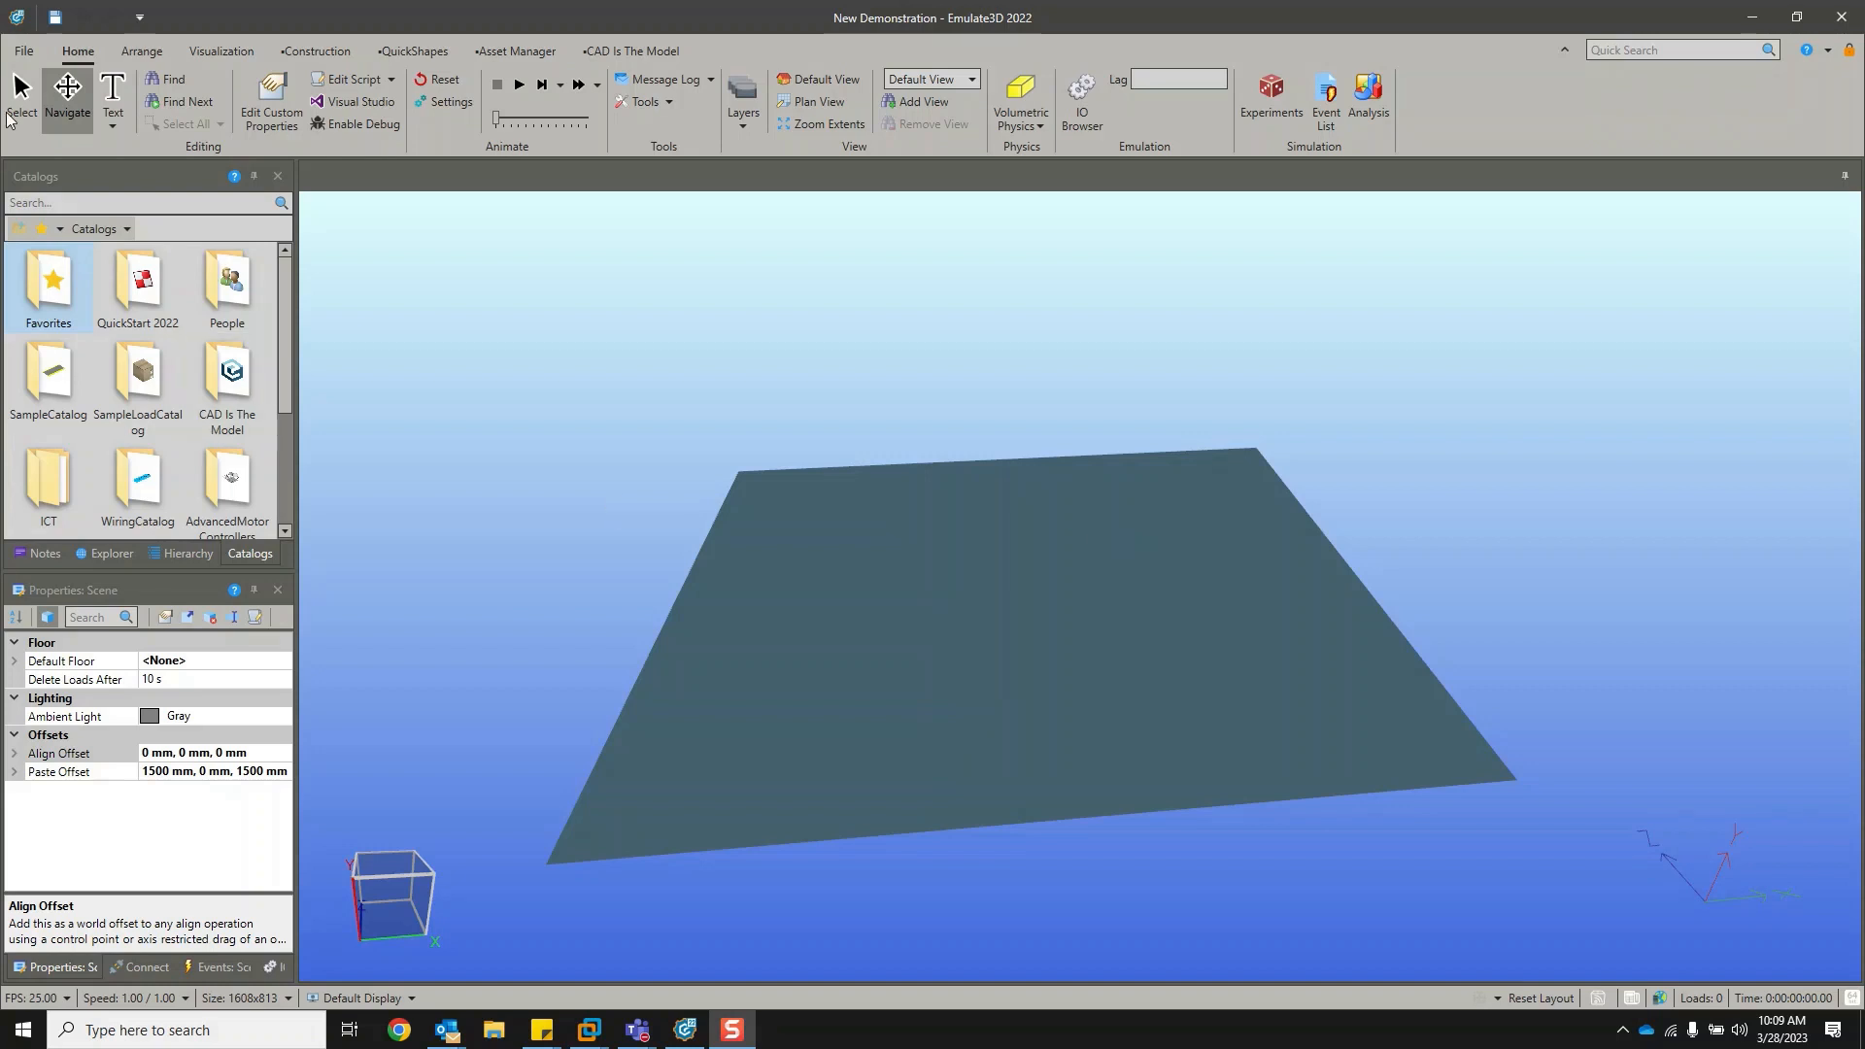
# Switch to selection mode and browse the belt conveyor components in the SampleCatalog, returning to the catalog overview.
pyautogui.click(20, 92)
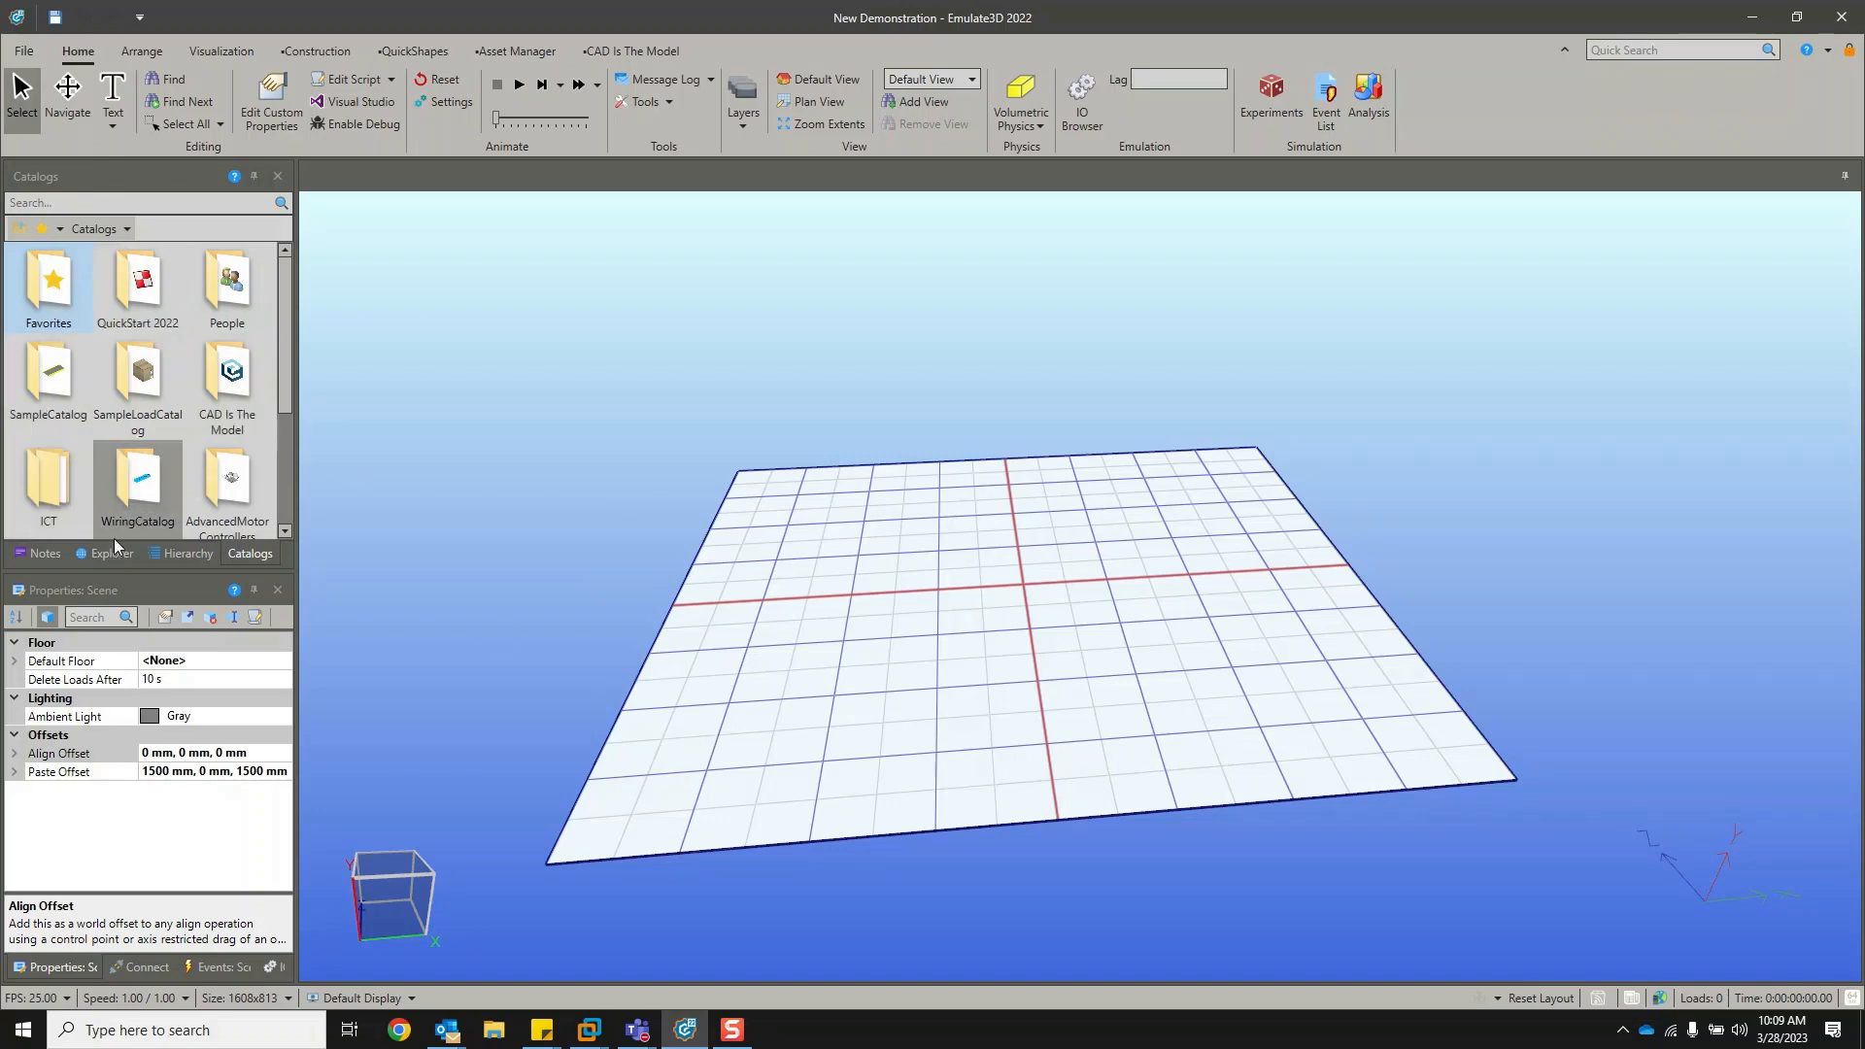
pyautogui.doubleClick(55, 364)
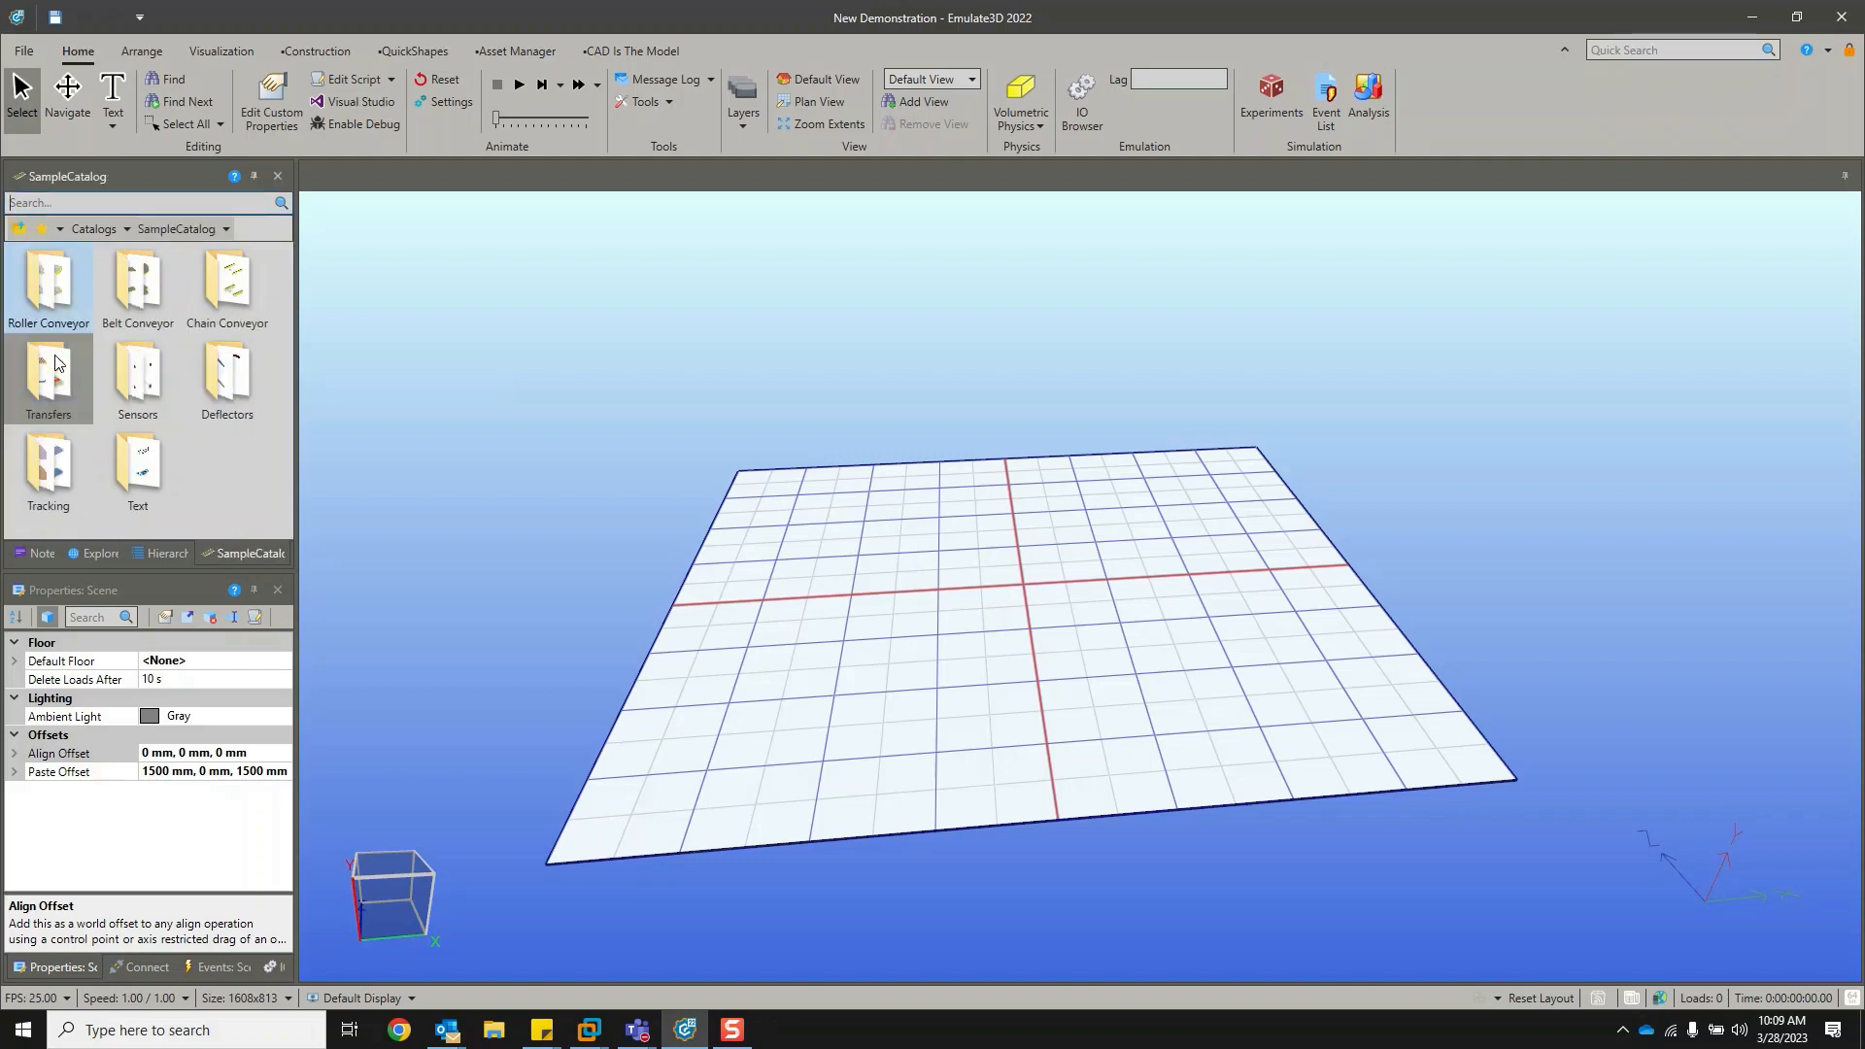
pyautogui.doubleClick(108, 285)
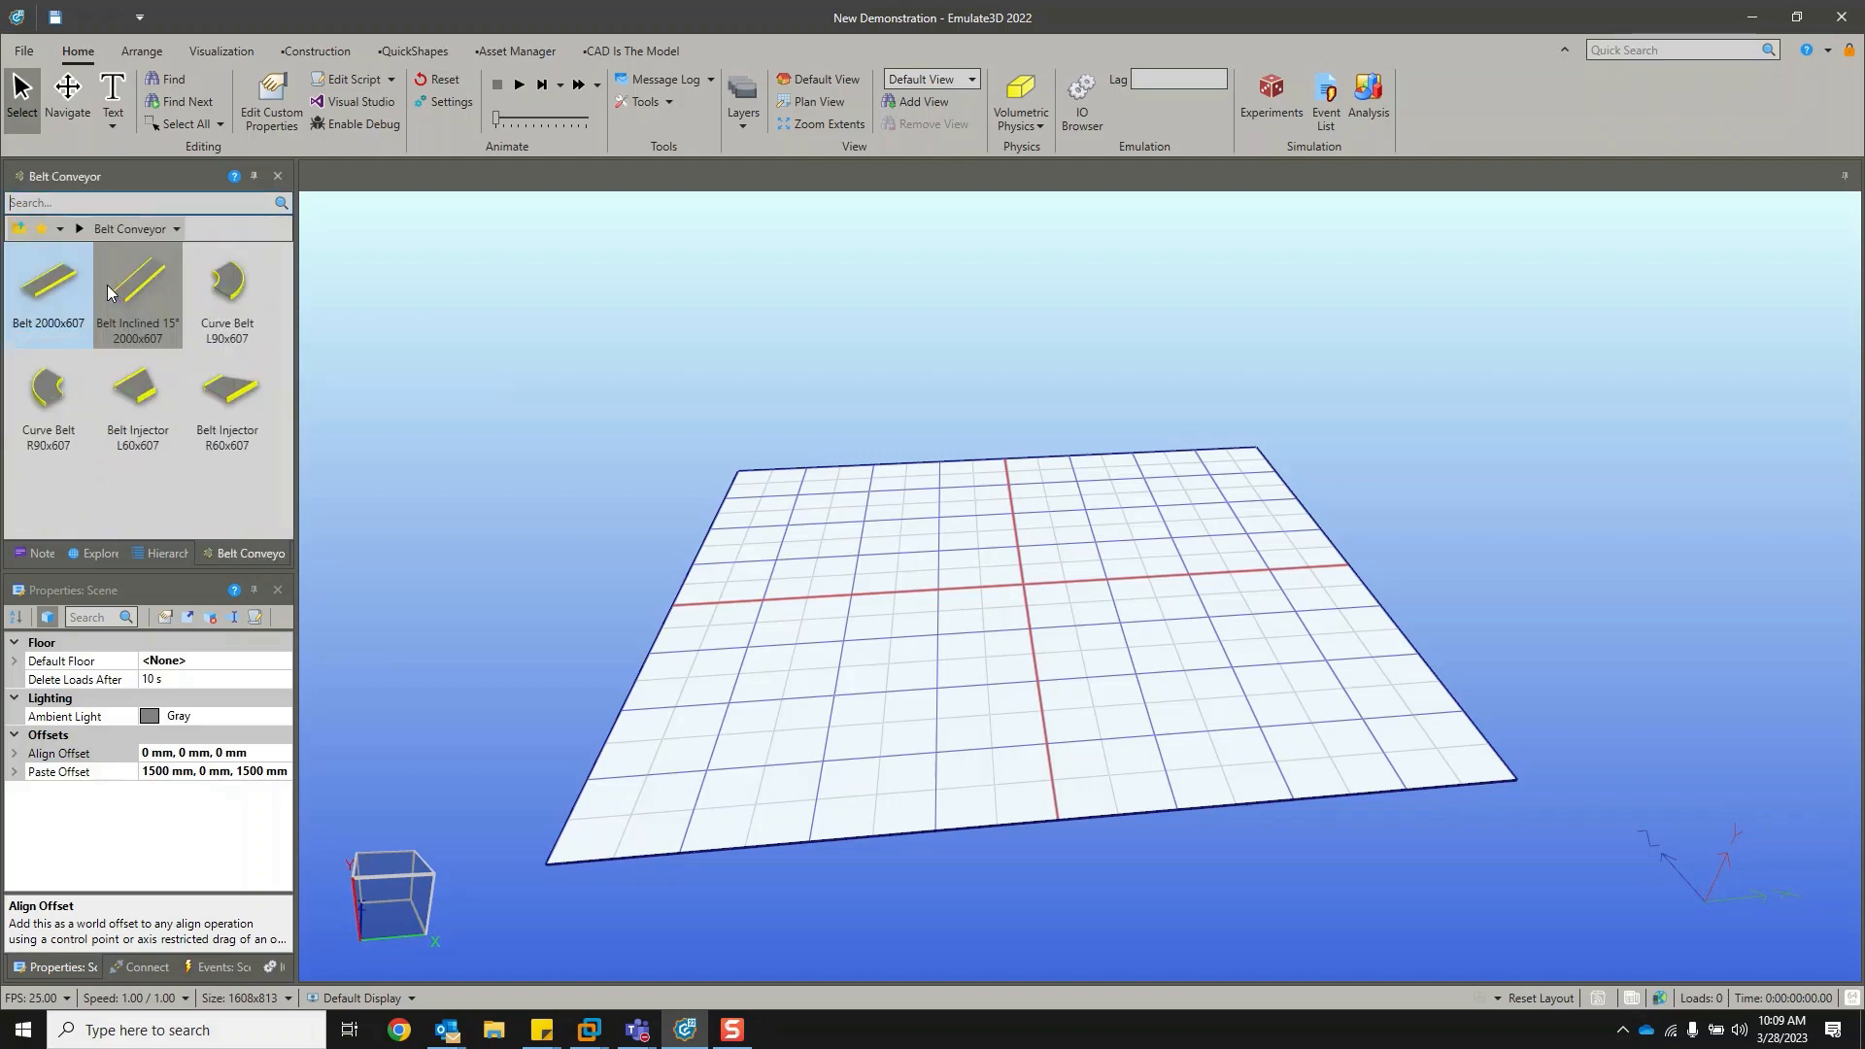
pyautogui.click(20, 230)
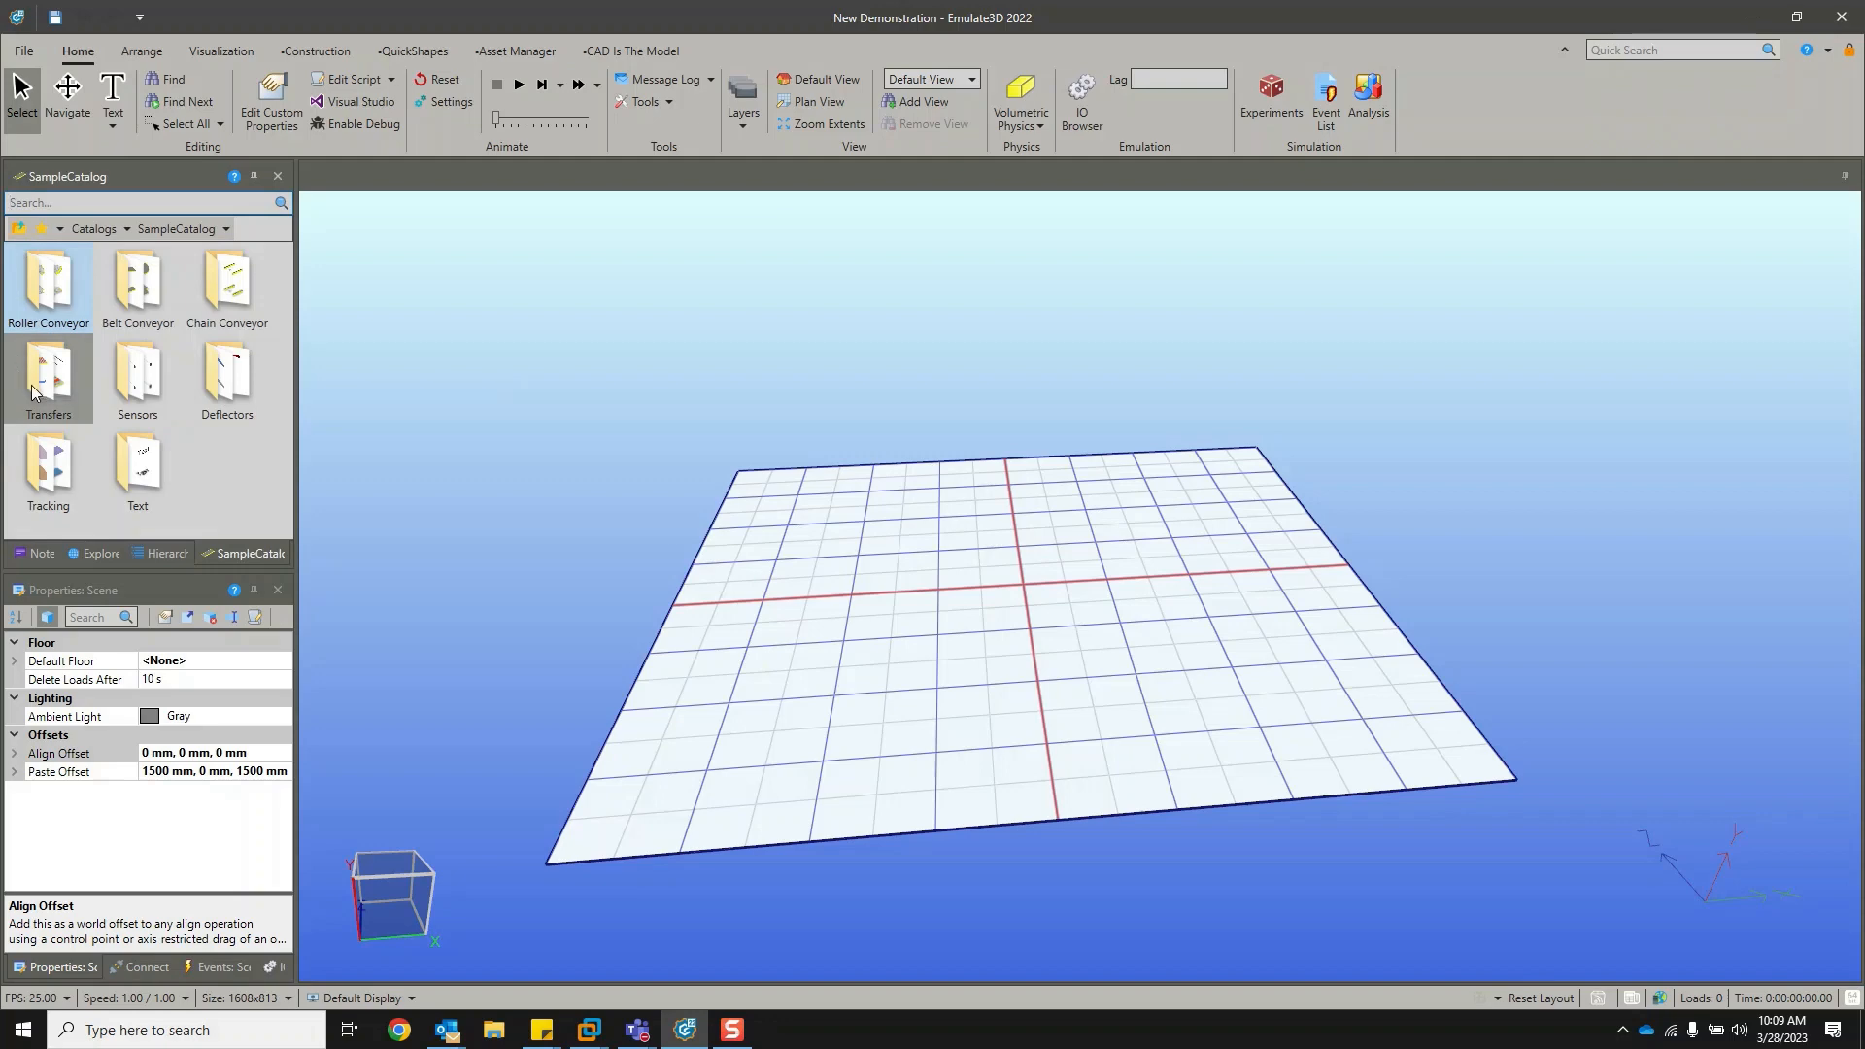
pyautogui.click(15, 233)
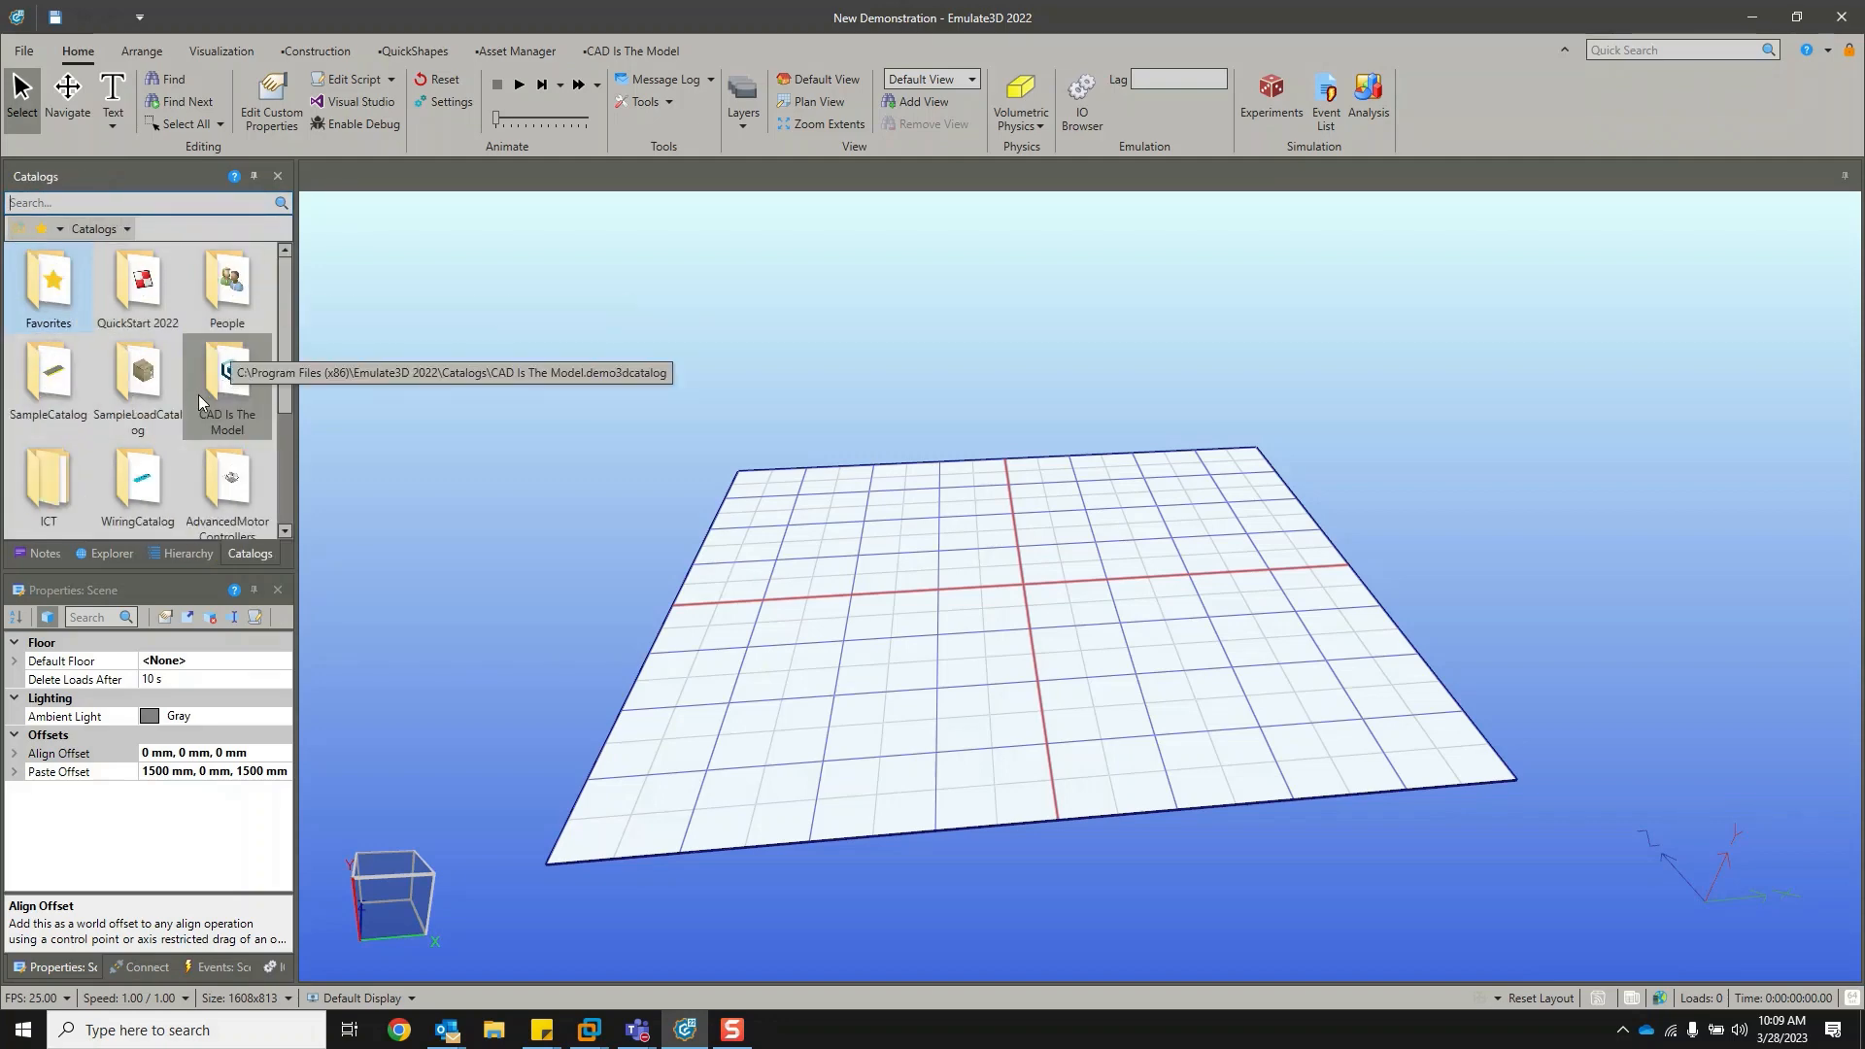
# Open the iTRAK component catalog inside the ICT catalog.
pyautogui.scroll(-1, 198, 394)
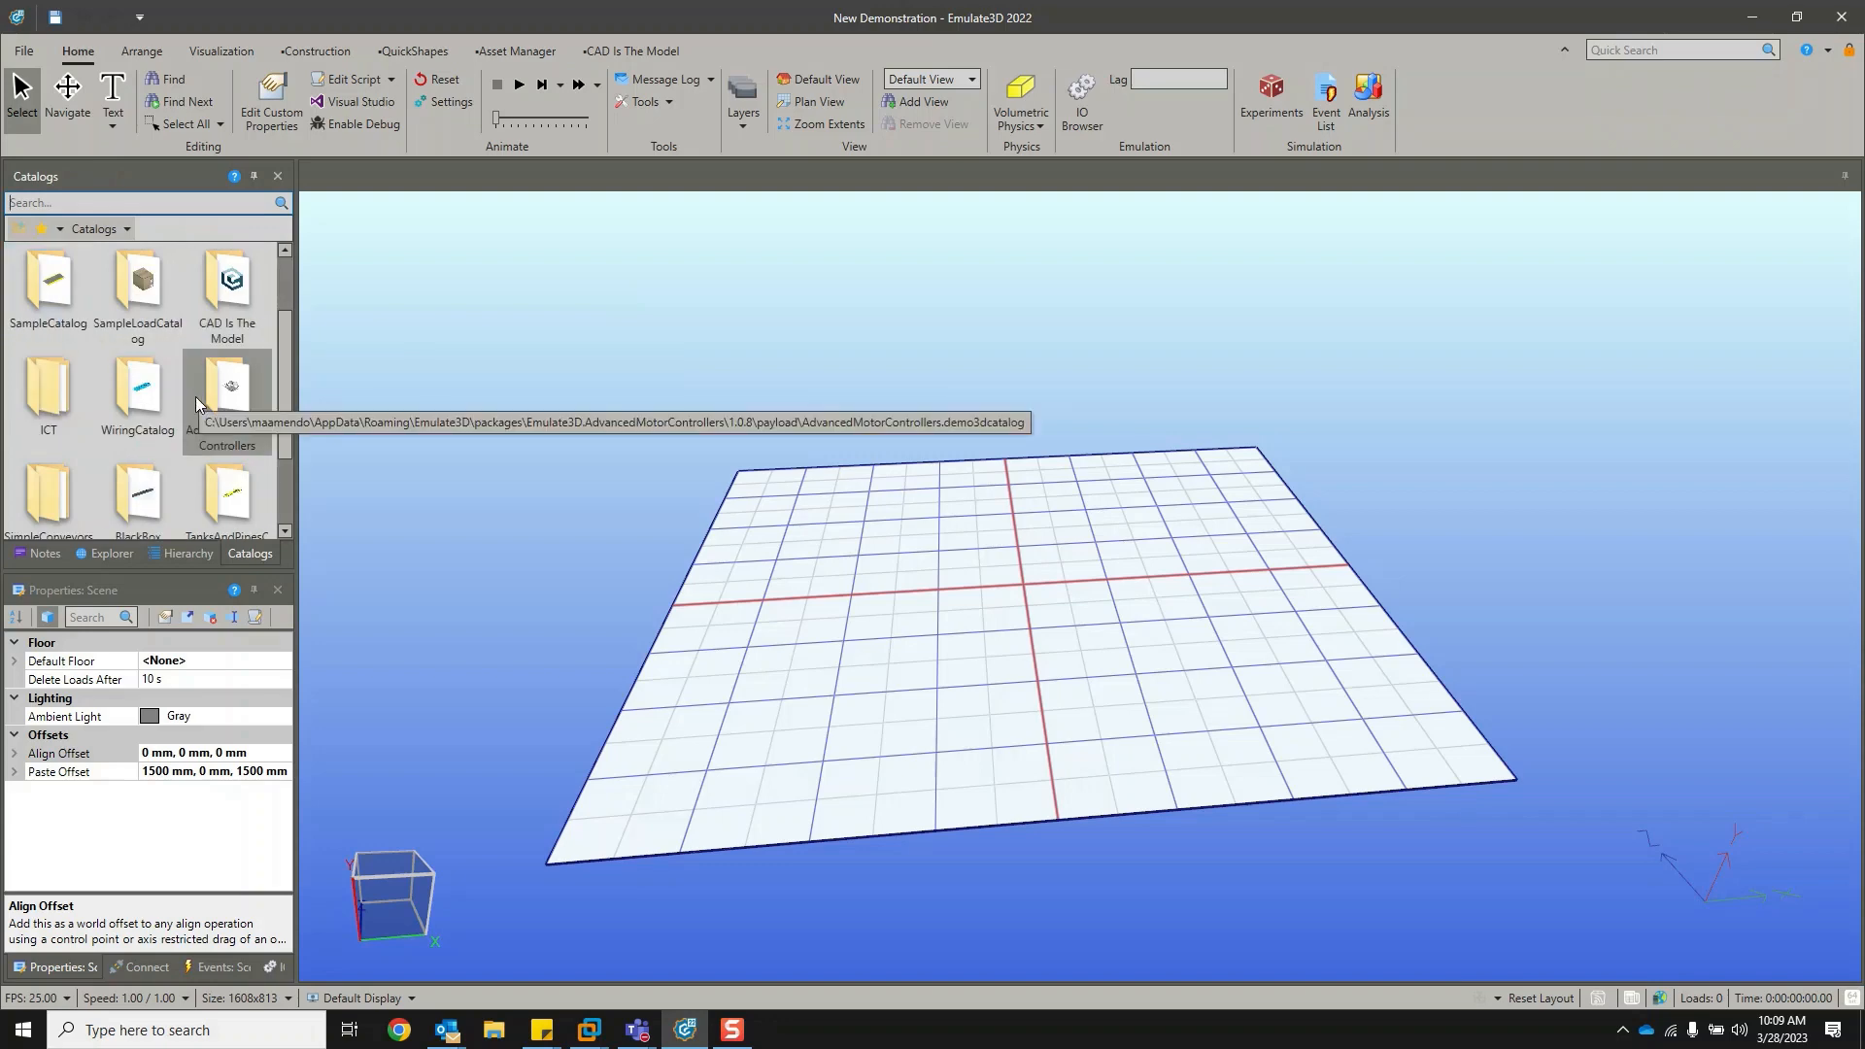
pyautogui.doubleClick(51, 377)
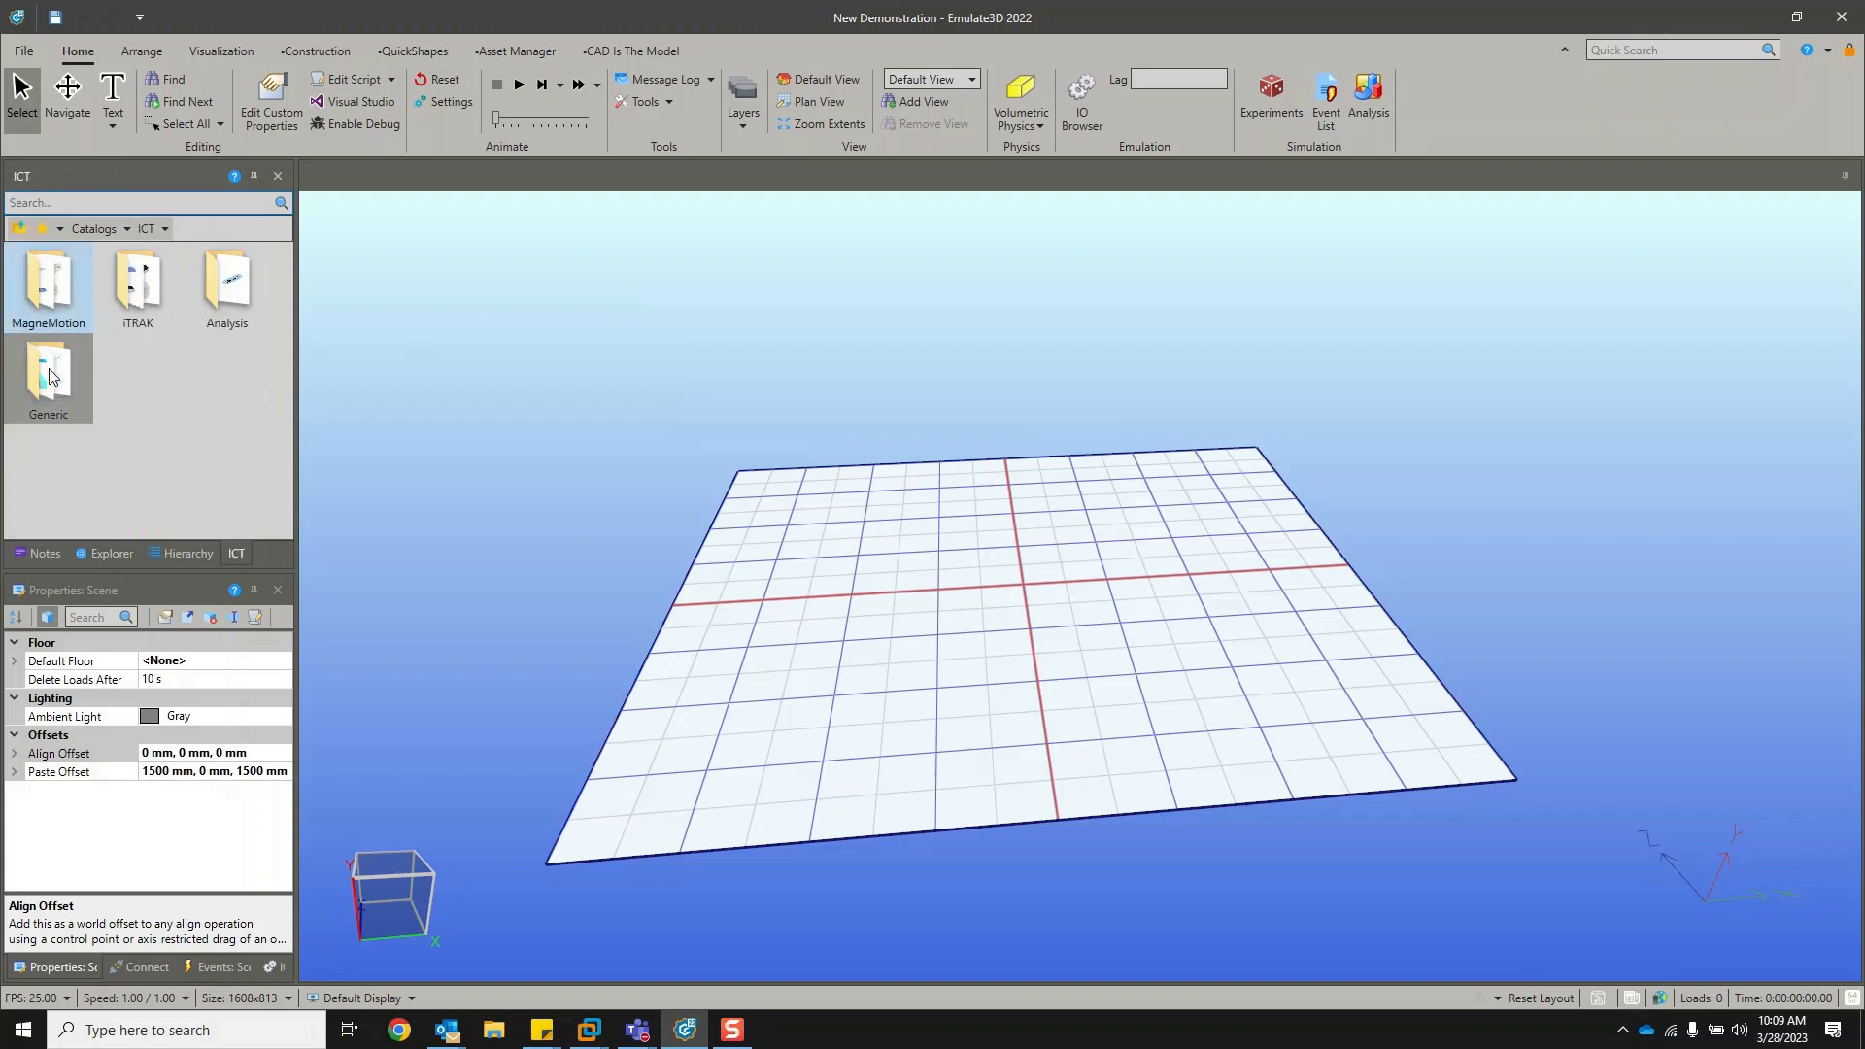
pyautogui.doubleClick(138, 293)
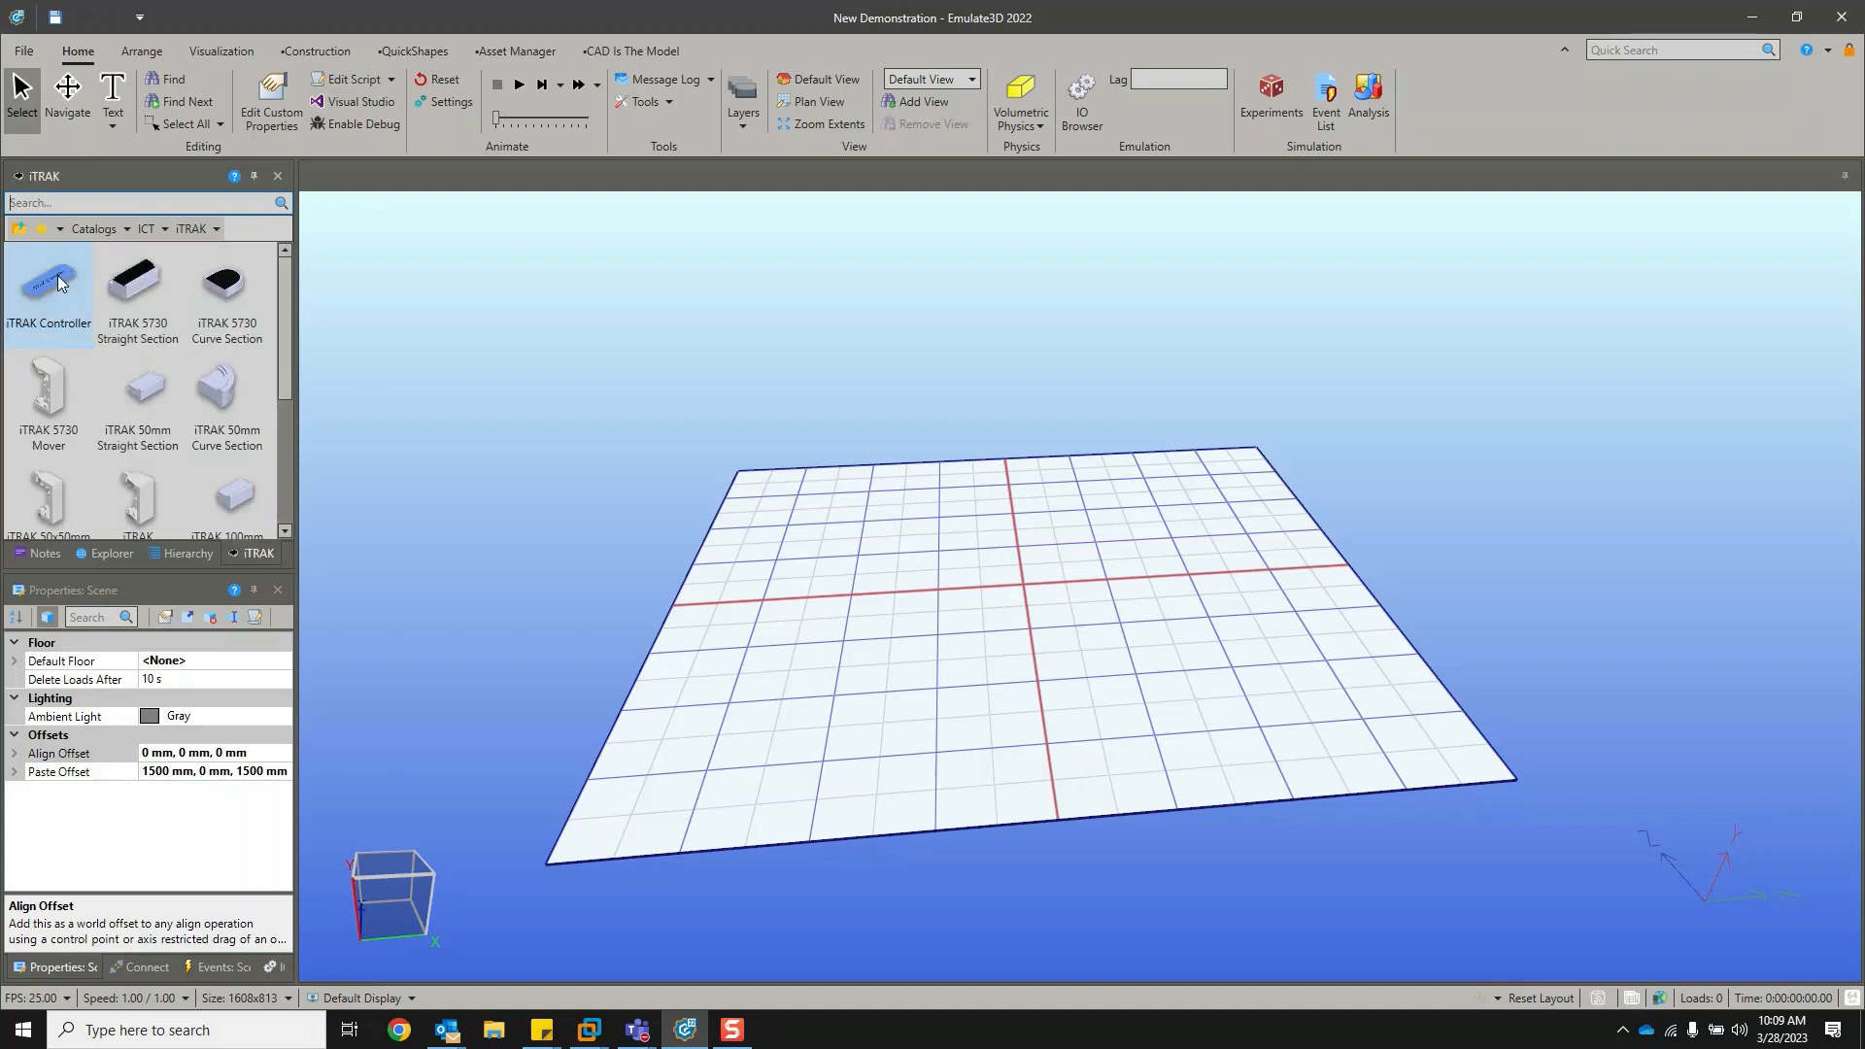
# Place an iTRAK Controller on the floor at about X 575 mm, Z -3306 mm.
pyautogui.moveTo(58, 281); pyautogui.dragTo(1057, 724)
pyautogui.scroll(2, 1103, 717)
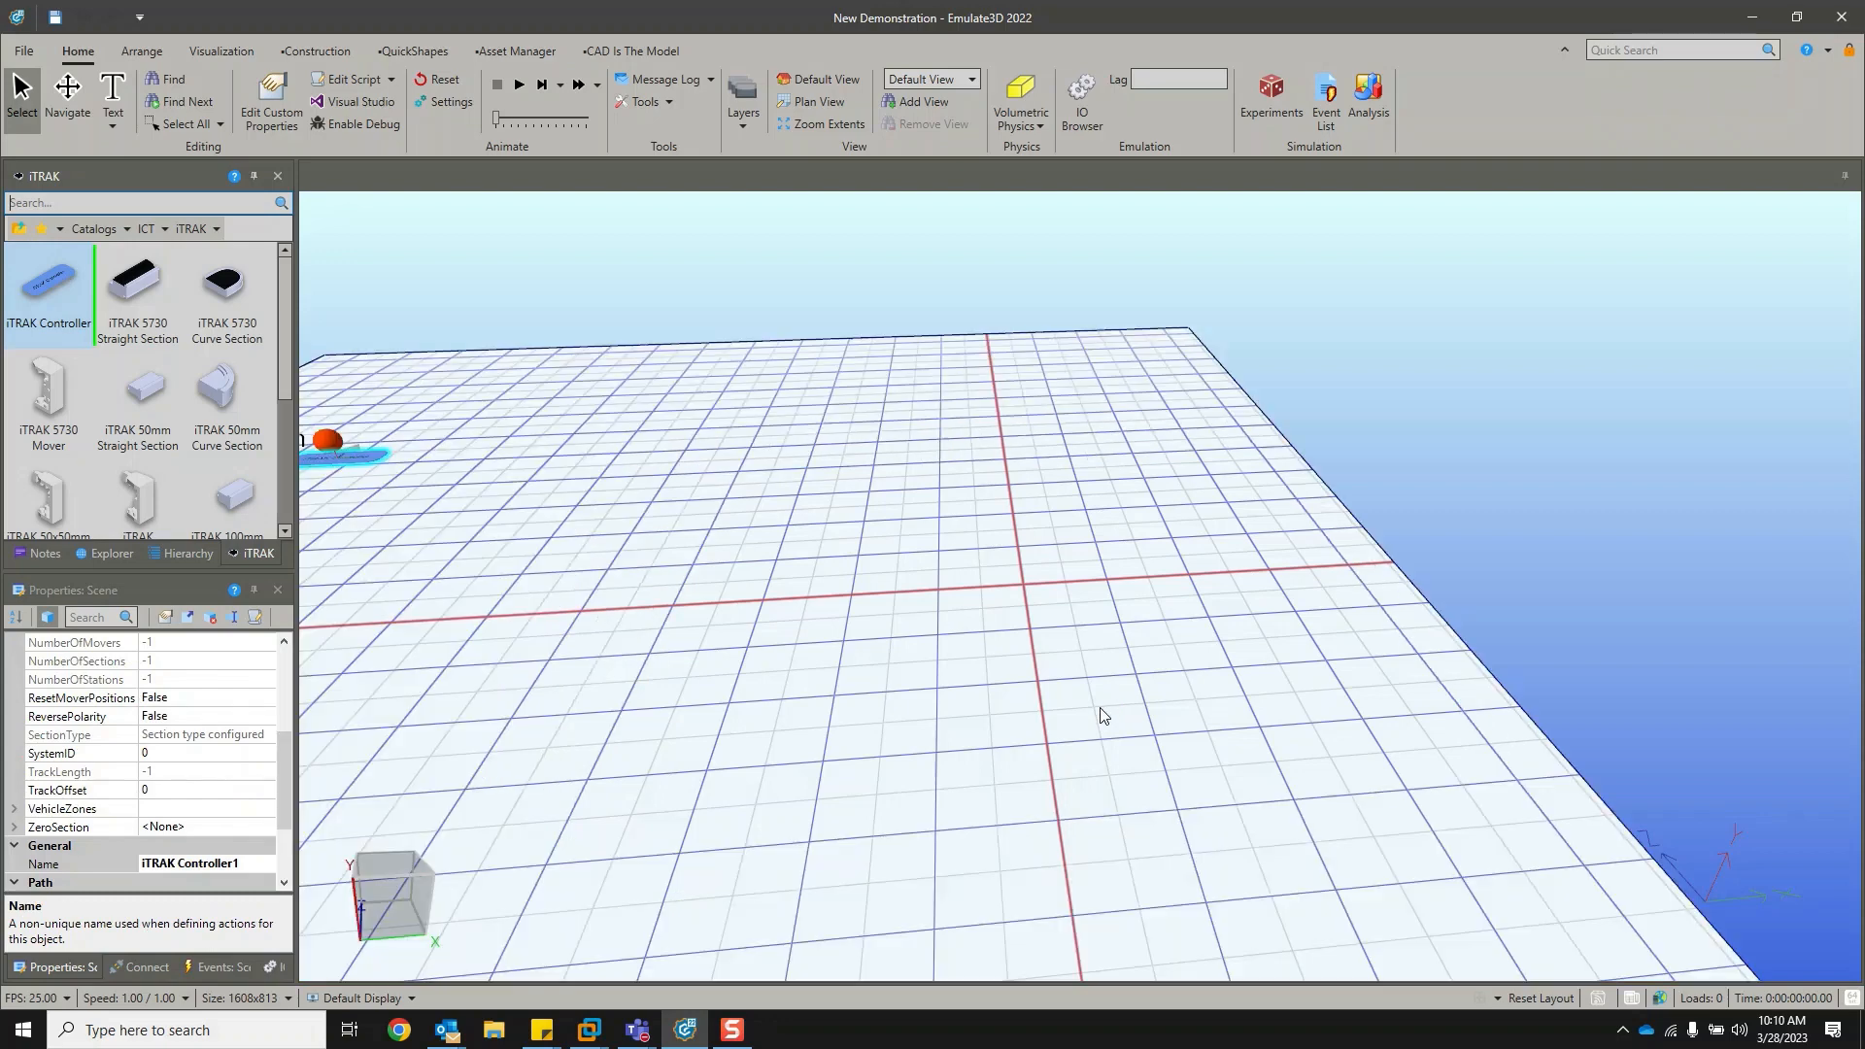
pyautogui.scroll(-3, 1103, 717)
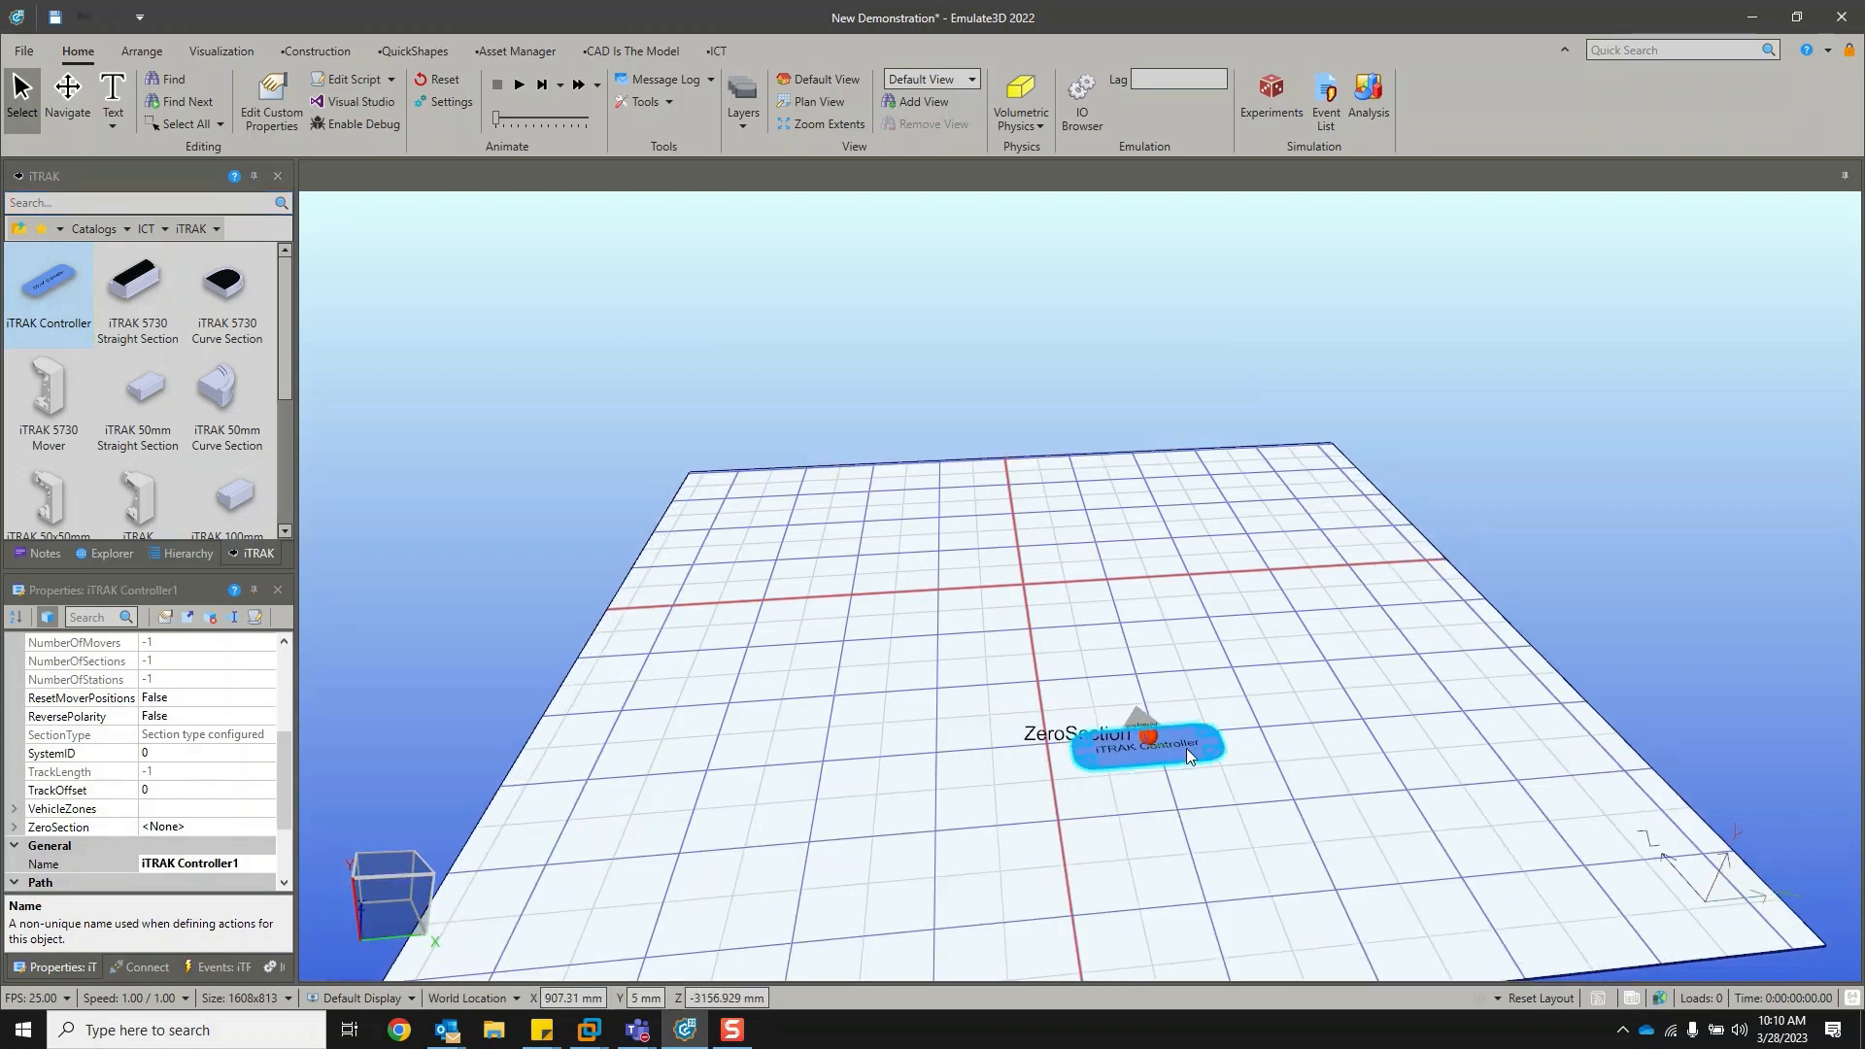
pyautogui.scroll(-2, 1247, 768)
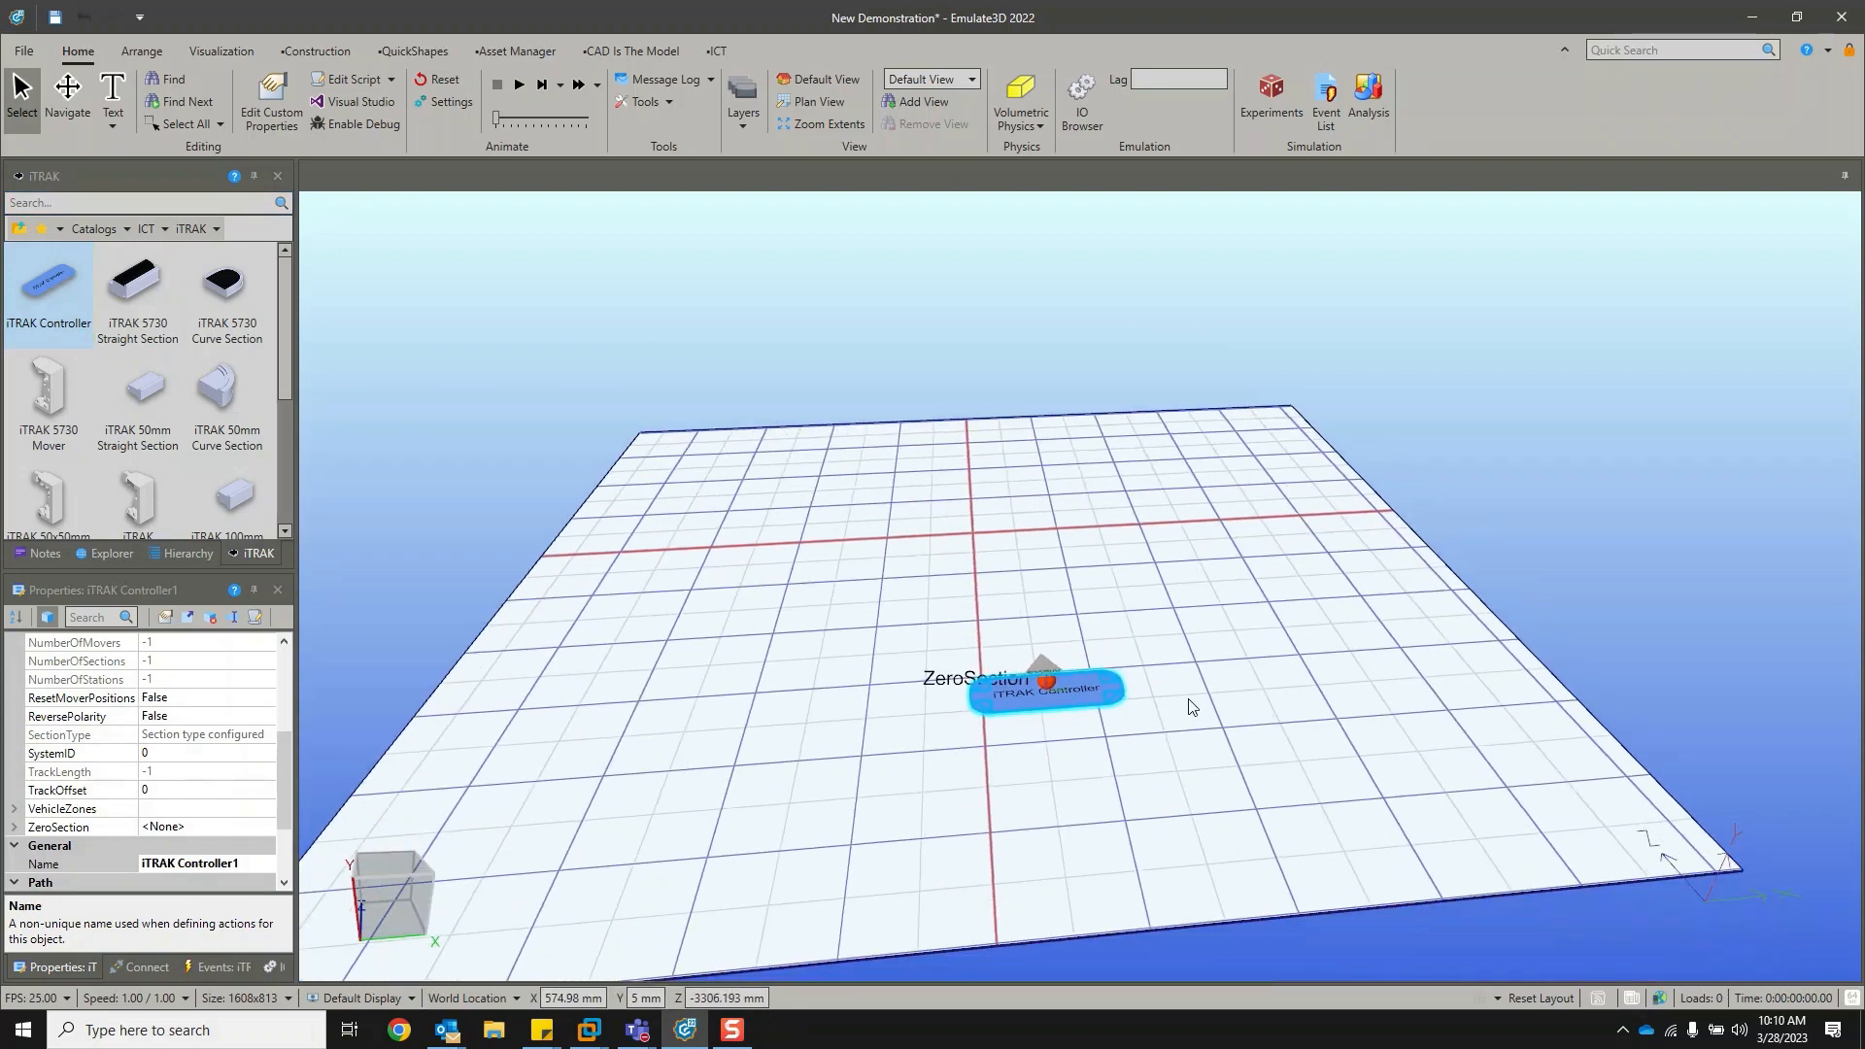
pyautogui.moveTo(1195, 731); pyautogui.dragTo(1184, 744, button='right')
pyautogui.moveTo(1152, 759); pyautogui.dragTo(1219, 735)
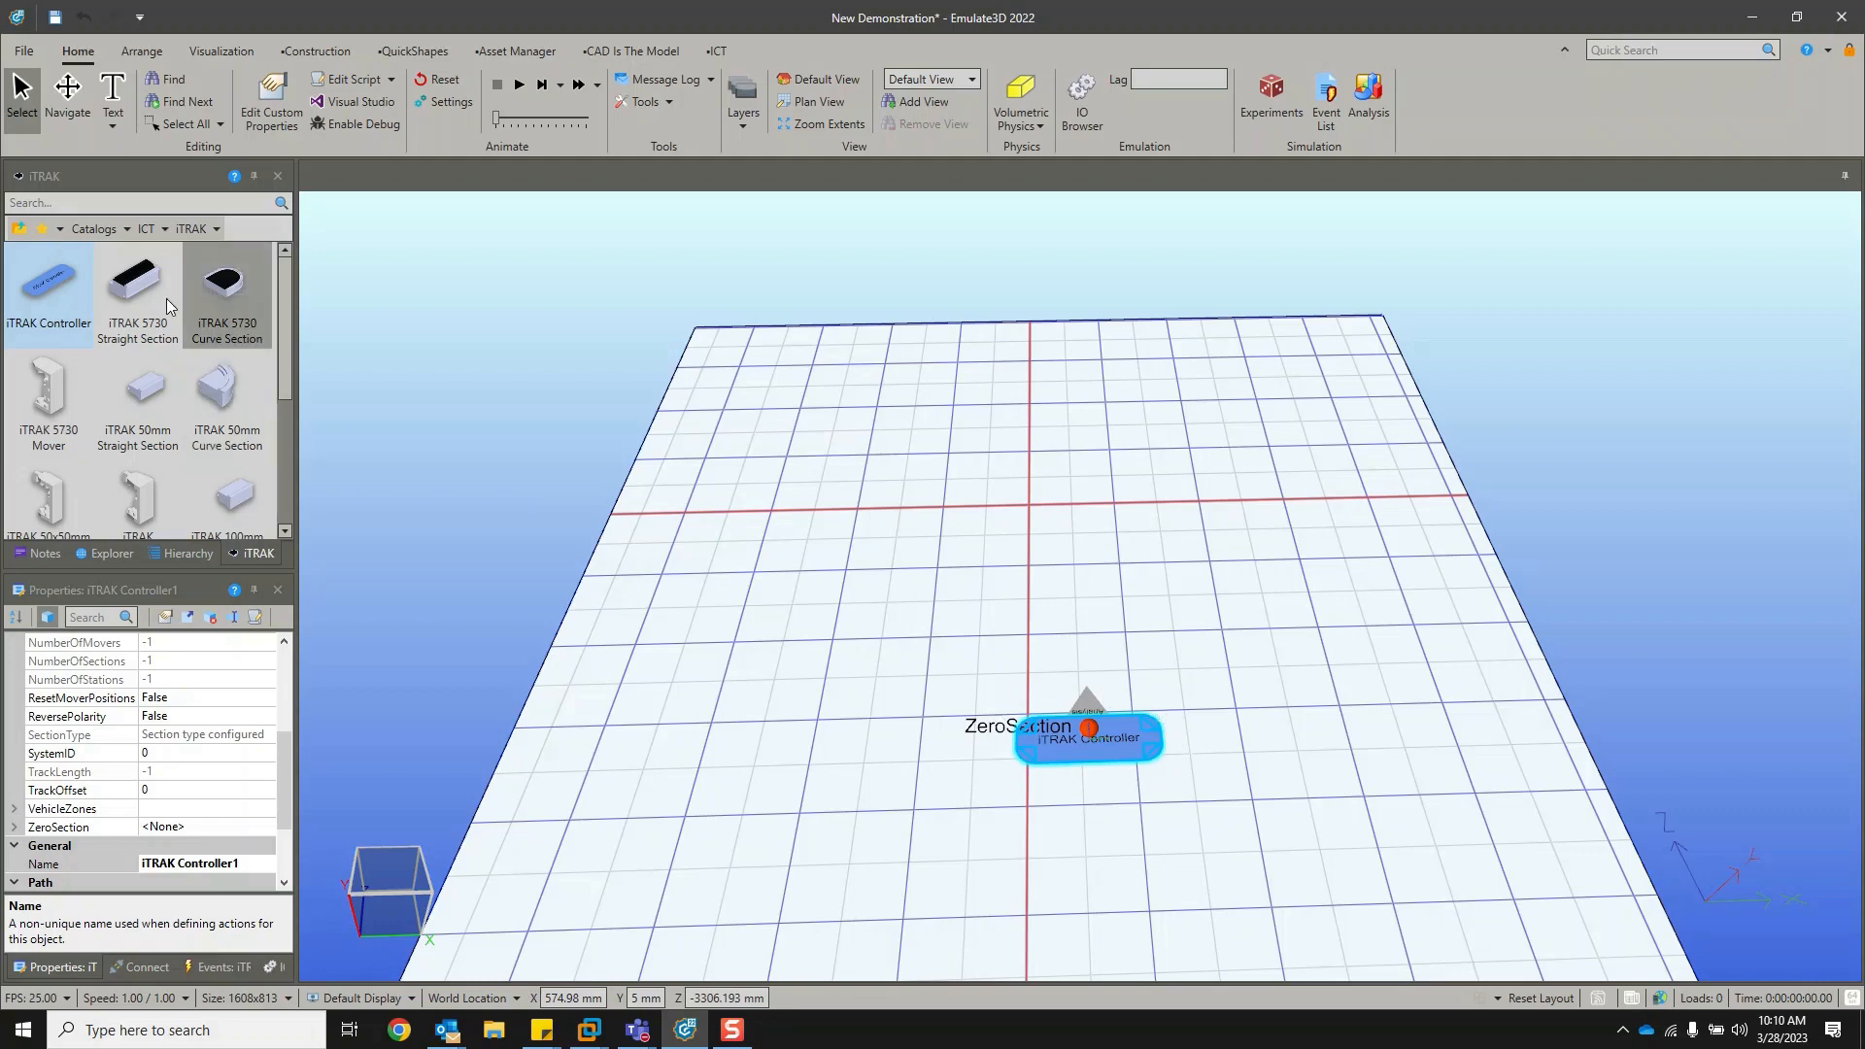
# Place four iTRAK 5730 straight sections end to end in a row behind the iTRAK Controller.
pyautogui.click(117, 290)
pyautogui.moveTo(117, 290); pyautogui.dragTo(1034, 678)
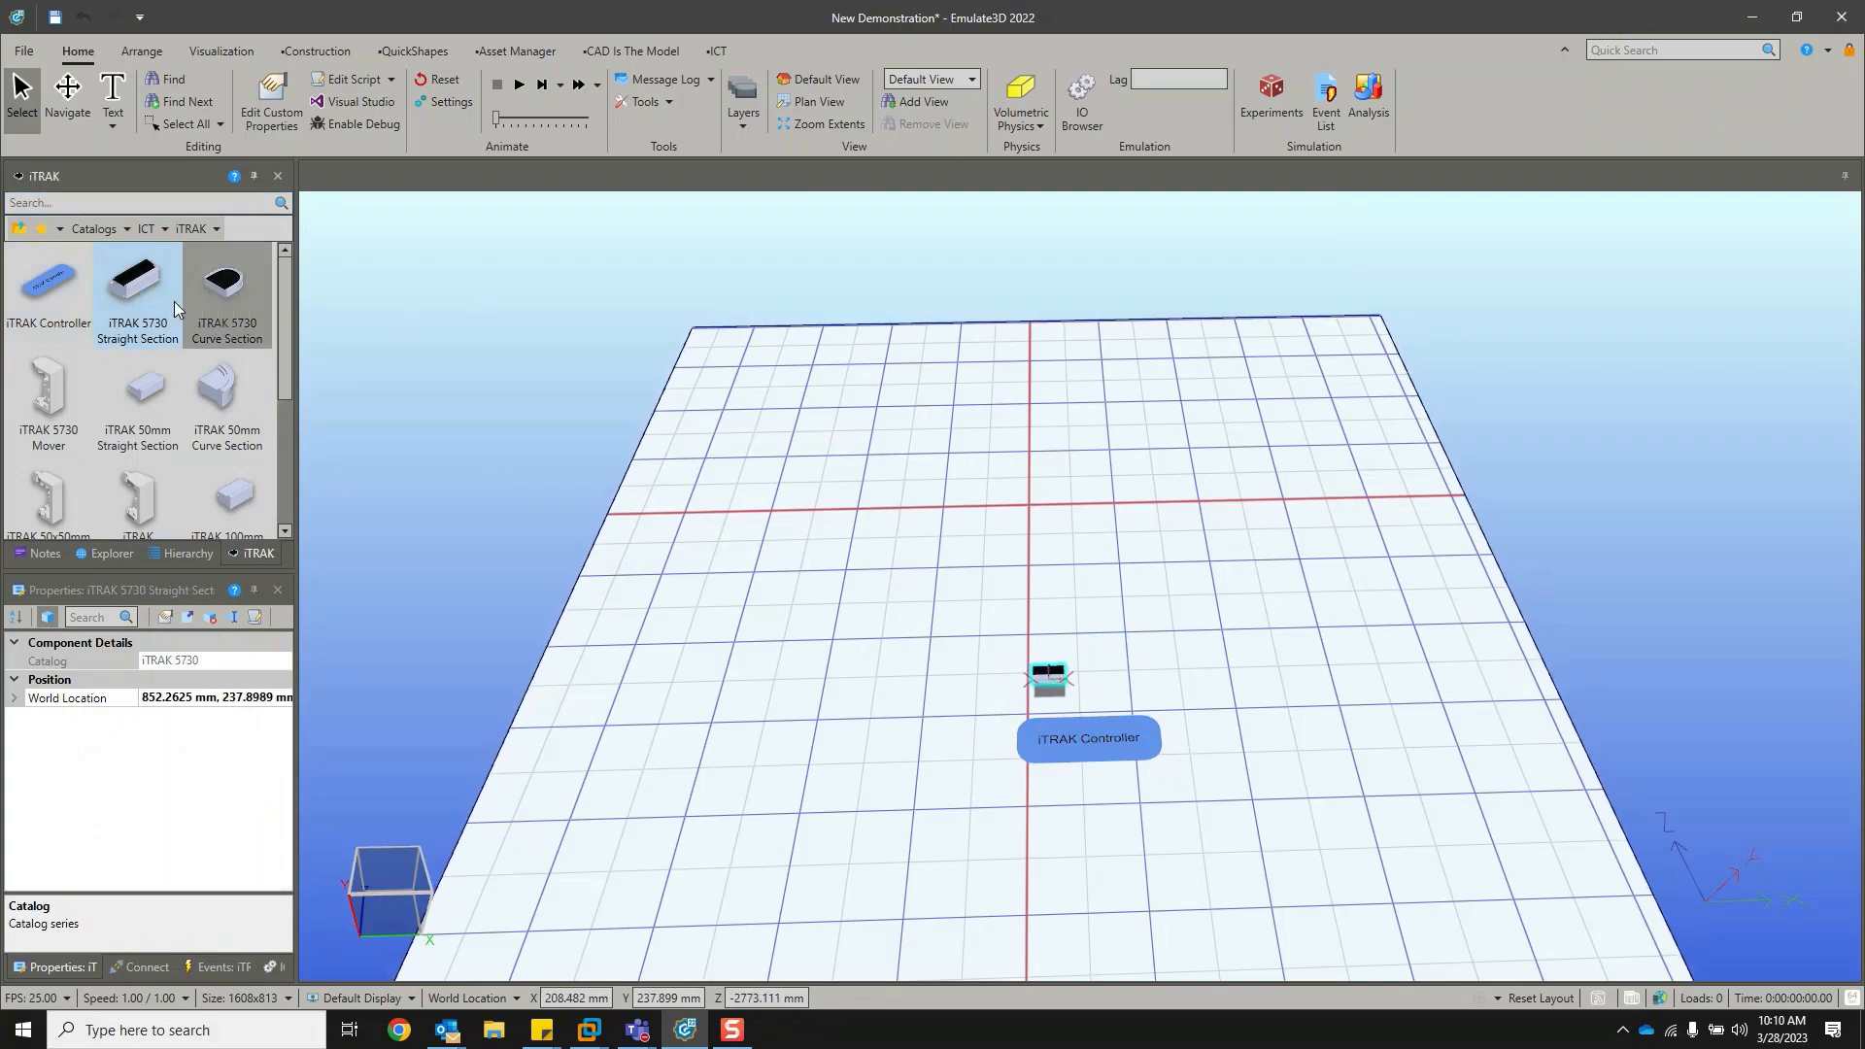
pyautogui.moveTo(136, 282)
pyautogui.mouseDown()
pyautogui.moveTo(1116, 661)
pyautogui.moveTo(1083, 678)
pyautogui.moveTo(1174, 680)
pyautogui.moveTo(1117, 683)
pyautogui.moveTo(1175, 663)
pyautogui.moveTo(1147, 693)
pyautogui.mouseUp()
pyautogui.scroll(5, 1149, 702)
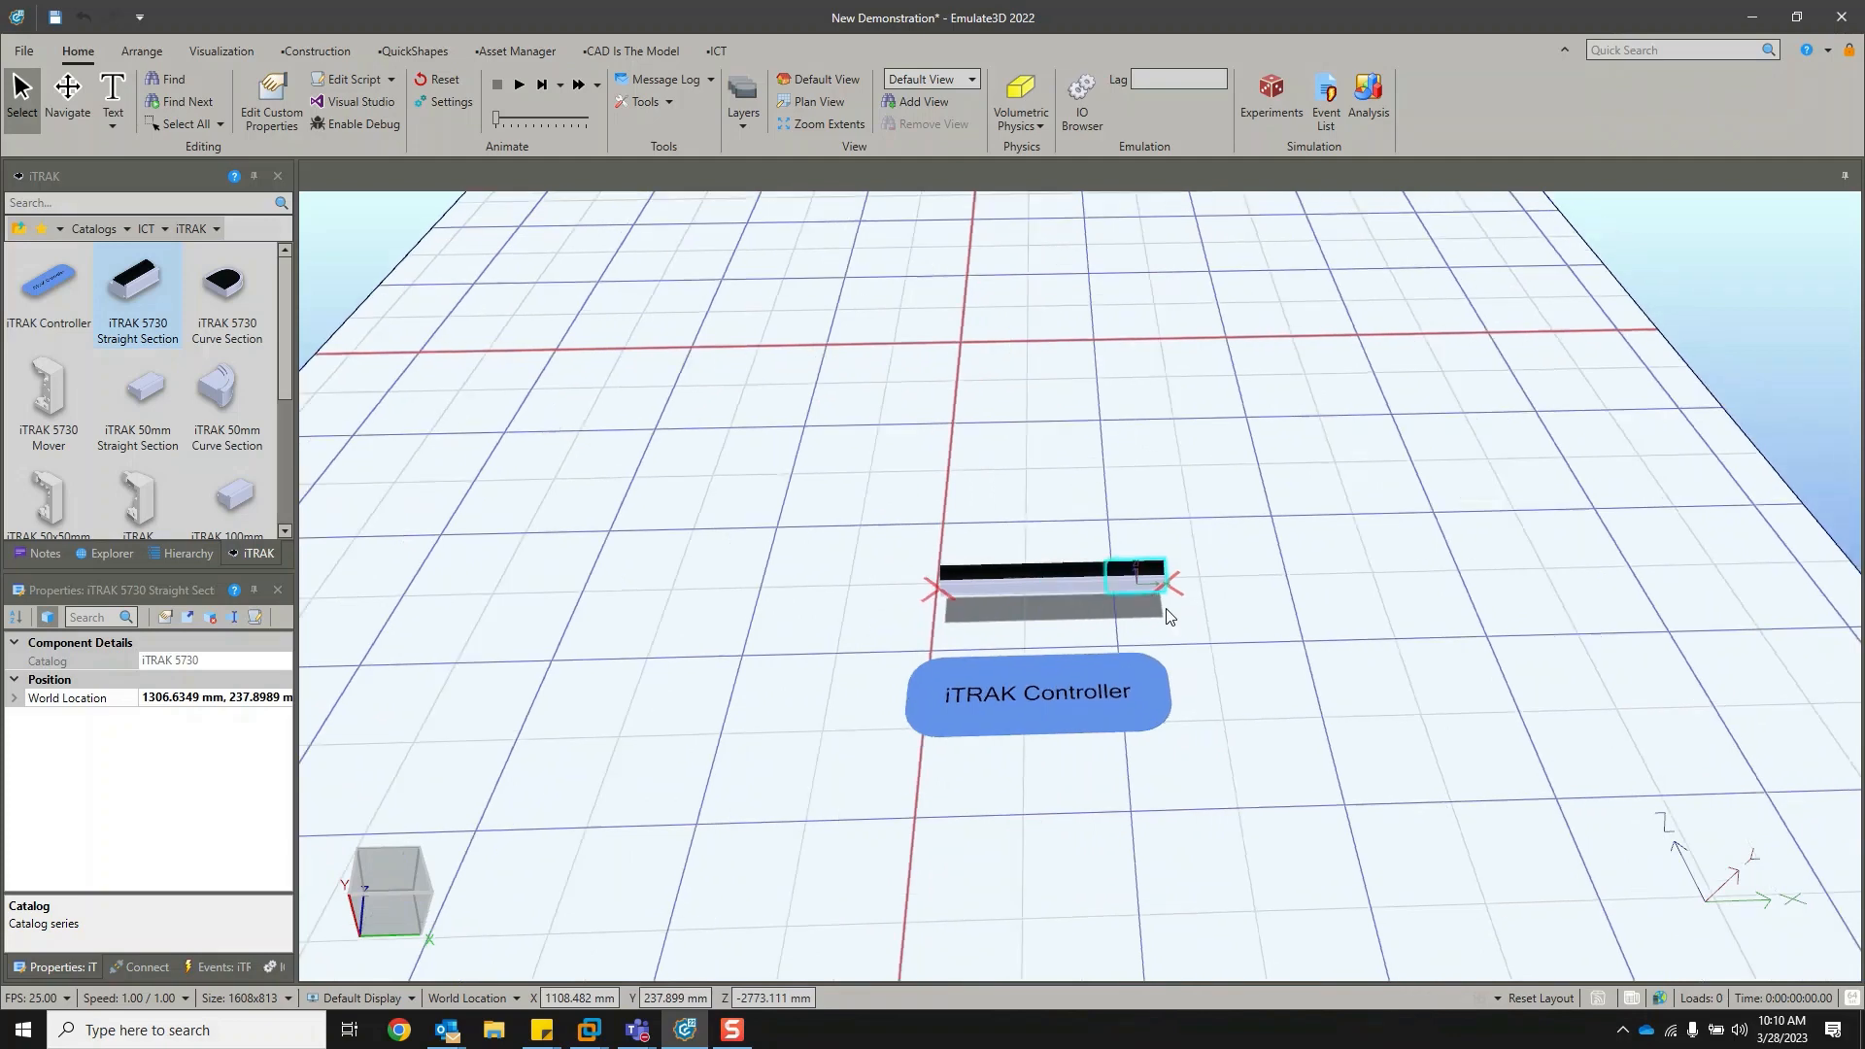
pyautogui.click(1152, 629)
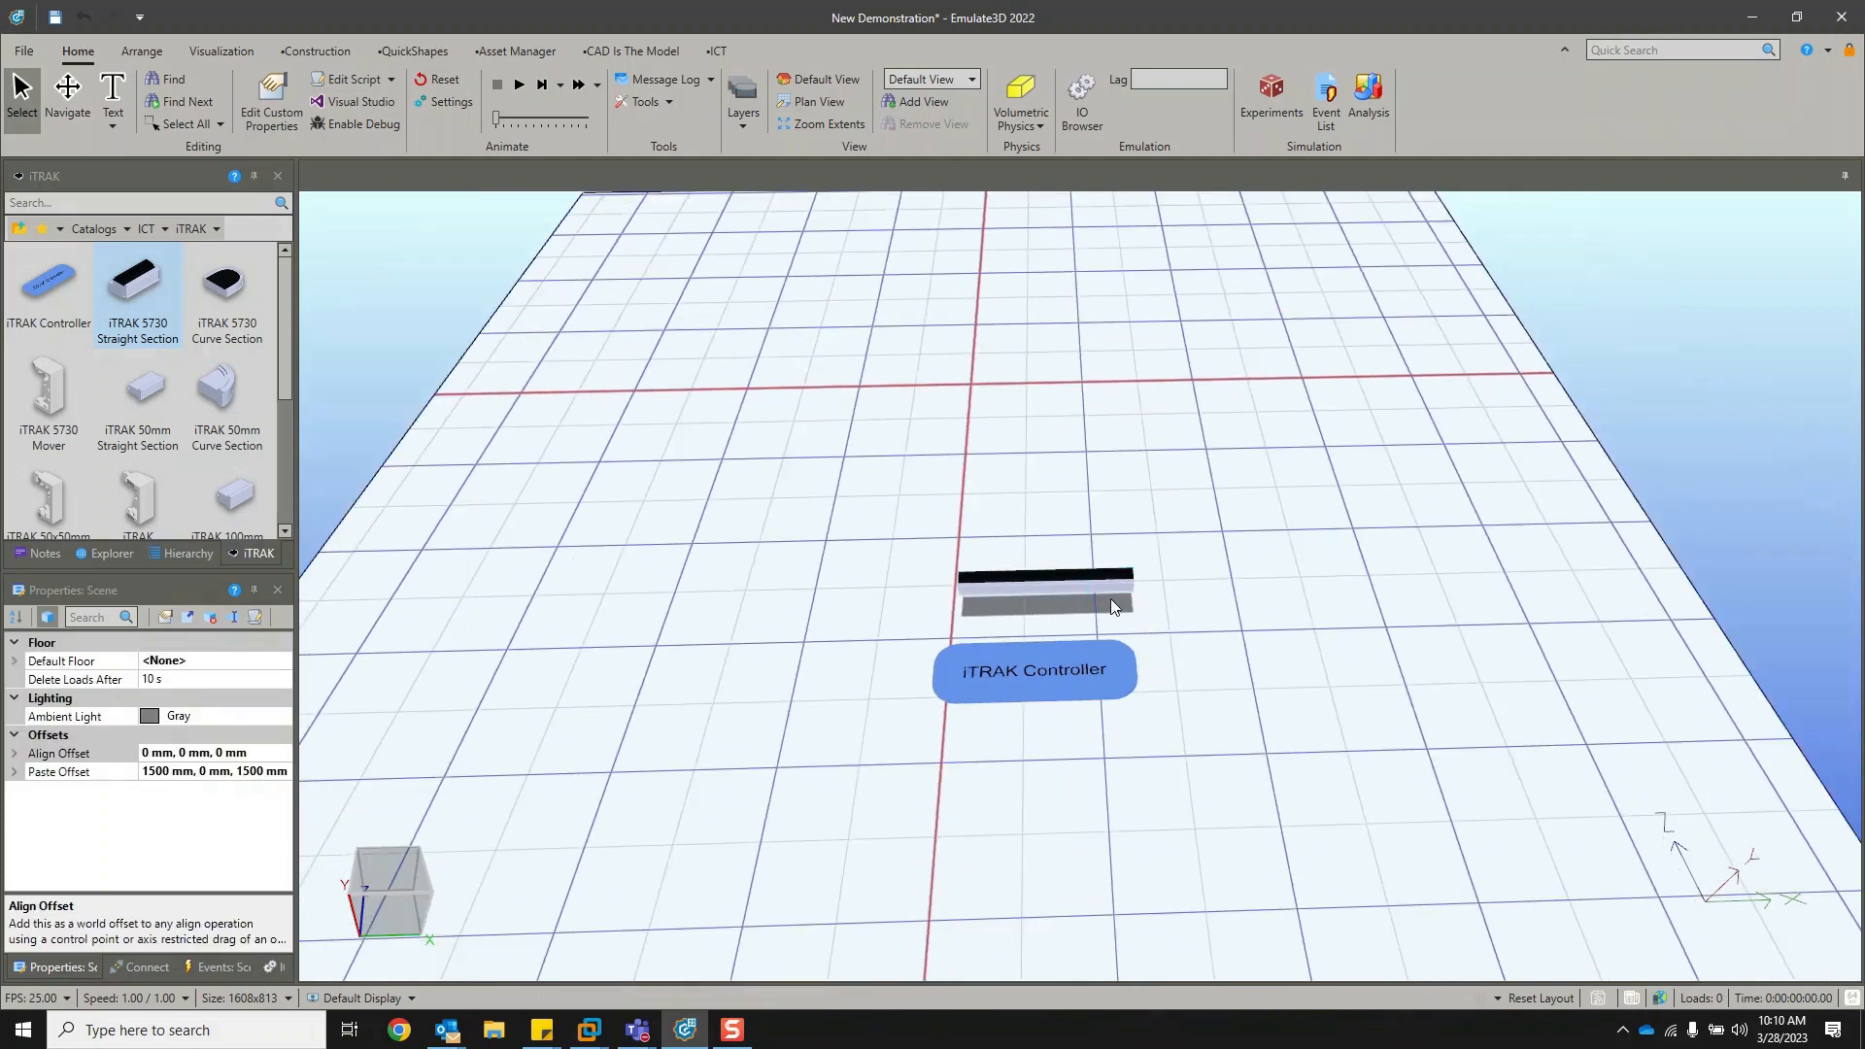
# Select the whole row of four straight sections and attach a copy of it to the row's right end.
pyautogui.click(970, 581)
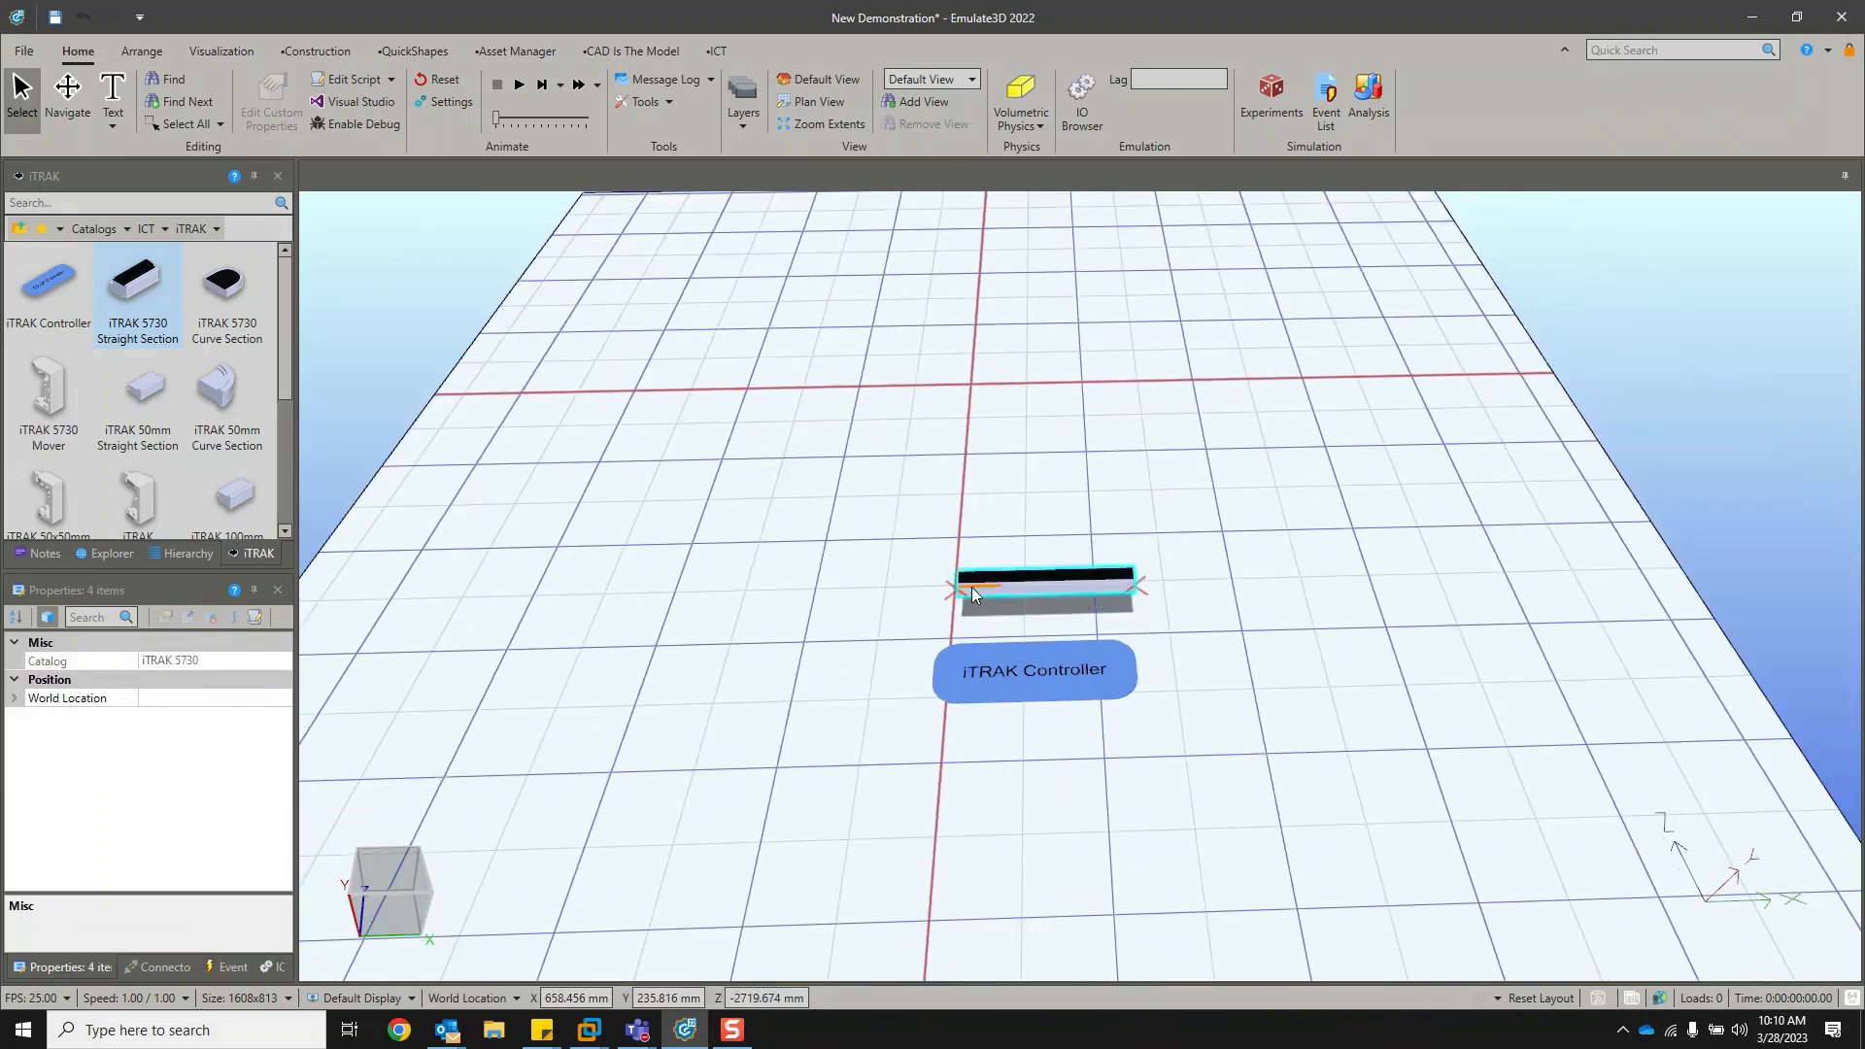
pyautogui.keyDown('ctrl'); pyautogui.moveTo(972, 587); pyautogui.dragTo(1150, 581); pyautogui.keyUp('ctrl')
pyautogui.click(1178, 639)
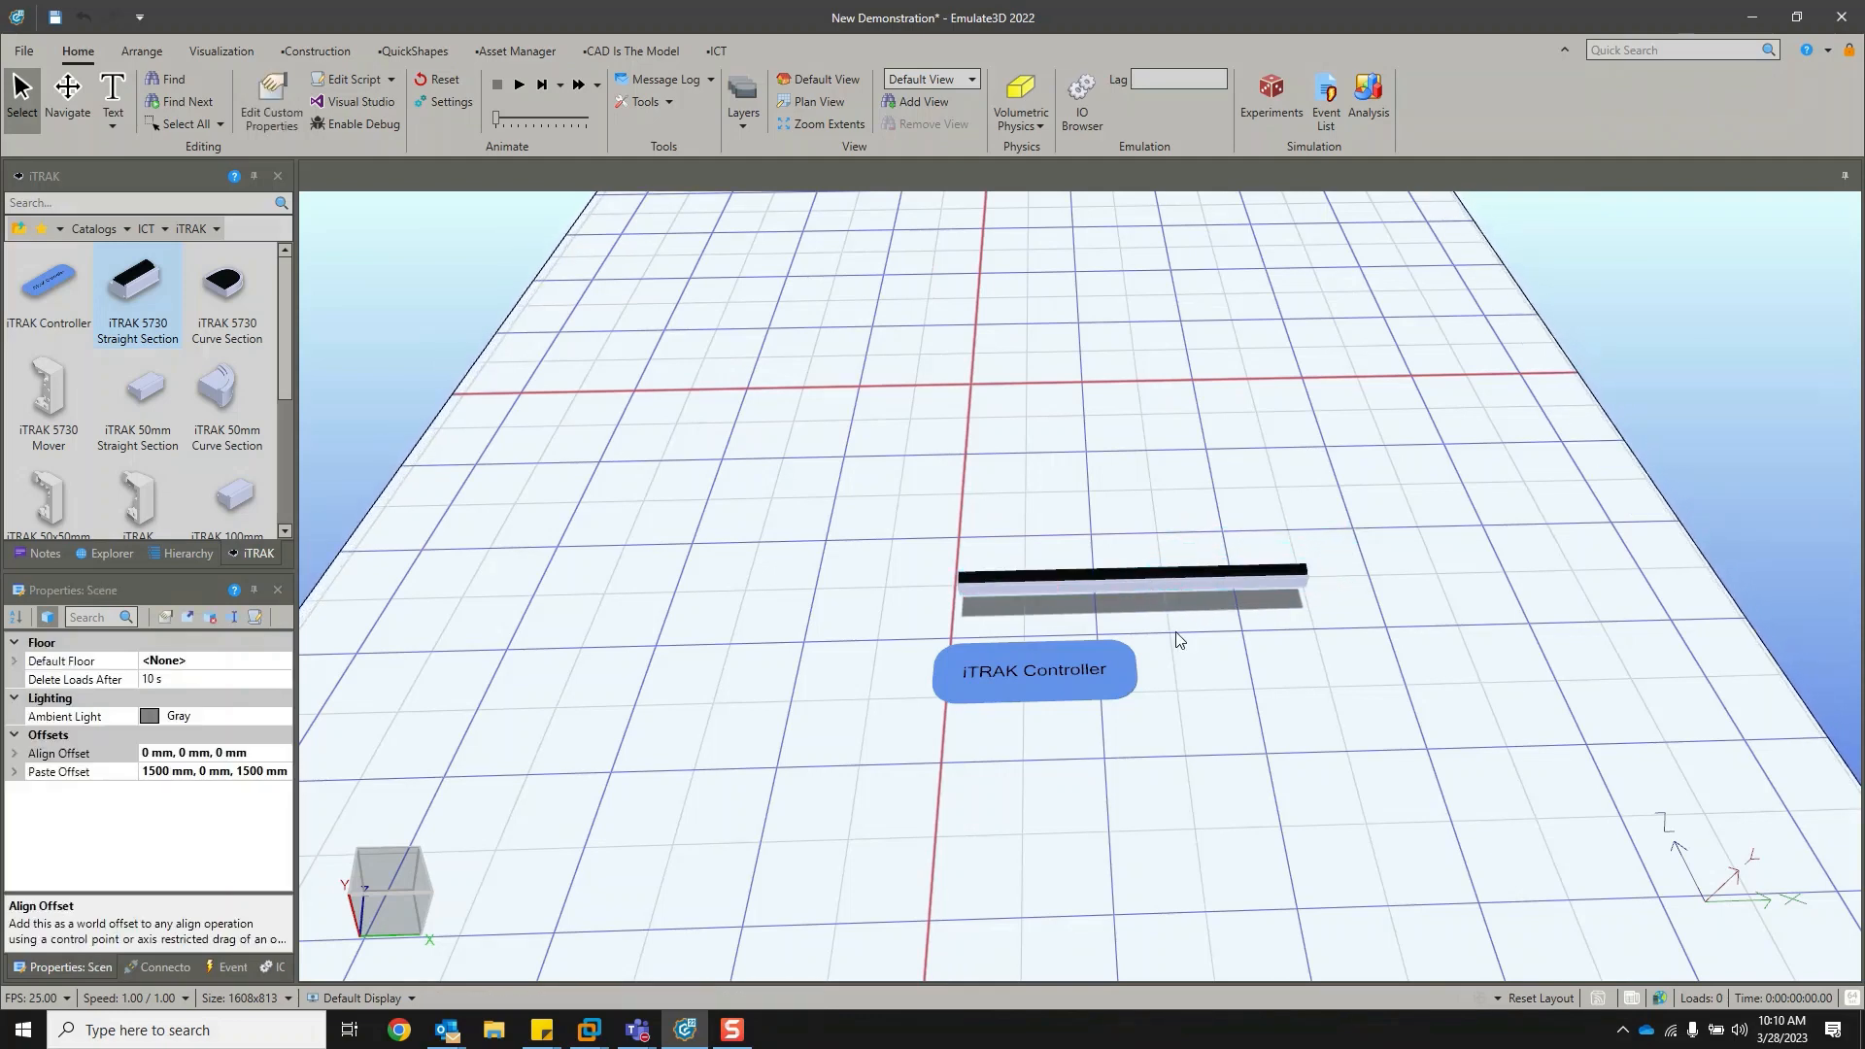
# Move the iTRAK Controller to about X 857 mm, Z -3704 mm and attach an iTRAK 5730 curve section to the row's right end.
pyautogui.moveTo(1022, 665); pyautogui.dragTo(1065, 713)
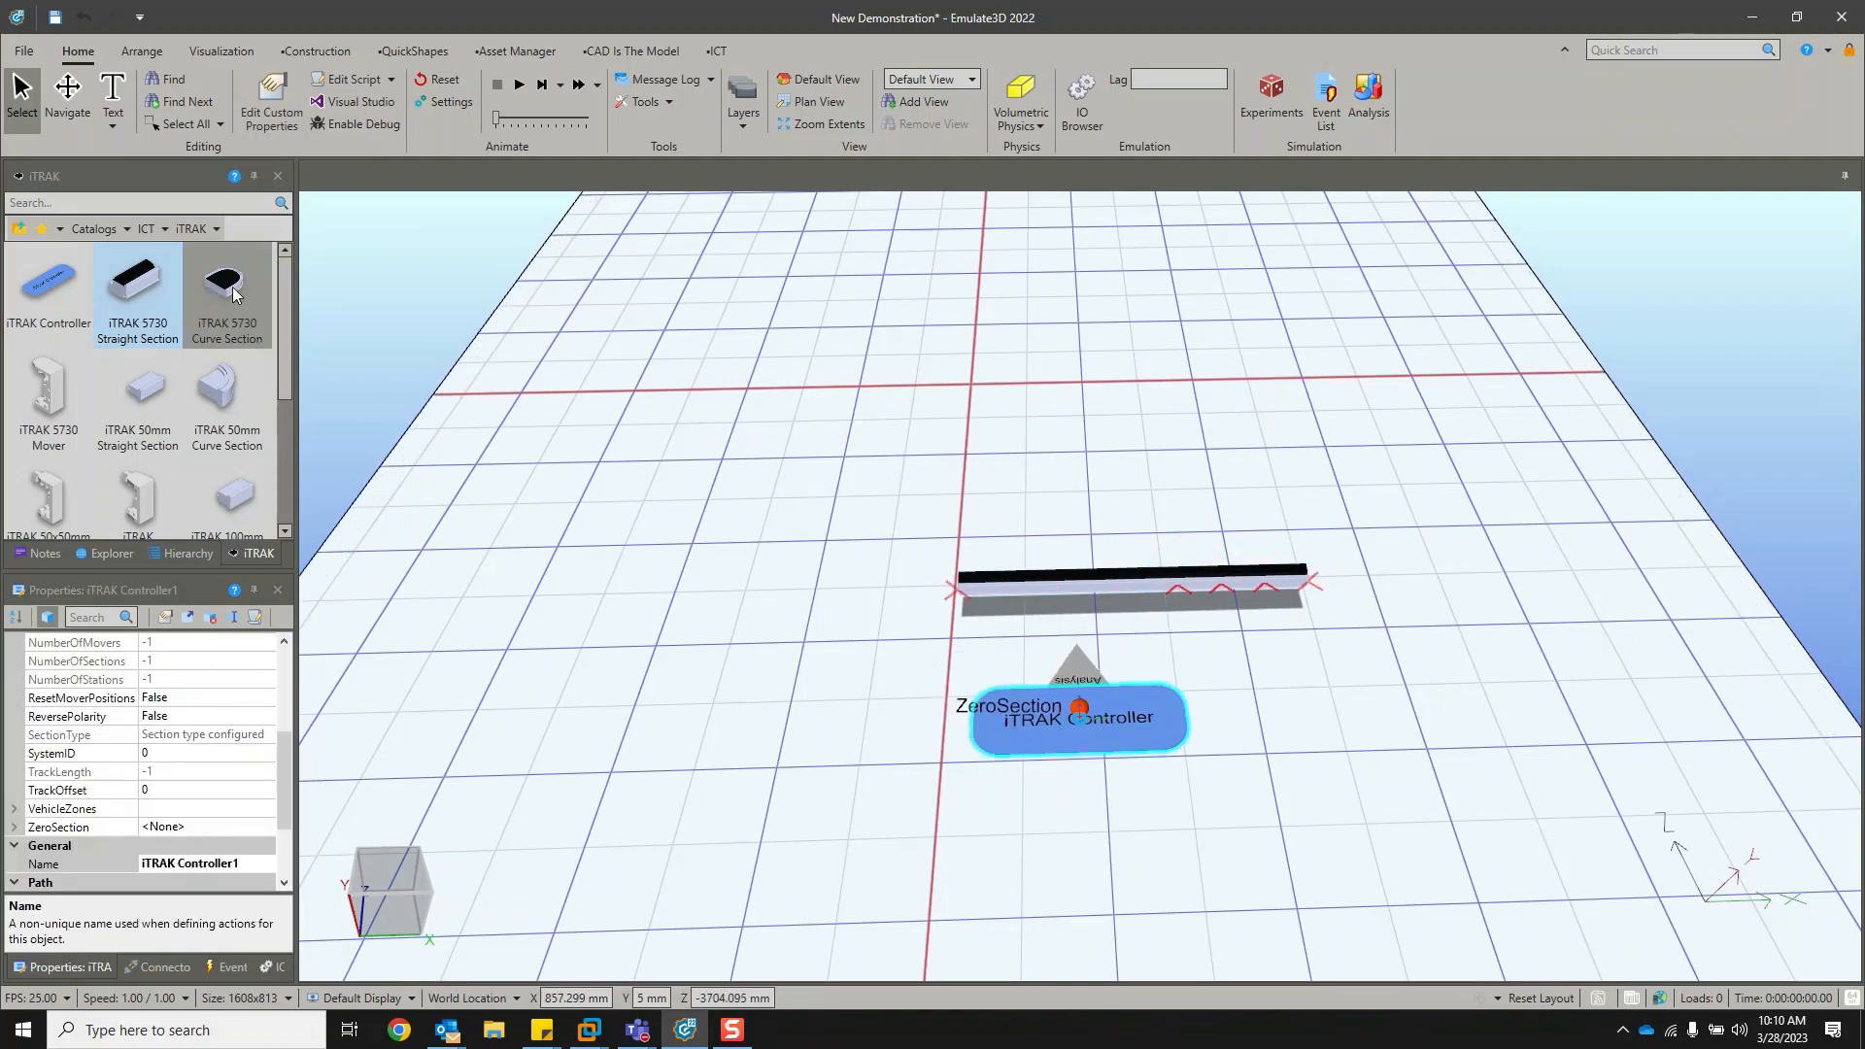
pyautogui.moveTo(232, 287); pyautogui.dragTo(1336, 568)
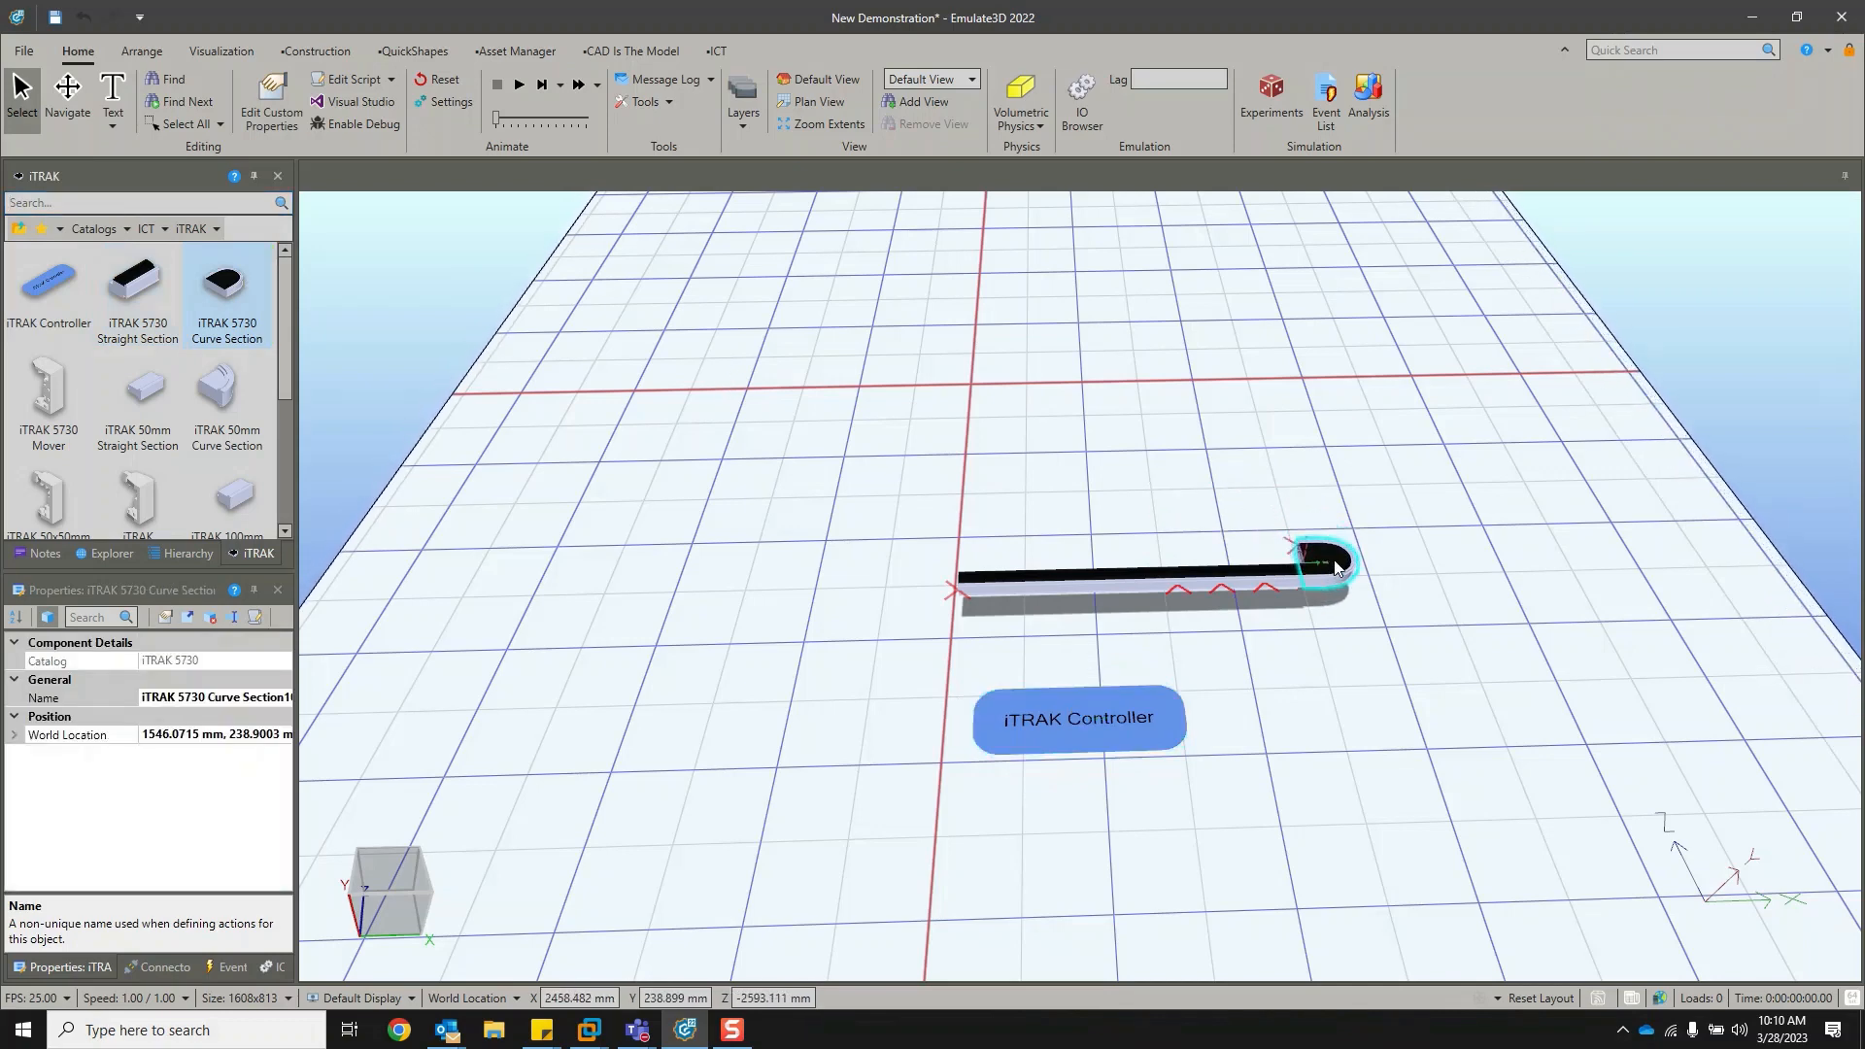
pyautogui.click(1429, 629)
# Copy the straight row with its curve, rotate the copy 180 degrees and snap it to the original to close the oval track.
pyautogui.moveTo(1436, 644); pyautogui.dragTo(964, 452)
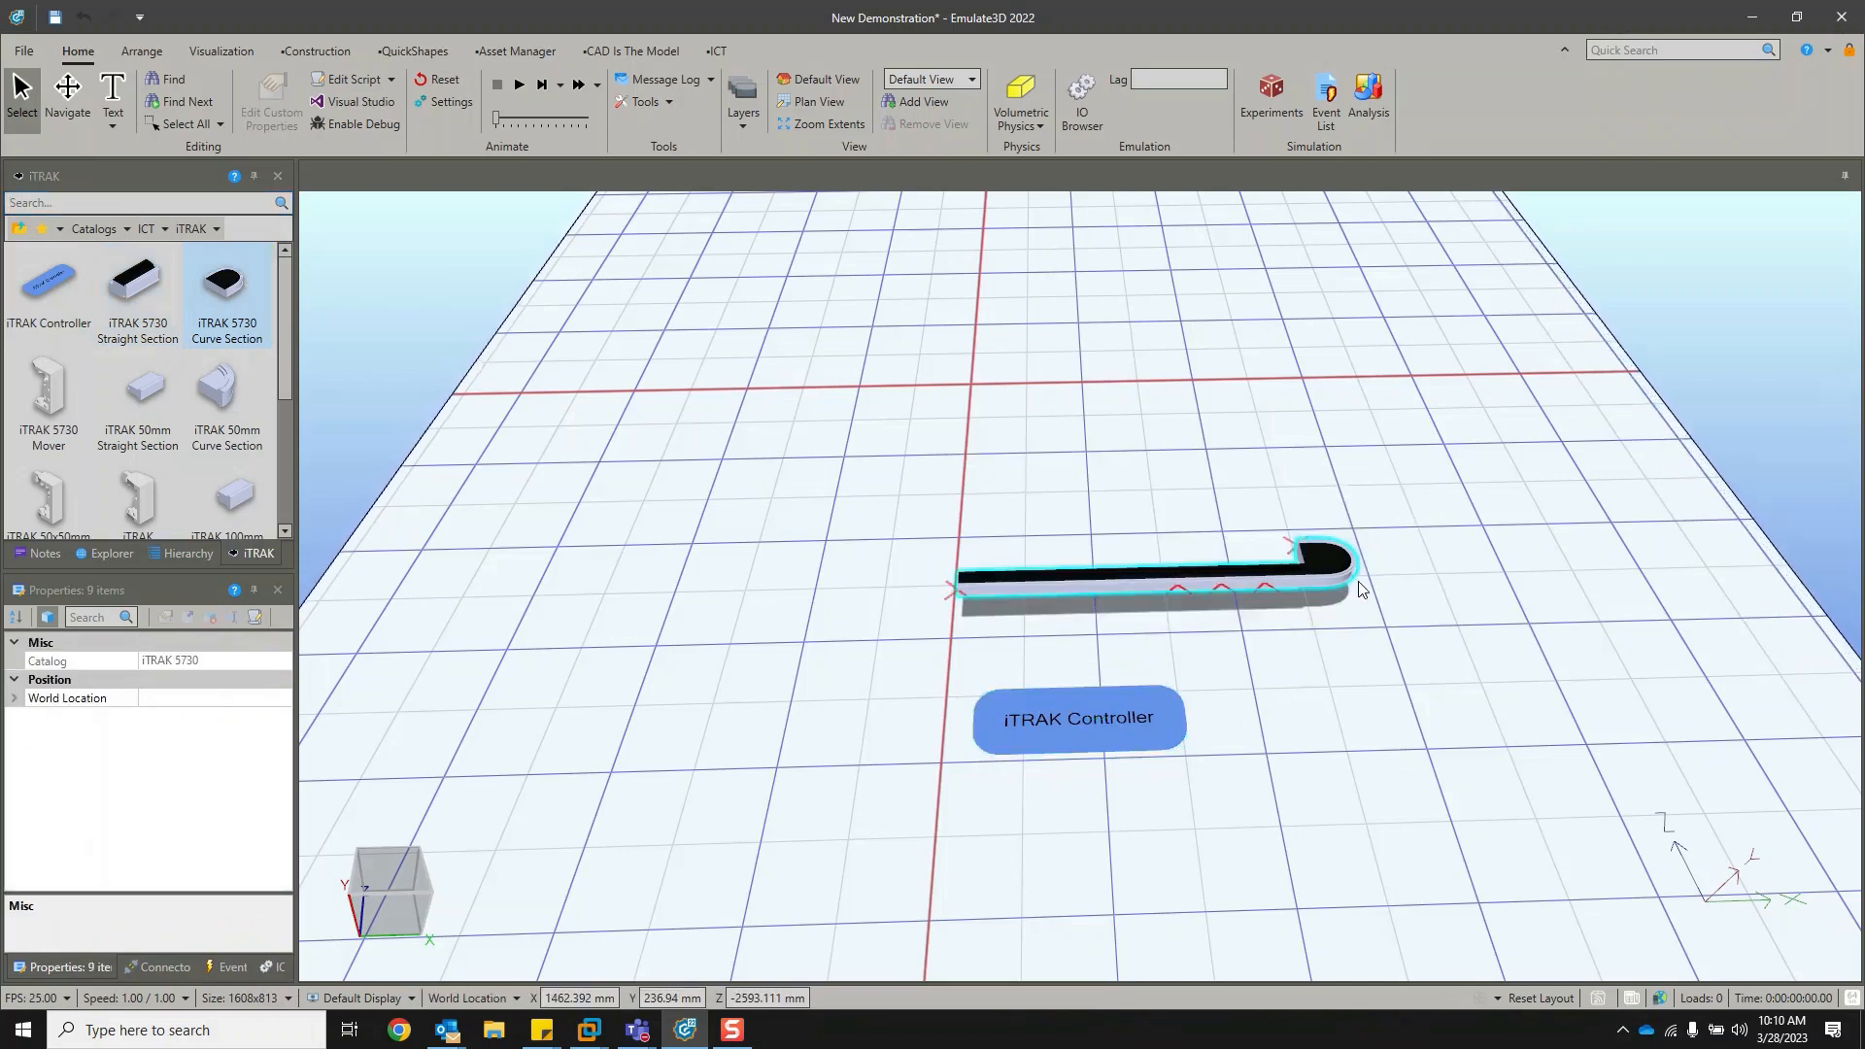
pyautogui.hotkey('ctrl', 'c')
pyautogui.hotkey('ctrl', 'v')
pyautogui.press('Right')
pyautogui.press('Right')
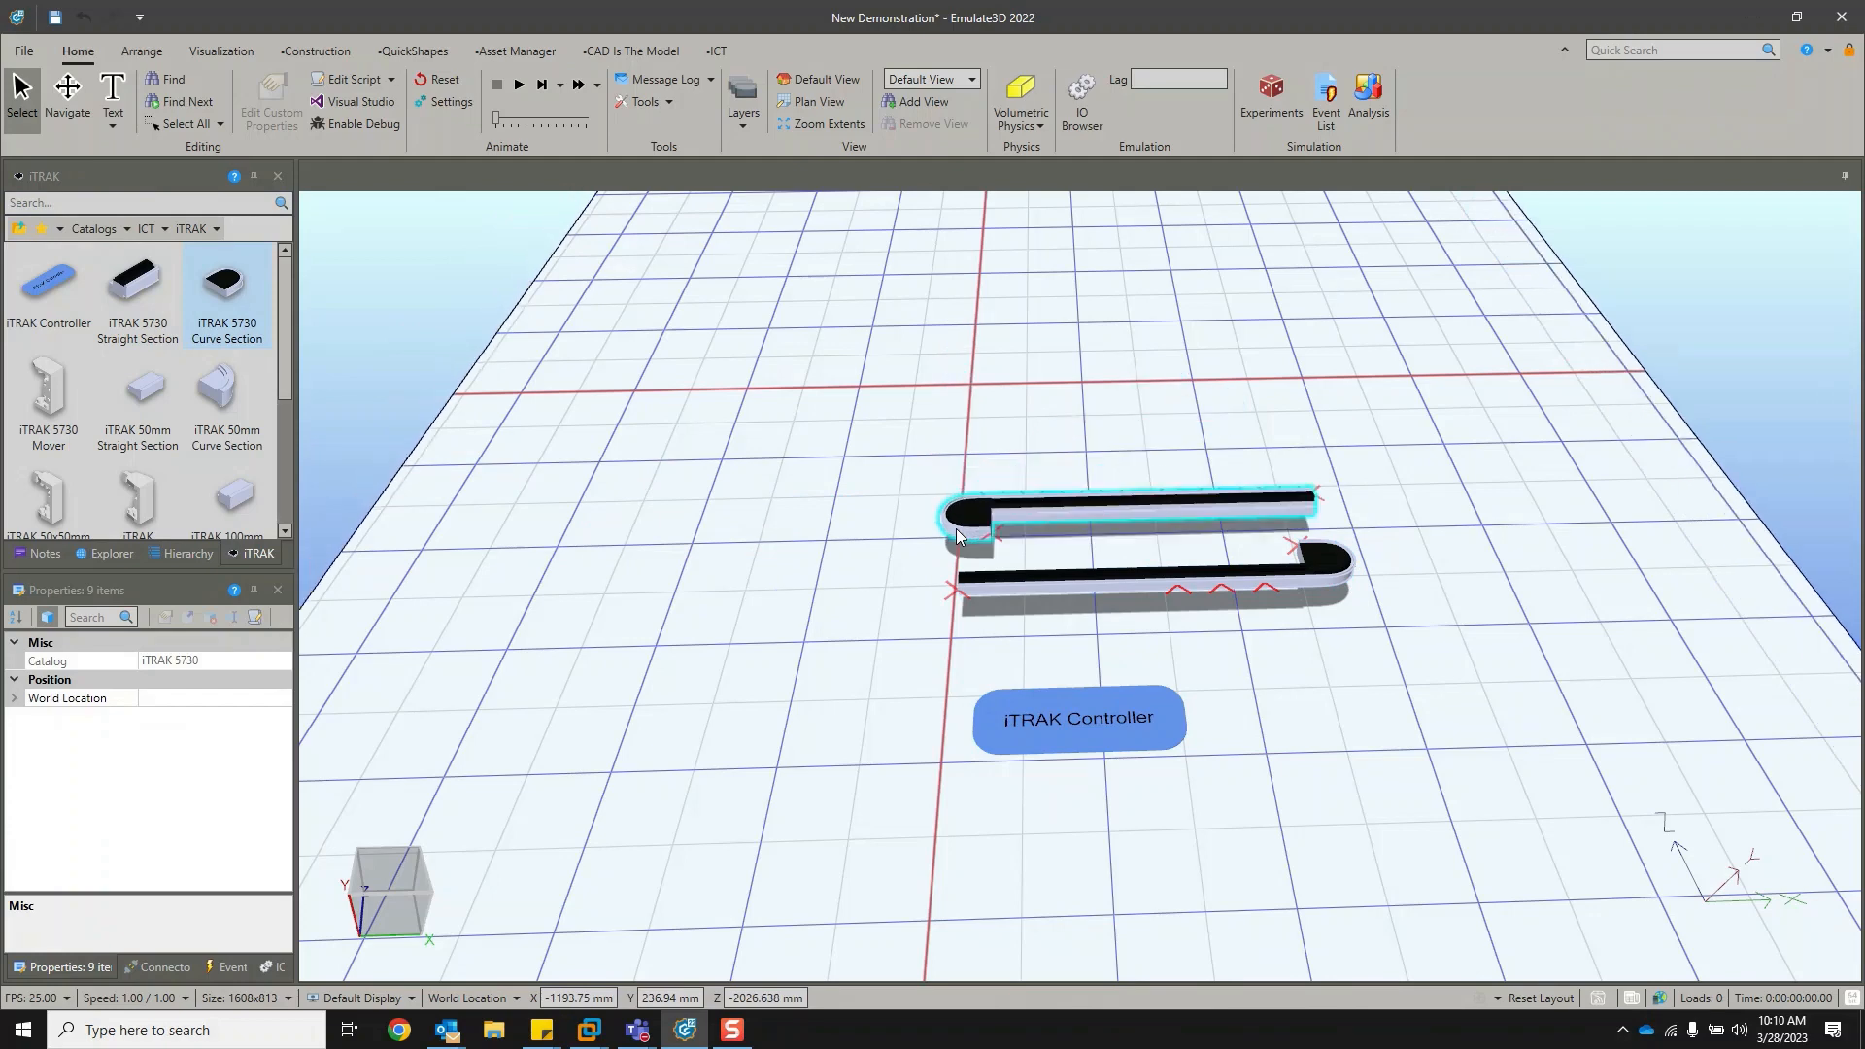
pyautogui.moveTo(954, 528); pyautogui.dragTo(927, 583)
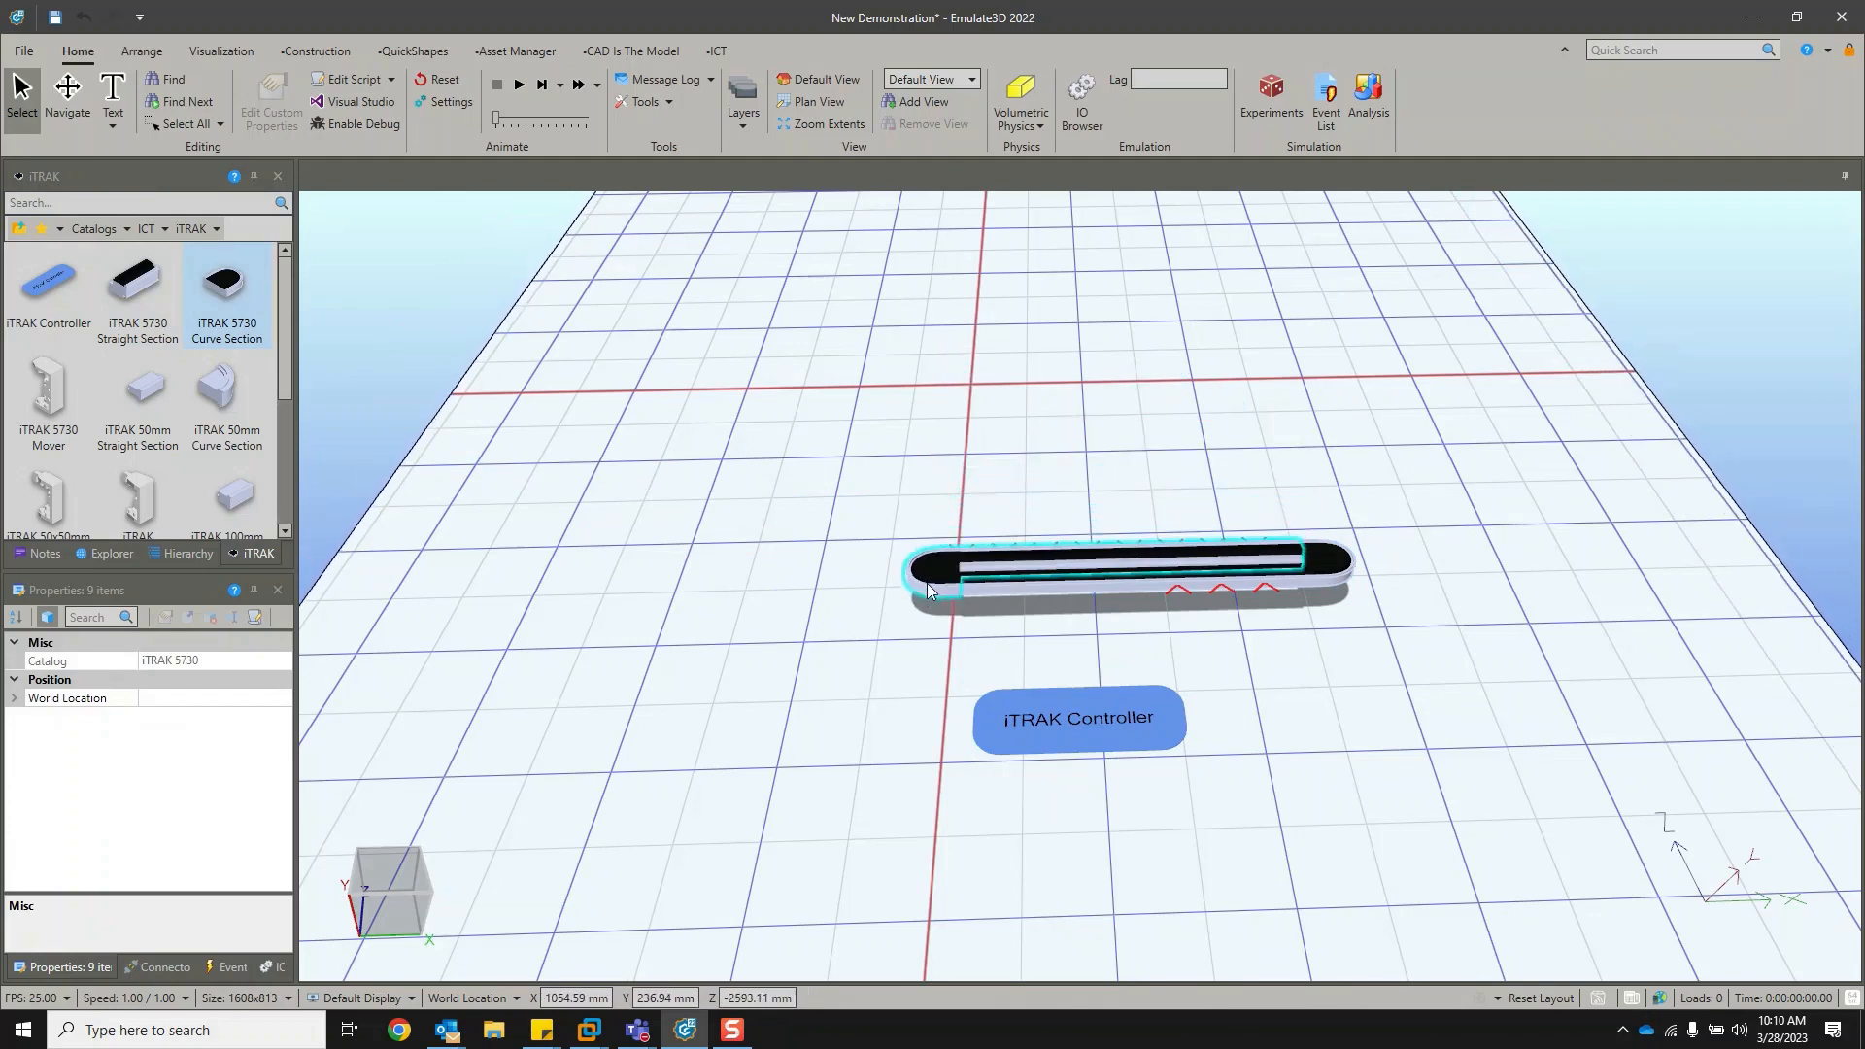
pyautogui.click(1141, 661)
# Connect the iTRAK Controller's ZeroSection to the first straight section at the left end of the track's front side.
pyautogui.scroll(3, 1159, 654)
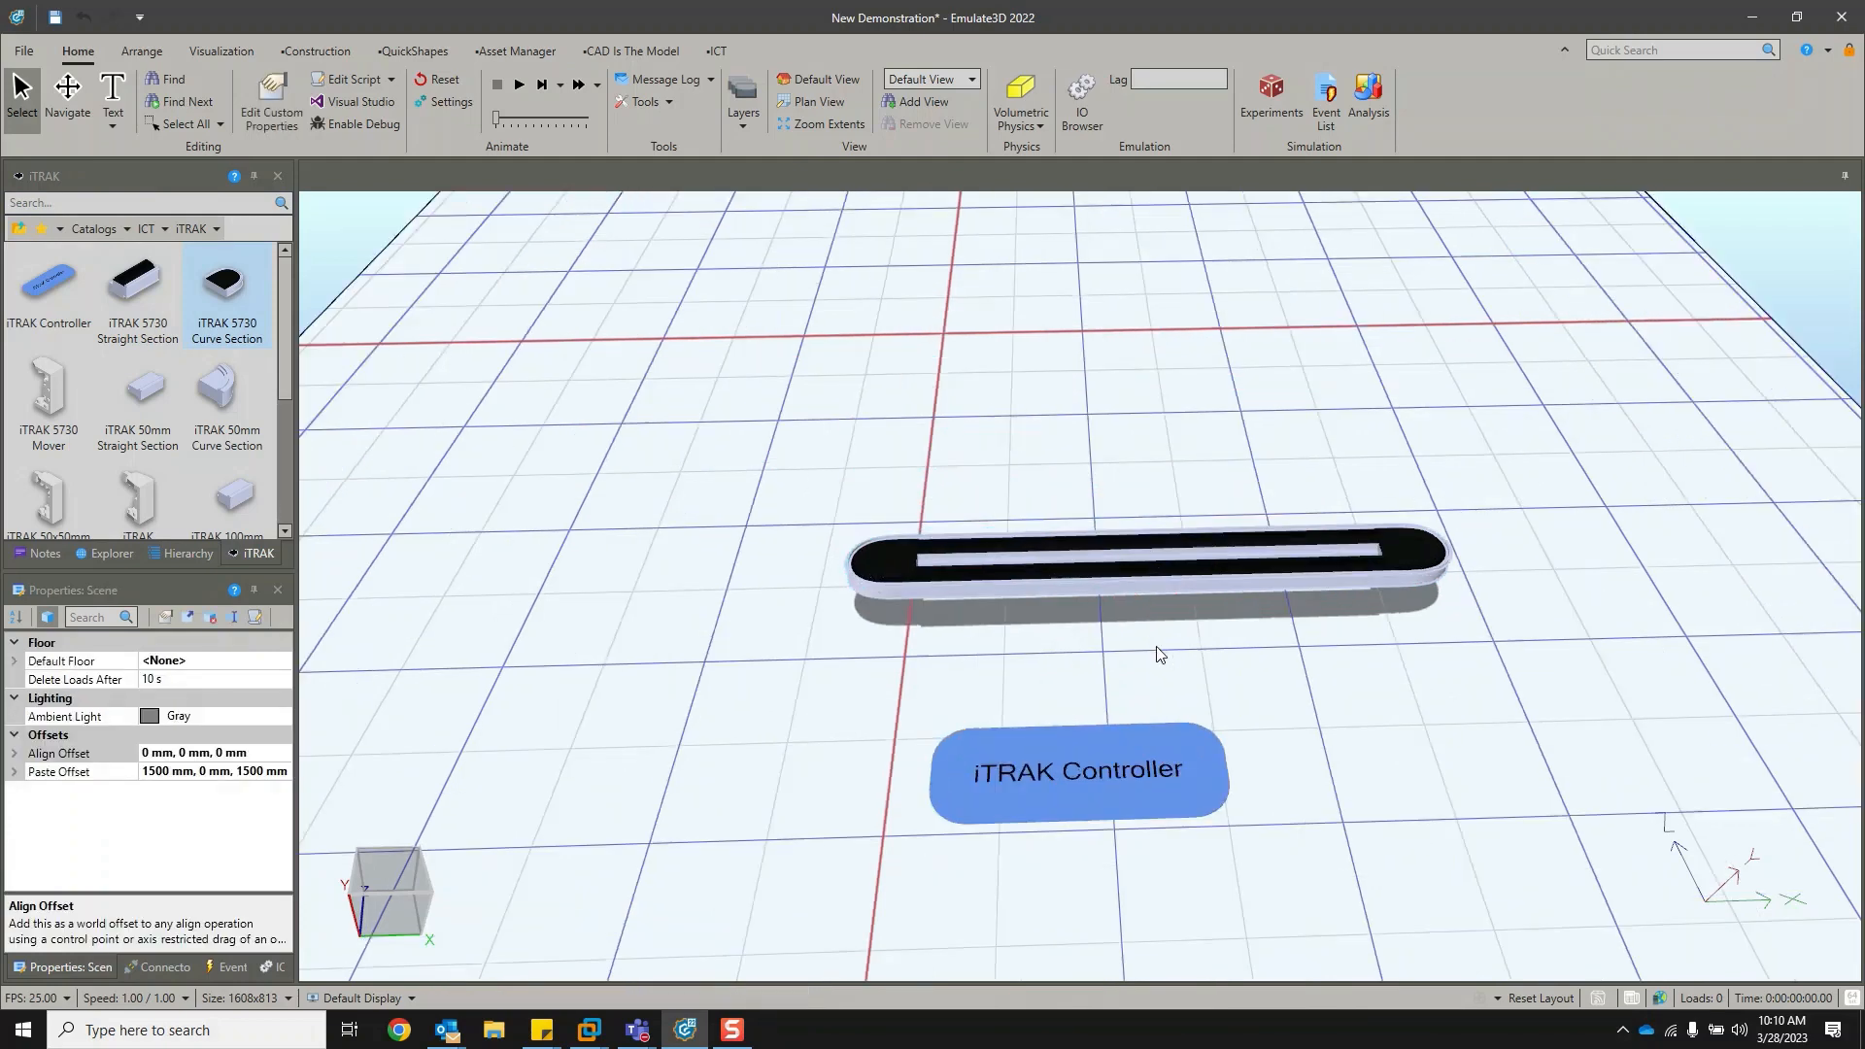
pyautogui.moveTo(1155, 629); pyautogui.dragTo(1084, 620, button='right')
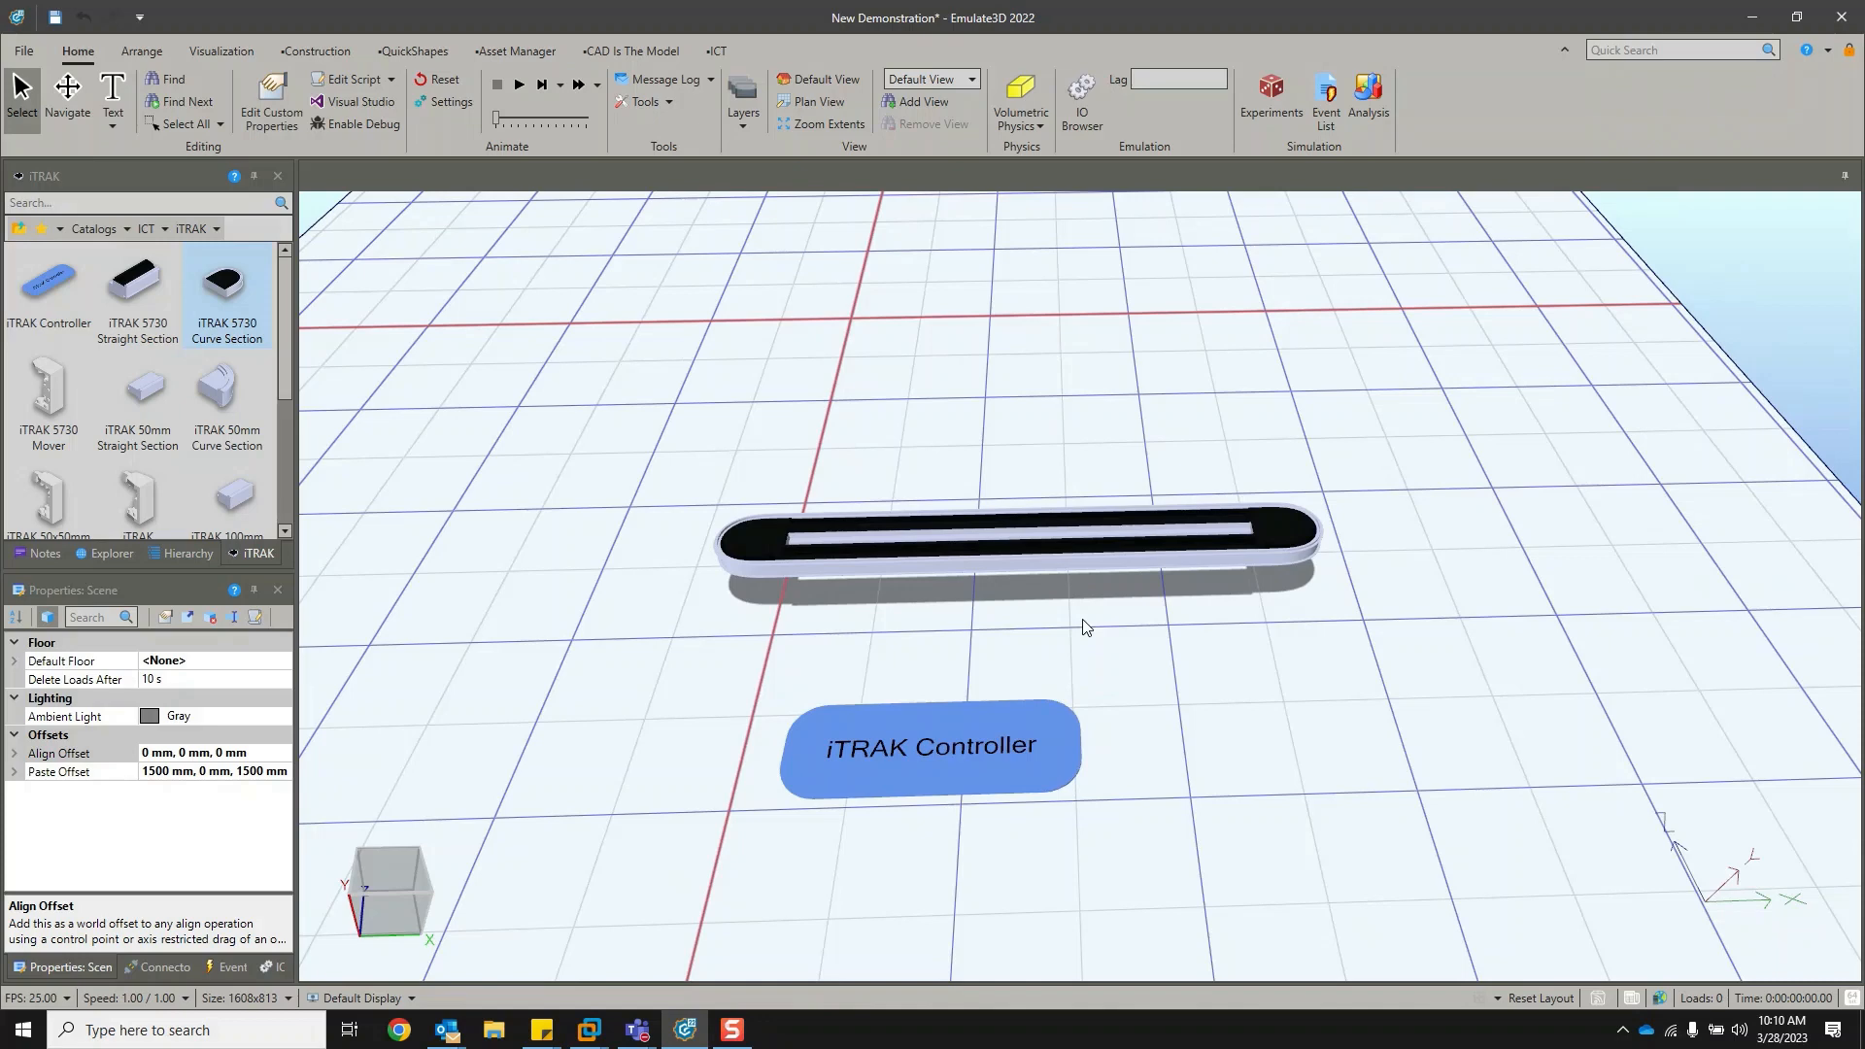
pyautogui.click(941, 765)
pyautogui.moveTo(931, 736); pyautogui.dragTo(809, 574)
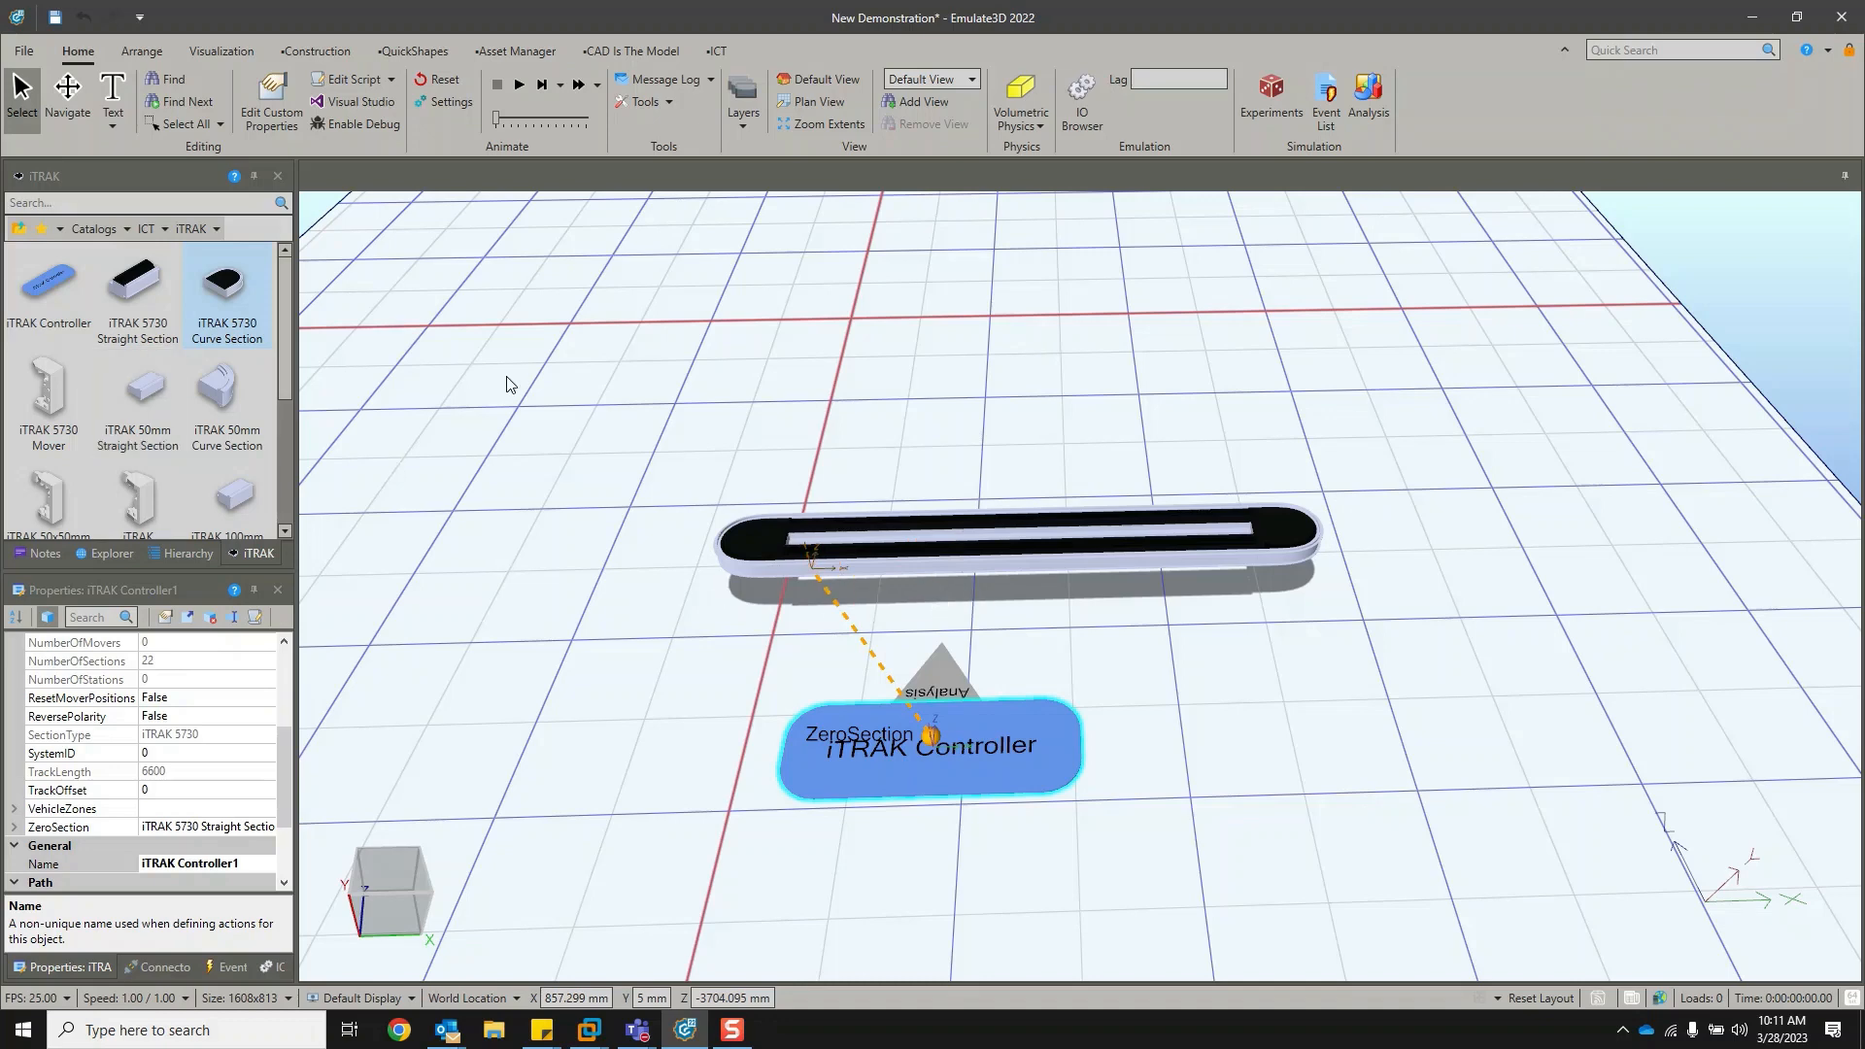
pyautogui.click(683, 391)
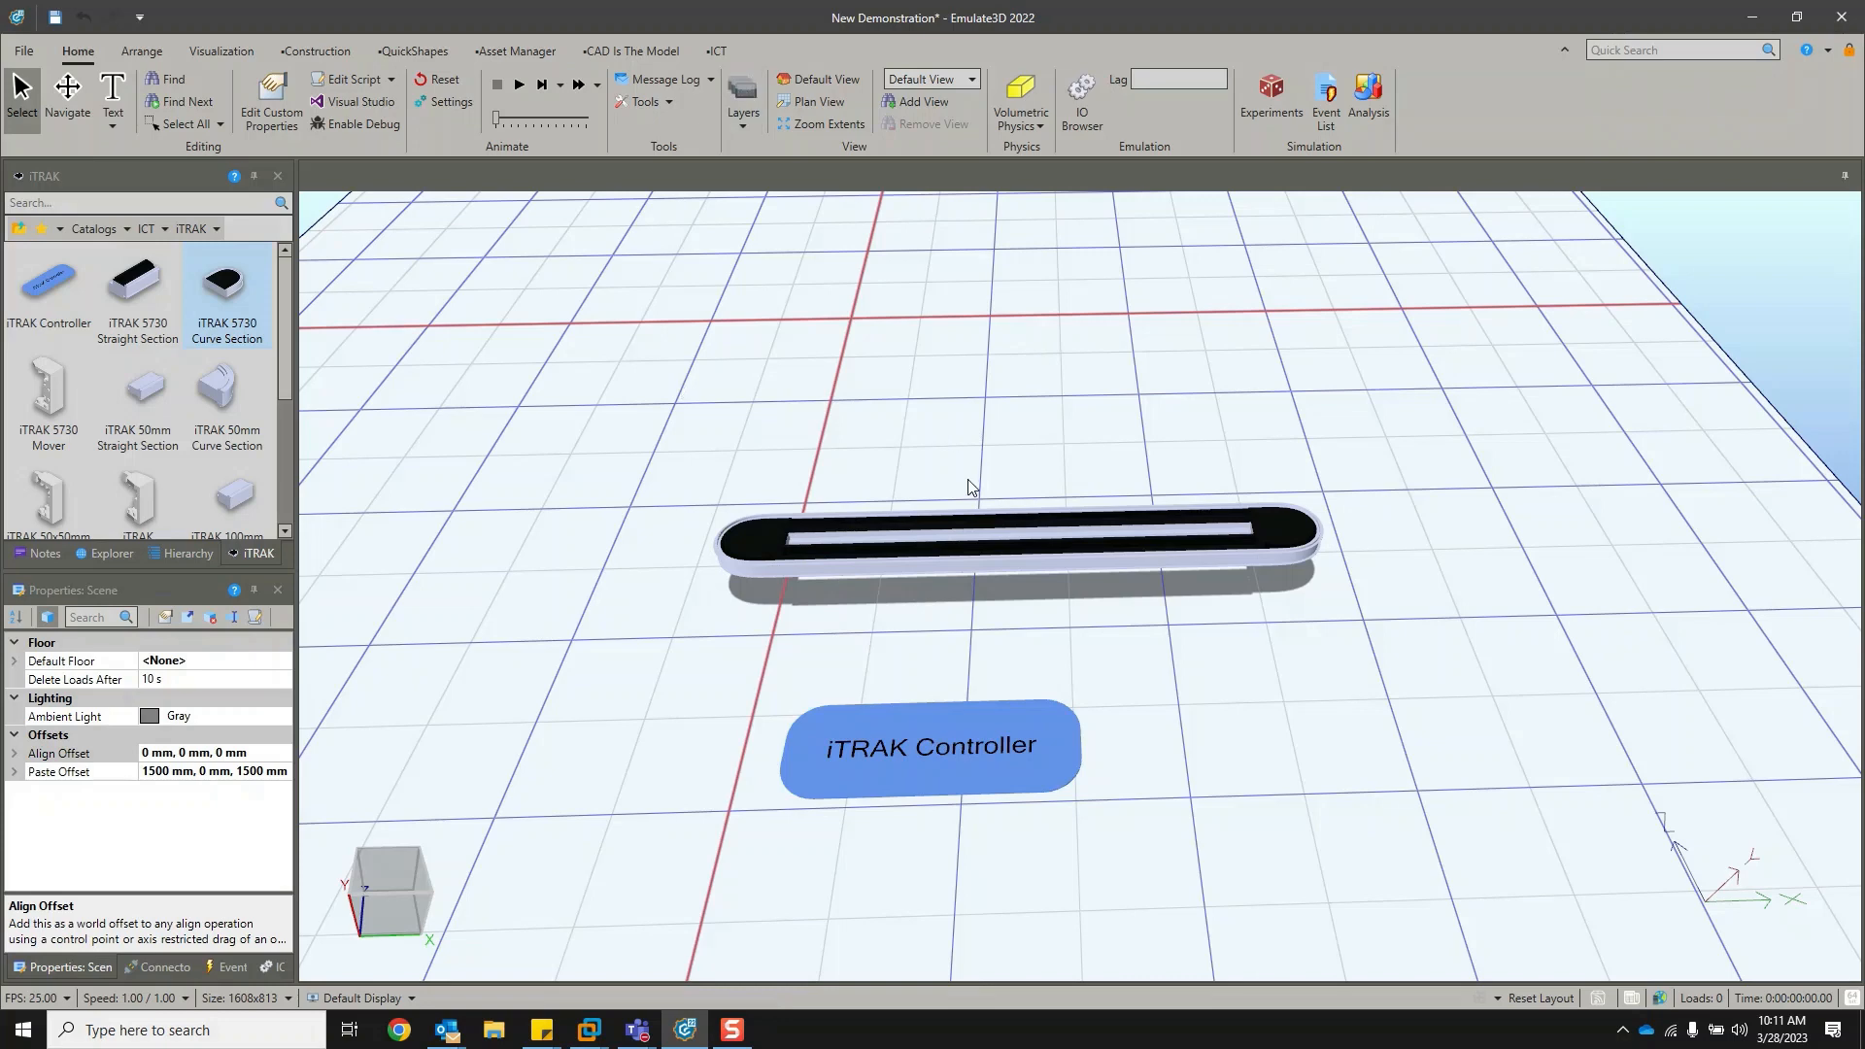
# Select the iTRAK Controller and open its ICT mover configuration options.
pyautogui.scroll(-1, 59, 399)
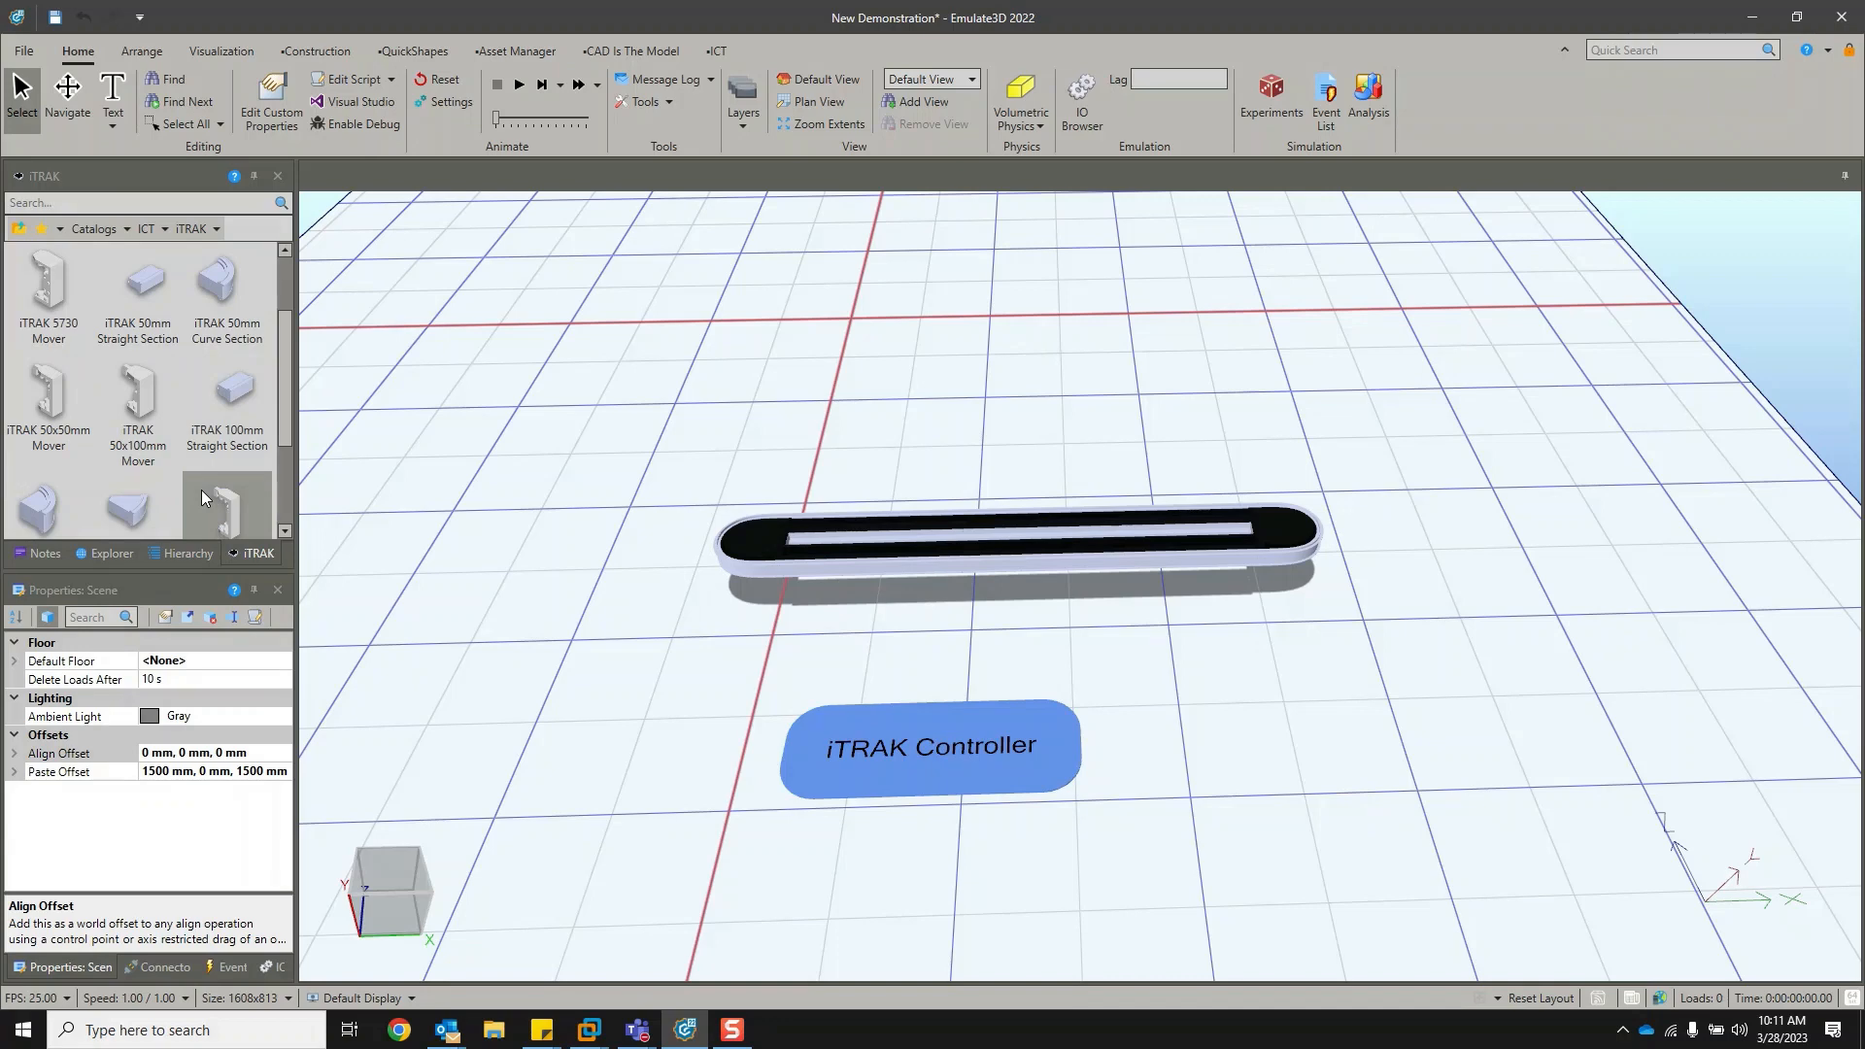
pyautogui.scroll(1, 63, 335)
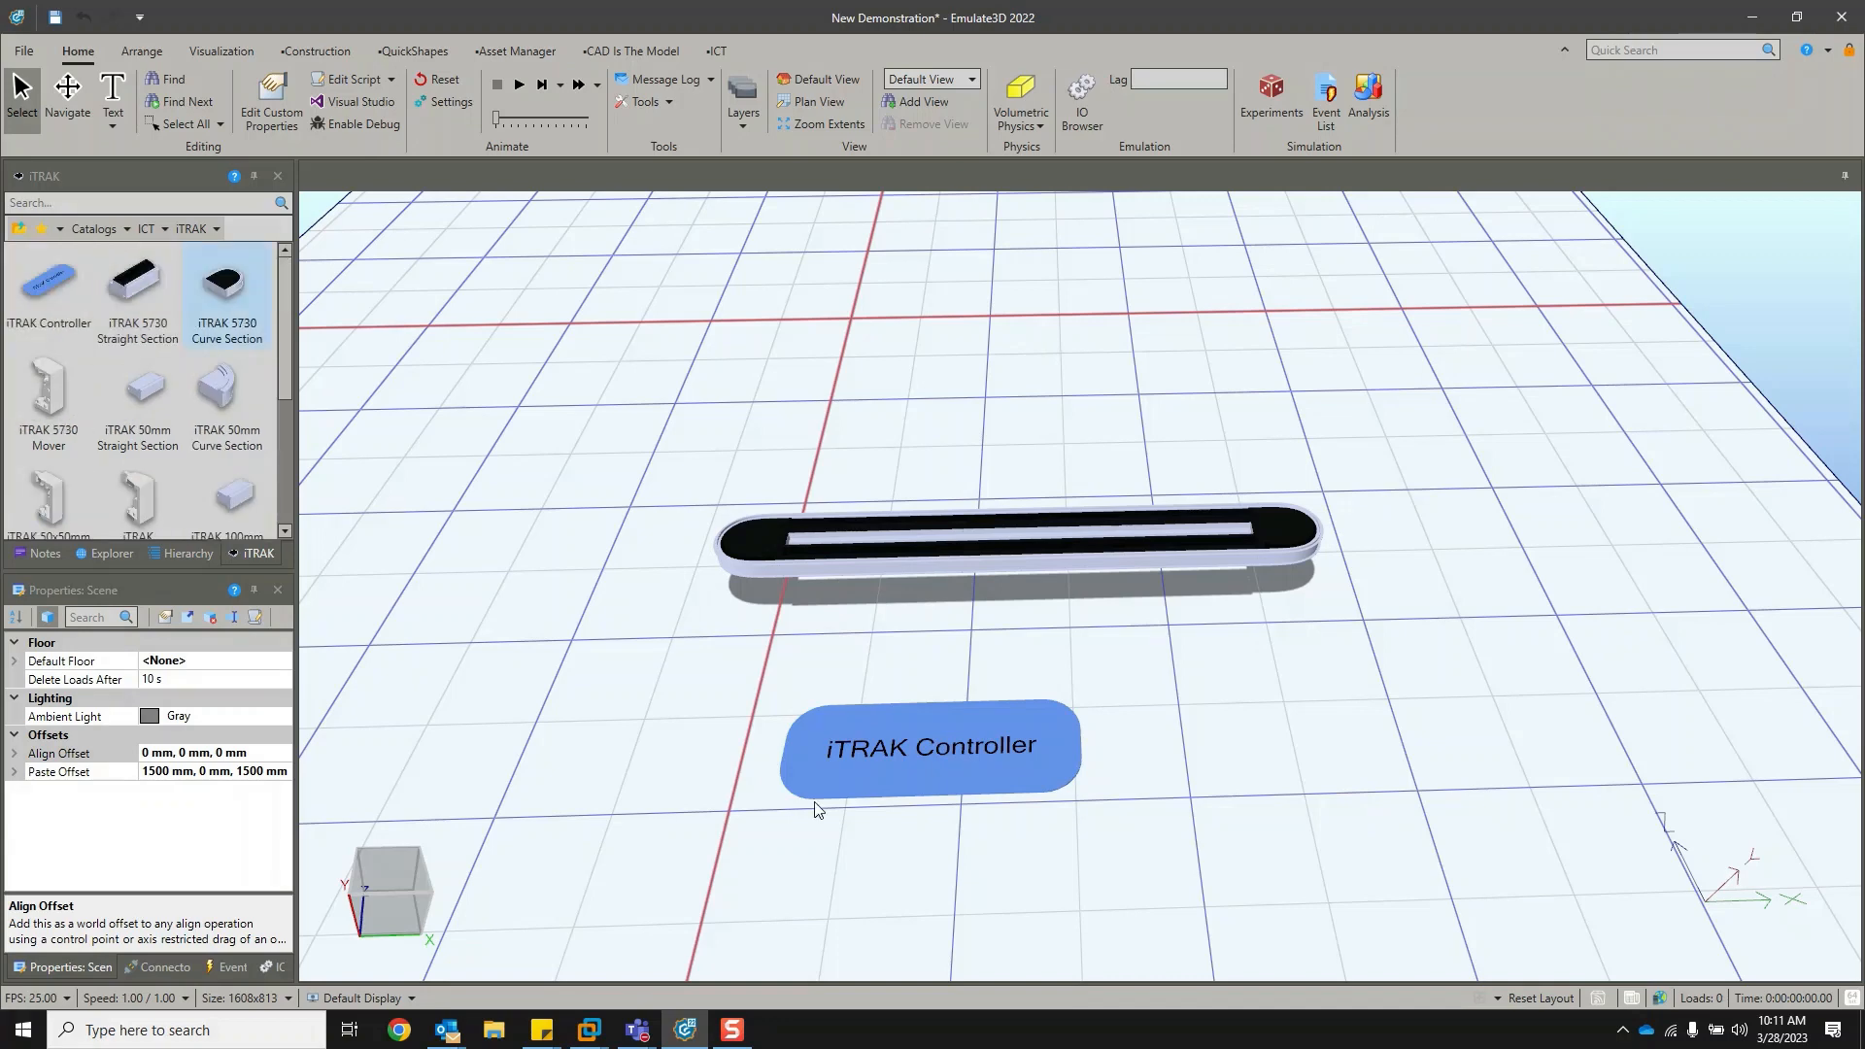
pyautogui.click(965, 787)
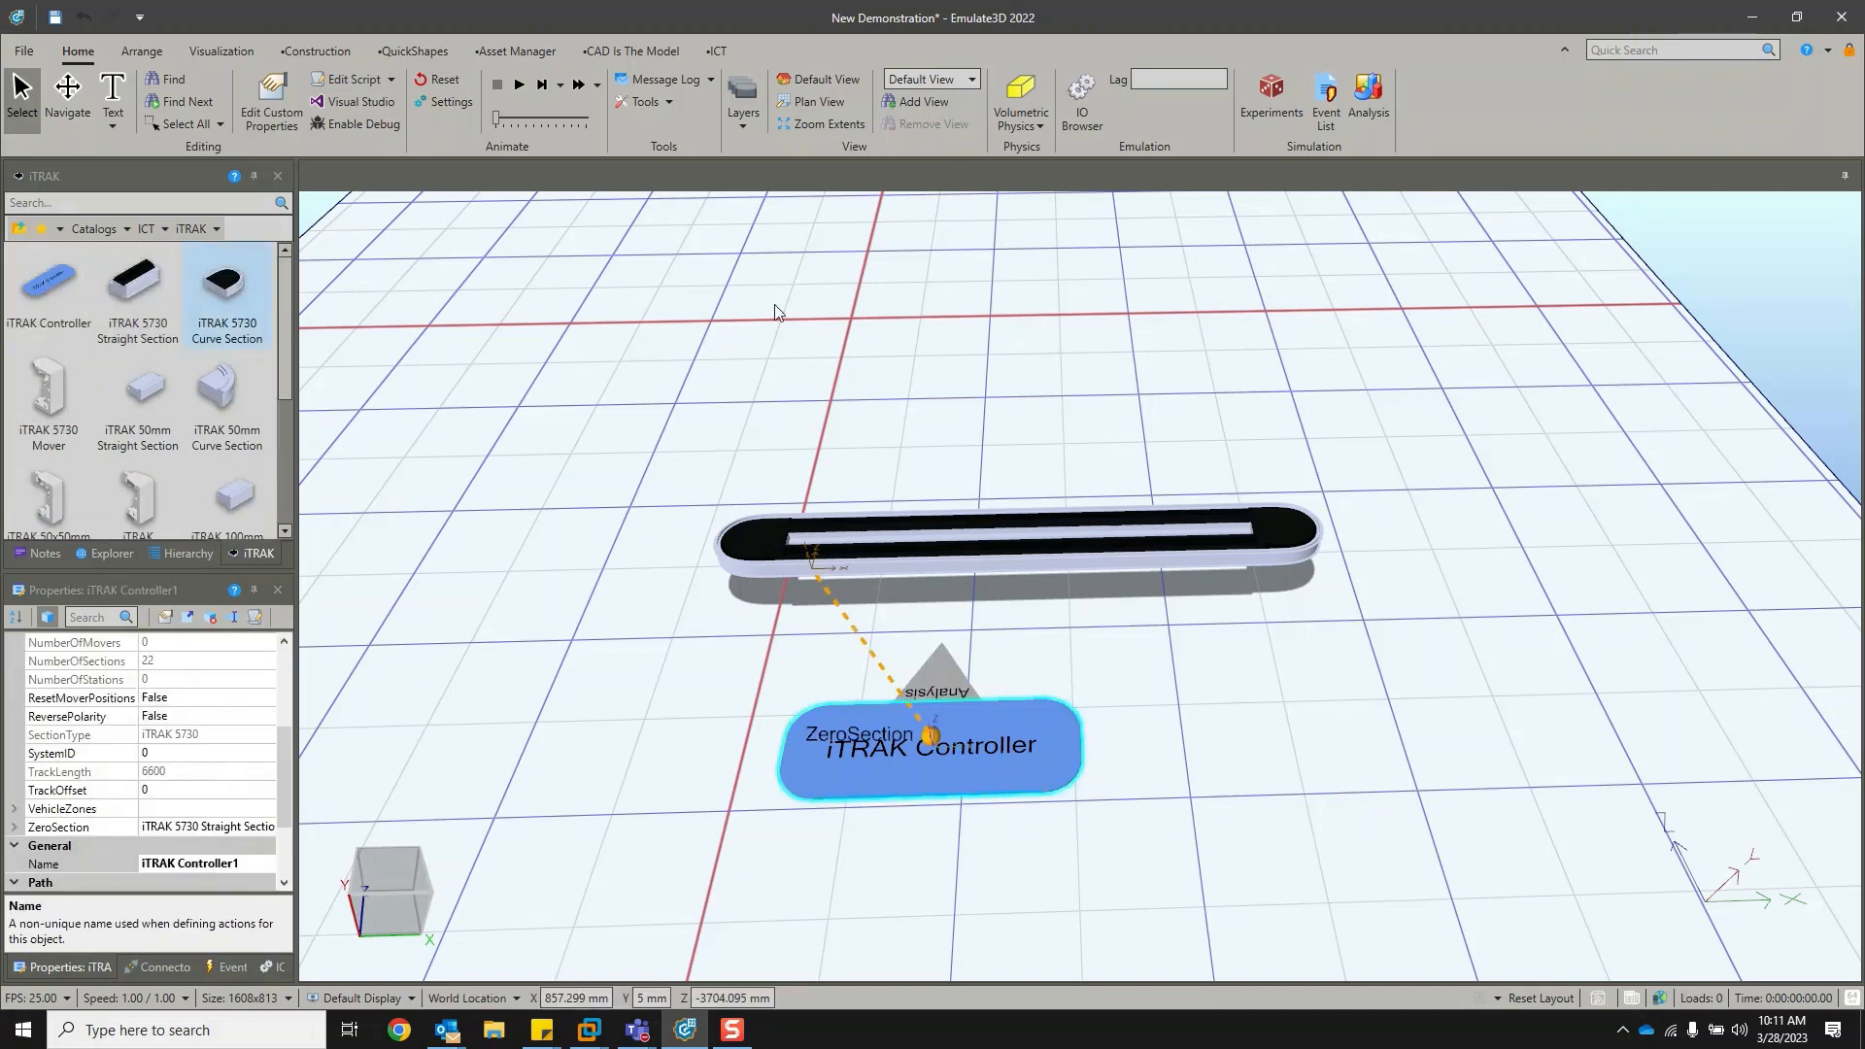
pyautogui.click(717, 52)
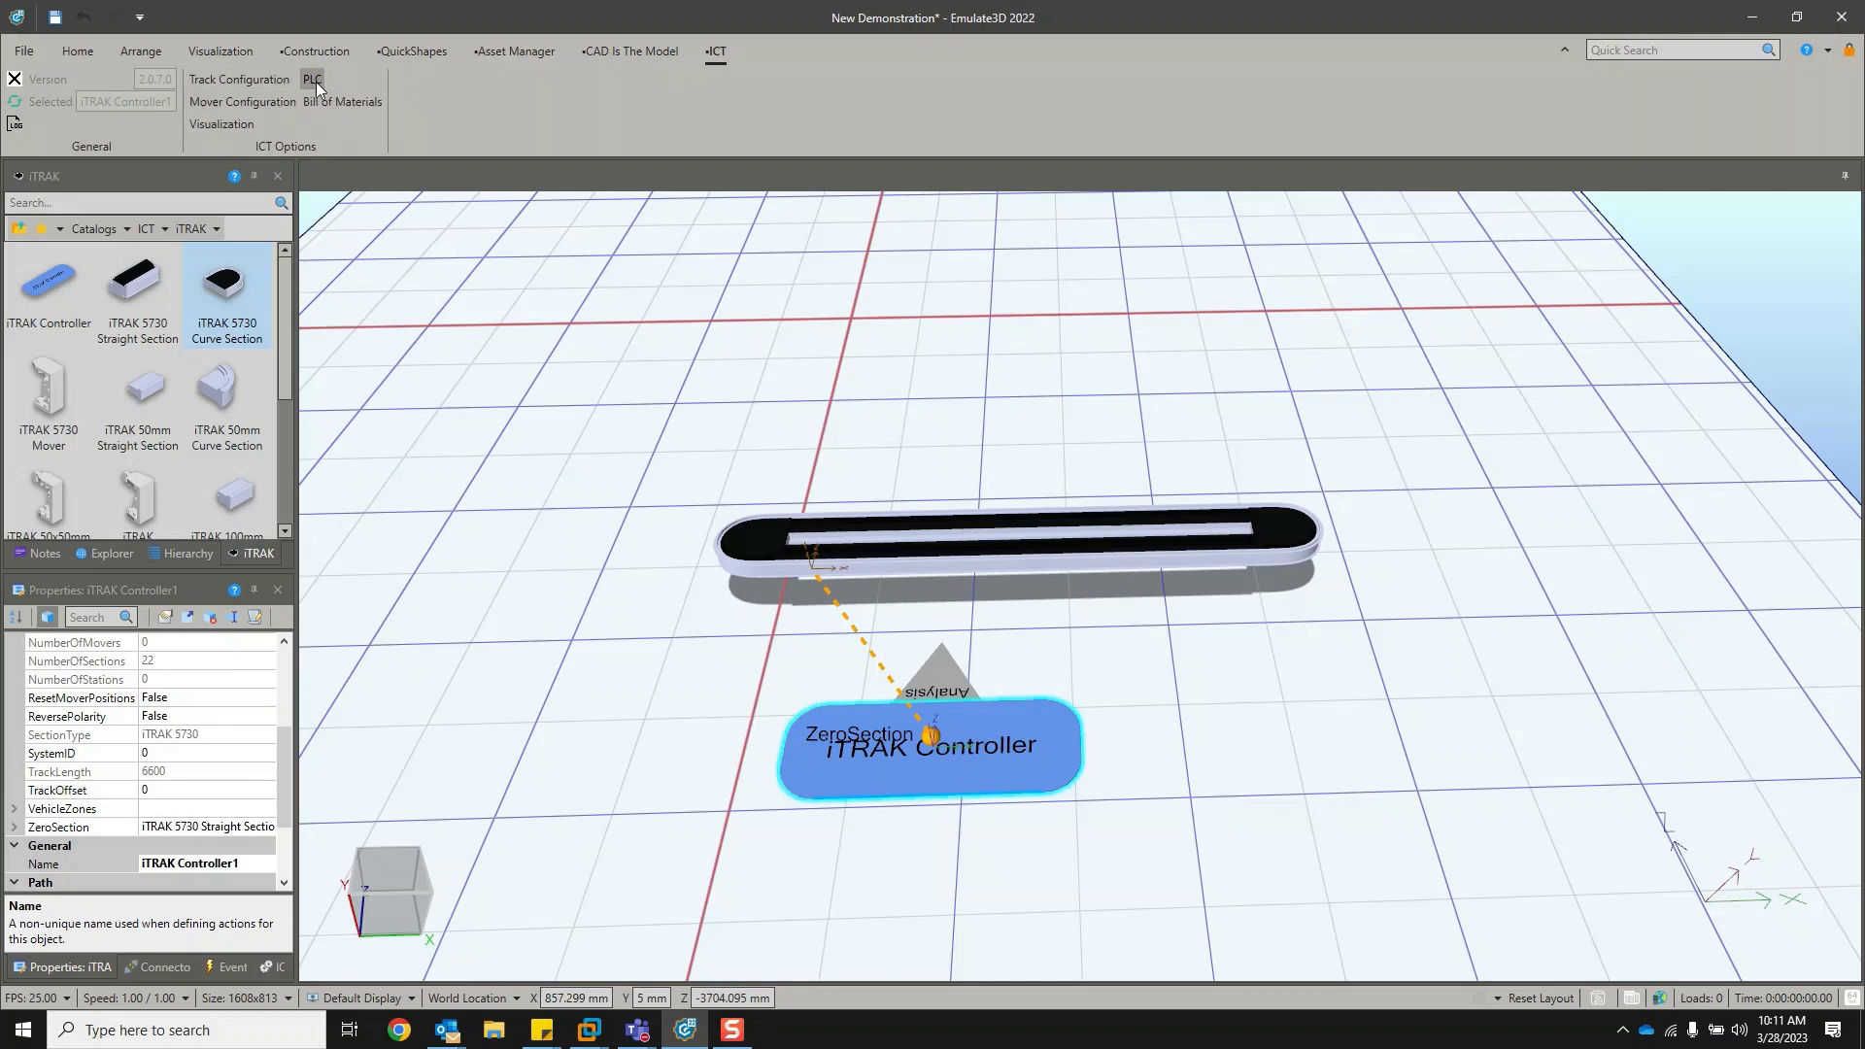
pyautogui.click(255, 107)
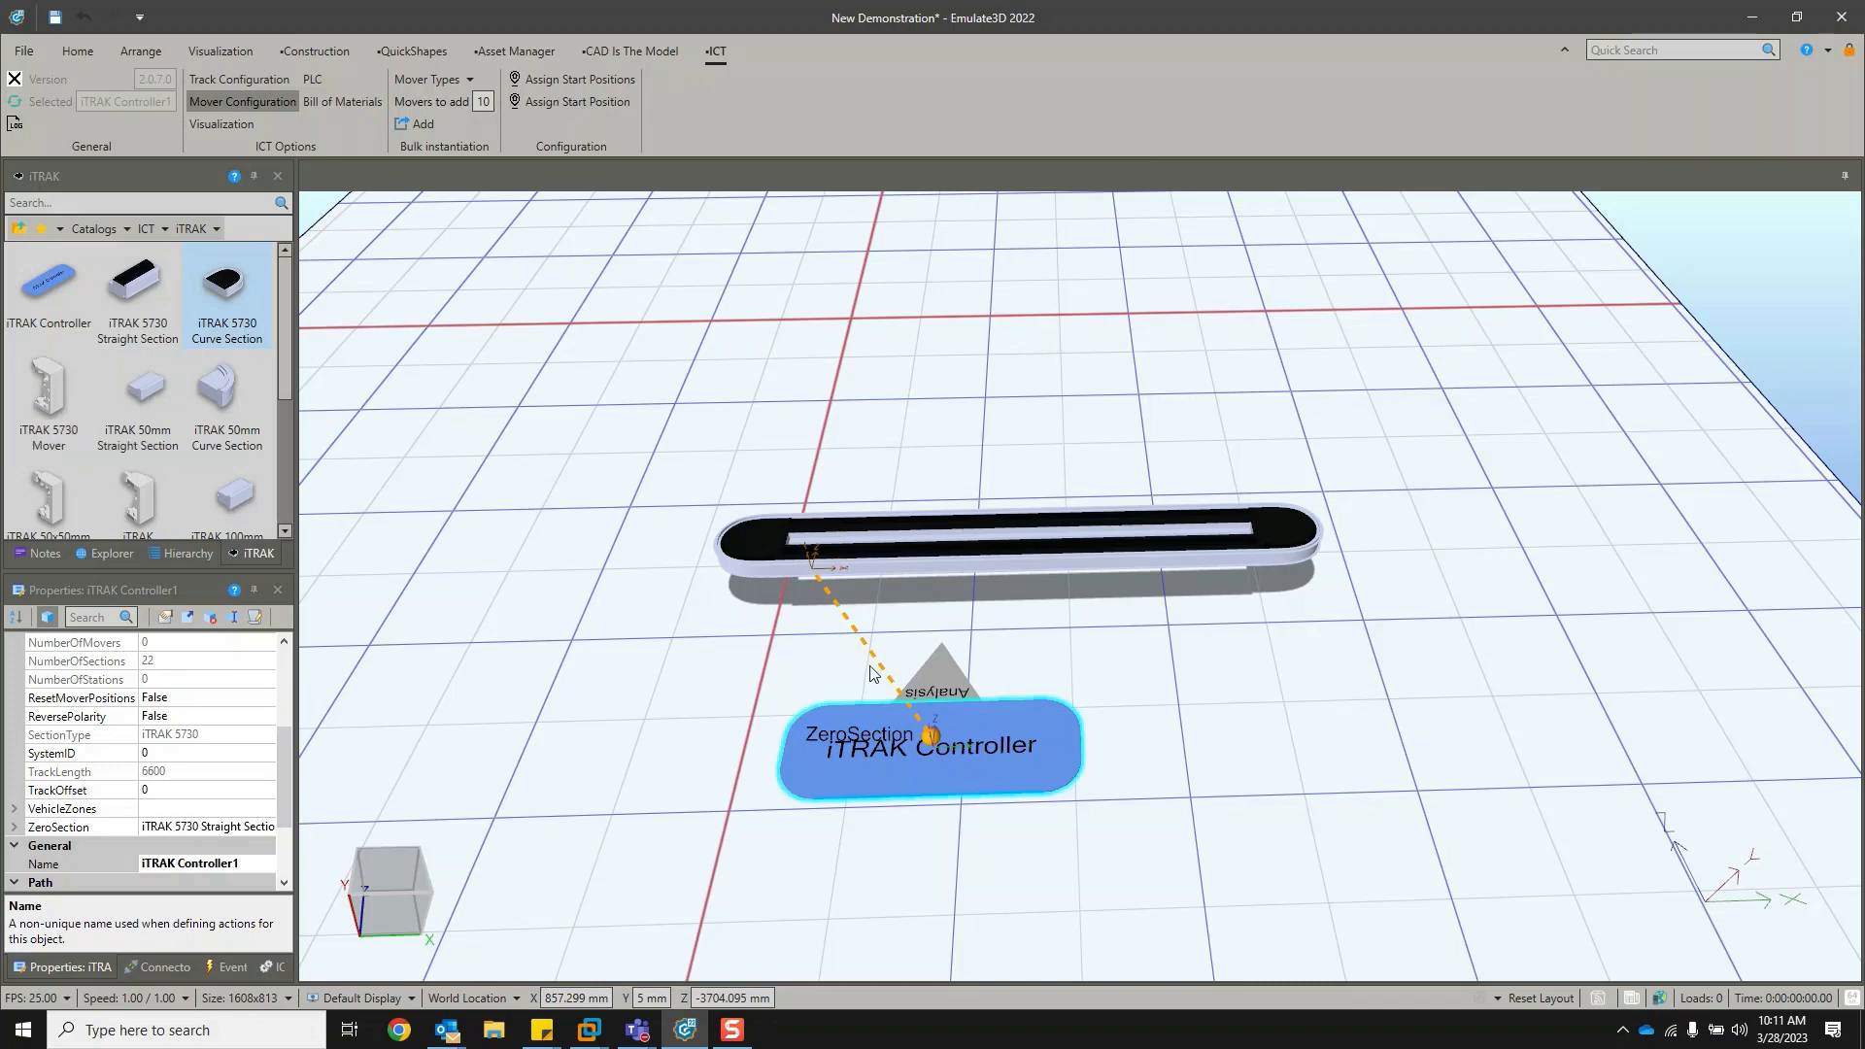
# Choose the iTRAK 5730 Mover type and bulk-add 10 movers to the iTRAK Controller.
pyautogui.click(469, 79)
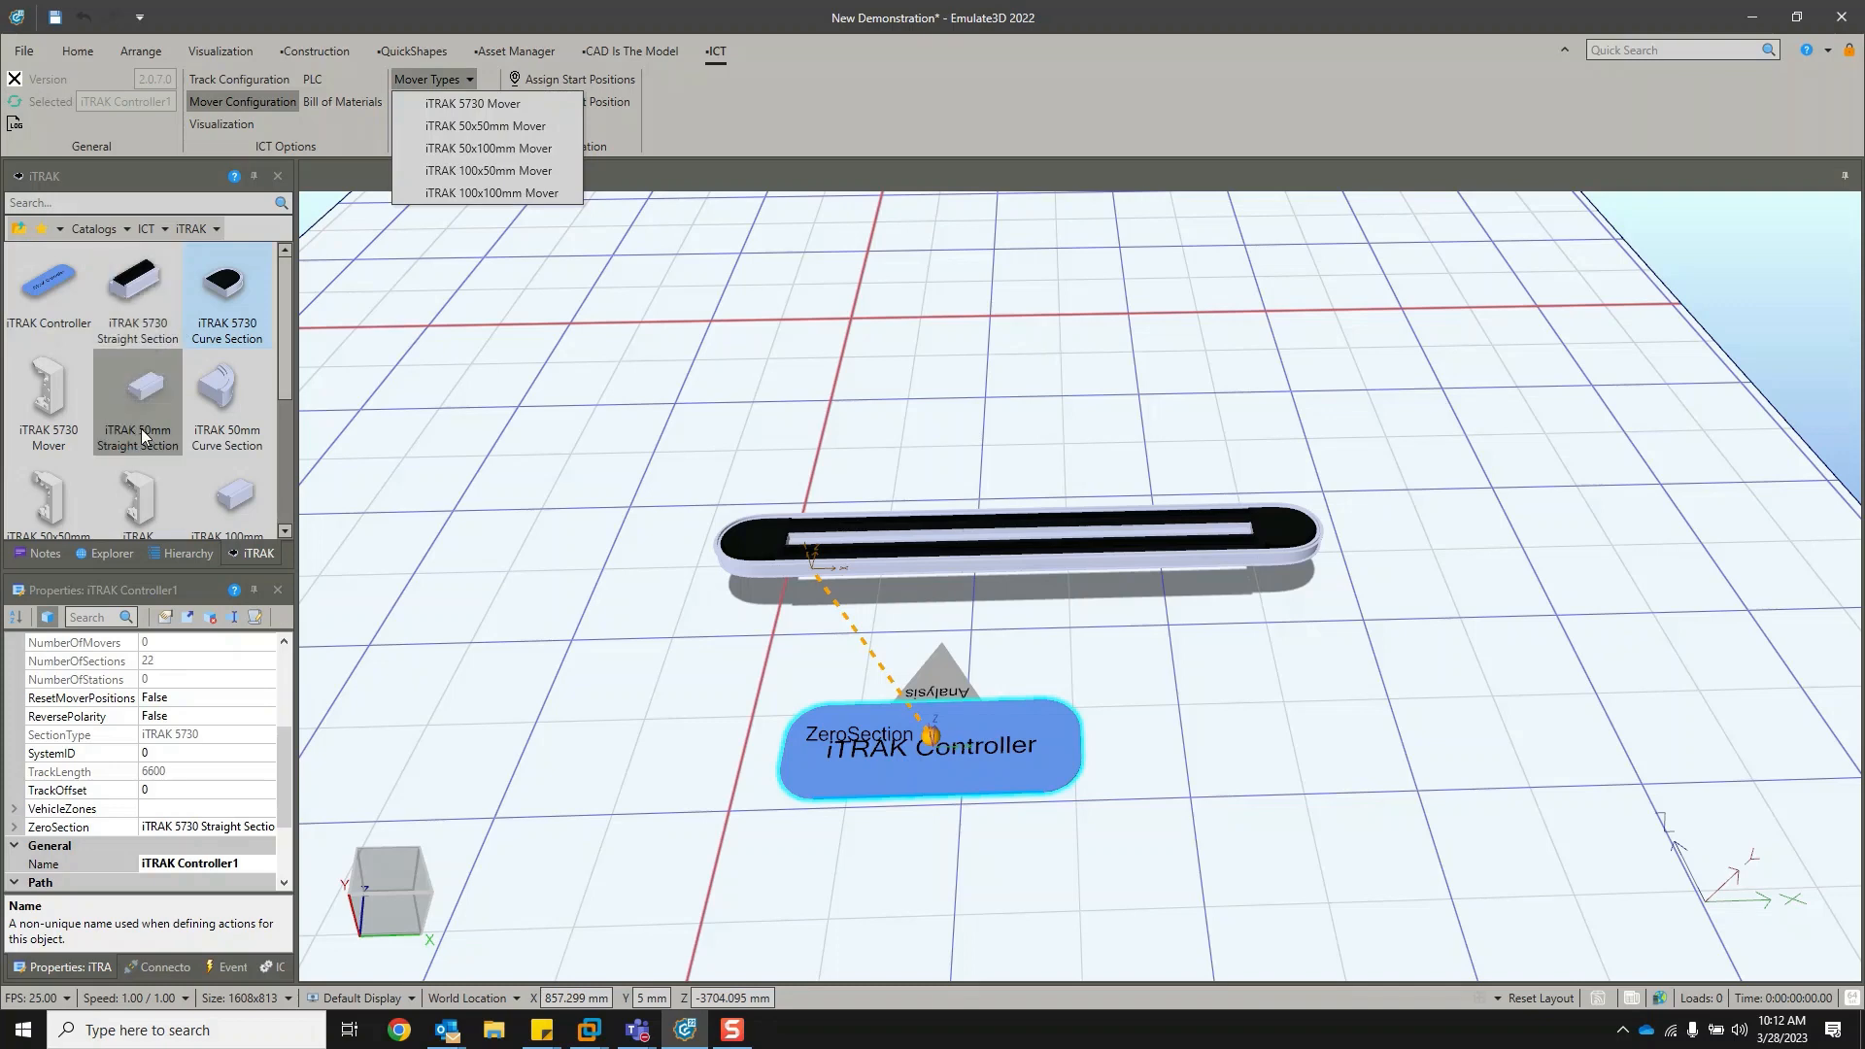
pyautogui.scroll(-3, 187, 421)
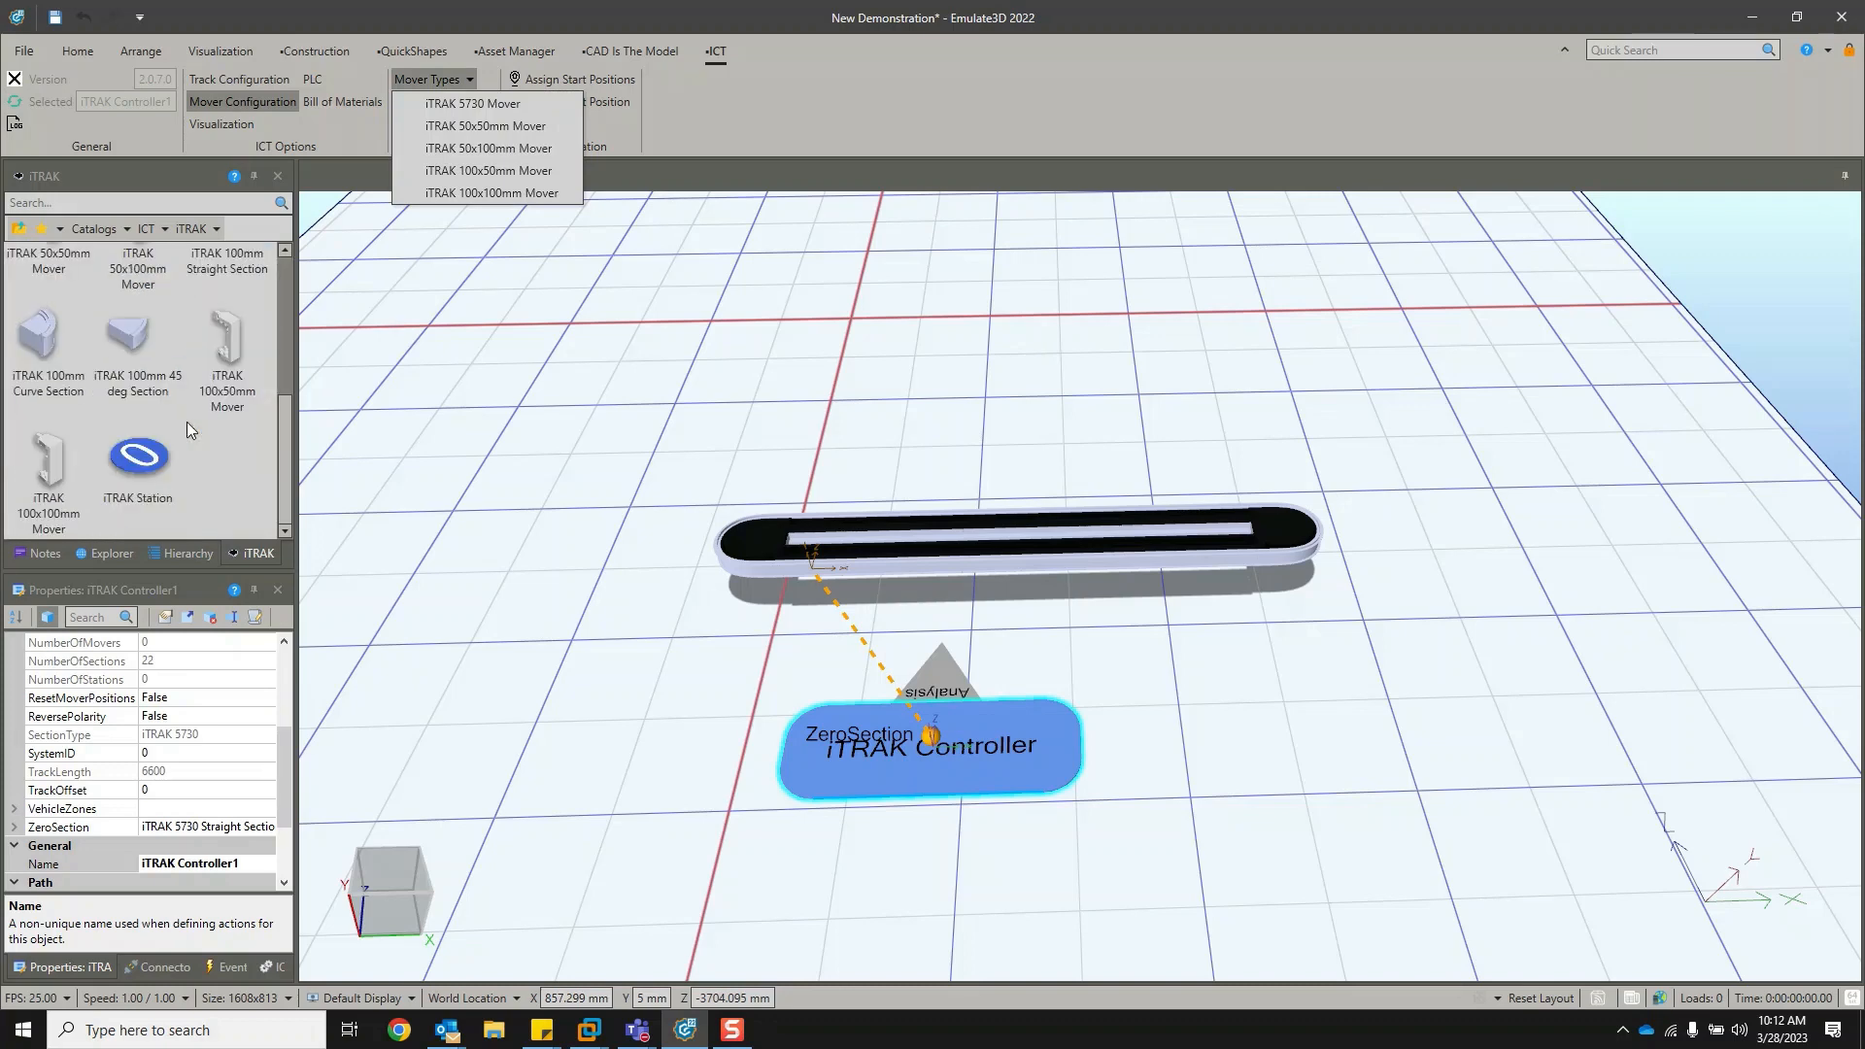
pyautogui.scroll(1, 187, 422)
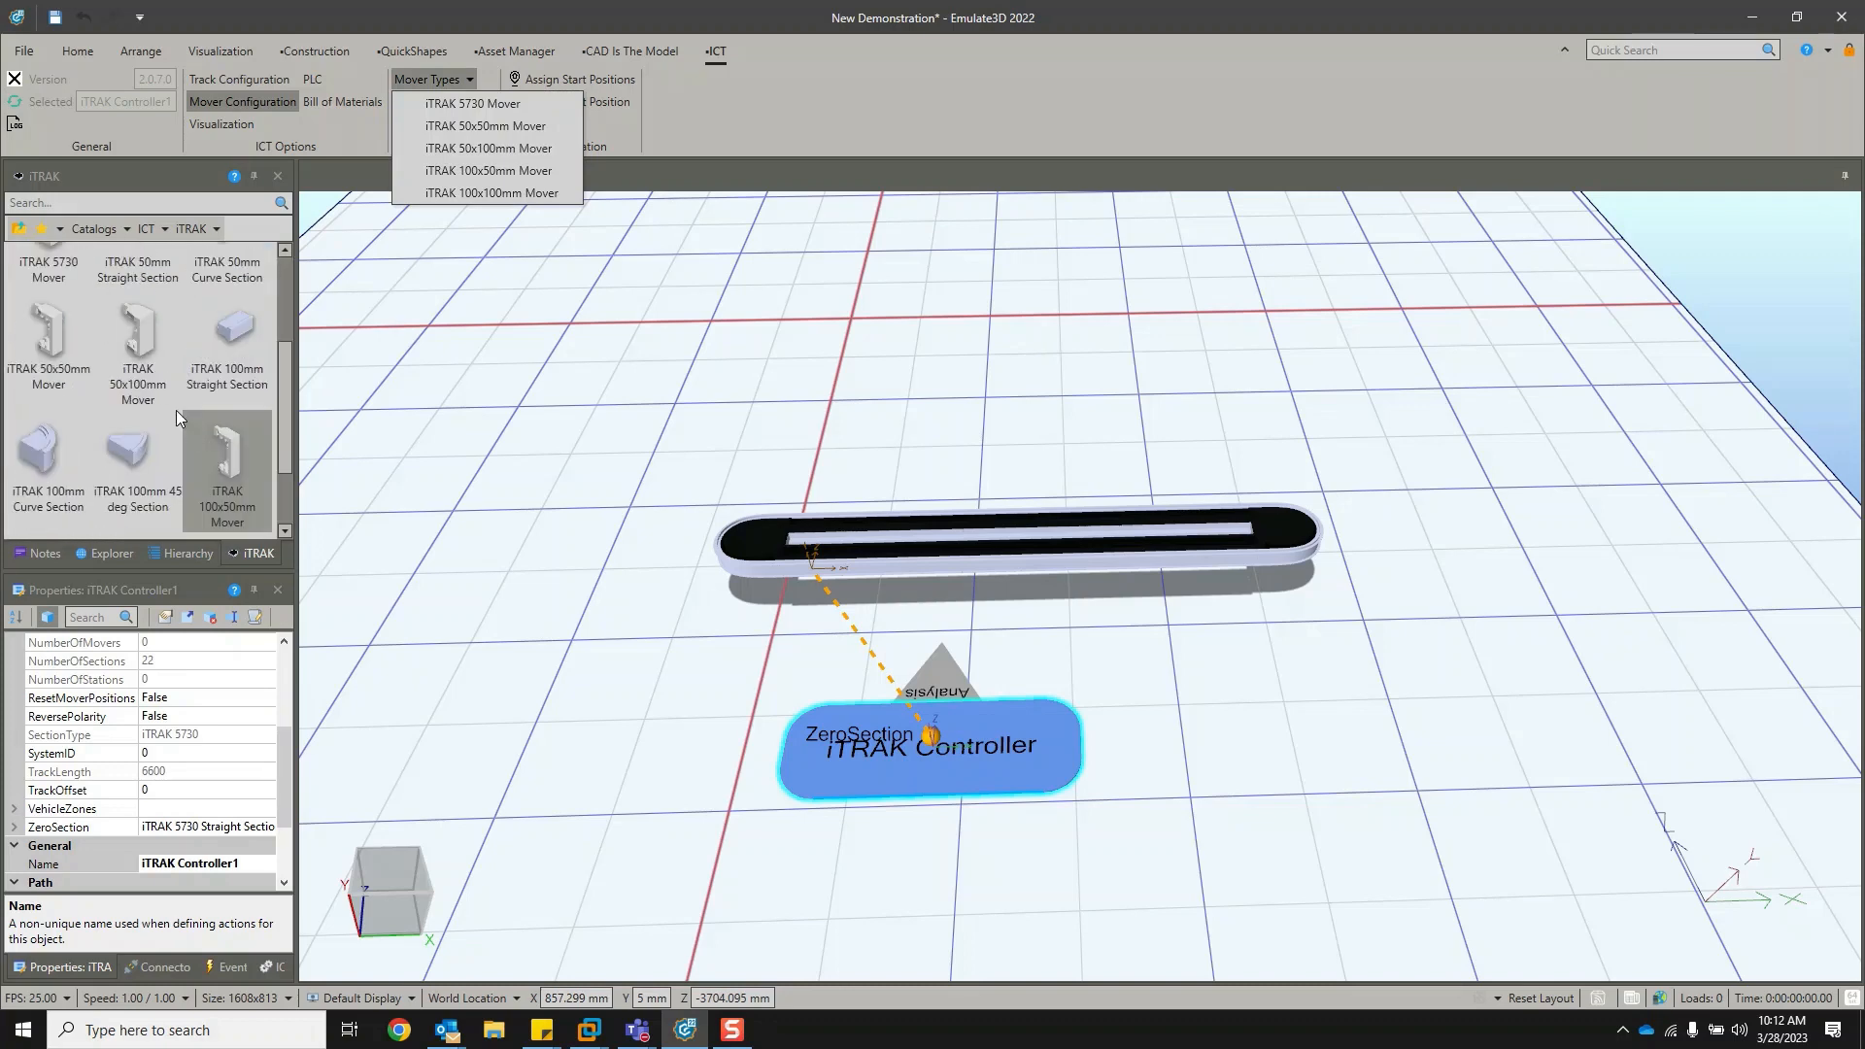
pyautogui.scroll(2, 179, 392)
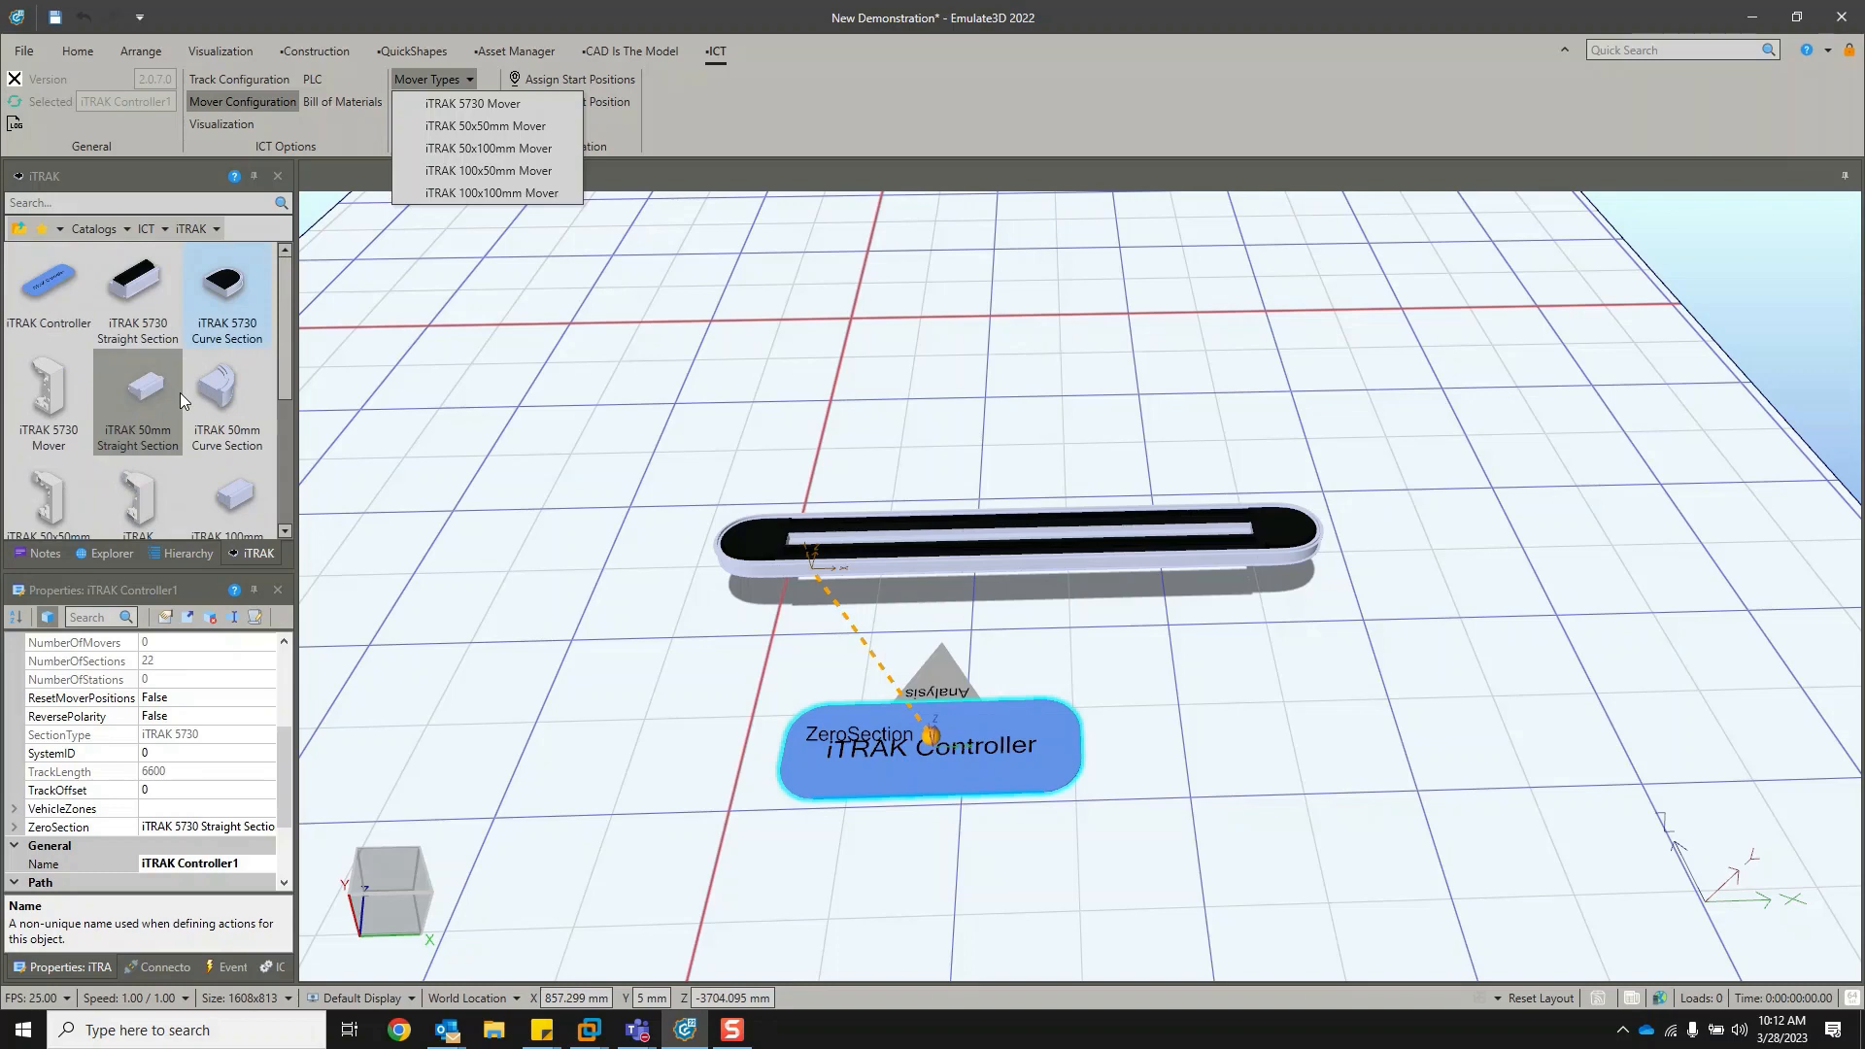
pyautogui.click(482, 107)
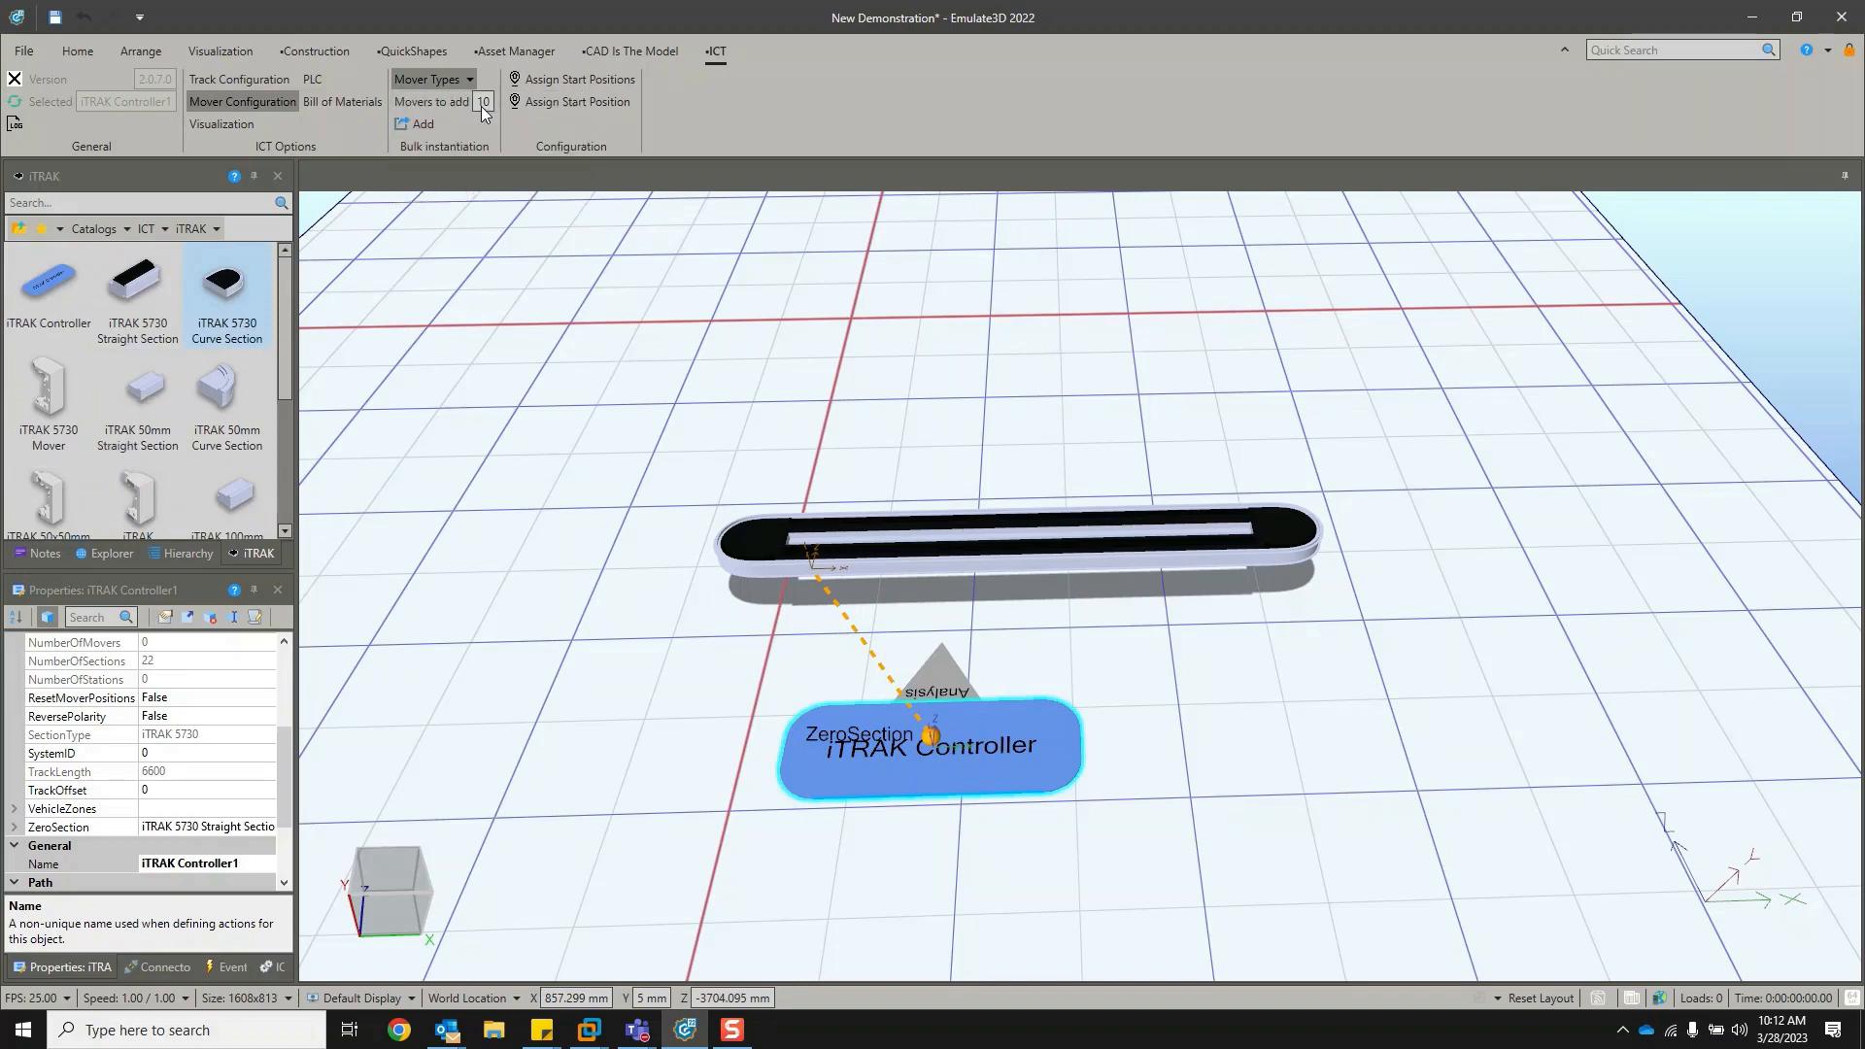
pyautogui.click(420, 125)
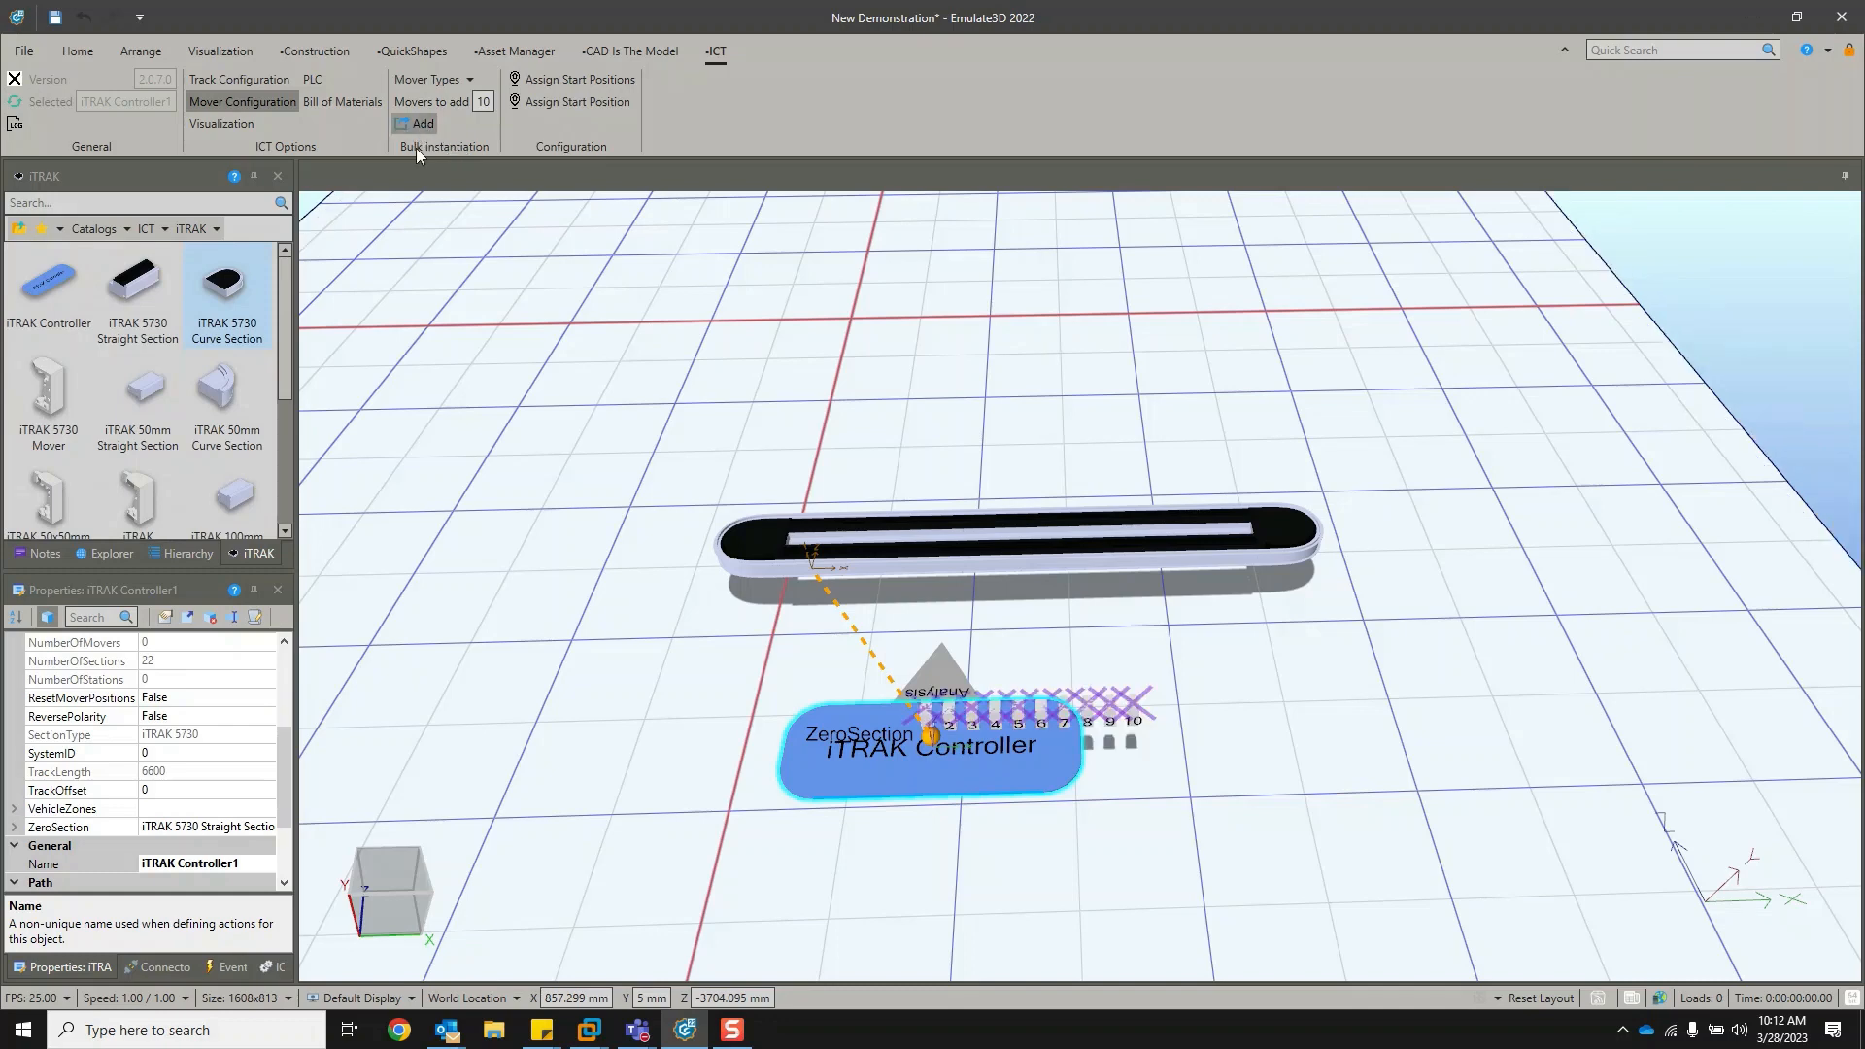
# Set the iTRAK Controller's DesktopSimulation property to True.
pyautogui.moveTo(1135, 859); pyautogui.dragTo(1115, 771, button='right')
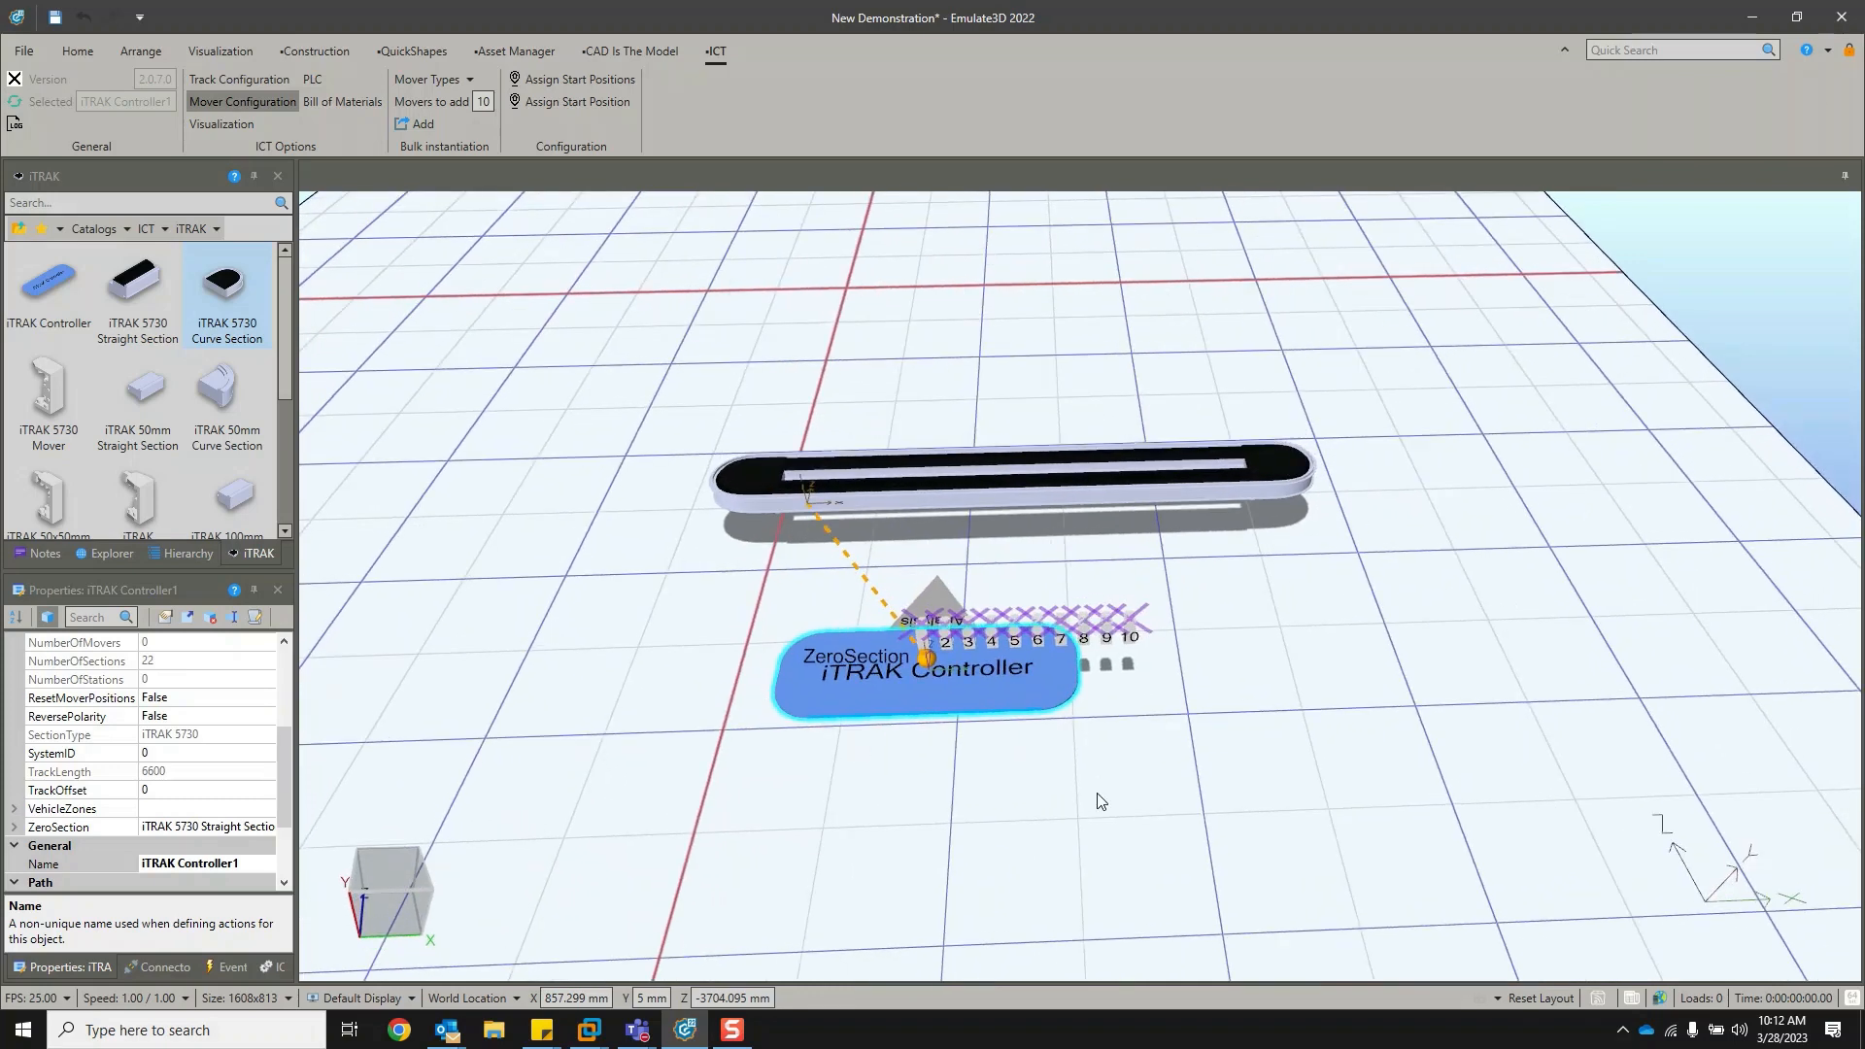
pyautogui.click(1017, 735)
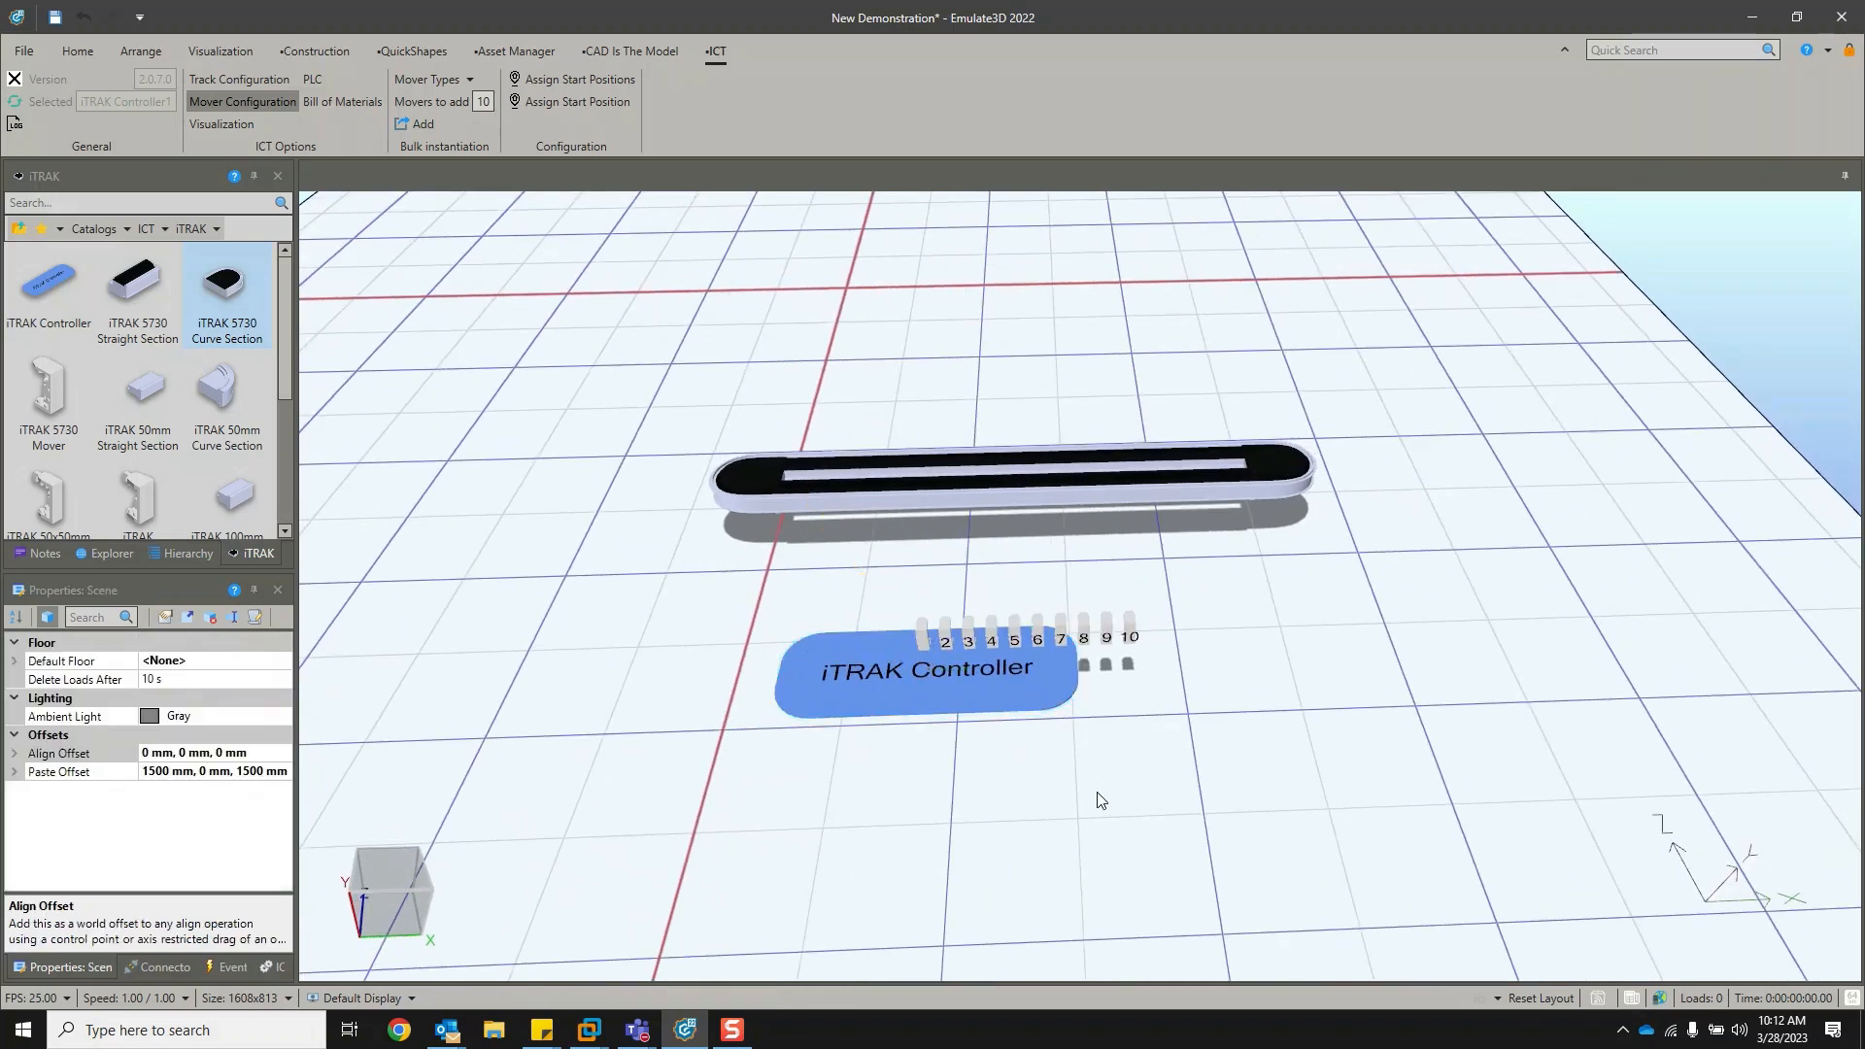
pyautogui.click(956, 697)
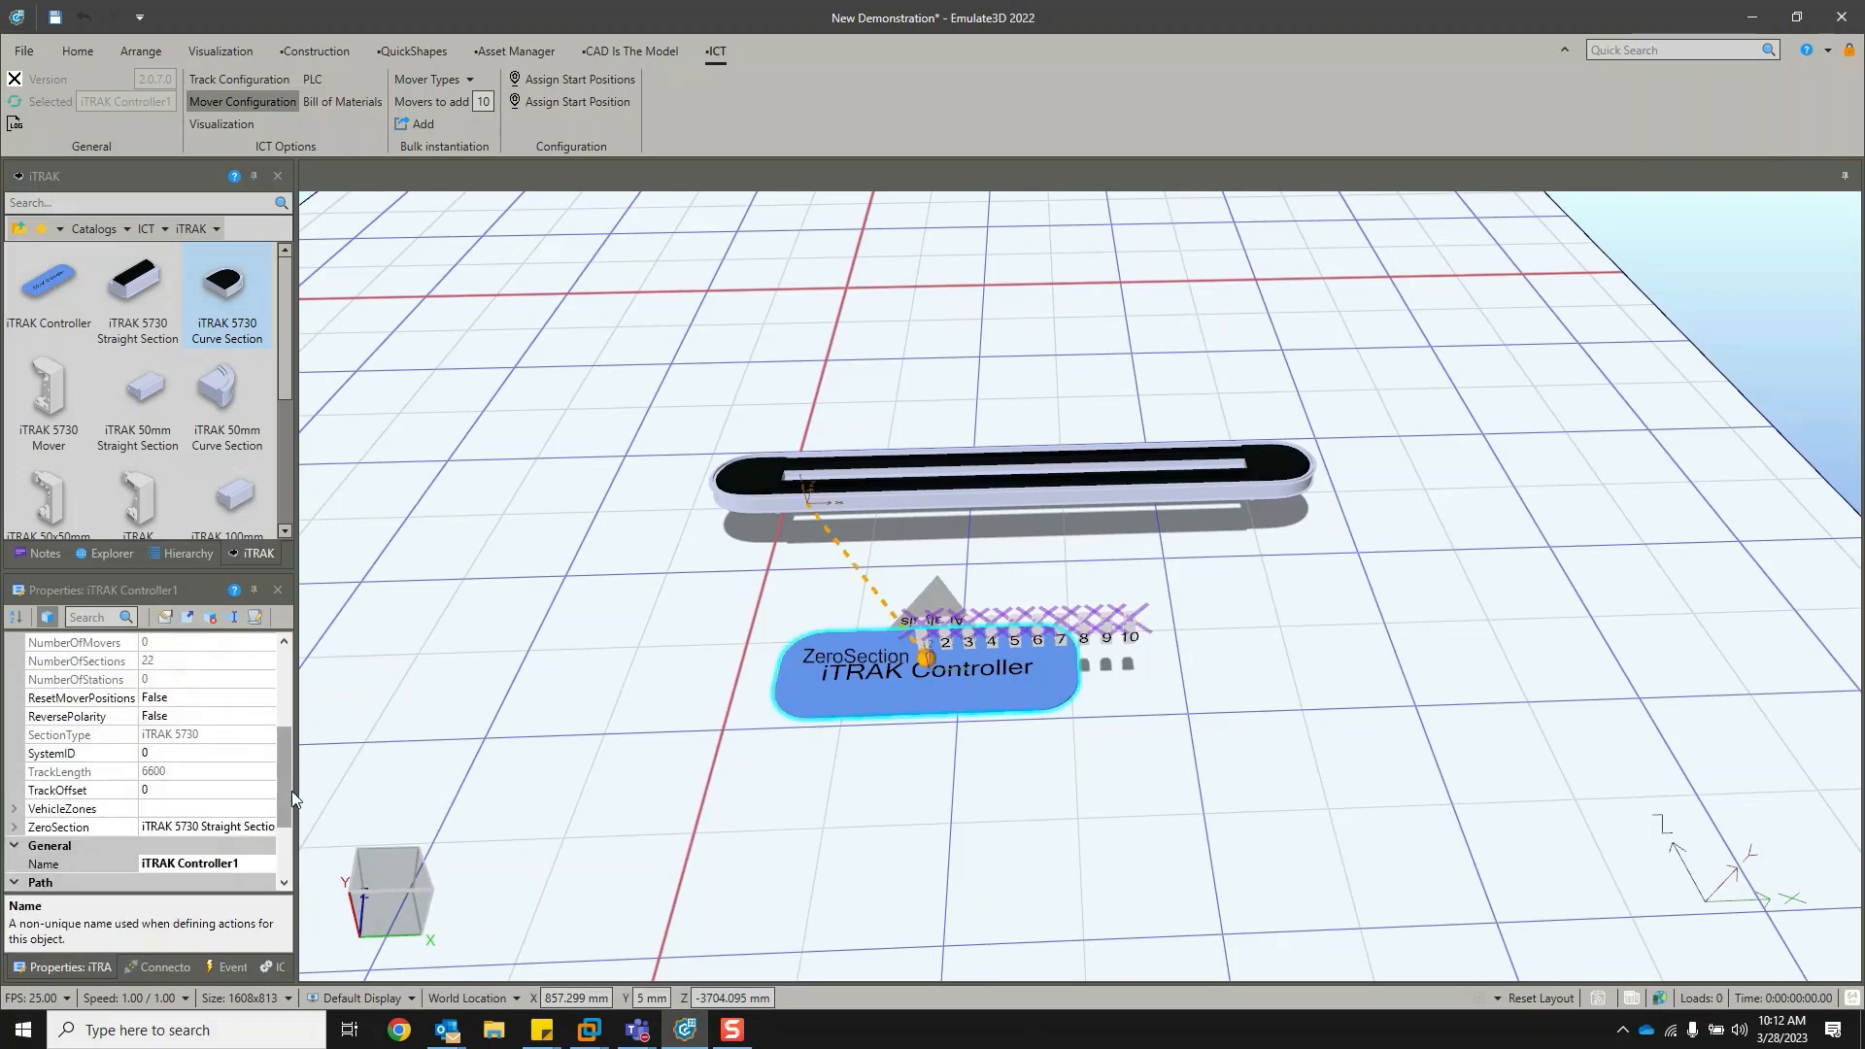
pyautogui.moveTo(292, 791); pyautogui.dragTo(291, 709)
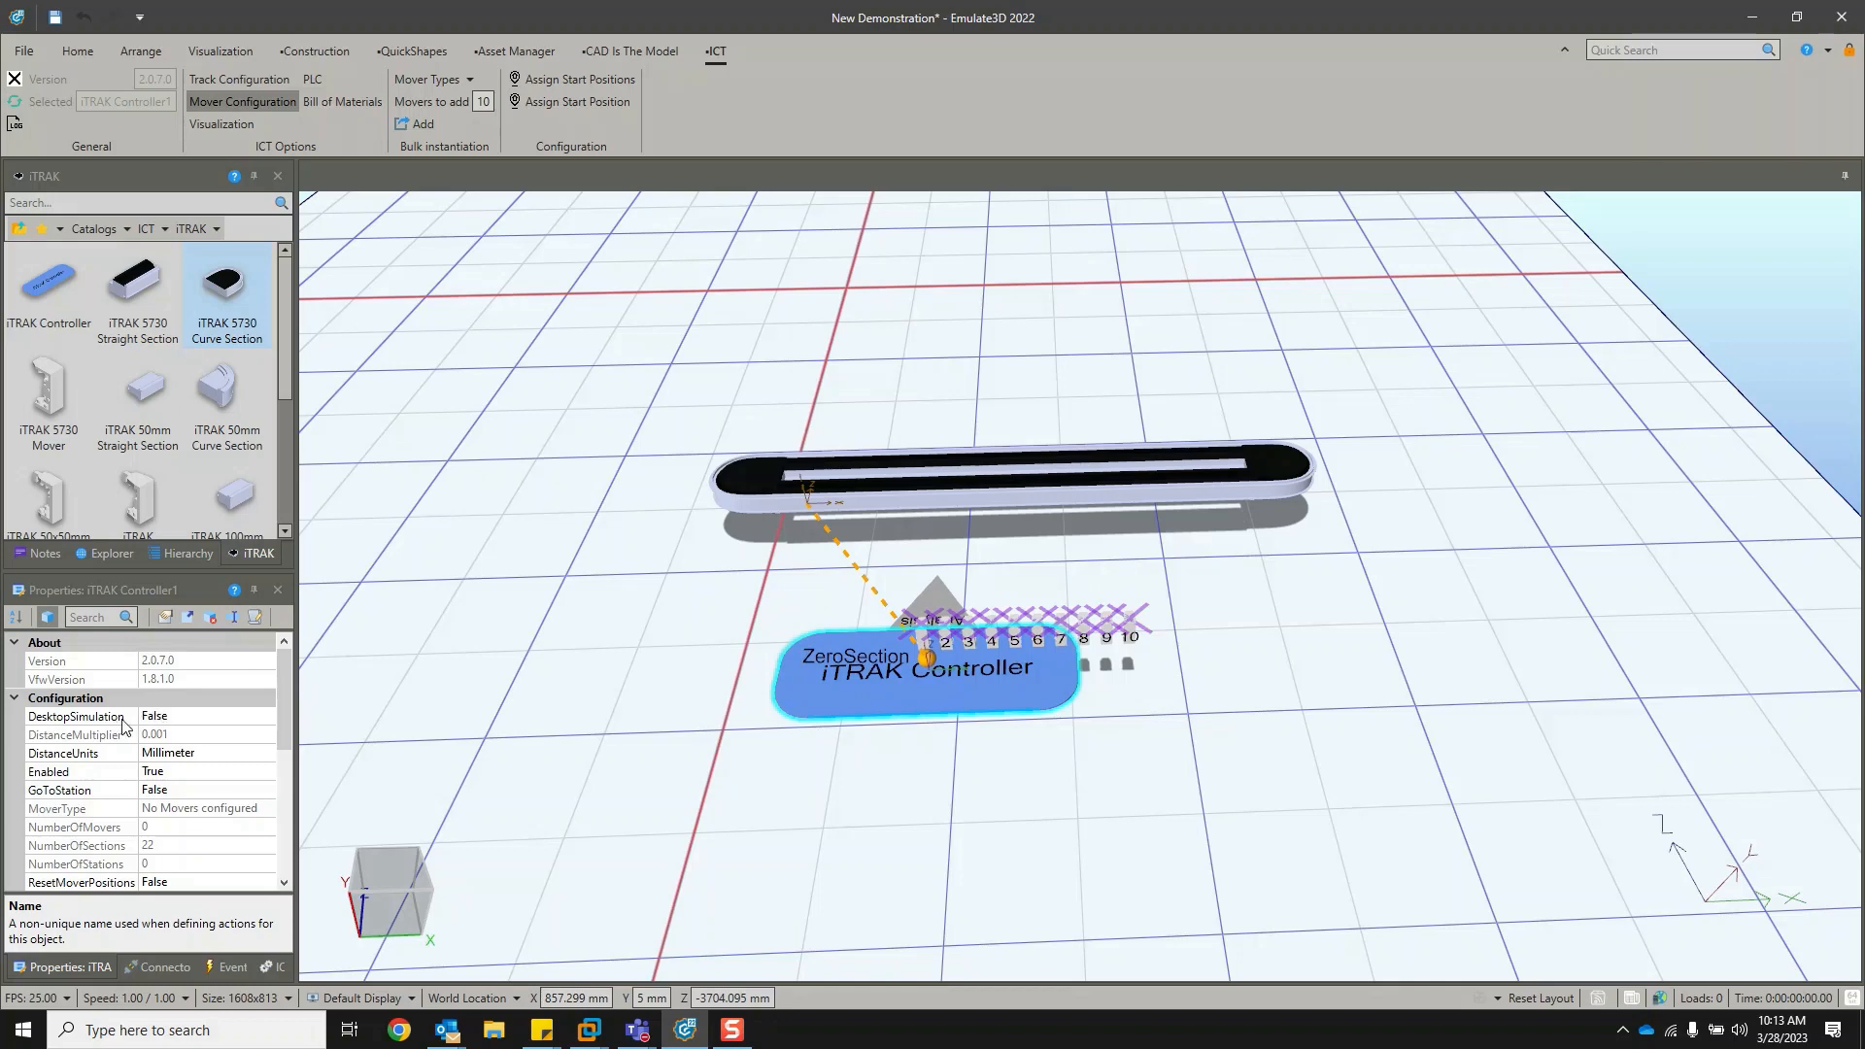
pyautogui.click(256, 724)
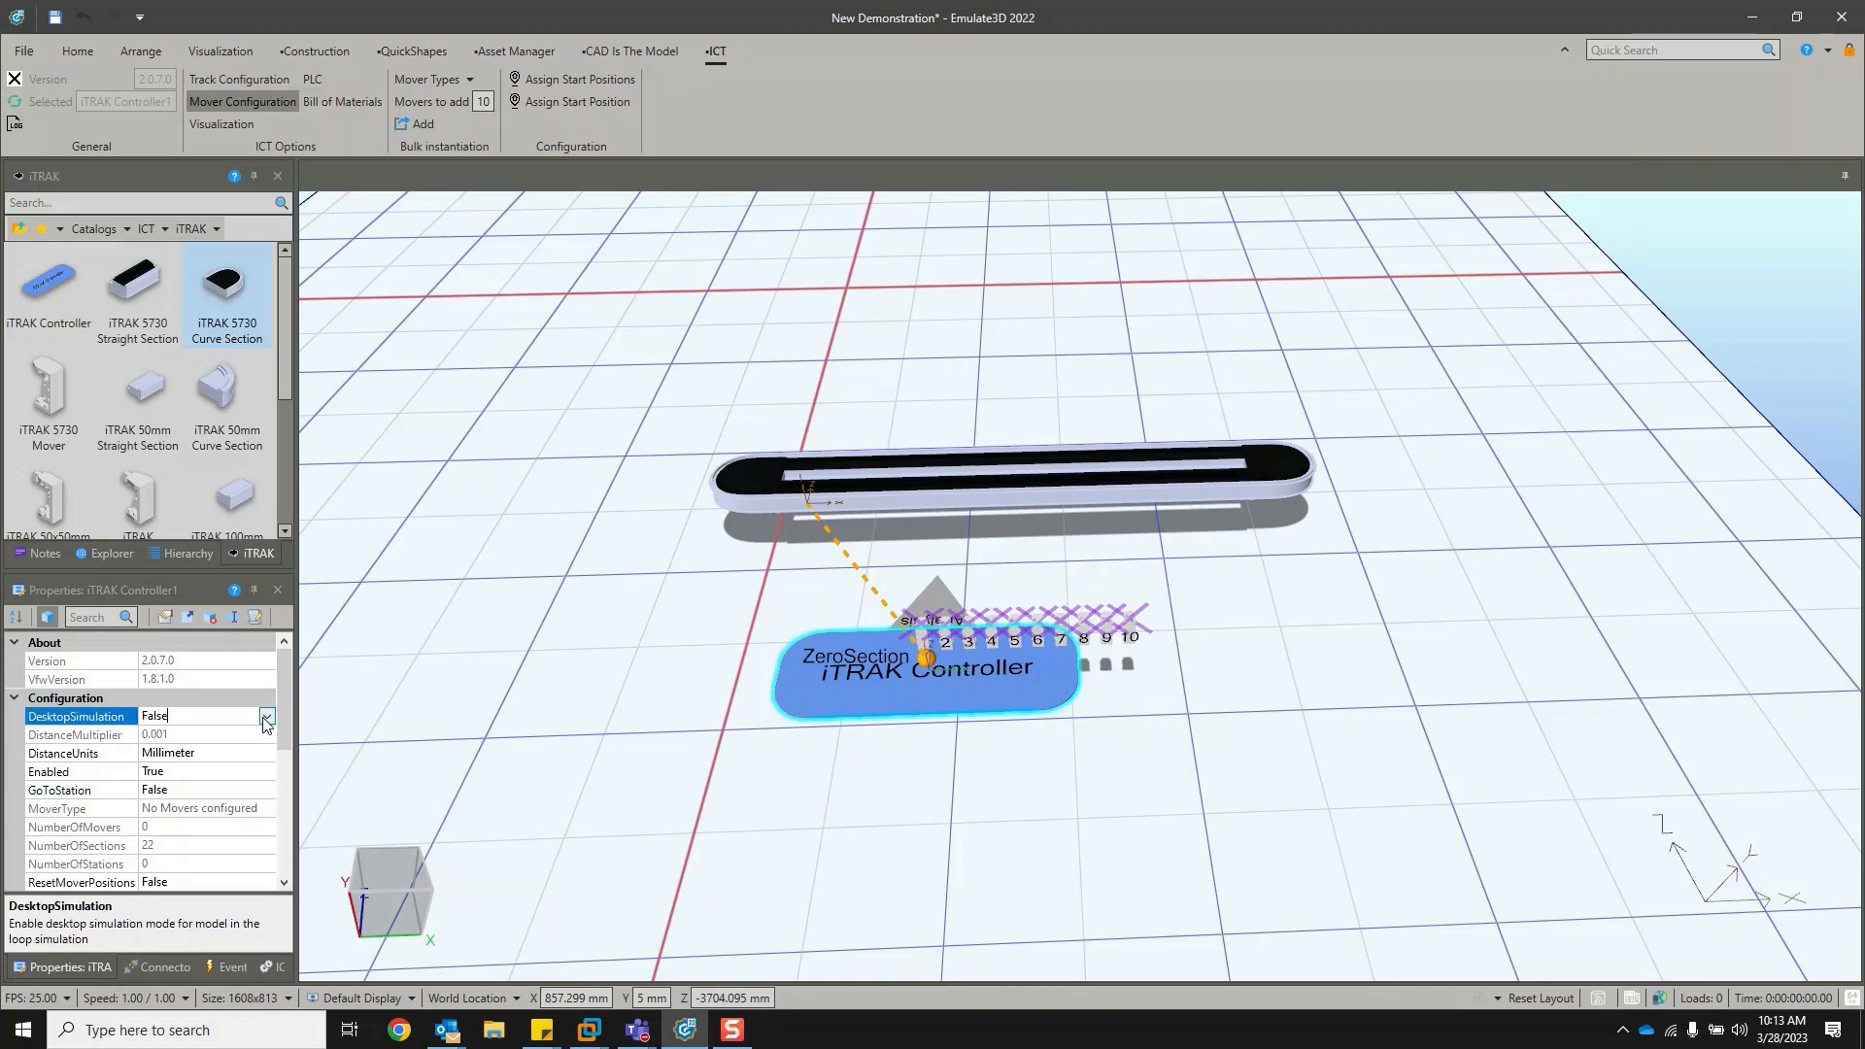
pyautogui.click(252, 718)
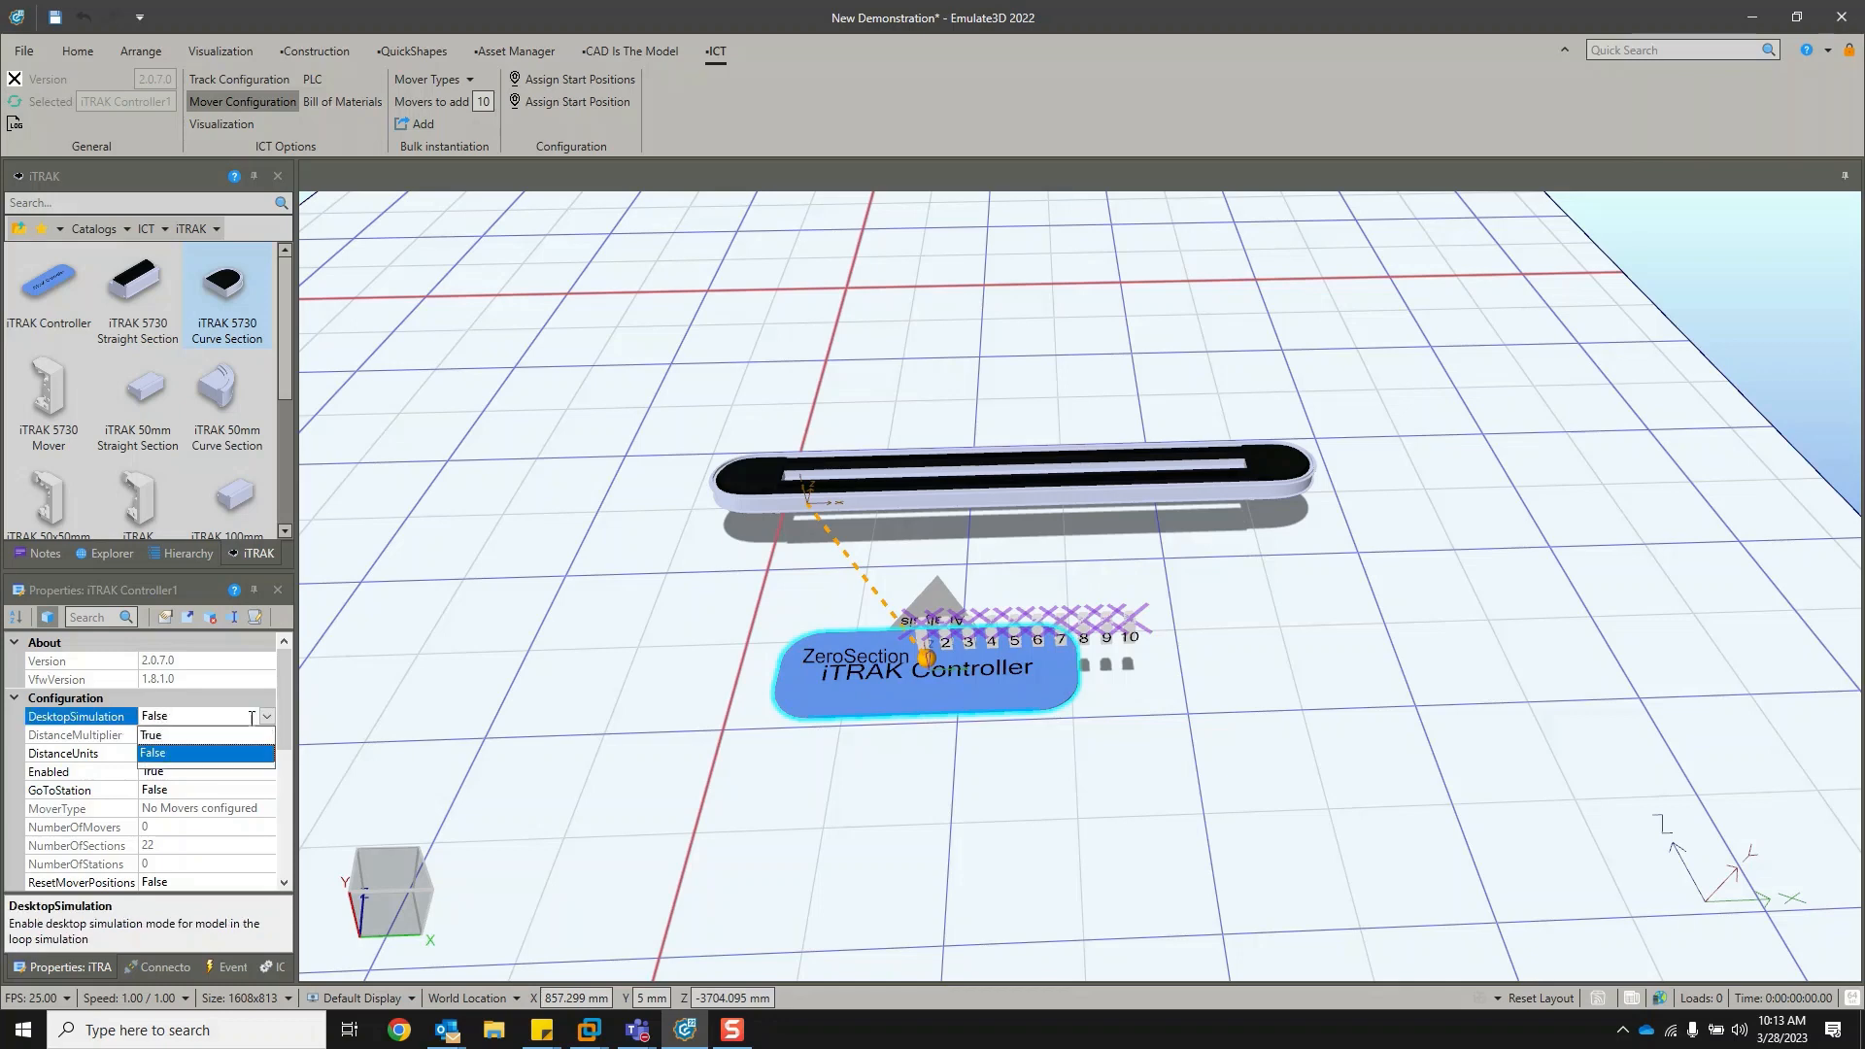
pyautogui.click(161, 737)
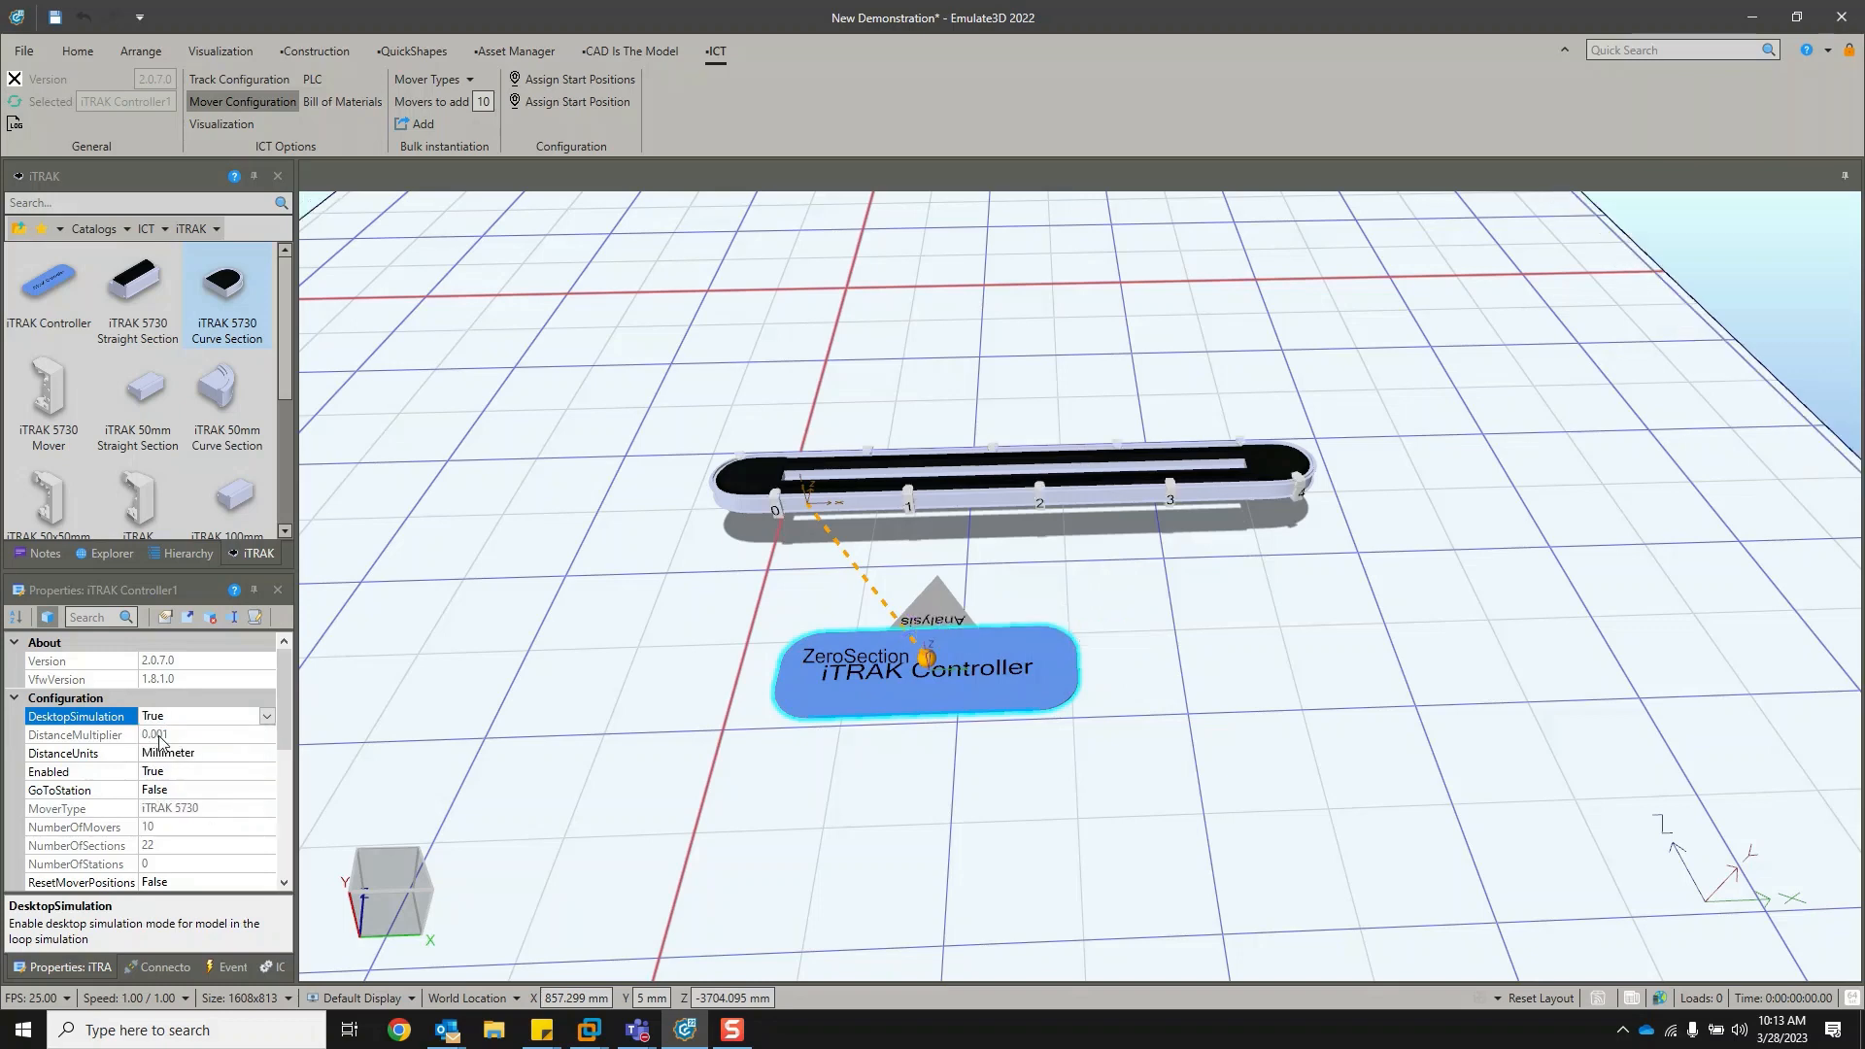
pyautogui.click(1294, 634)
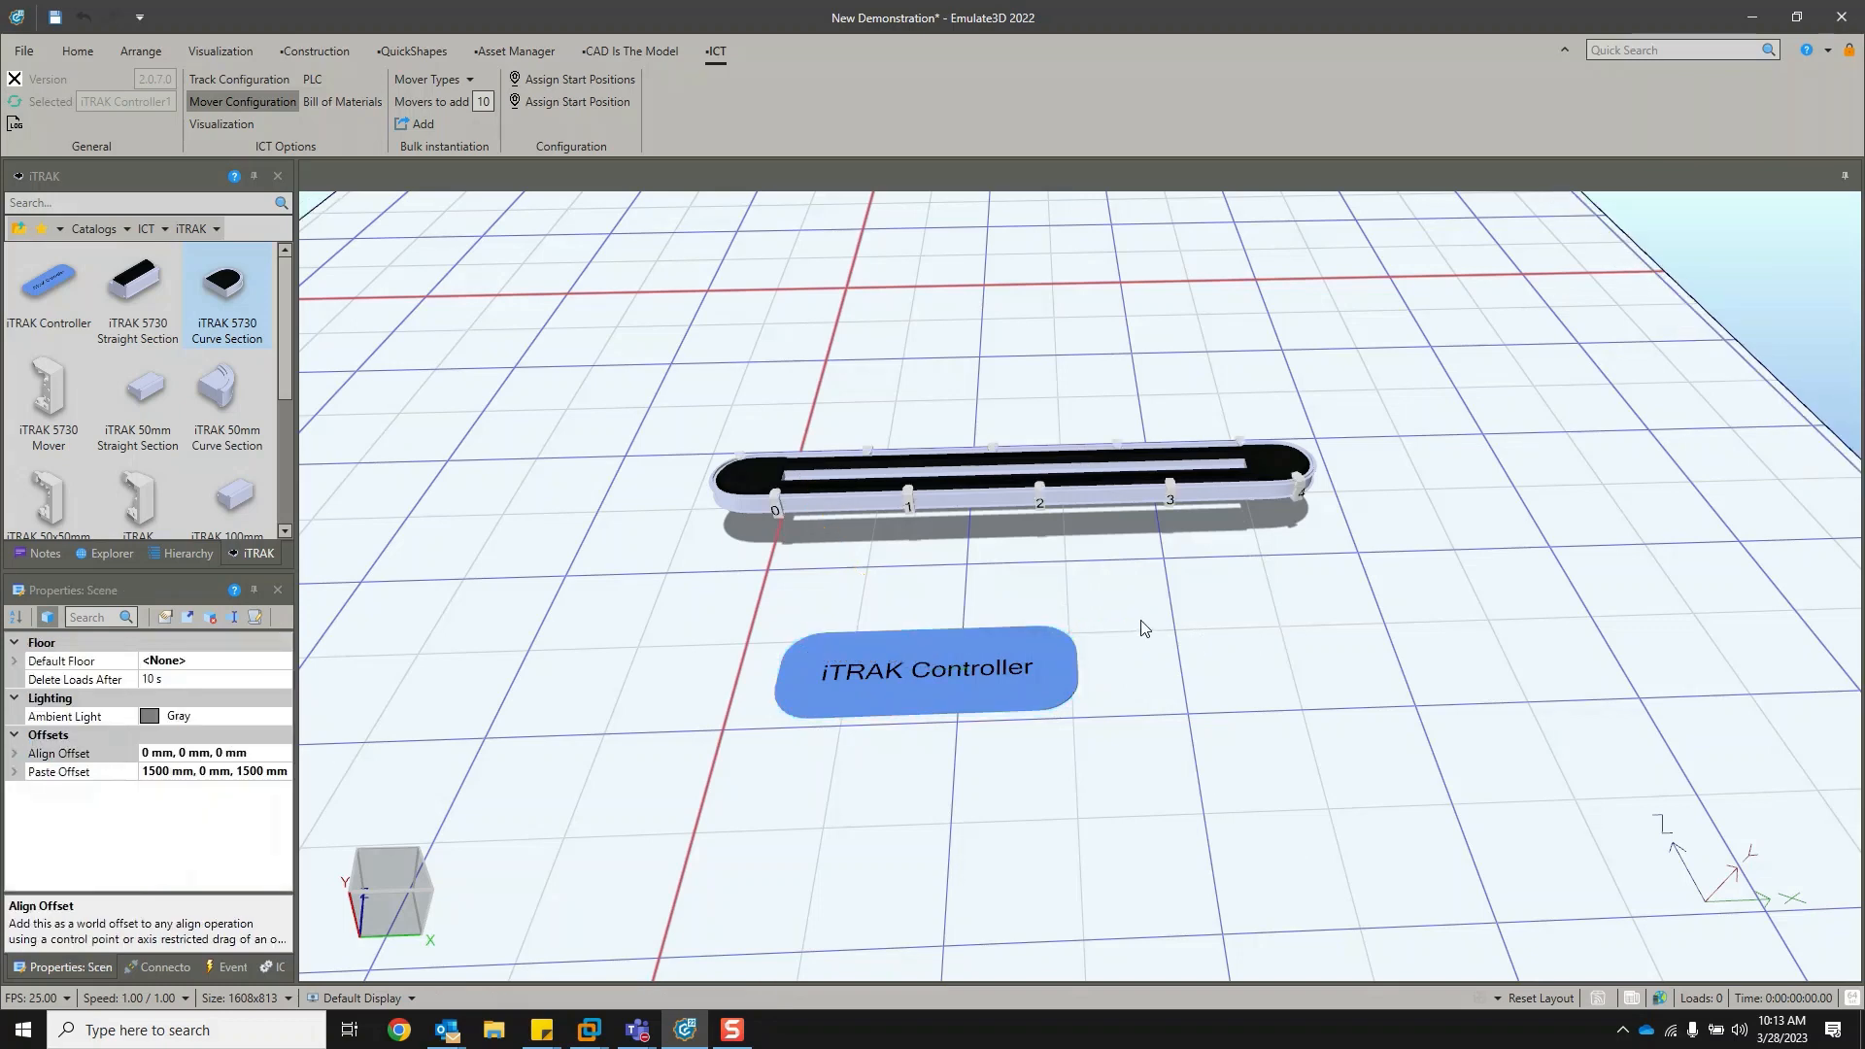
# Place iTRAK Stations on the track's front side at about X 338 mm and X 2162 mm, and on its back side at about X 1241 mm.
pyautogui.moveTo(1150, 629); pyautogui.dragTo(1172, 668, button='middle')
pyautogui.scroll(2, 1176, 700)
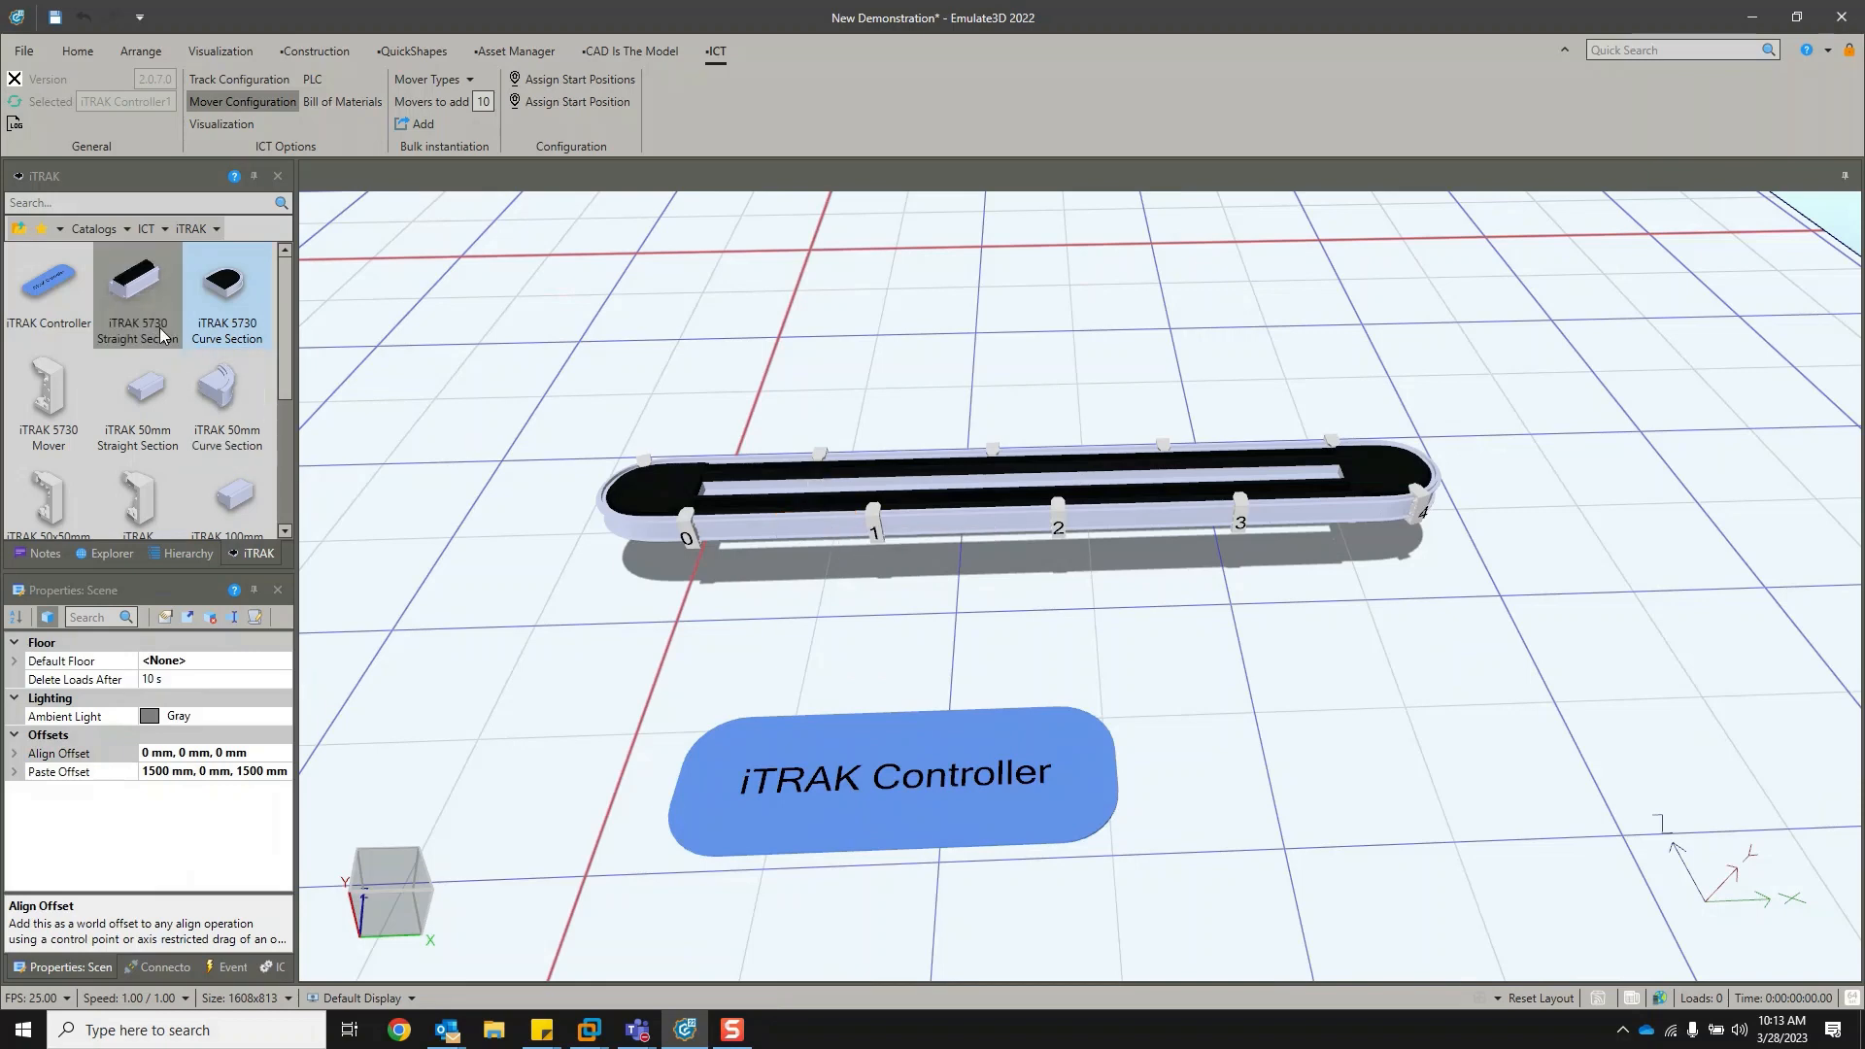
pyautogui.scroll(-3, 159, 329)
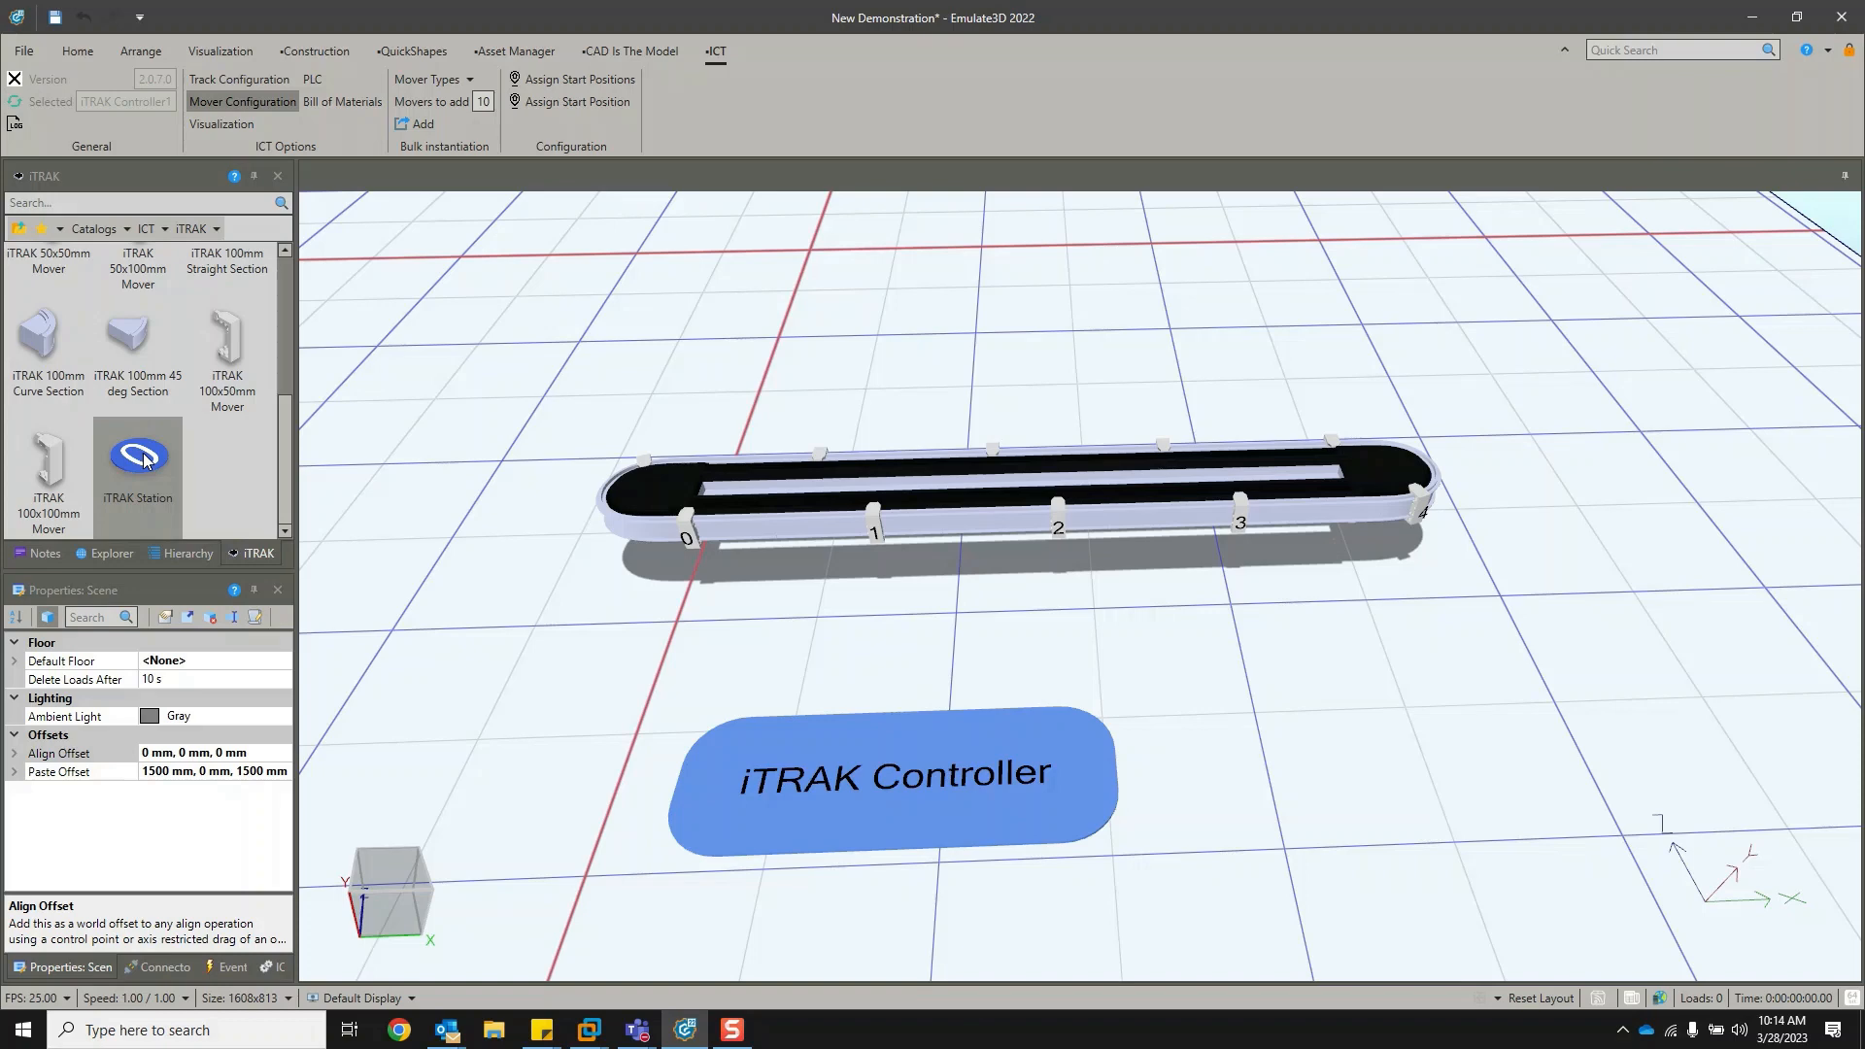
pyautogui.moveTo(144, 460); pyautogui.dragTo(768, 529)
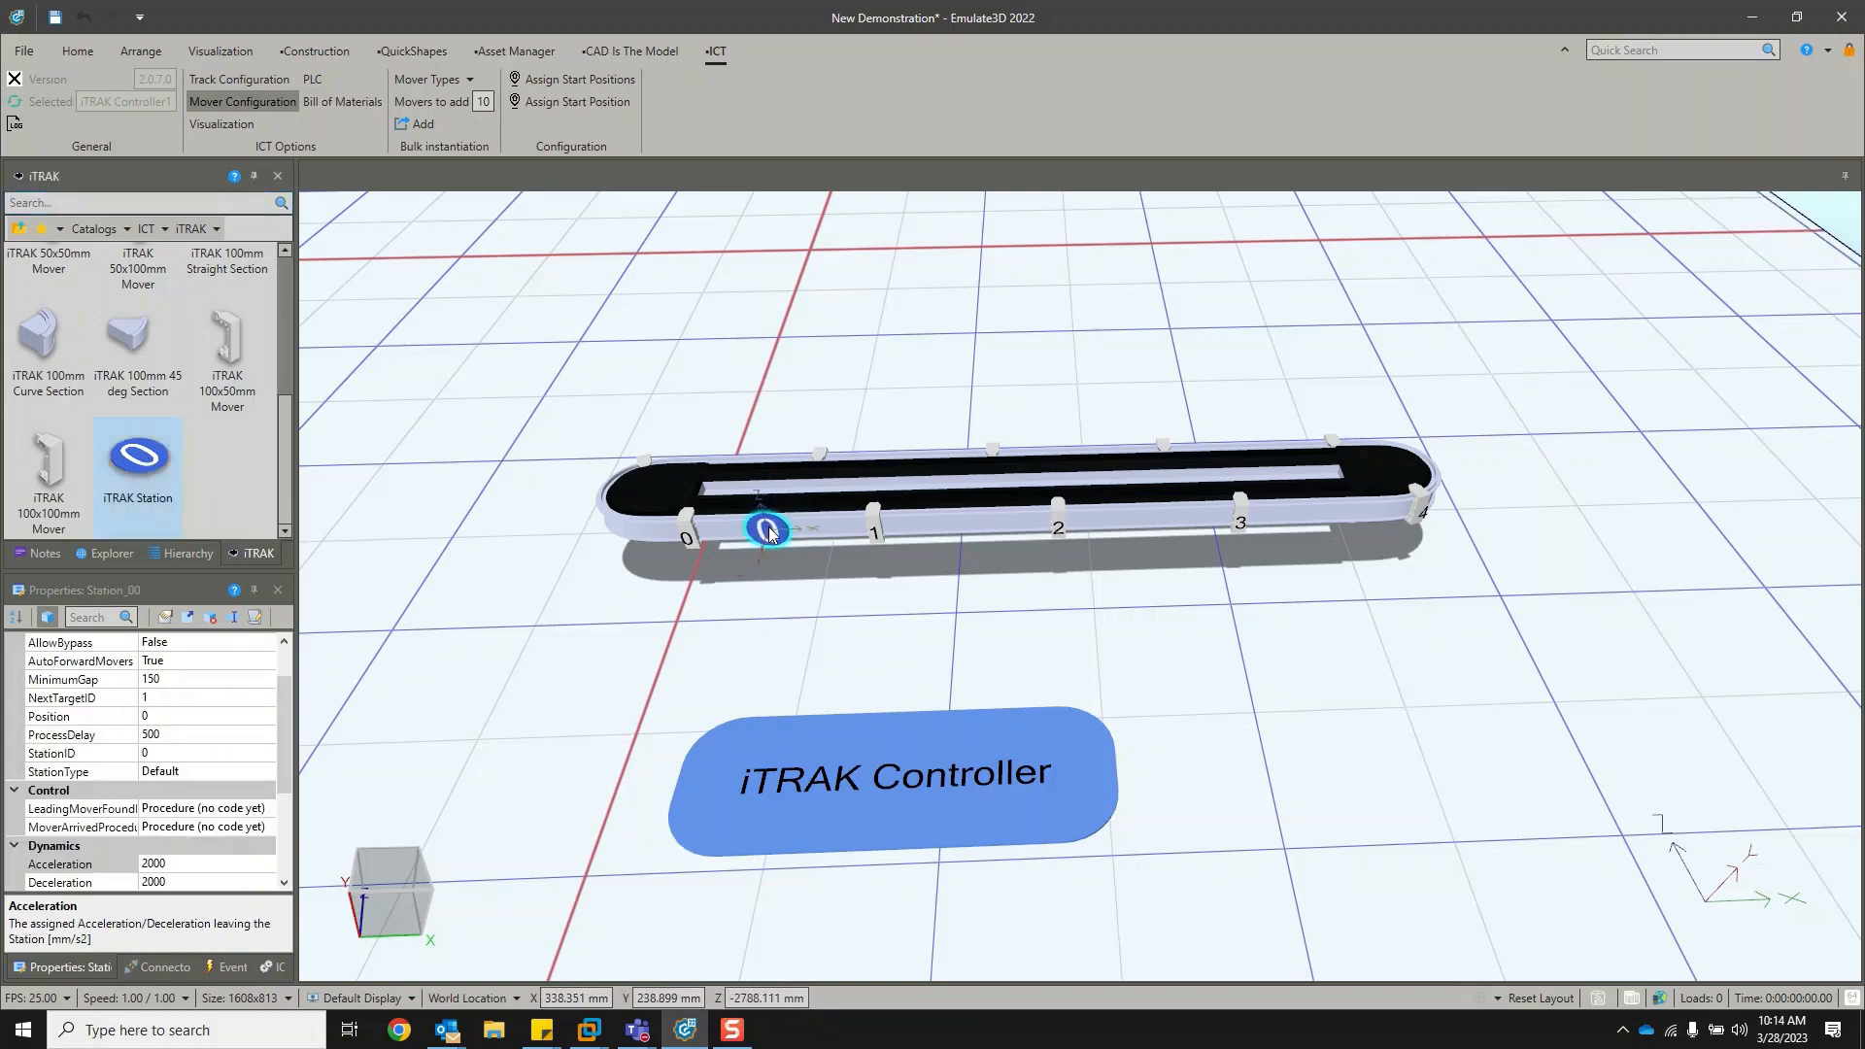
pyautogui.moveTo(149, 490); pyautogui.dragTo(1276, 522)
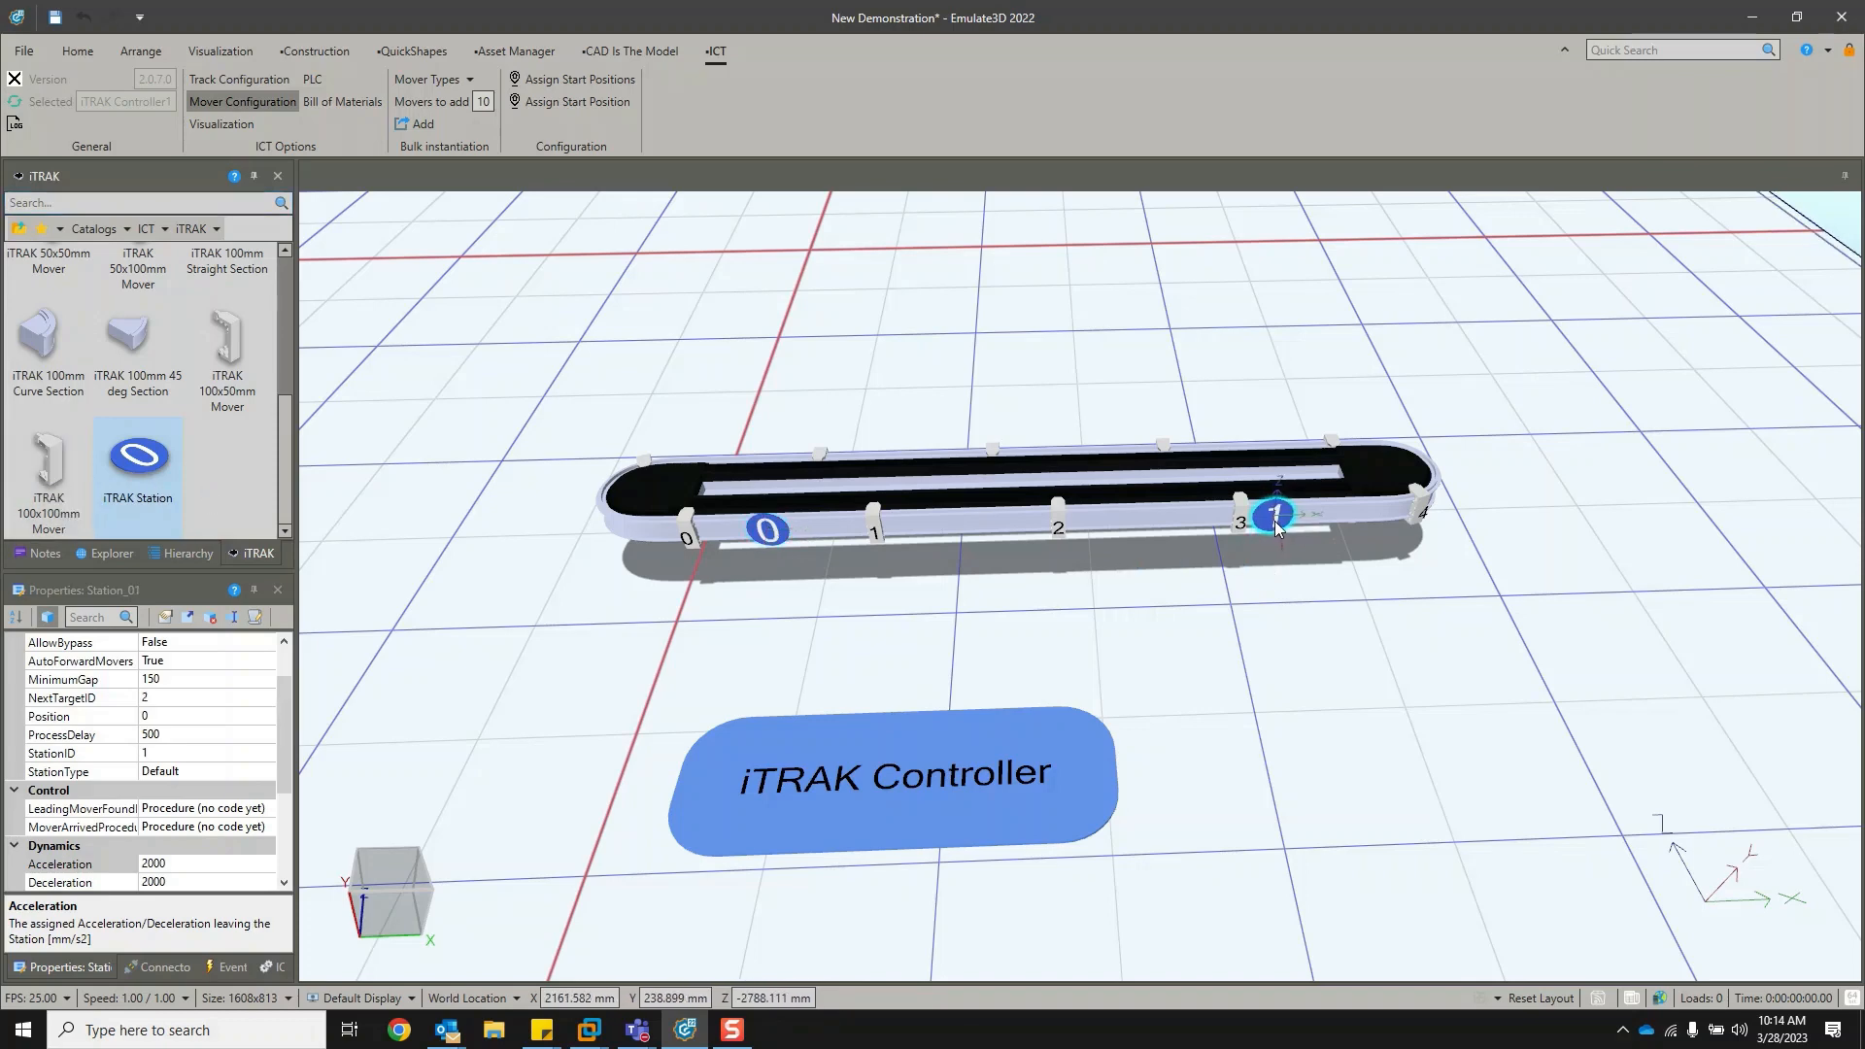
pyautogui.moveTo(762, 420); pyautogui.dragTo(1020, 455)
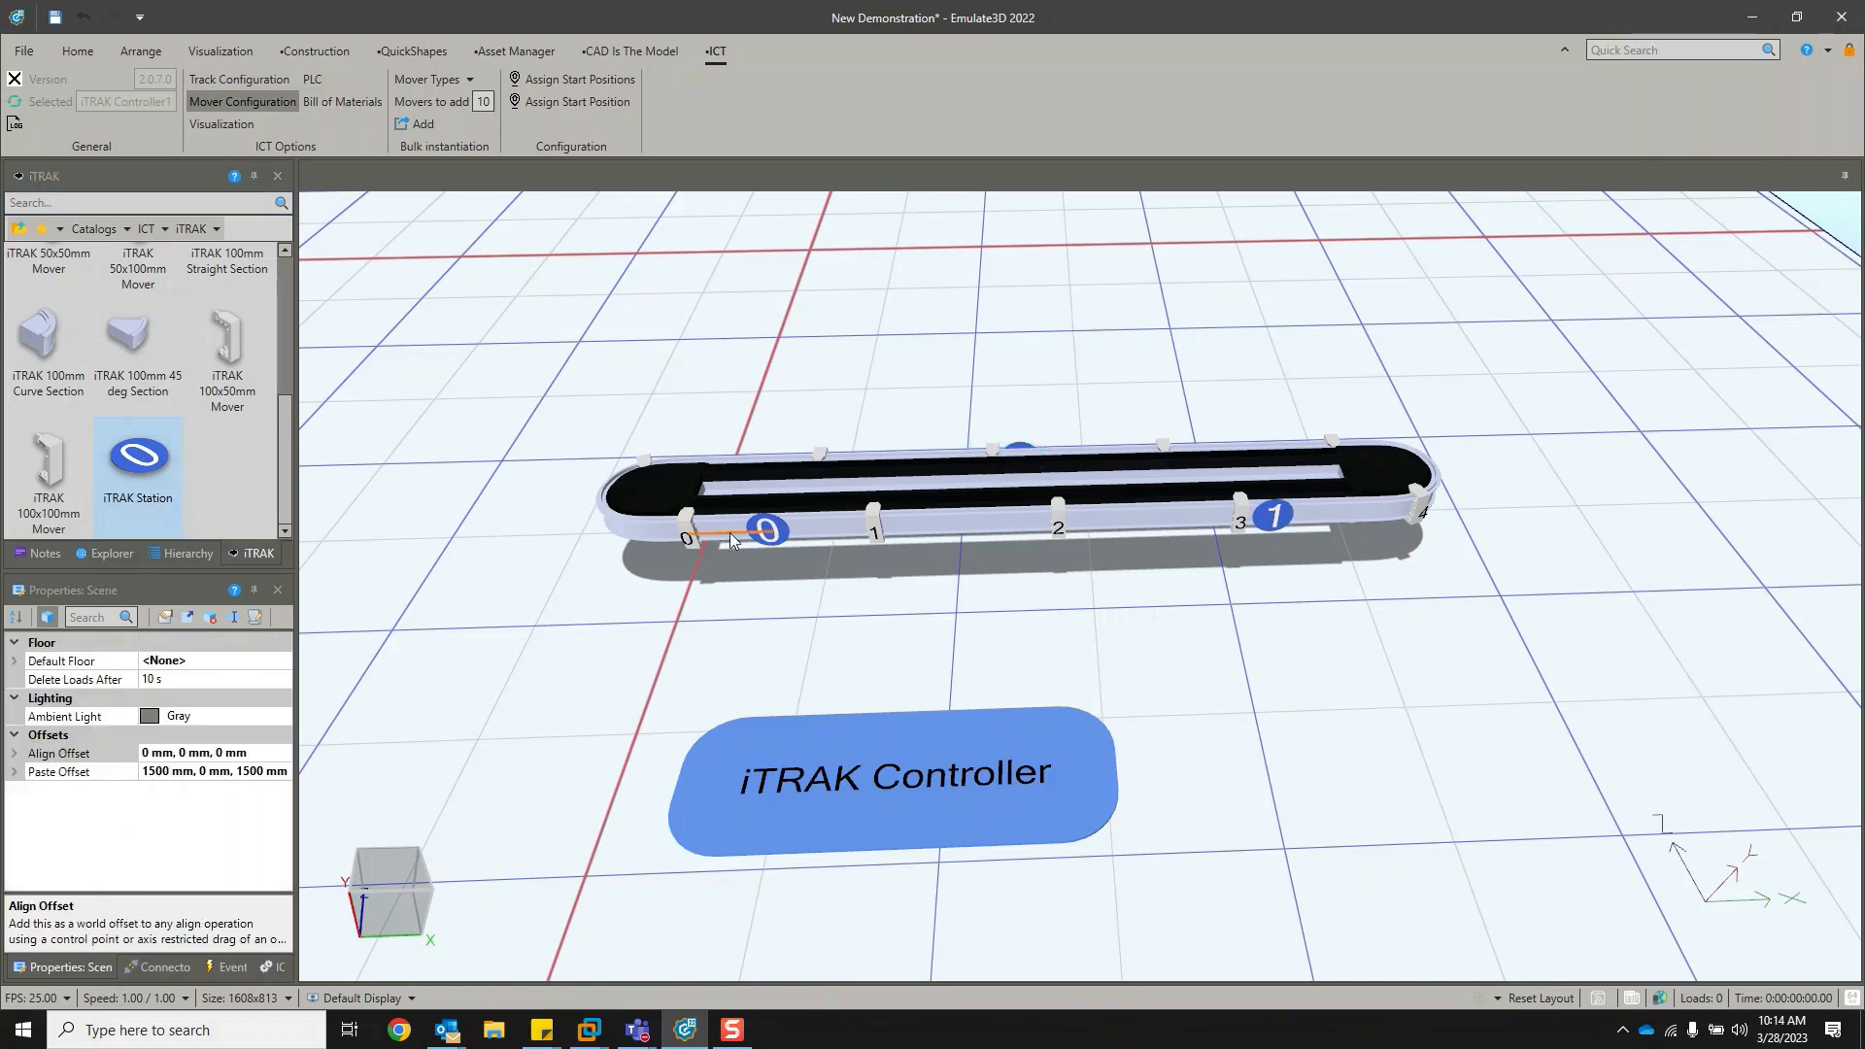
# Select station 0 near the front side's left end and review its command and configuration properties.
pyautogui.click(780, 532)
pyautogui.click(760, 534)
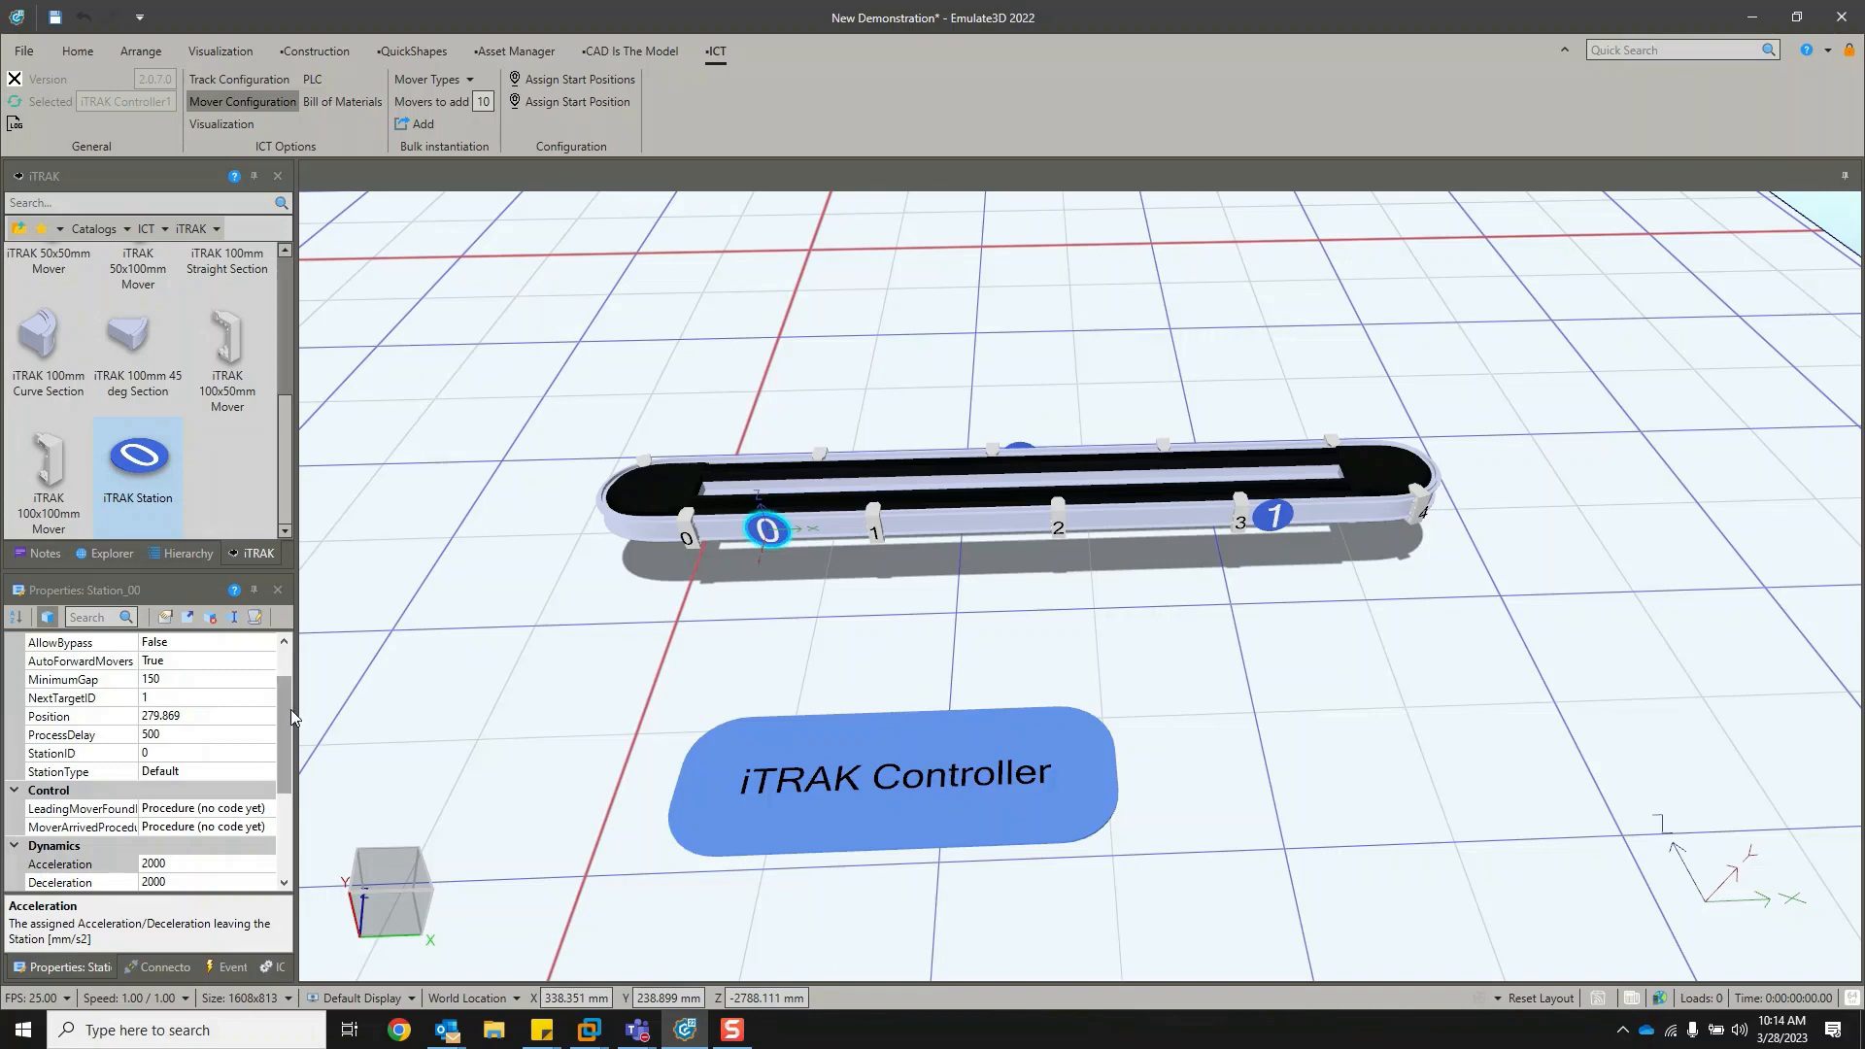
pyautogui.moveTo(290, 709); pyautogui.dragTo(294, 666)
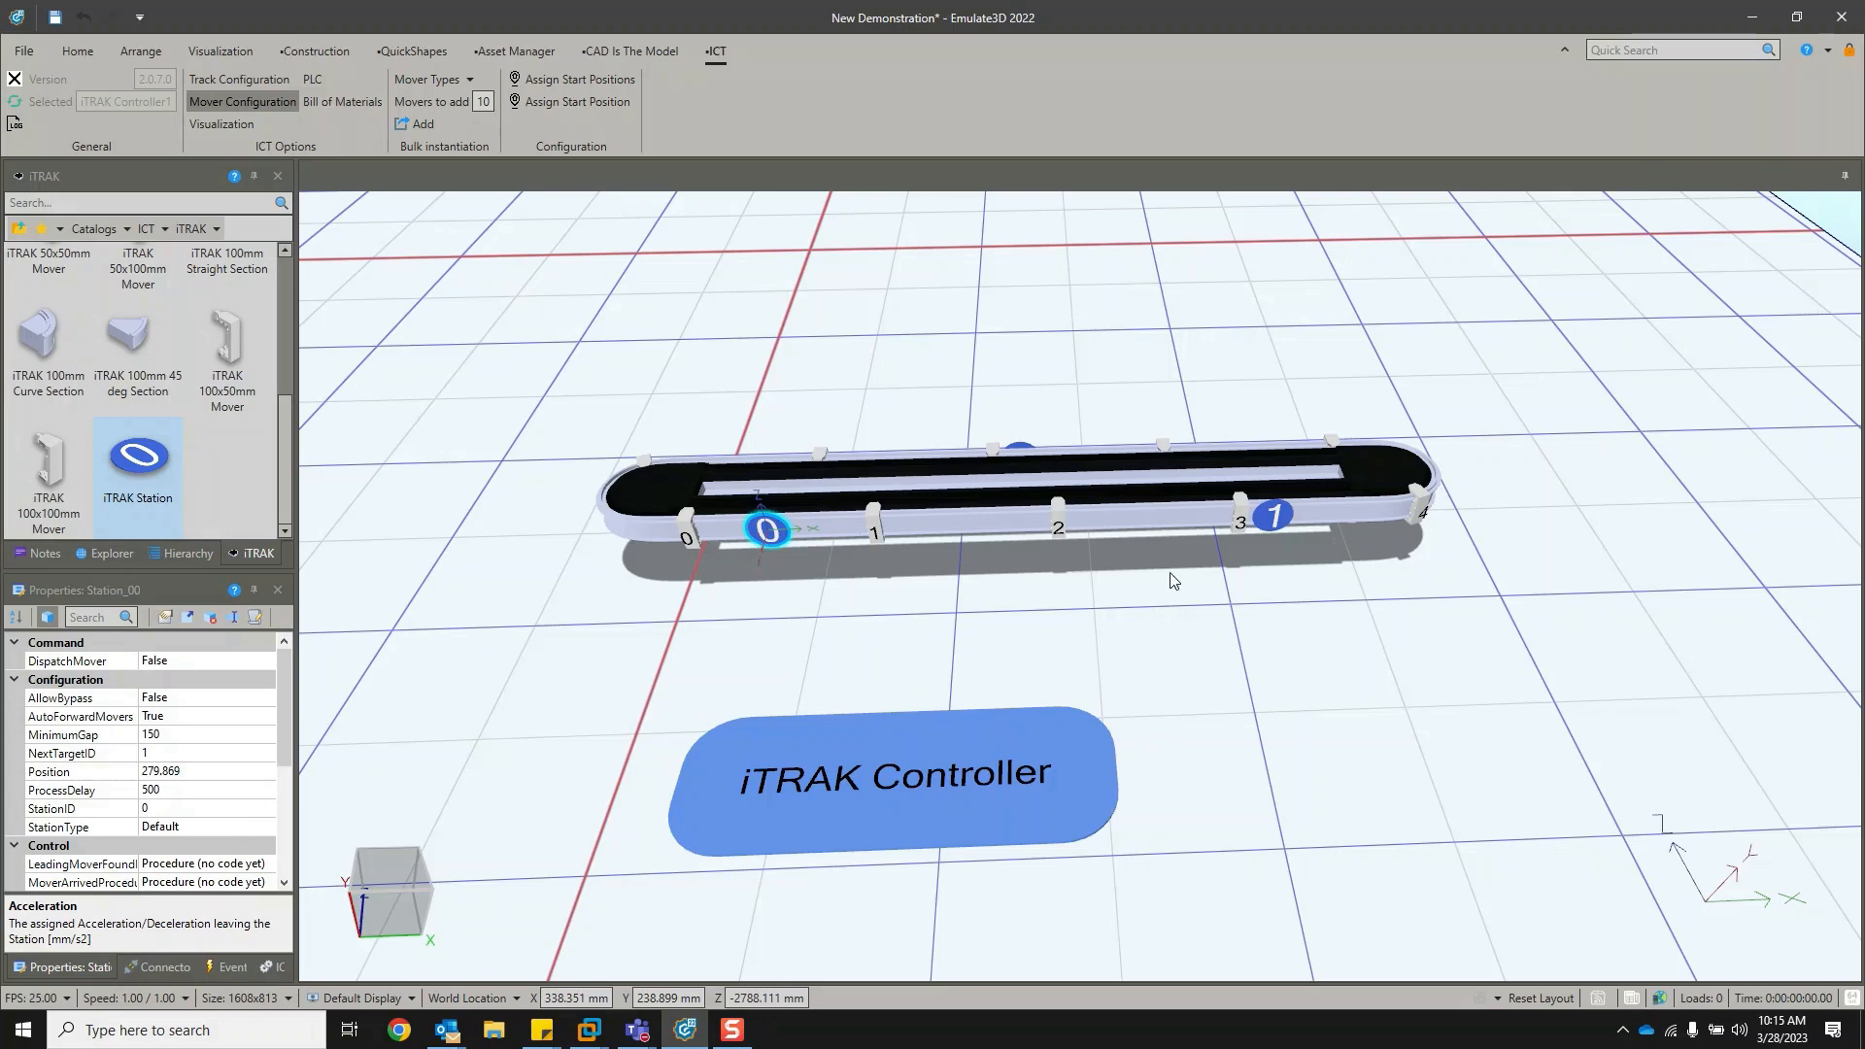
# Set the ProcessDelay of station 1, near the front side's right end, to 1000.
pyautogui.click(1273, 516)
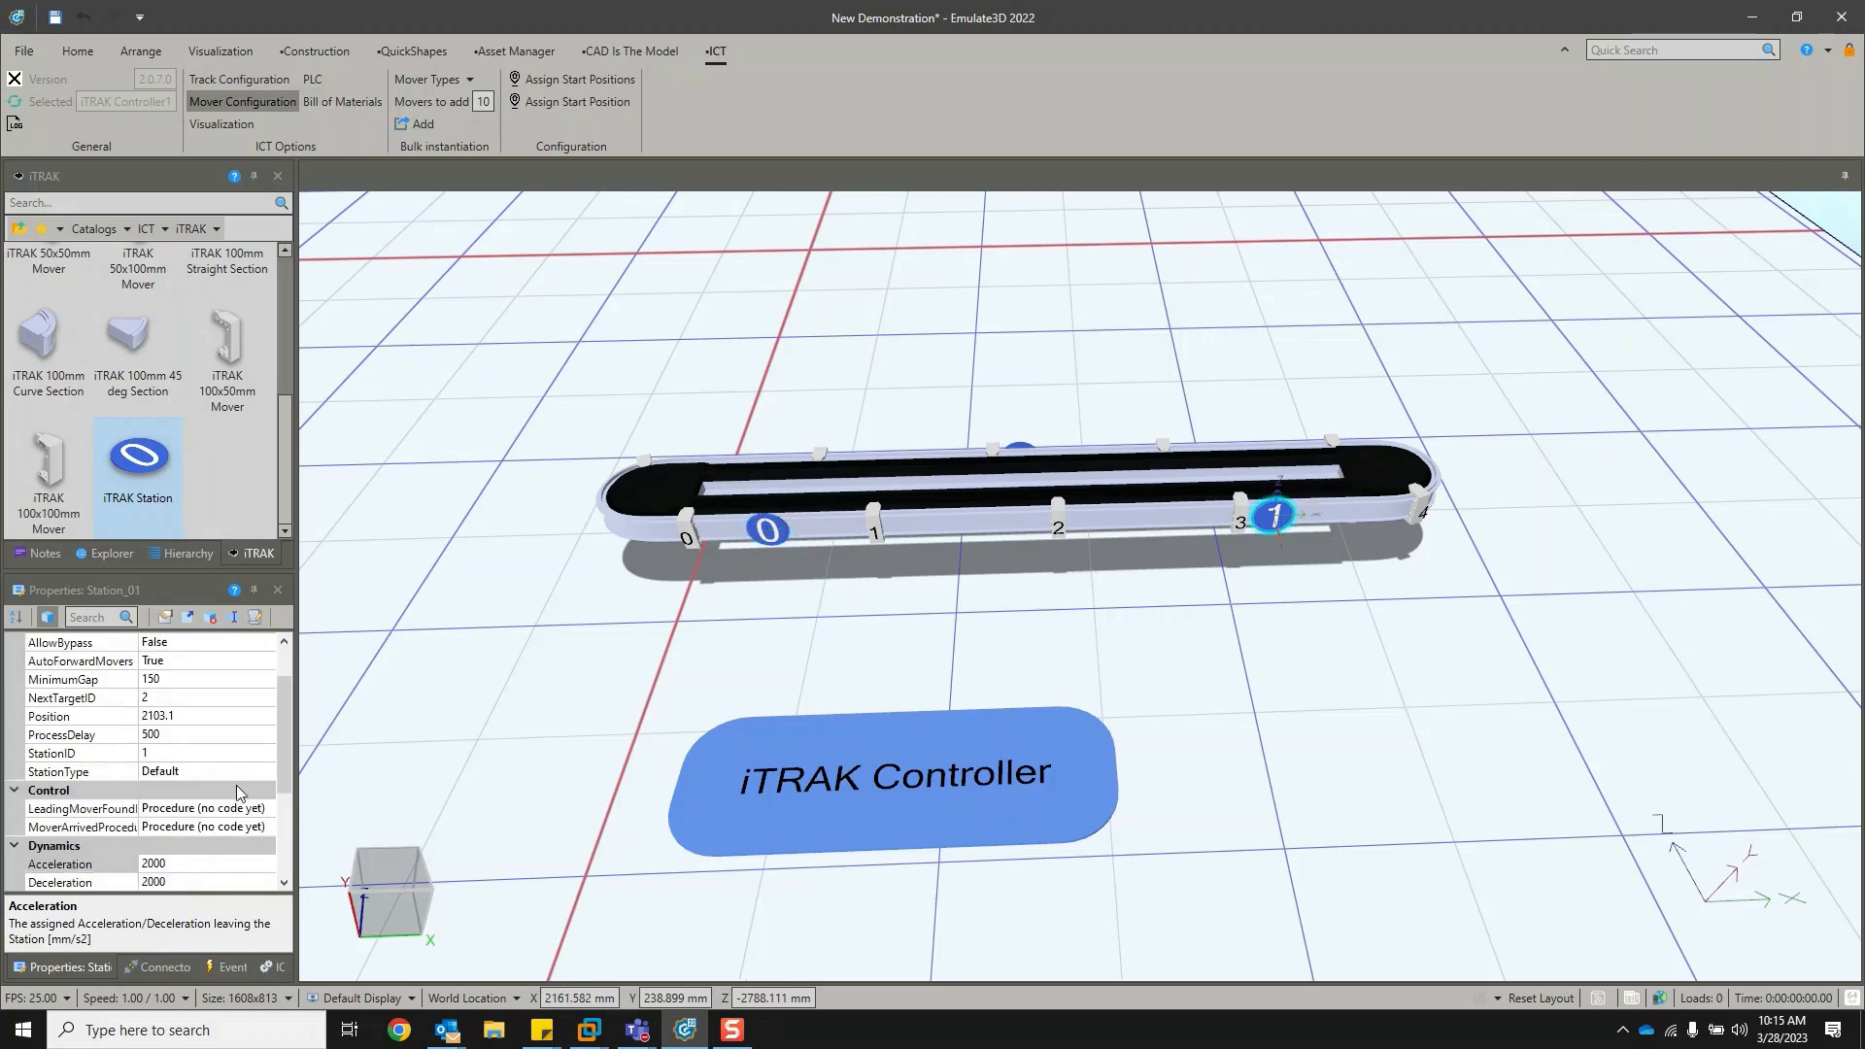
pyautogui.scroll(1, 208, 743)
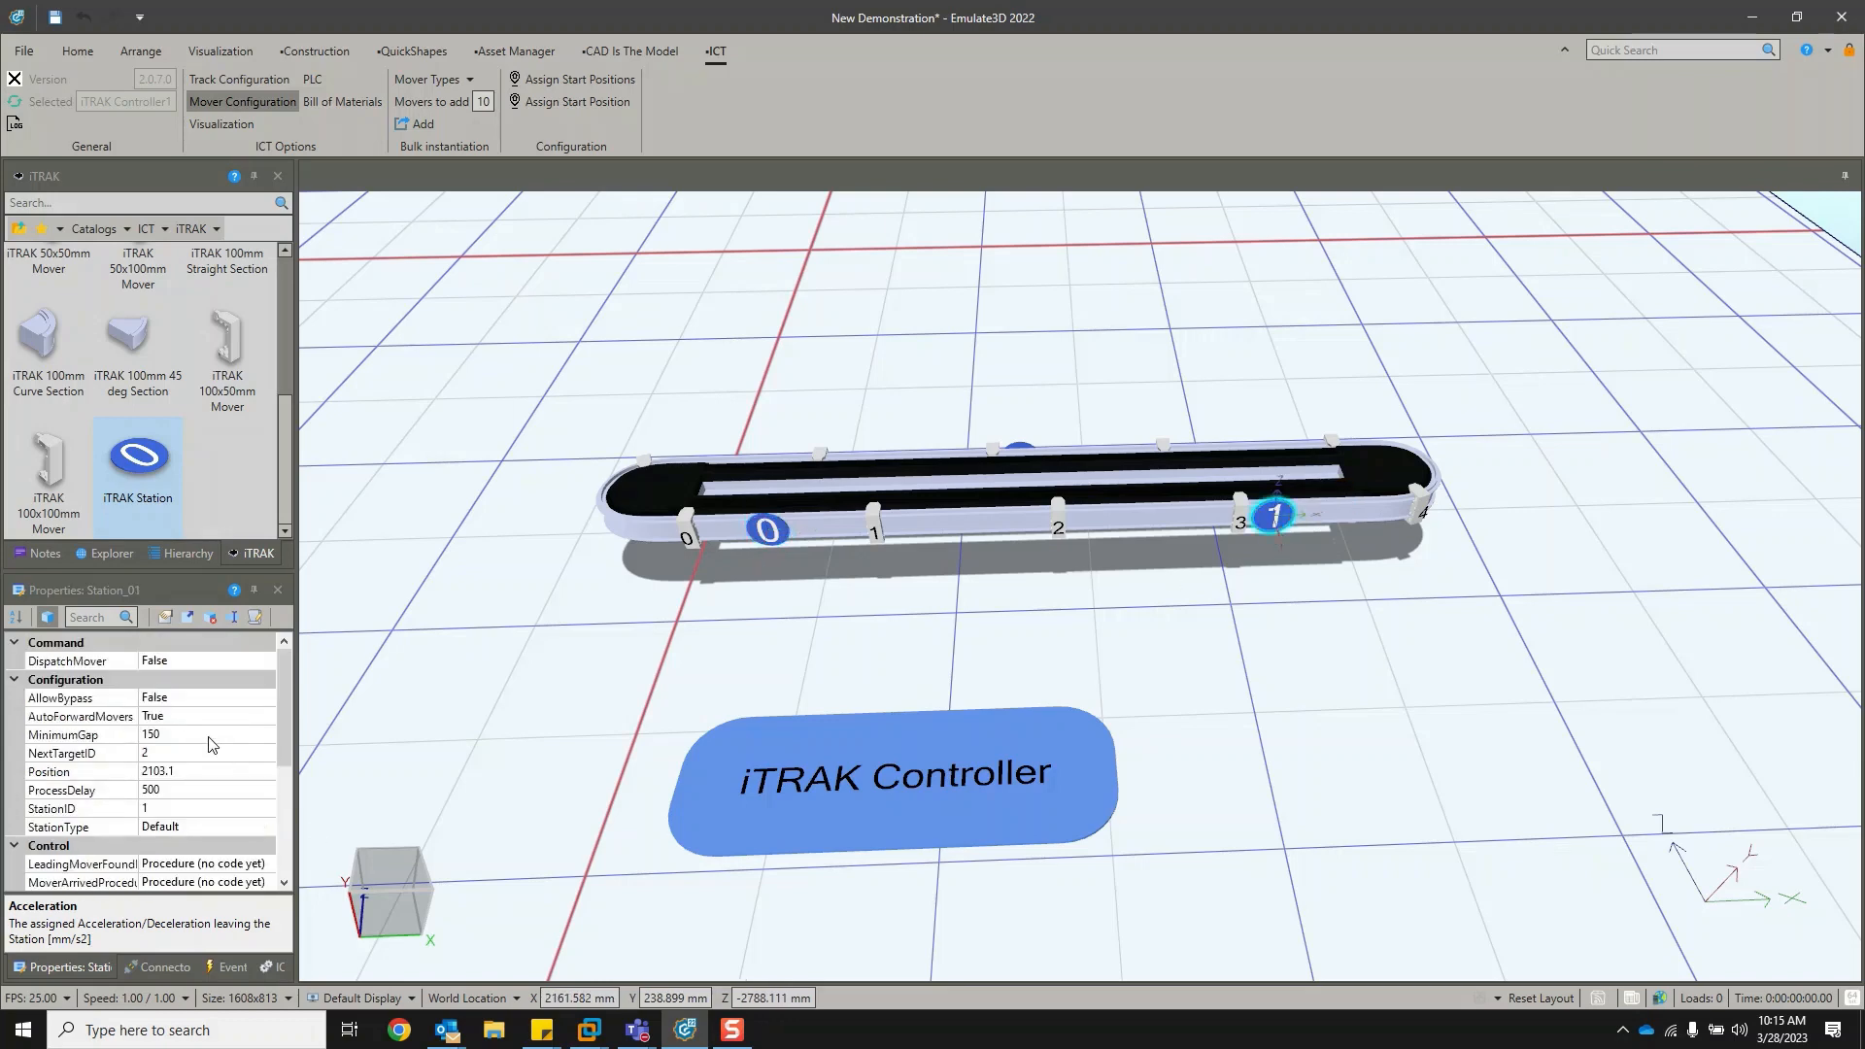
pyautogui.click(183, 791)
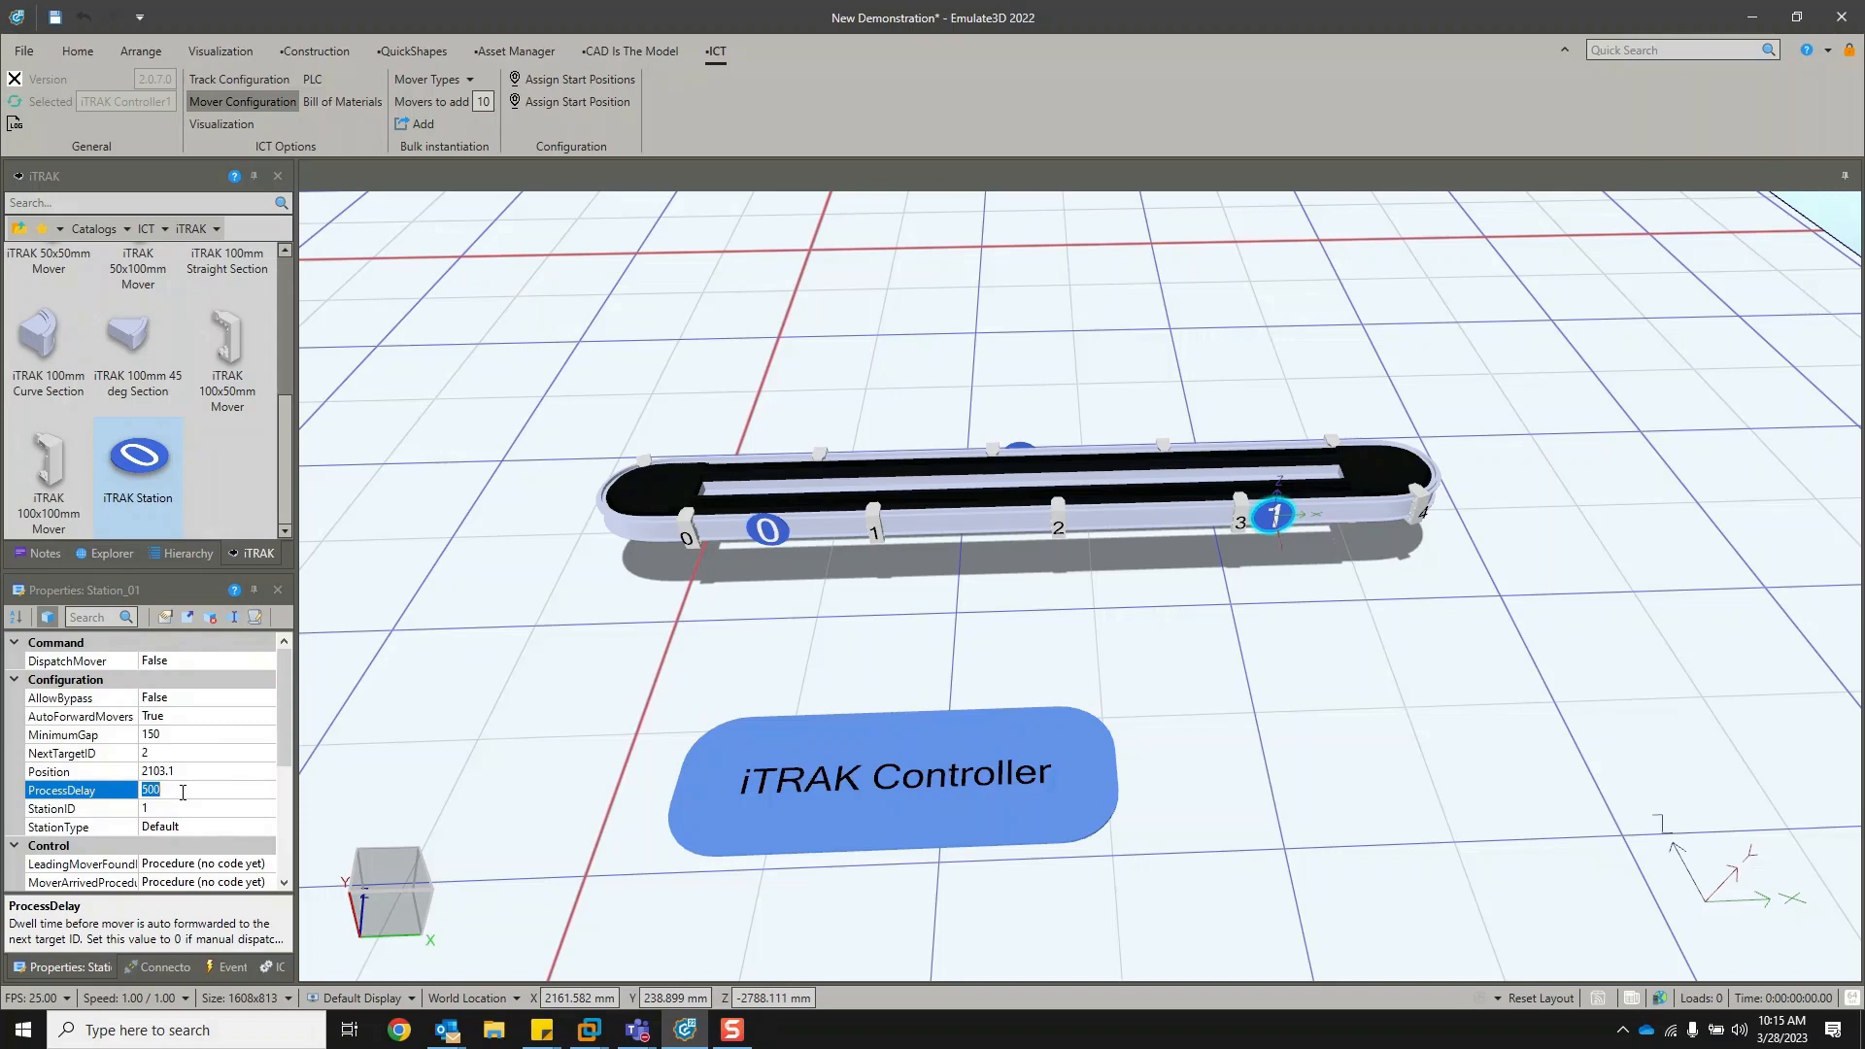
pyautogui.write('1000')
pyautogui.click(541, 685)
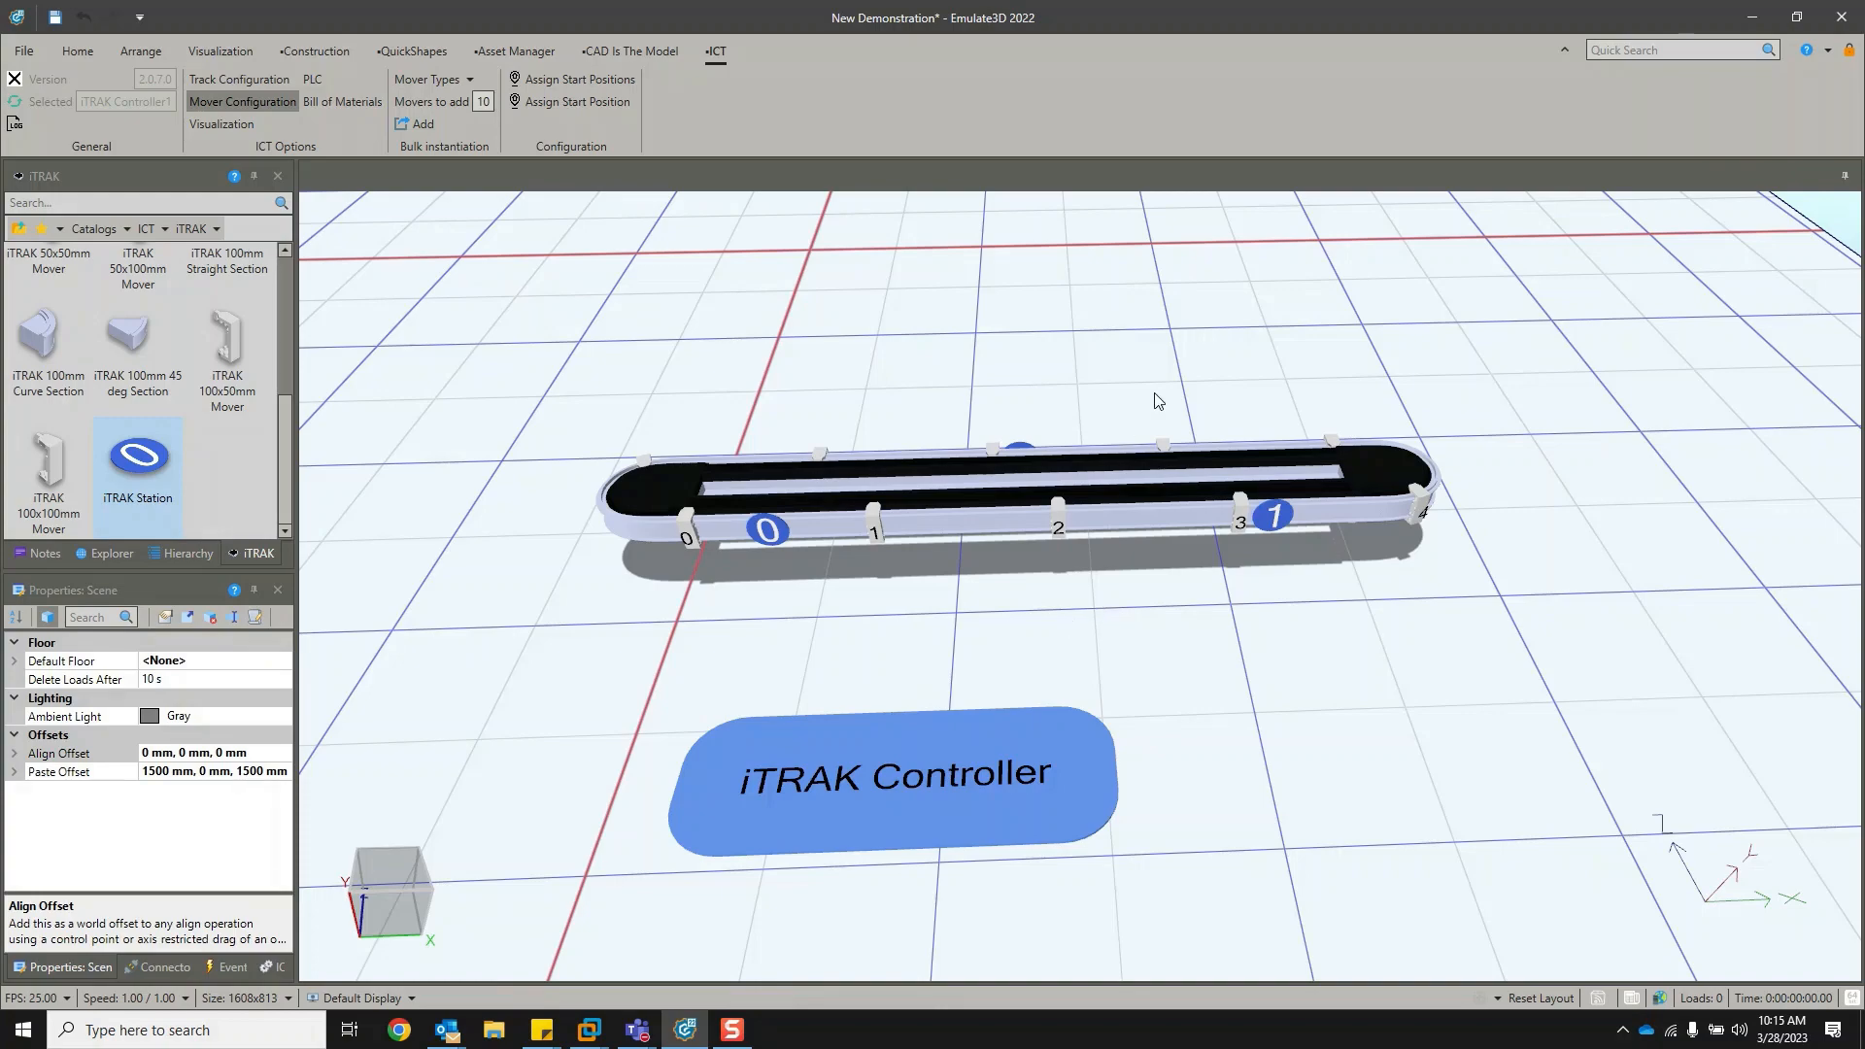
# Set the NextTargetID of station 2 on the track's back side to 0 so movers return to the first station.
pyautogui.moveTo(1344, 583); pyautogui.dragTo(1166, 526, button='right')
pyautogui.moveTo(1163, 520); pyautogui.dragTo(1205, 598)
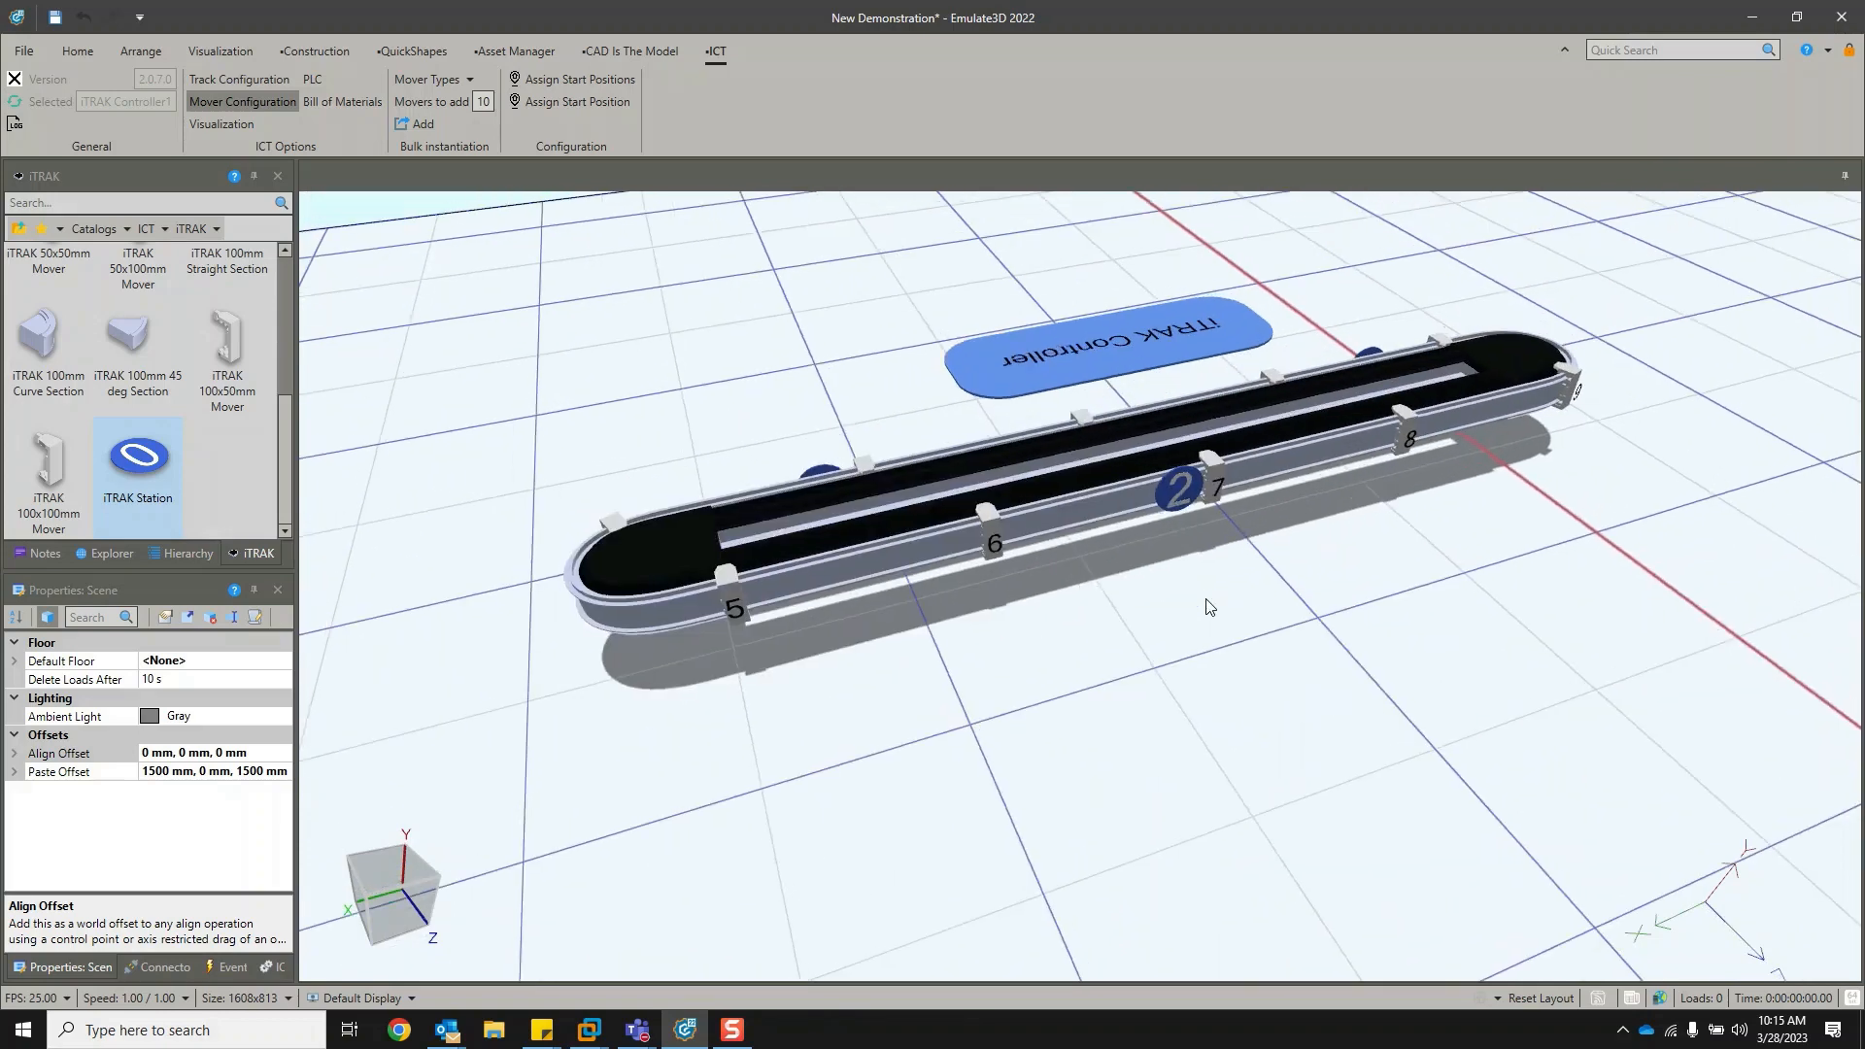
pyautogui.click(1179, 493)
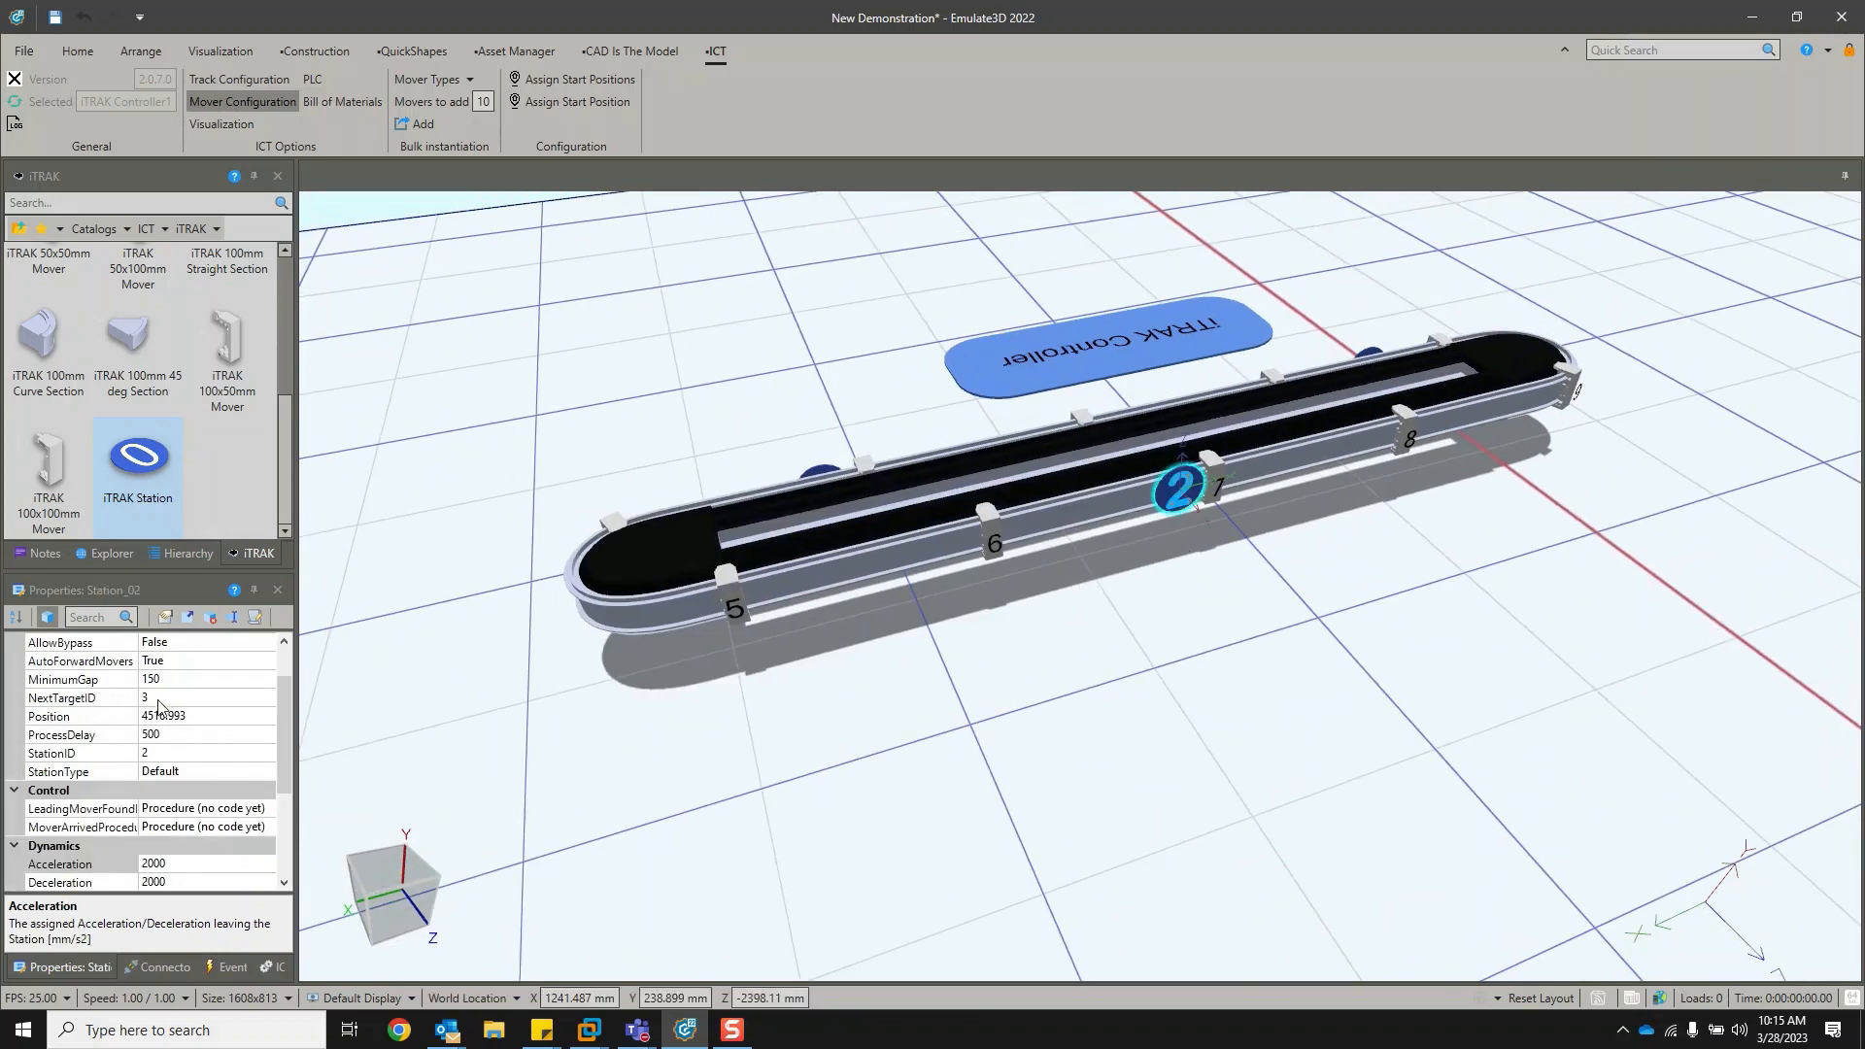
pyautogui.click(160, 700)
pyautogui.click(160, 700)
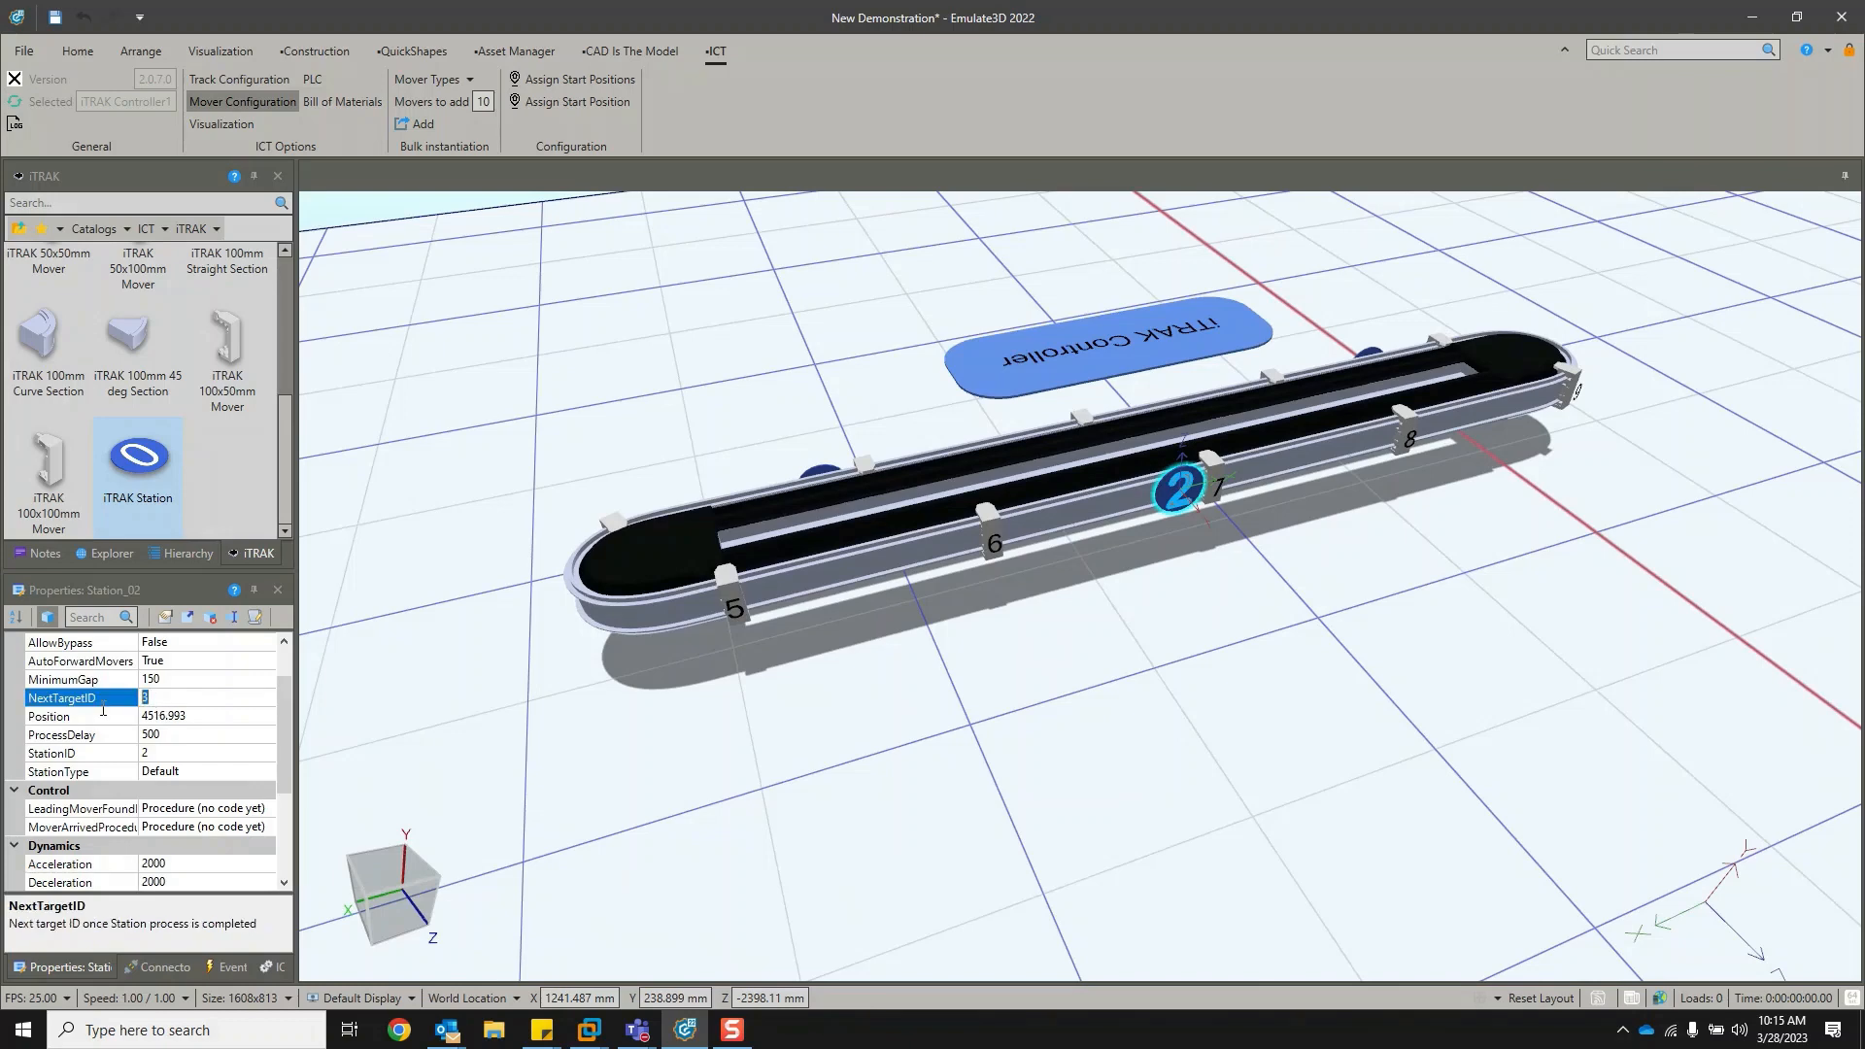
pyautogui.write('0')
pyautogui.click(1104, 630)
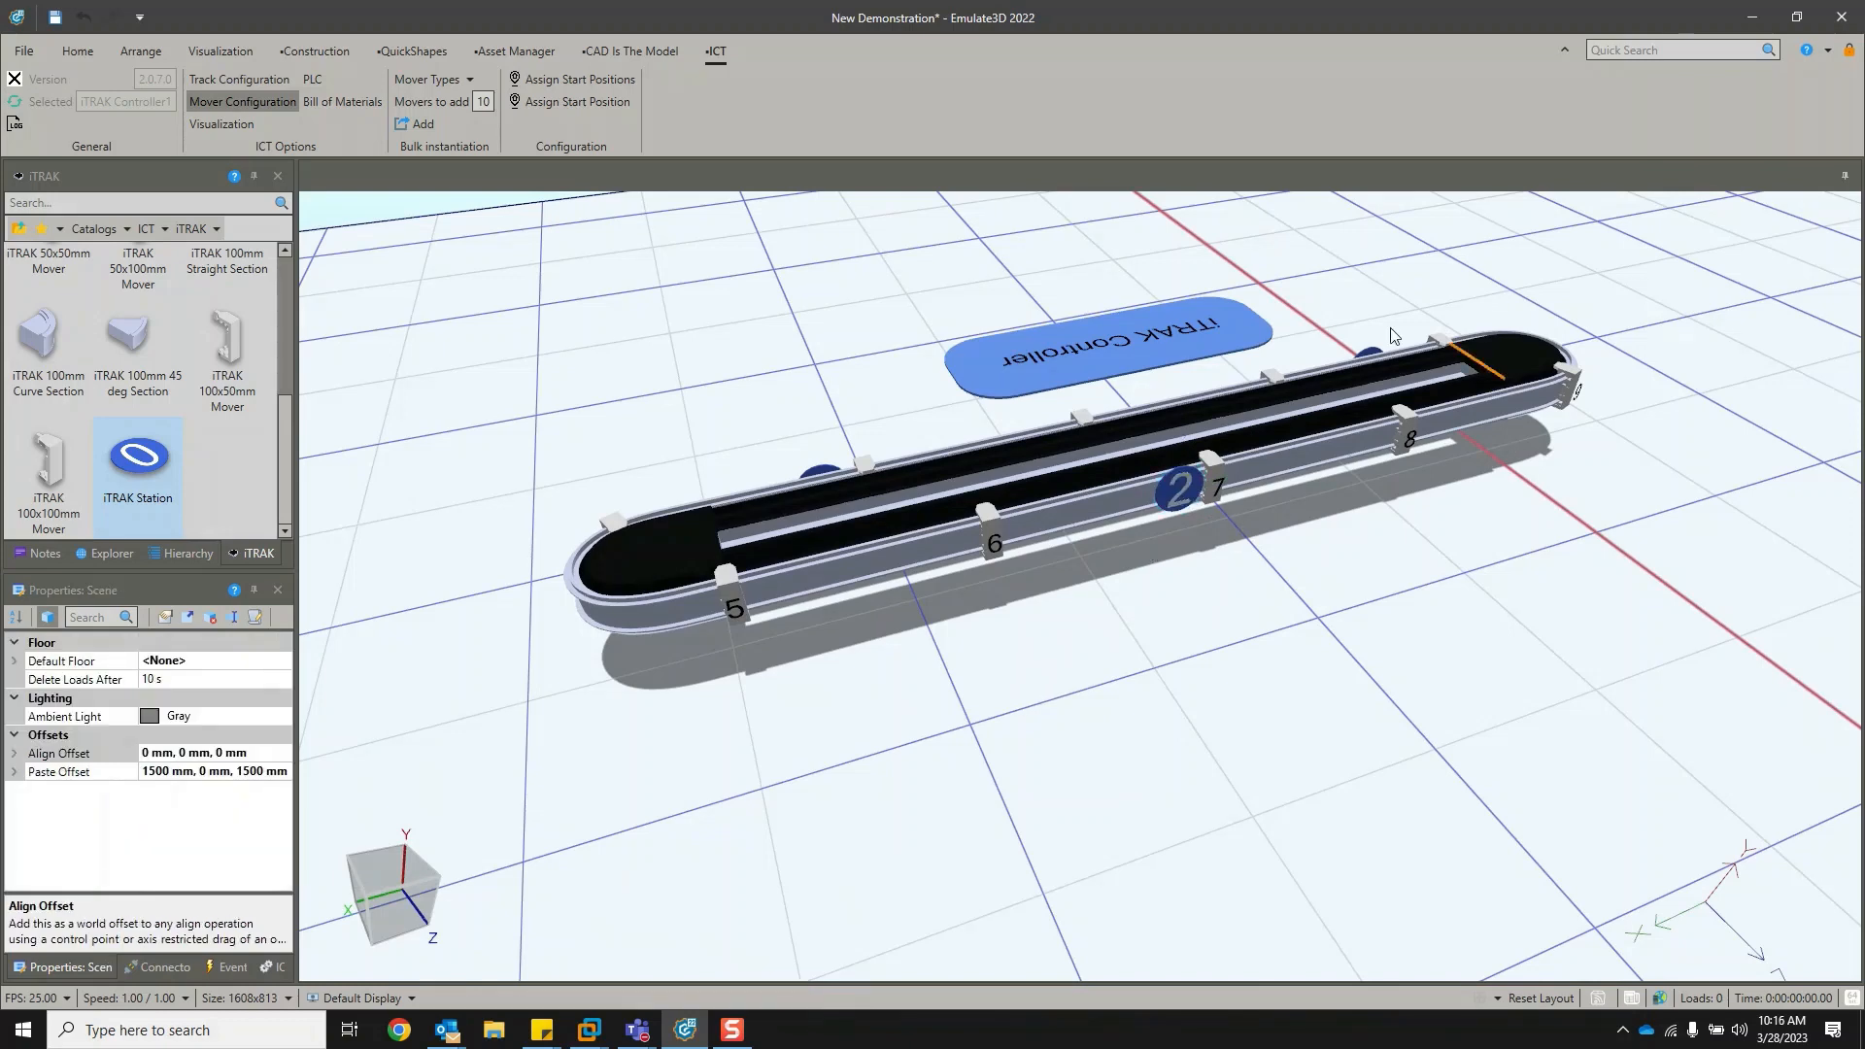
# Set station 2's ProcessDelay to 2000.
pyautogui.click(1187, 500)
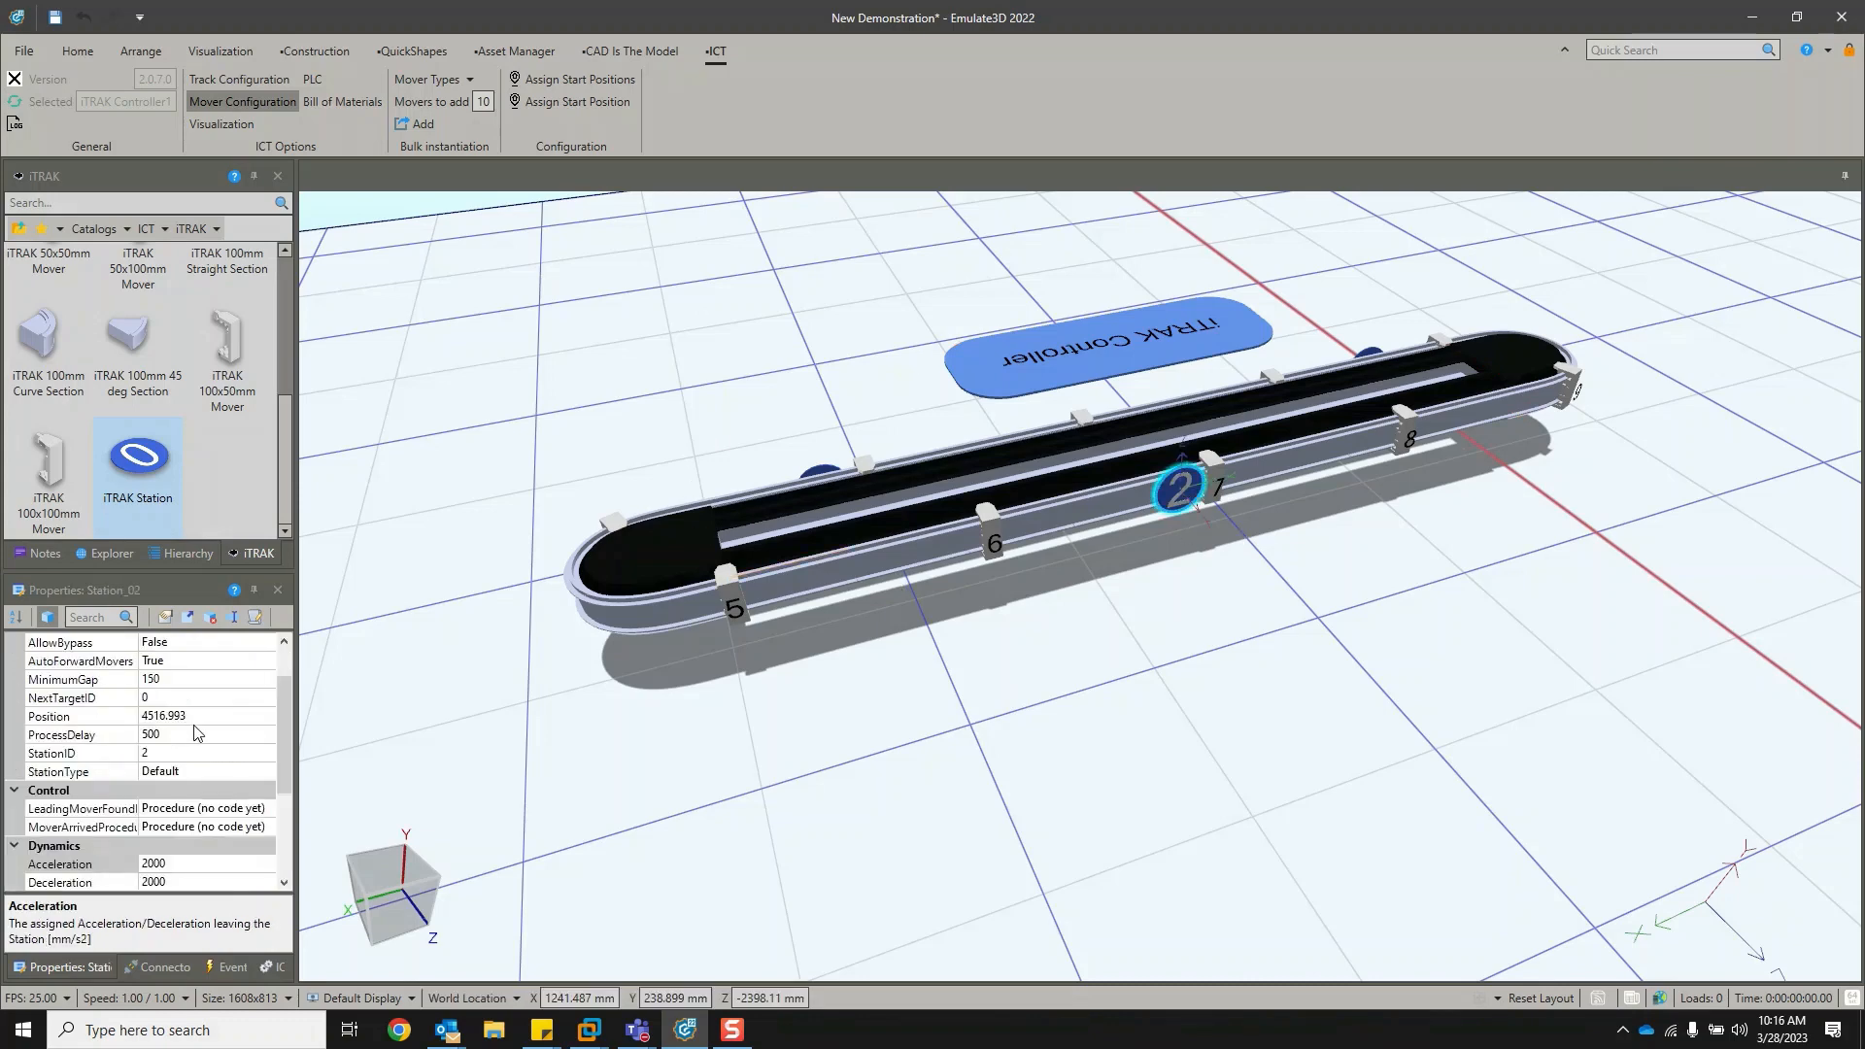
pyautogui.click(120, 736)
pyautogui.write('2000')
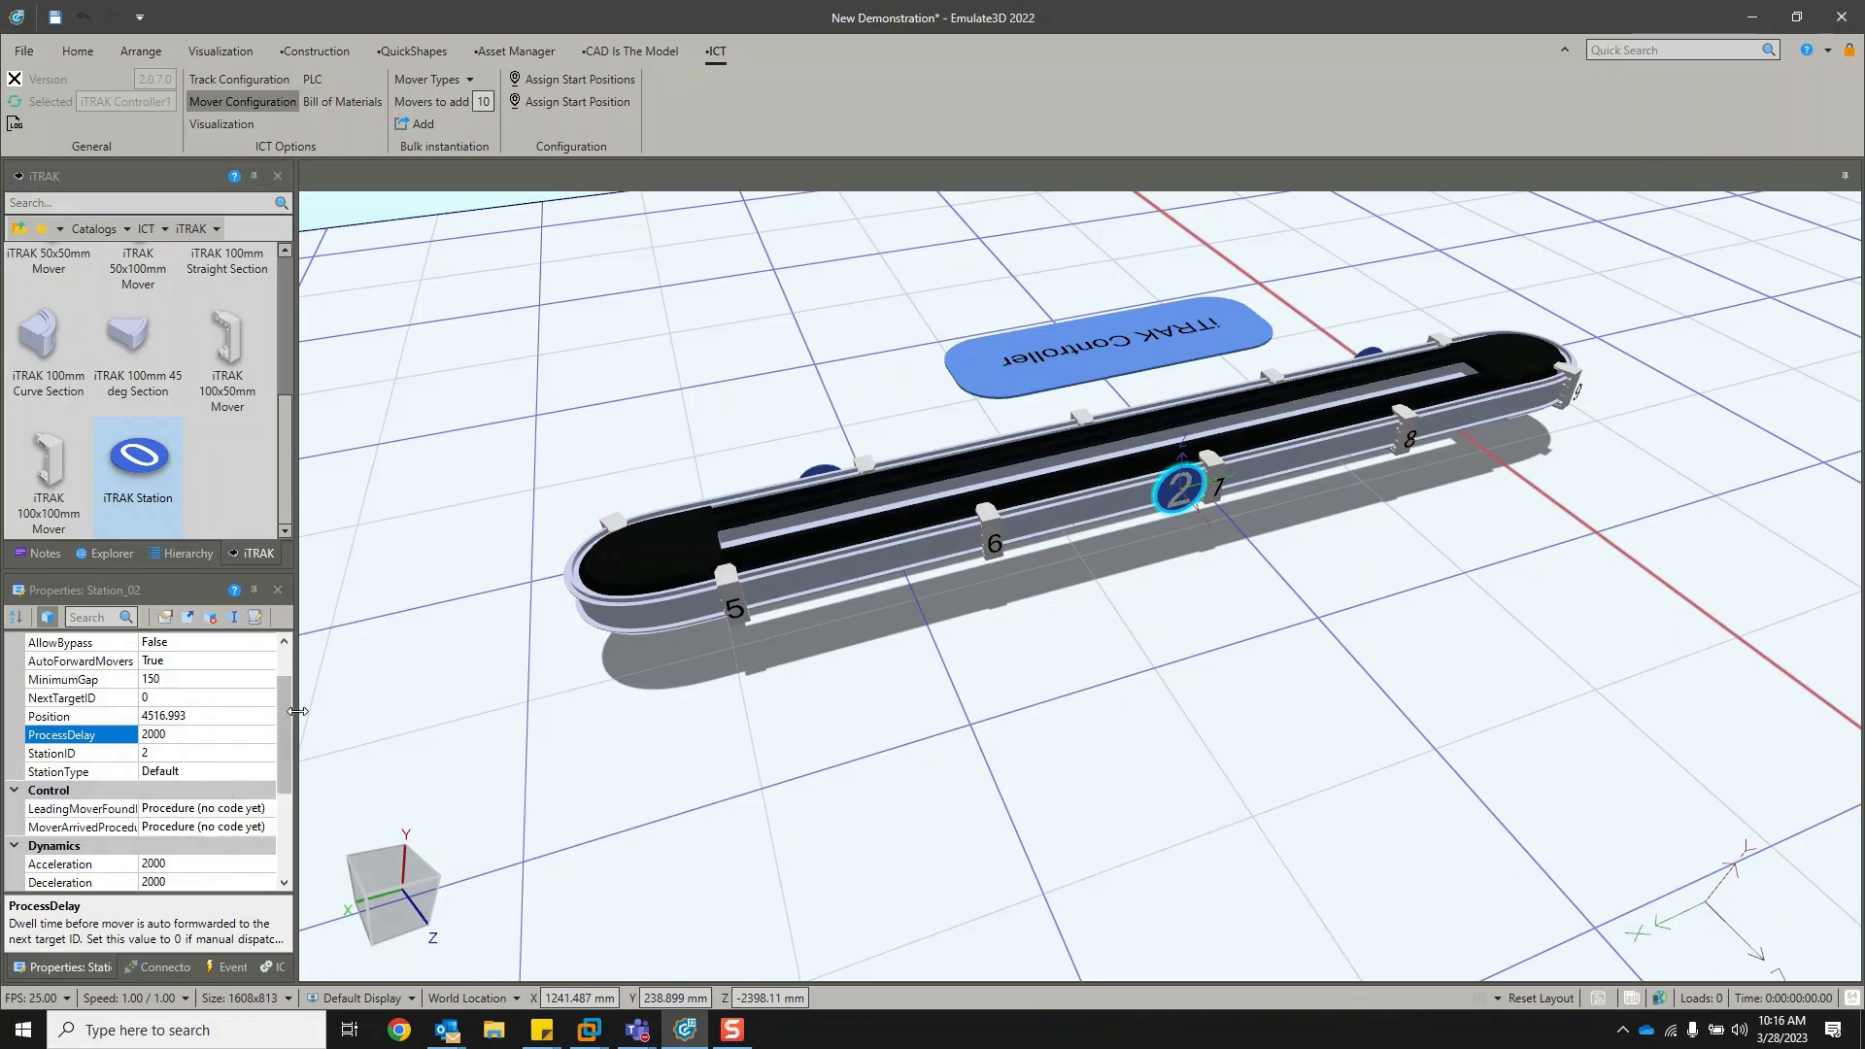
# Set station 2's dynamics to a Velocity of 2500 mm/s and a Deceleration of 5000 mm/s2.
pyautogui.moveTo(288, 721); pyautogui.dragTo(290, 783)
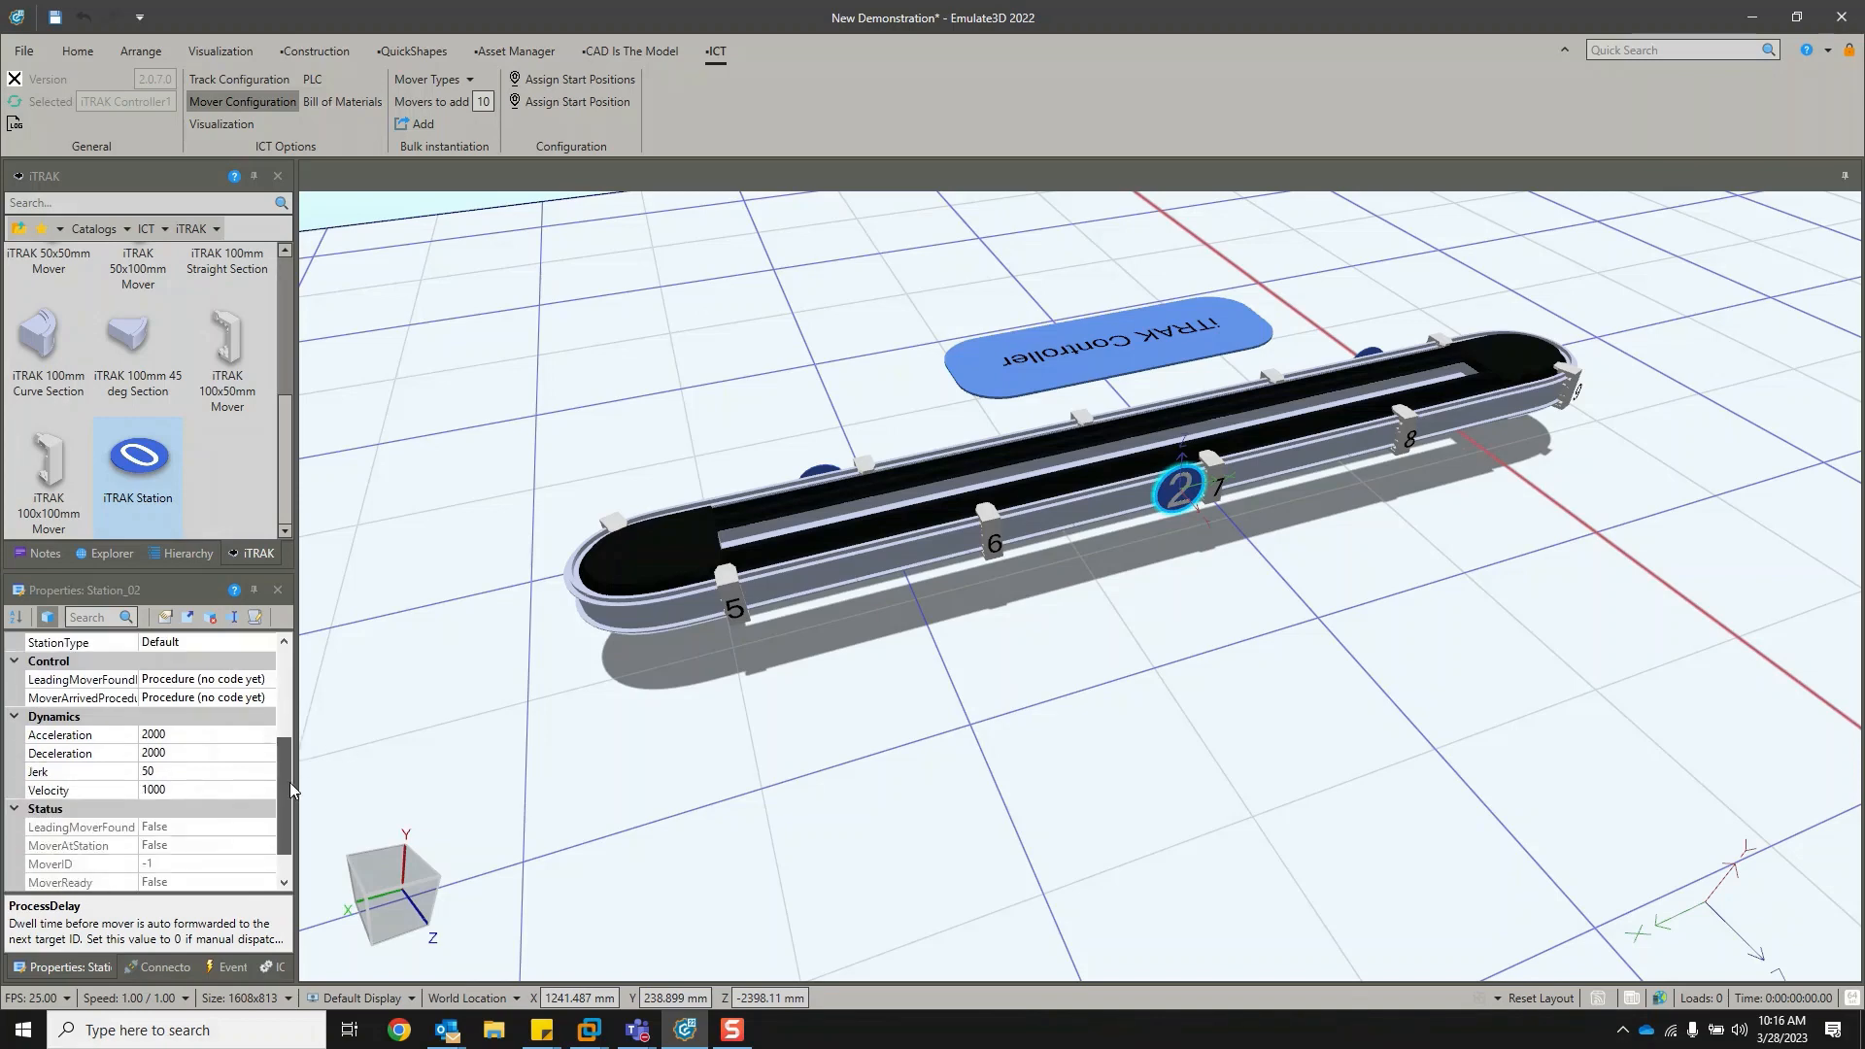
pyautogui.click(173, 787)
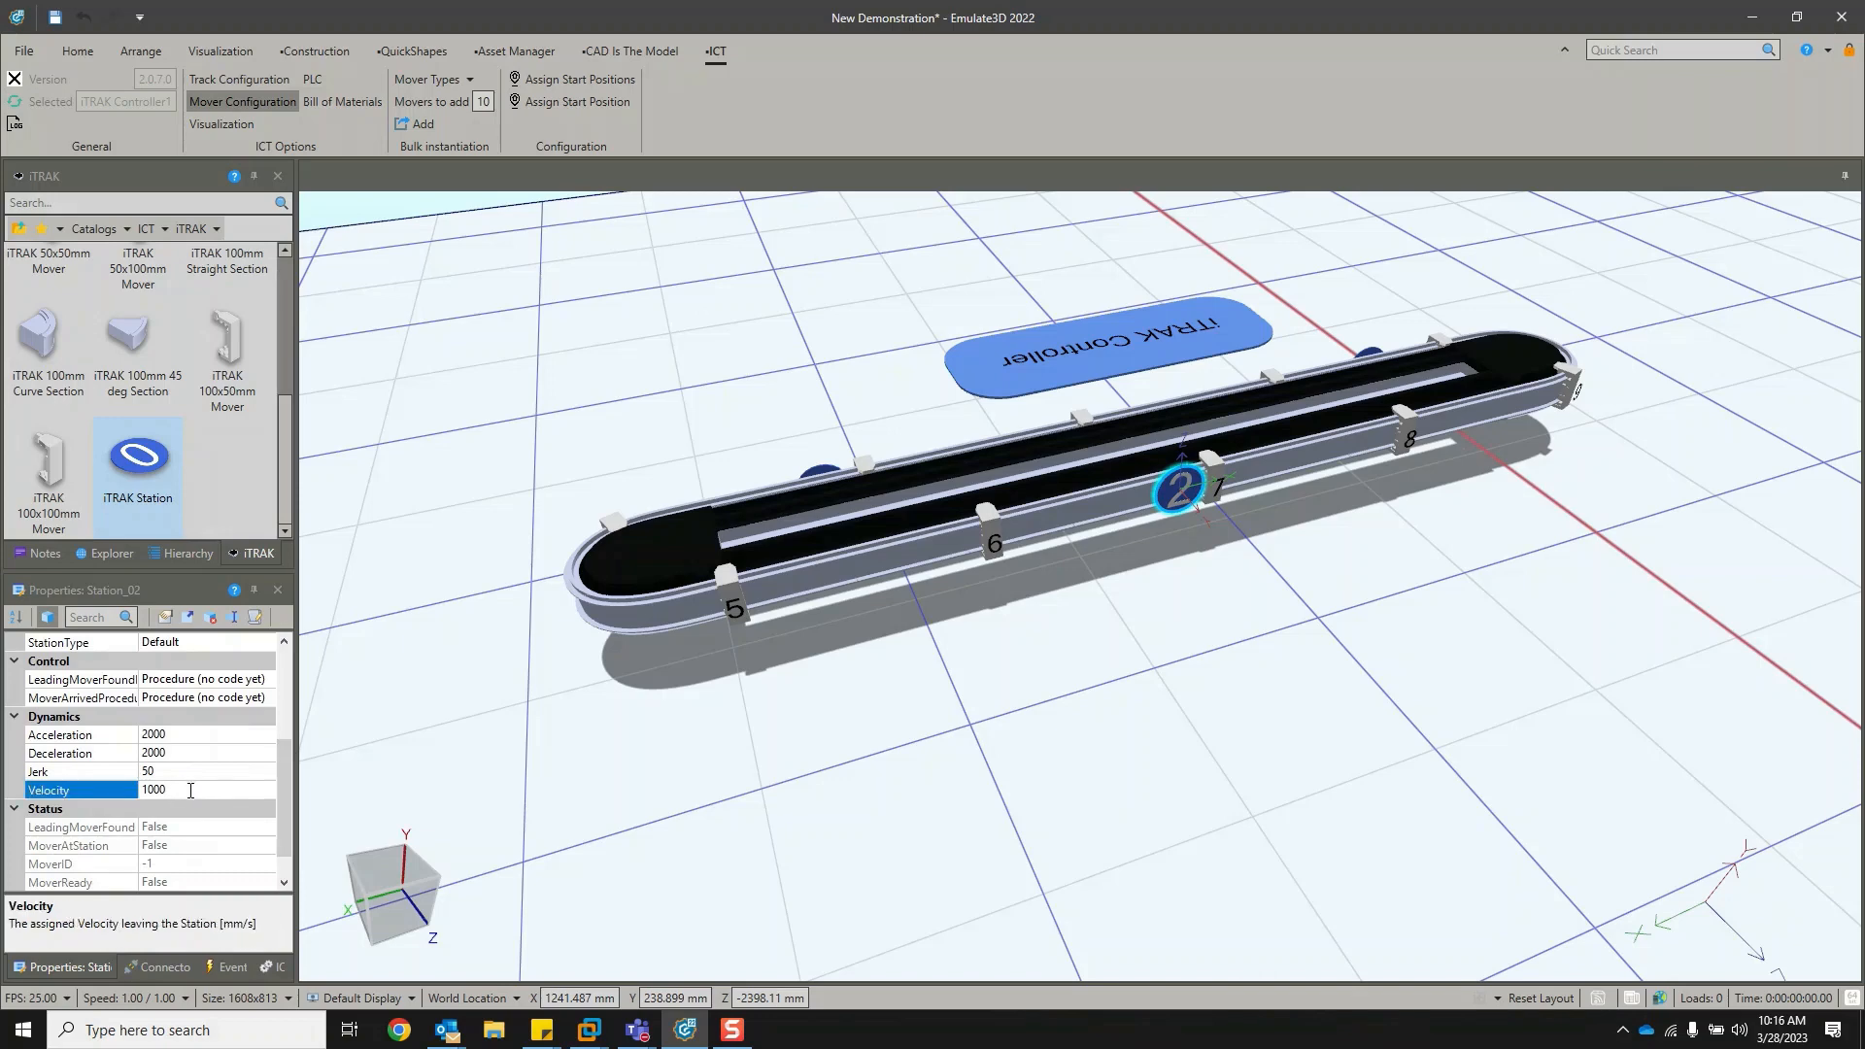
pyautogui.click(824, 476)
pyautogui.doubleClick(159, 789)
pyautogui.write('2500')
pyautogui.click(186, 775)
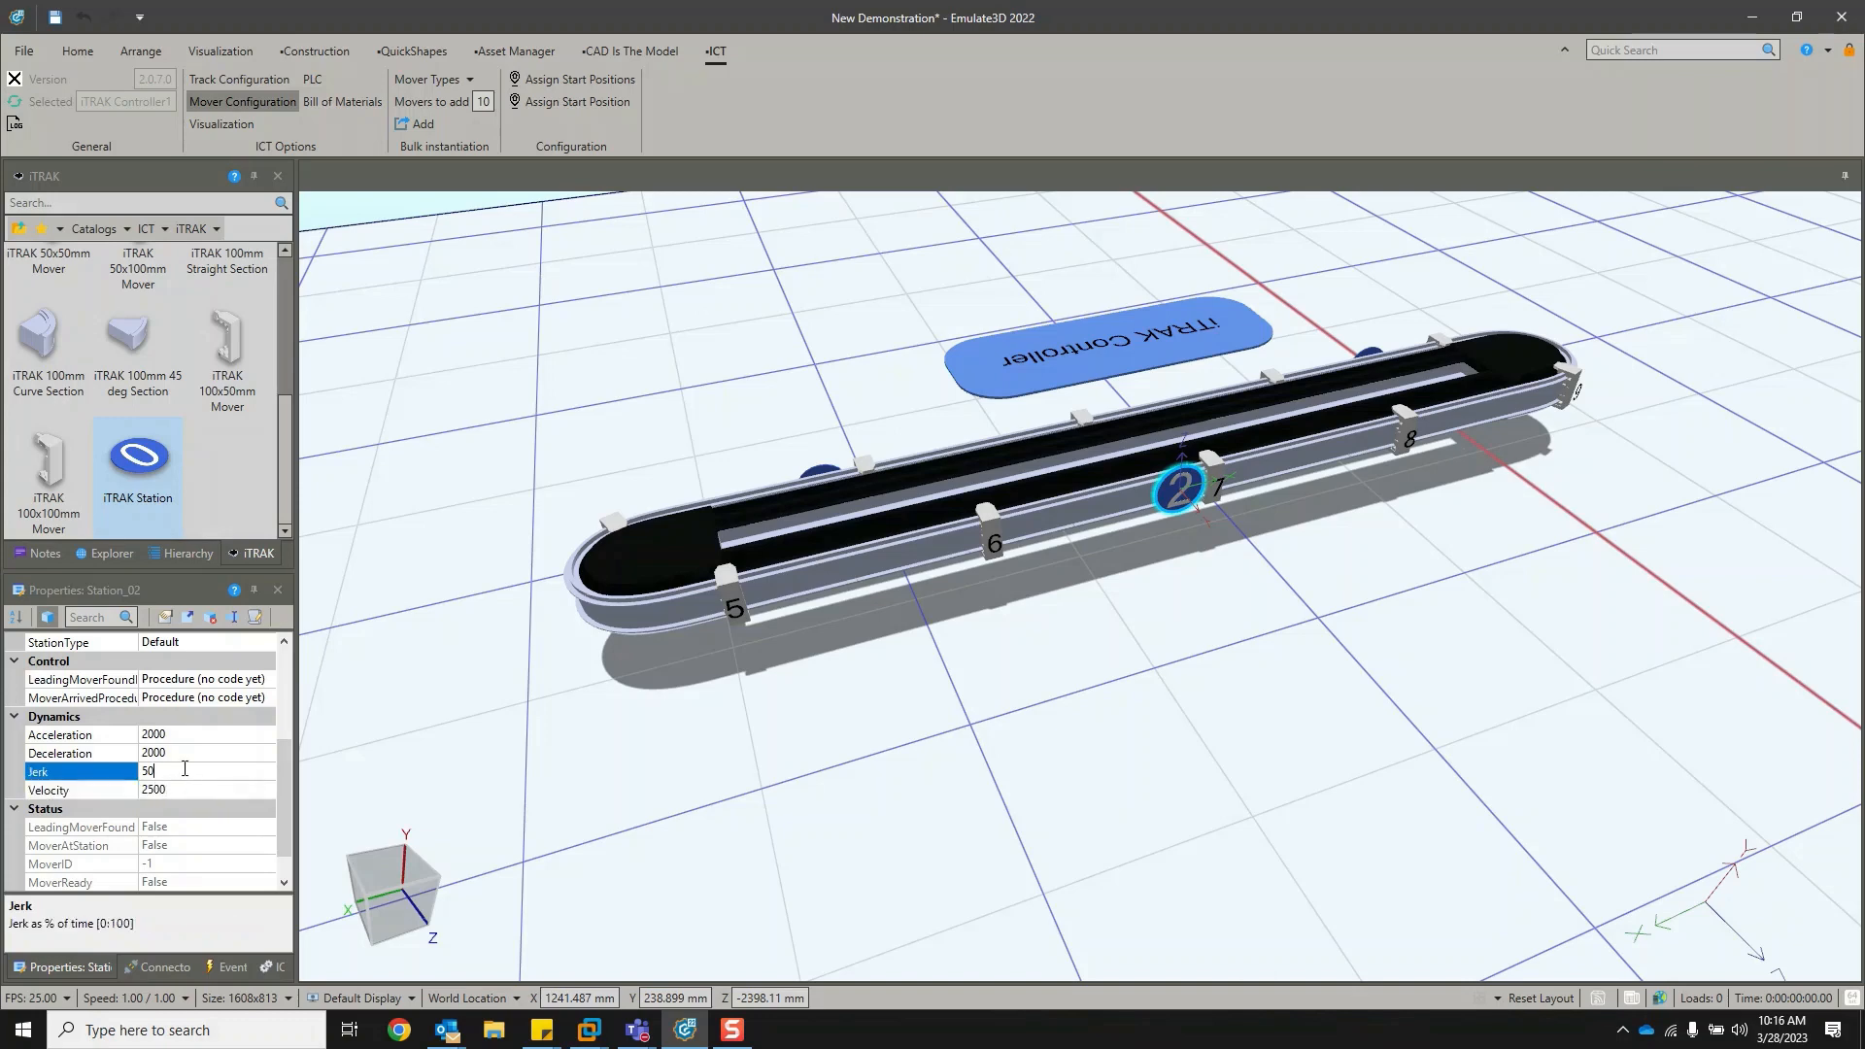
pyautogui.click(152, 749)
pyautogui.doubleClick(152, 752)
pyautogui.write('5000')
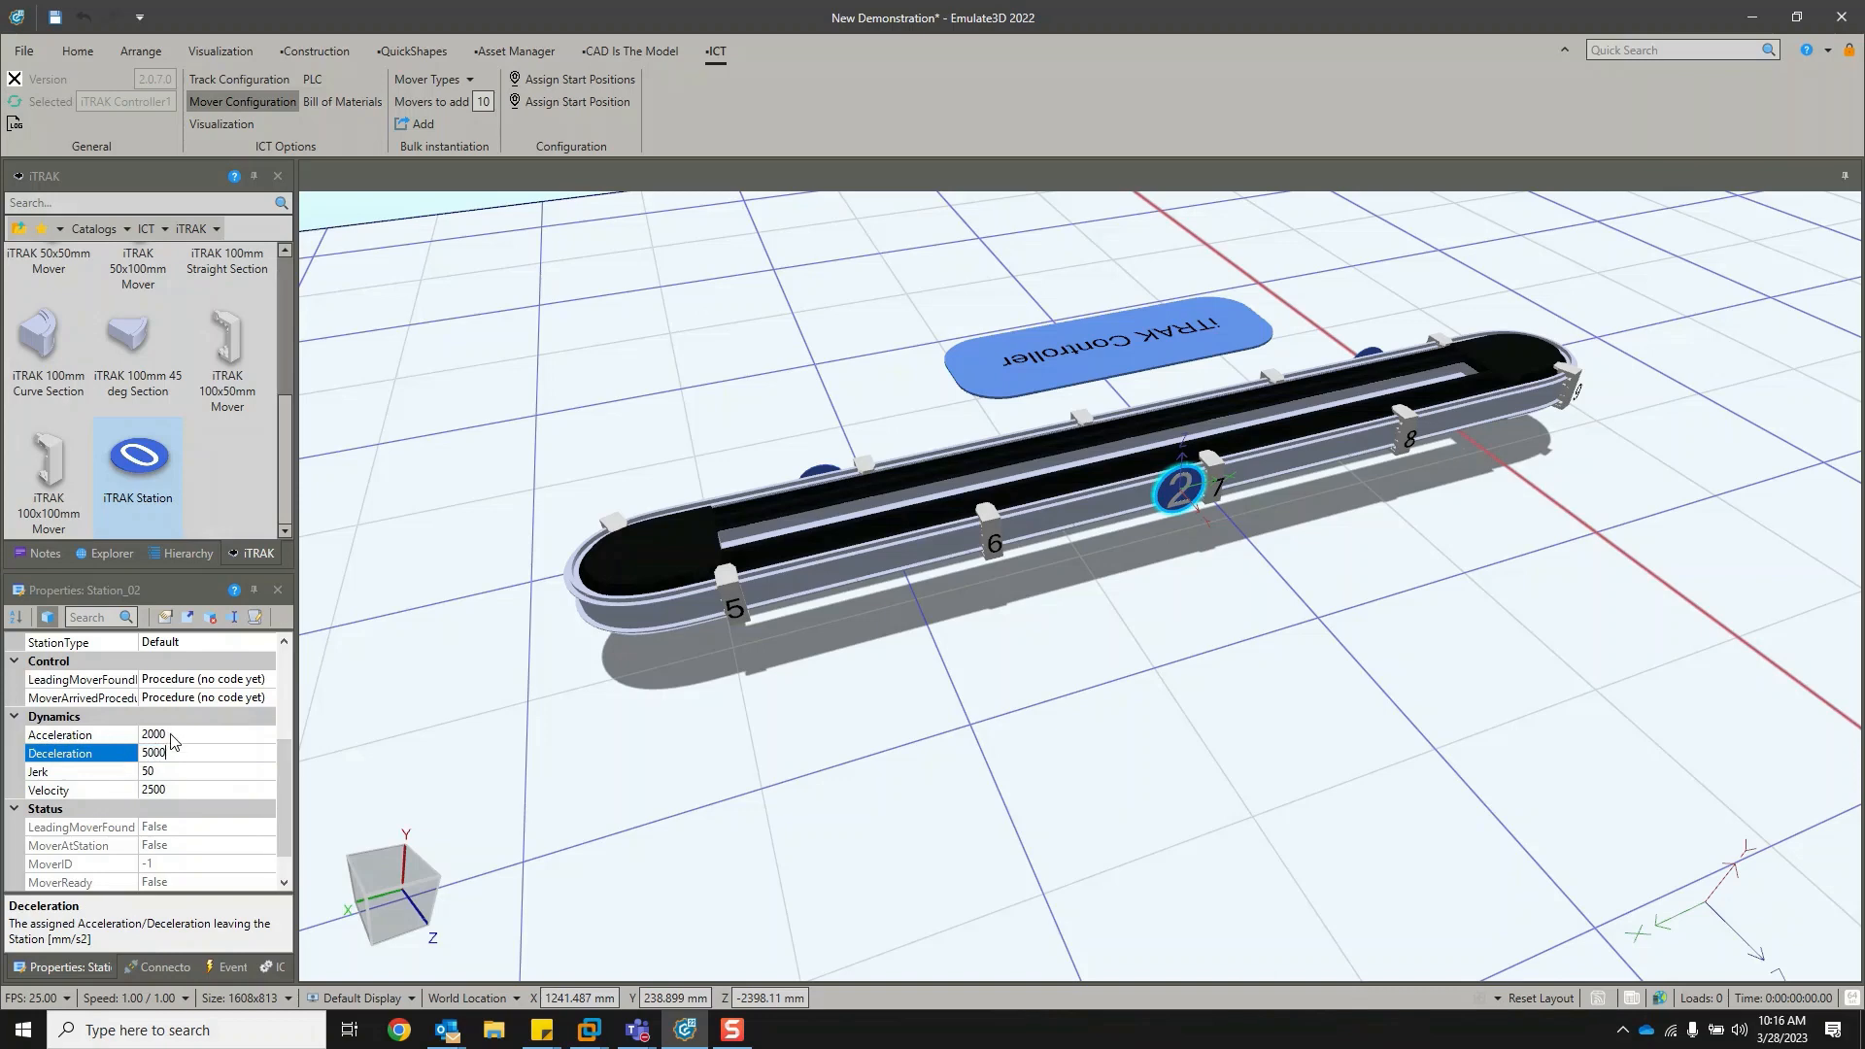
# Set the Acceleration of station 2 to 5000 mm/s2 and deselect the station.
pyautogui.click(171, 736)
pyautogui.moveTo(149, 735); pyautogui.dragTo(119, 734)
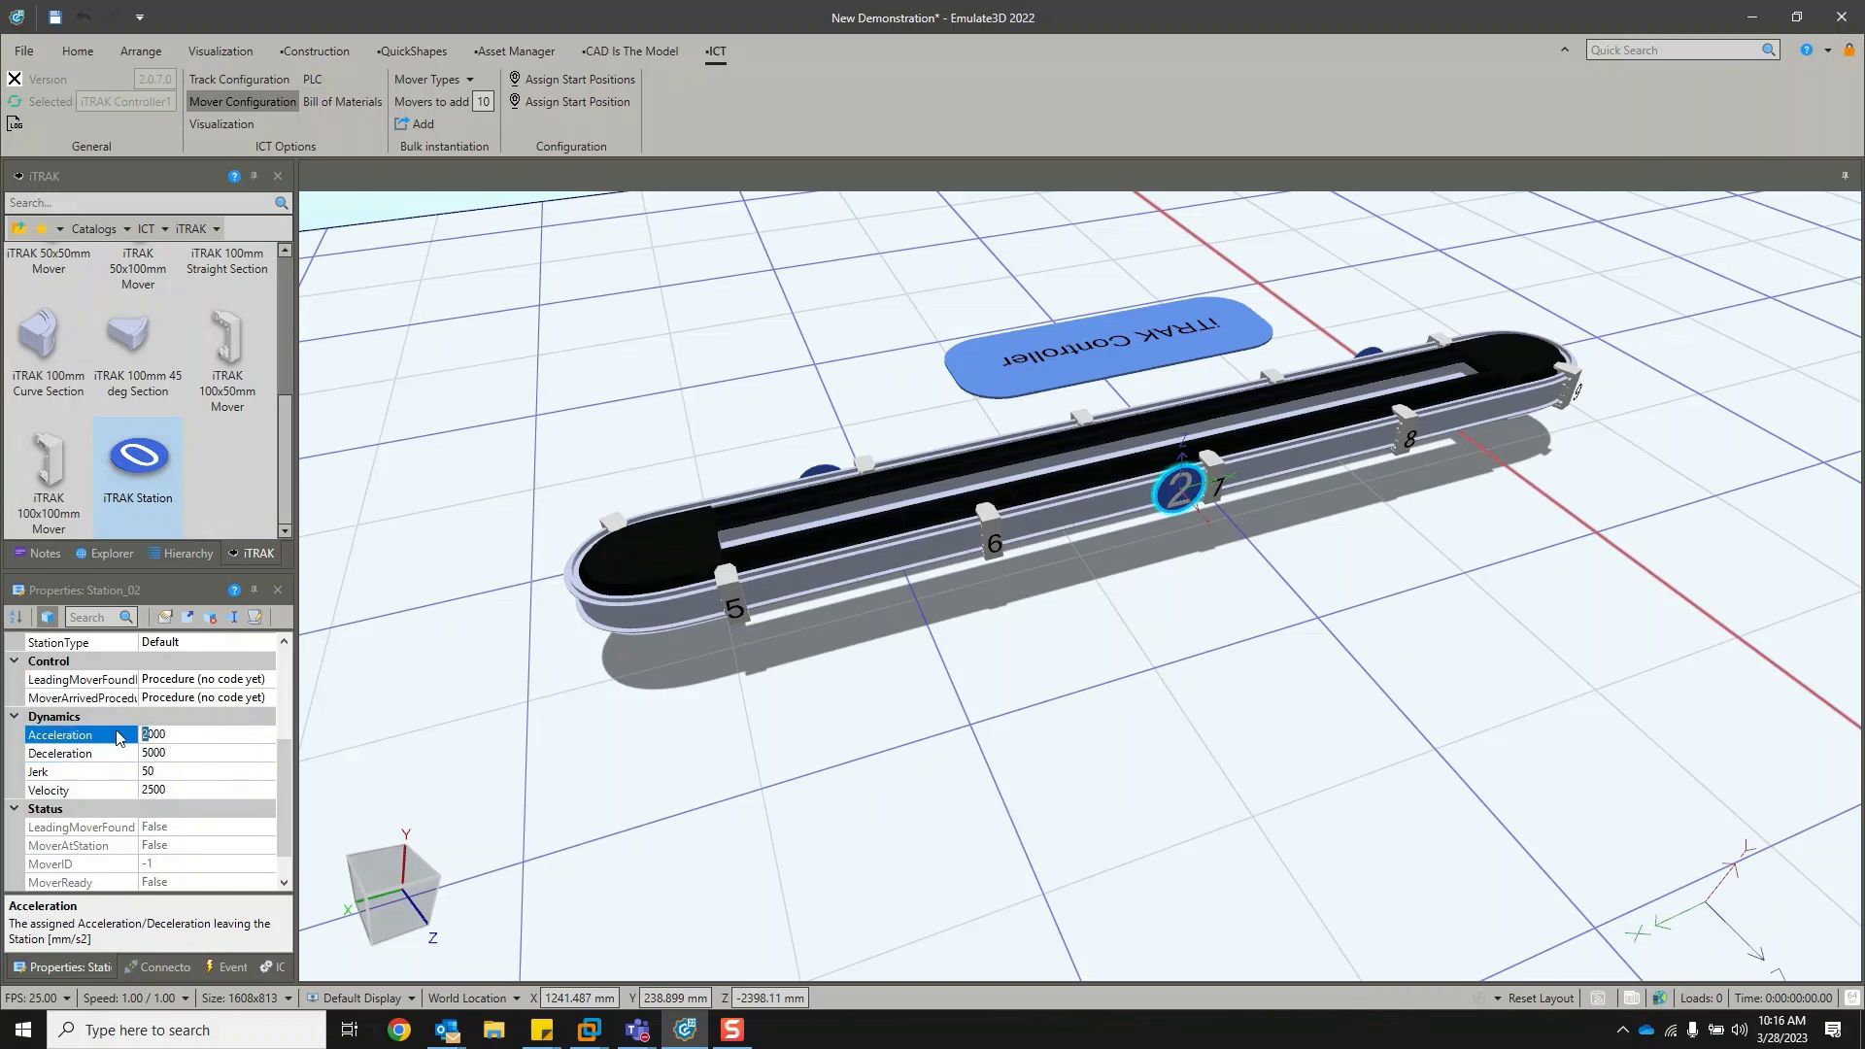
pyautogui.write('5')
pyautogui.click(198, 754)
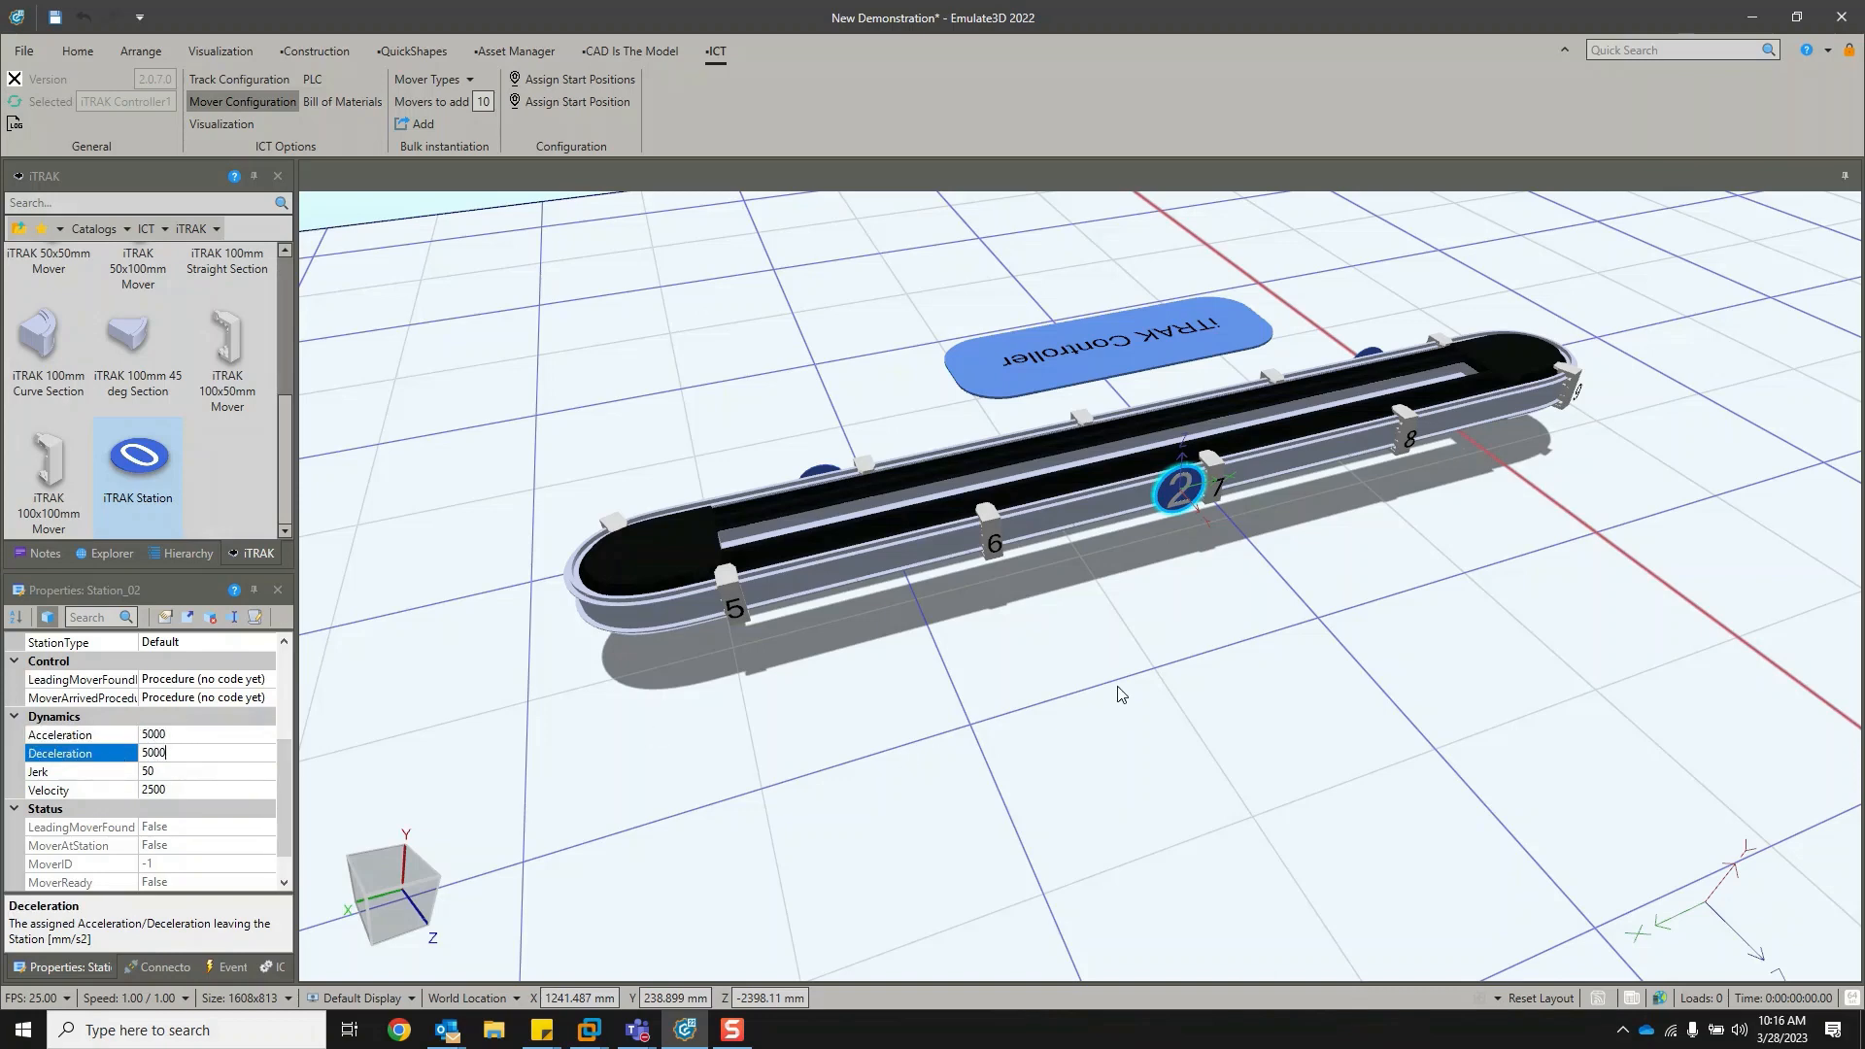
pyautogui.click(1118, 687)
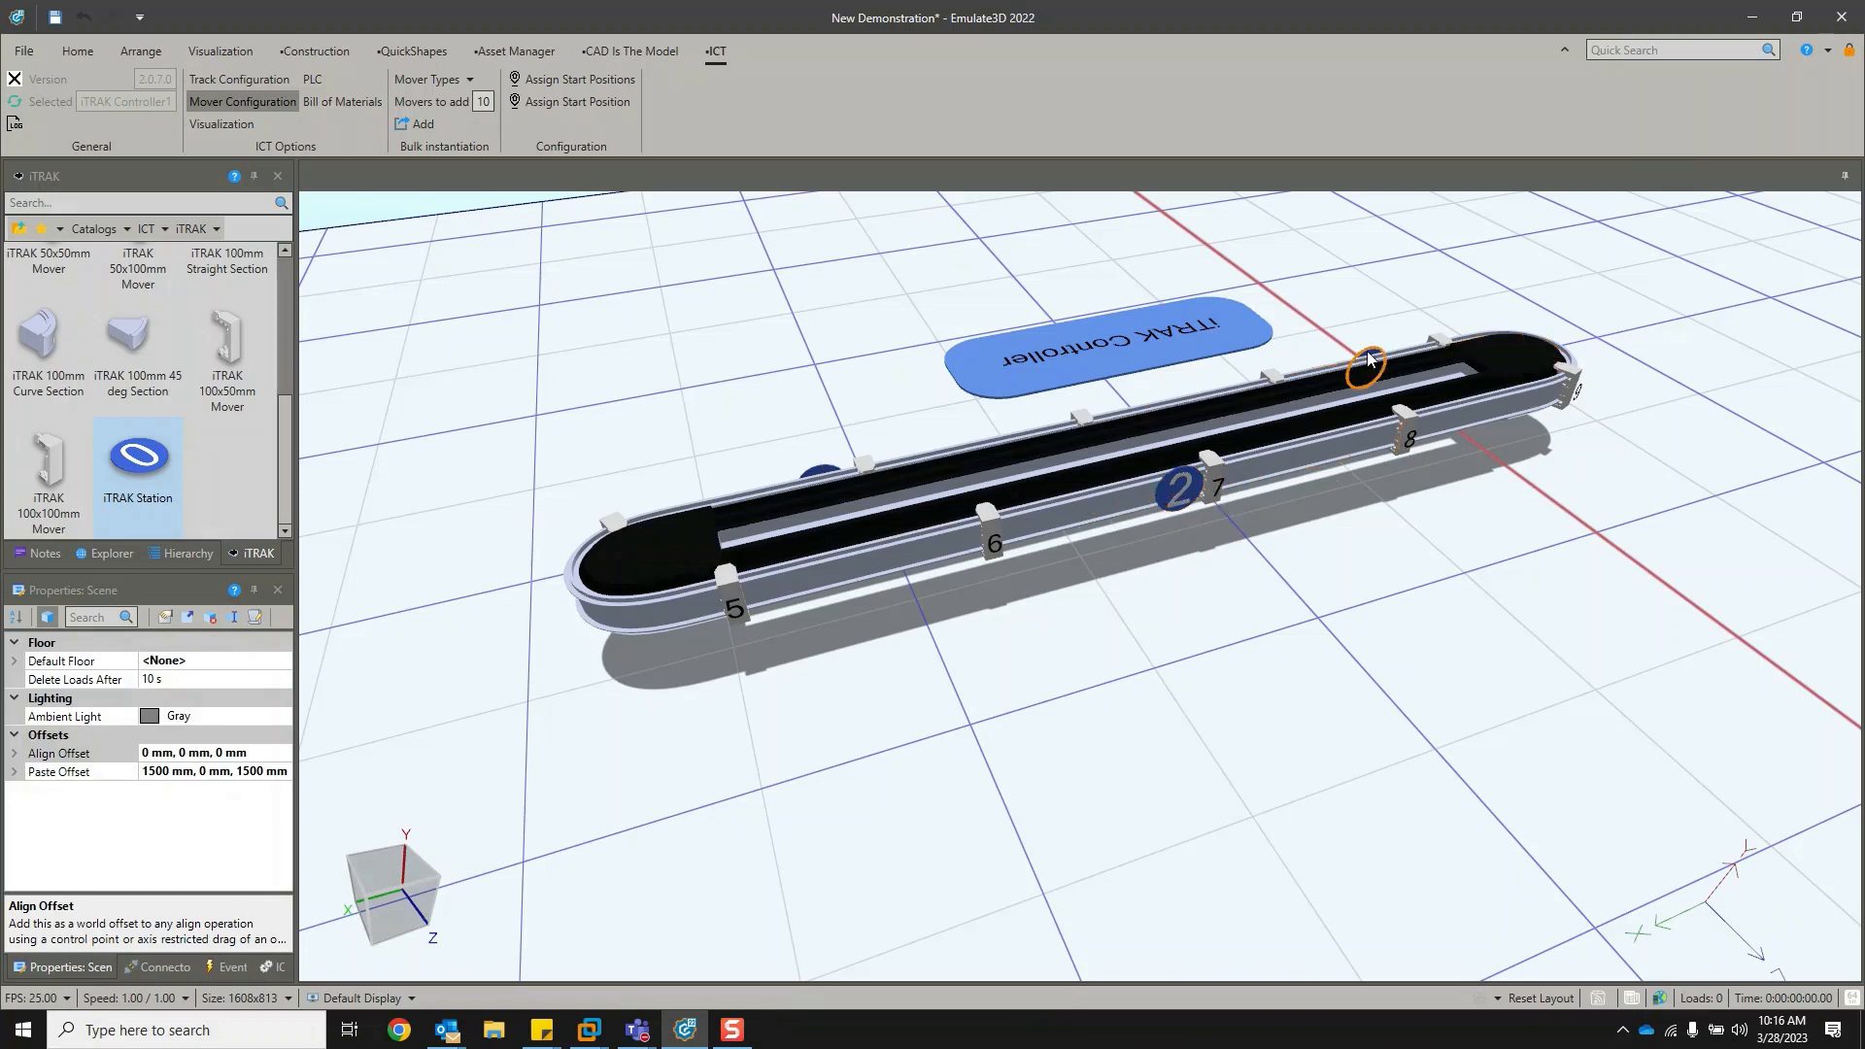
# Run the simulation from a front view of the iTRAK track to watch the movers travel between the three stations.
pyautogui.moveTo(941, 740); pyautogui.dragTo(1050, 701)
pyautogui.moveTo(1049, 702); pyautogui.dragTo(1313, 679, button='right')
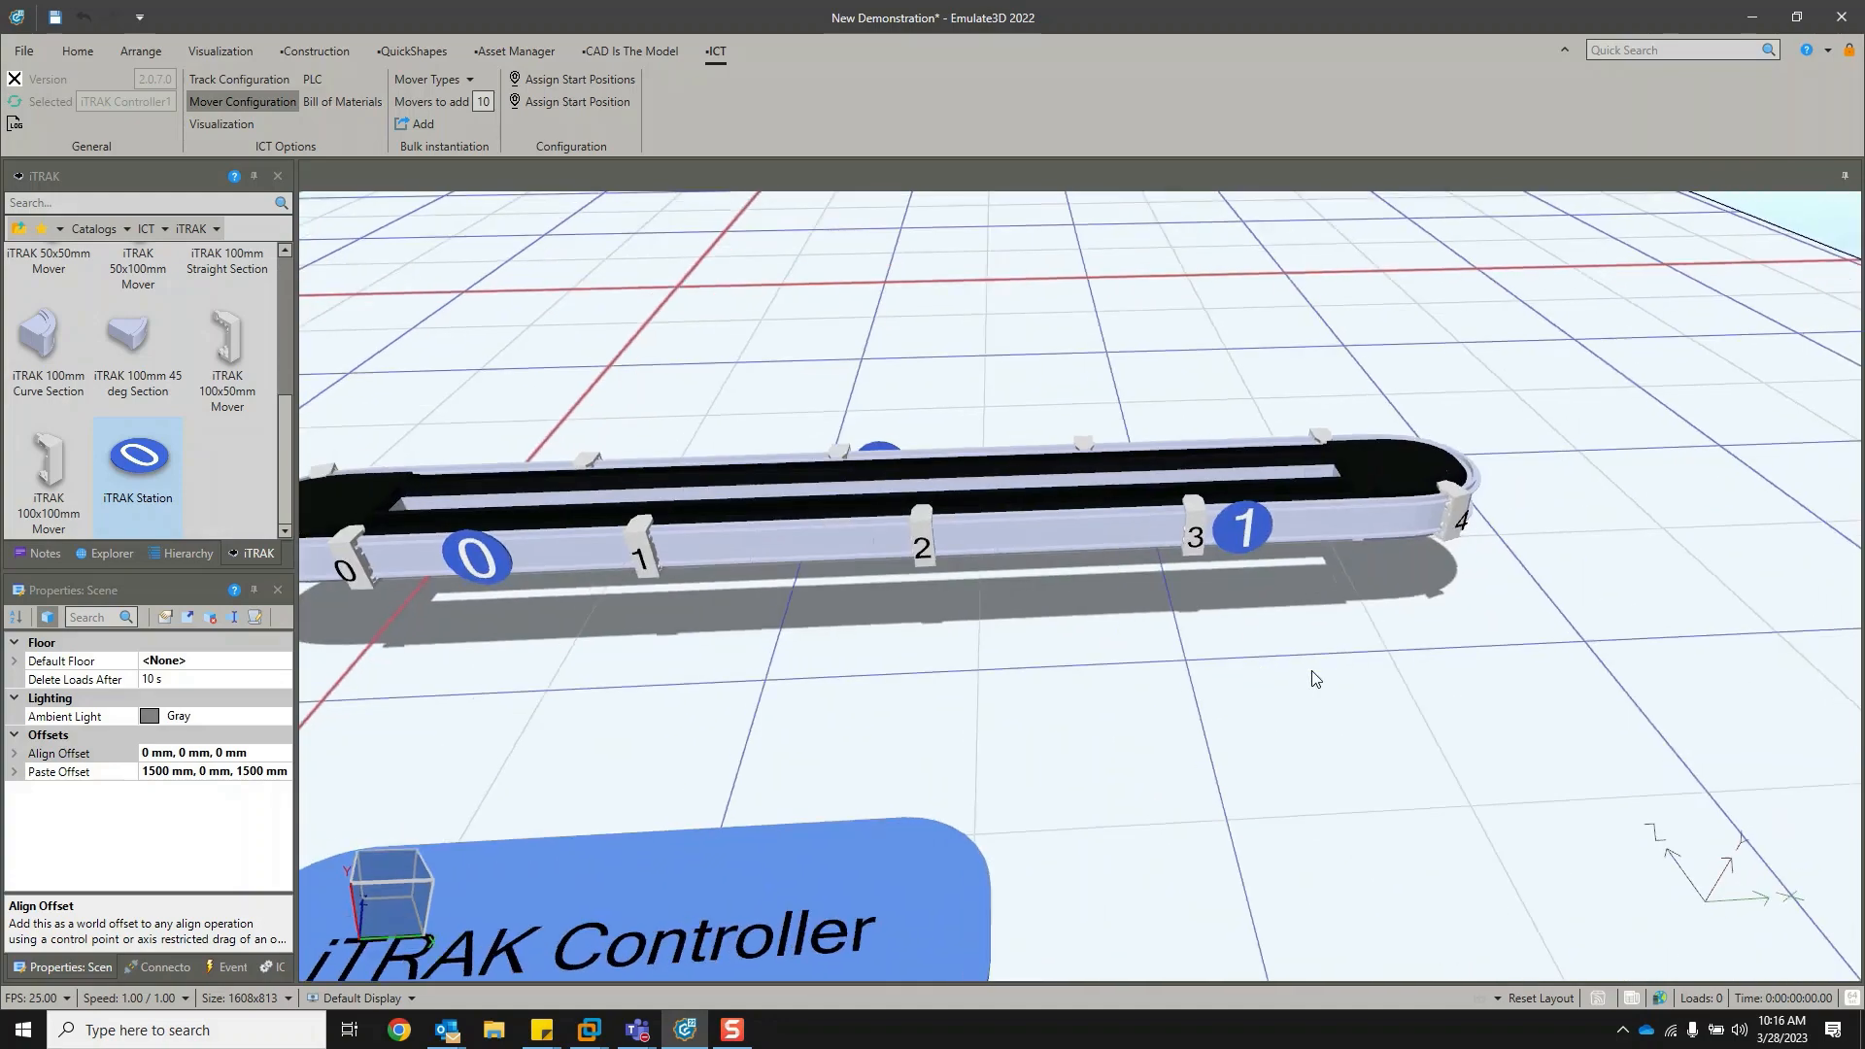
pyautogui.scroll(-3, 1029, 702)
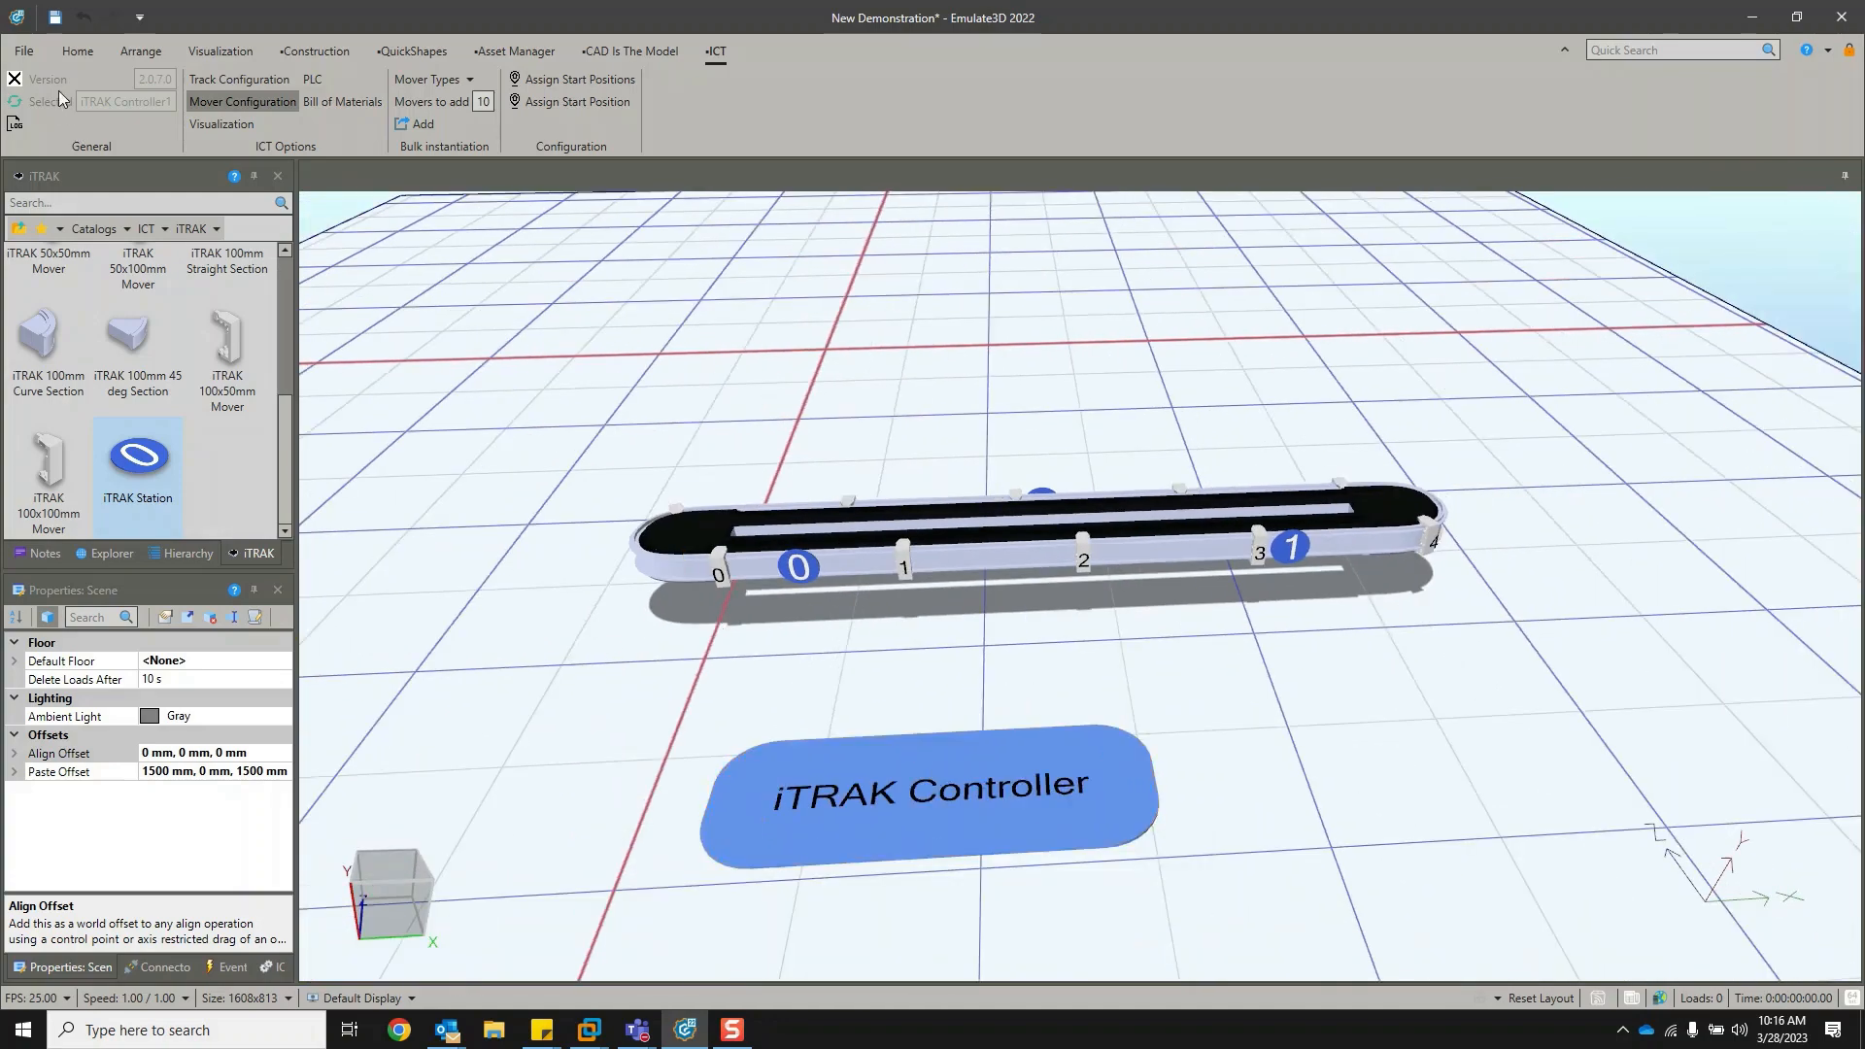
pyautogui.click(89, 50)
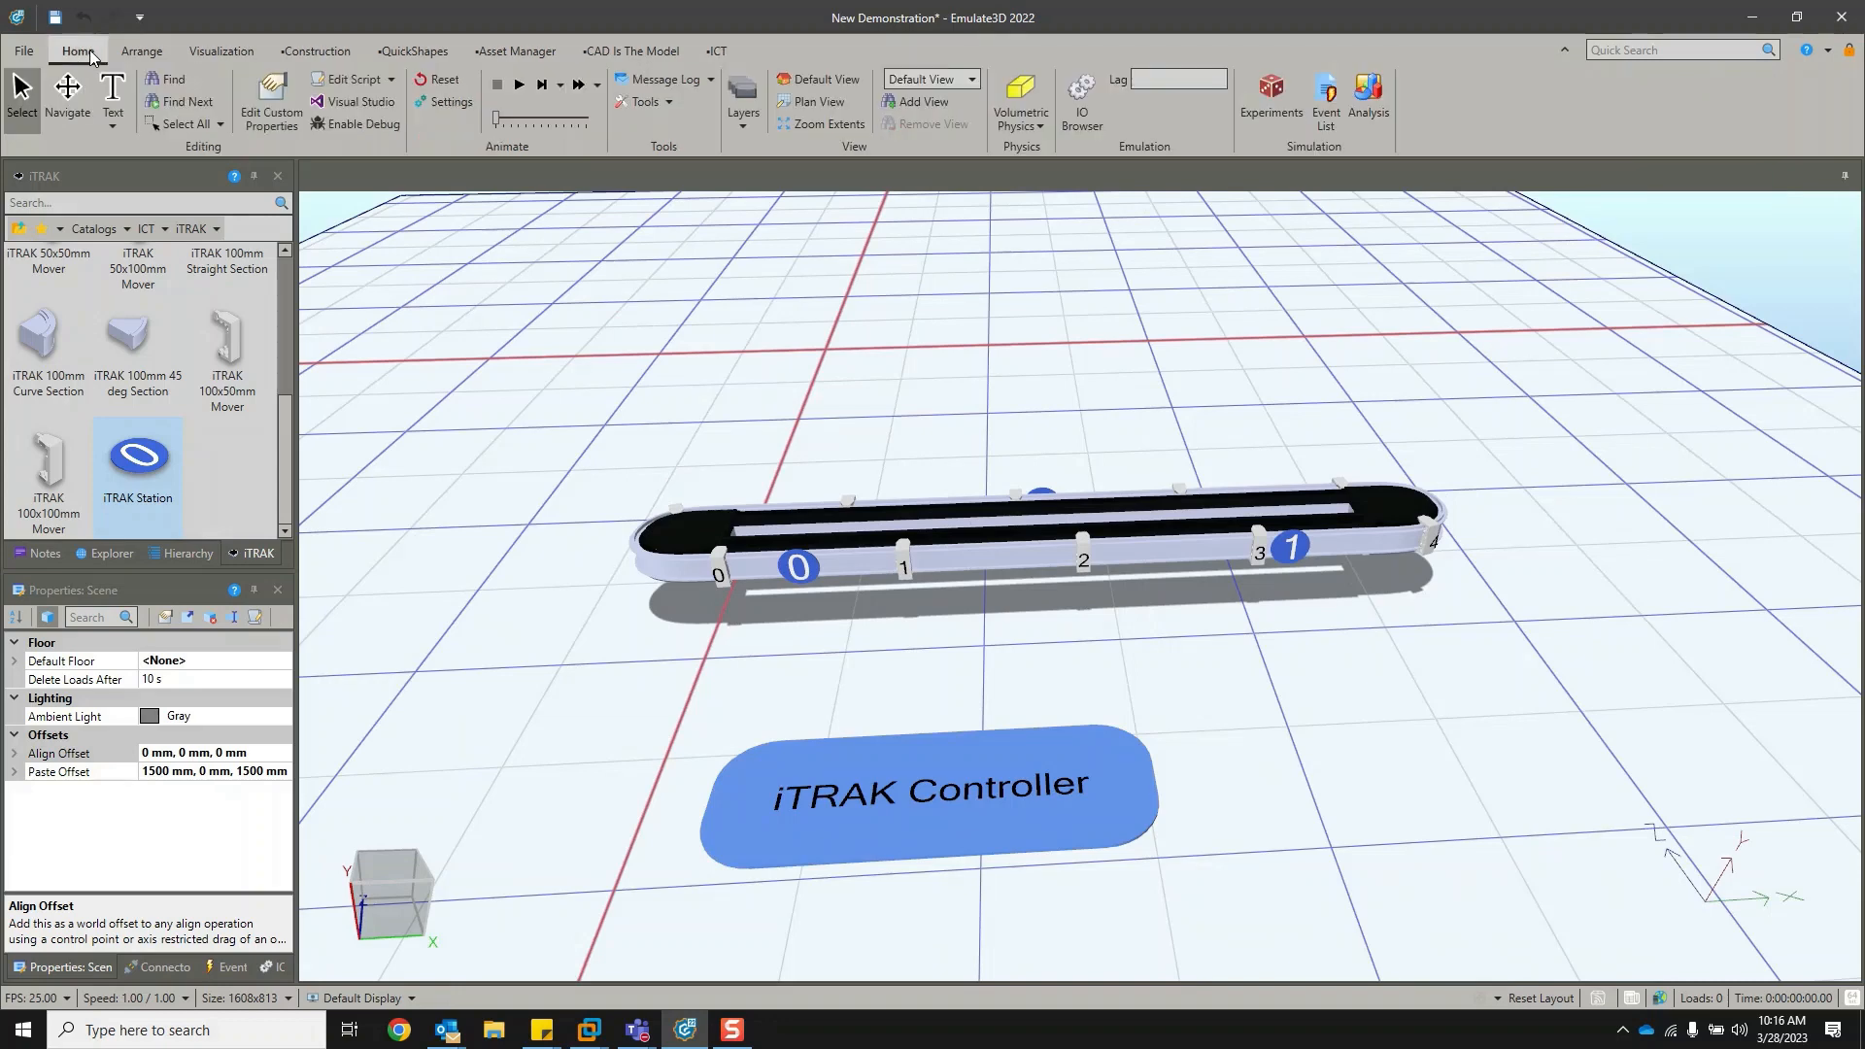
pyautogui.click(520, 86)
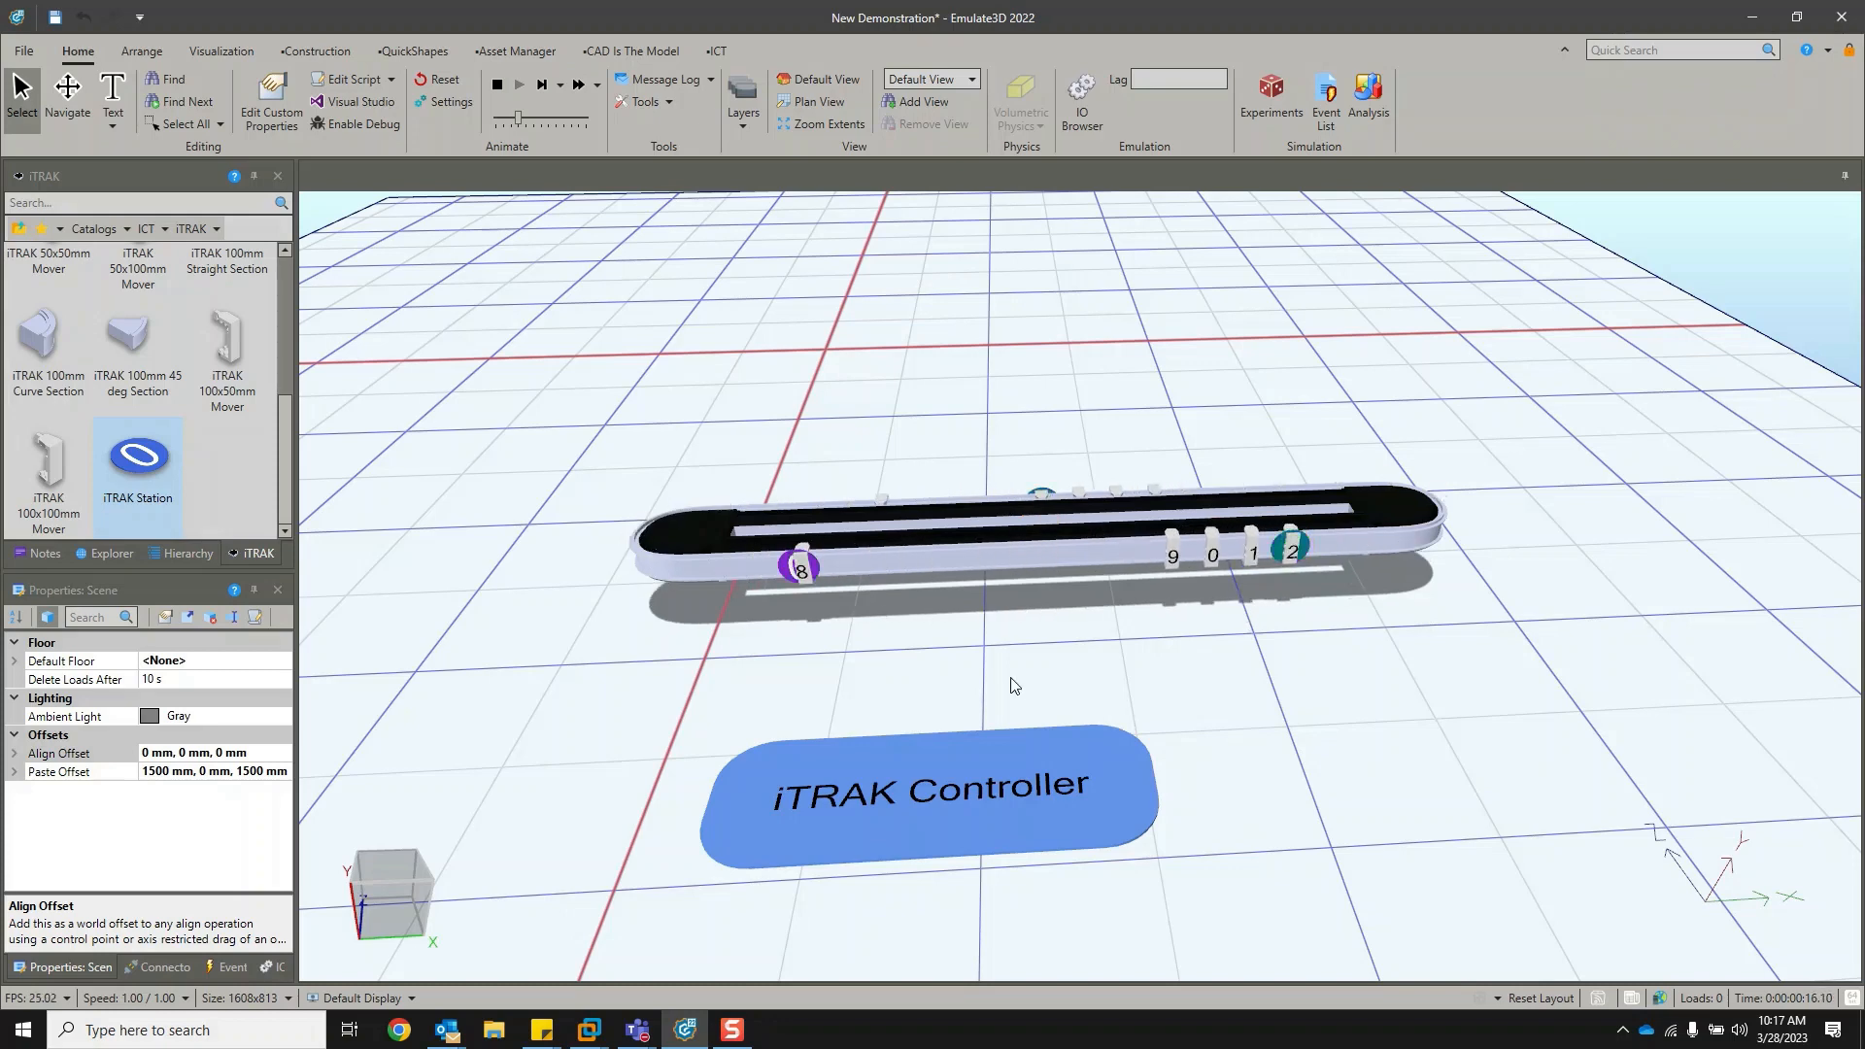
pyautogui.moveTo(1002, 661); pyautogui.dragTo(997, 614, button='middle')
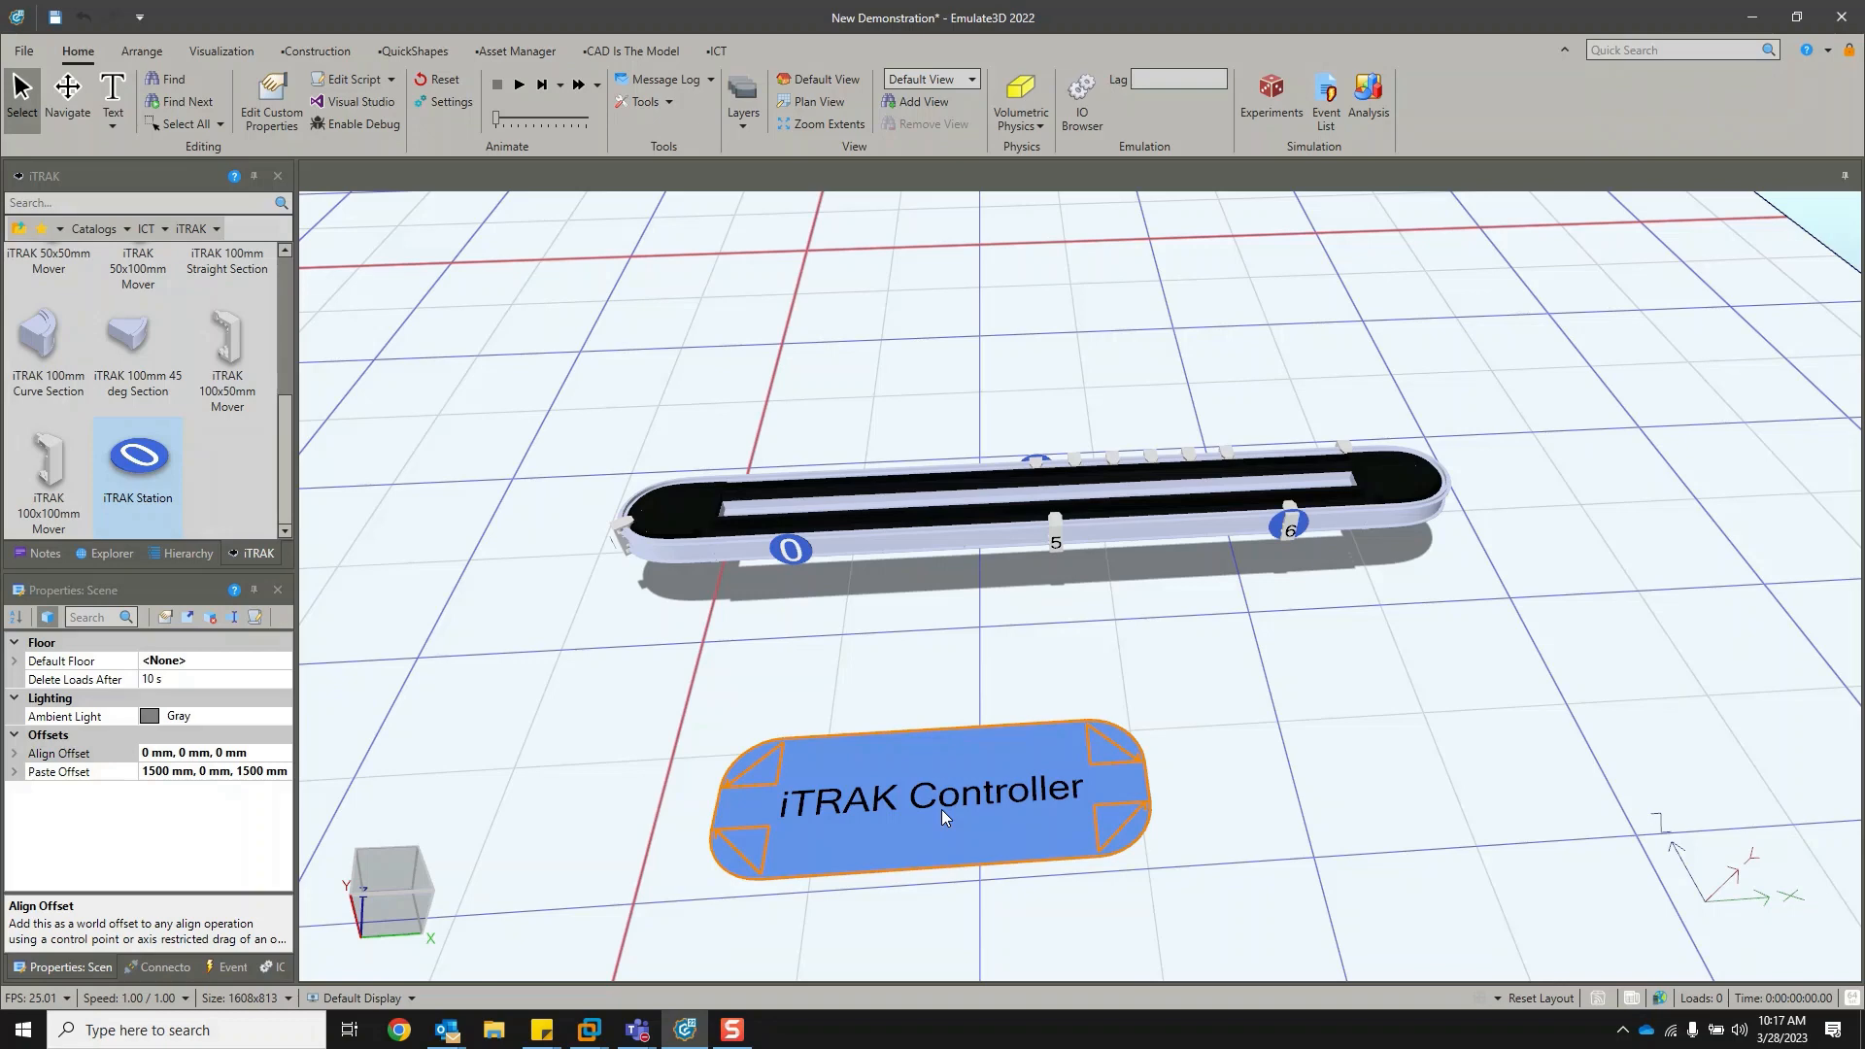
# Bring the empty floor beside the iTRAK track into view and open the MagneMotion parts catalog.
pyautogui.scroll(-3, 941, 808)
pyautogui.scroll(-2, 938, 769)
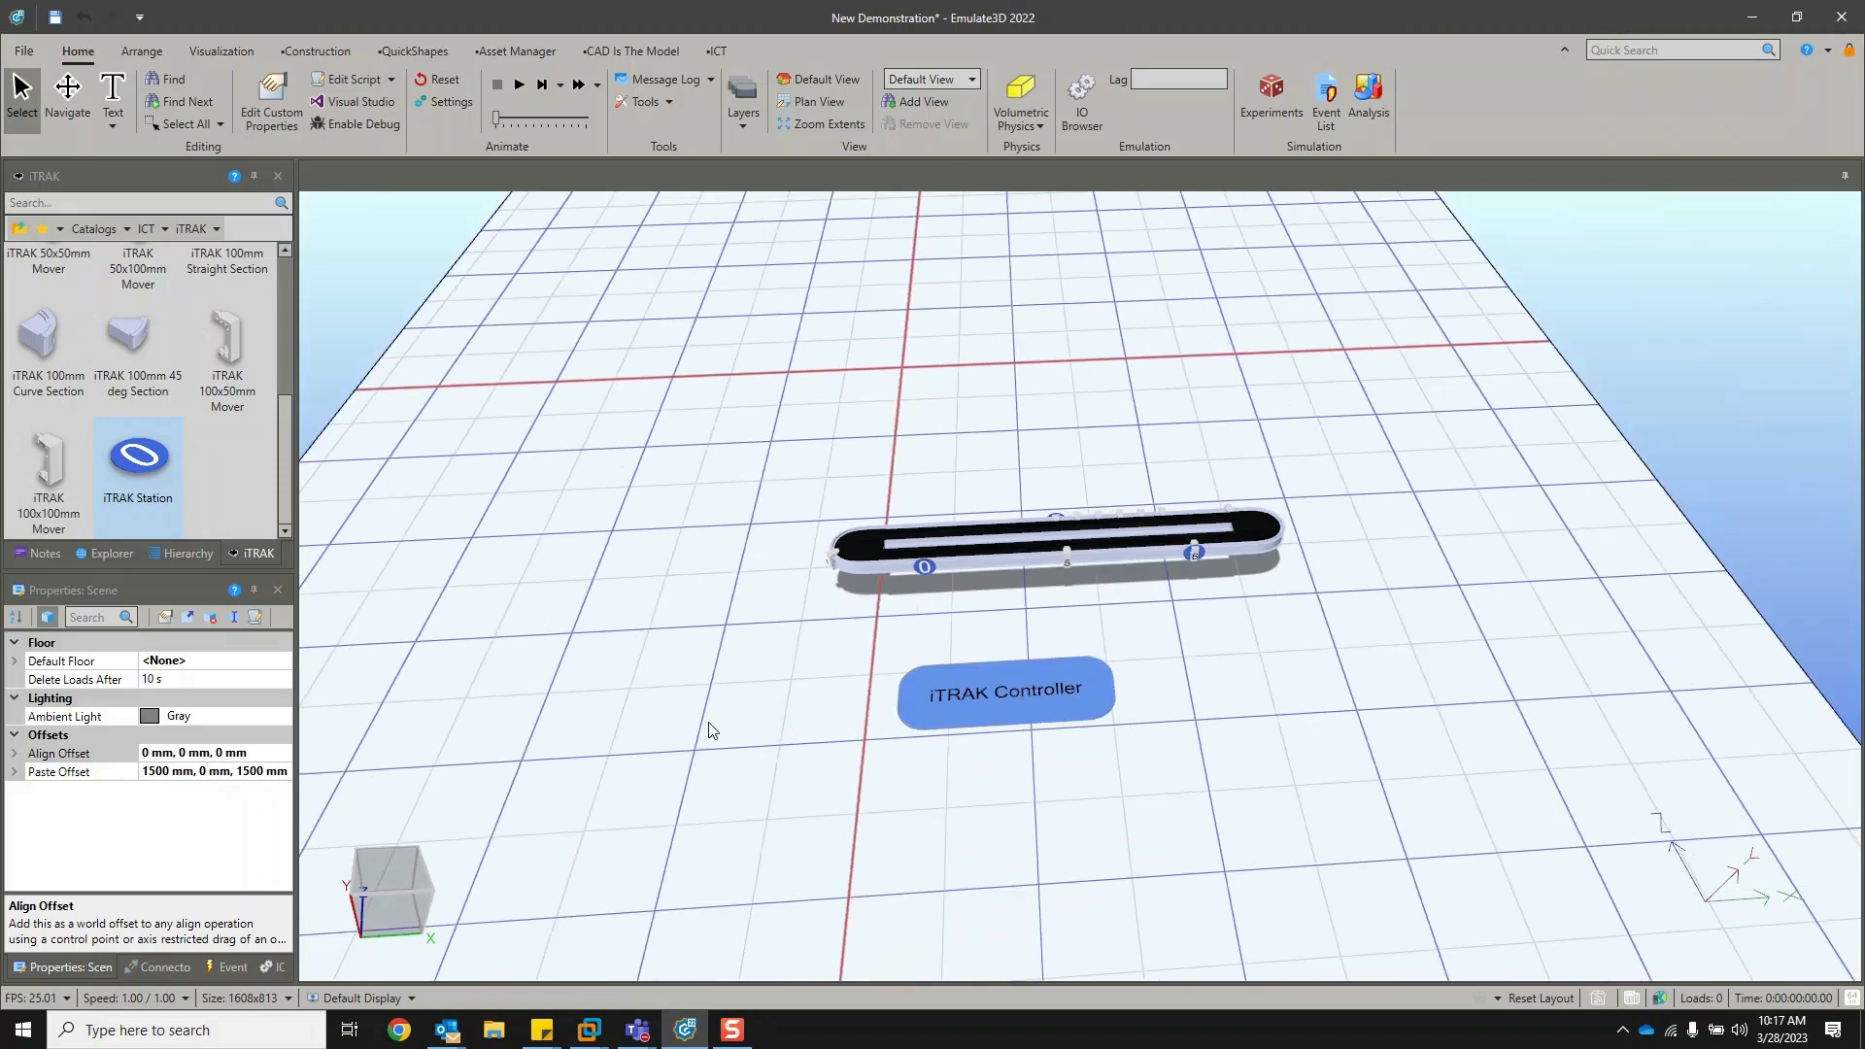
pyautogui.moveTo(708, 721); pyautogui.dragTo(1226, 736, button='middle')
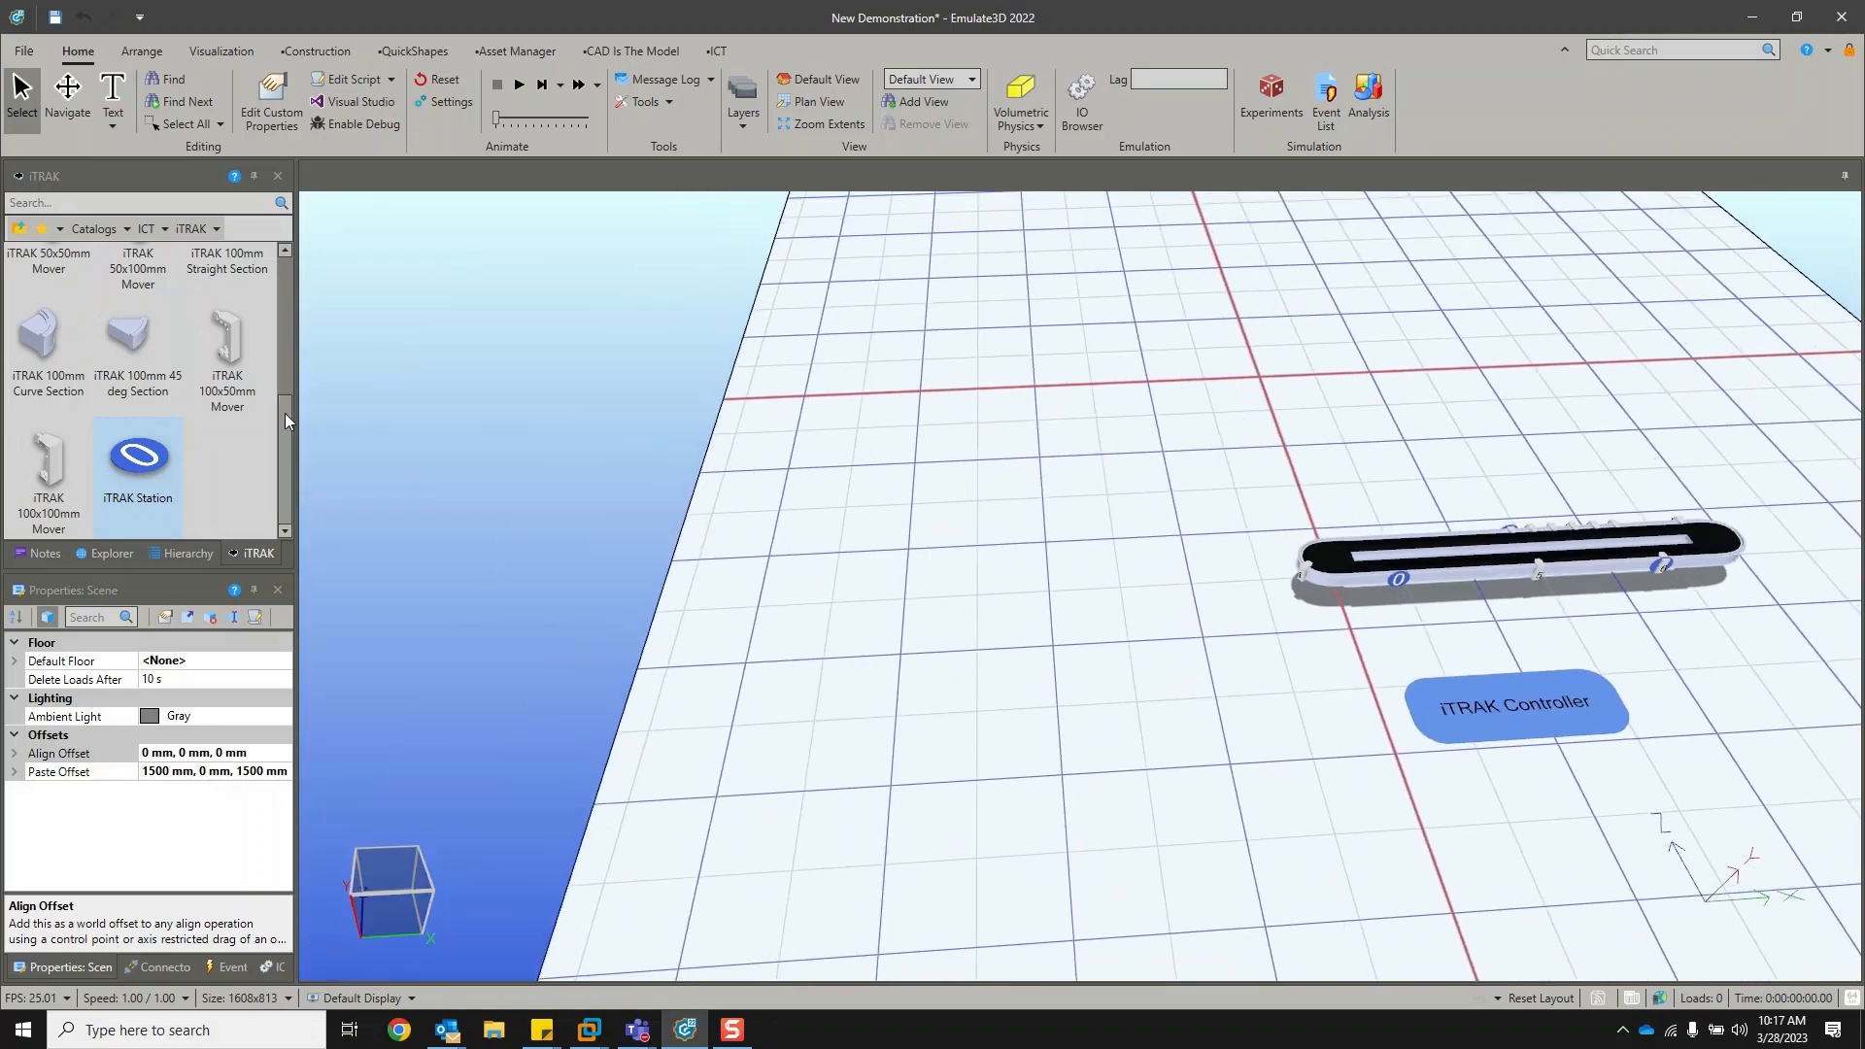
pyautogui.scroll(3, 136, 360)
pyautogui.click(14, 228)
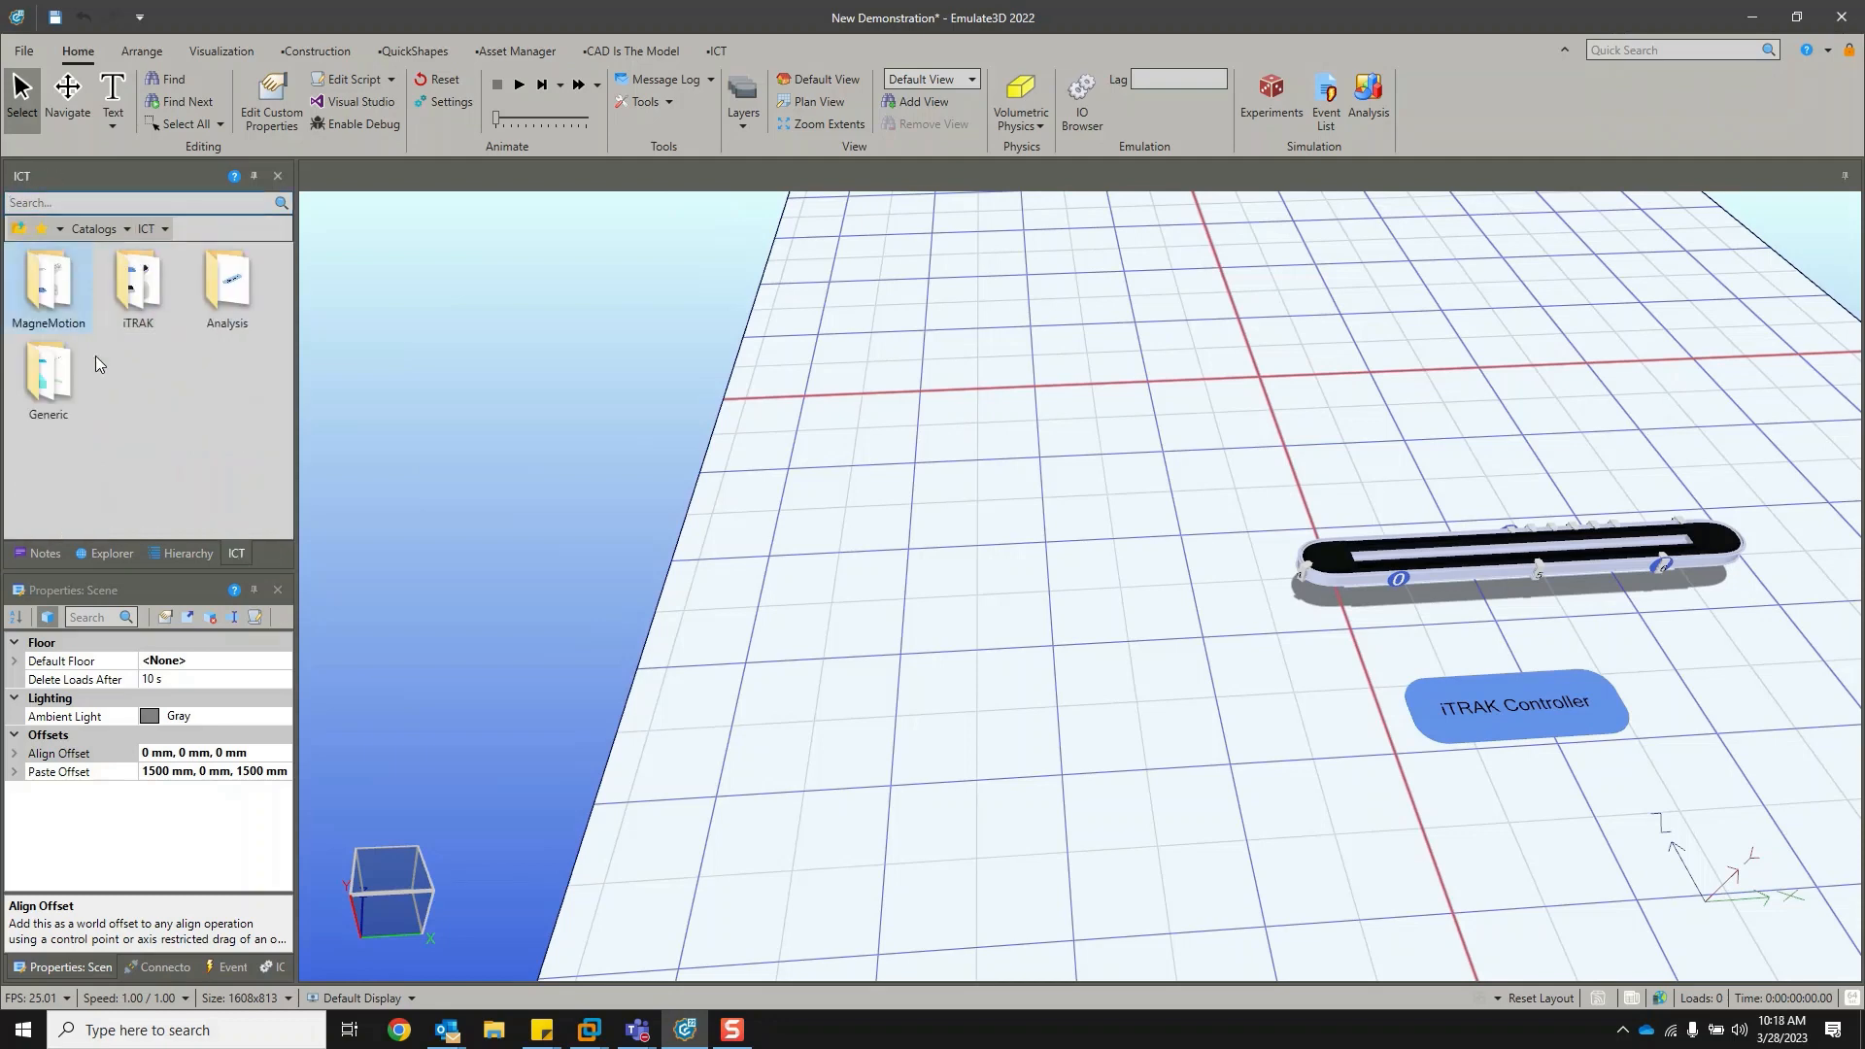
pyautogui.doubleClick(39, 284)
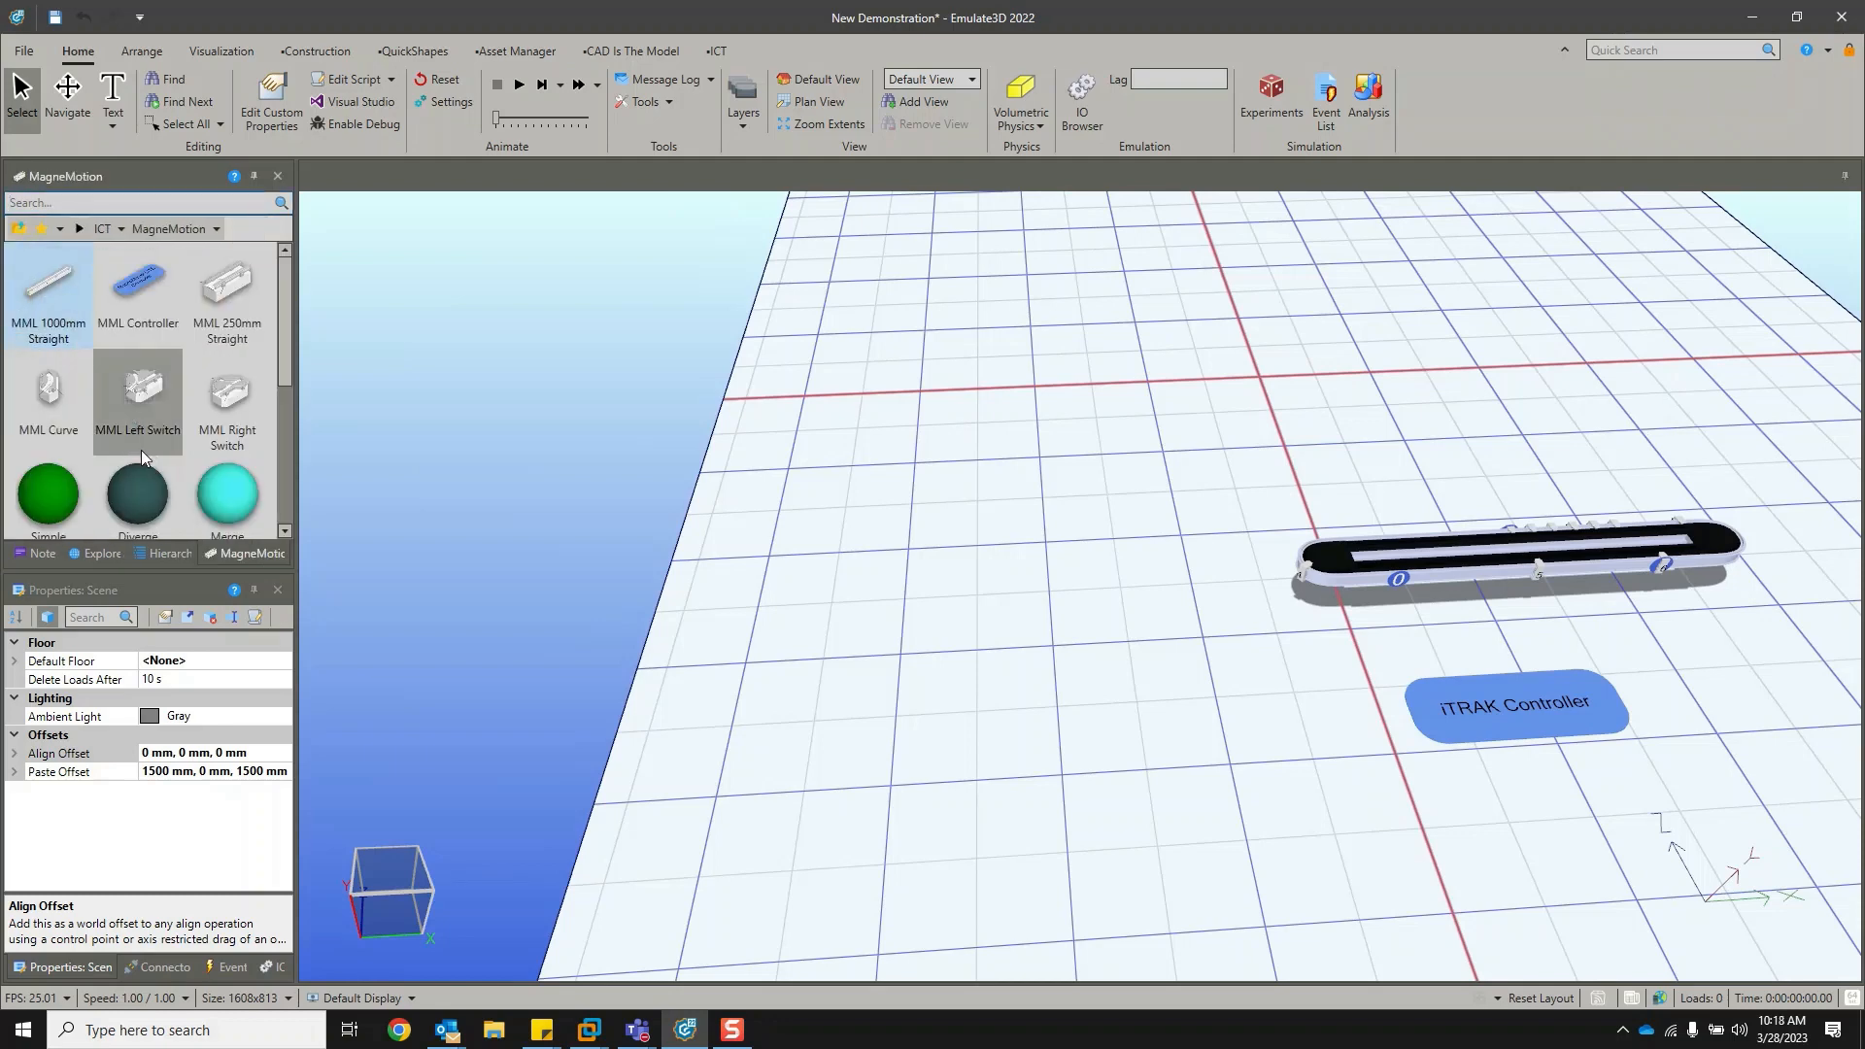
# Place an MML Controller on the empty floor beside the iTRAK system, at about X -5693 mm, Z -3850 mm.
pyautogui.moveTo(187, 340); pyautogui.dragTo(502, 724)
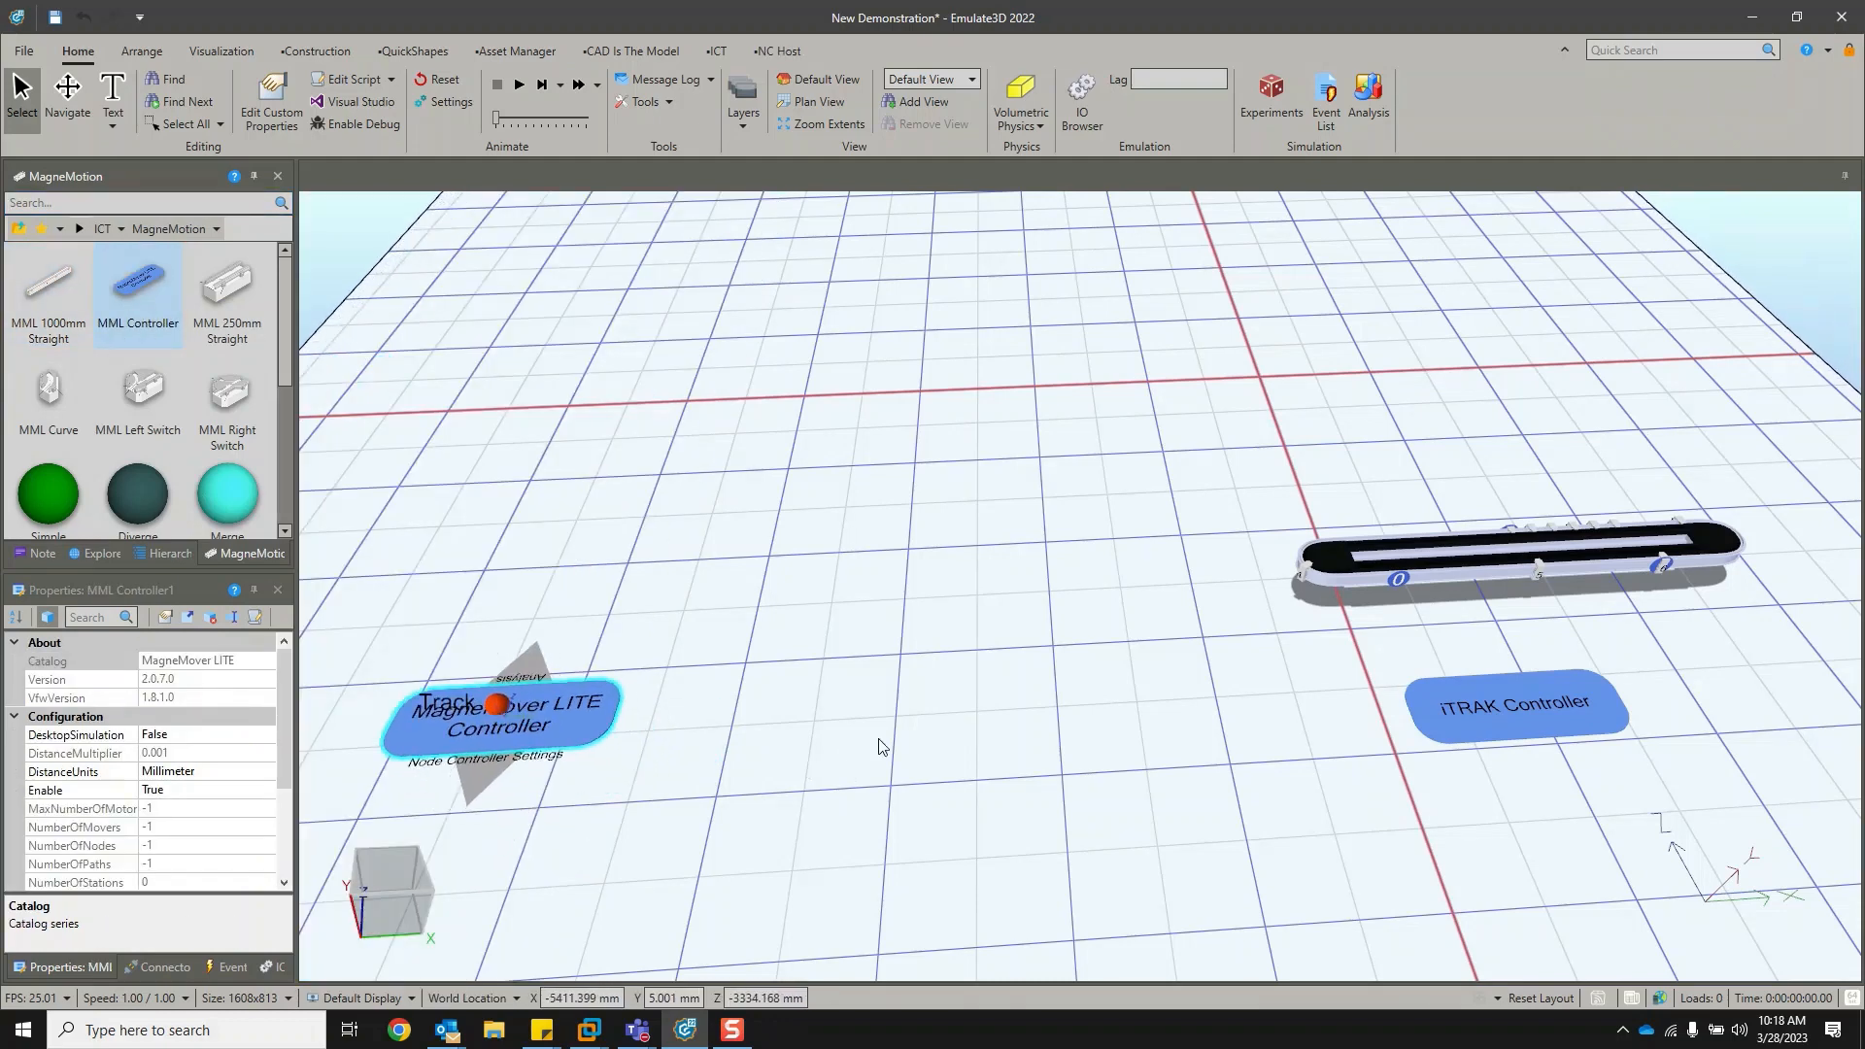
pyautogui.moveTo(880, 739); pyautogui.dragTo(1092, 686, button='middle')
pyautogui.scroll(-2, 1085, 691)
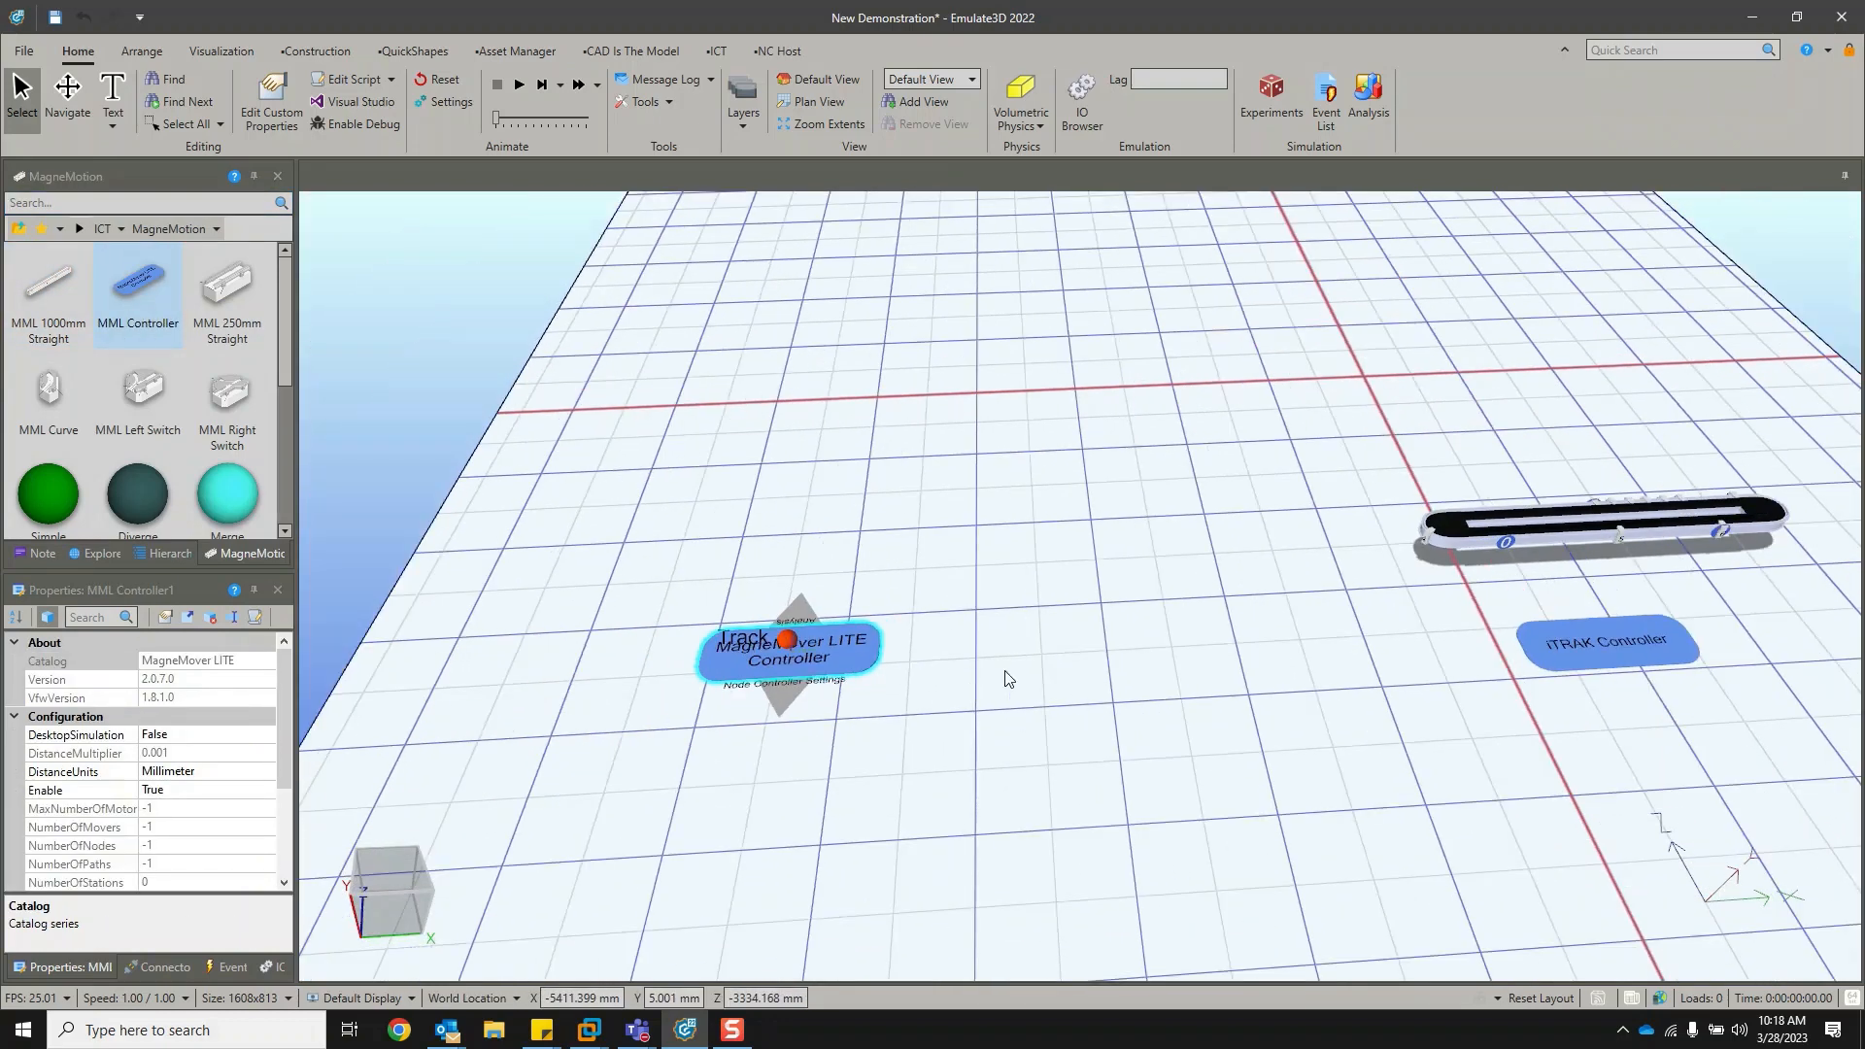
pyautogui.moveTo(833, 661); pyautogui.dragTo(789, 713)
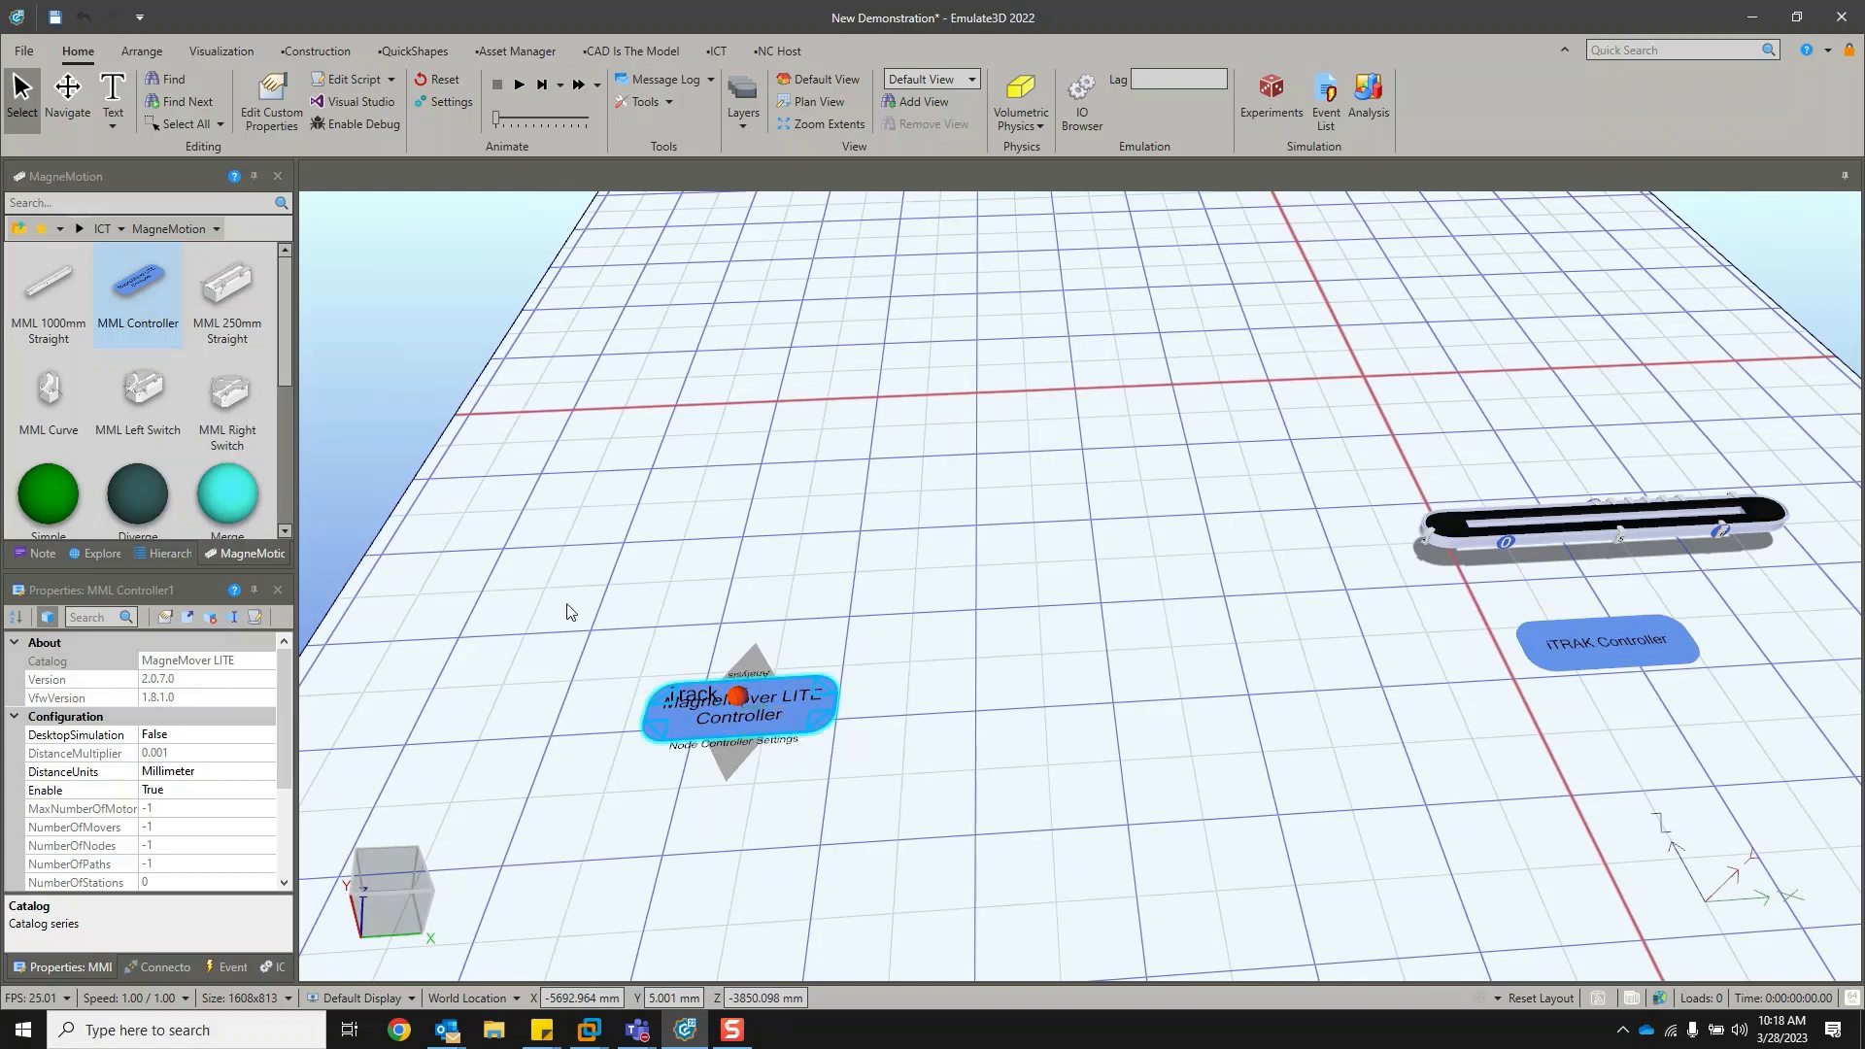
# Attach the MML Global Settings, Path Settings and Node Settings blocks in a stack below the MagneMover LITE controller.
pyautogui.scroll(-3, 218, 452)
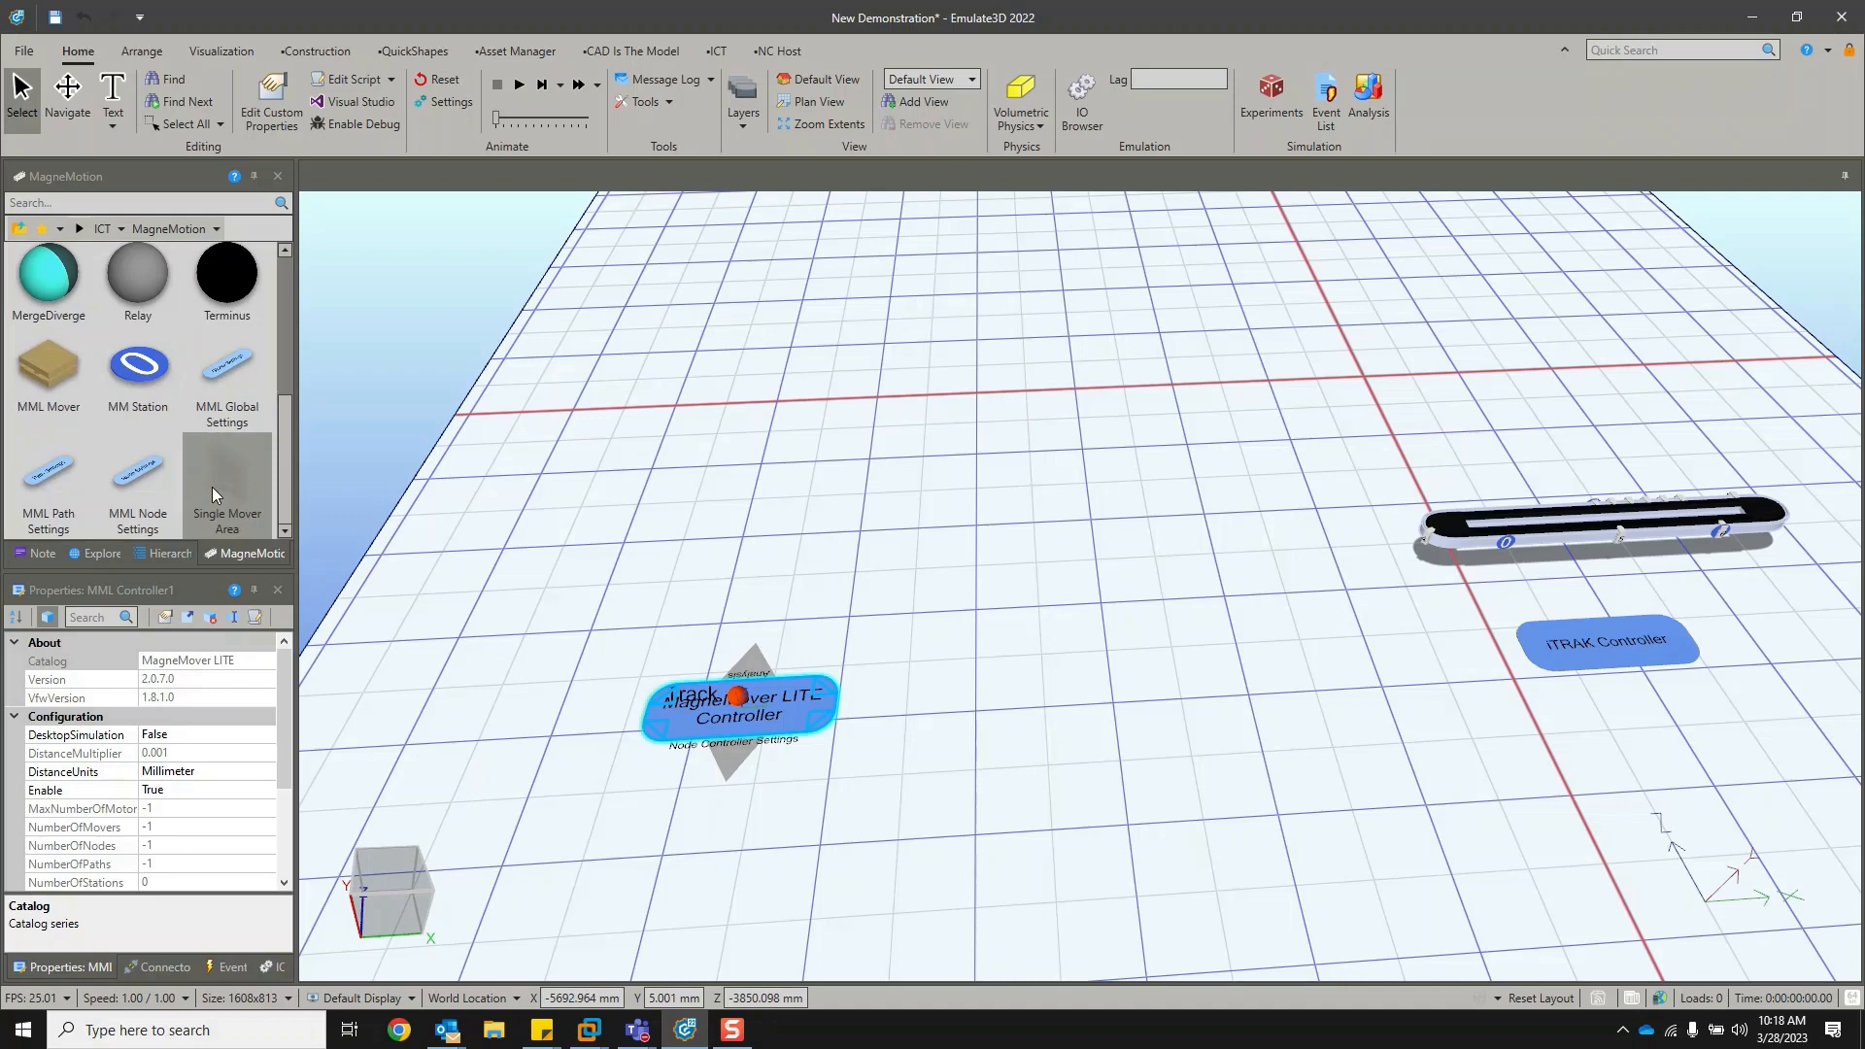
pyautogui.moveTo(254, 370); pyautogui.dragTo(712, 777)
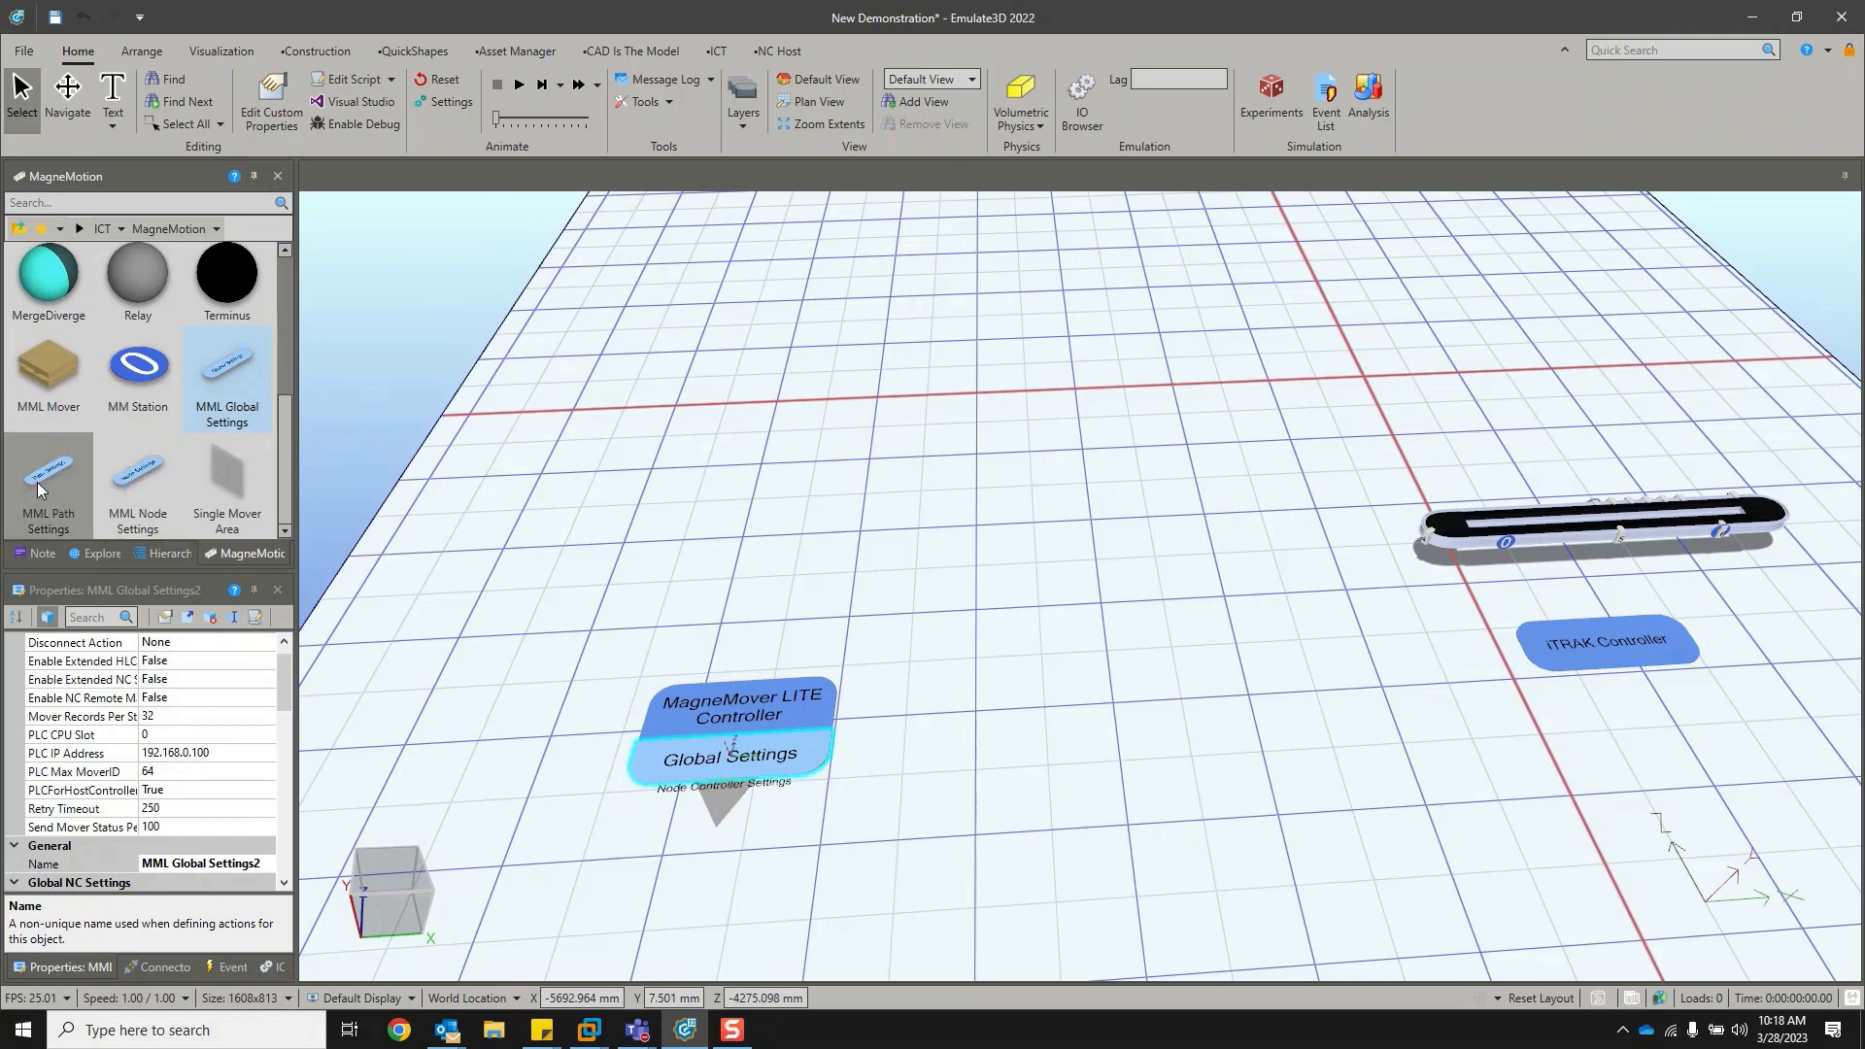
pyautogui.moveTo(41, 489); pyautogui.dragTo(724, 802)
pyautogui.moveTo(146, 486); pyautogui.dragTo(721, 853)
pyautogui.click(886, 777)
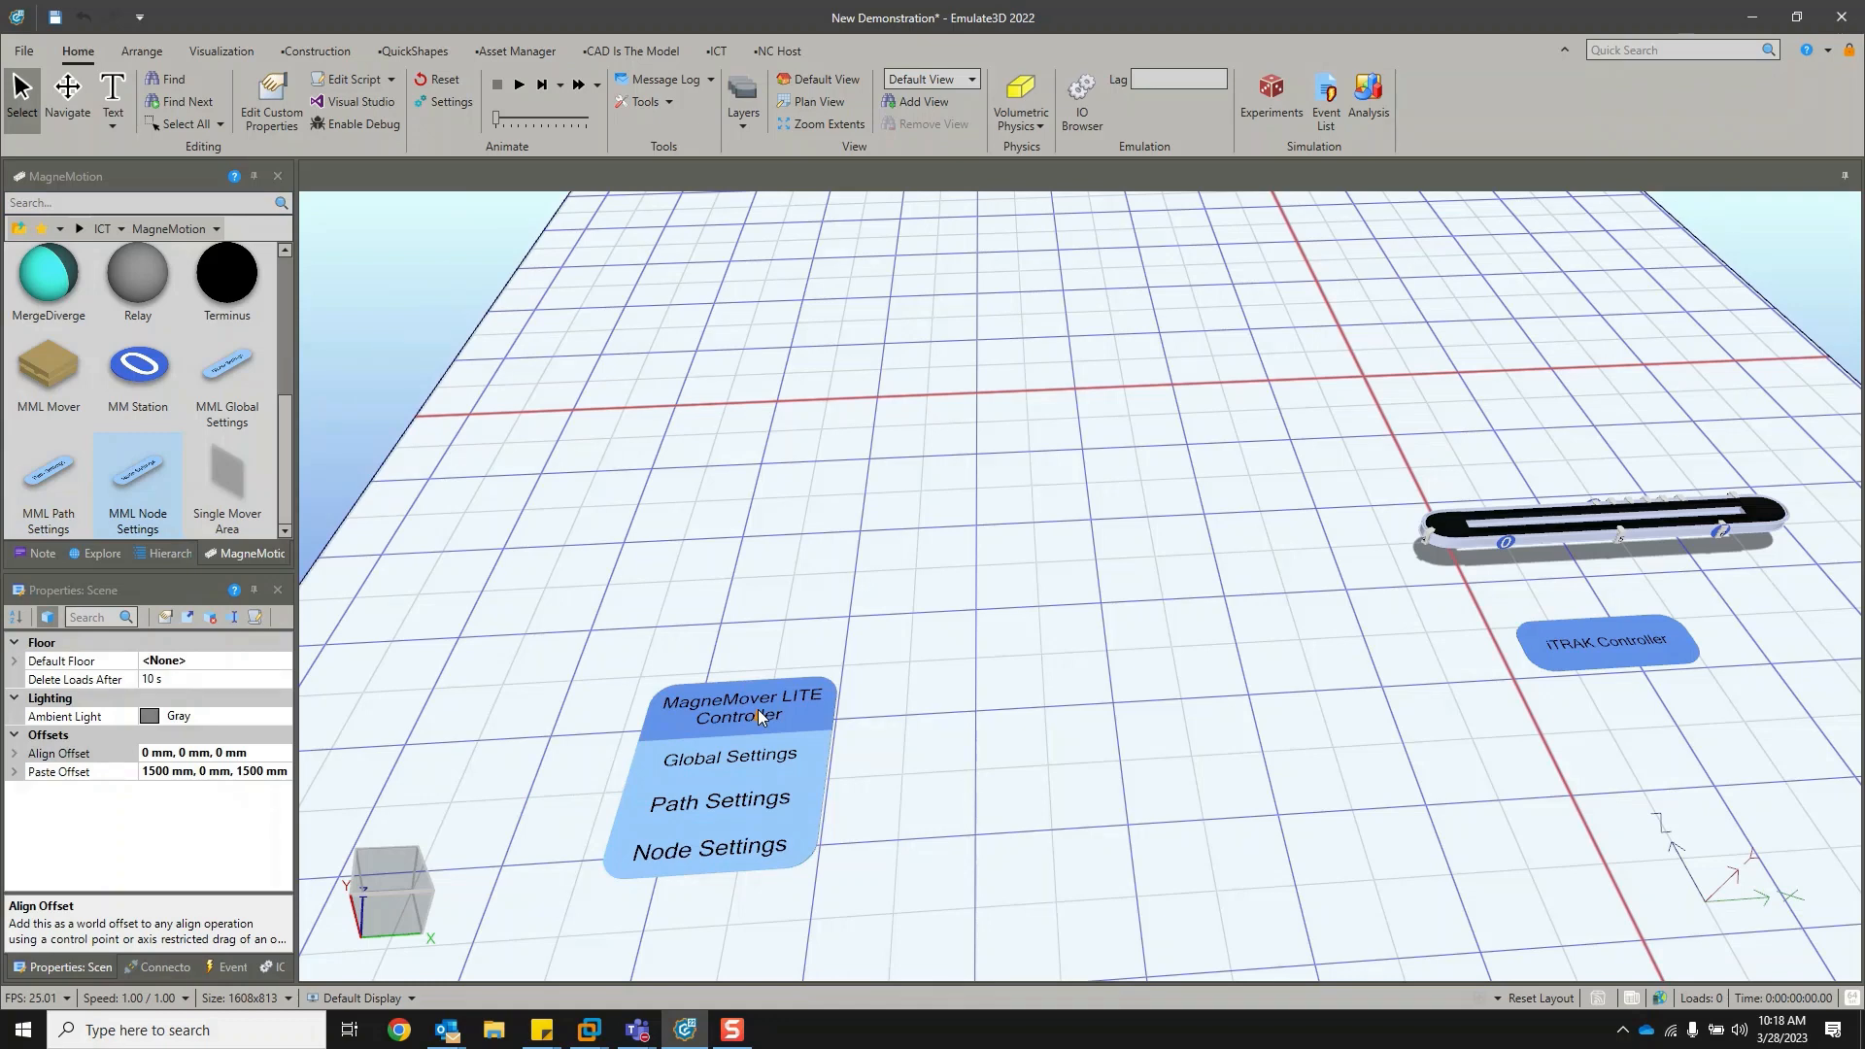
# Lay a straight MML track behind the MagneMover controller from a 1000 mm straight, a 250 mm straight and four more 1000 mm straights.
pyautogui.scroll(-2, 758, 709)
pyautogui.moveTo(1083, 719); pyautogui.dragTo(1244, 736)
pyautogui.scroll(-2, 1243, 735)
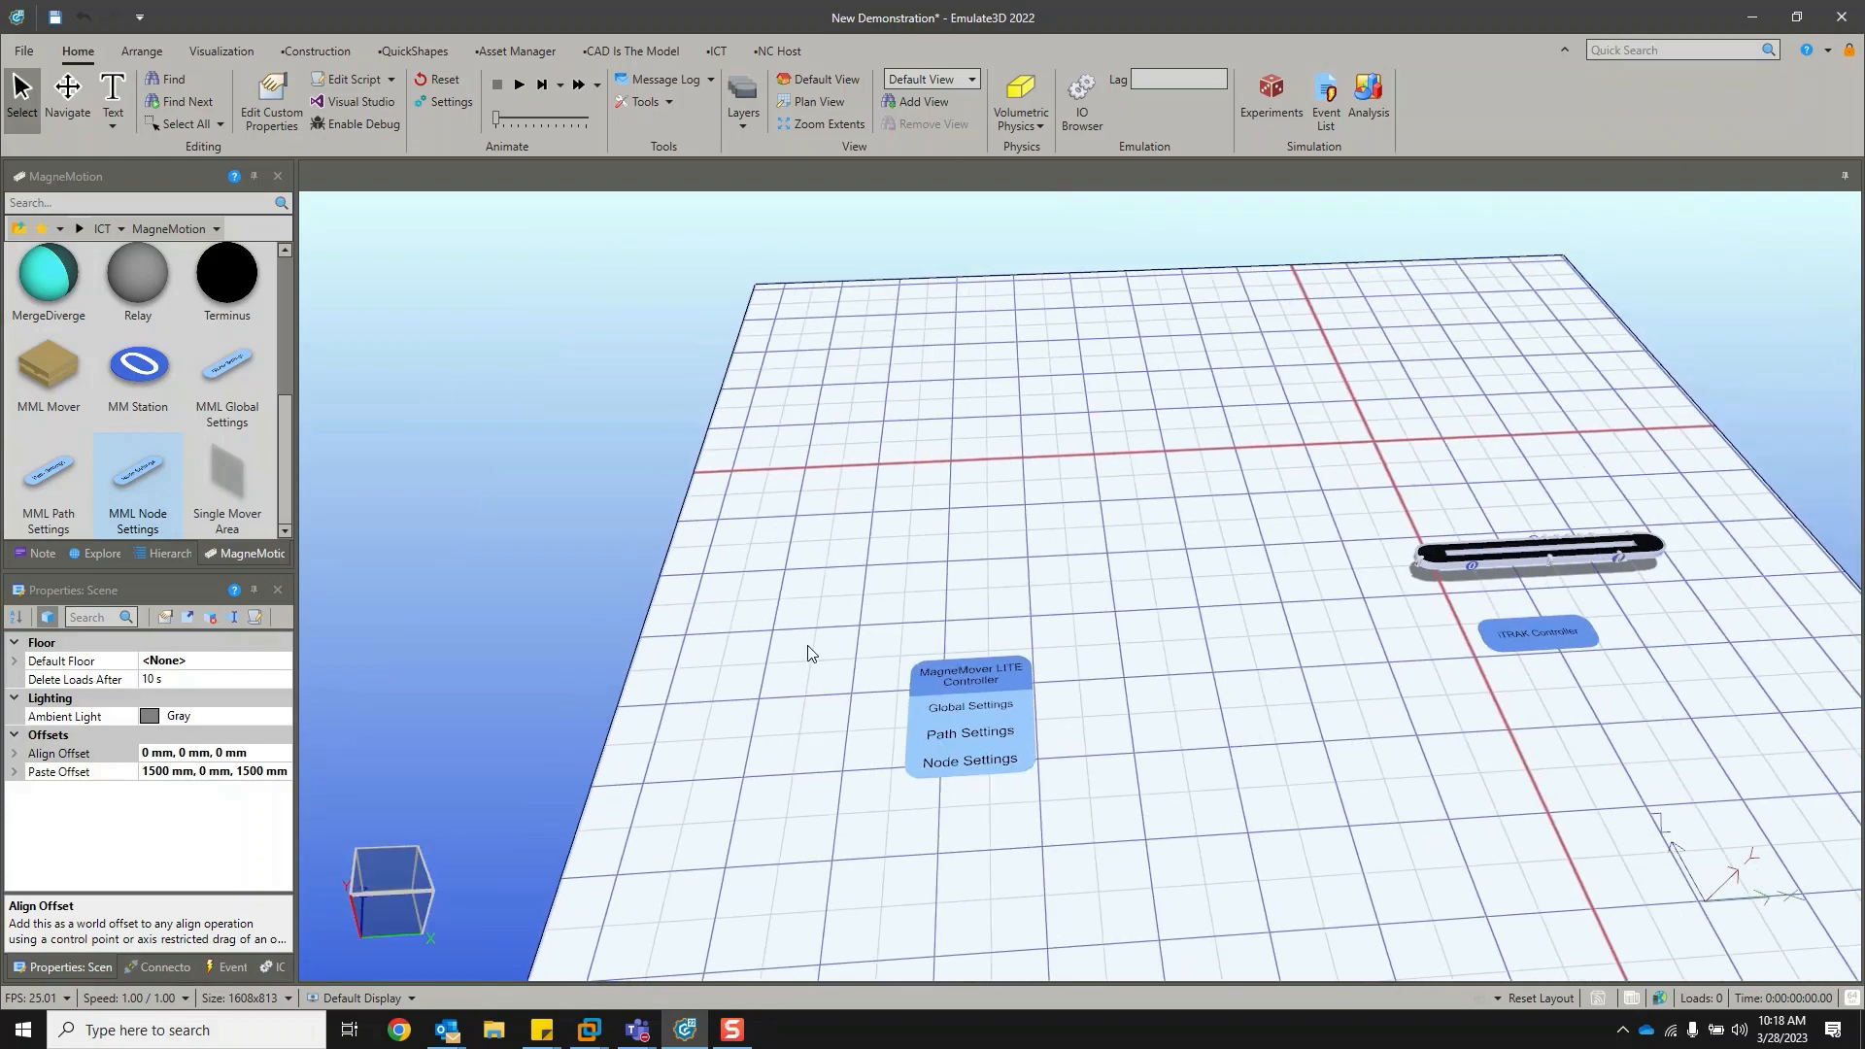
pyautogui.scroll(2, 811, 654)
pyautogui.scroll(3, 169, 395)
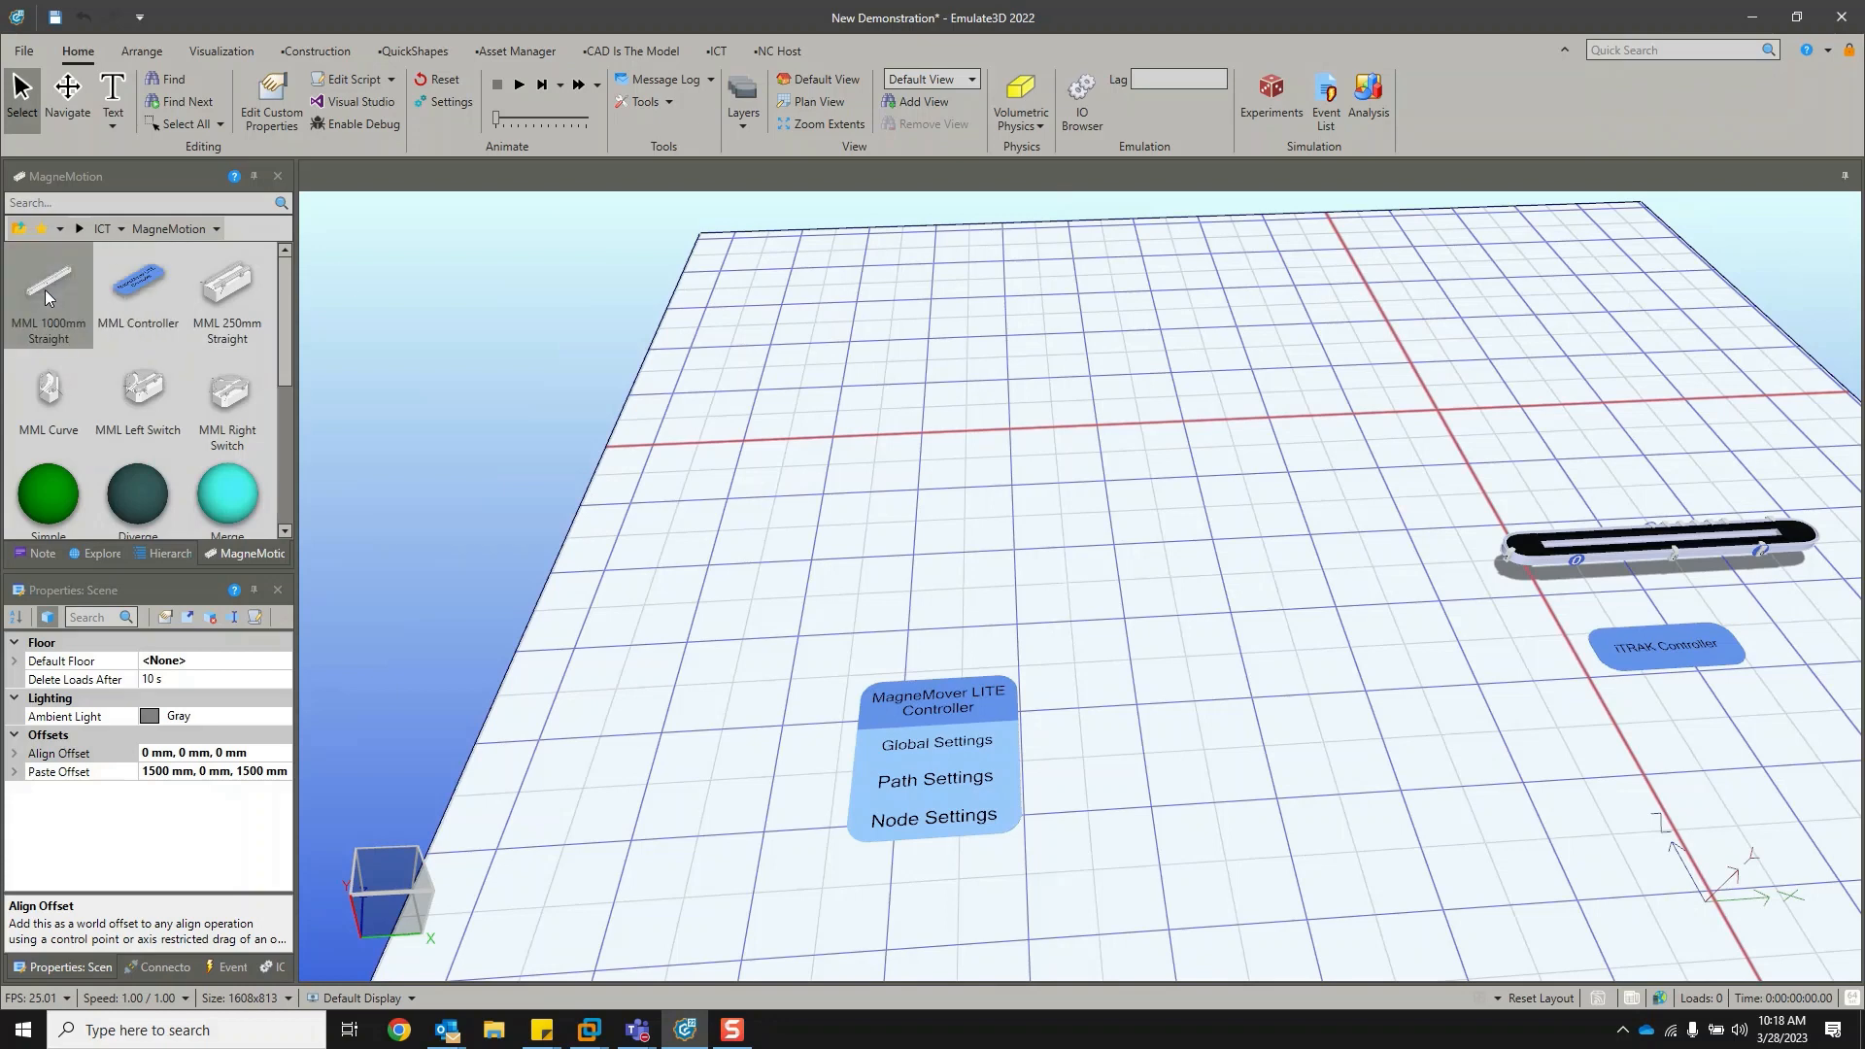
pyautogui.moveTo(38, 292); pyautogui.dragTo(790, 586)
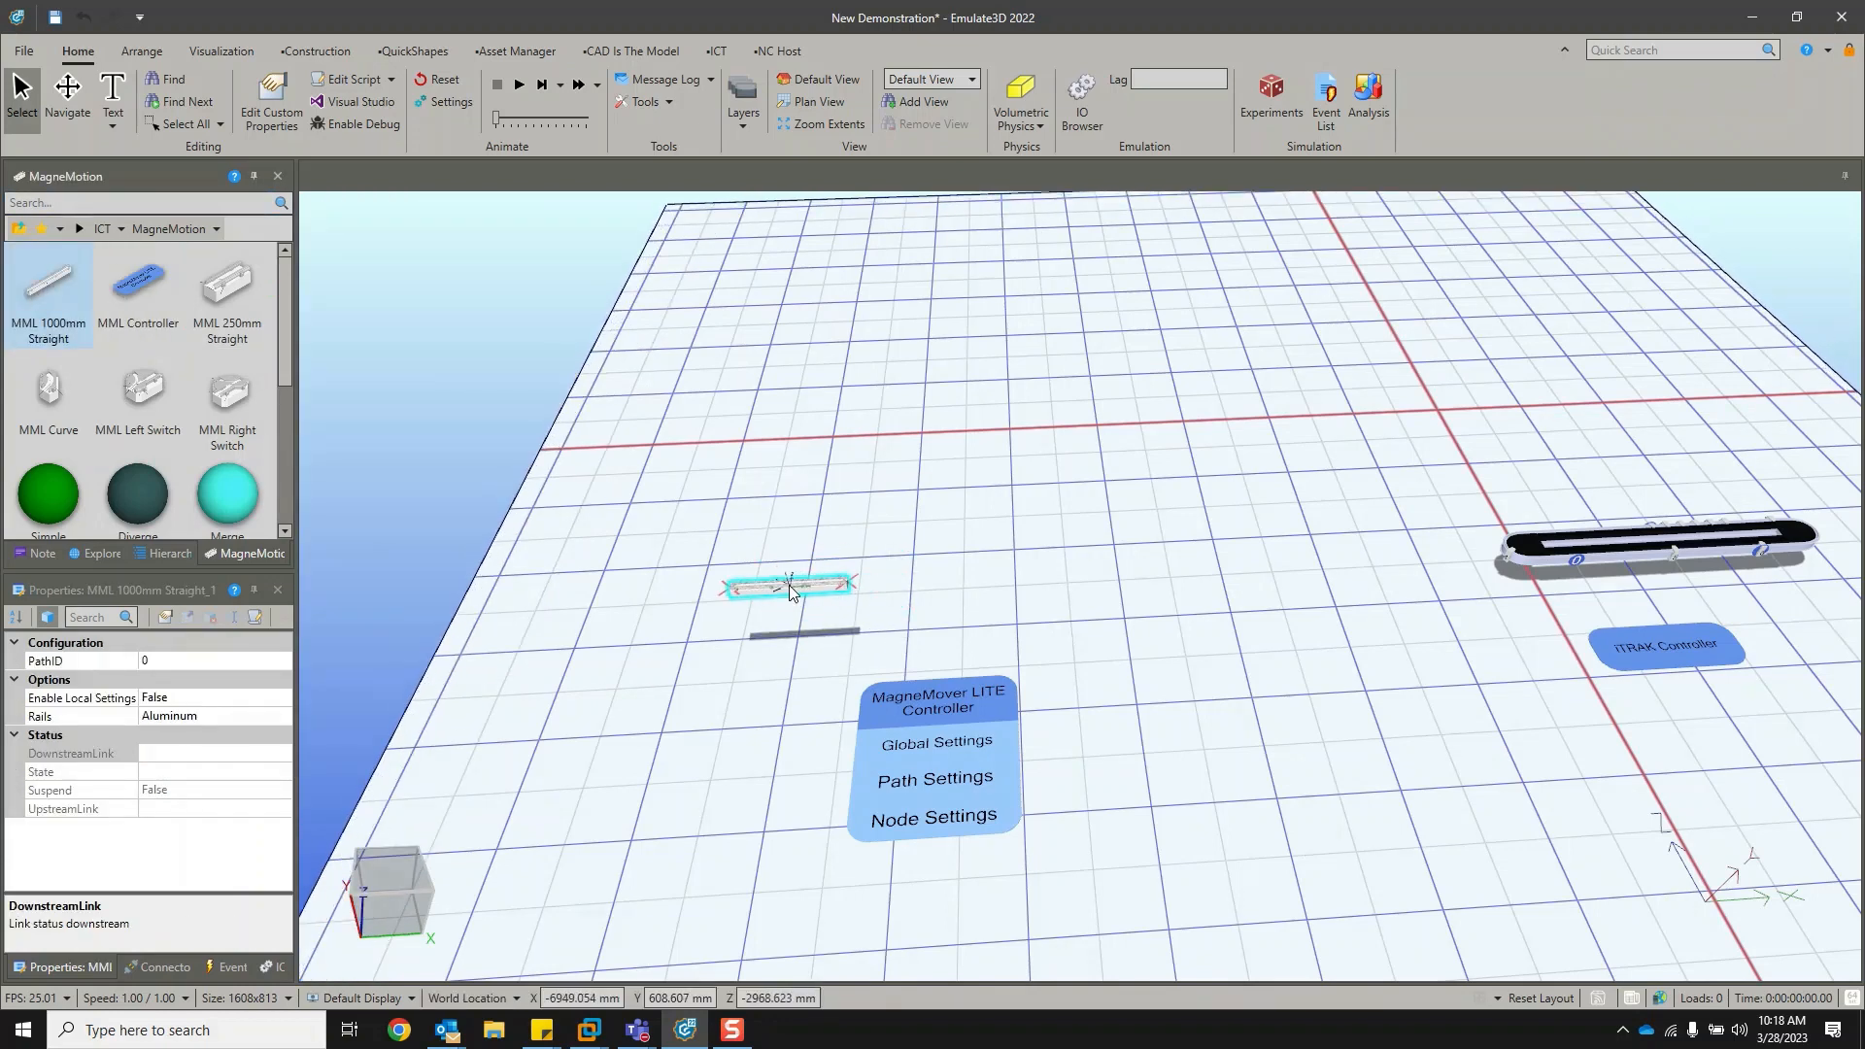
pyautogui.moveTo(218, 290); pyautogui.dragTo(863, 588)
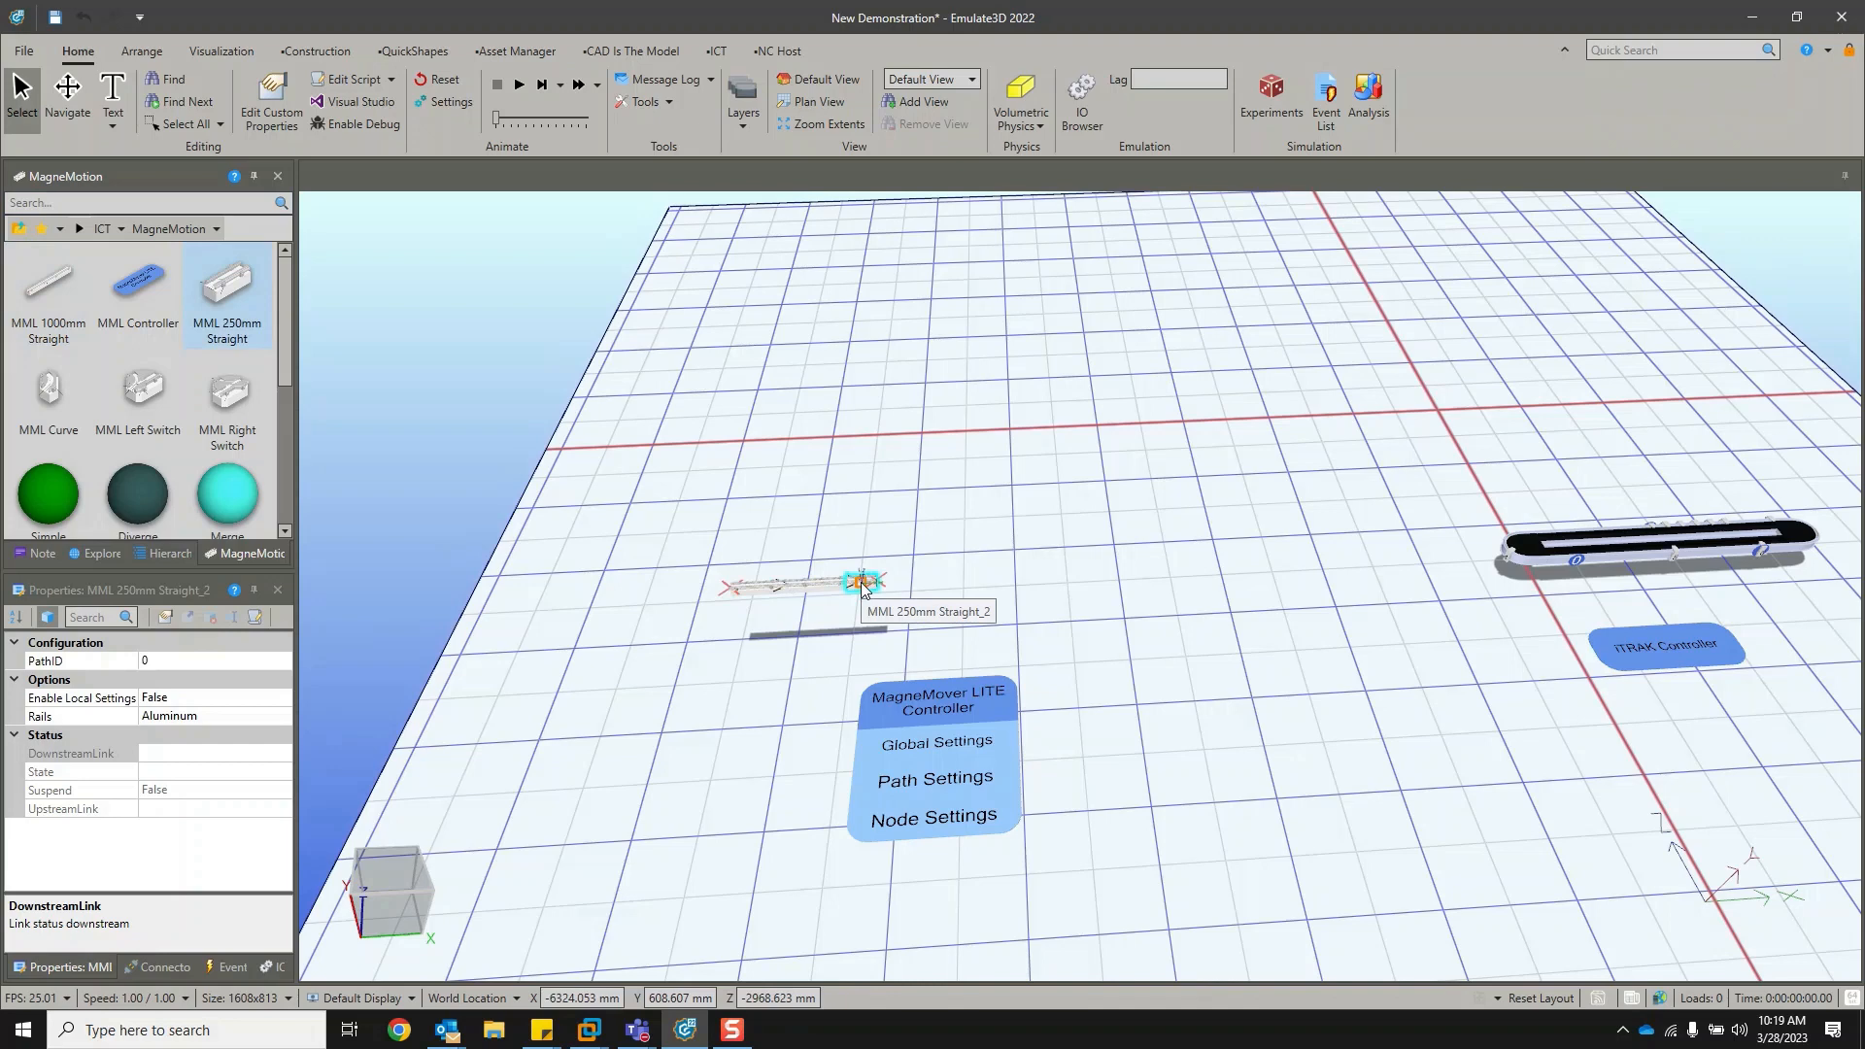
pyautogui.moveTo(48, 288); pyautogui.dragTo(1244, 558)
pyautogui.moveTo(1263, 634); pyautogui.dragTo(1159, 653, button='middle')
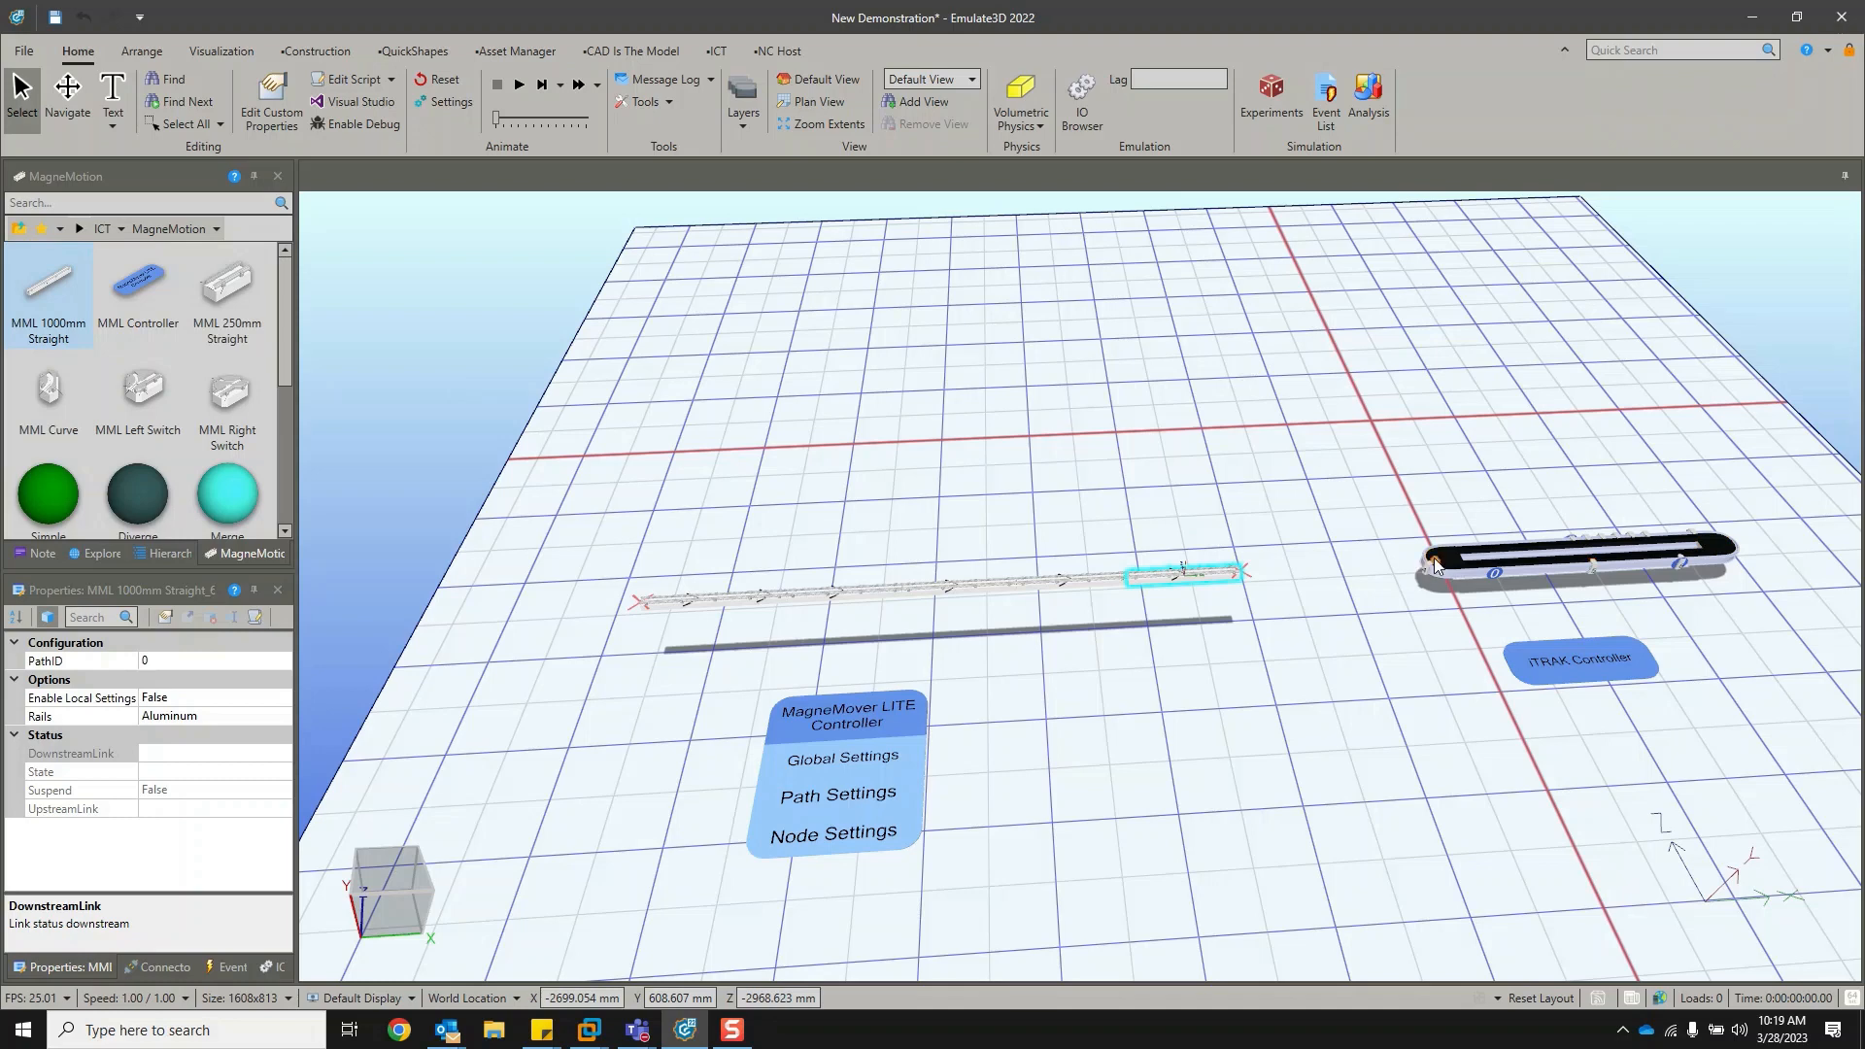
# Add an MML Curve to the end of the straight run nearest the iTRAK and extend it backward with two 250 mm straights.
pyautogui.moveTo(49, 393); pyautogui.dragTo(1238, 603)
pyautogui.scroll(6, 1208, 617)
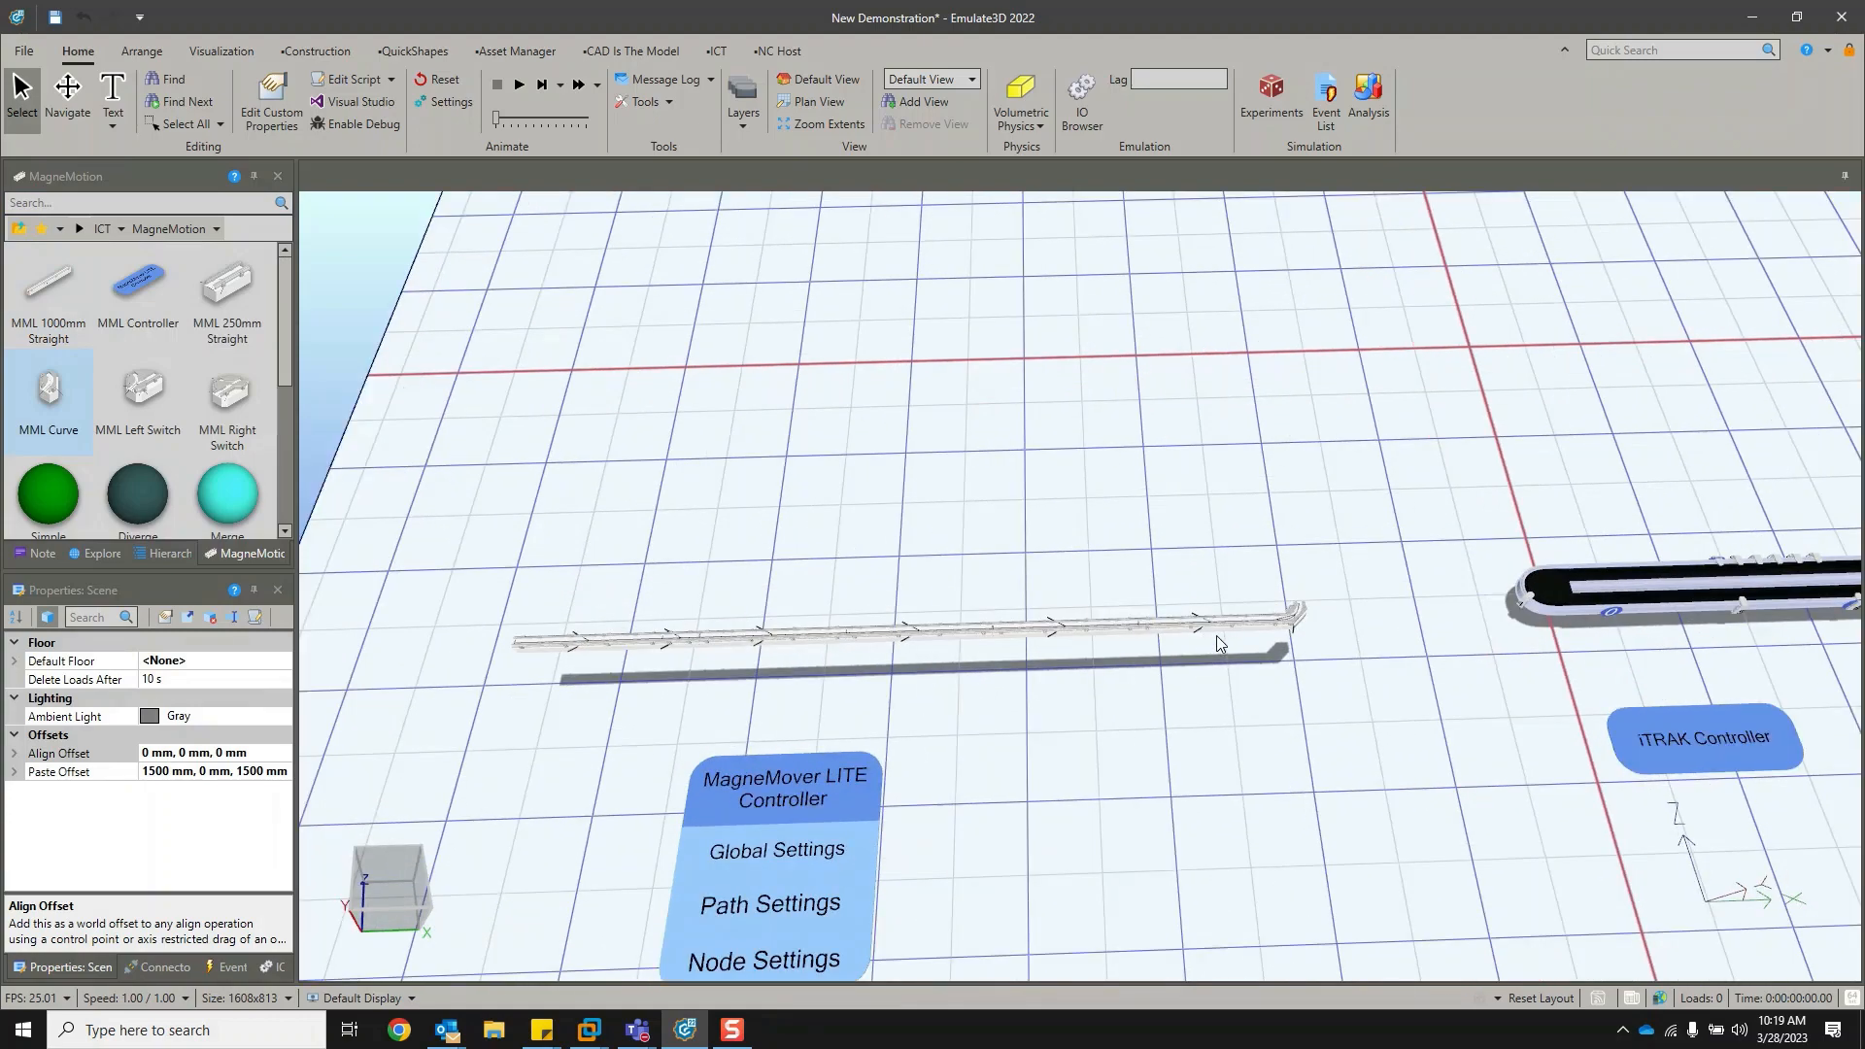
pyautogui.moveTo(1322, 577); pyautogui.dragTo(1179, 583, button='middle')
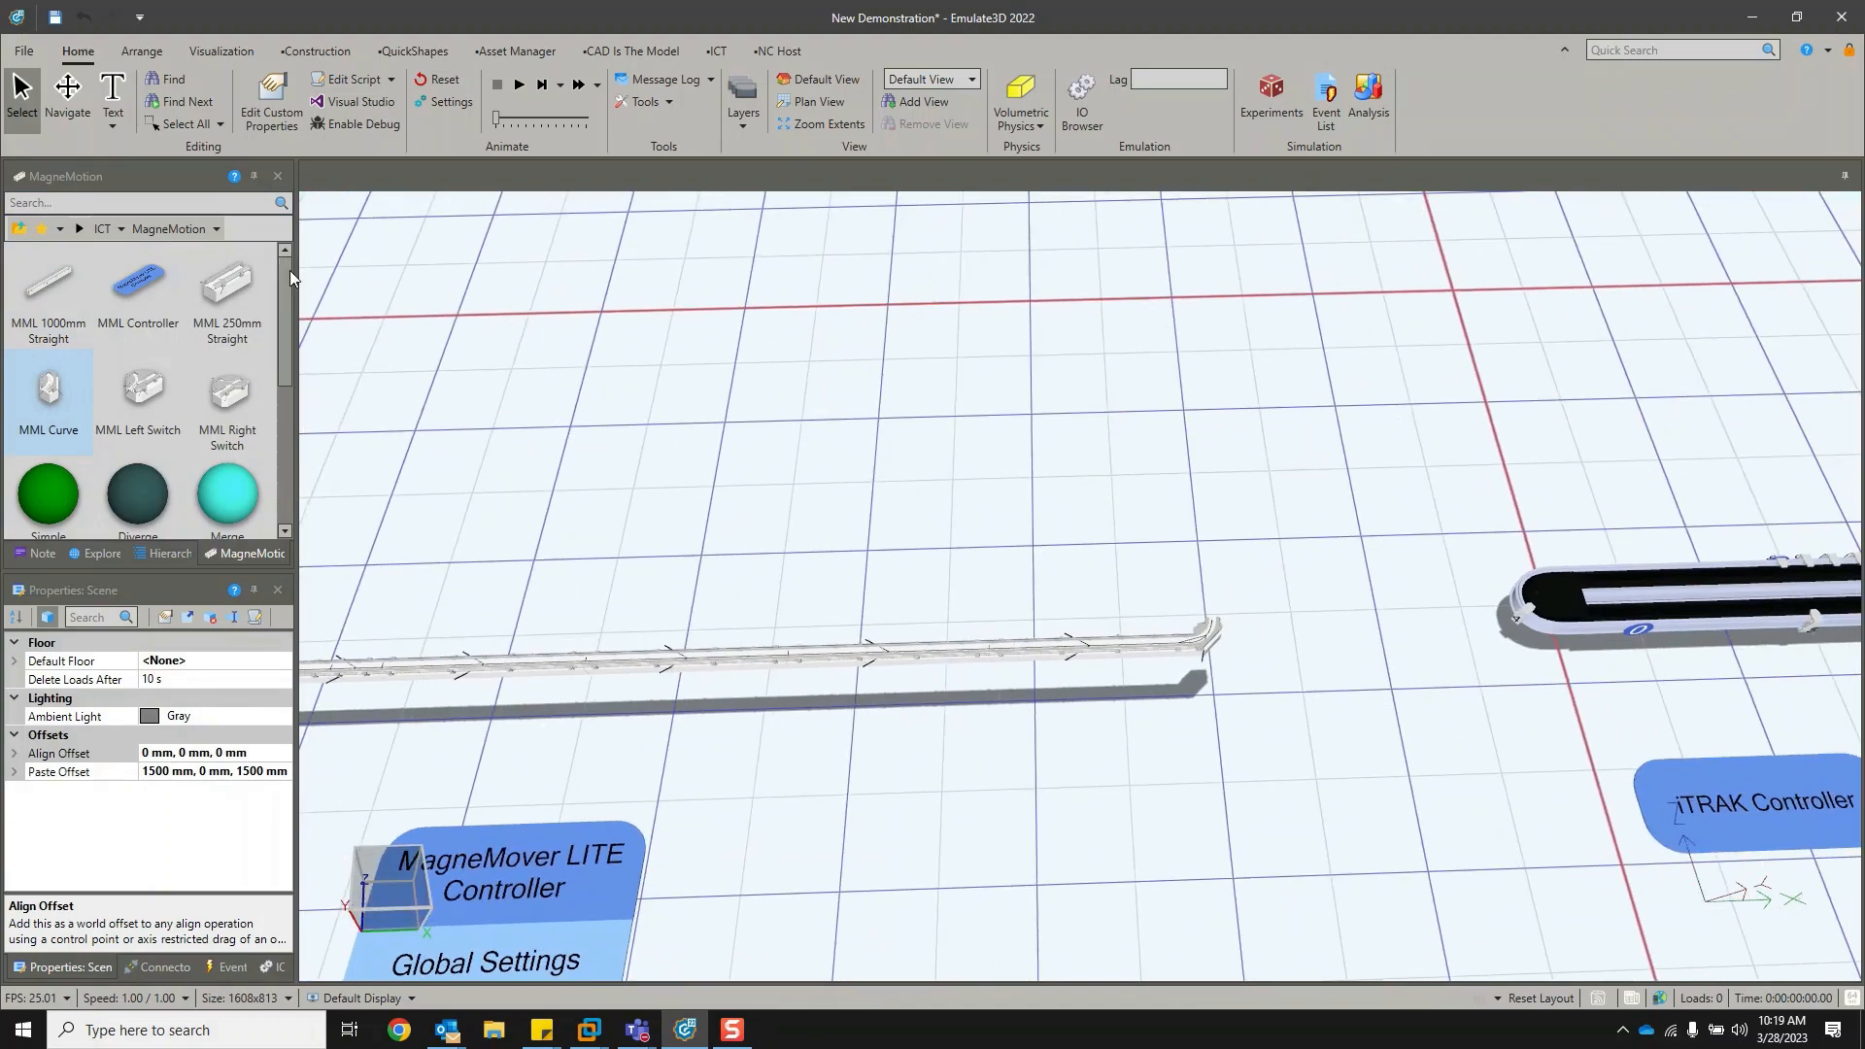
pyautogui.moveTo(228, 286); pyautogui.dragTo(1216, 587)
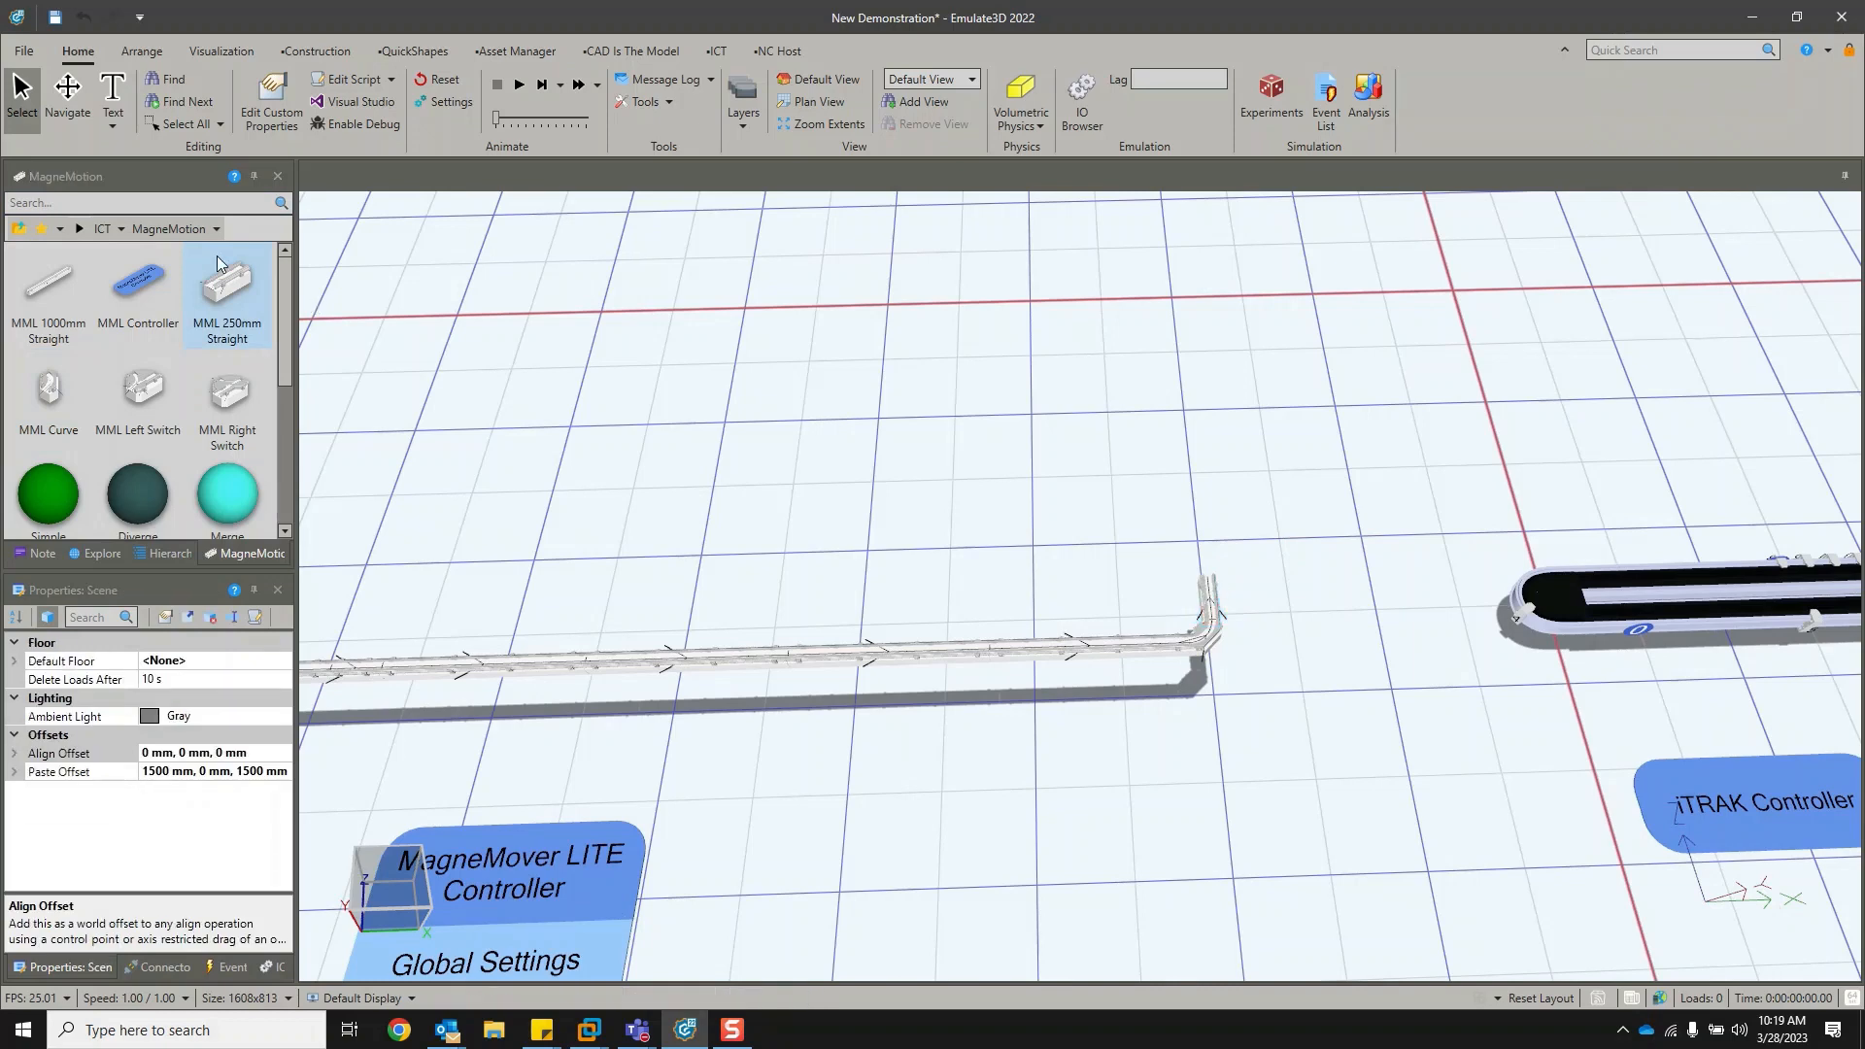
pyautogui.moveTo(228, 286); pyautogui.dragTo(1203, 558)
pyautogui.click(1361, 647)
# Turn the short side leg back parallel to the long run with a second MML Curve followed by a 250 mm straight.
pyautogui.moveTo(48, 393); pyautogui.dragTo(1196, 530)
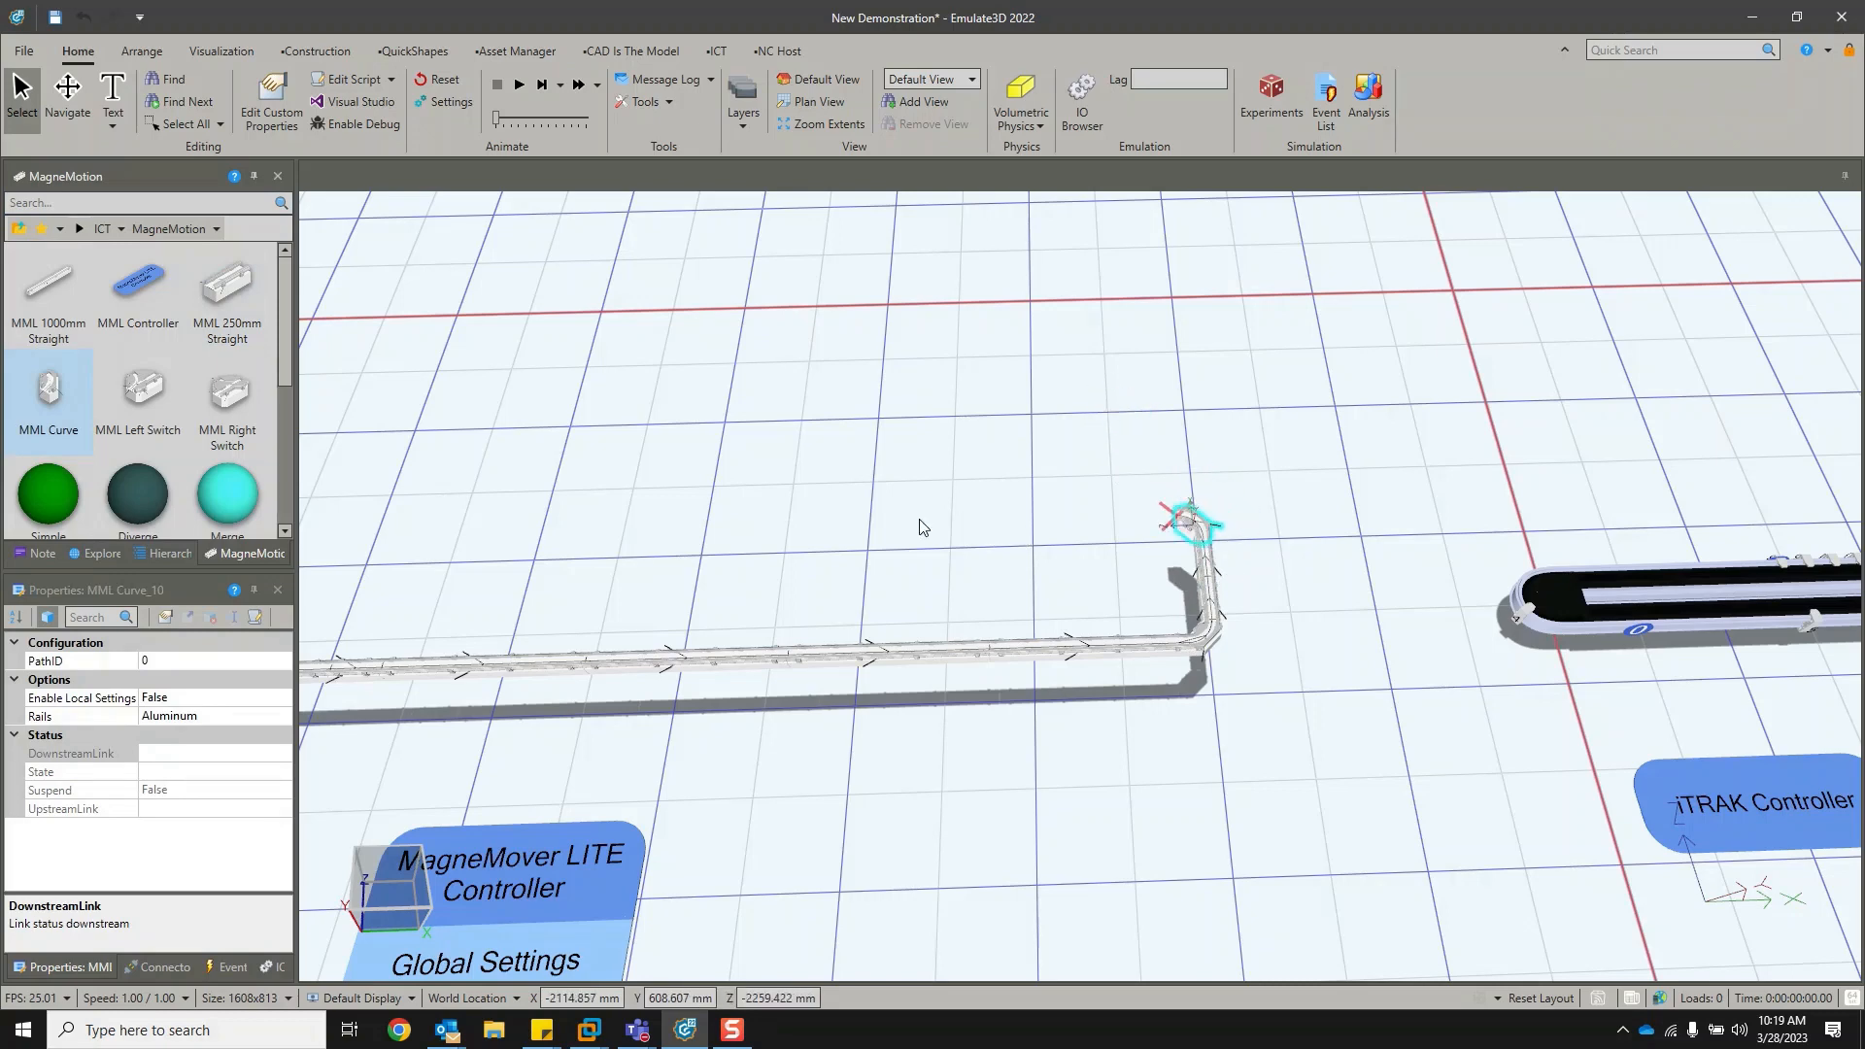
pyautogui.moveTo(227, 292); pyautogui.dragTo(1149, 519)
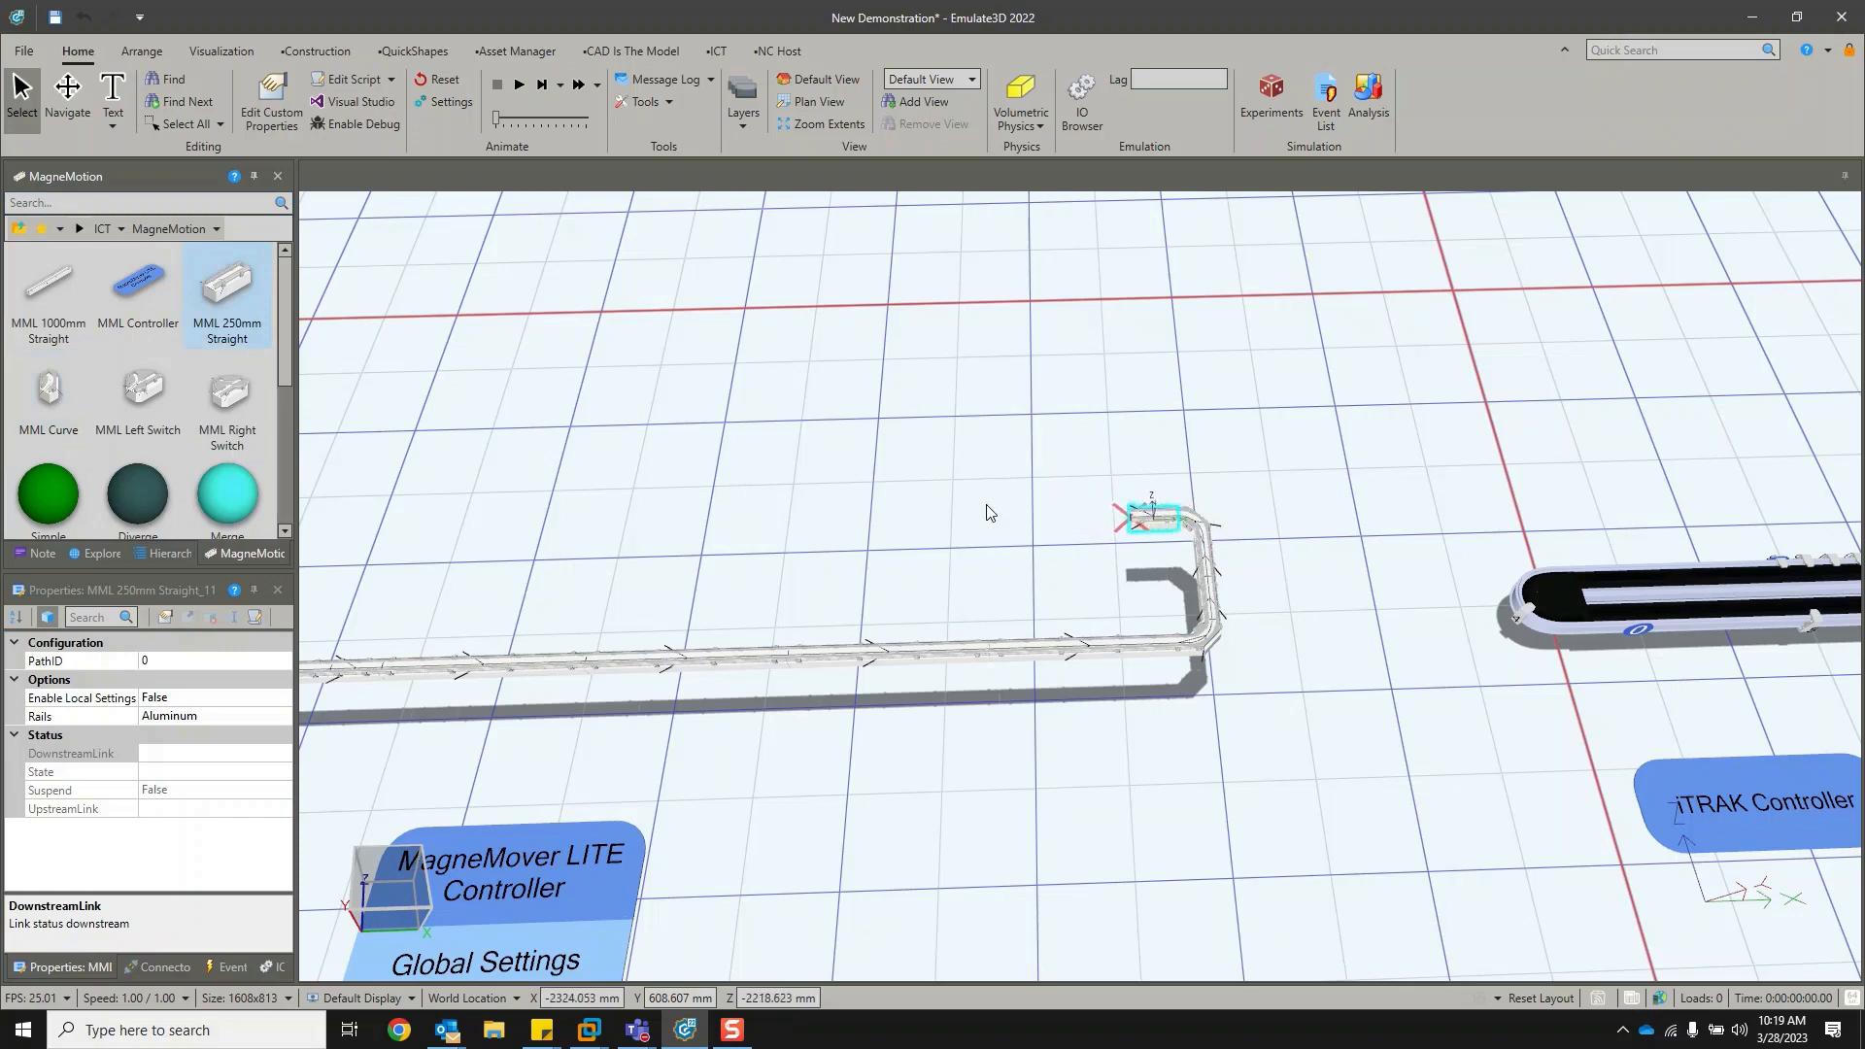
pyautogui.click(989, 513)
pyautogui.scroll(-1, 988, 519)
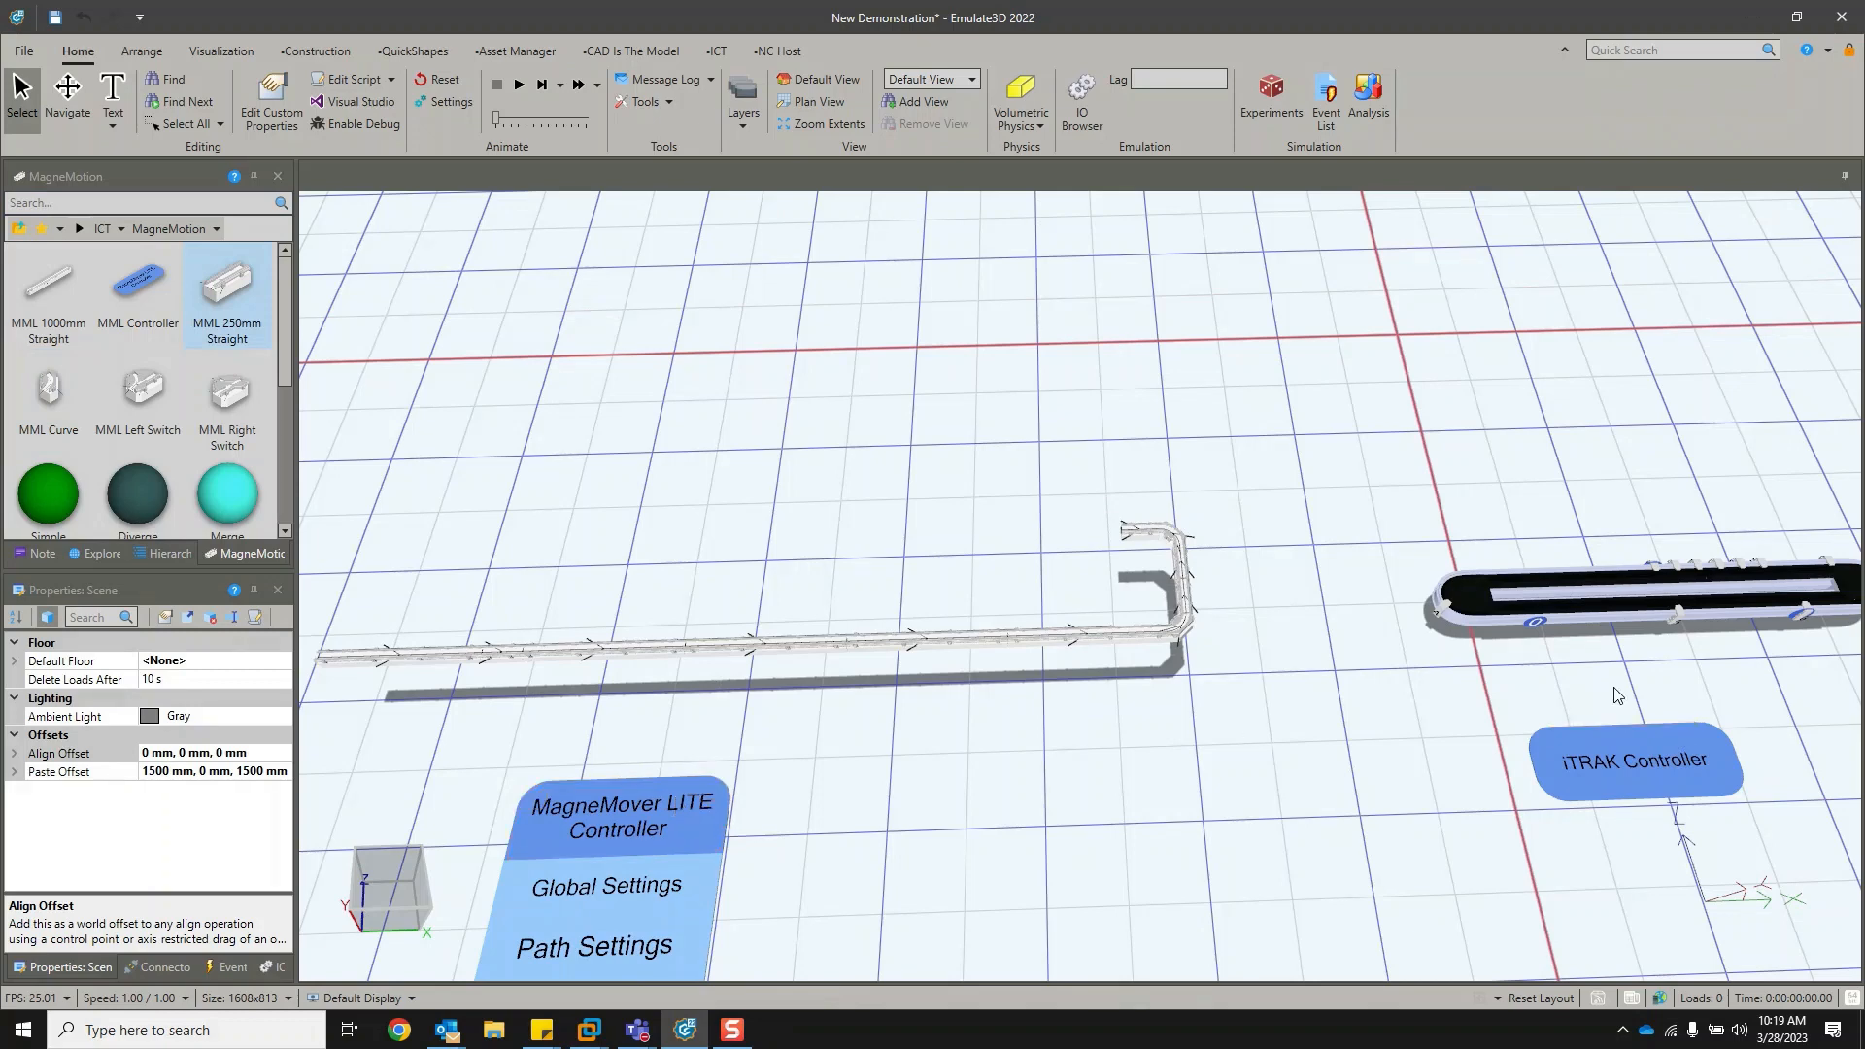
# Snap an MML Right Switch onto the open end of the return leg and continue its straight exit with two 250 mm straights.
pyautogui.moveTo(1618, 695); pyautogui.dragTo(1491, 689)
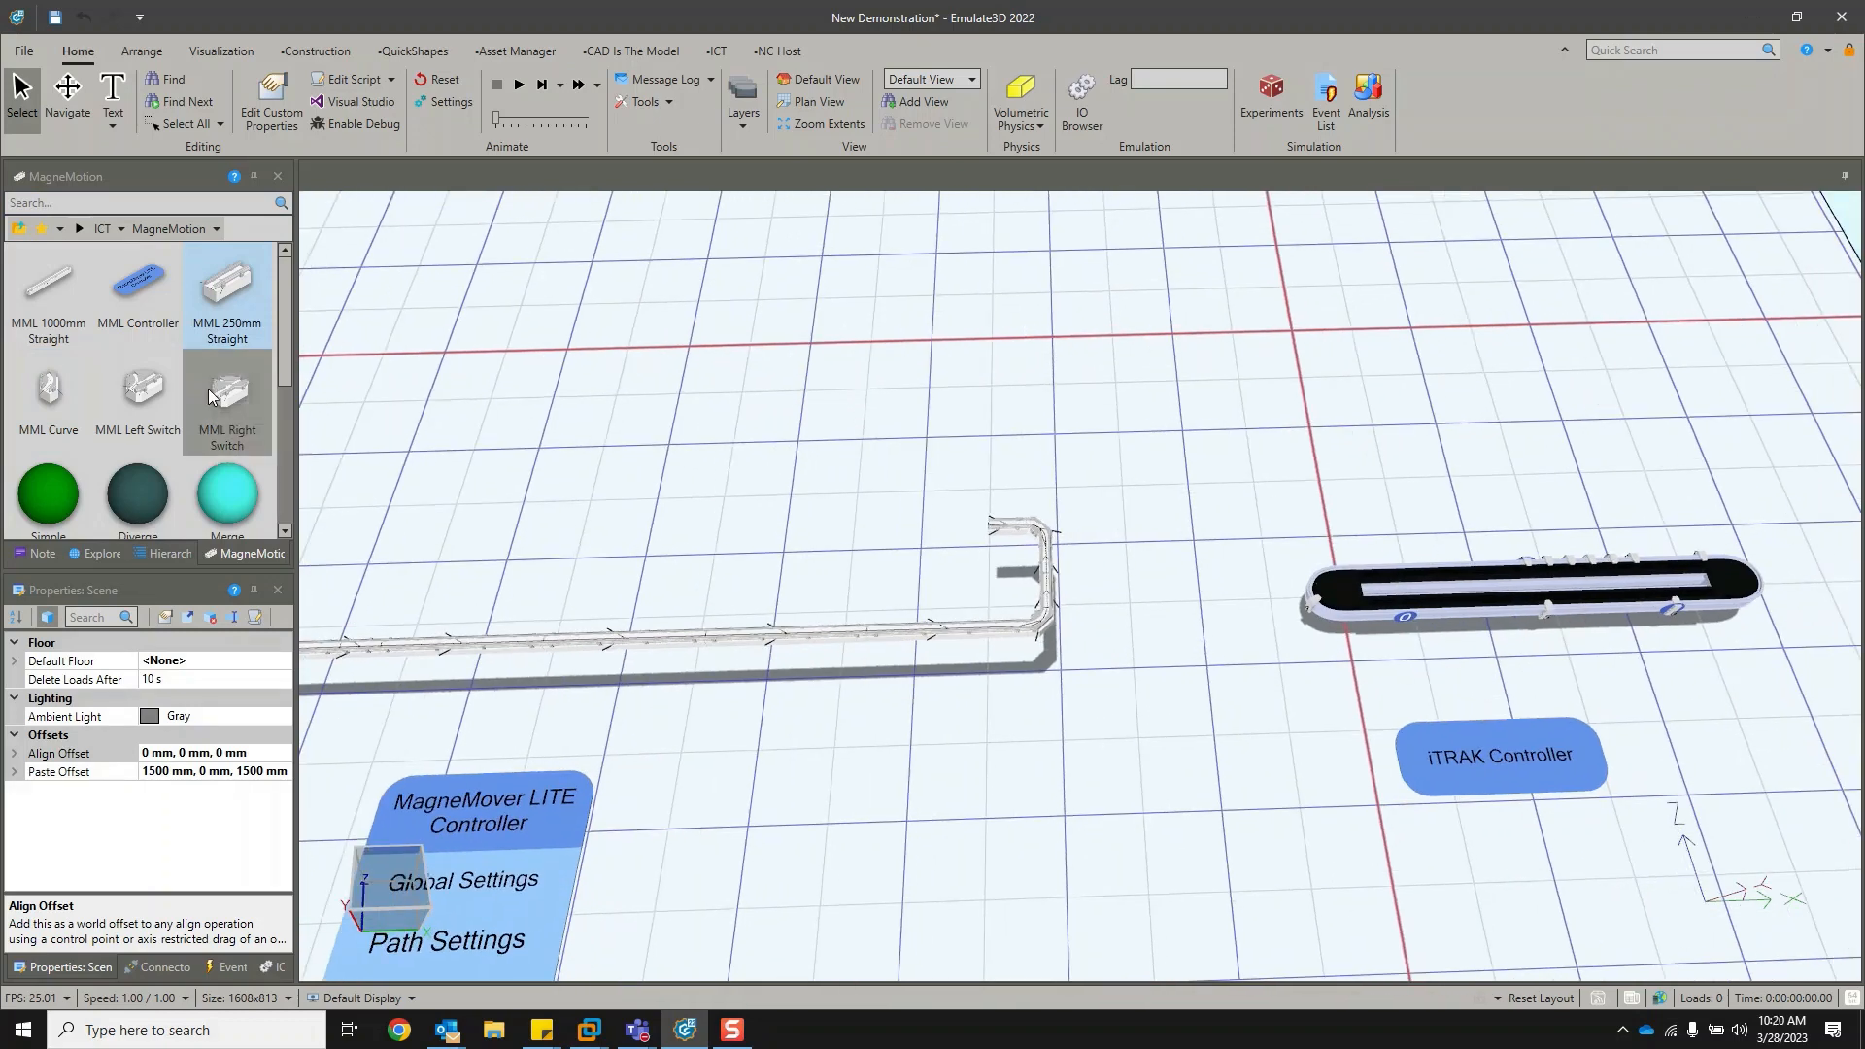
pyautogui.moveTo(224, 388); pyautogui.dragTo(971, 525)
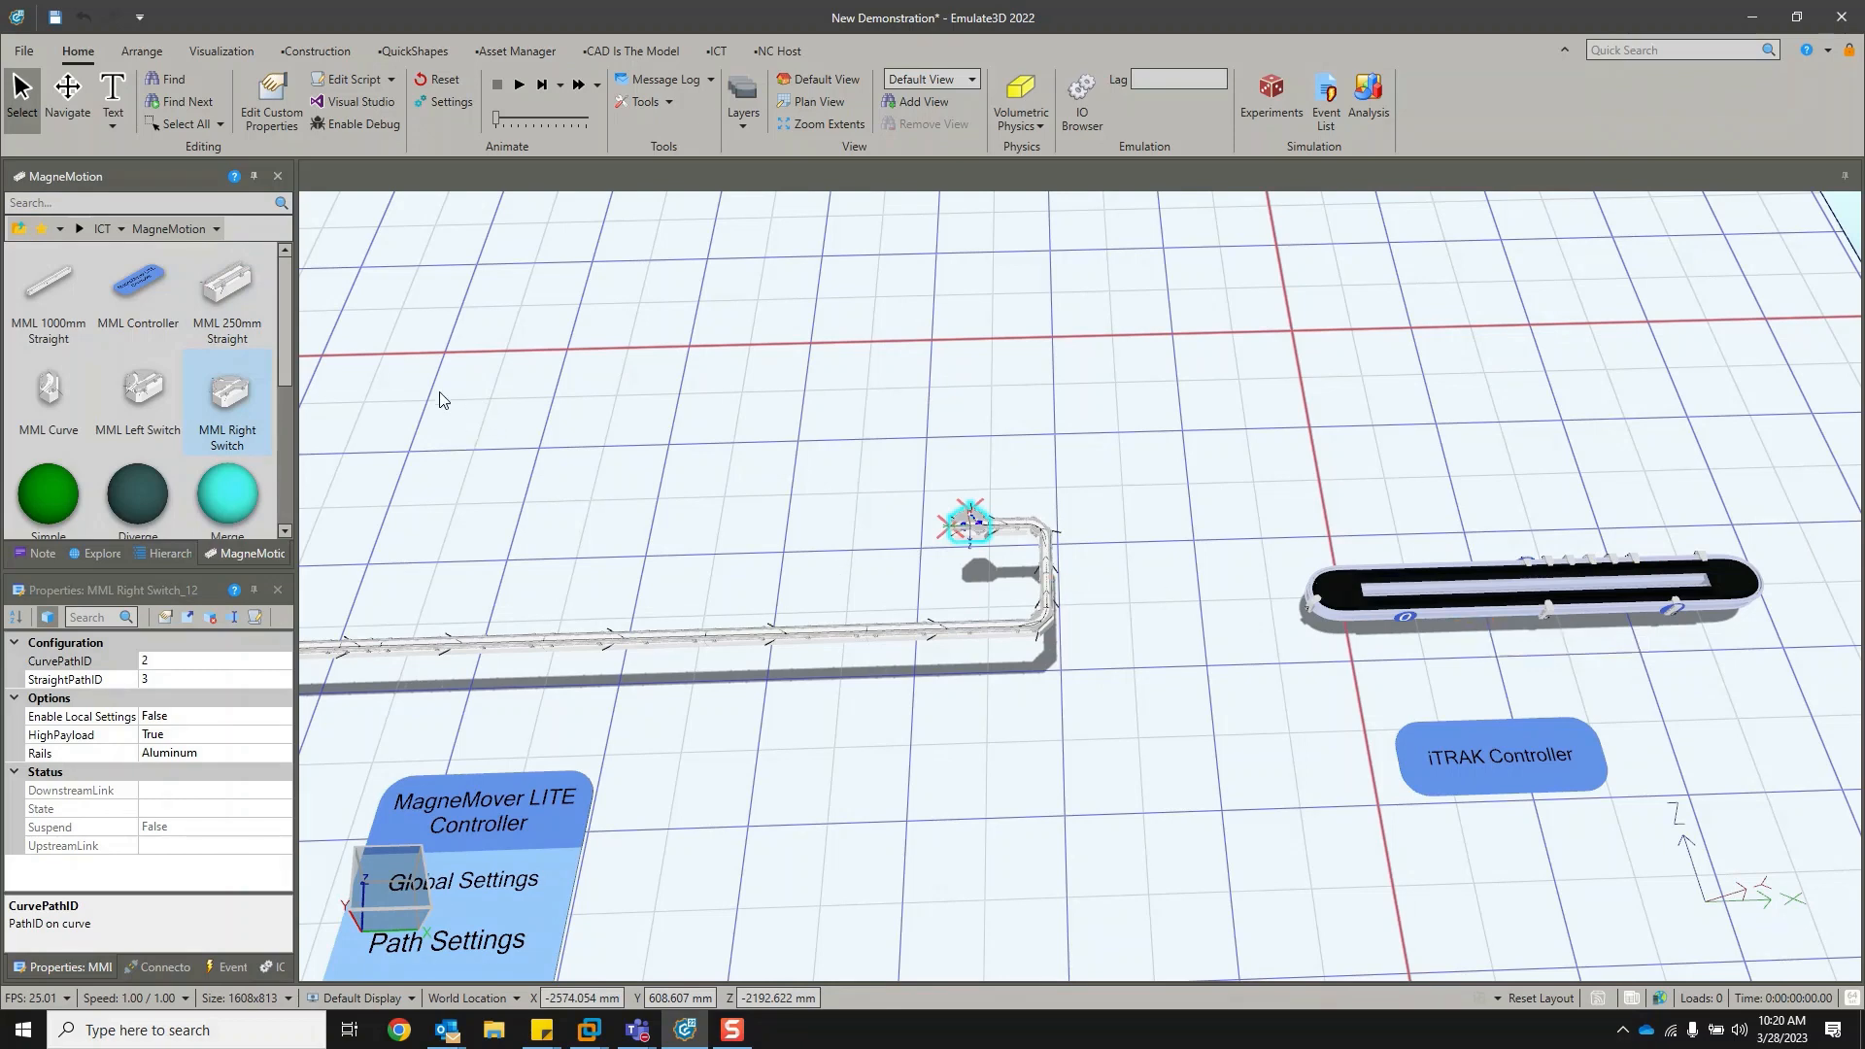
pyautogui.moveTo(226, 288); pyautogui.dragTo(931, 537)
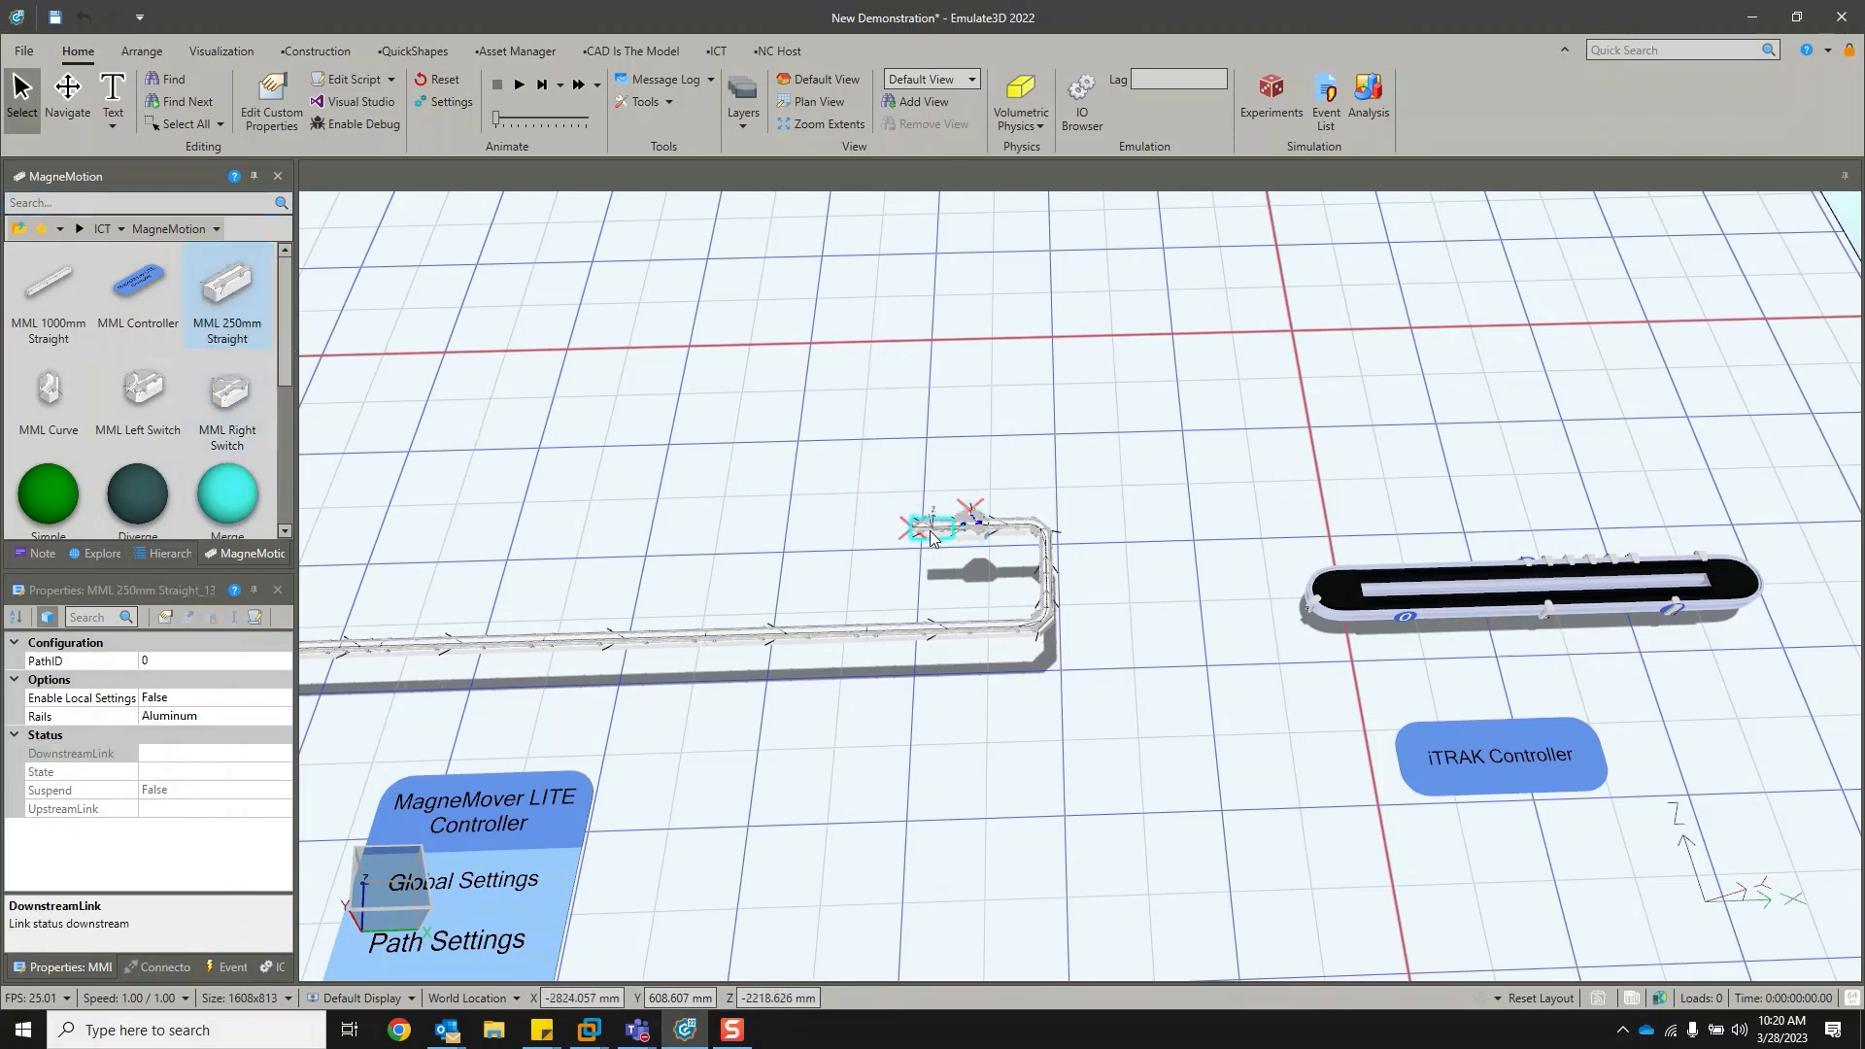
pyautogui.moveTo(222, 287); pyautogui.dragTo(892, 534)
# Extend the right switch's rear branch with a 250 mm straight and an MML Curve at its far end.
pyautogui.moveTo(211, 285); pyautogui.dragTo(975, 497)
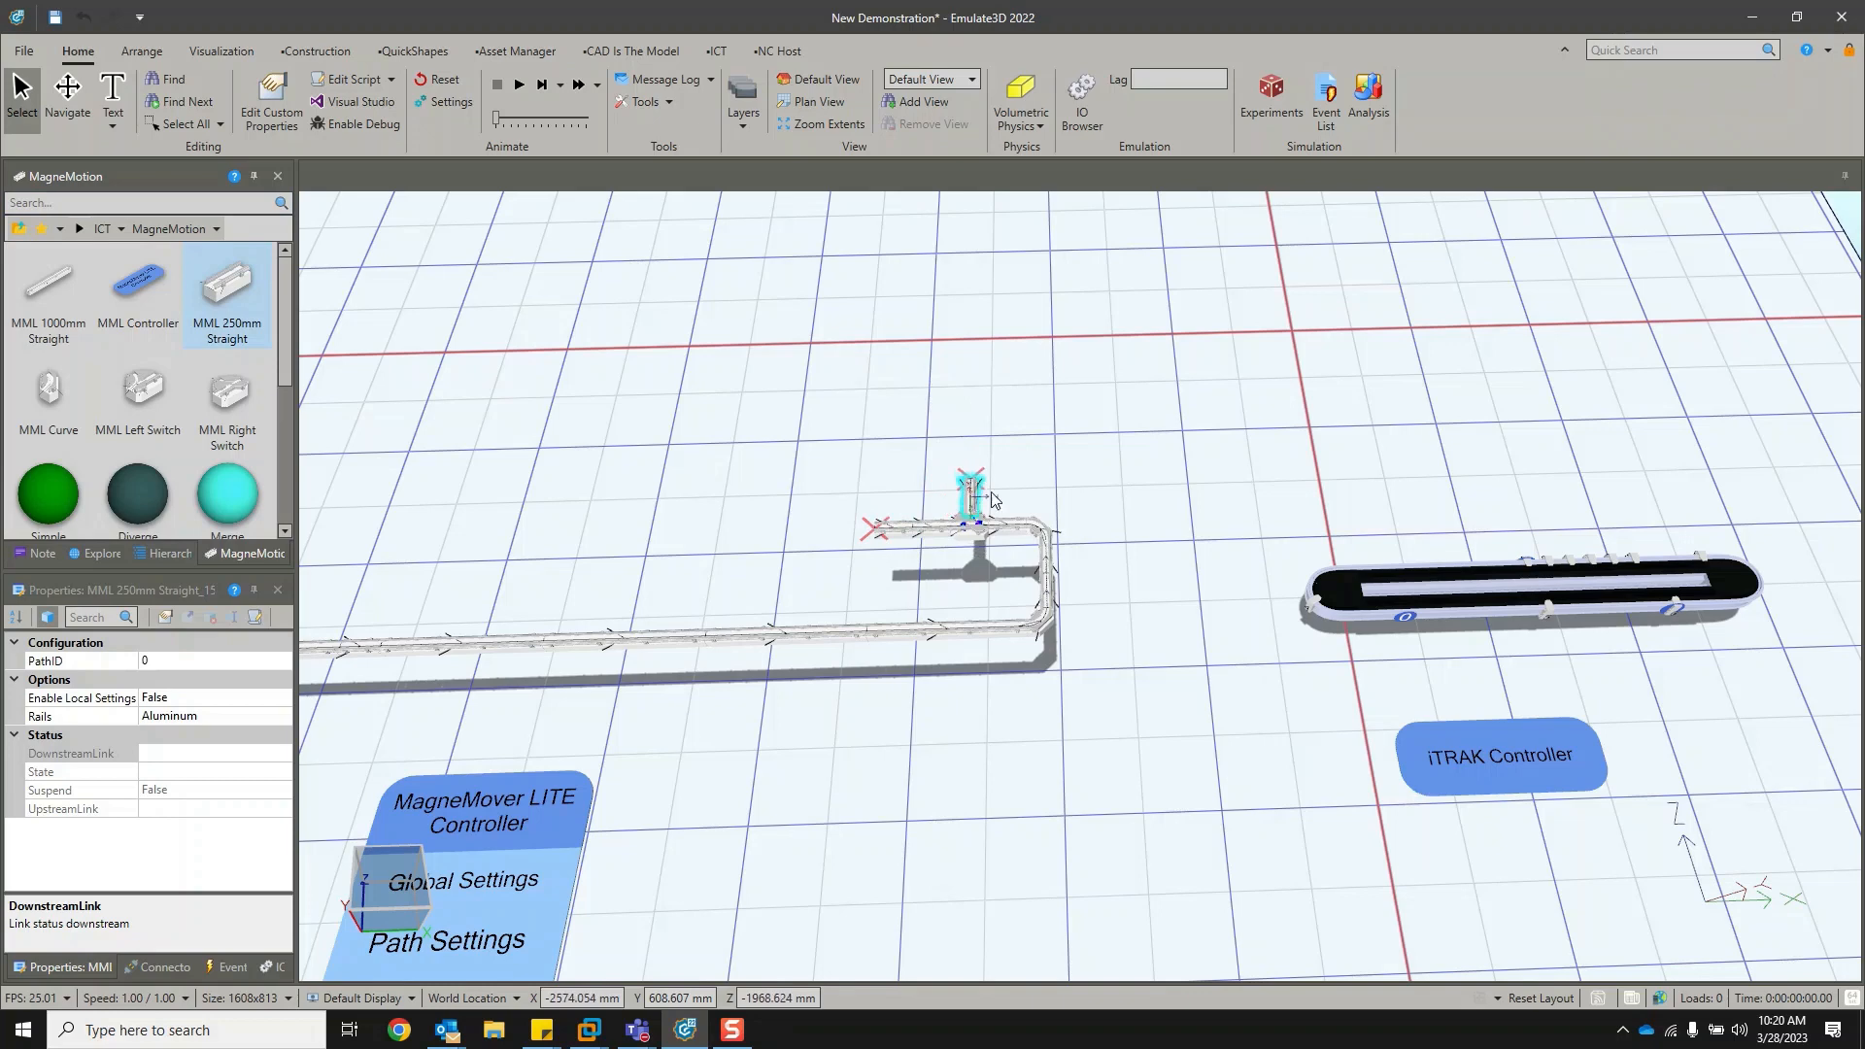
pyautogui.click(1047, 485)
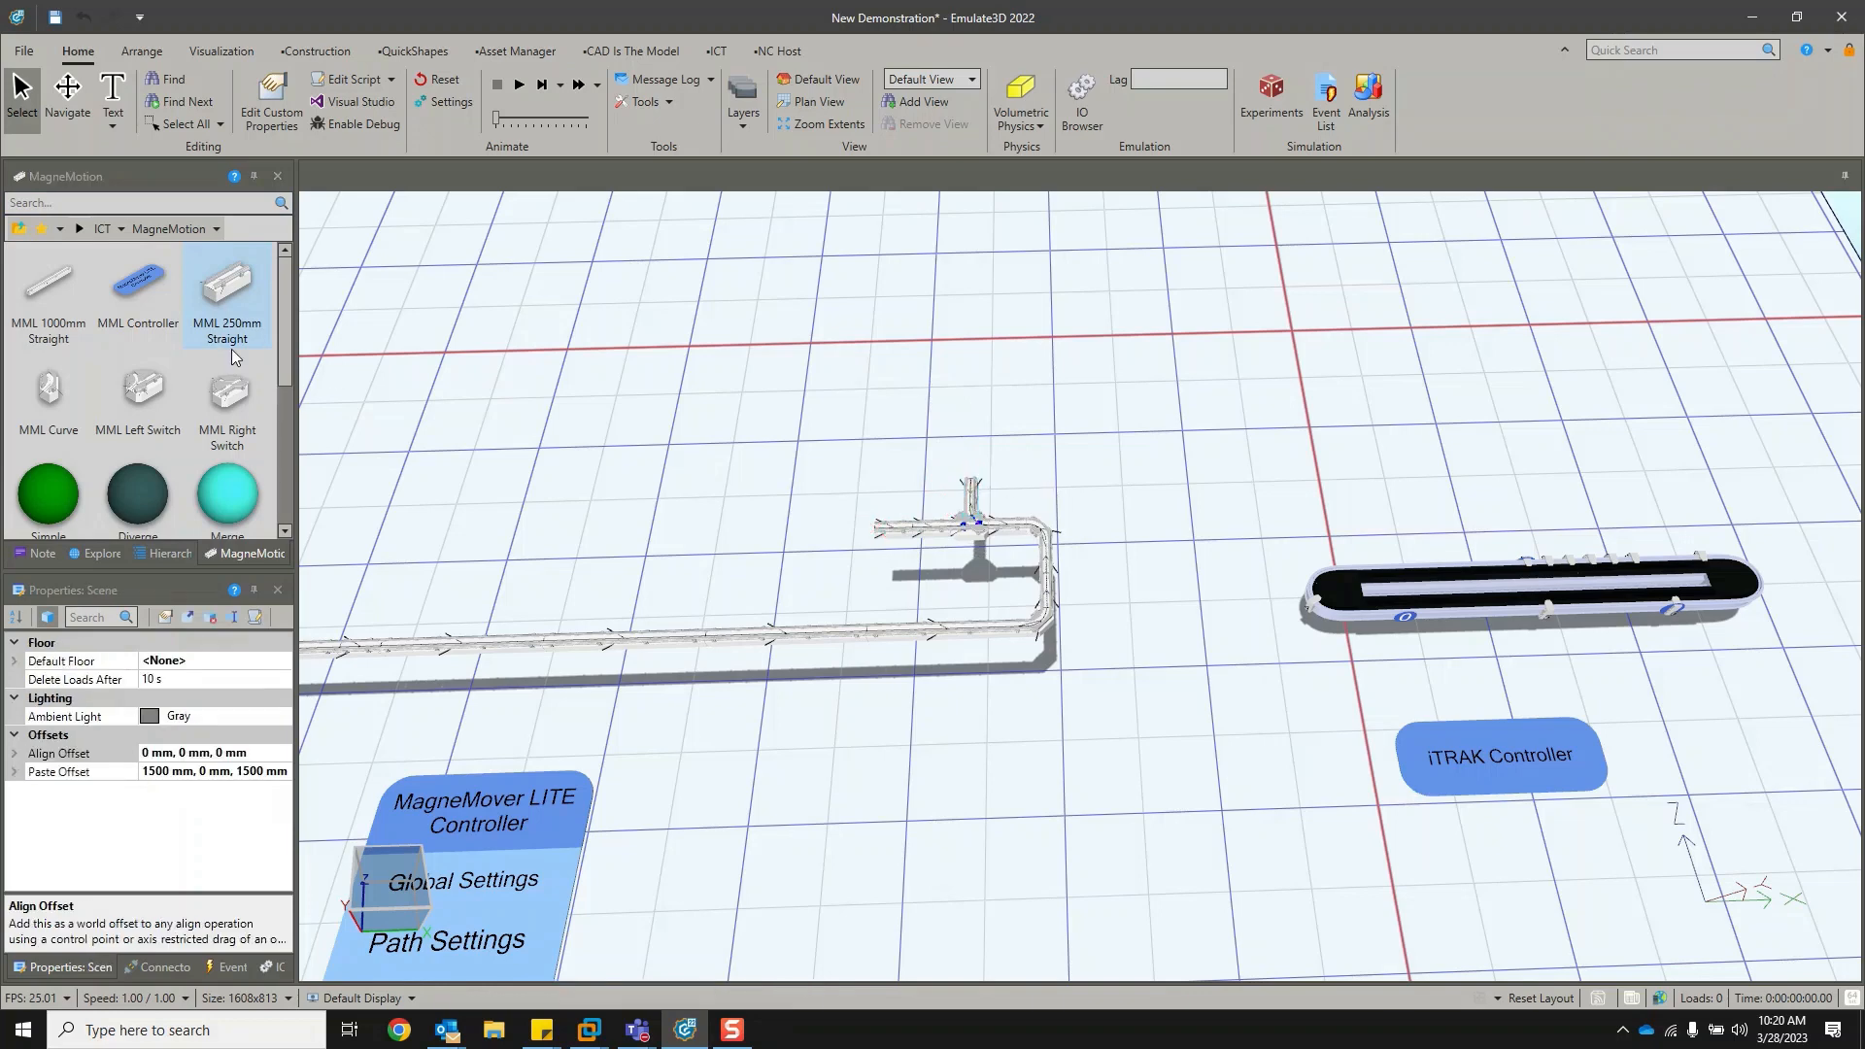
pyautogui.moveTo(60, 390); pyautogui.dragTo(981, 537)
pyautogui.scroll(5, 958, 548)
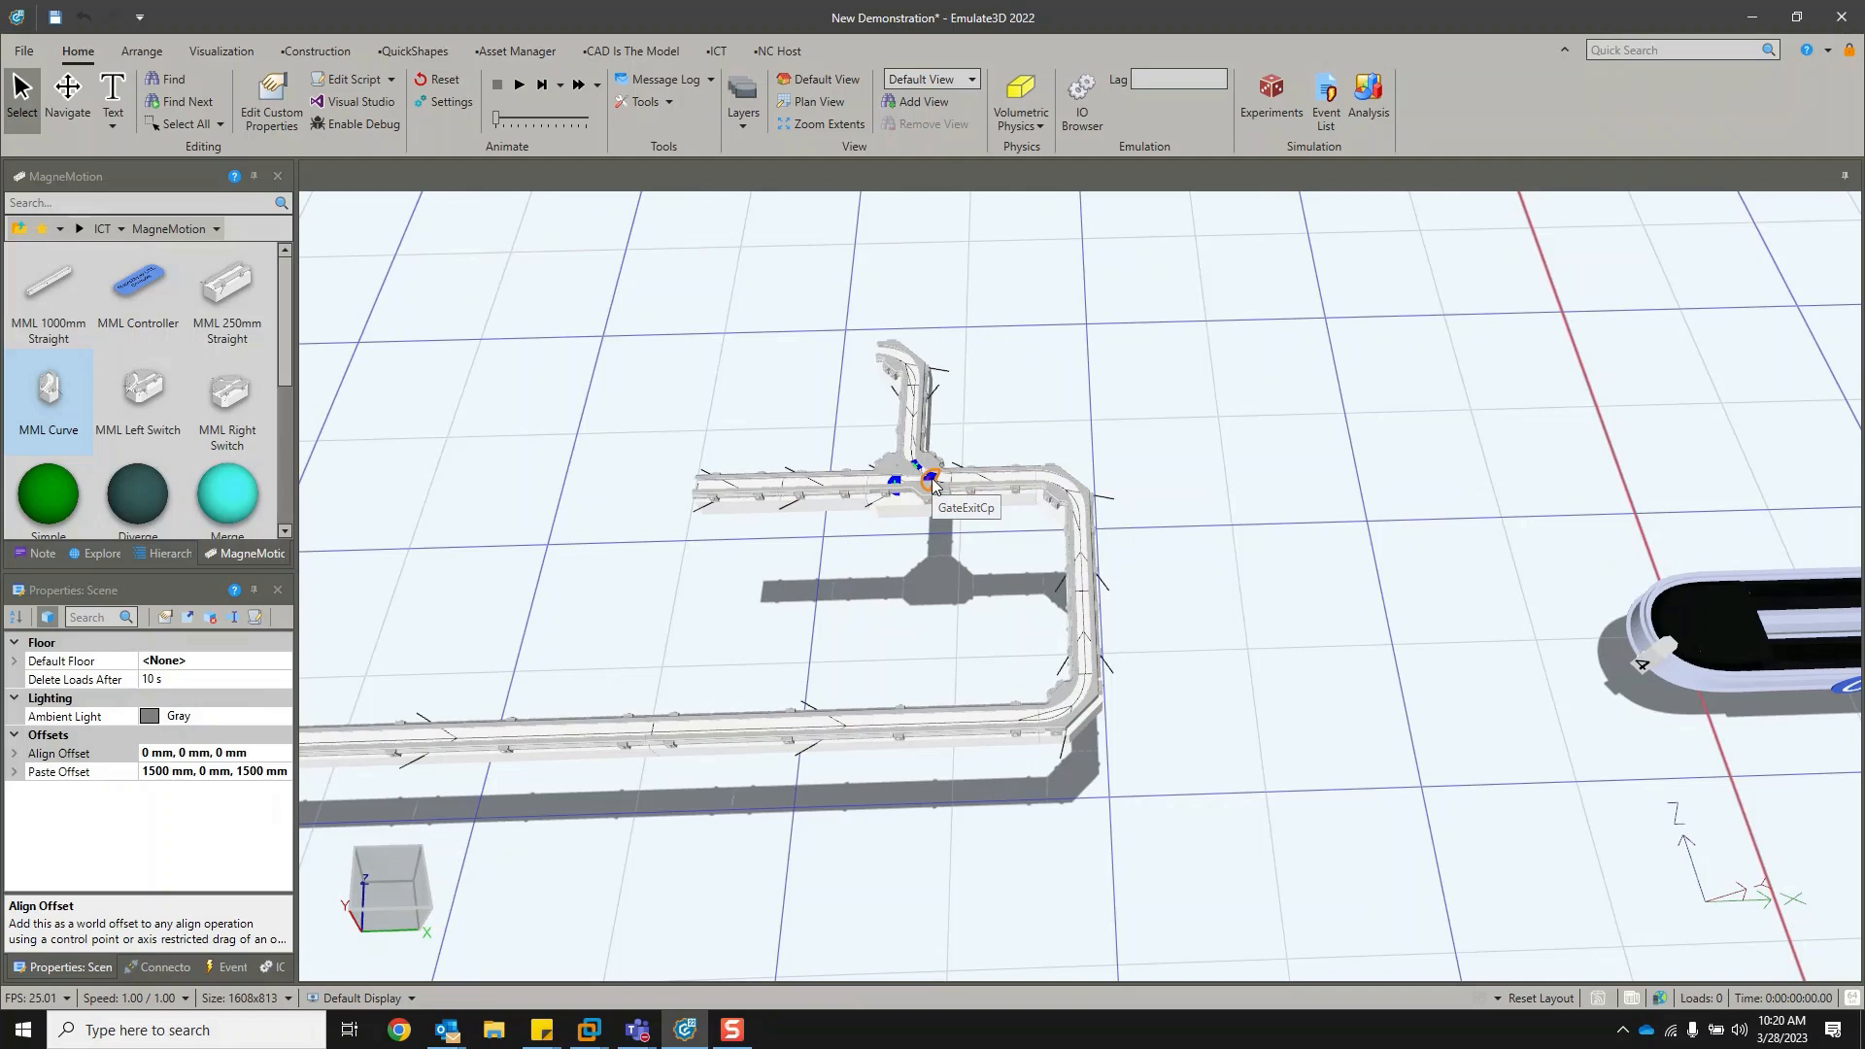
# Place a Diverge node at the right switch's entry and extend the rear branch with two 250 mm straights and an MML Curve.
pyautogui.moveTo(130, 502); pyautogui.dragTo(960, 492)
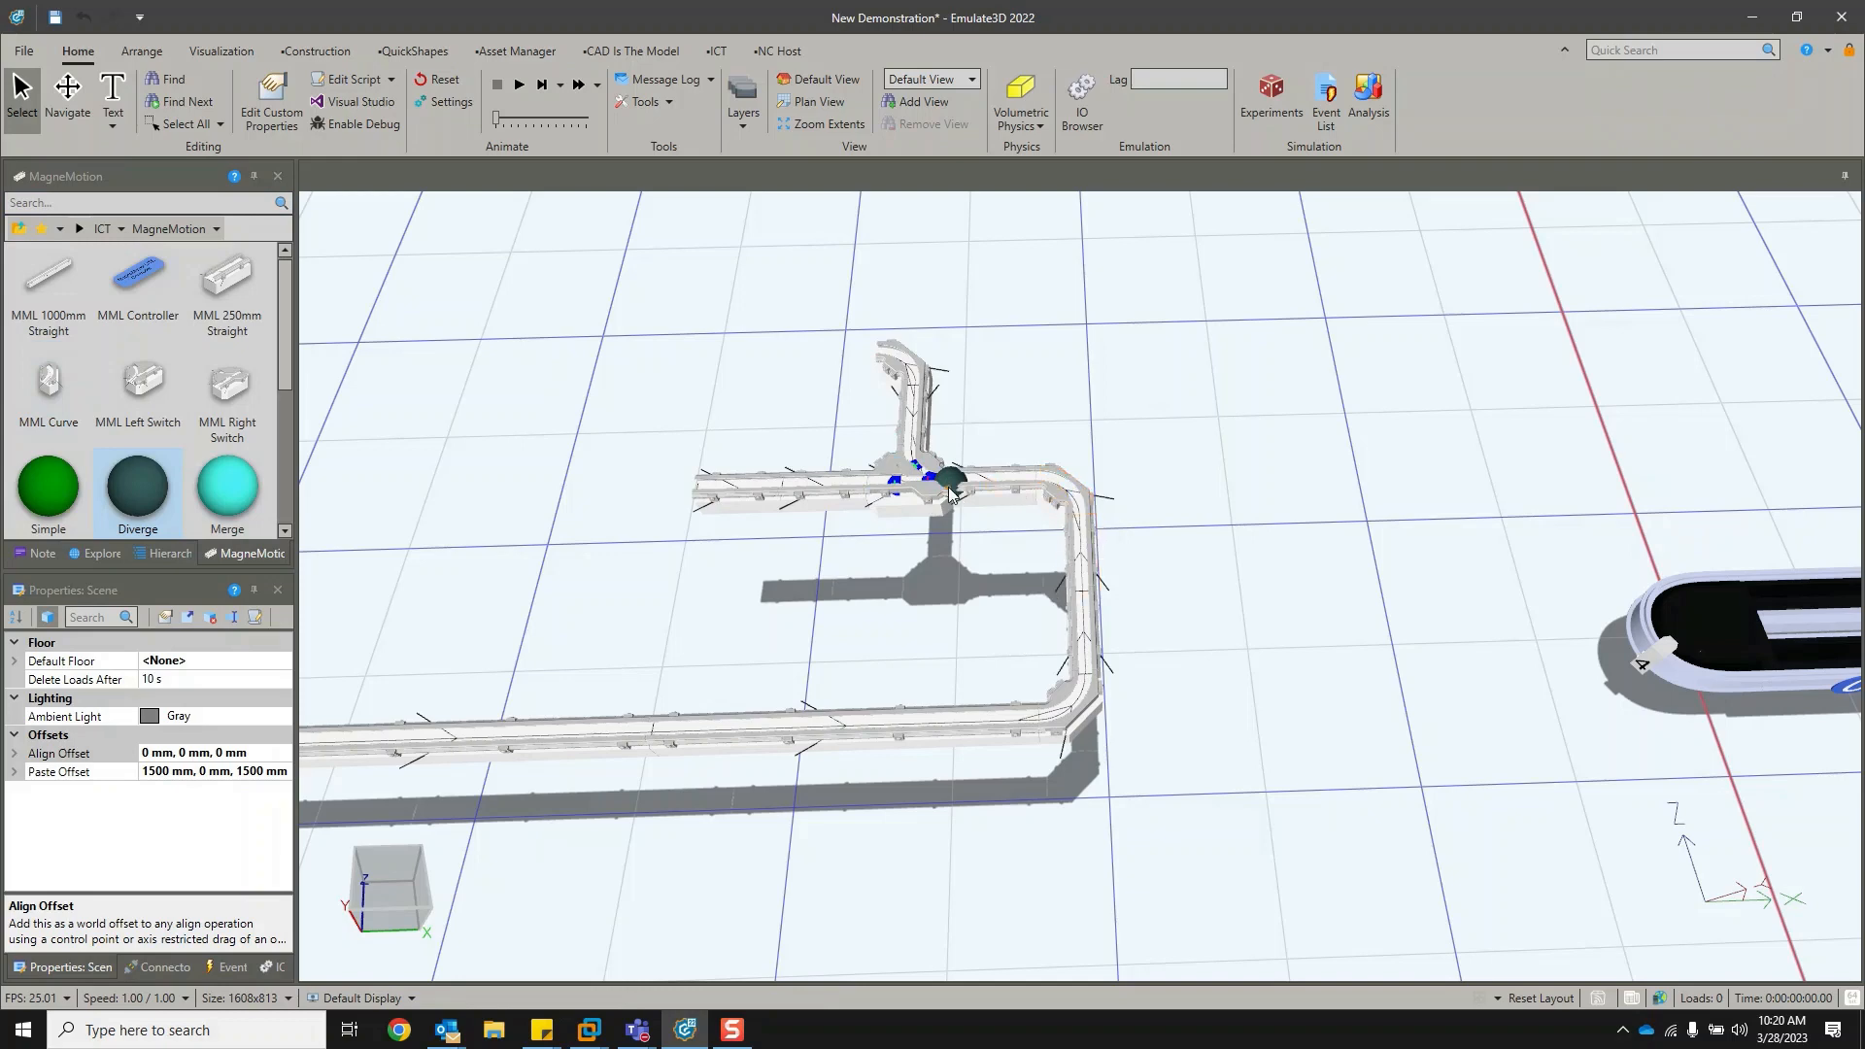
pyautogui.moveTo(248, 281); pyautogui.dragTo(848, 366)
pyautogui.moveTo(200, 296); pyautogui.dragTo(750, 369)
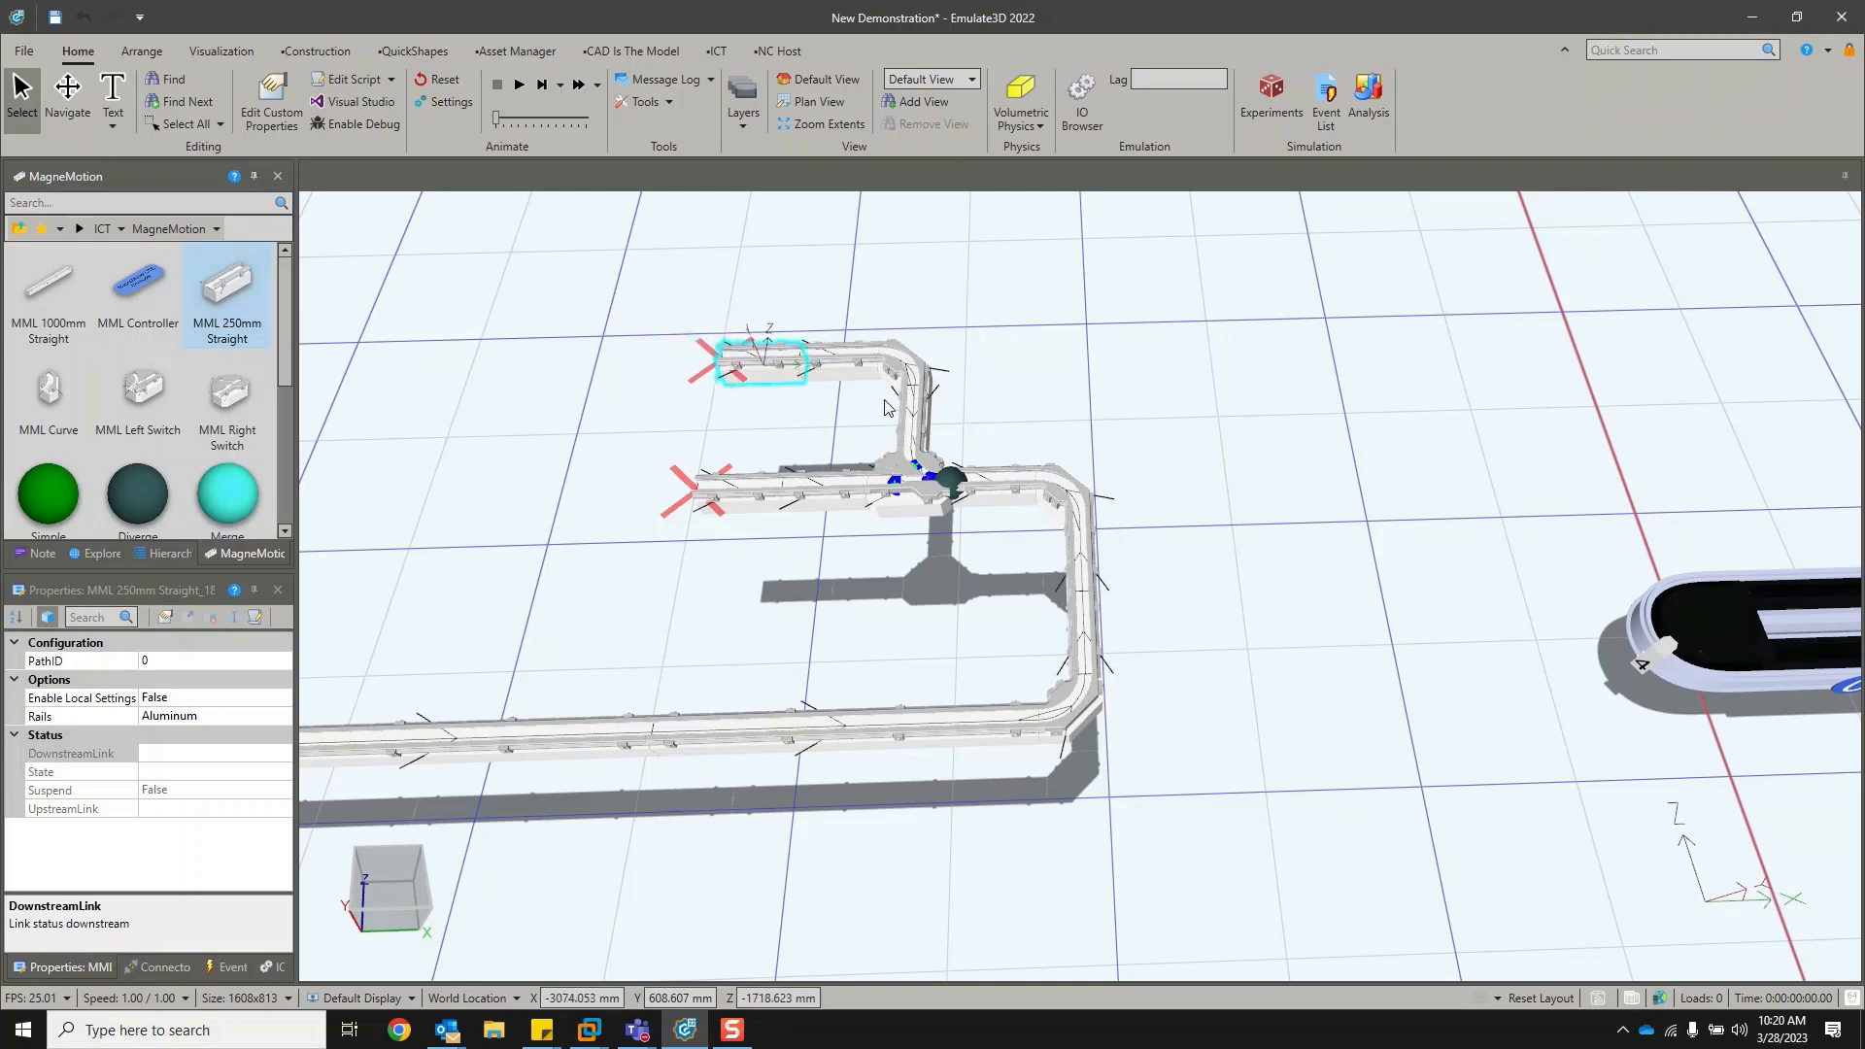
pyautogui.moveTo(44, 388); pyautogui.dragTo(690, 379)
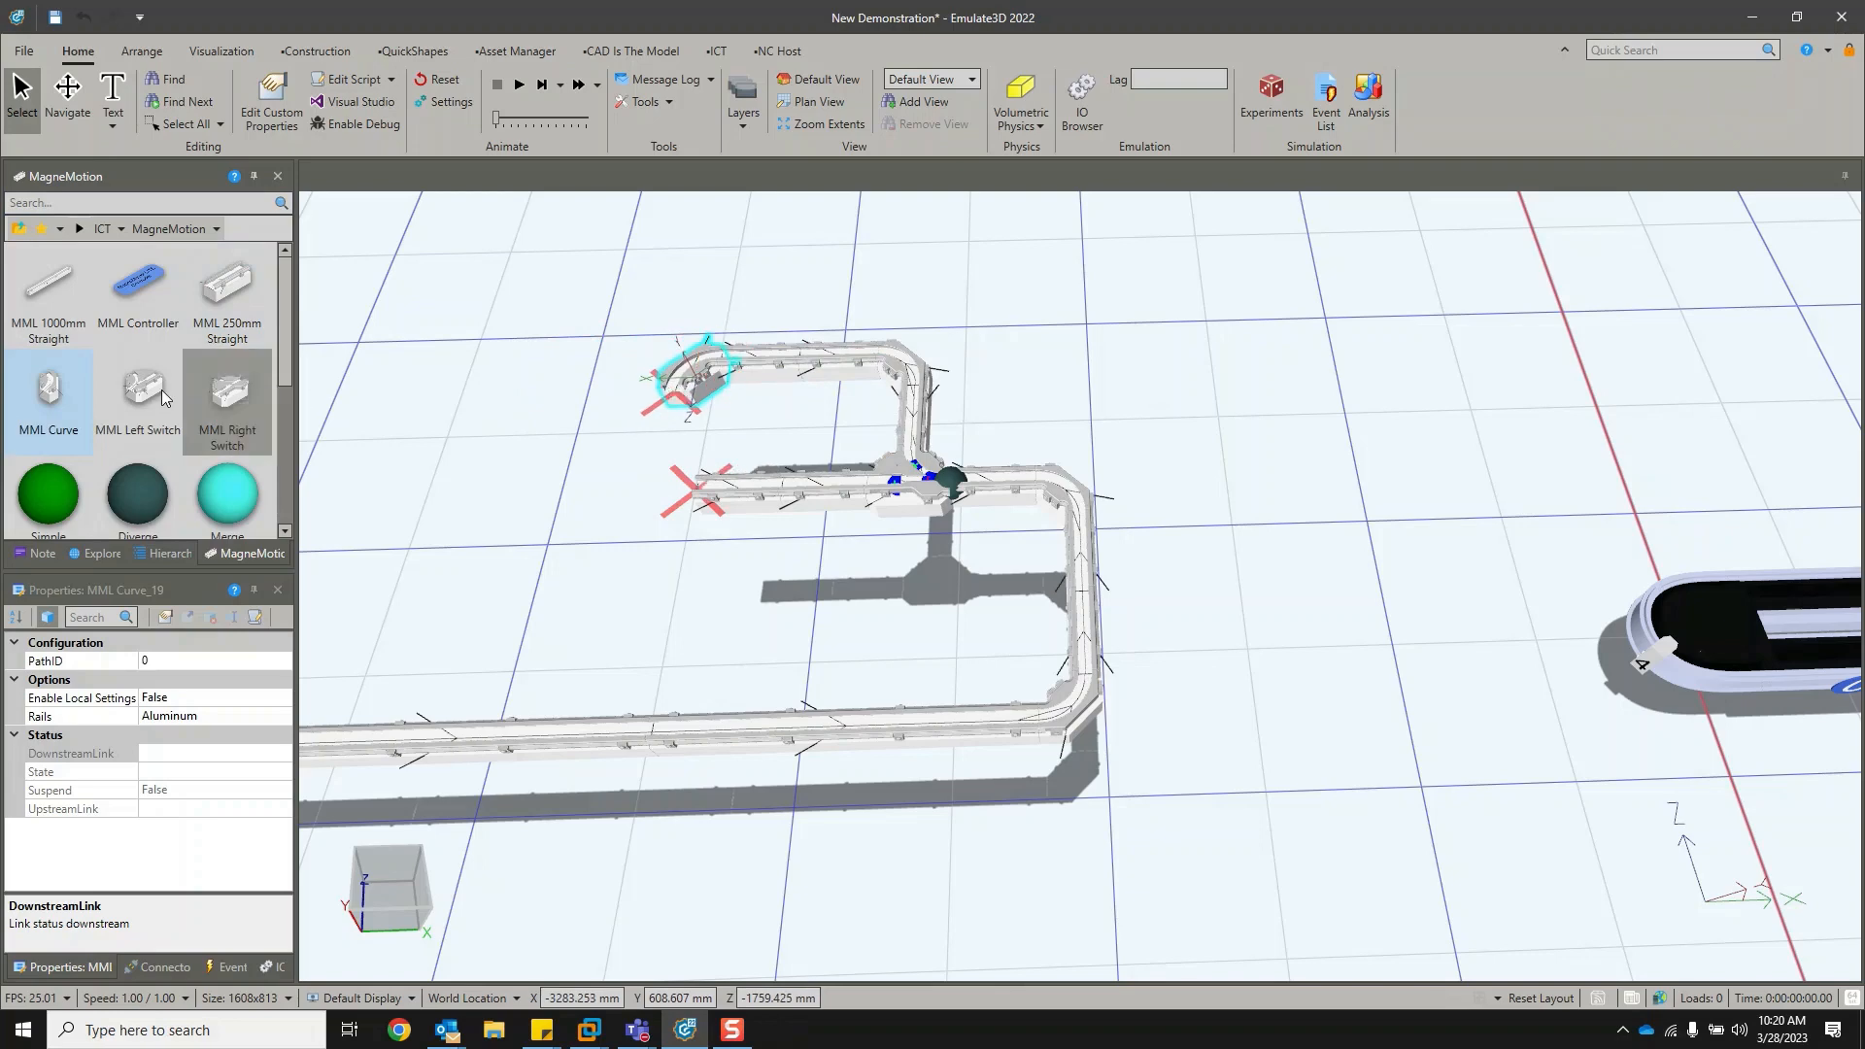
# Close the siding loop with a 250 mm straight and an MML Left Switch that rejoins it to the return leg.
pyautogui.moveTo(210, 292); pyautogui.dragTo(659, 435)
pyautogui.moveTo(155, 388); pyautogui.dragTo(633, 464)
pyautogui.moveTo(638, 595); pyautogui.dragTo(1004, 580, button='middle')
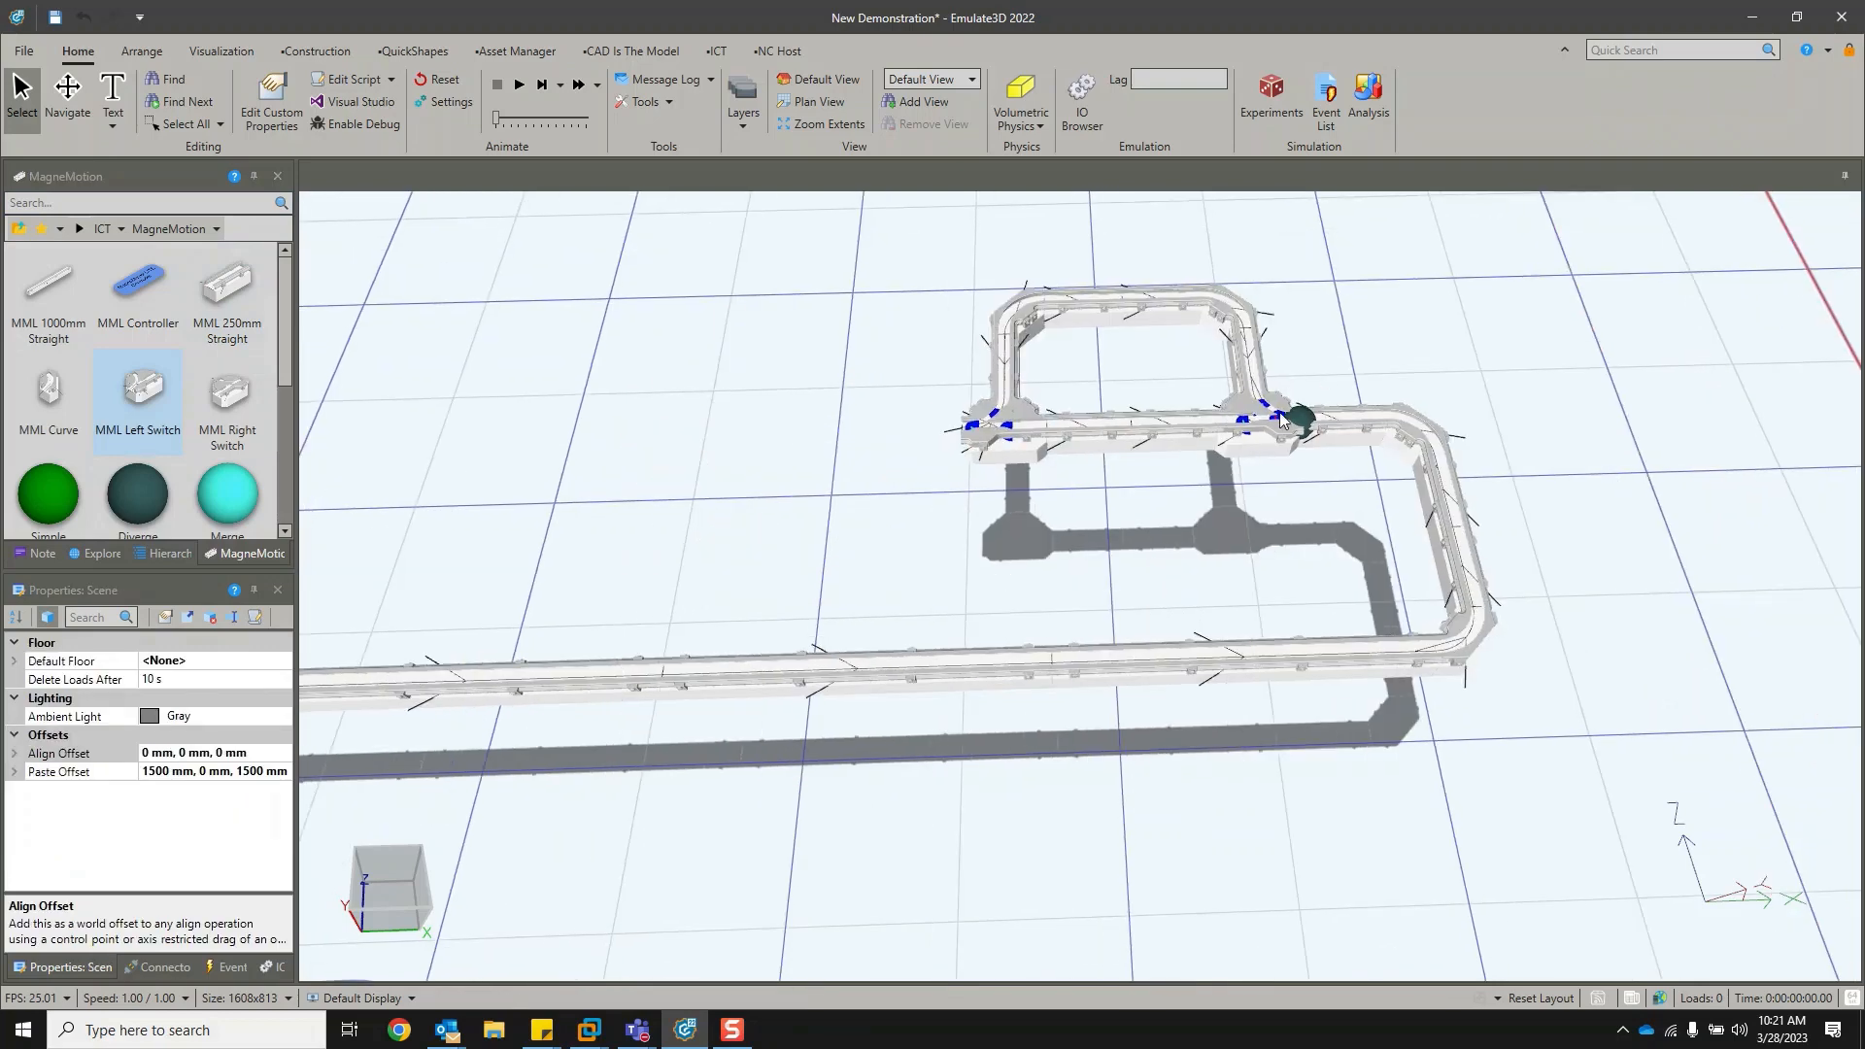
# Extend the return leg past the left switch with a 250 mm straight, and delete the Merge and Diverge nodes.
pyautogui.scroll(-1, 233, 446)
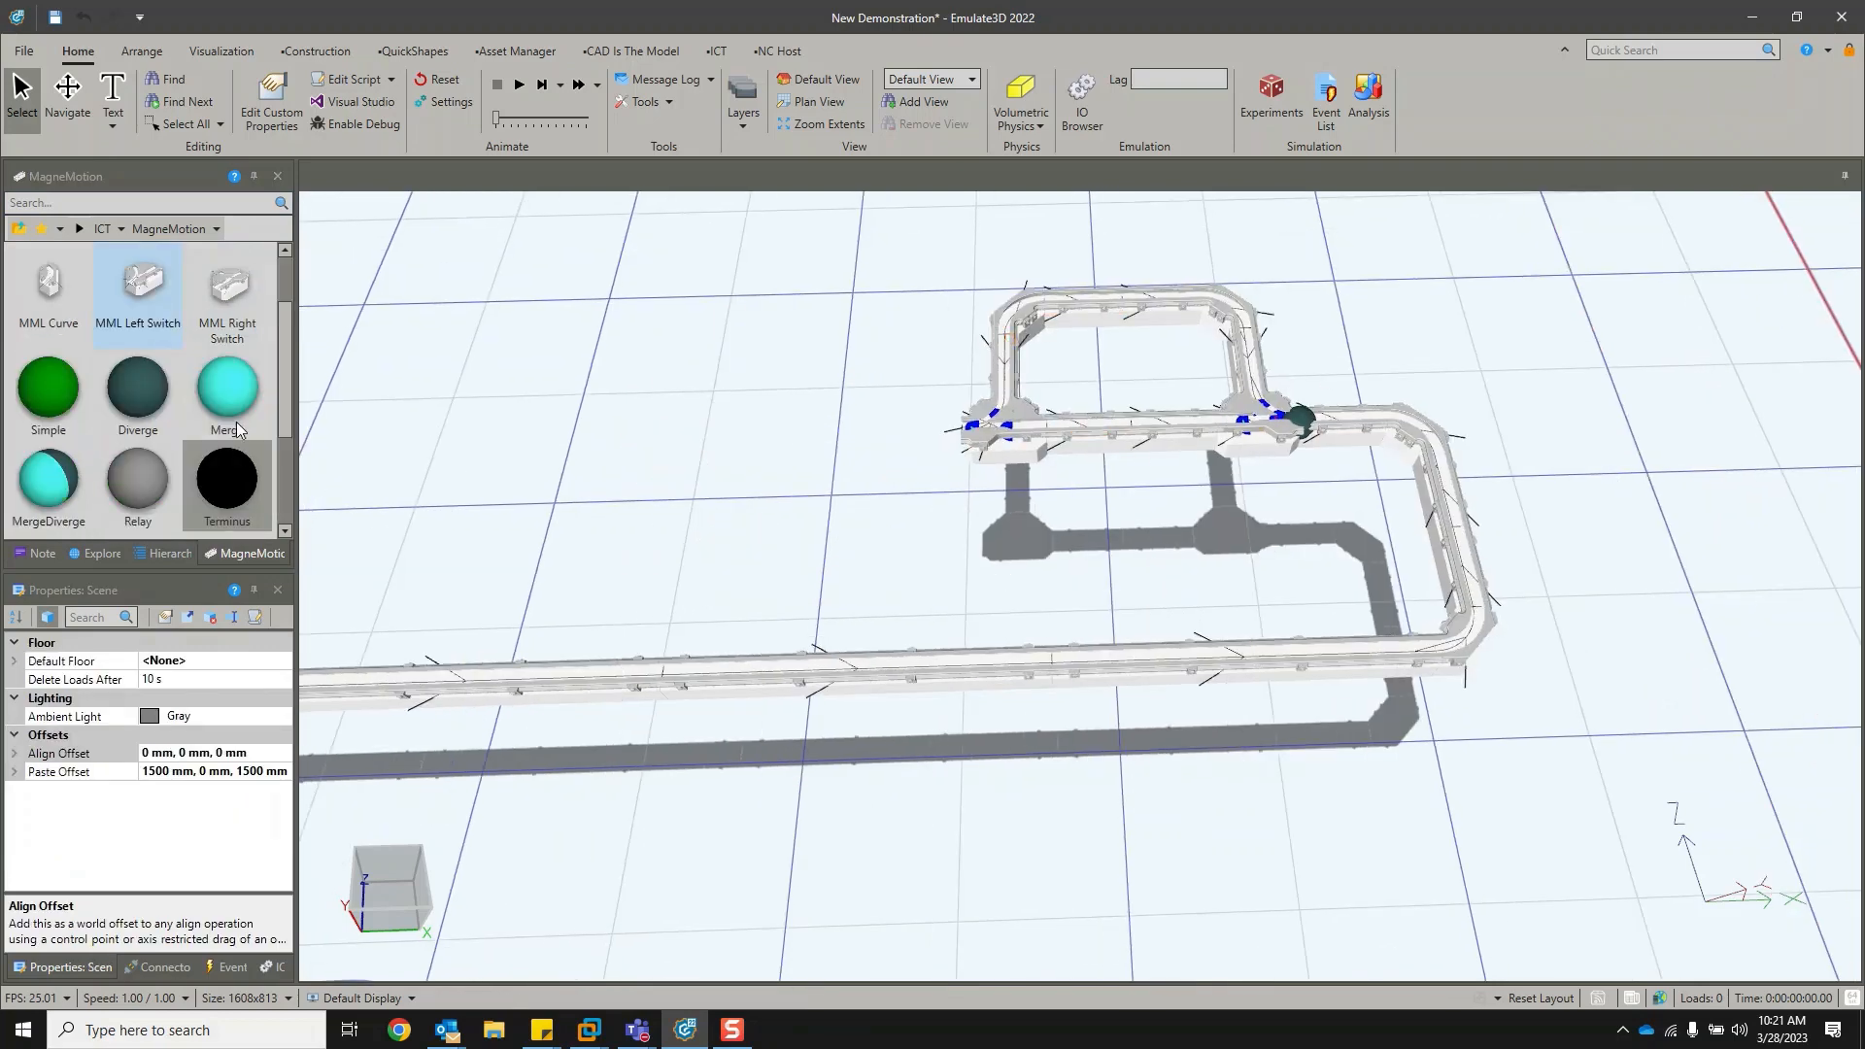
pyautogui.moveTo(236, 421); pyautogui.dragTo(914, 366)
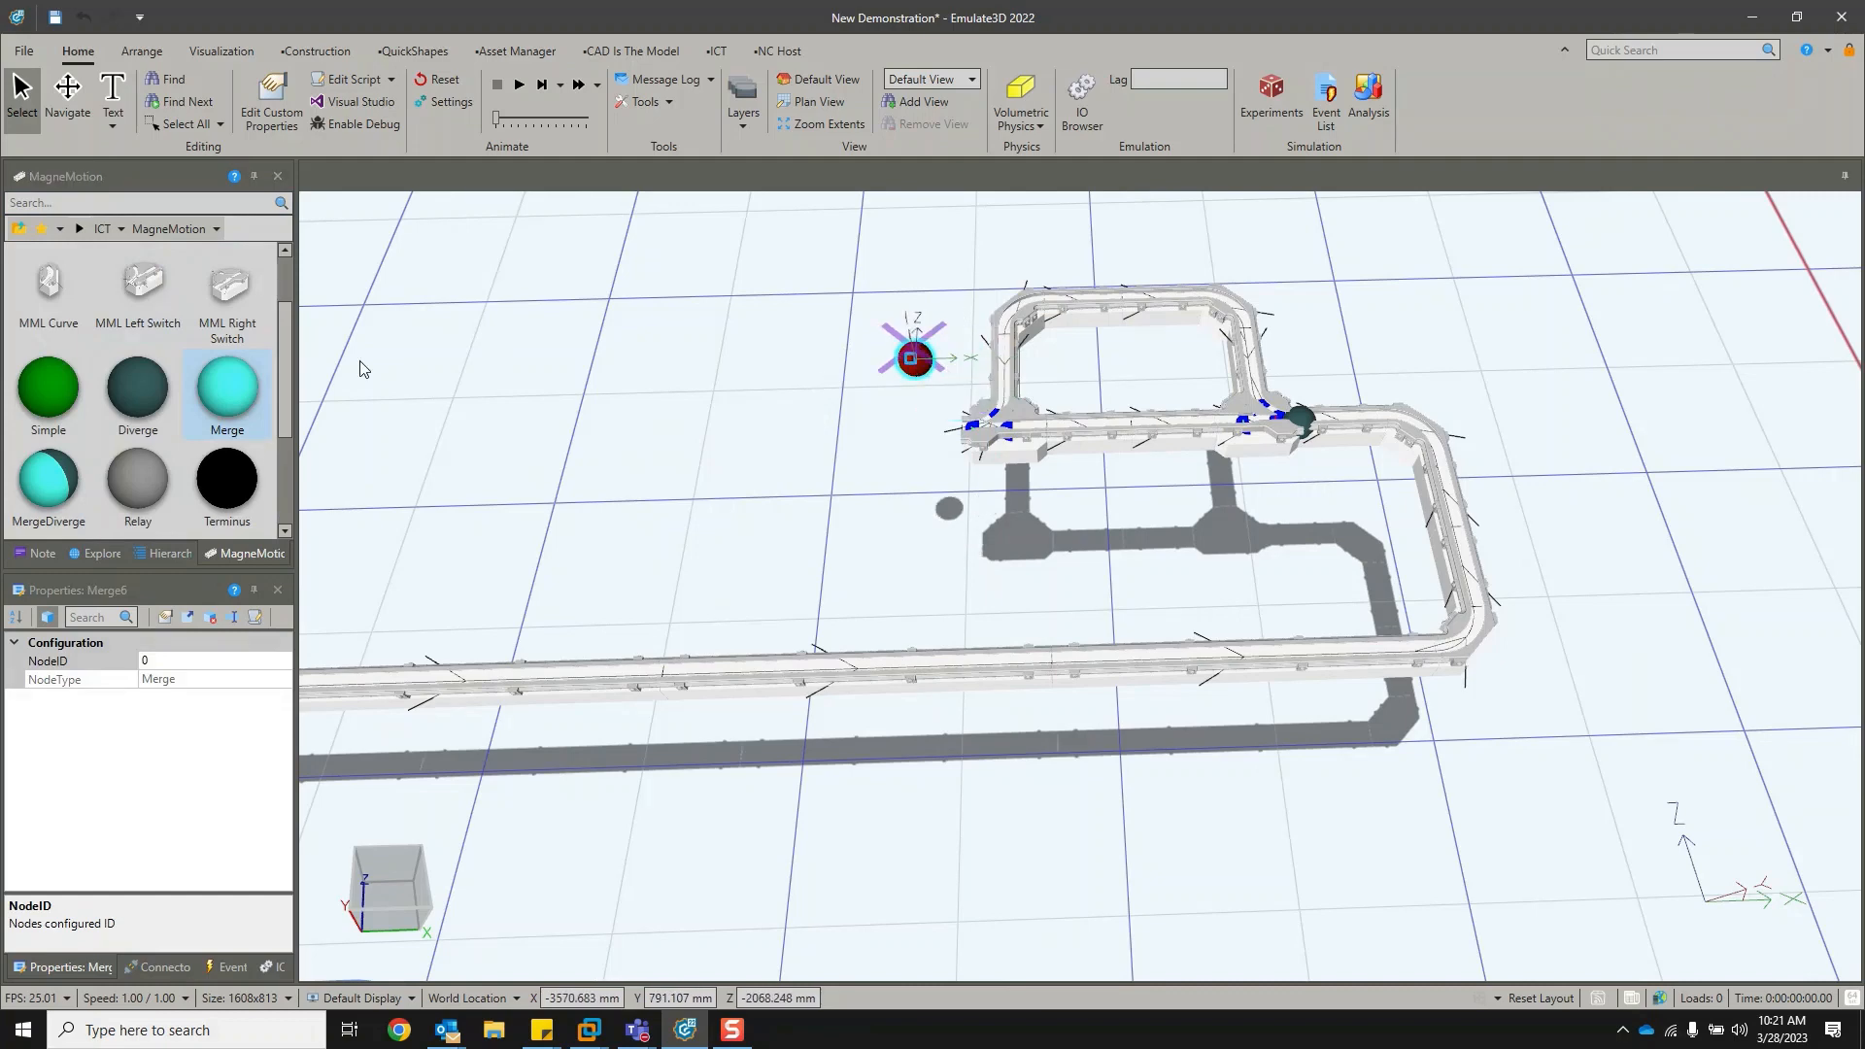
pyautogui.scroll(1, 223, 374)
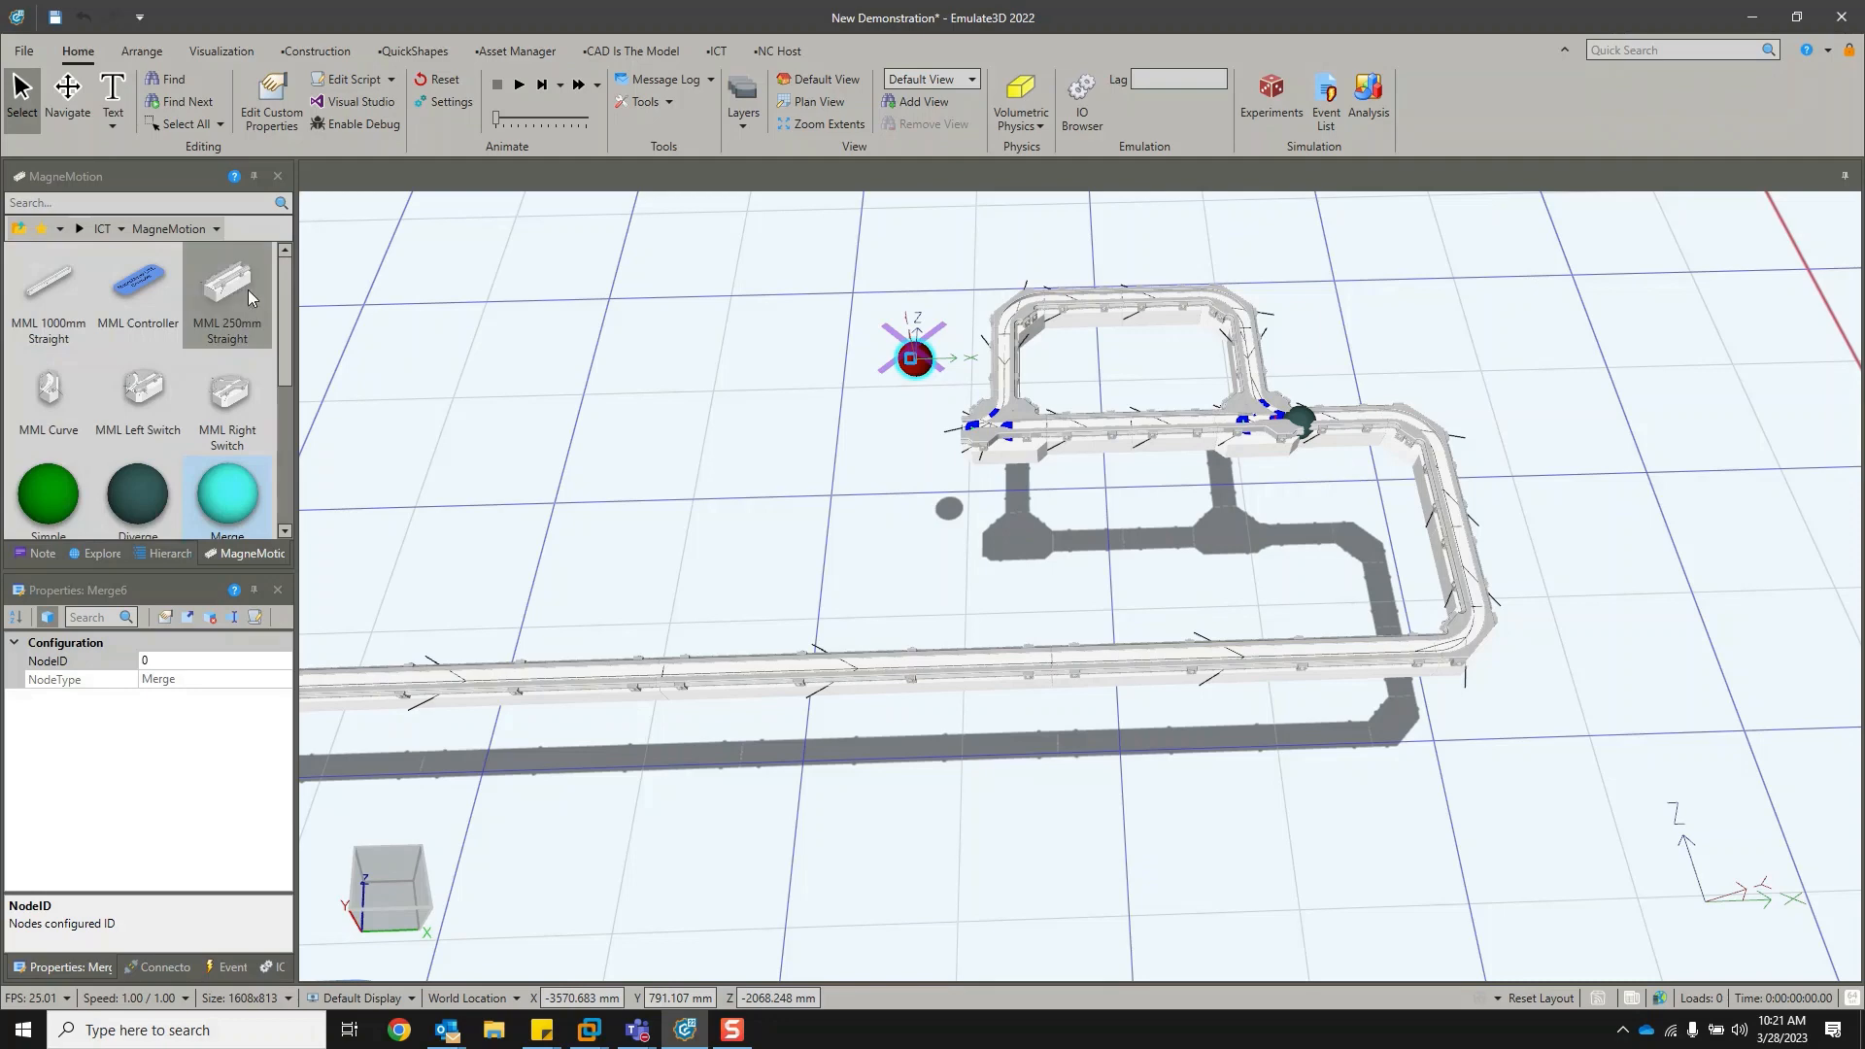
pyautogui.moveTo(227, 286); pyautogui.dragTo(906, 459)
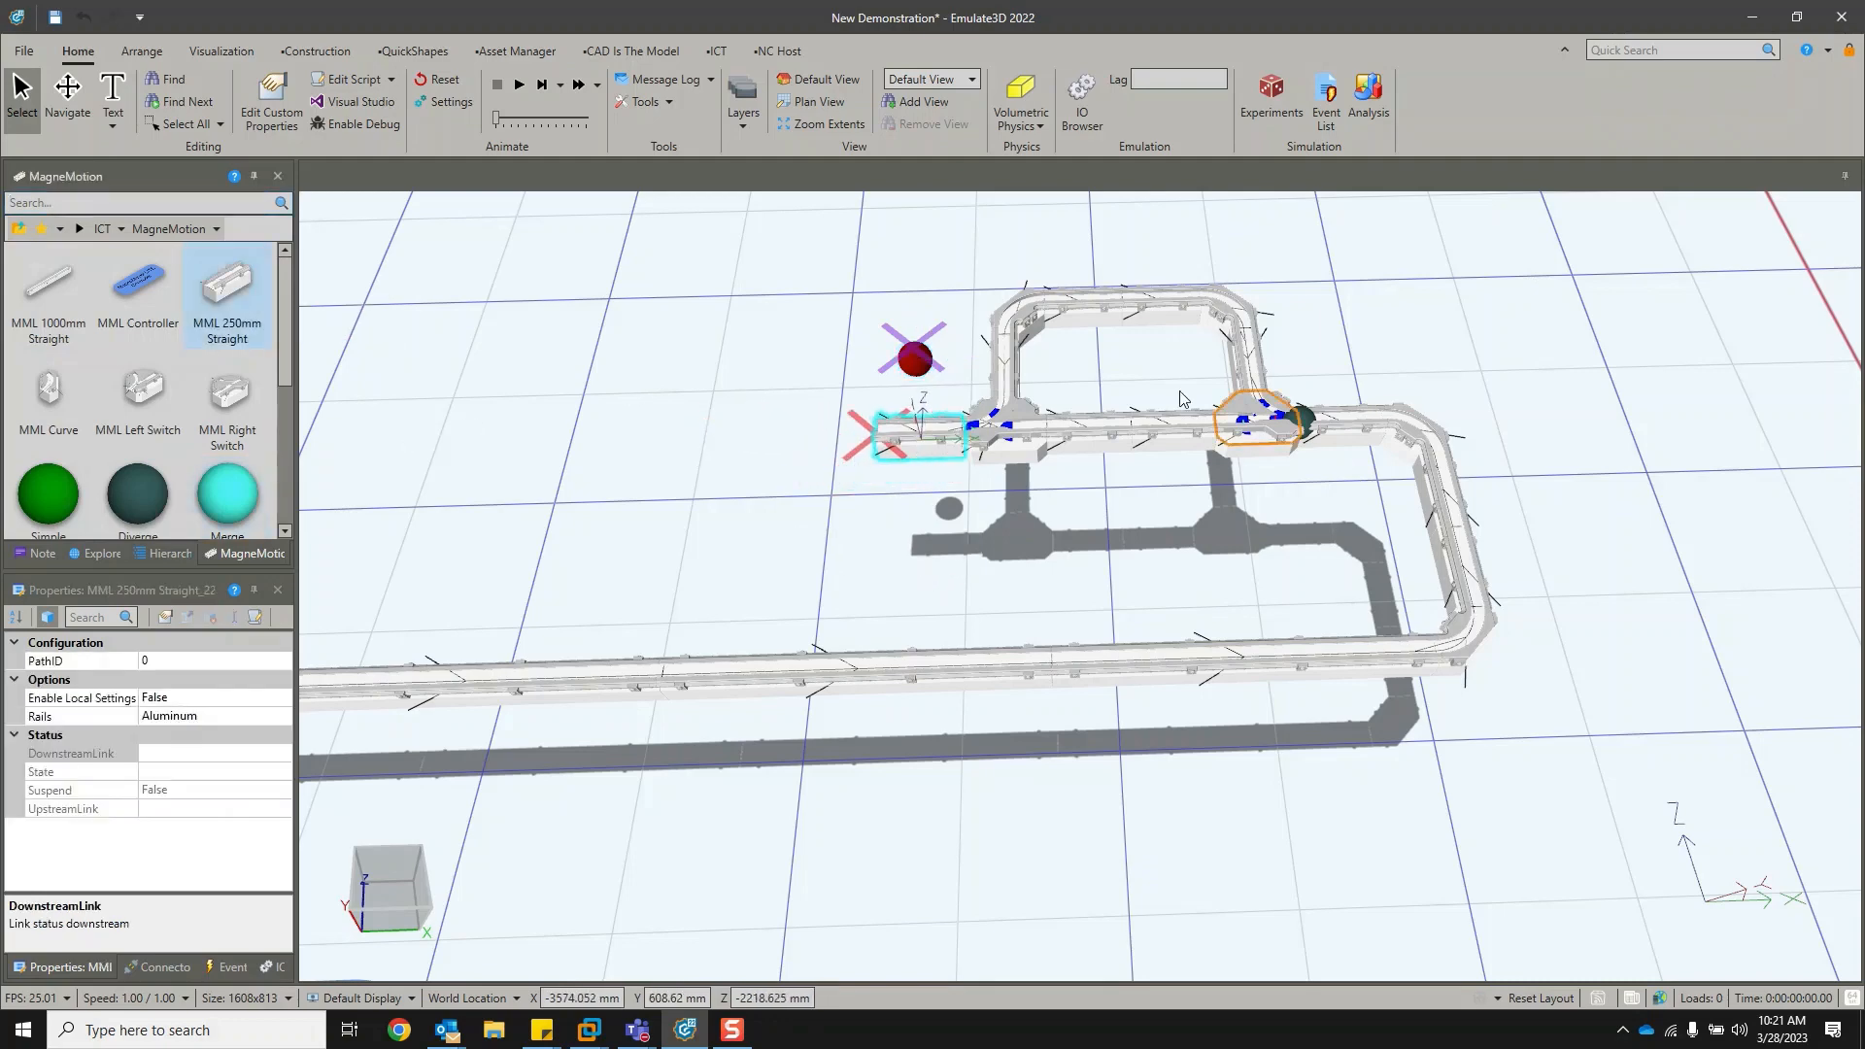
pyautogui.click(911, 363)
pyautogui.press('Delete')
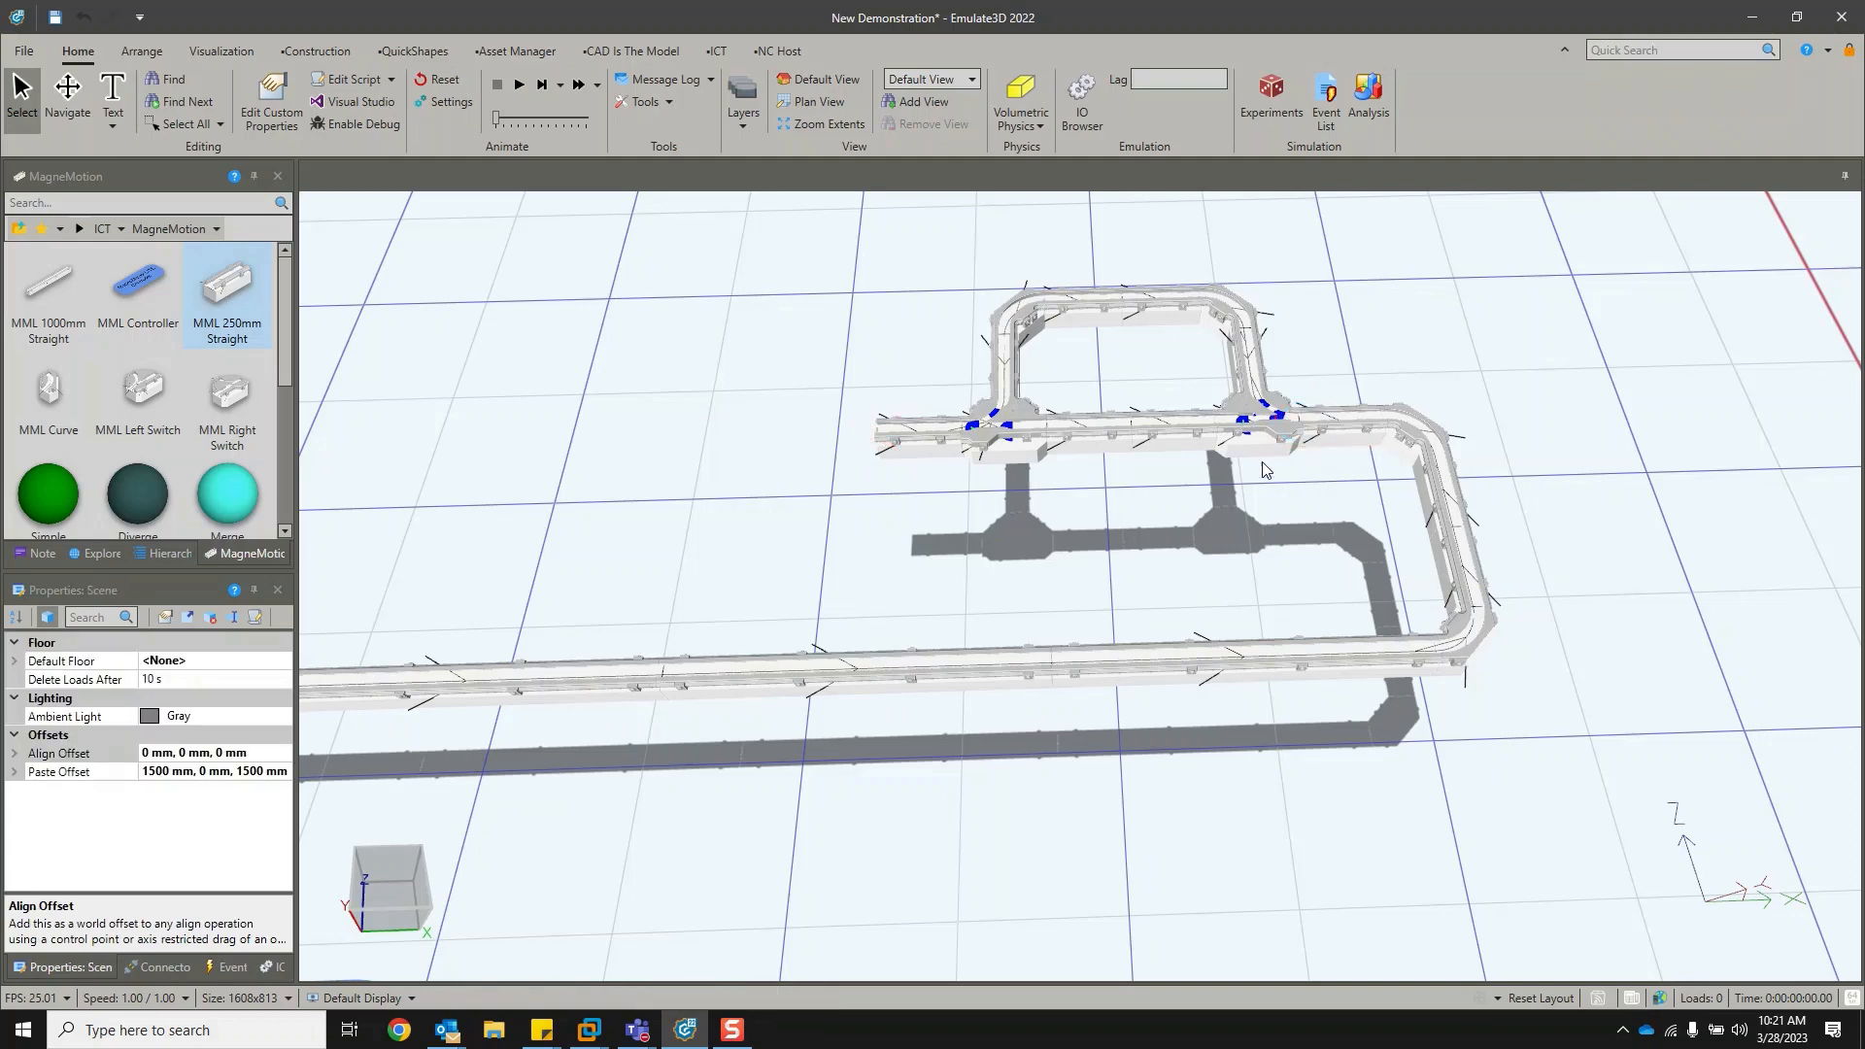
# Select the whole siding with its two switches and adjoining straights, and snap three copies of it end to end along the return leg.
pyautogui.moveTo(1263, 426); pyautogui.dragTo(719, 285)
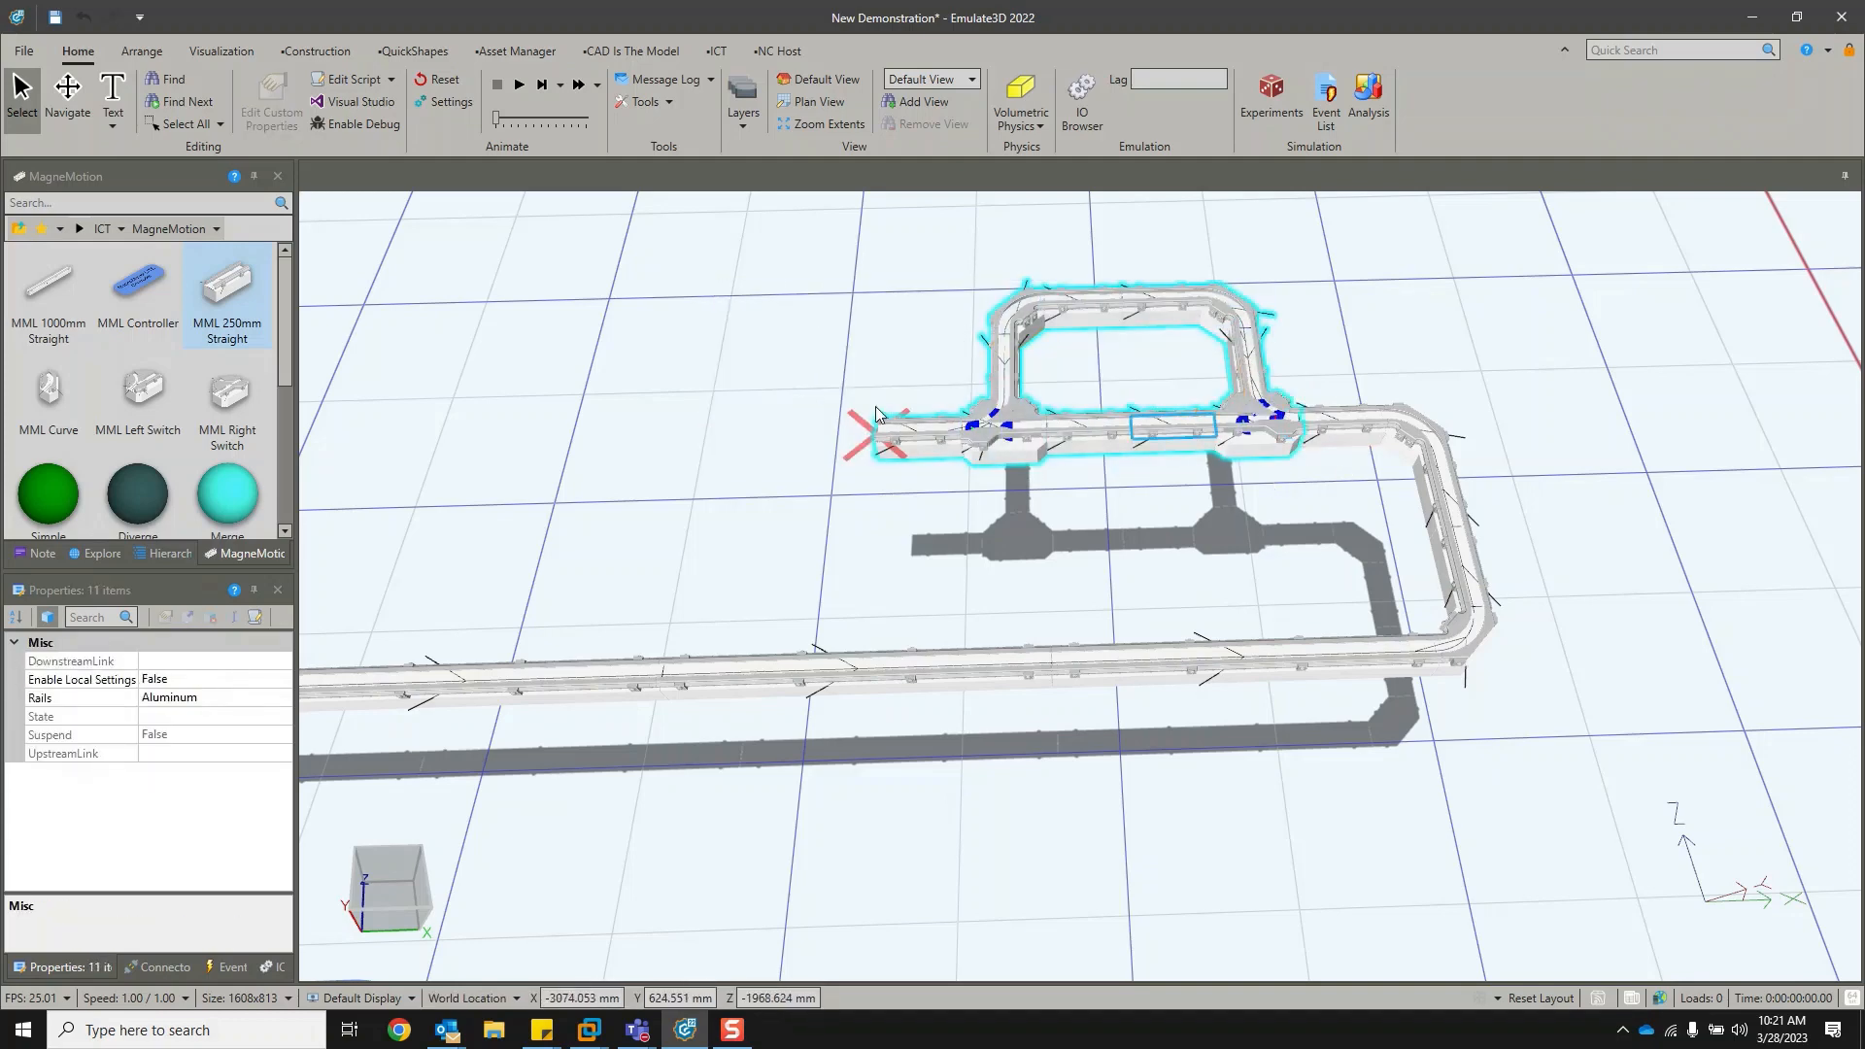
pyautogui.keyDown('ctrl'); pyautogui.moveTo(710, 396); pyautogui.dragTo(760, 436); pyautogui.keyUp('ctrl')
pyautogui.scroll(-5, 760, 435)
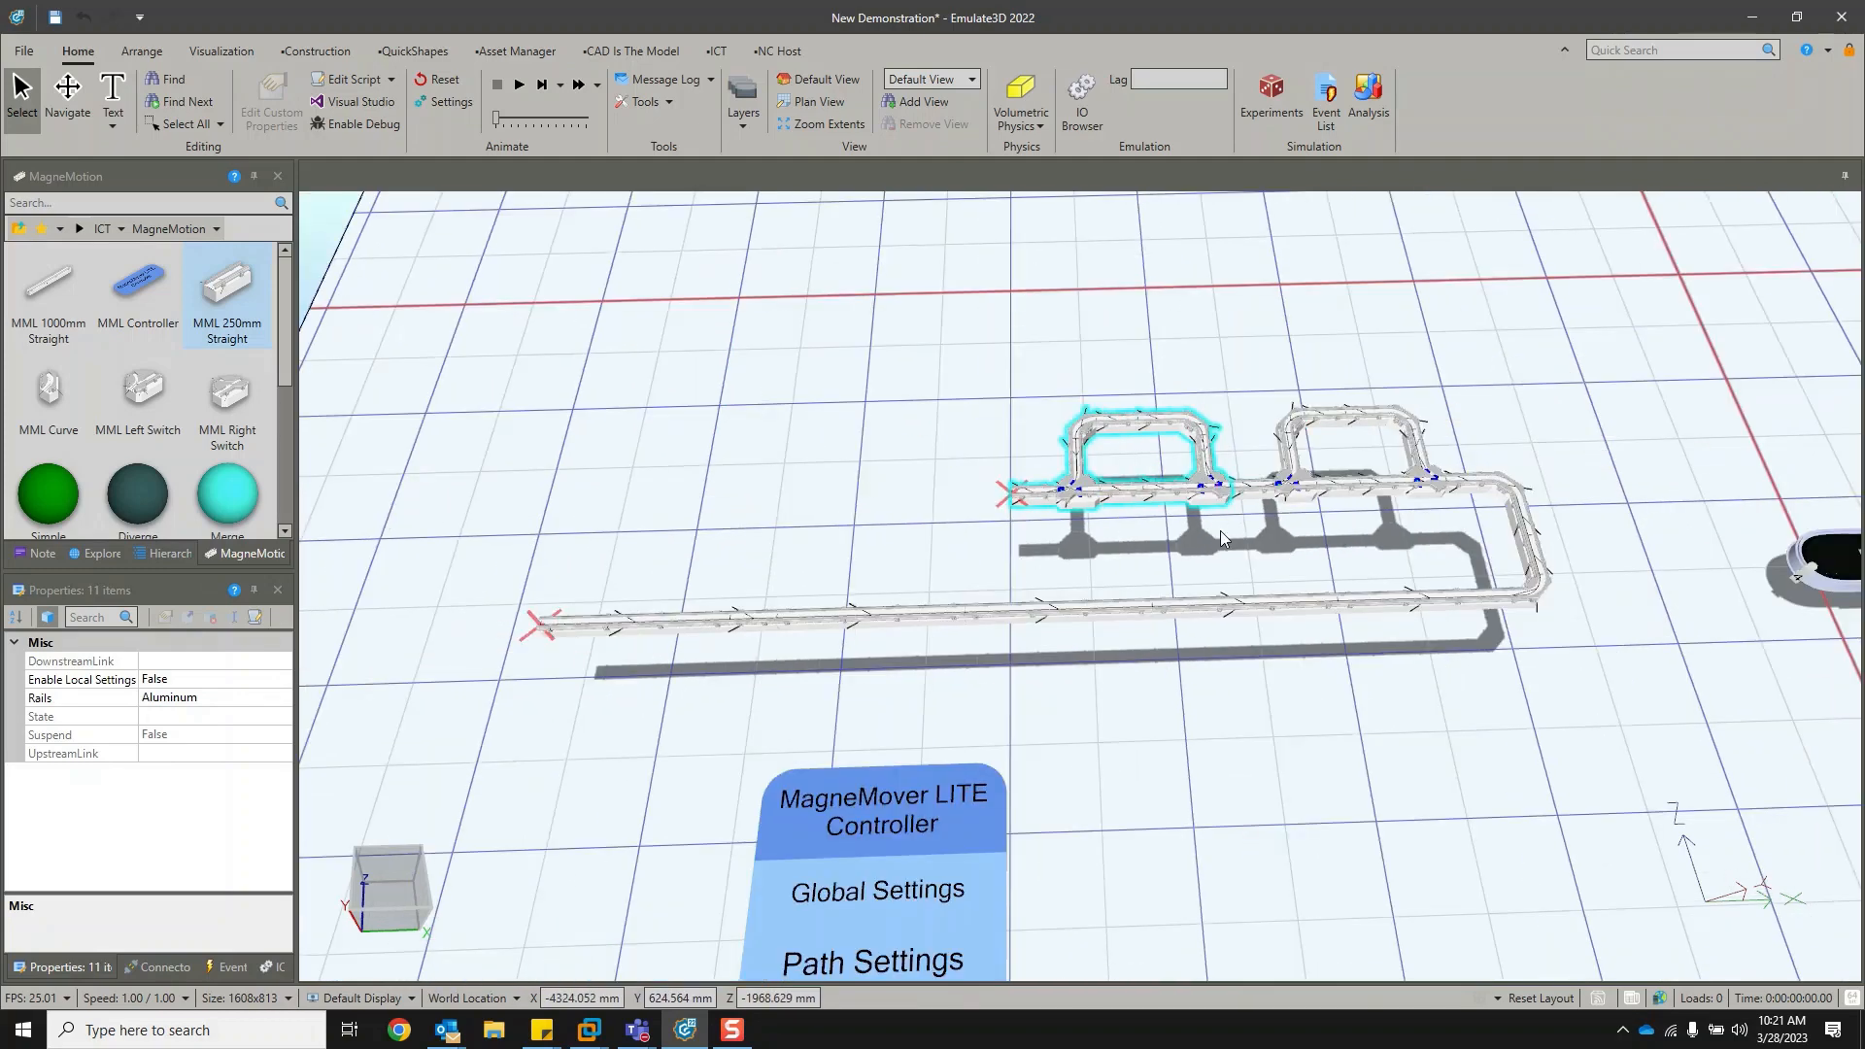
pyautogui.keyDown('ctrl'); pyautogui.moveTo(781, 478); pyautogui.dragTo(864, 506); pyautogui.keyUp('ctrl')
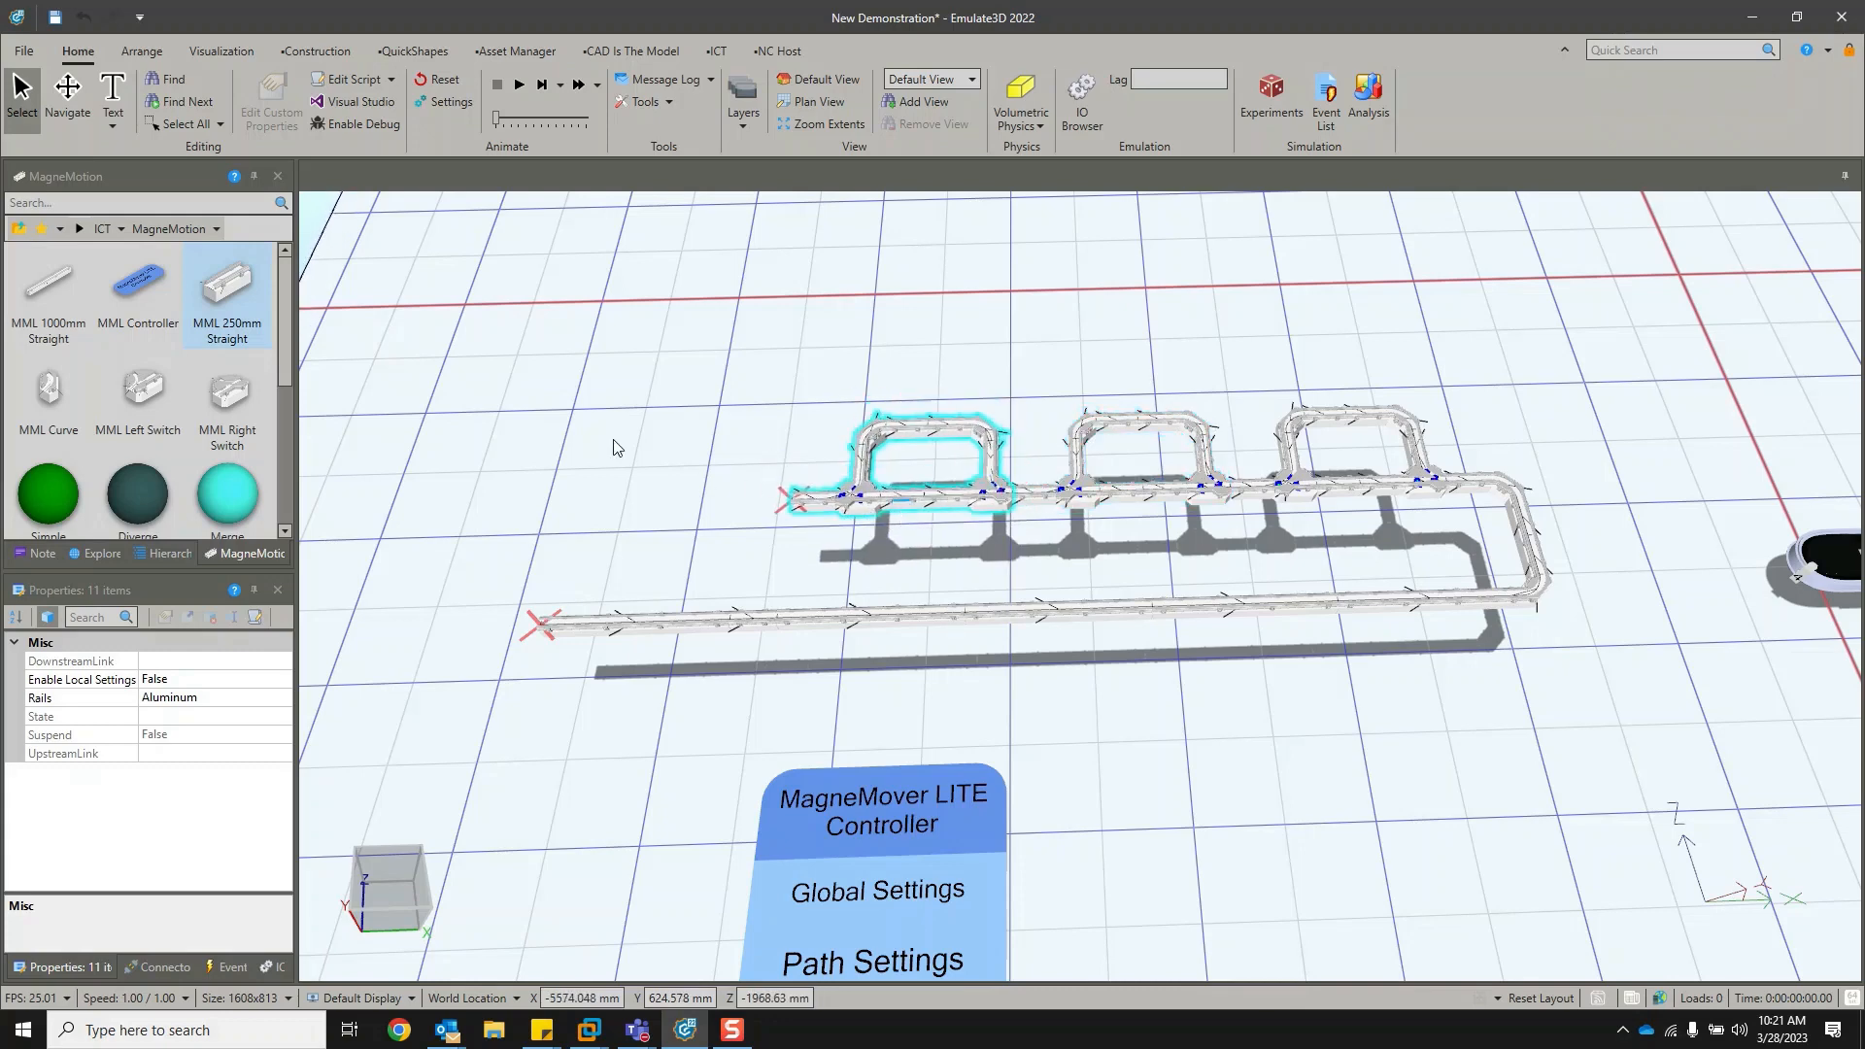
pyautogui.hotkey('ctrl', 'v')
pyautogui.moveTo(619, 494); pyautogui.dragTo(677, 516)
pyautogui.click(607, 588)
# Close the track's open end with an MML Curve, two 250 mm straights and a second MML Curve joining the long run.
pyautogui.scroll(5, 737, 540)
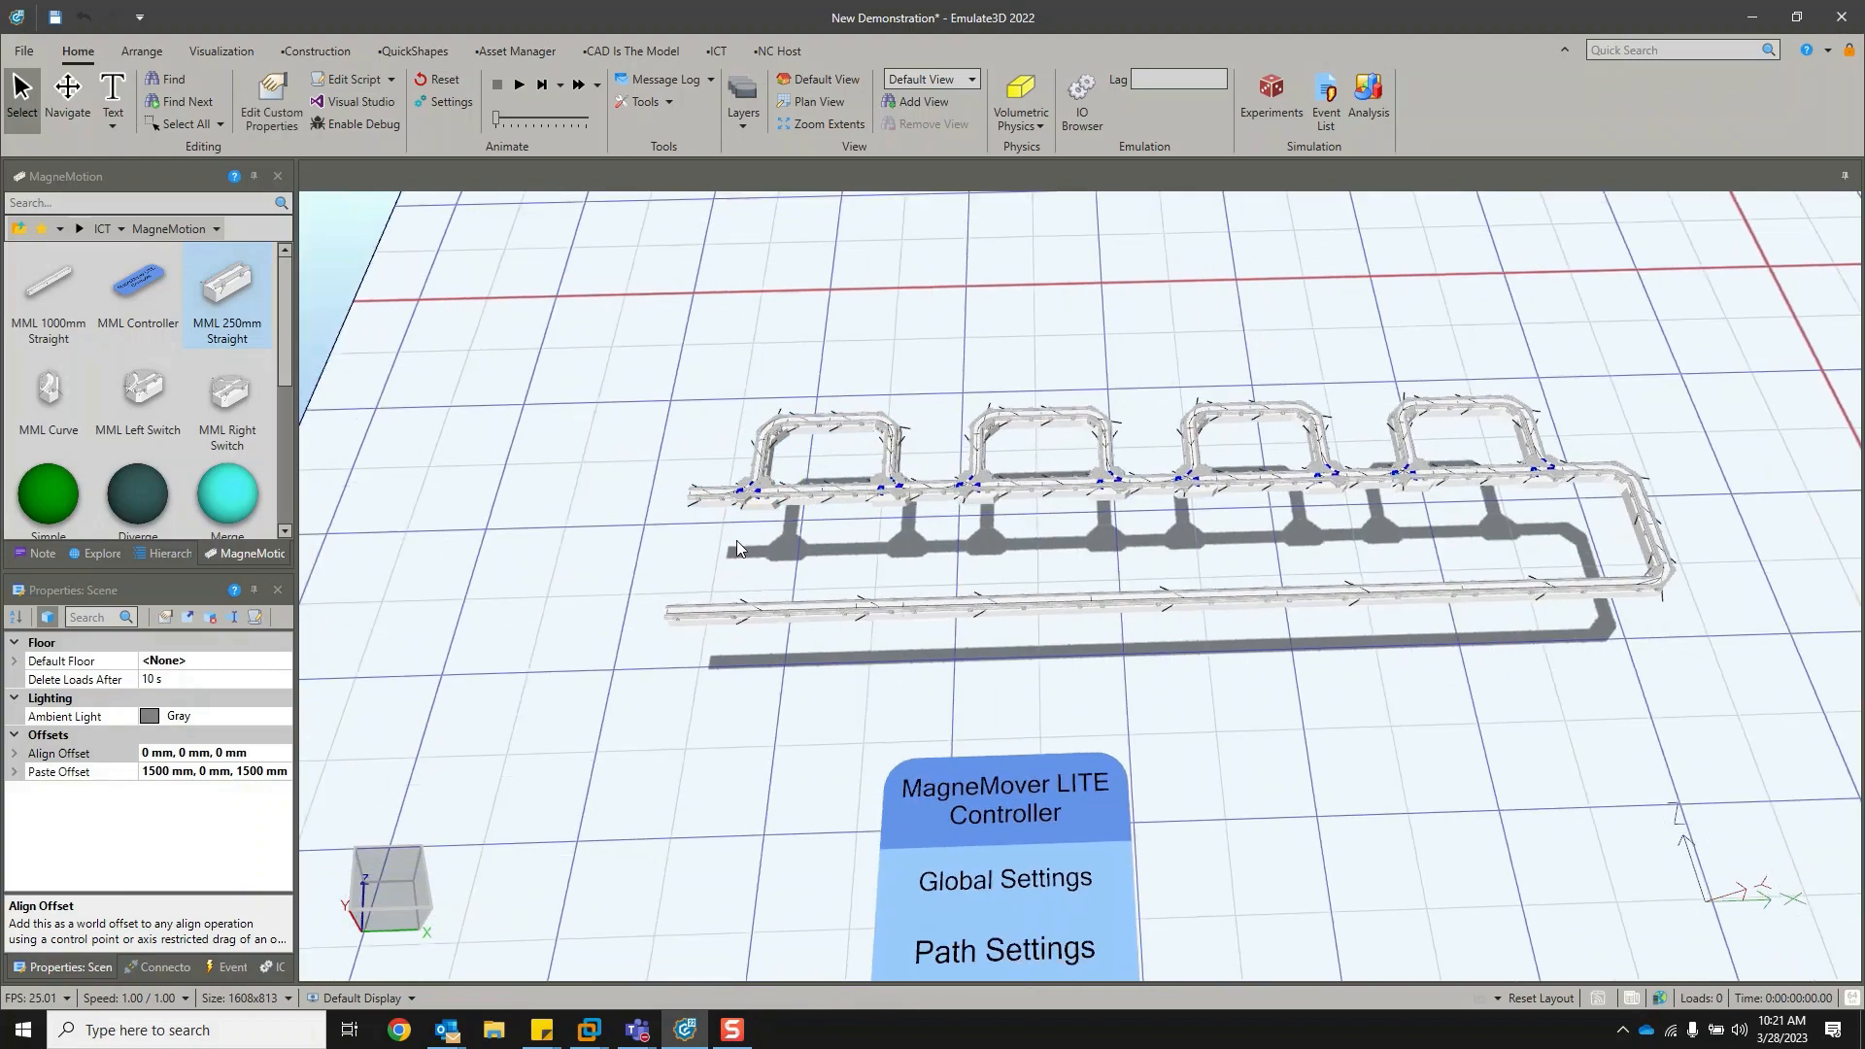
pyautogui.scroll(-3, 1001, 454)
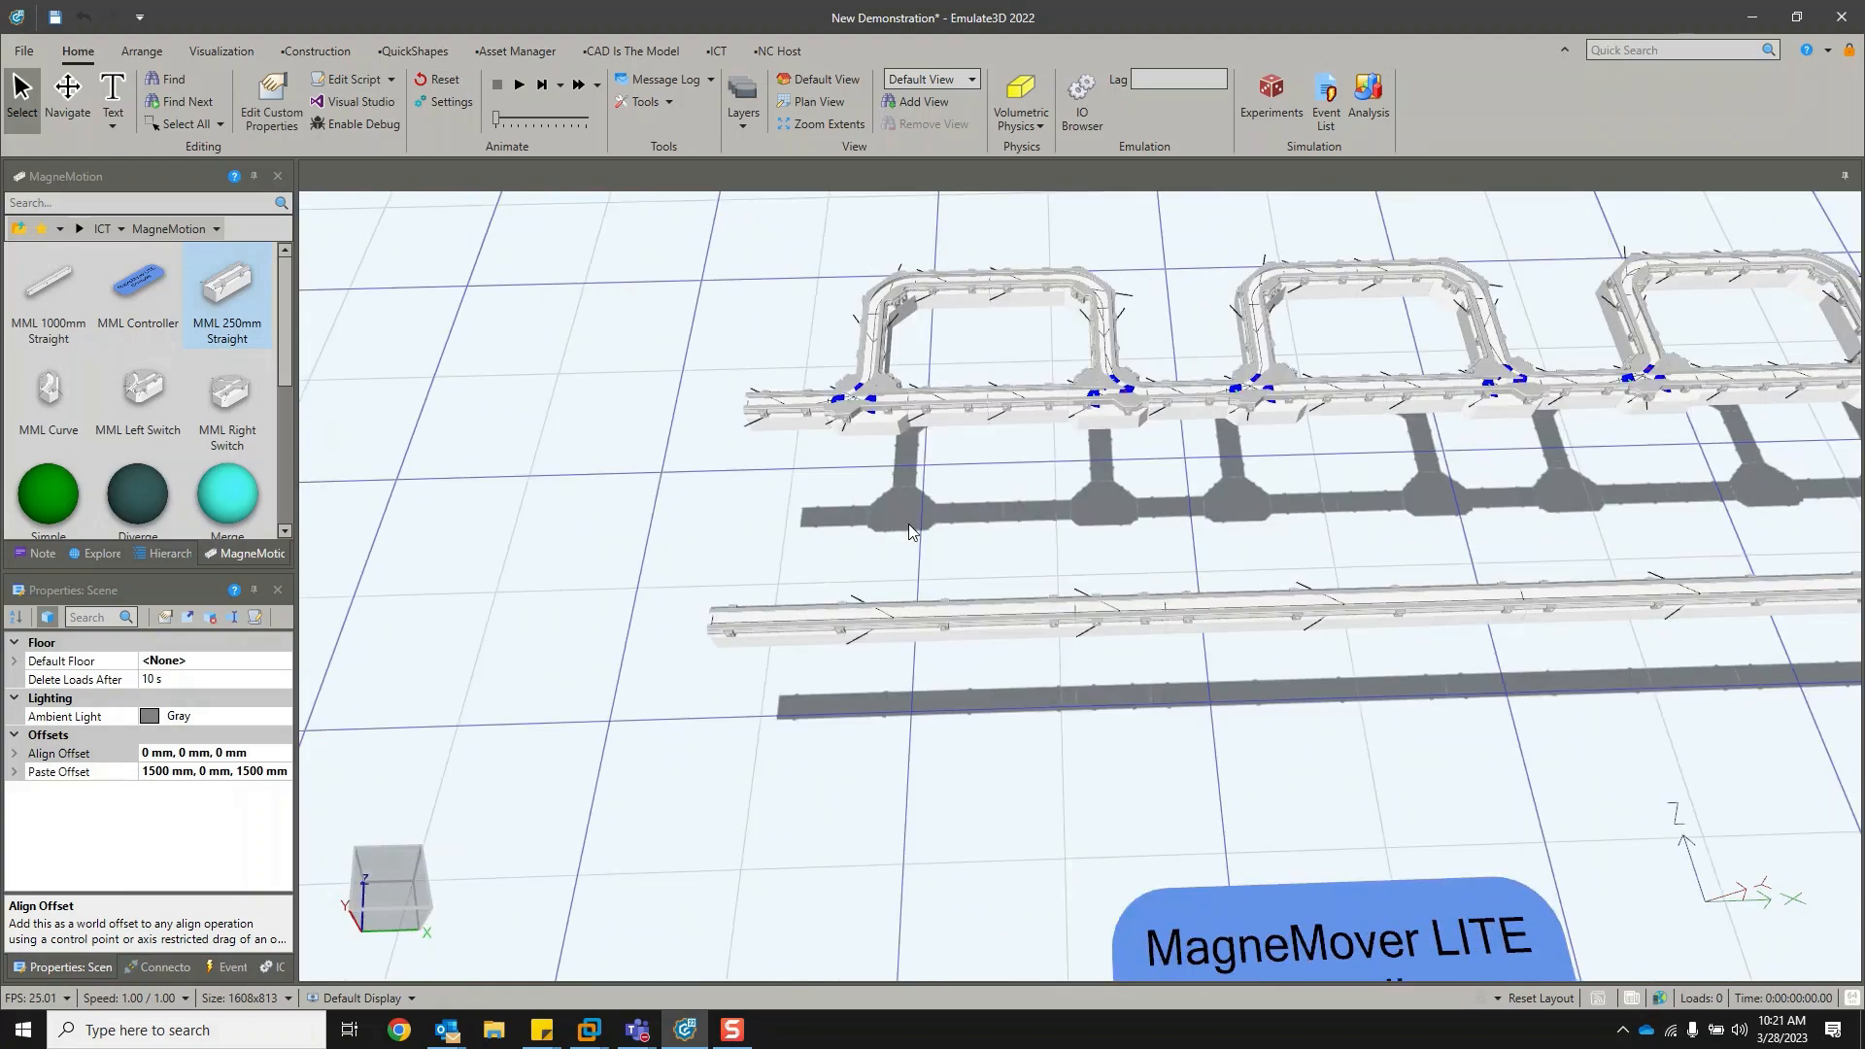
pyautogui.moveTo(48, 393); pyautogui.dragTo(700, 434)
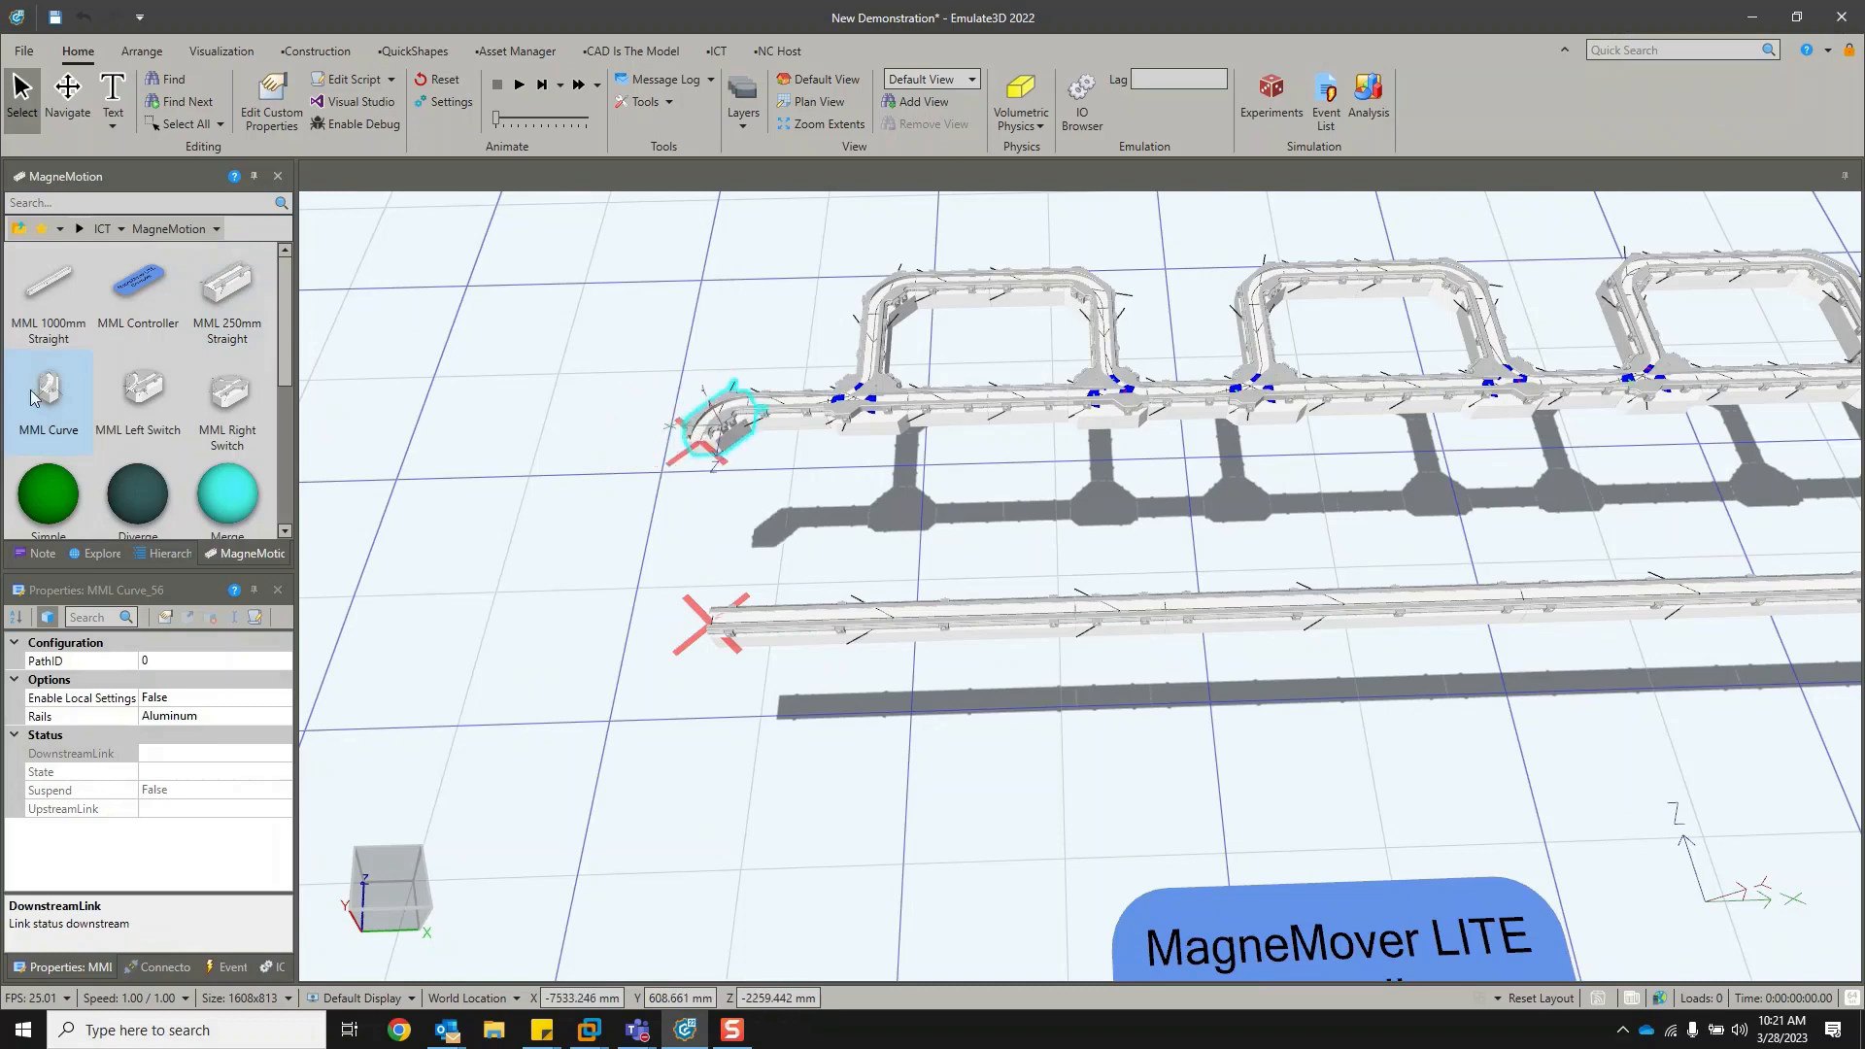
pyautogui.moveTo(227, 284); pyautogui.dragTo(701, 479)
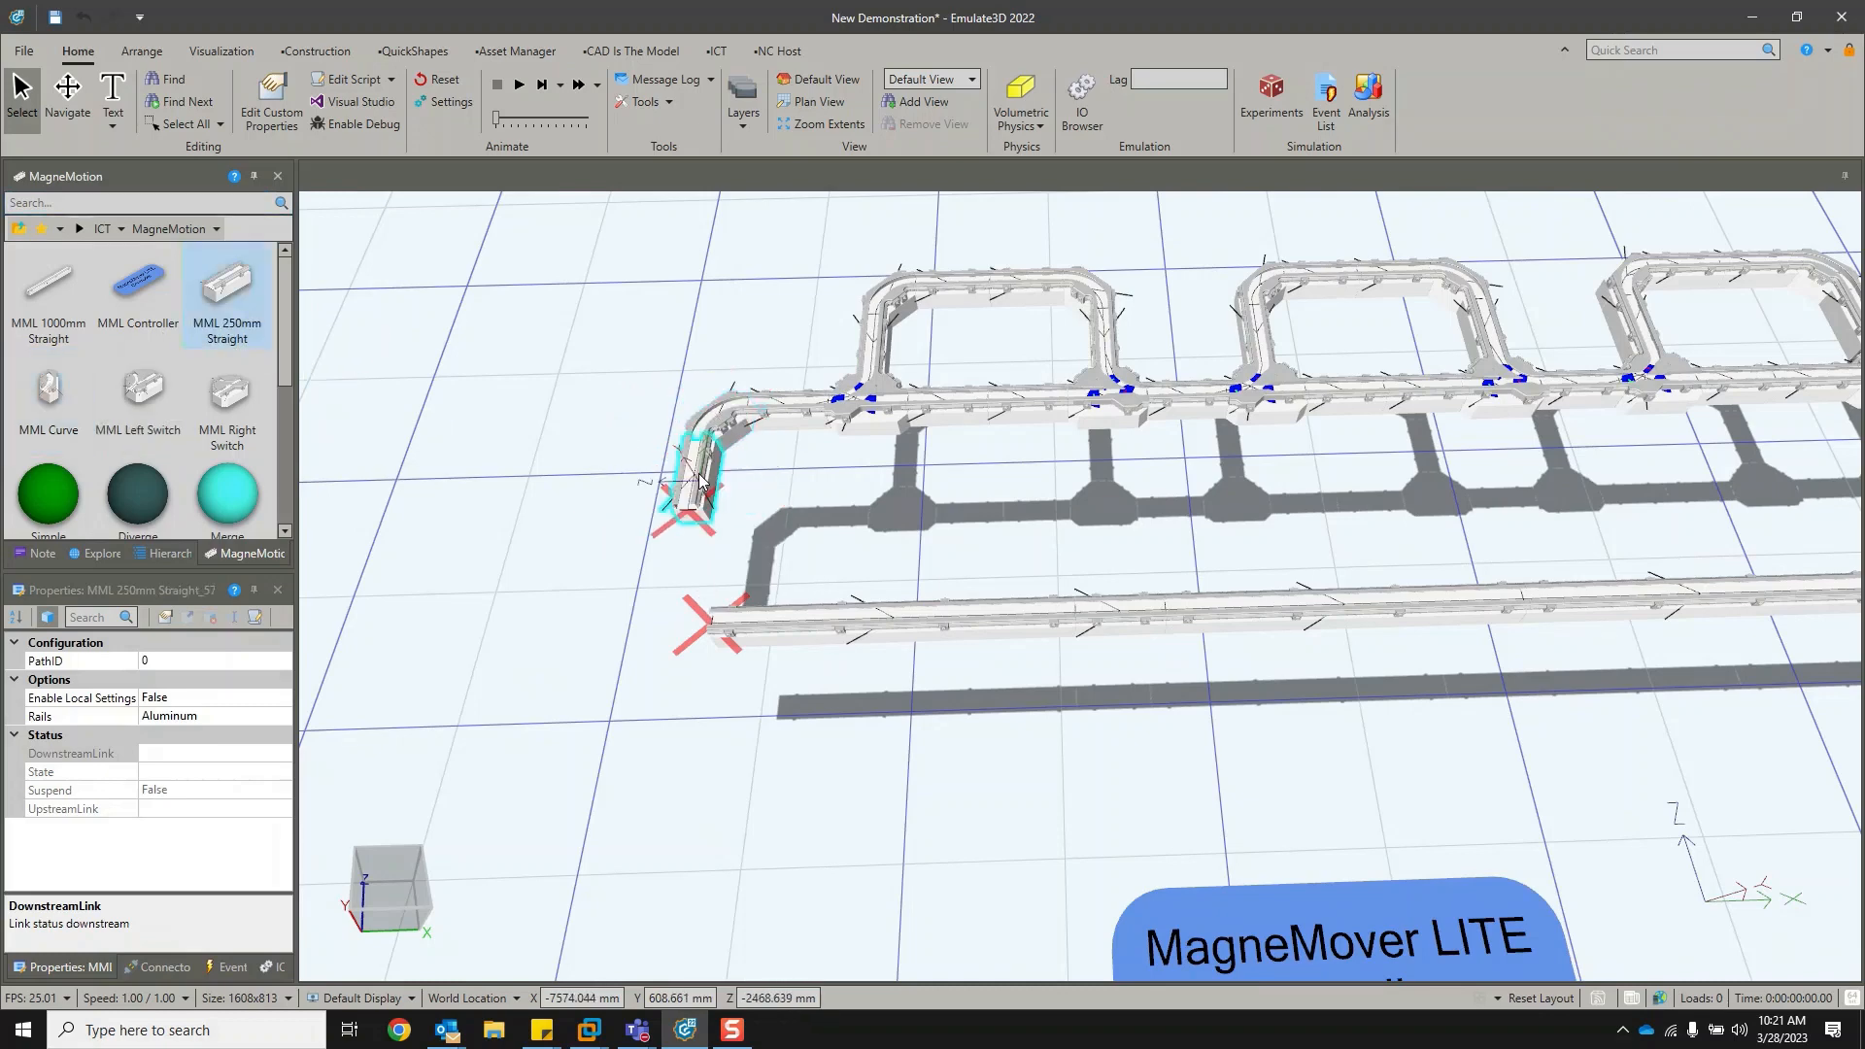
pyautogui.moveTo(245, 316); pyautogui.dragTo(670, 563)
pyautogui.moveTo(48, 394); pyautogui.dragTo(673, 646)
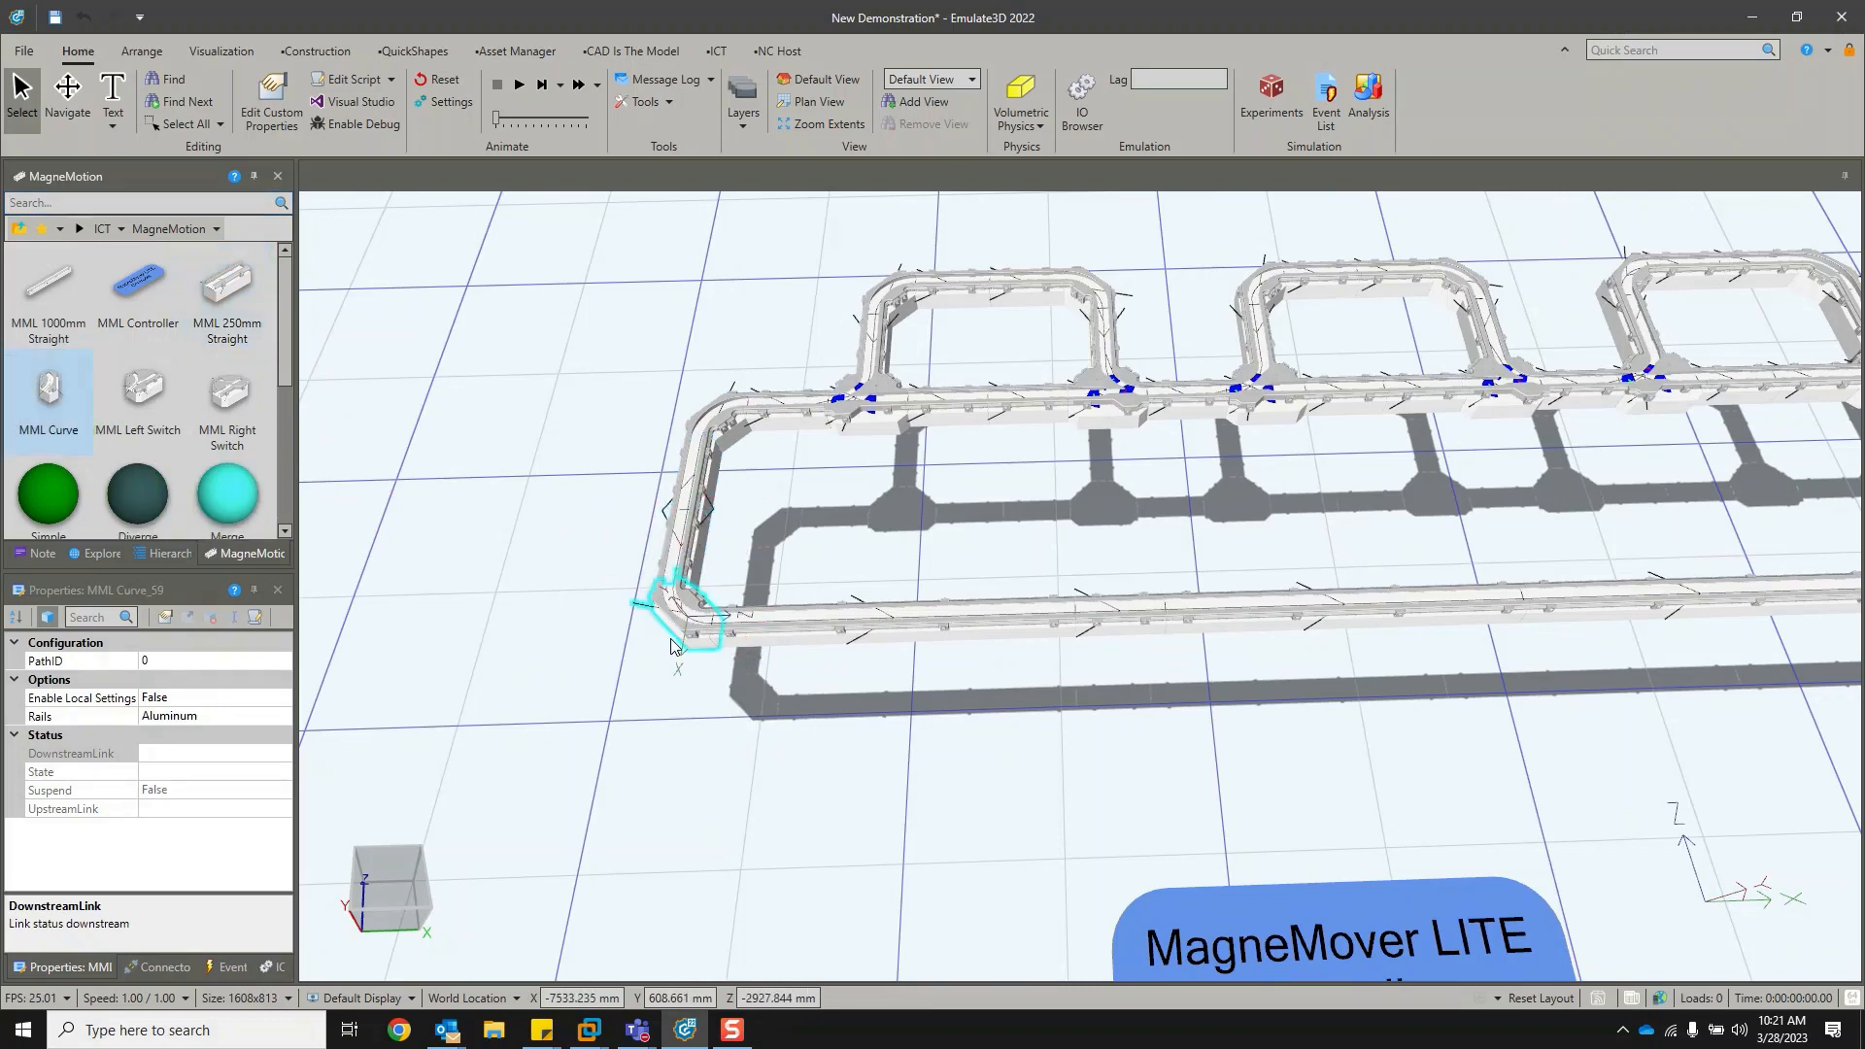
pyautogui.click(724, 666)
# Place a Diverge node on the entry of the right switch nearest the iTRAK.
pyautogui.scroll(-5, 1180, 763)
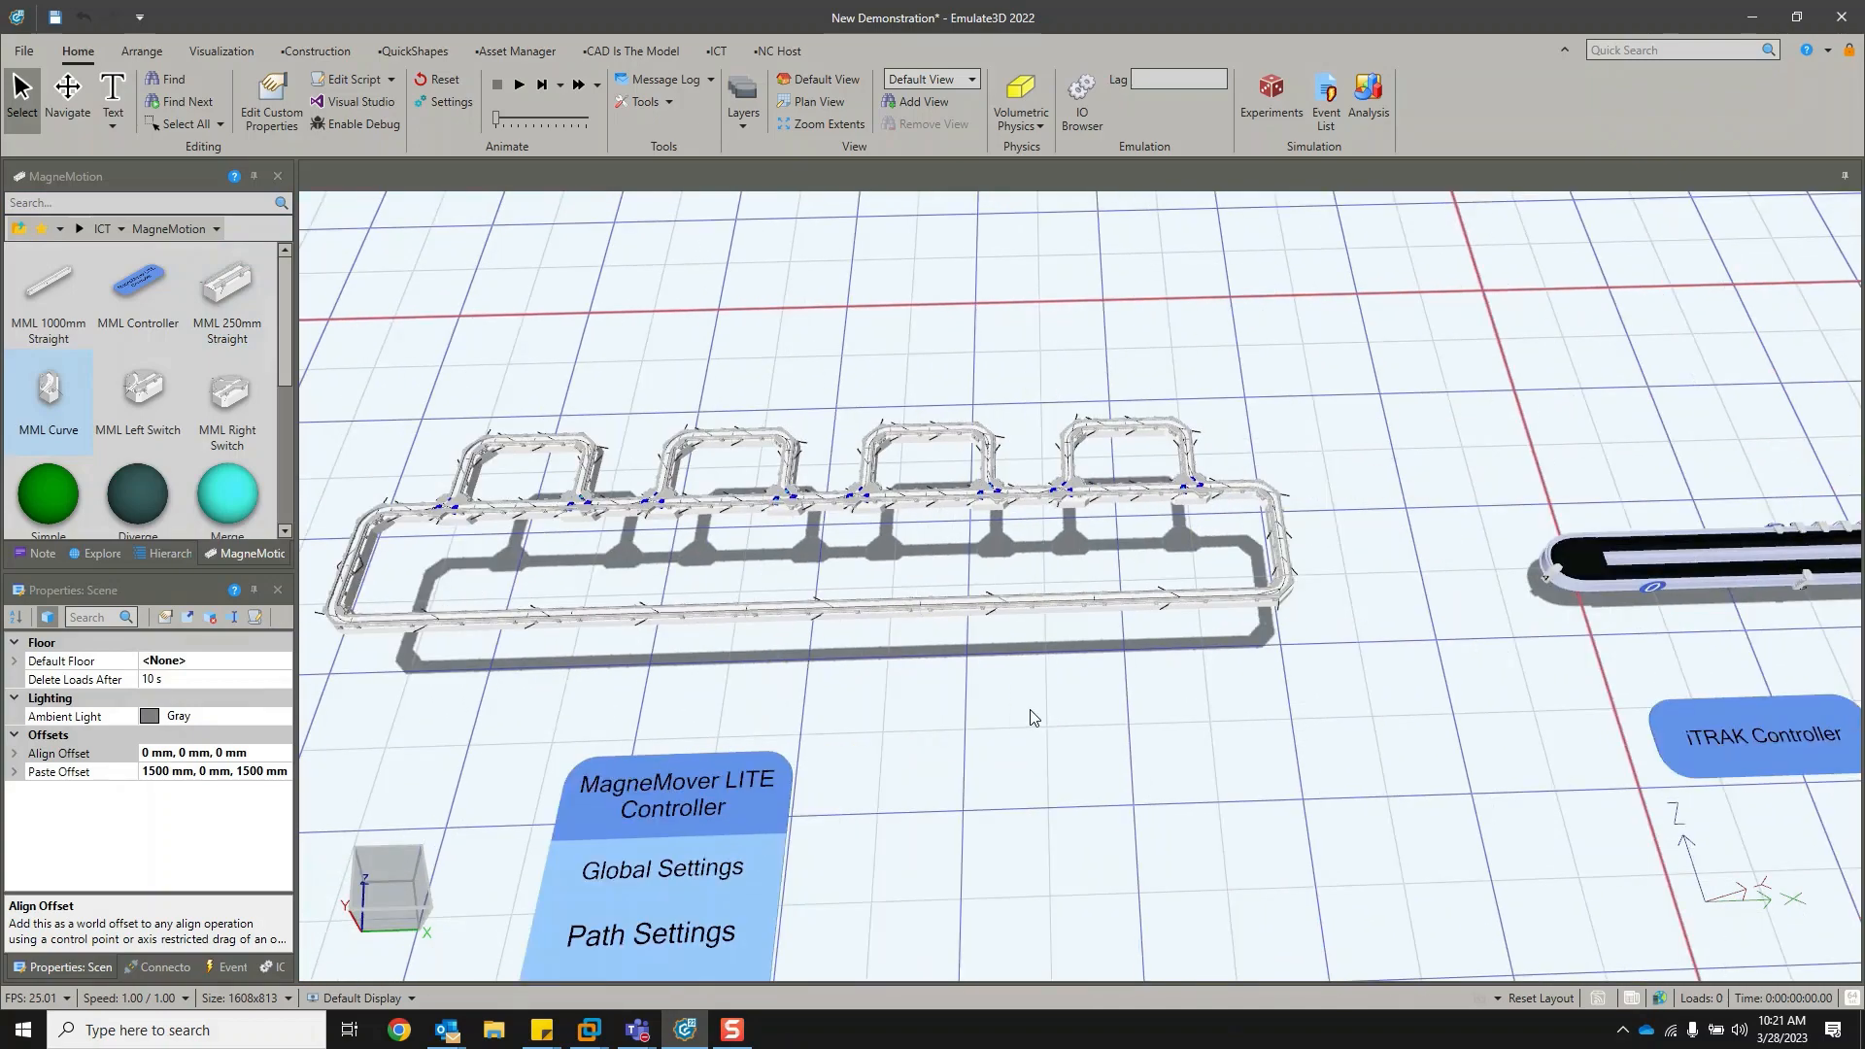
pyautogui.scroll(-1, 187, 492)
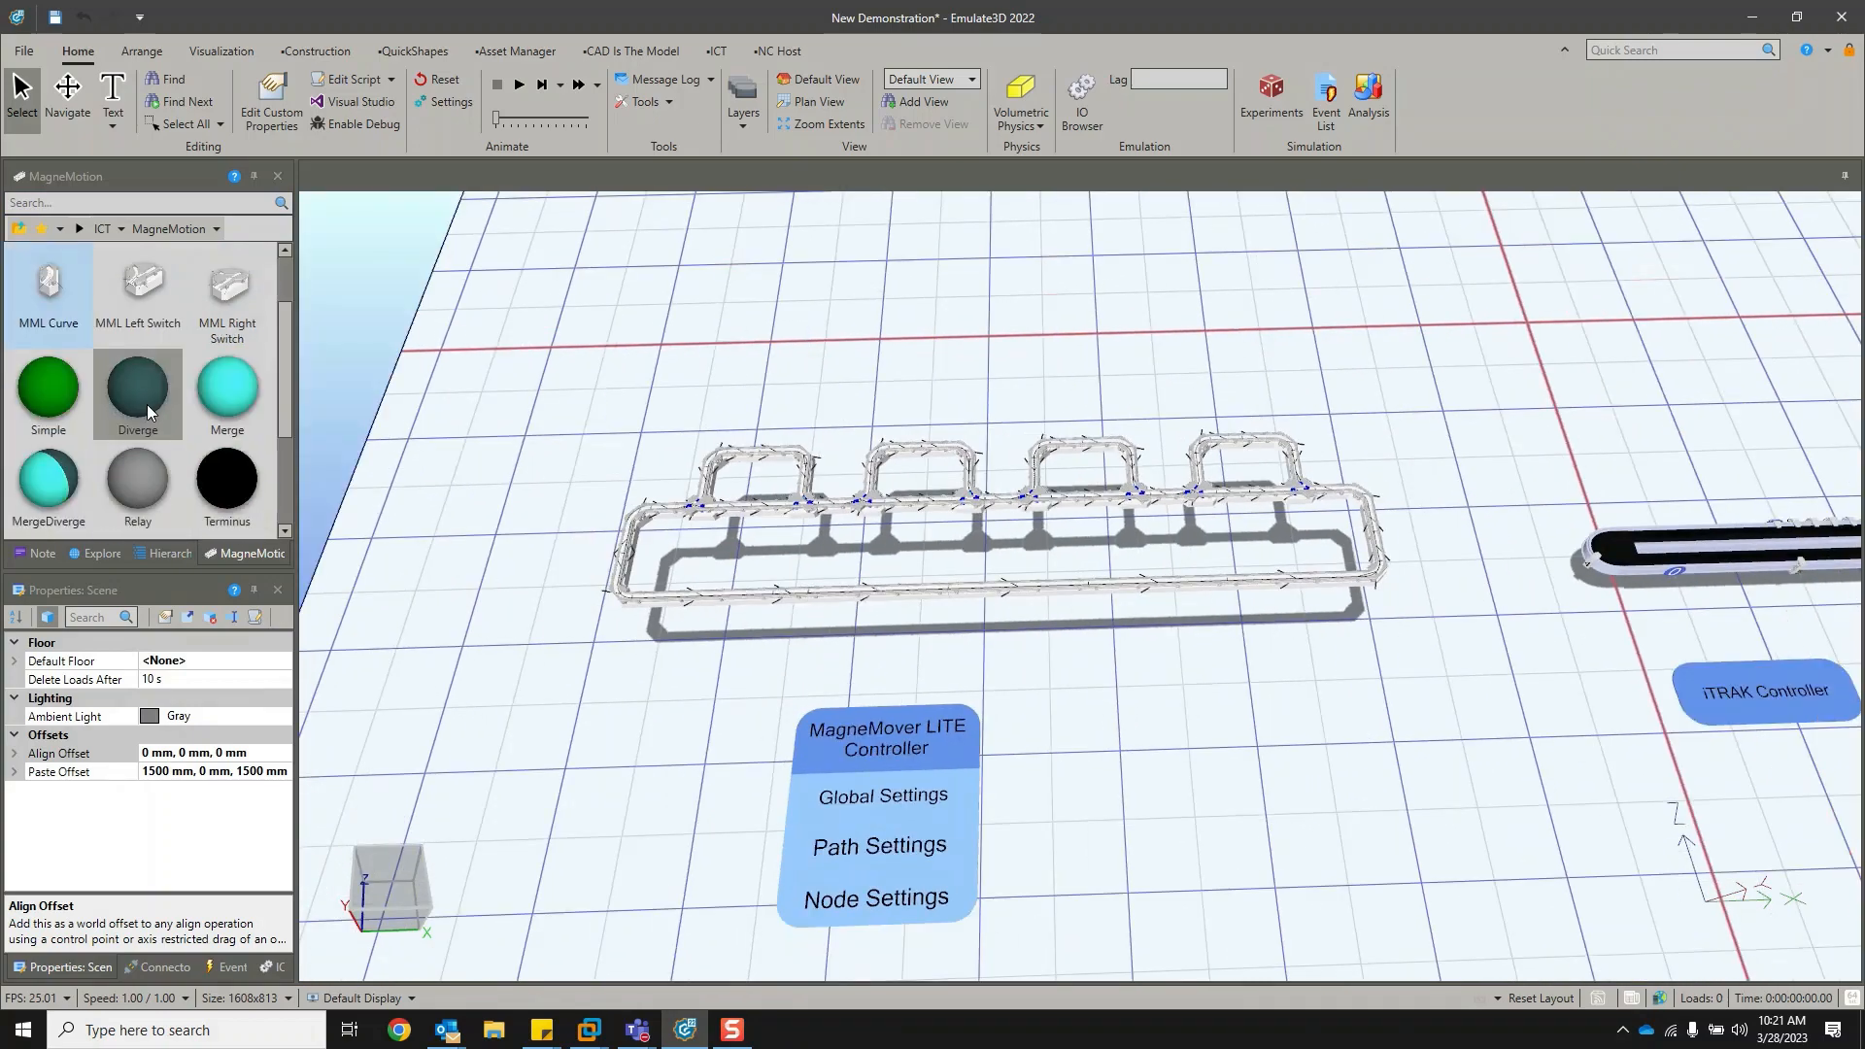
pyautogui.moveTo(147, 404)
pyautogui.mouseDown()
pyautogui.moveTo(366, 449)
pyautogui.moveTo(1327, 495)
pyautogui.mouseUp()
pyautogui.scroll(3, 1329, 498)
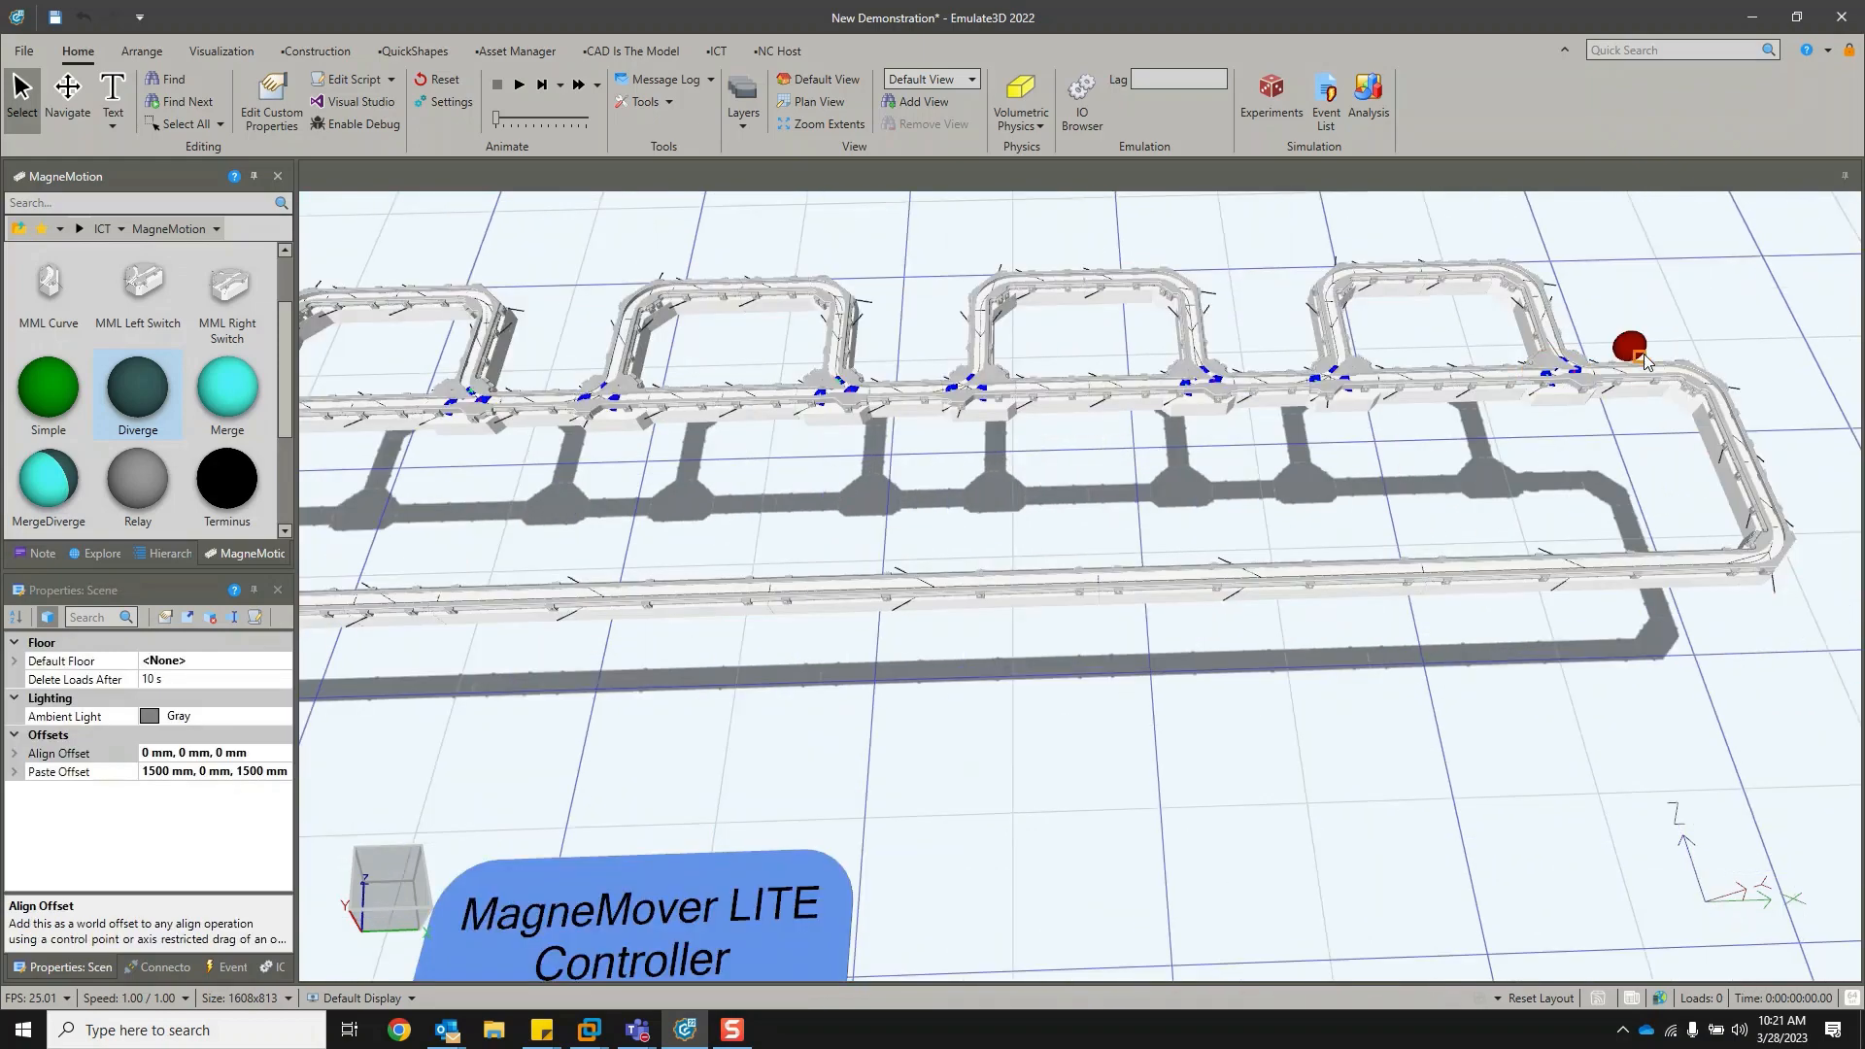
pyautogui.click(1594, 385)
pyautogui.scroll(-5, 1485, 474)
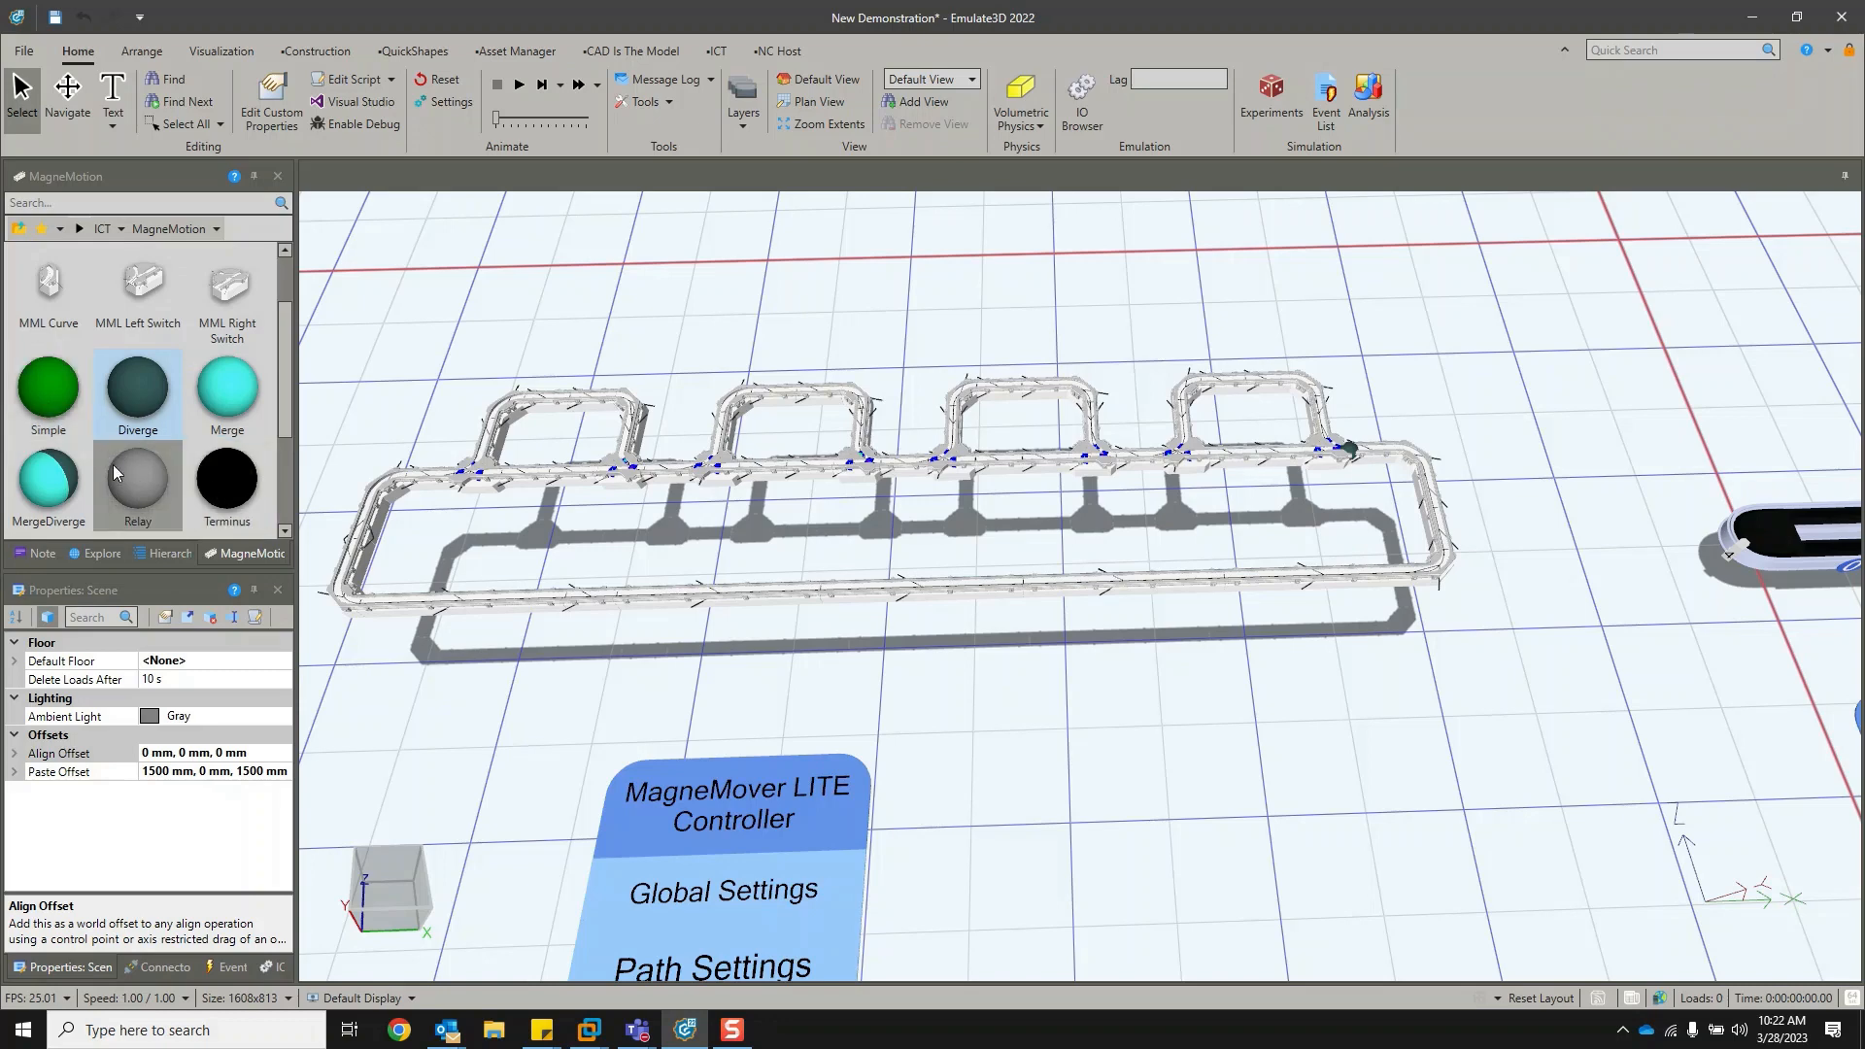
# With MML Controller1 as the selected controller, run Assign Track starting from the Diverge node to configure the MagneMover LITE nodes and paths.
pyautogui.moveTo(1234, 749)
pyautogui.mouseDown(button='middle')
pyautogui.moveTo(1373, 742)
pyautogui.moveTo(1224, 765)
pyautogui.mouseUp(button='middle')
pyautogui.click(792, 791)
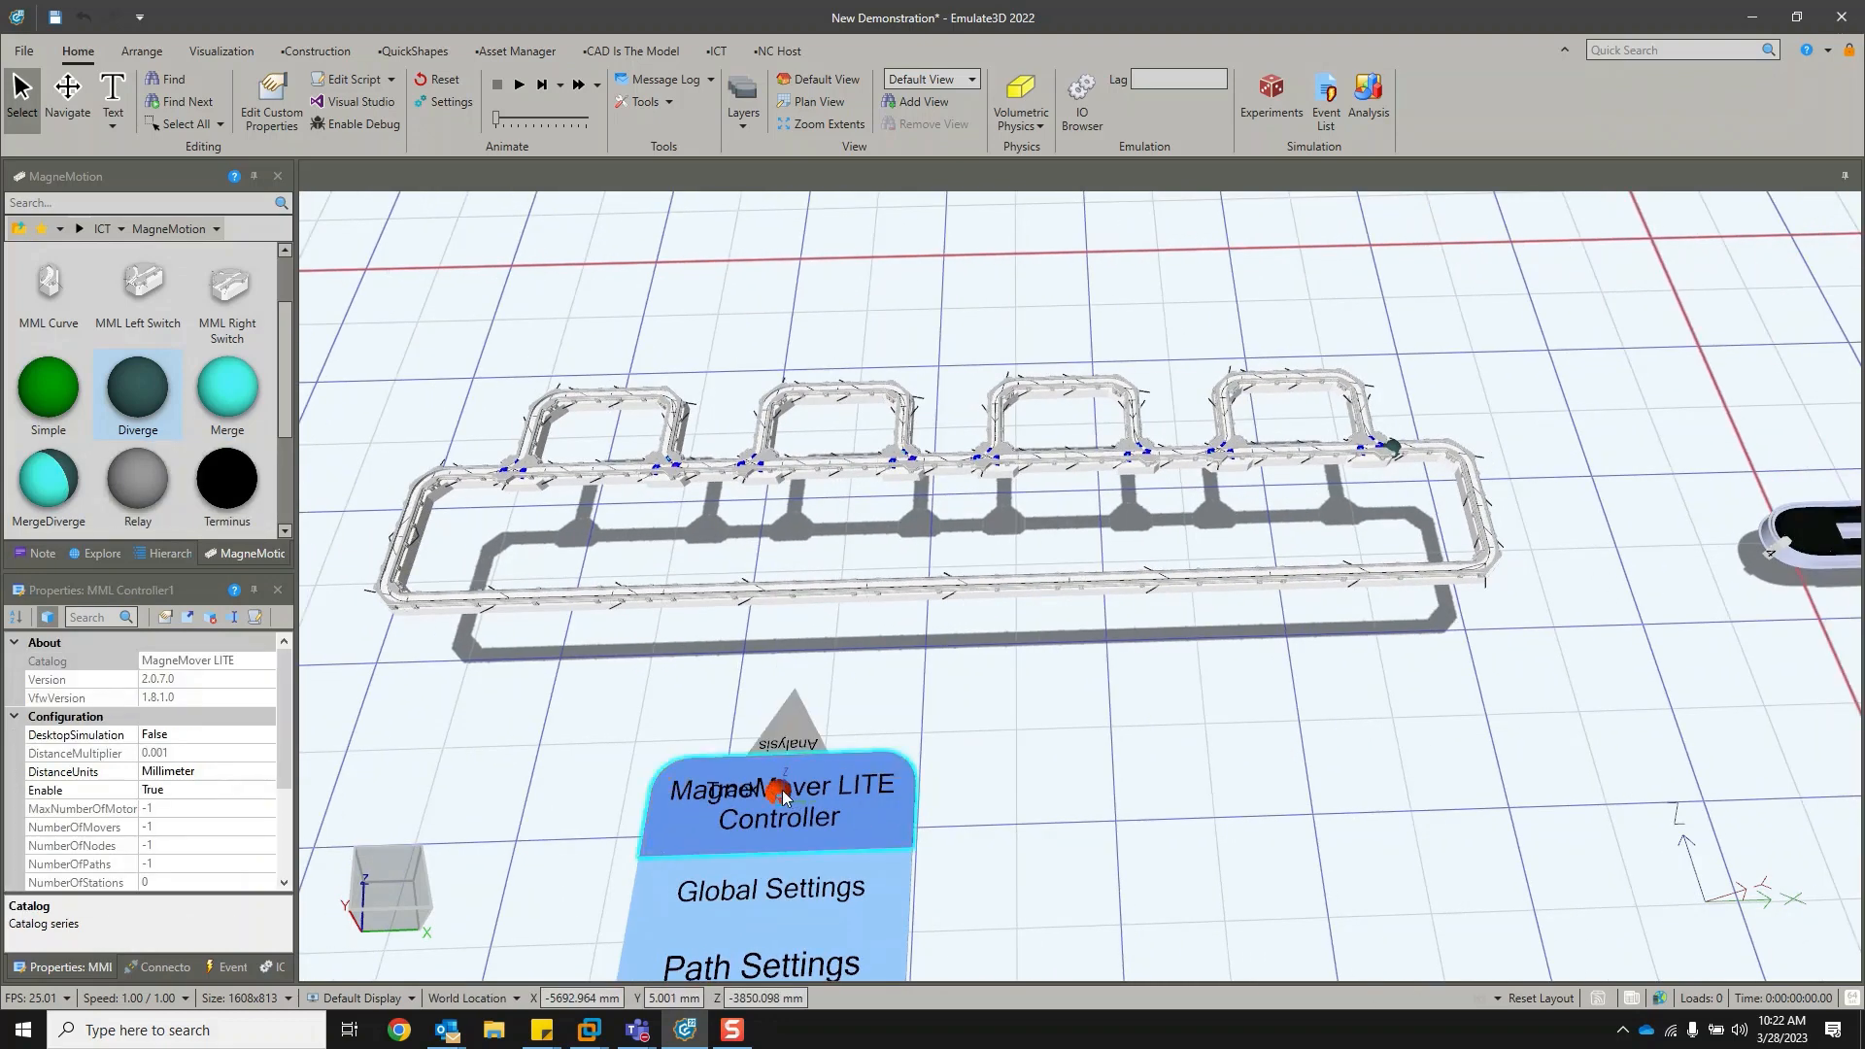
pyautogui.moveTo(777, 793); pyautogui.dragTo(1423, 583)
pyautogui.scroll(3, 1381, 496)
pyautogui.scroll(-2, 1446, 485)
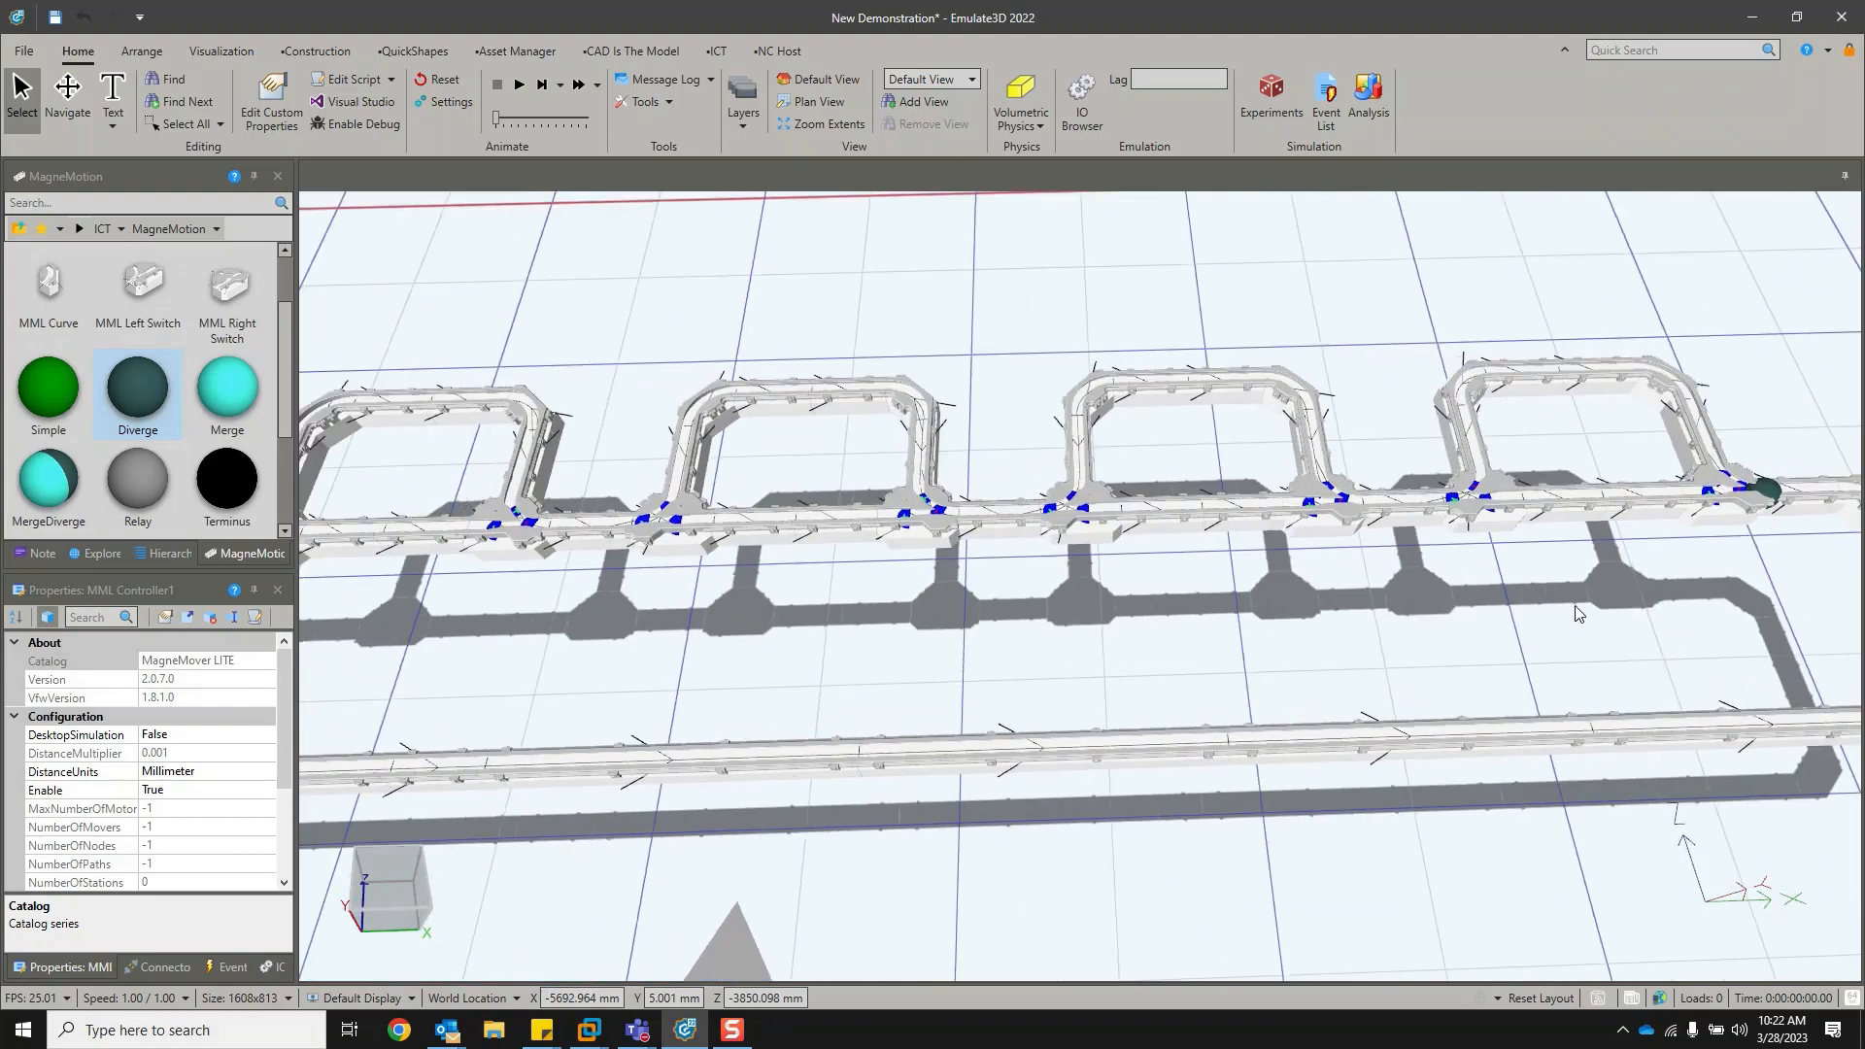
pyautogui.scroll(-1, 977, 639)
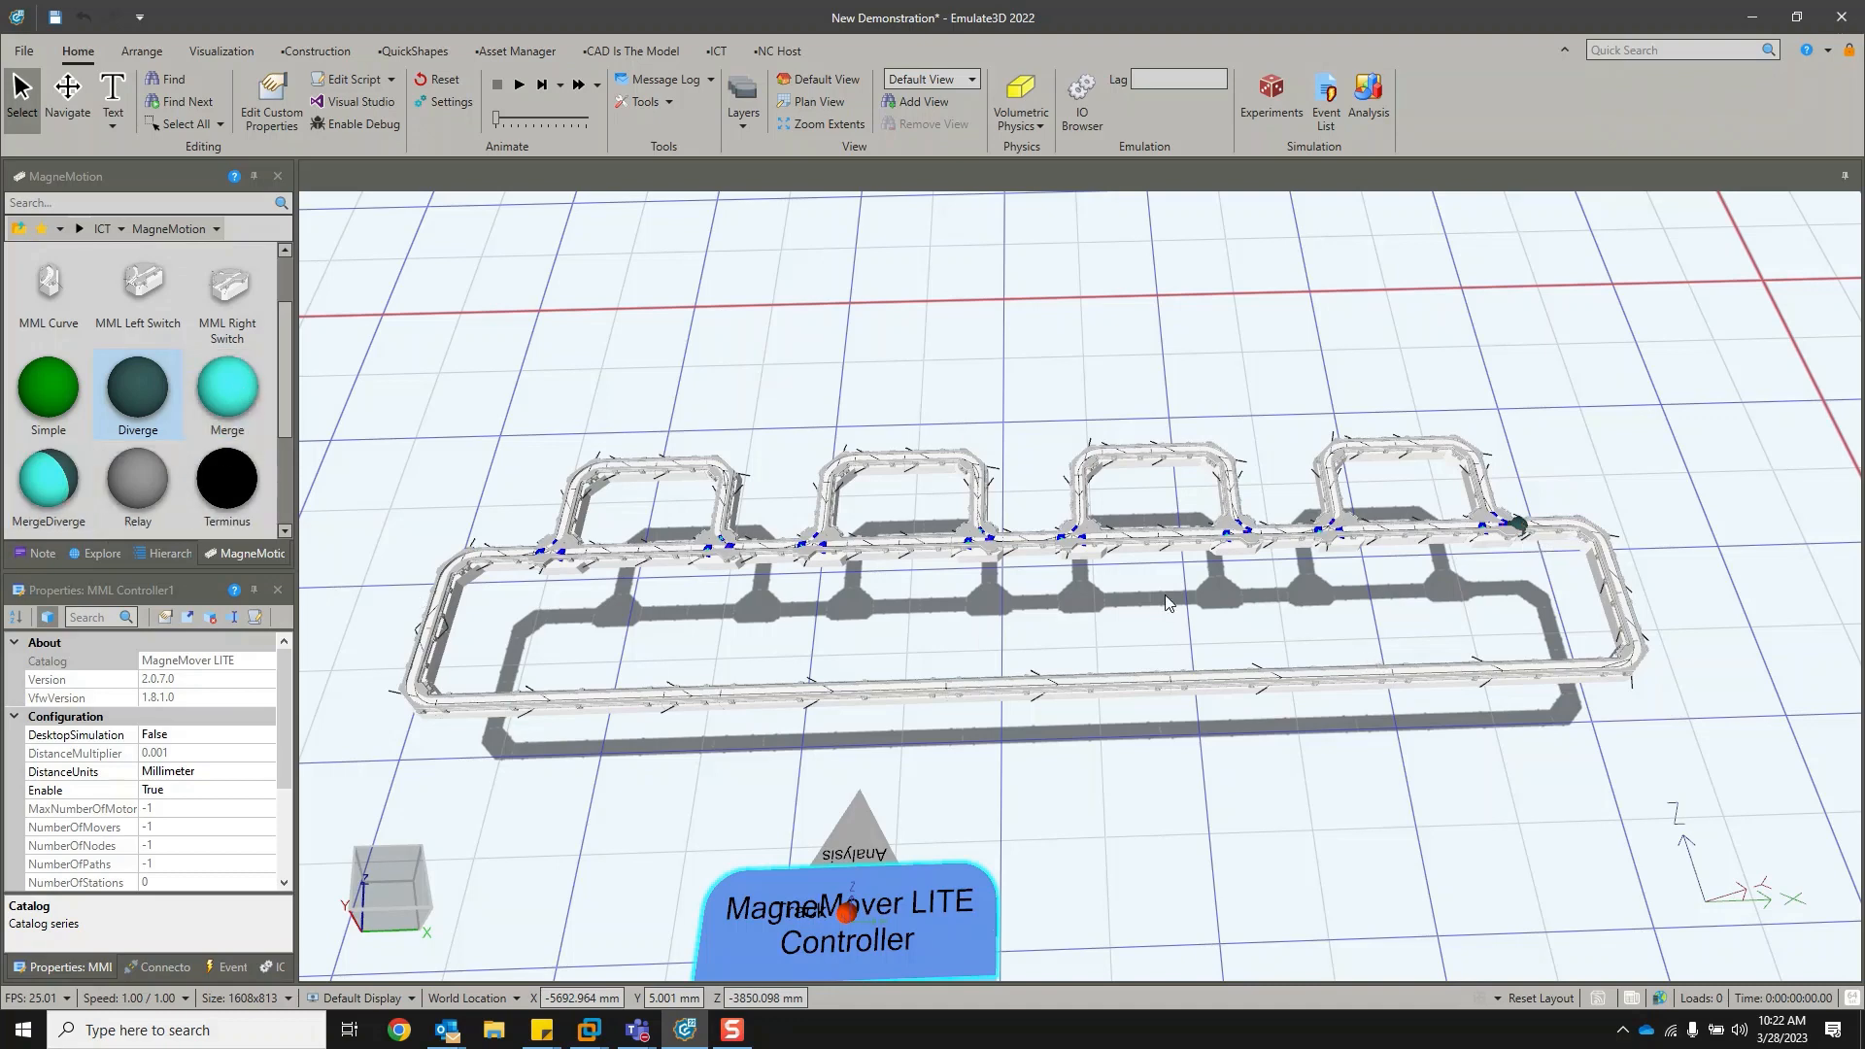
pyautogui.click(717, 51)
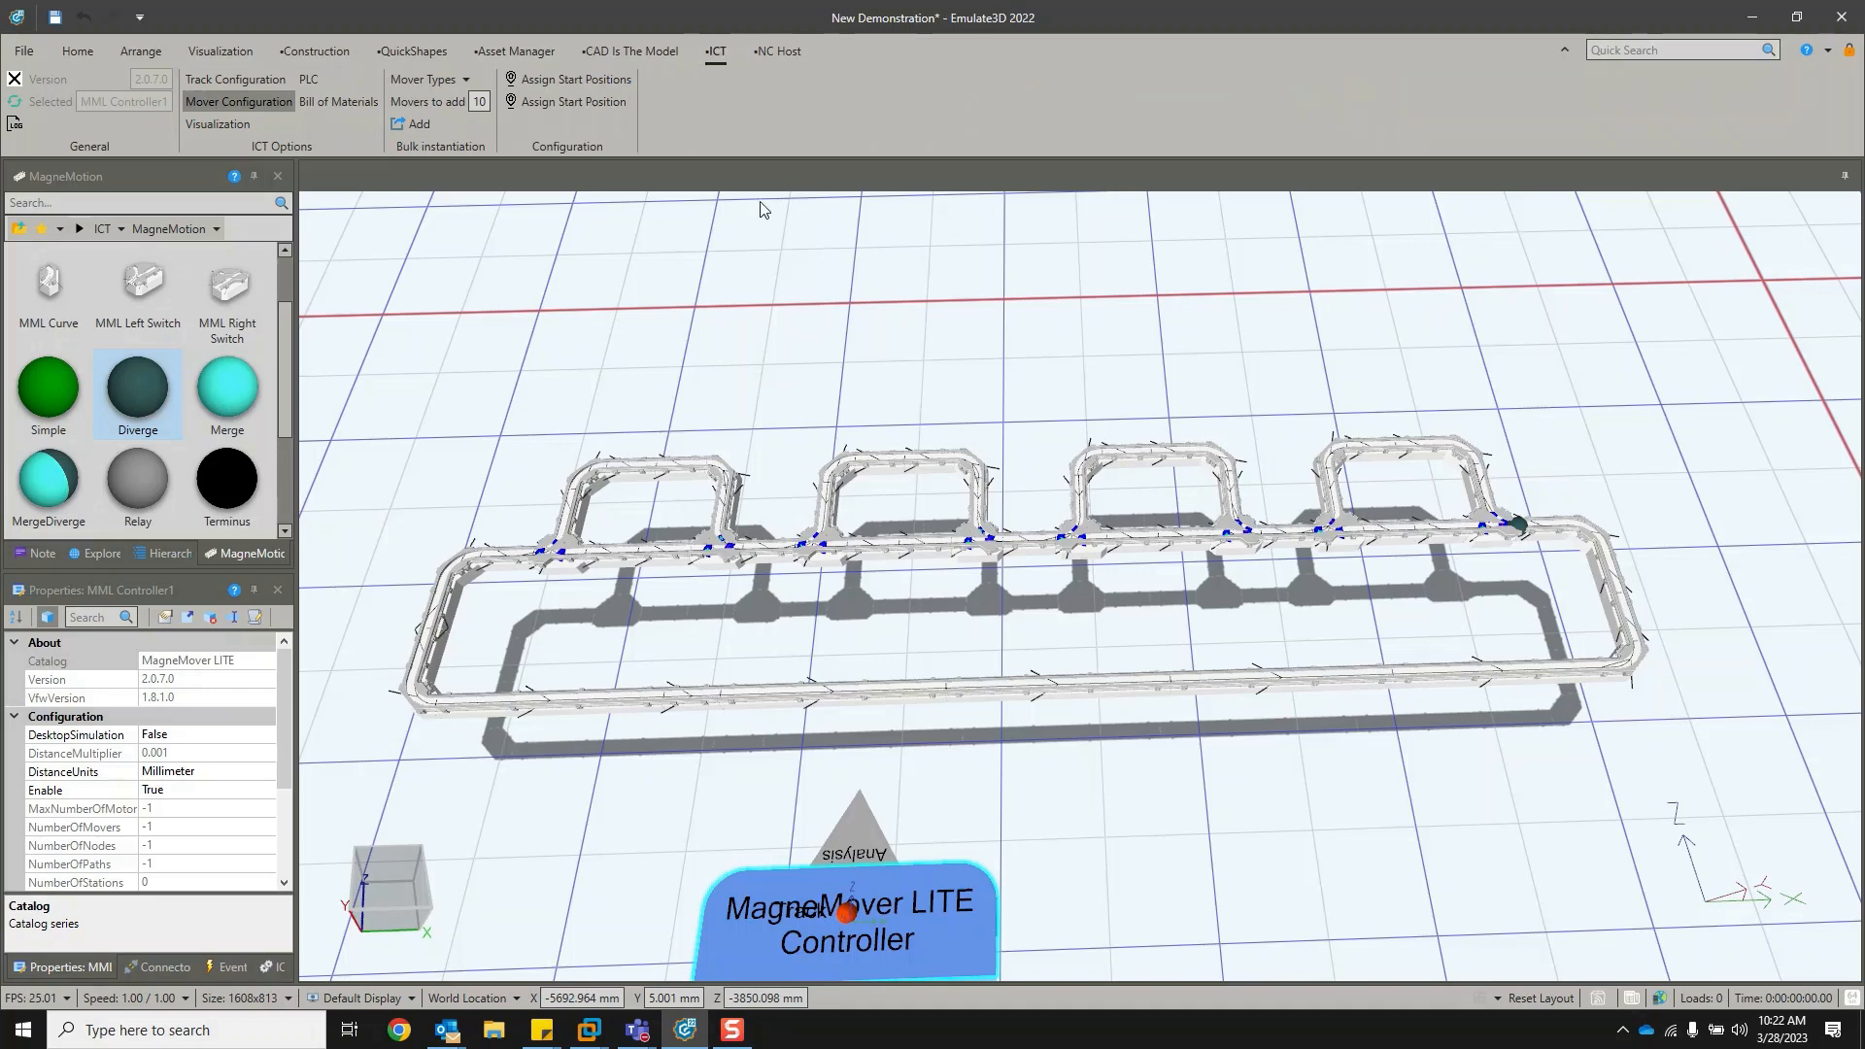
pyautogui.click(269, 80)
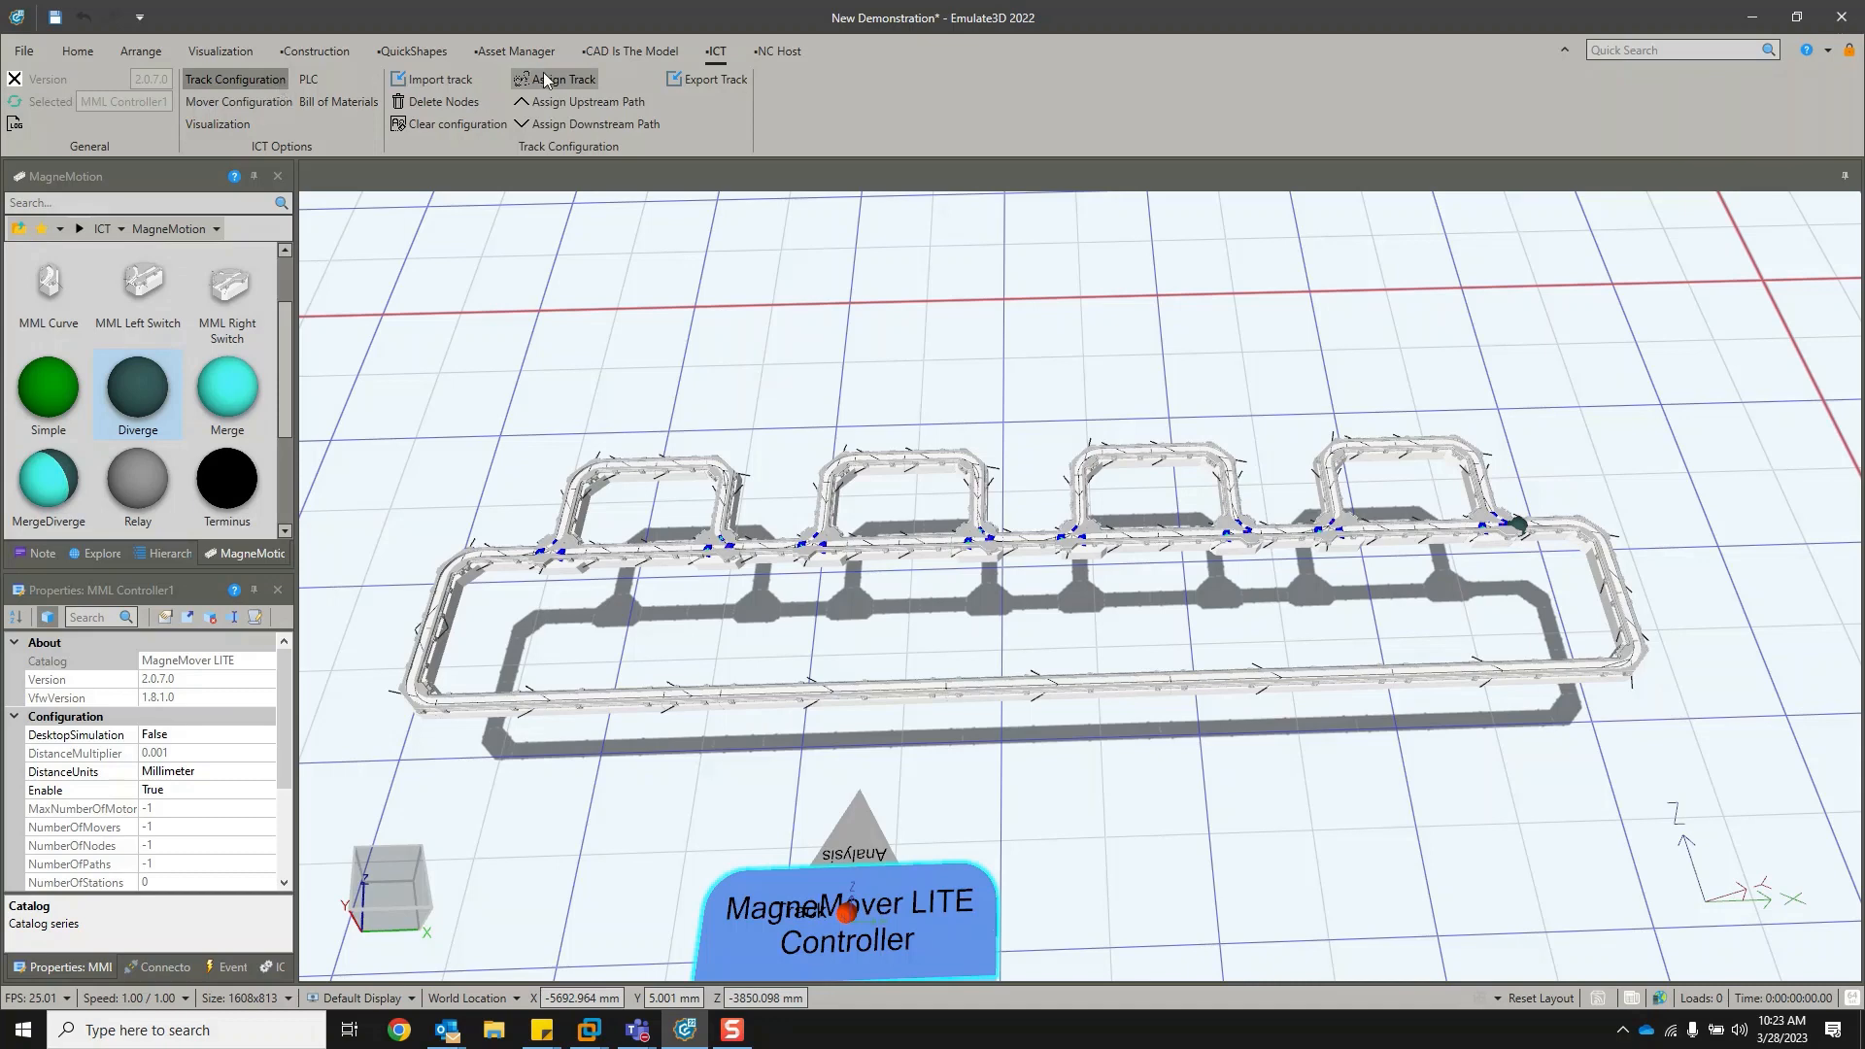
pyautogui.click(1522, 531)
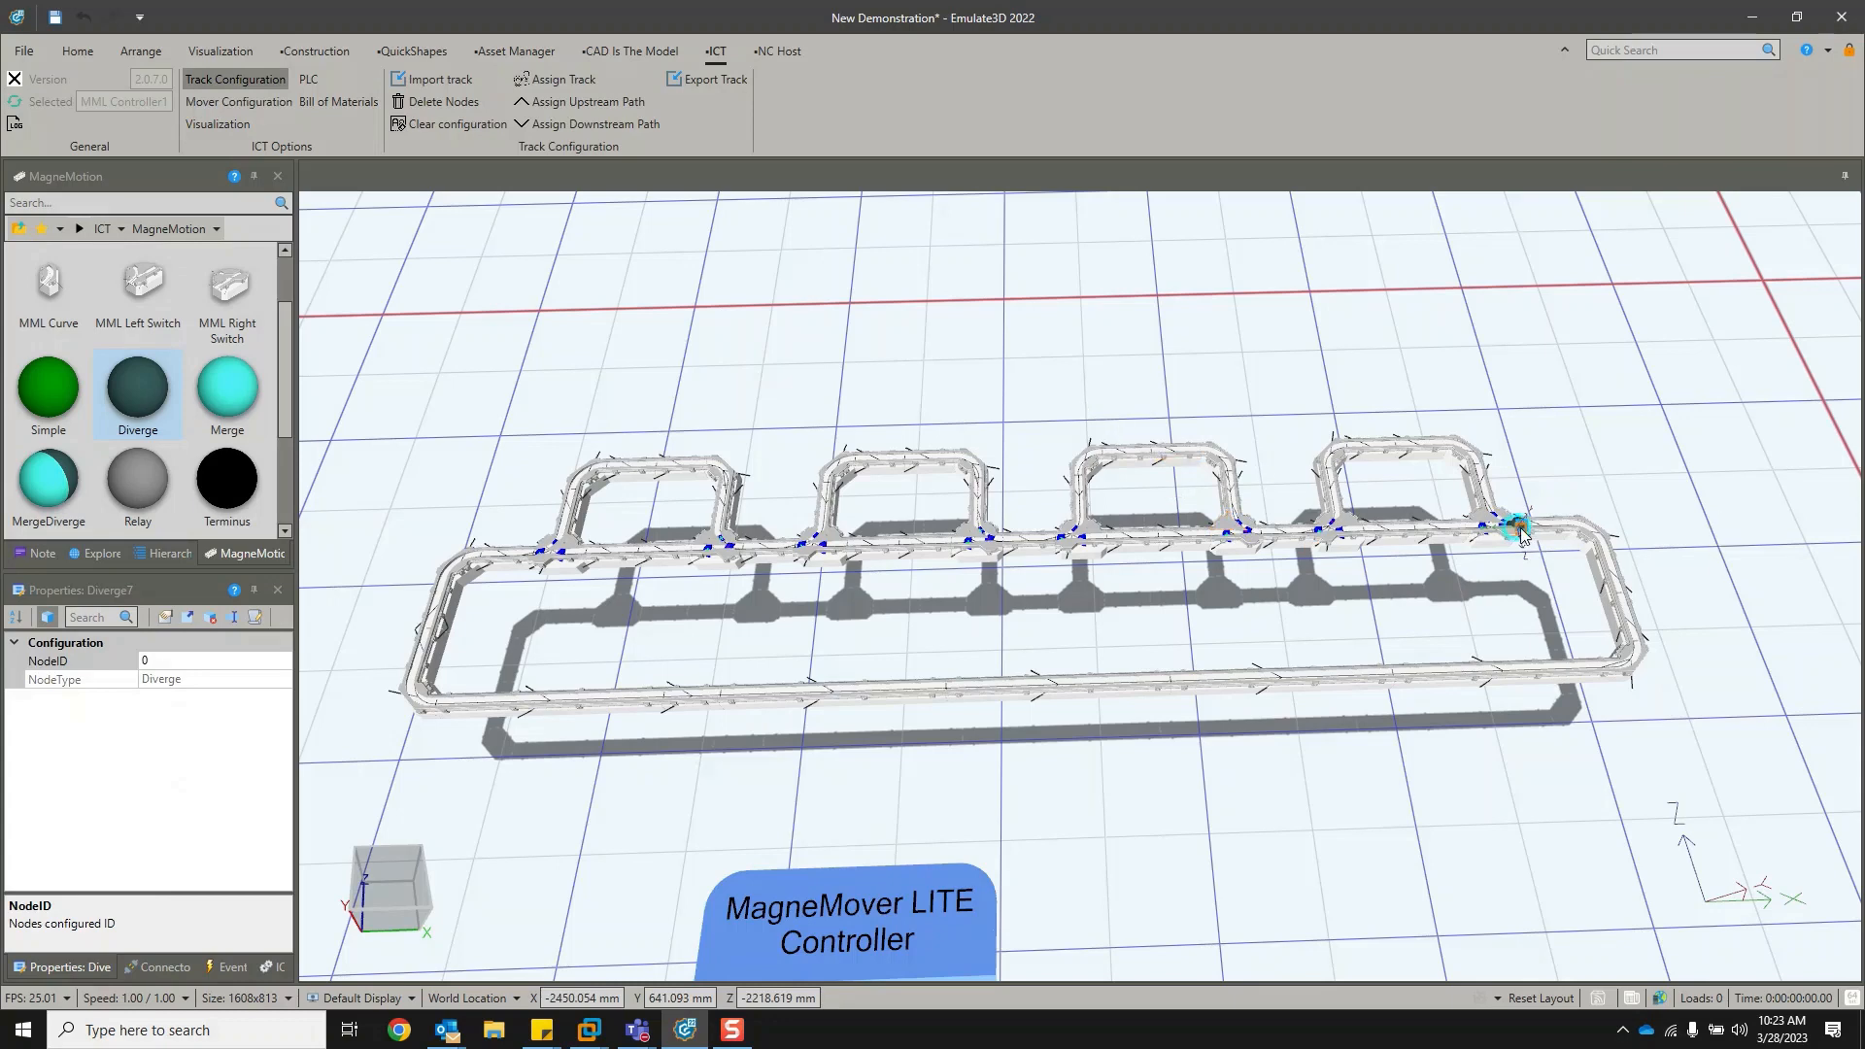
pyautogui.click(551, 81)
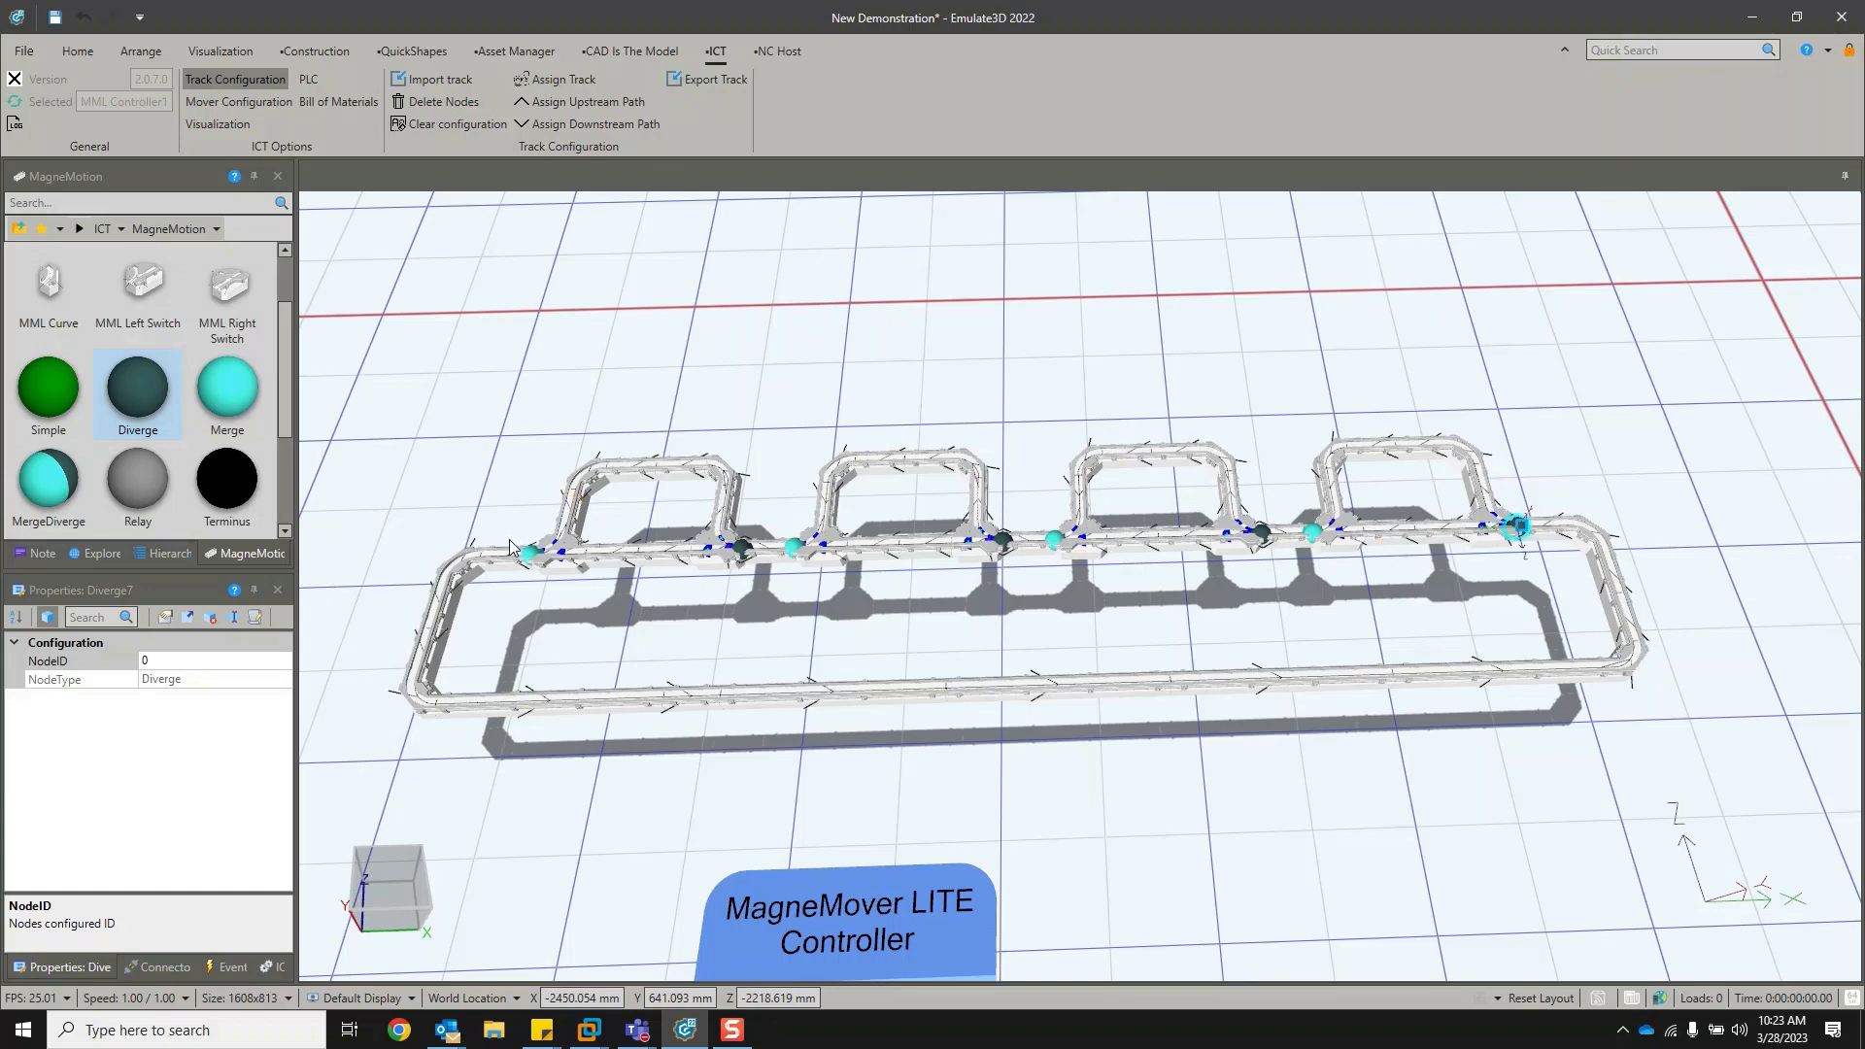
pyautogui.moveTo(1405, 633); pyautogui.dragTo(1348, 616)
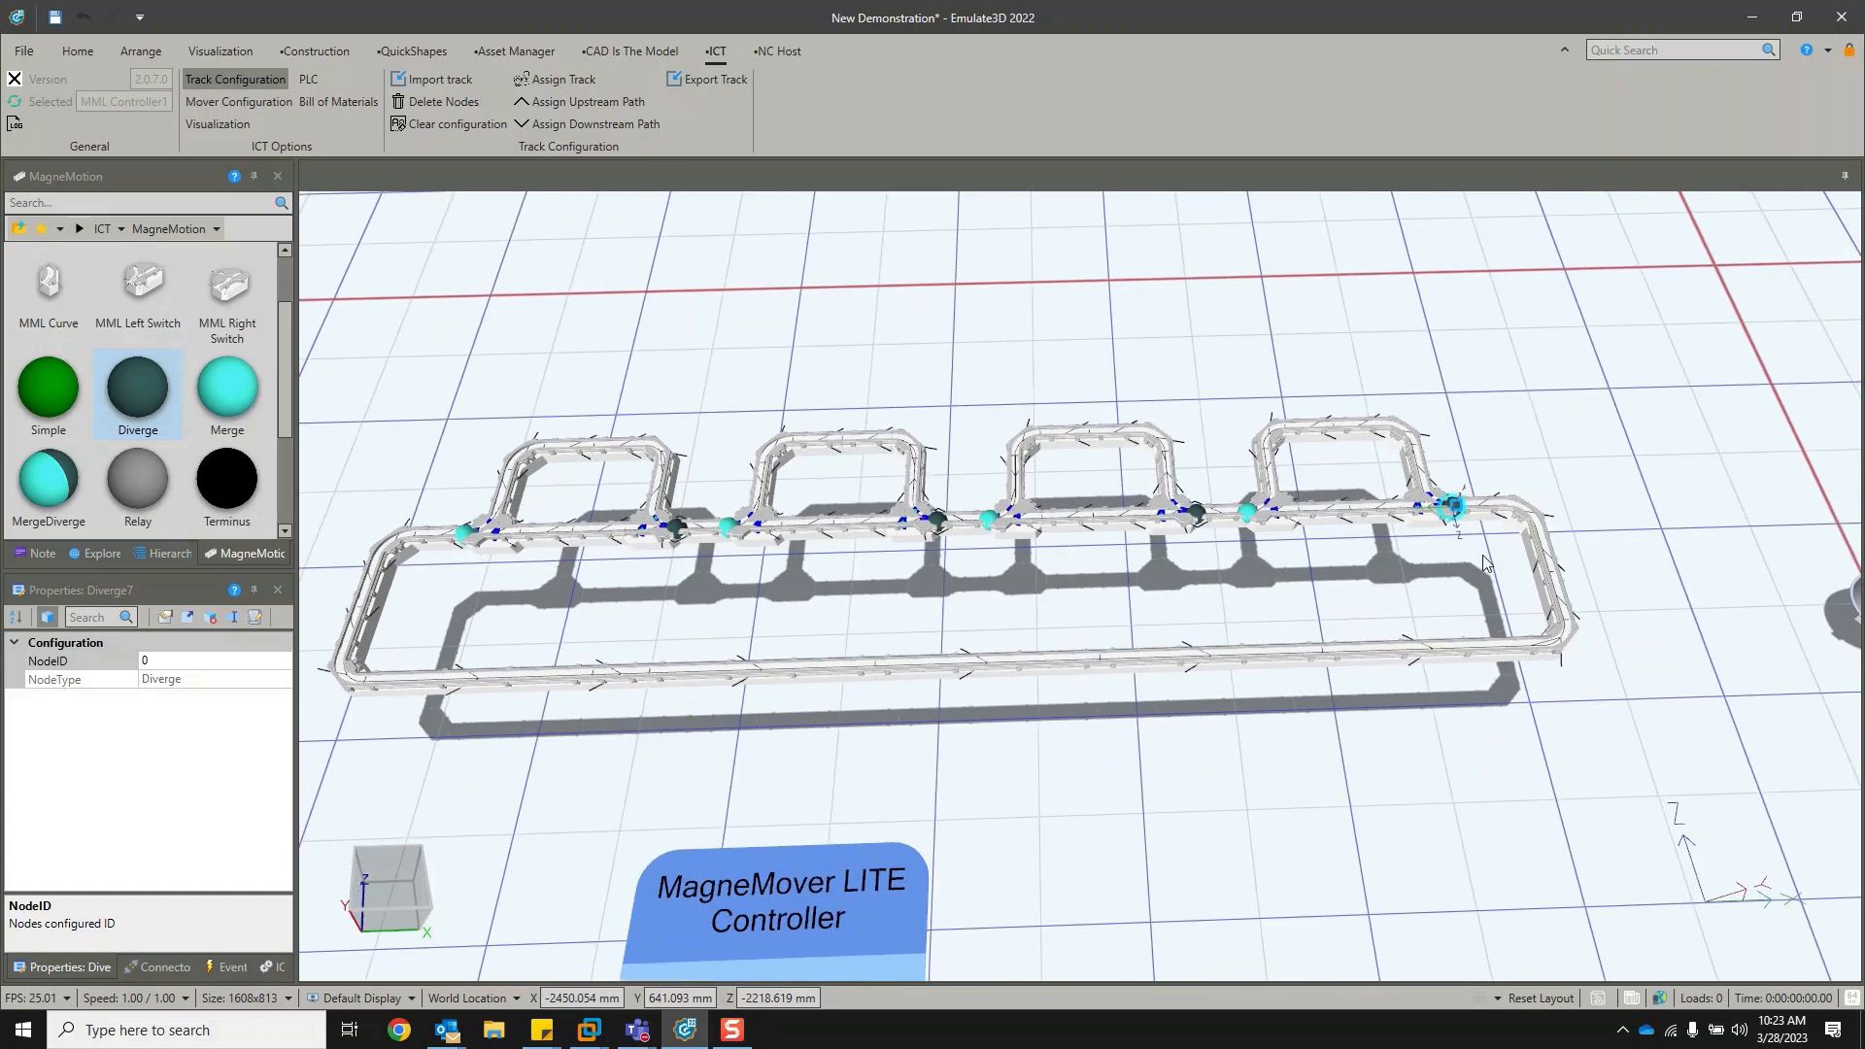
pyautogui.click(1485, 564)
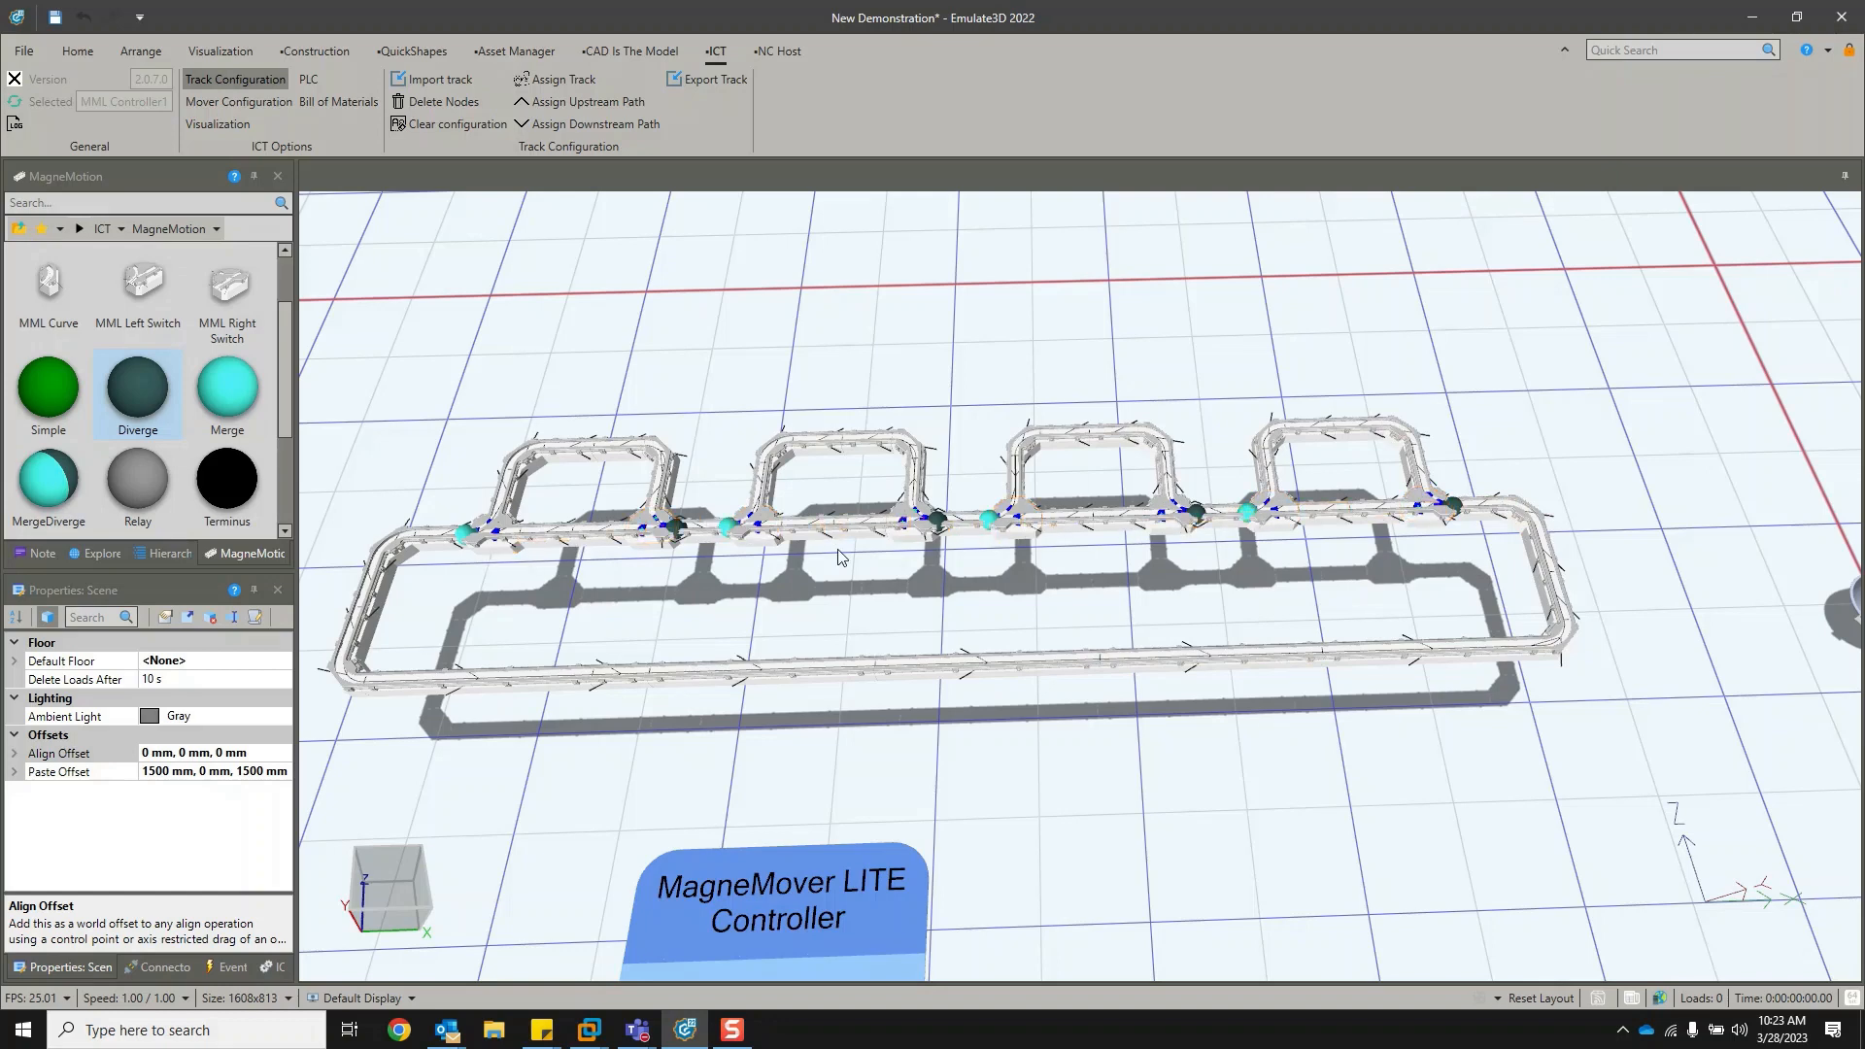
# Set the bulk mover count to 15 and add the movers for the MagneMover LITE controller.
pyautogui.moveTo(649, 615); pyautogui.dragTo(739, 599, button='middle')
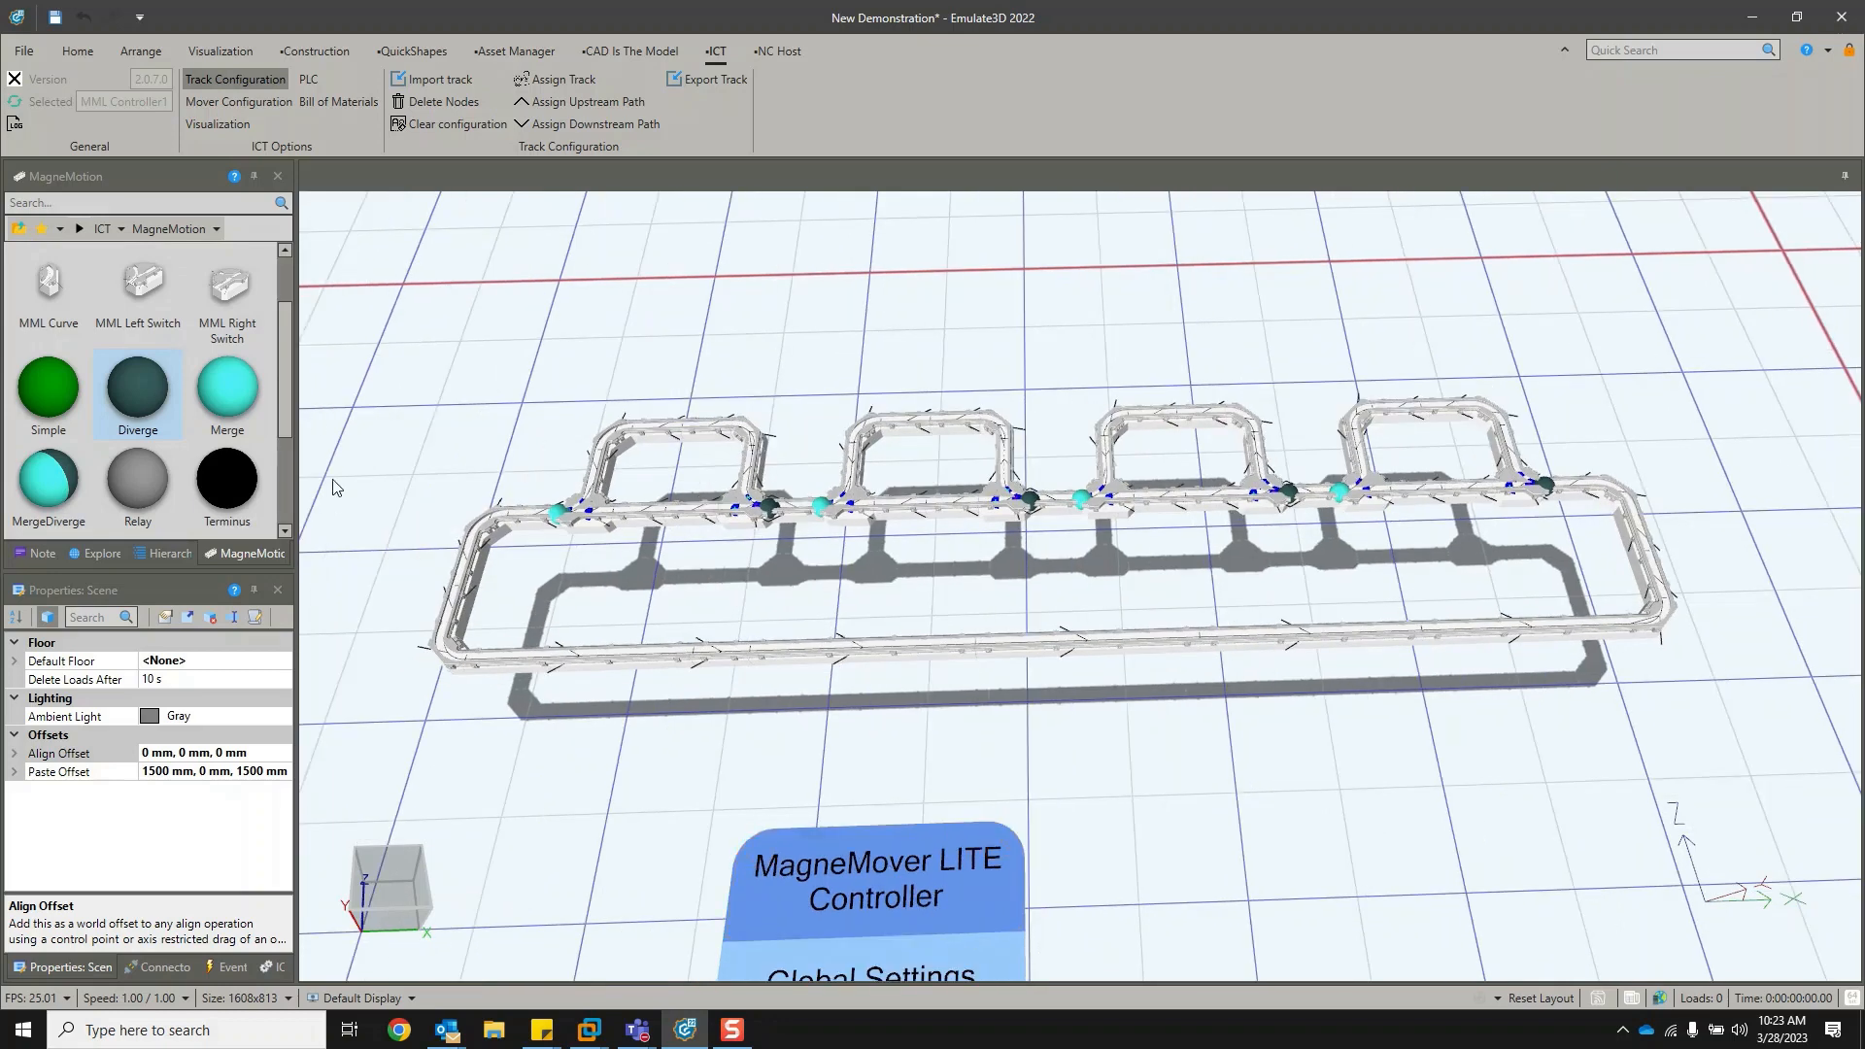
pyautogui.click(262, 107)
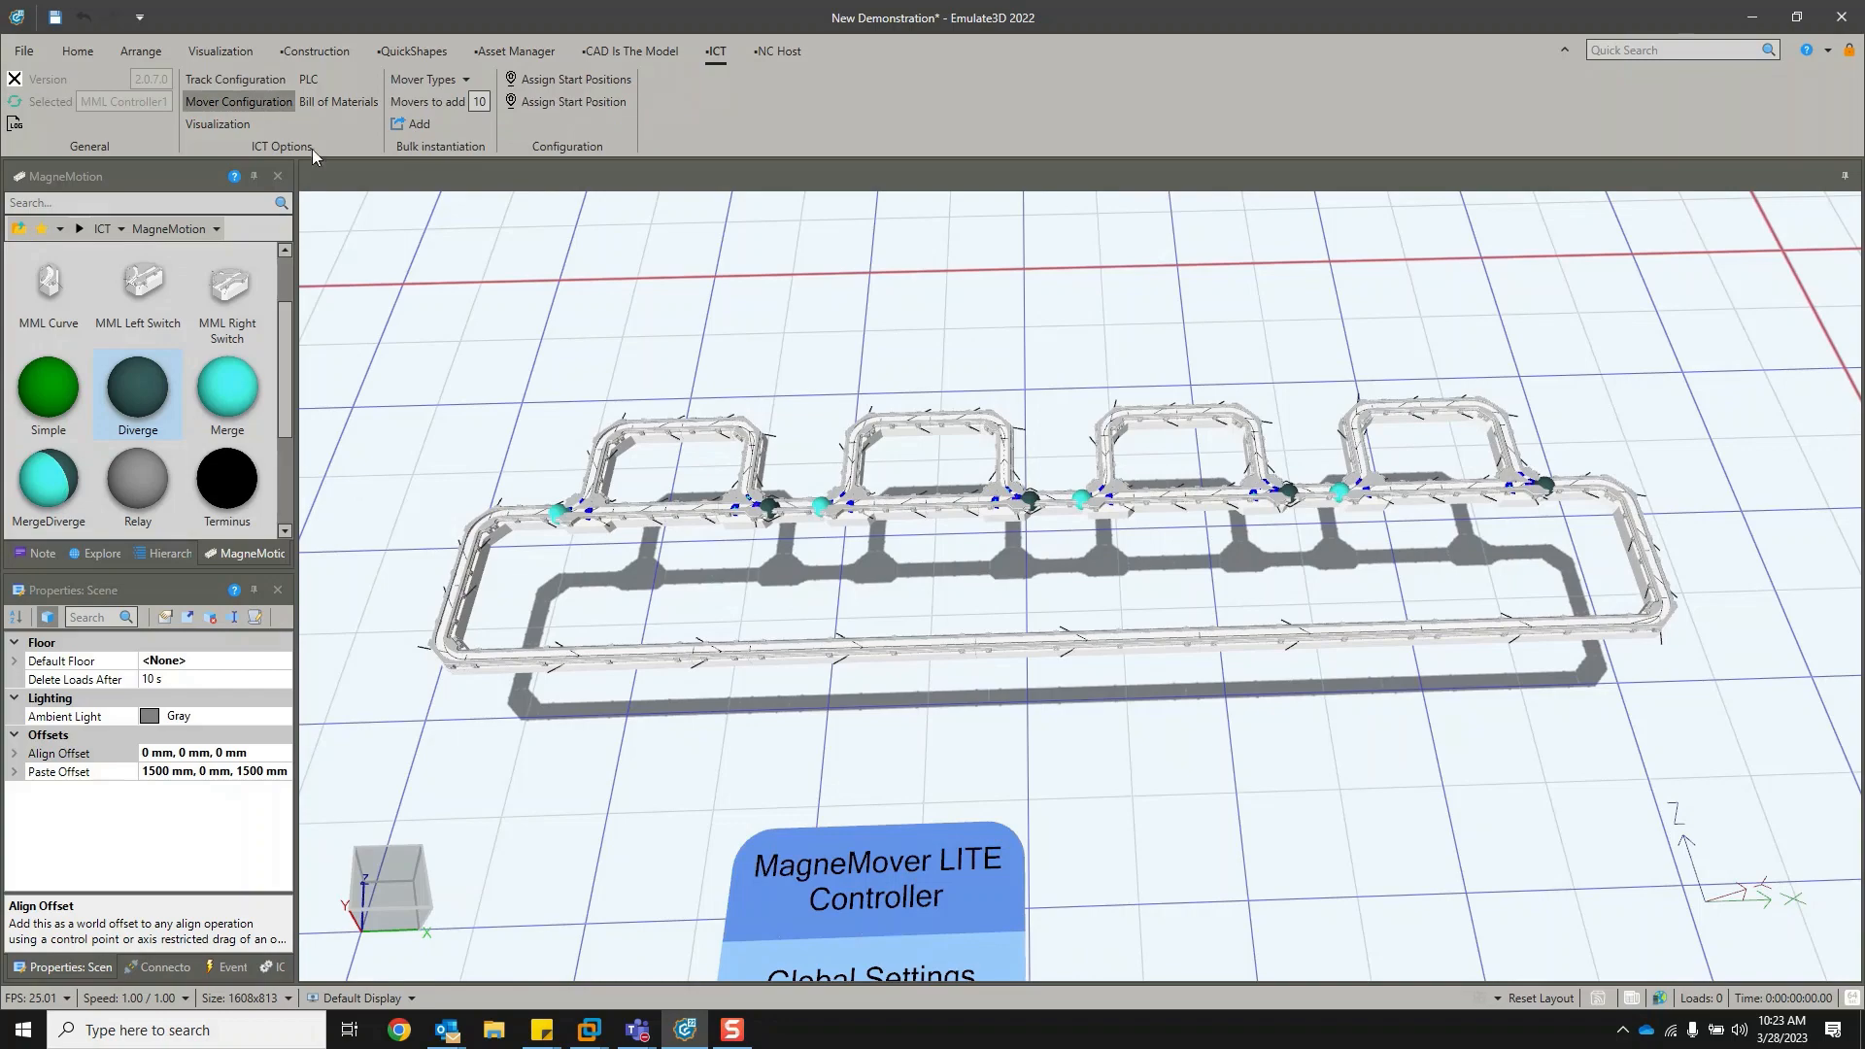
pyautogui.scroll(-3, 1218, 749)
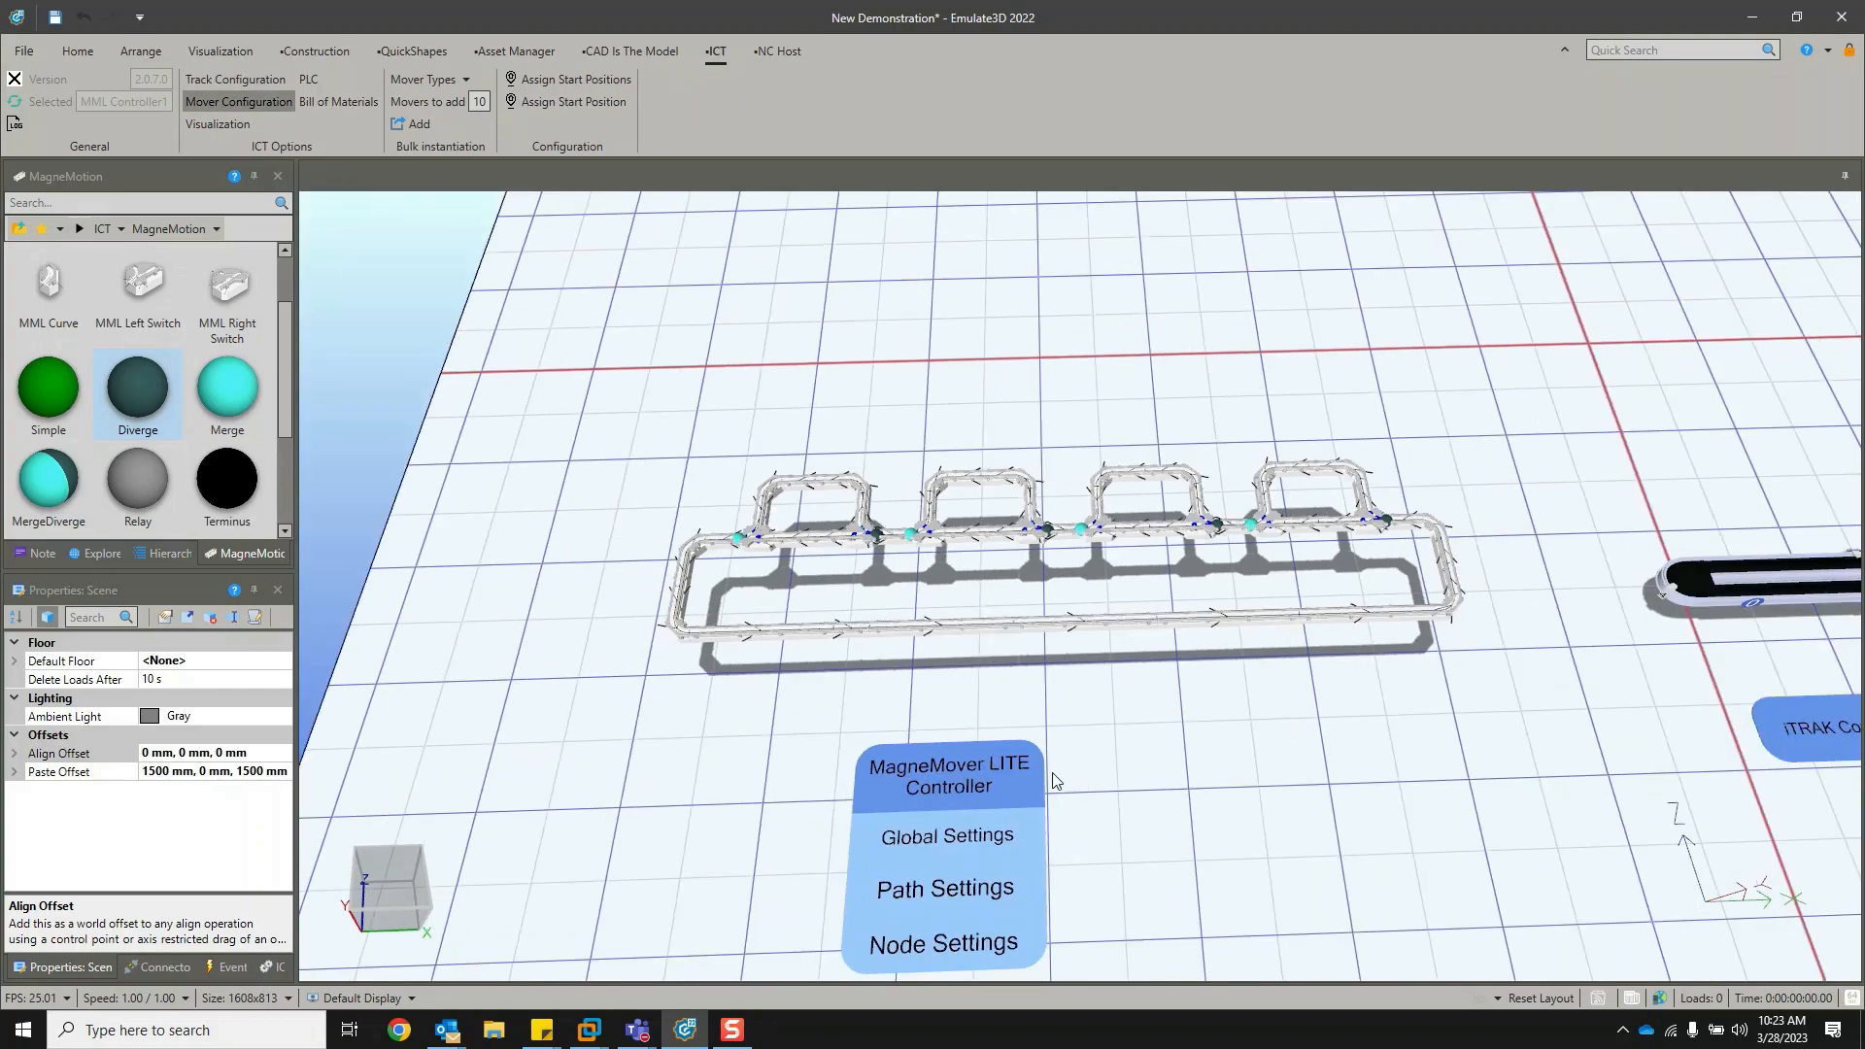
pyautogui.scroll(3, 1101, 750)
pyautogui.scroll(-2, 1318, 728)
pyautogui.scroll(-2, 979, 672)
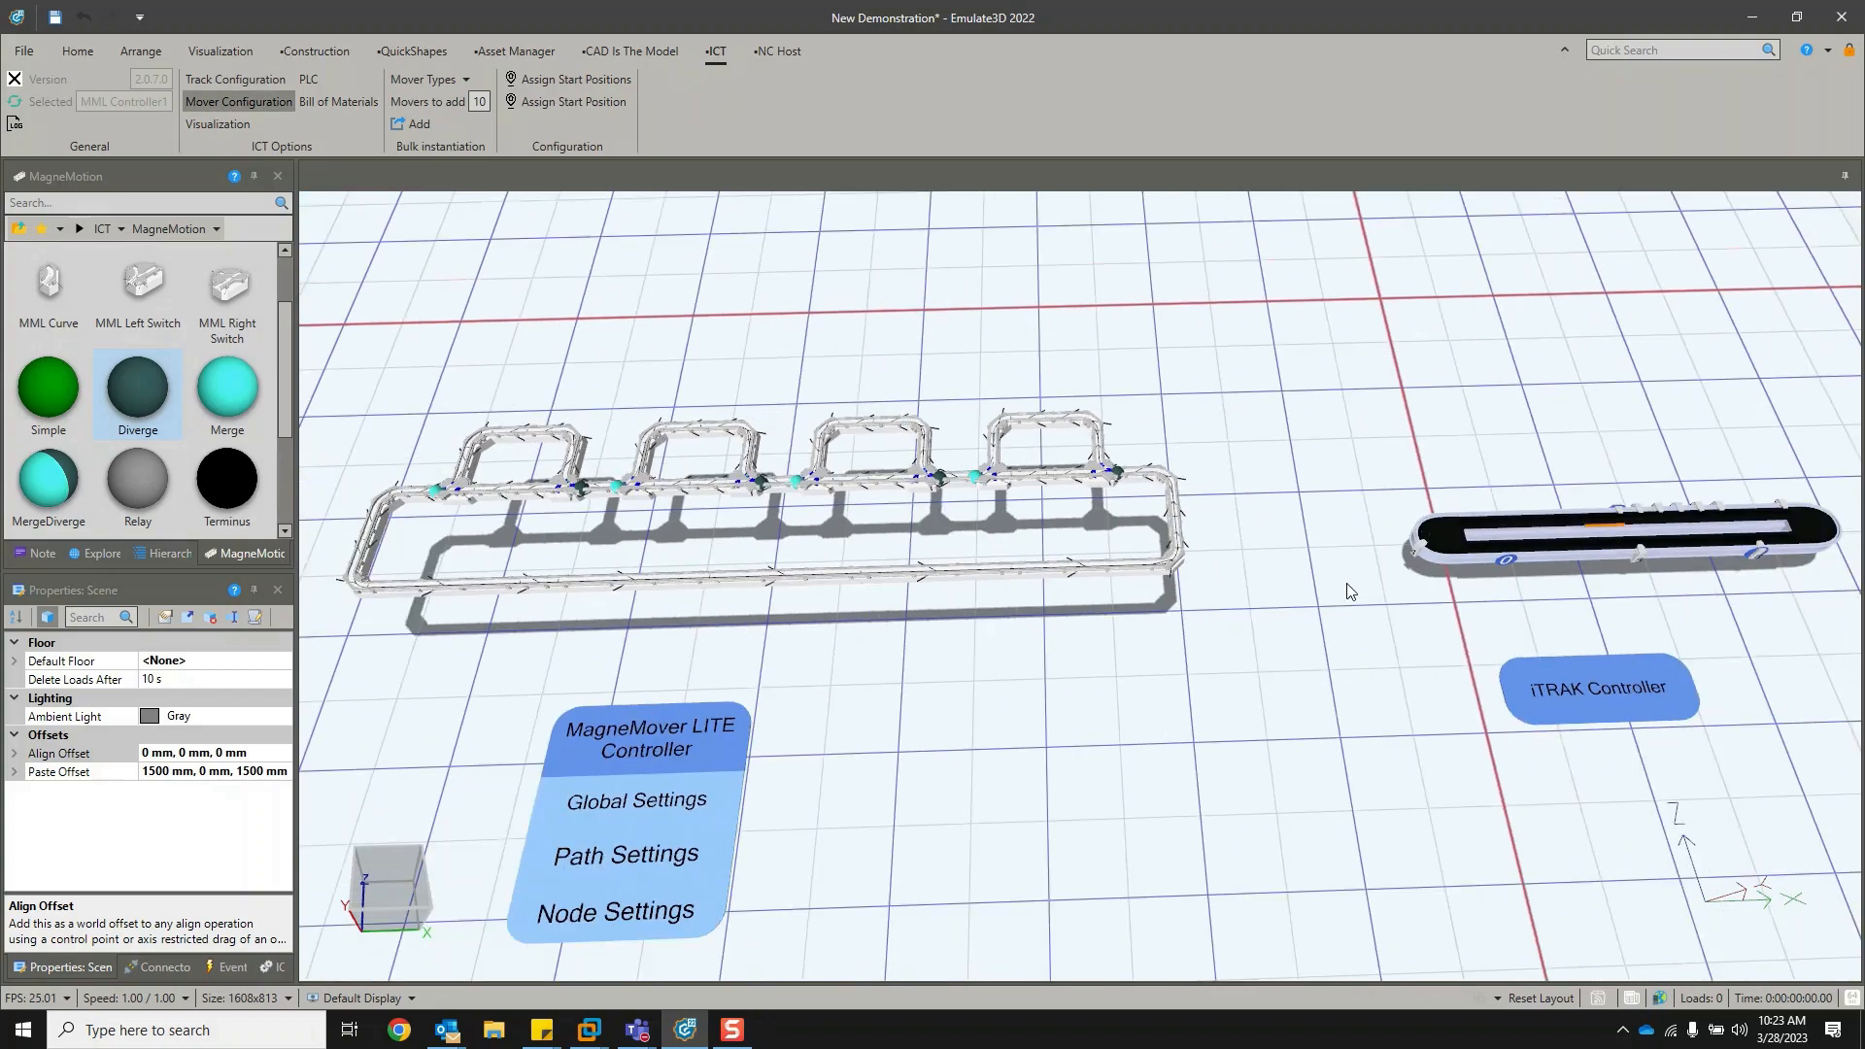
pyautogui.scroll(2, 1034, 661)
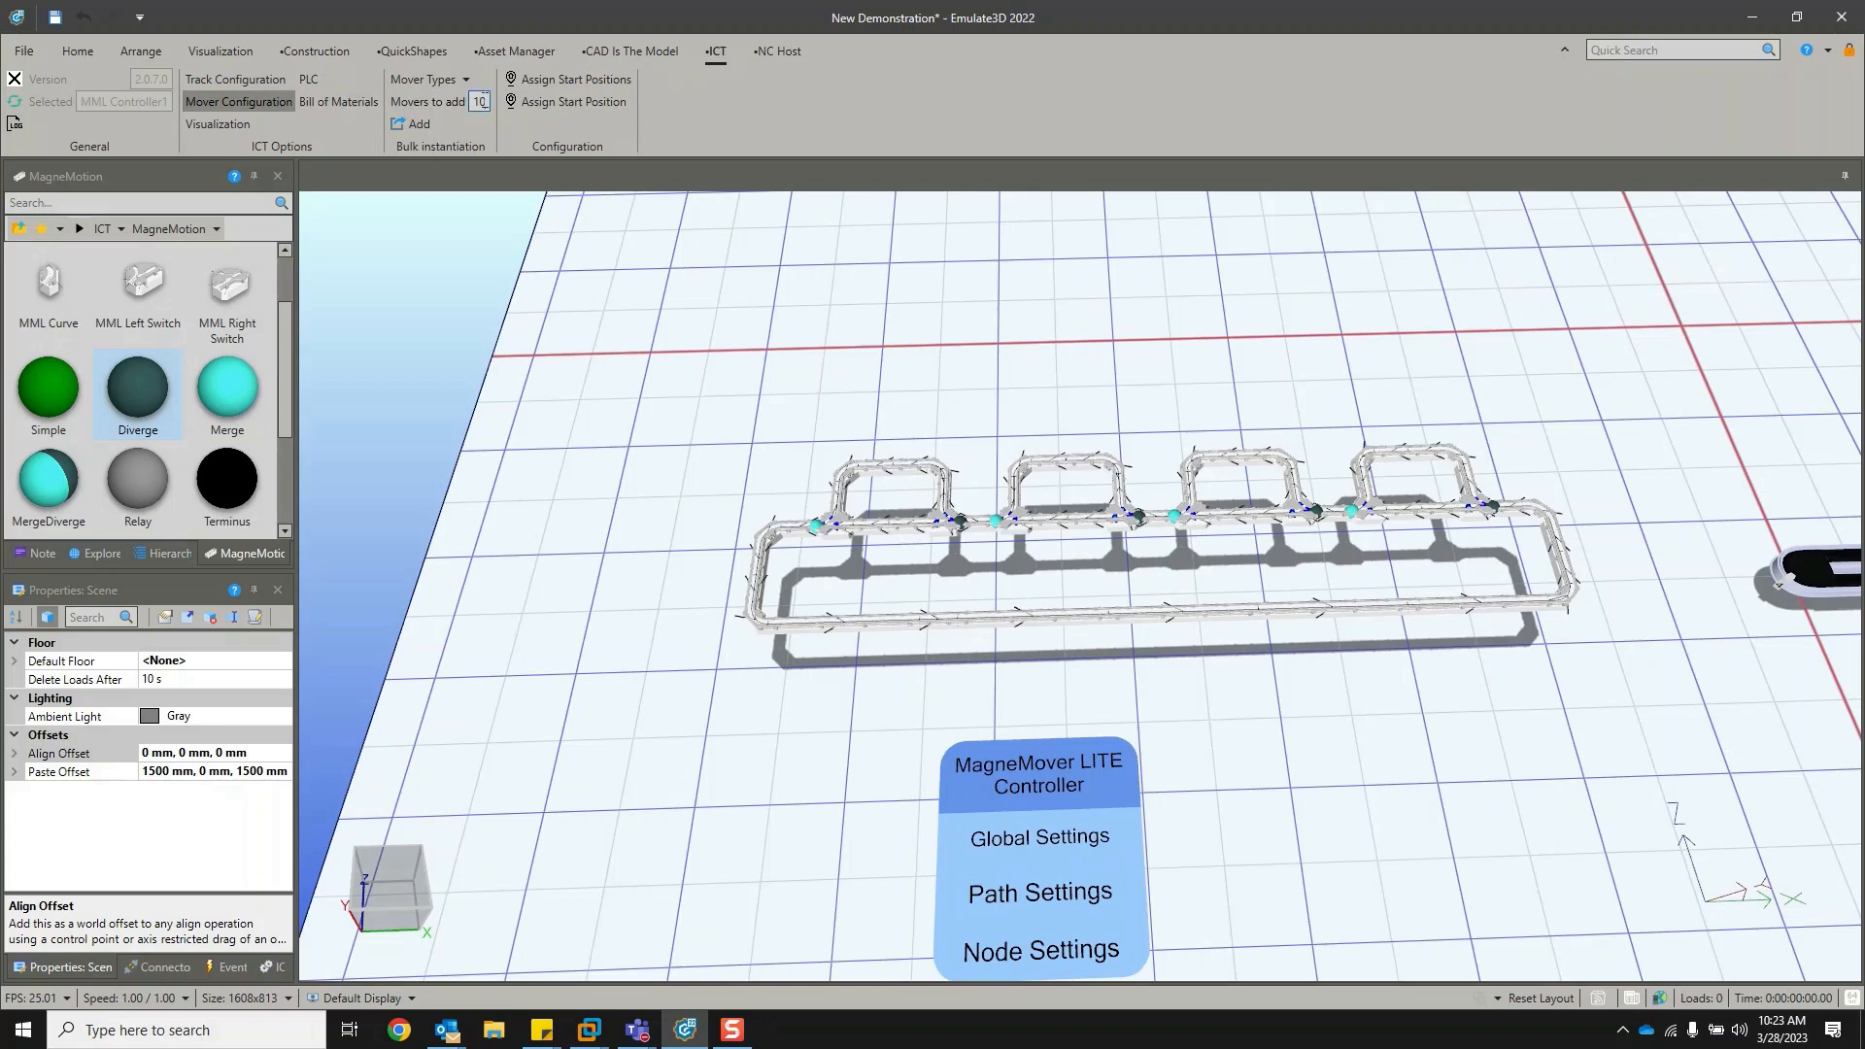
pyautogui.moveTo(484, 101); pyautogui.dragTo(466, 108)
pyautogui.click(459, 82)
pyautogui.click(440, 103)
pyautogui.click(420, 123)
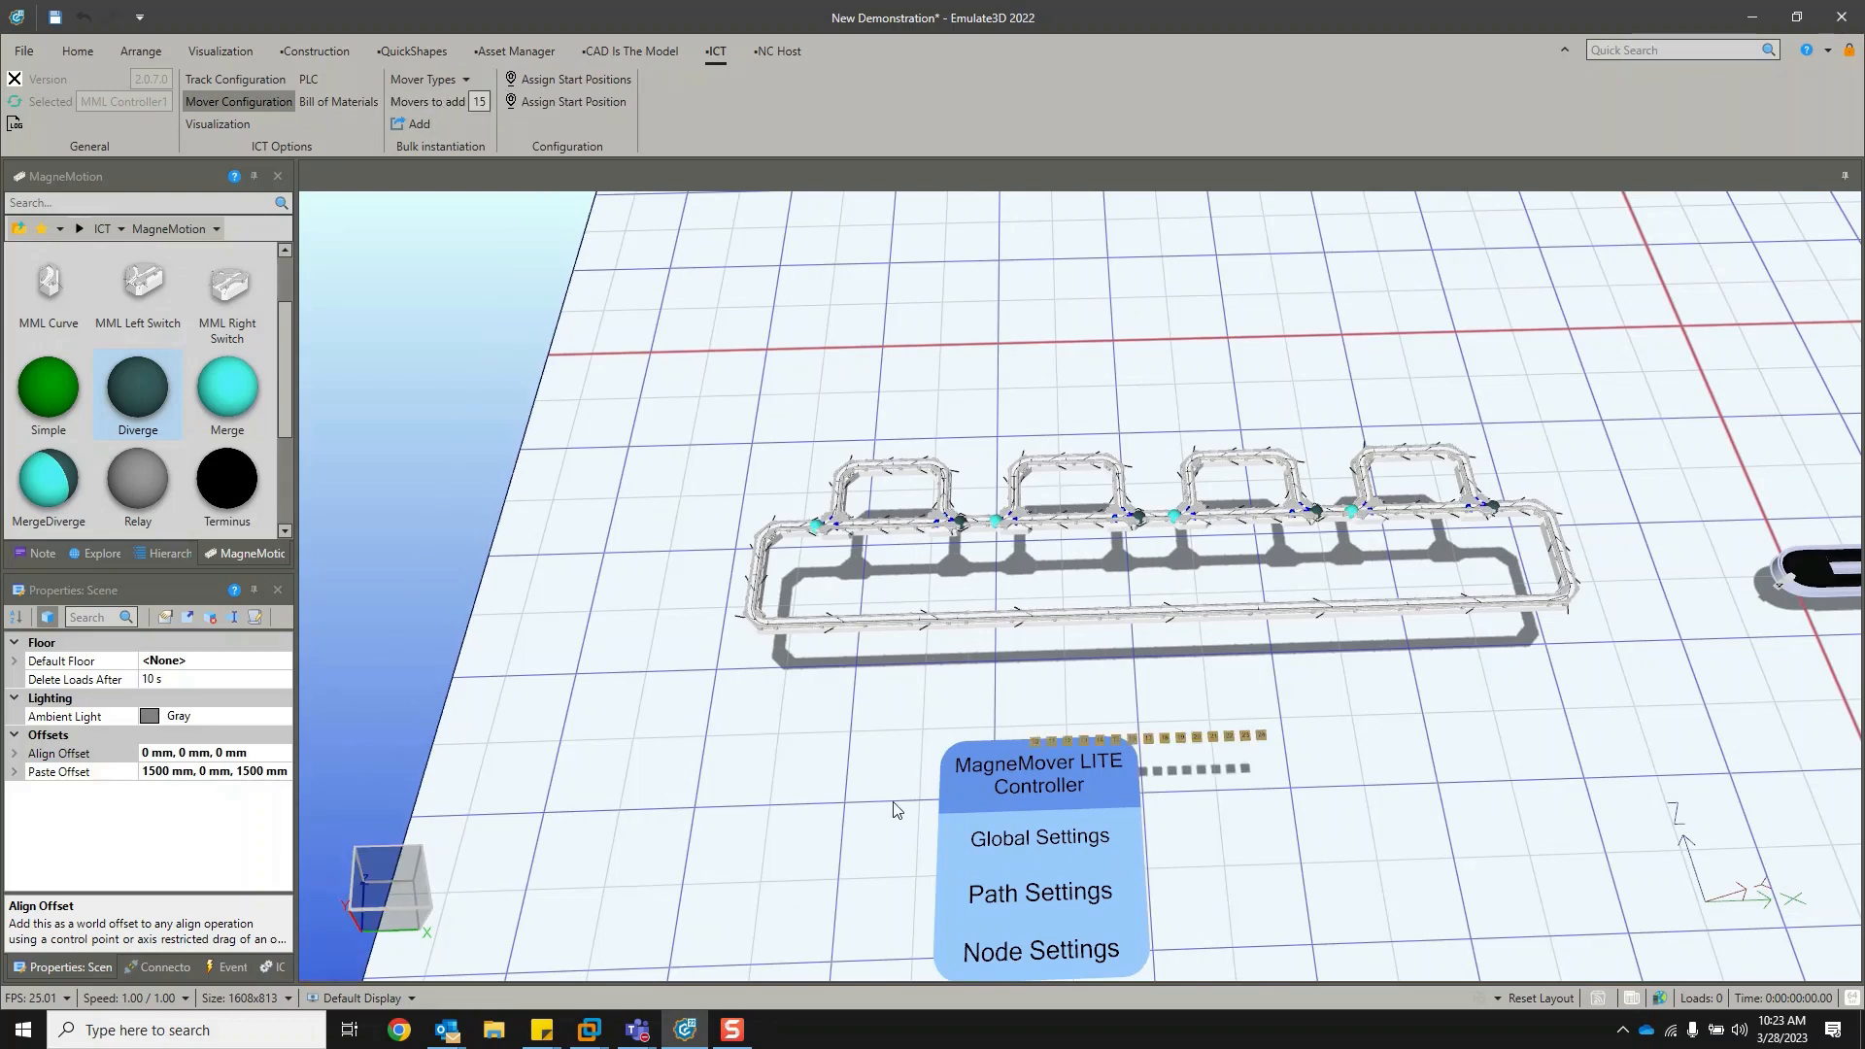
# Enable DesktopSimulation on the MagneMover LITE controller.
pyautogui.scroll(2, 1118, 680)
pyautogui.scroll(2, 1154, 855)
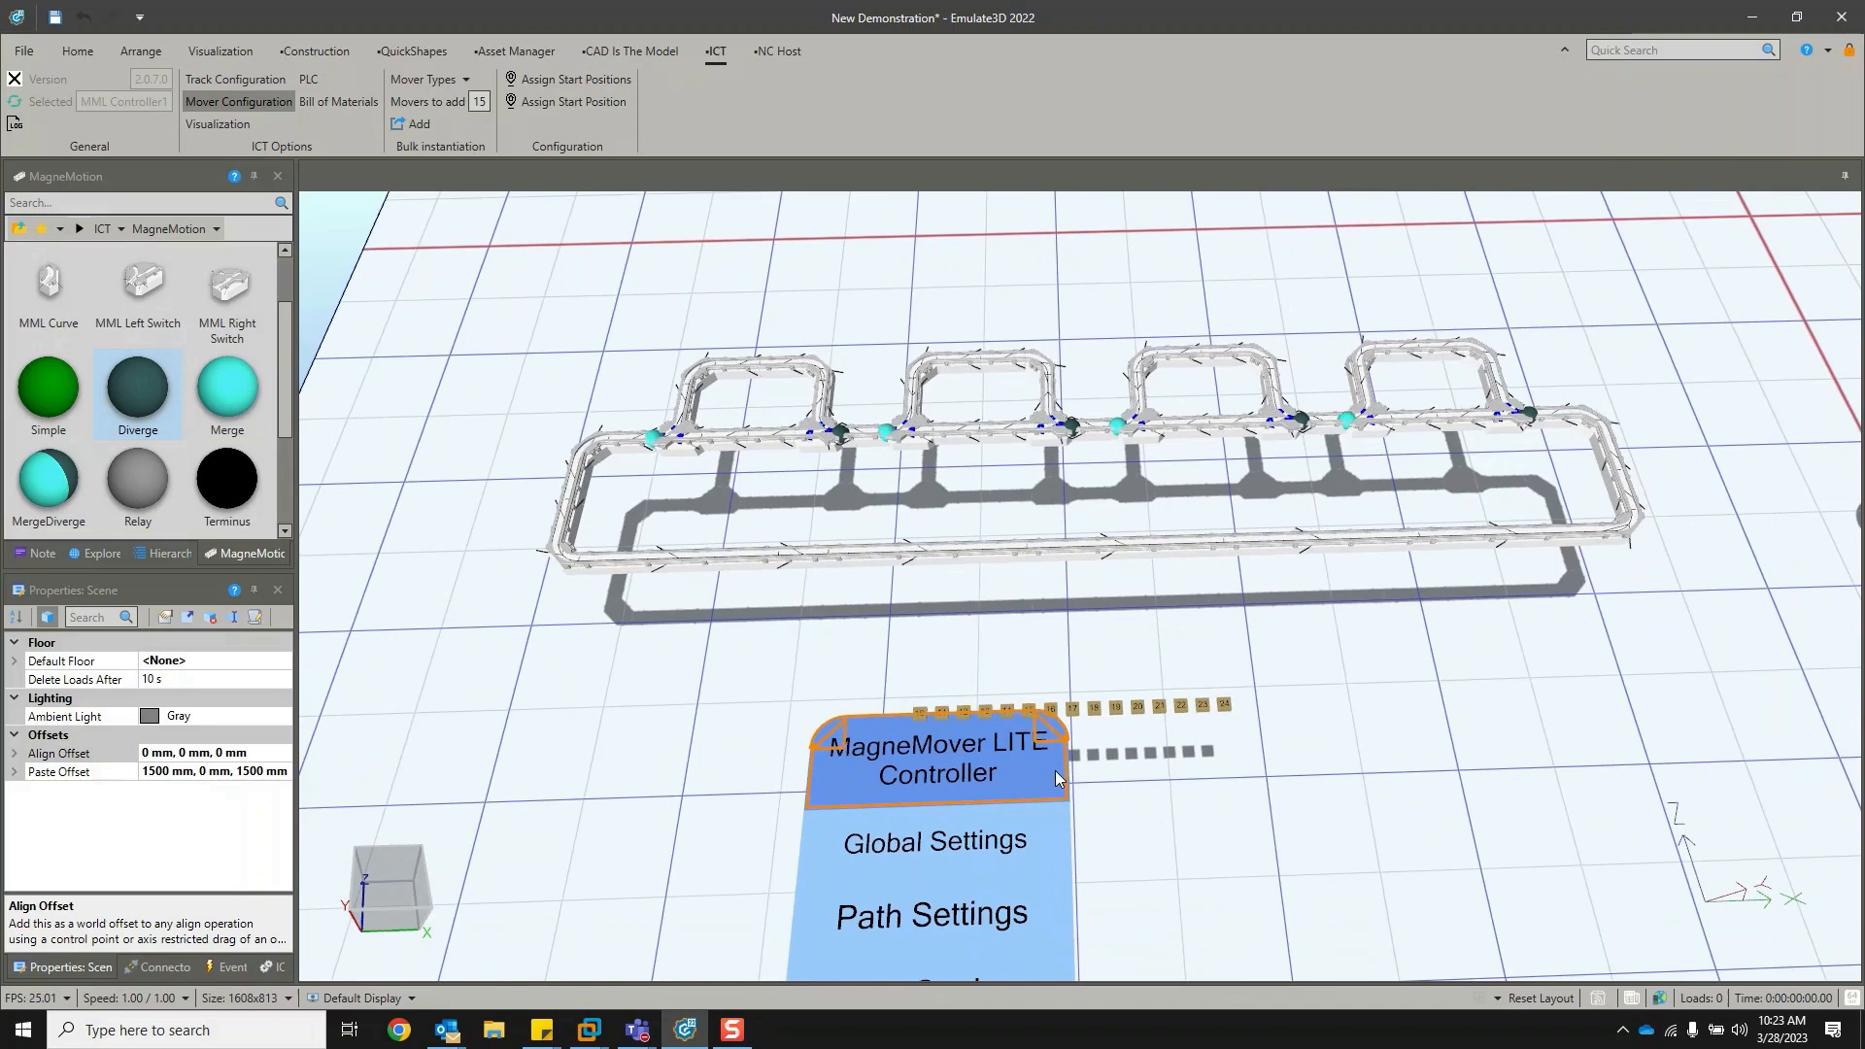
pyautogui.click(981, 785)
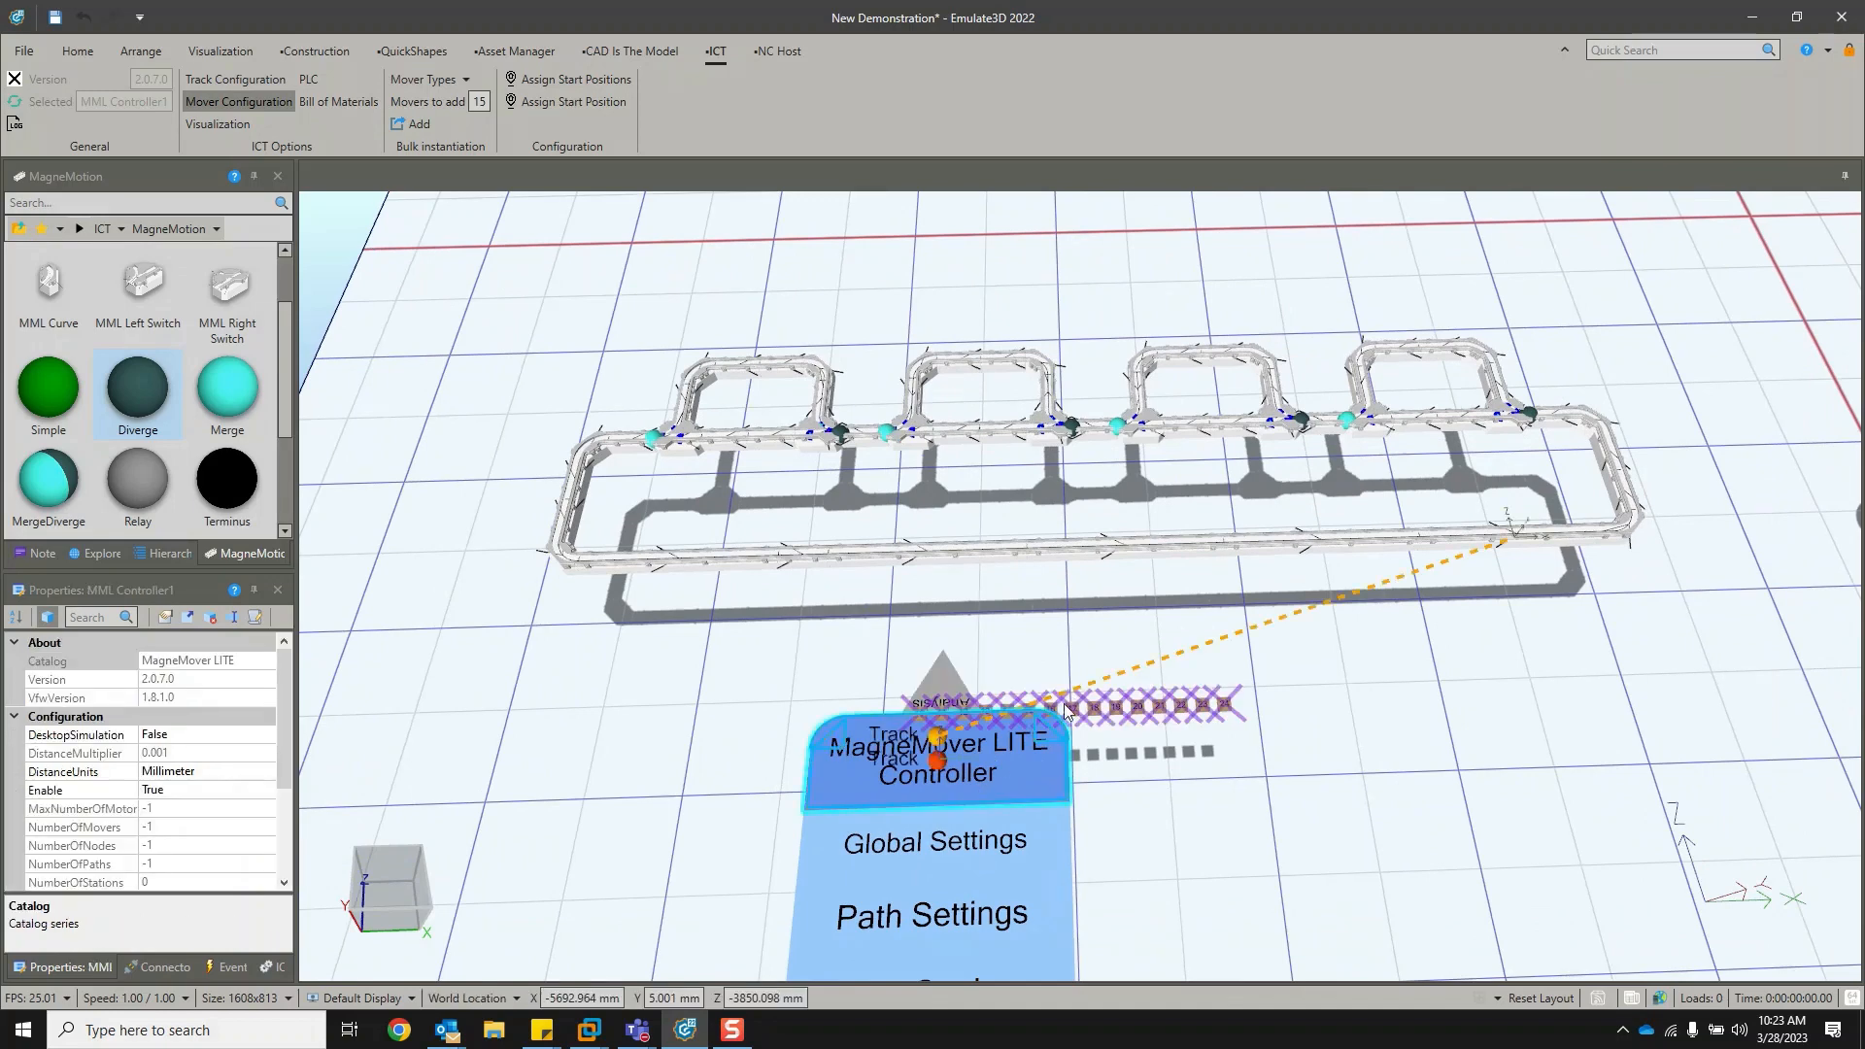
pyautogui.click(224, 735)
pyautogui.click(225, 753)
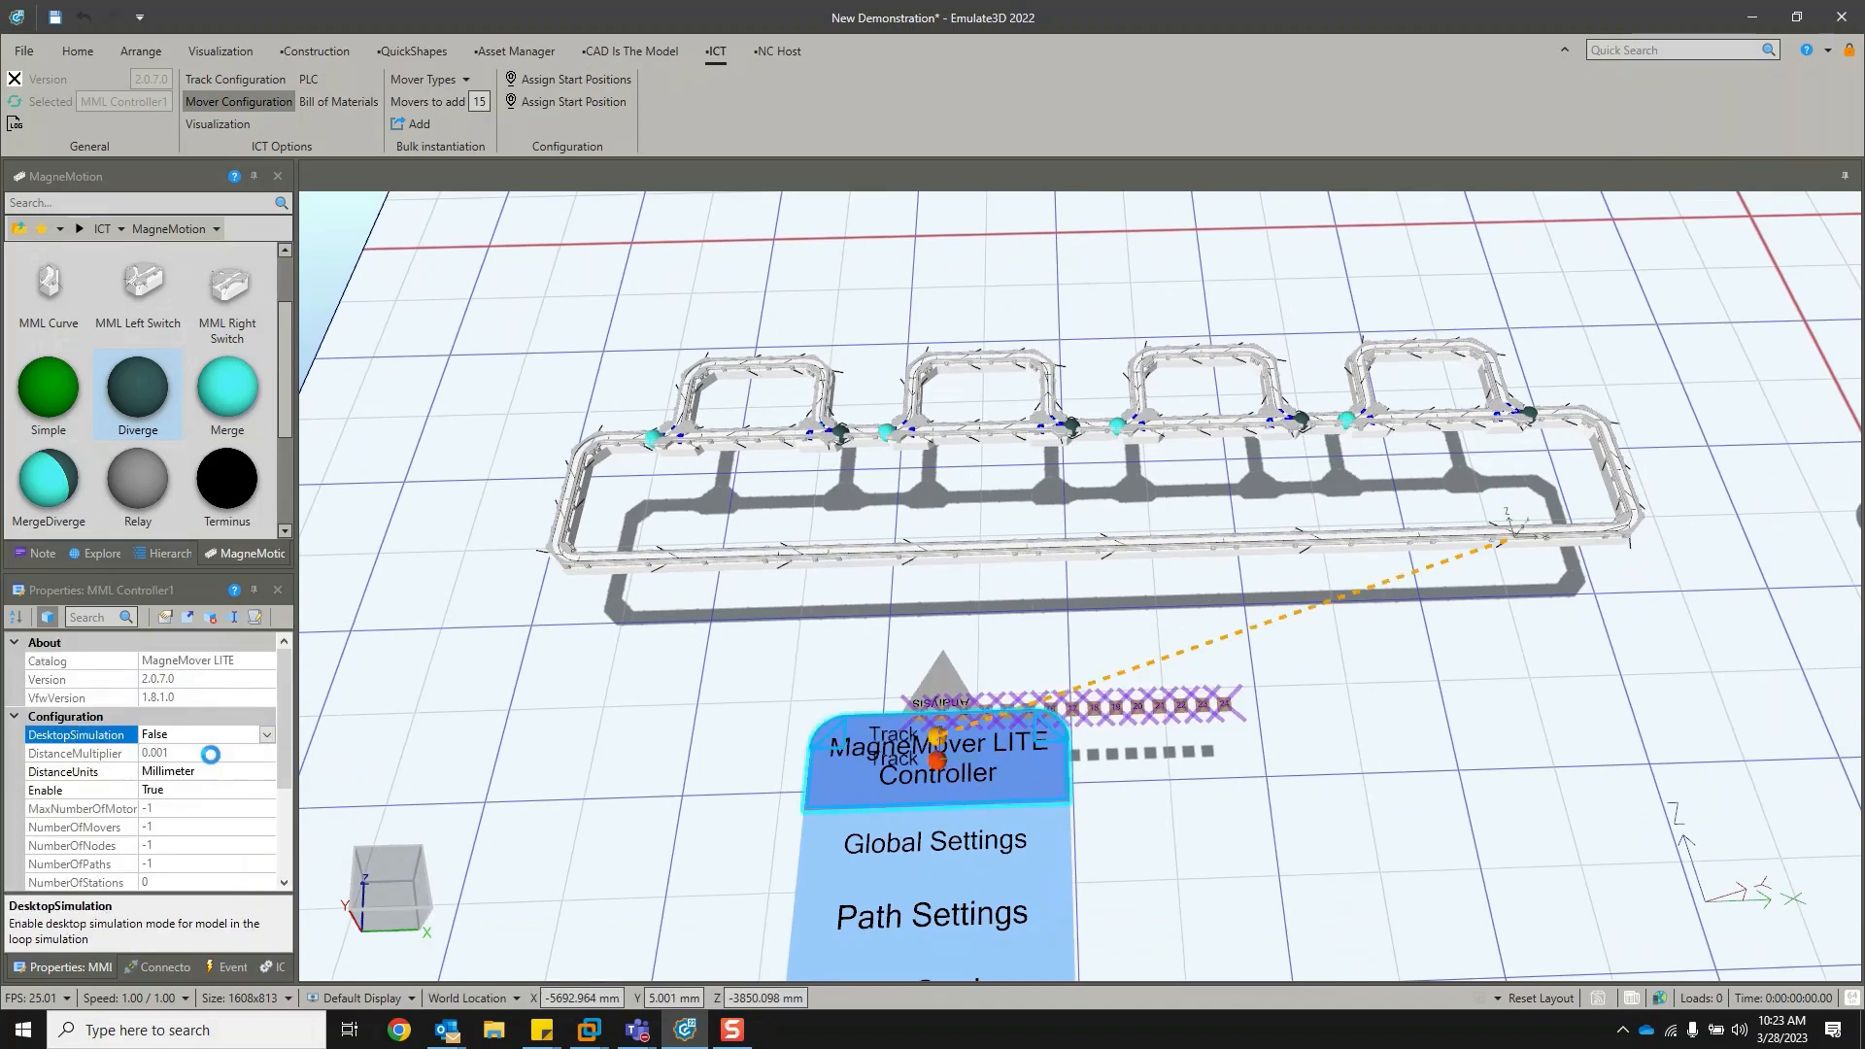
pyautogui.click(1413, 712)
pyautogui.scroll(3, 1408, 621)
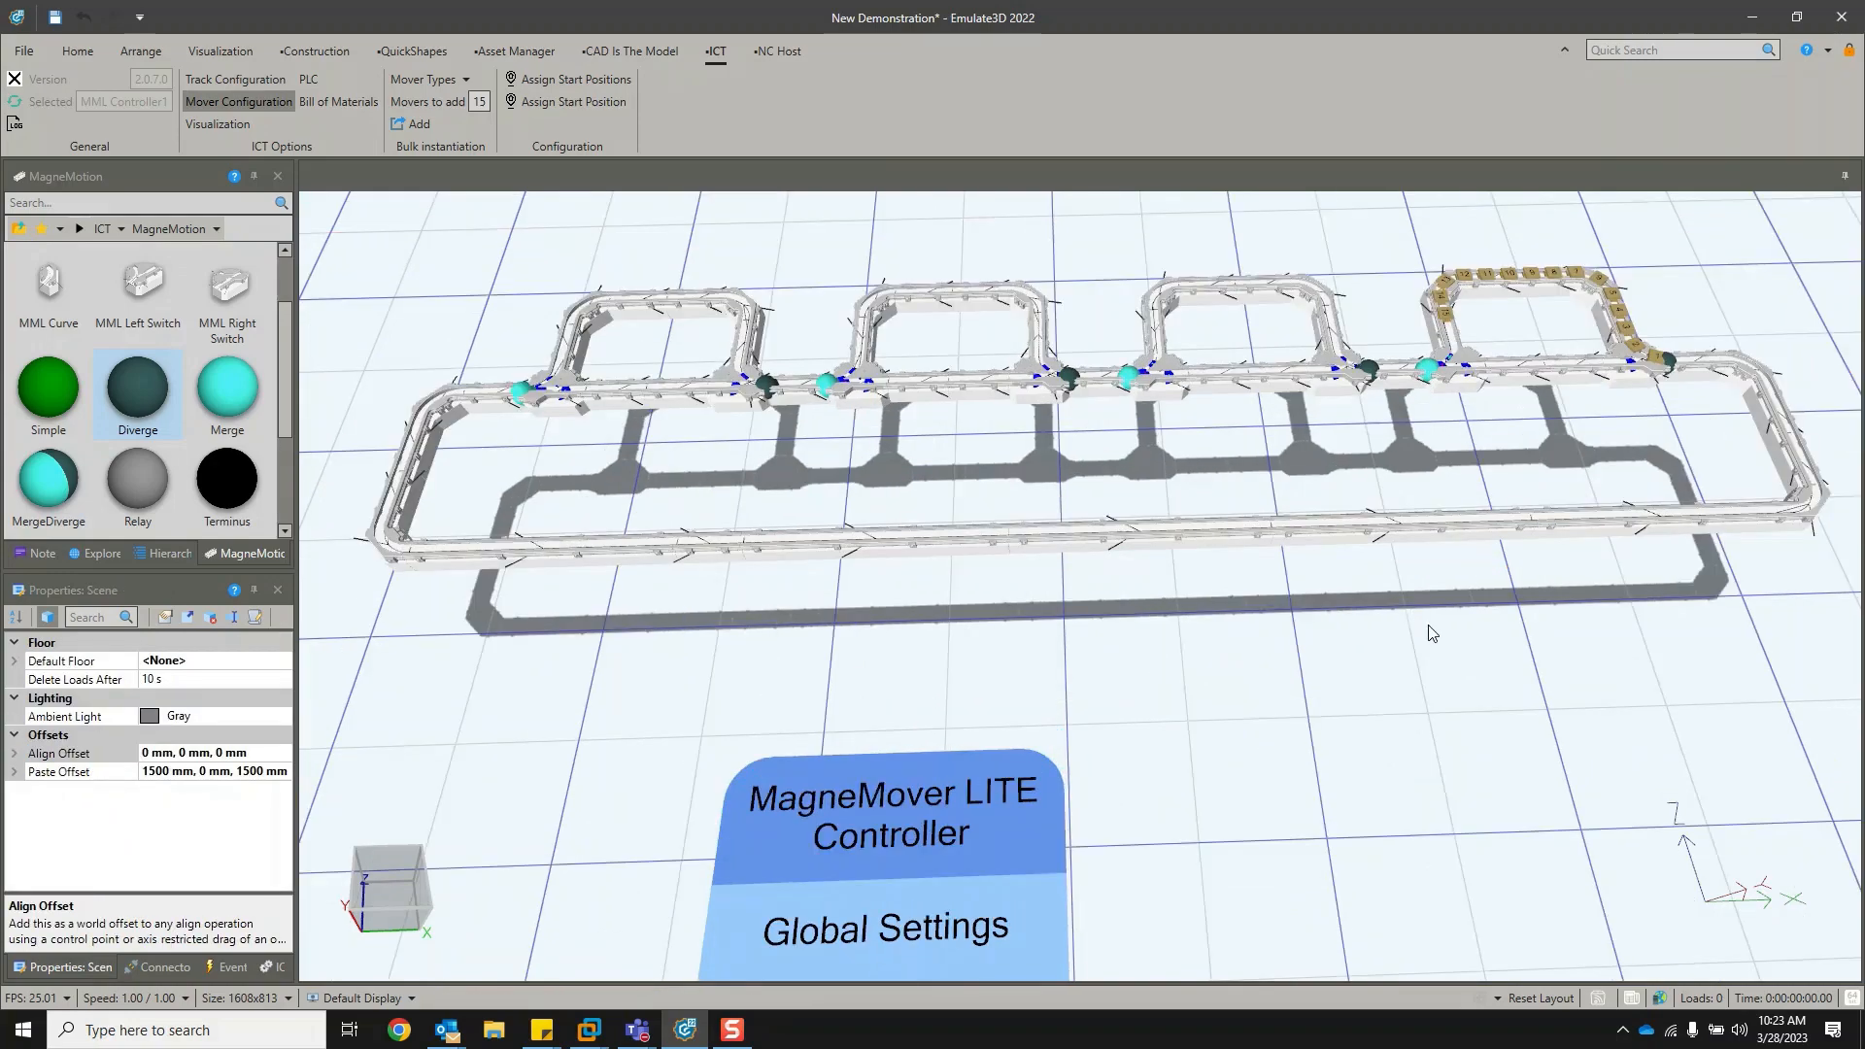
pyautogui.scroll(-2, 1349, 695)
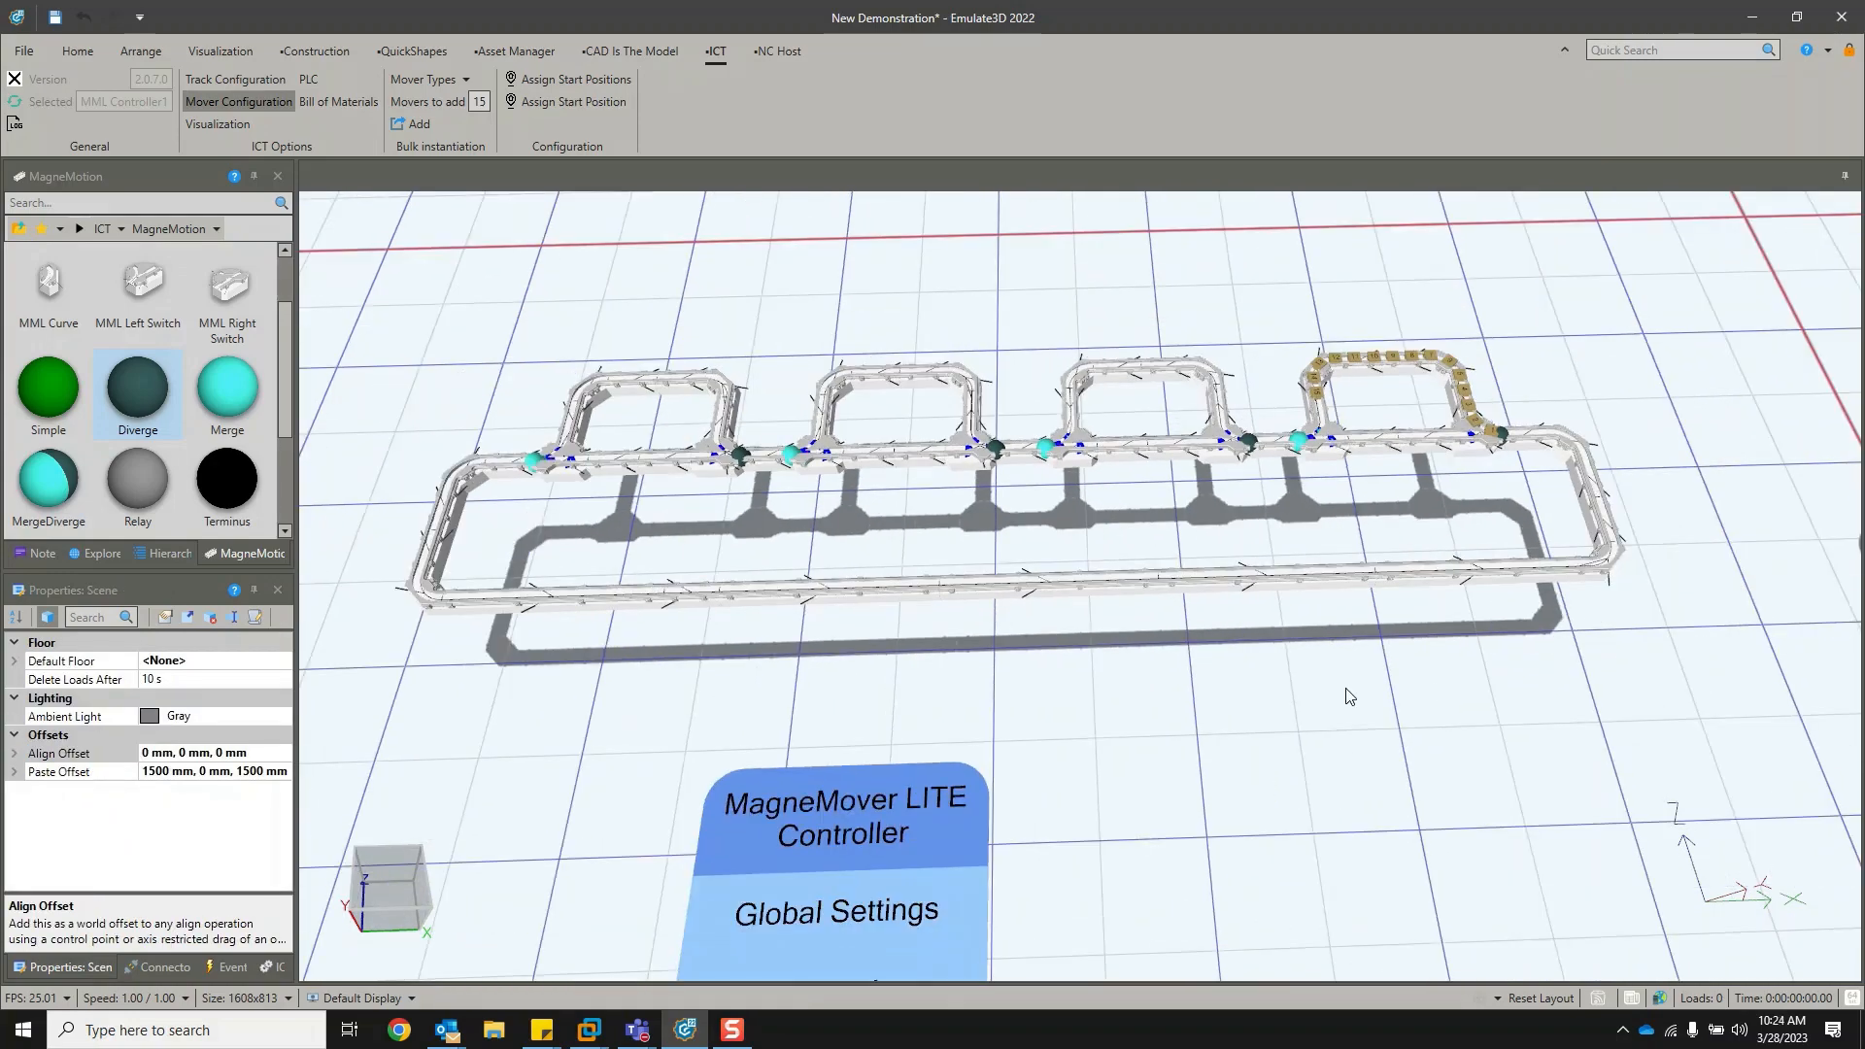
pyautogui.scroll(-2, 1348, 696)
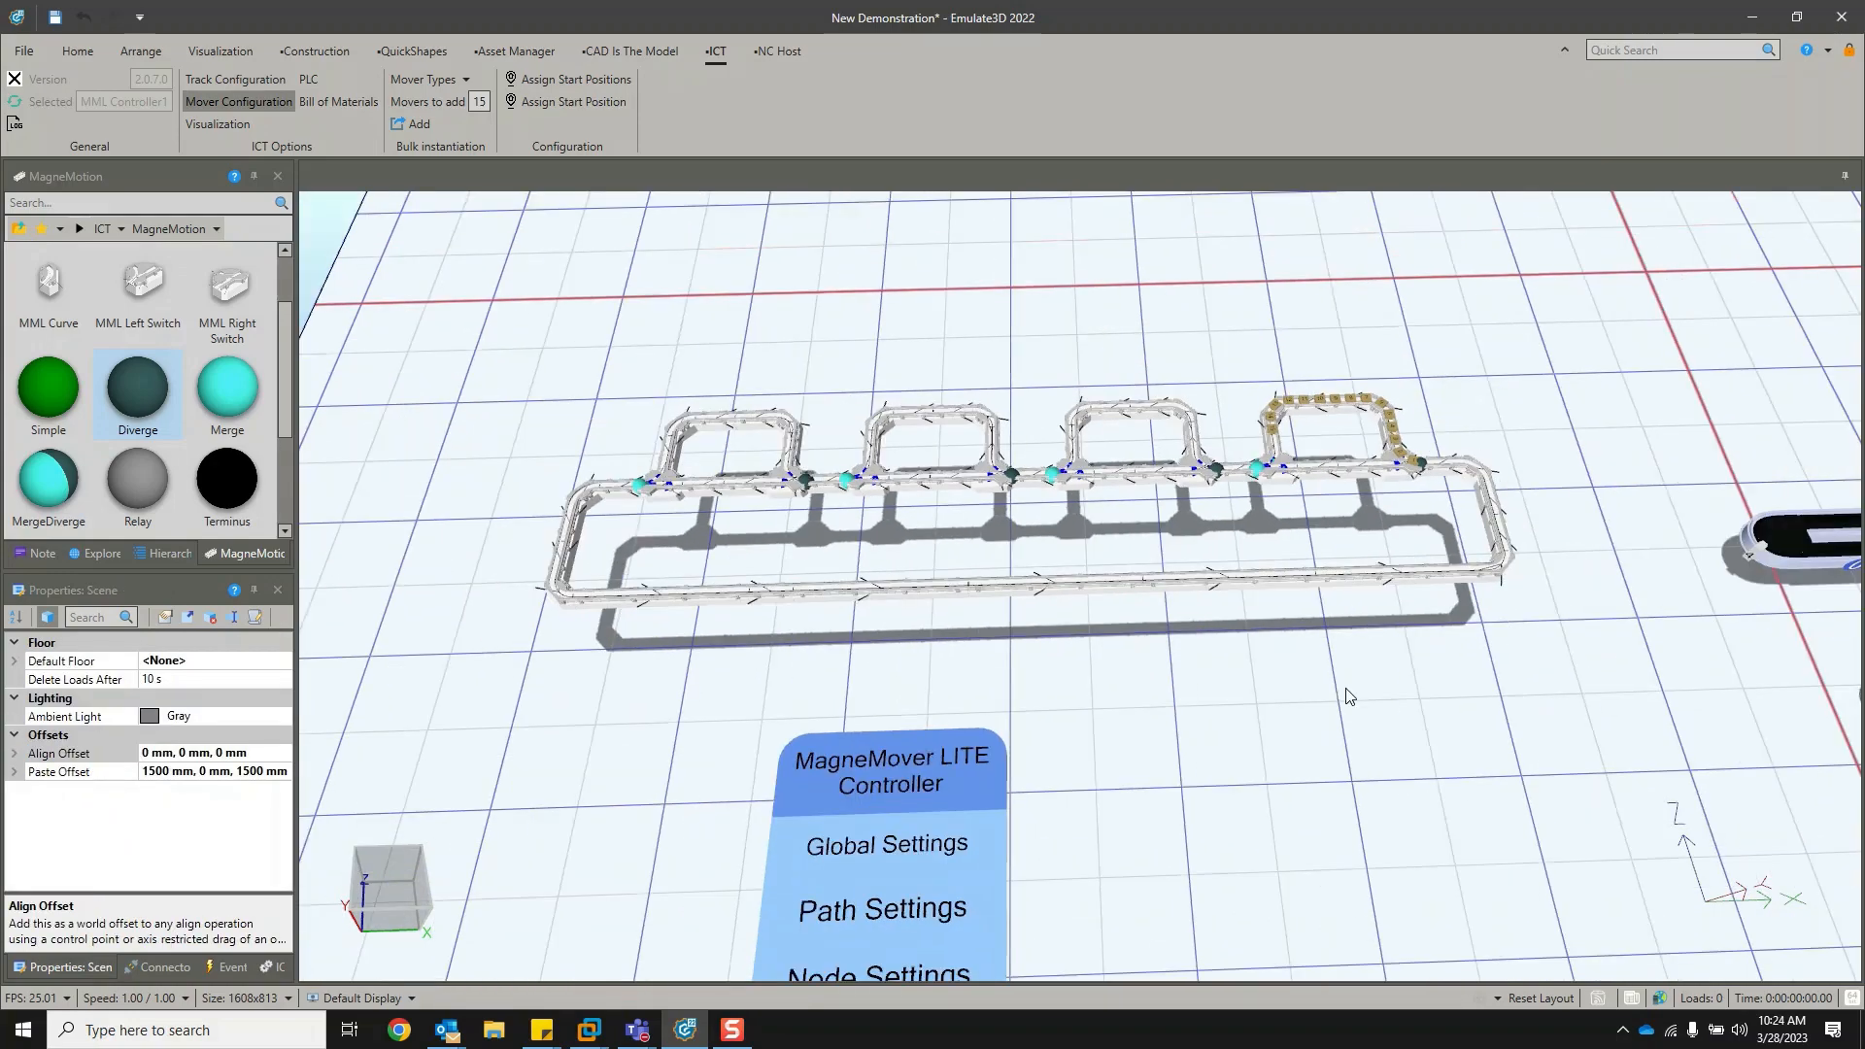
# Place seven MM Stations: one near each end of the long run, one on the short leg nearest the iTRAK, and one on each siding.
pyautogui.scroll(-2, 146, 447)
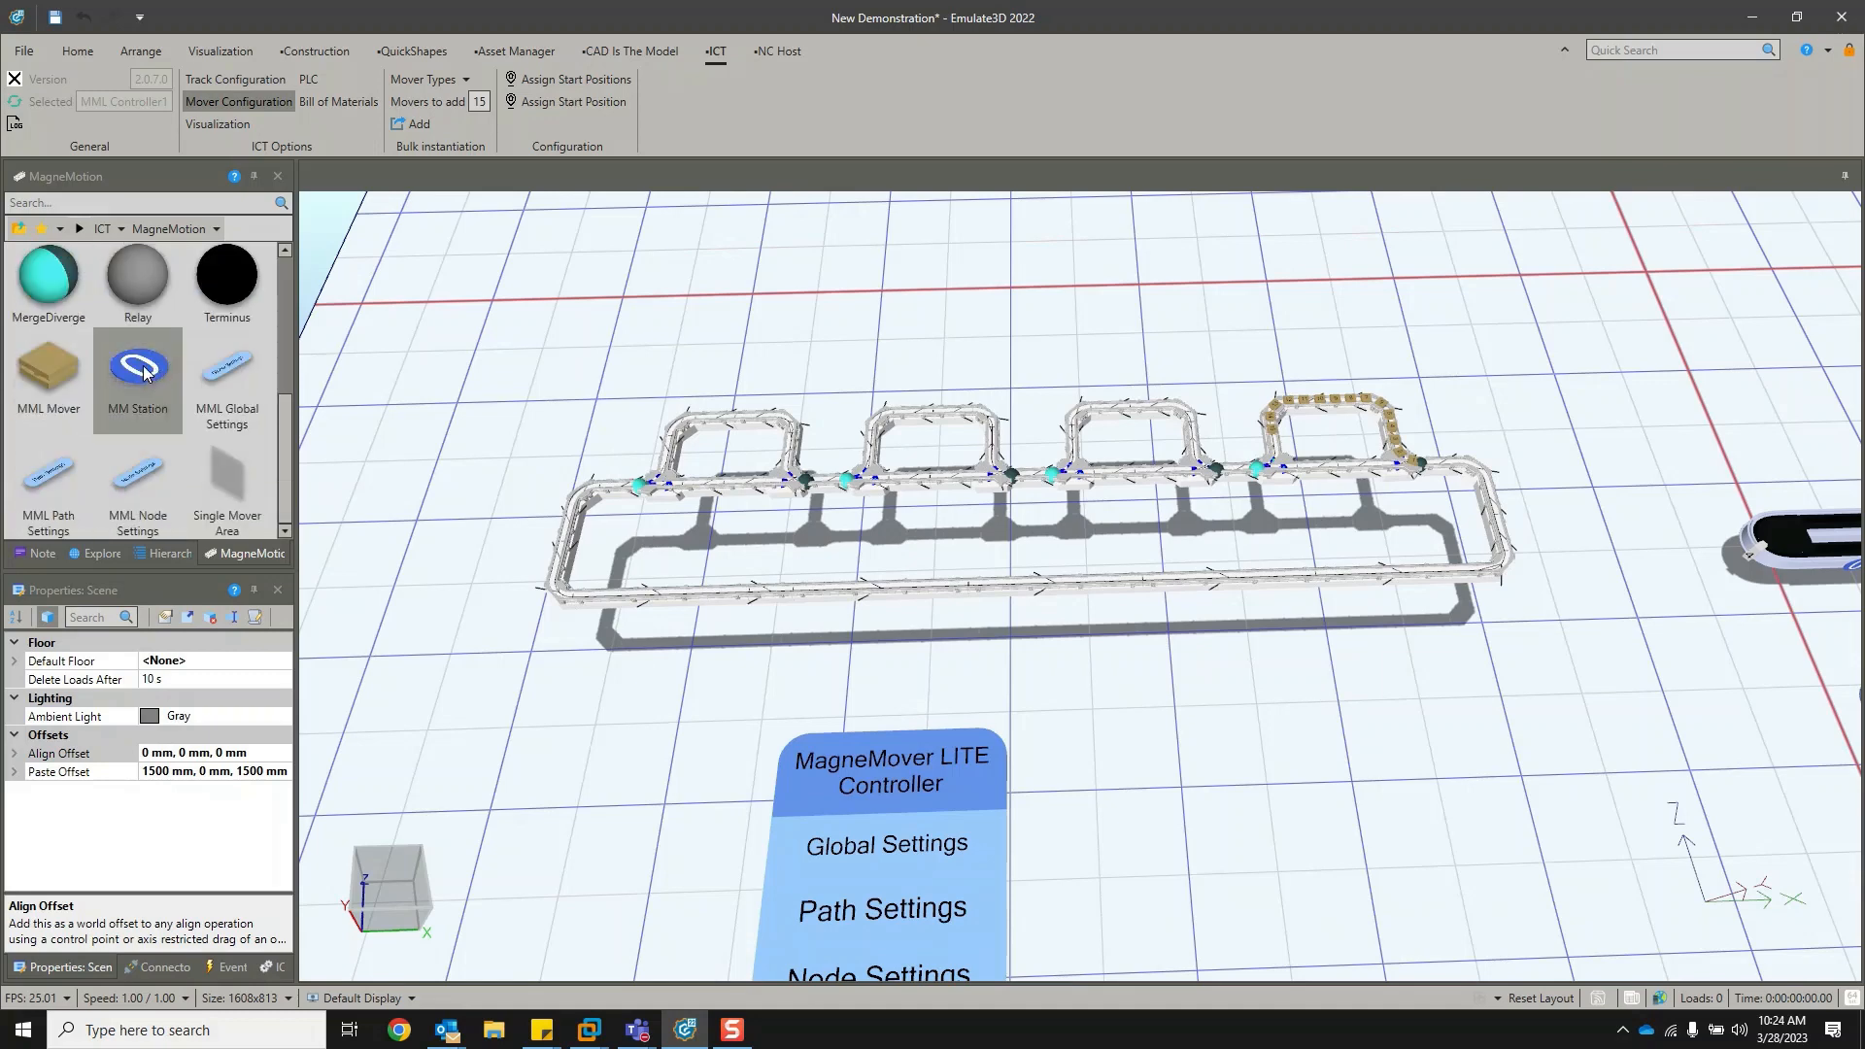
pyautogui.moveTo(143, 372); pyautogui.dragTo(1430, 573)
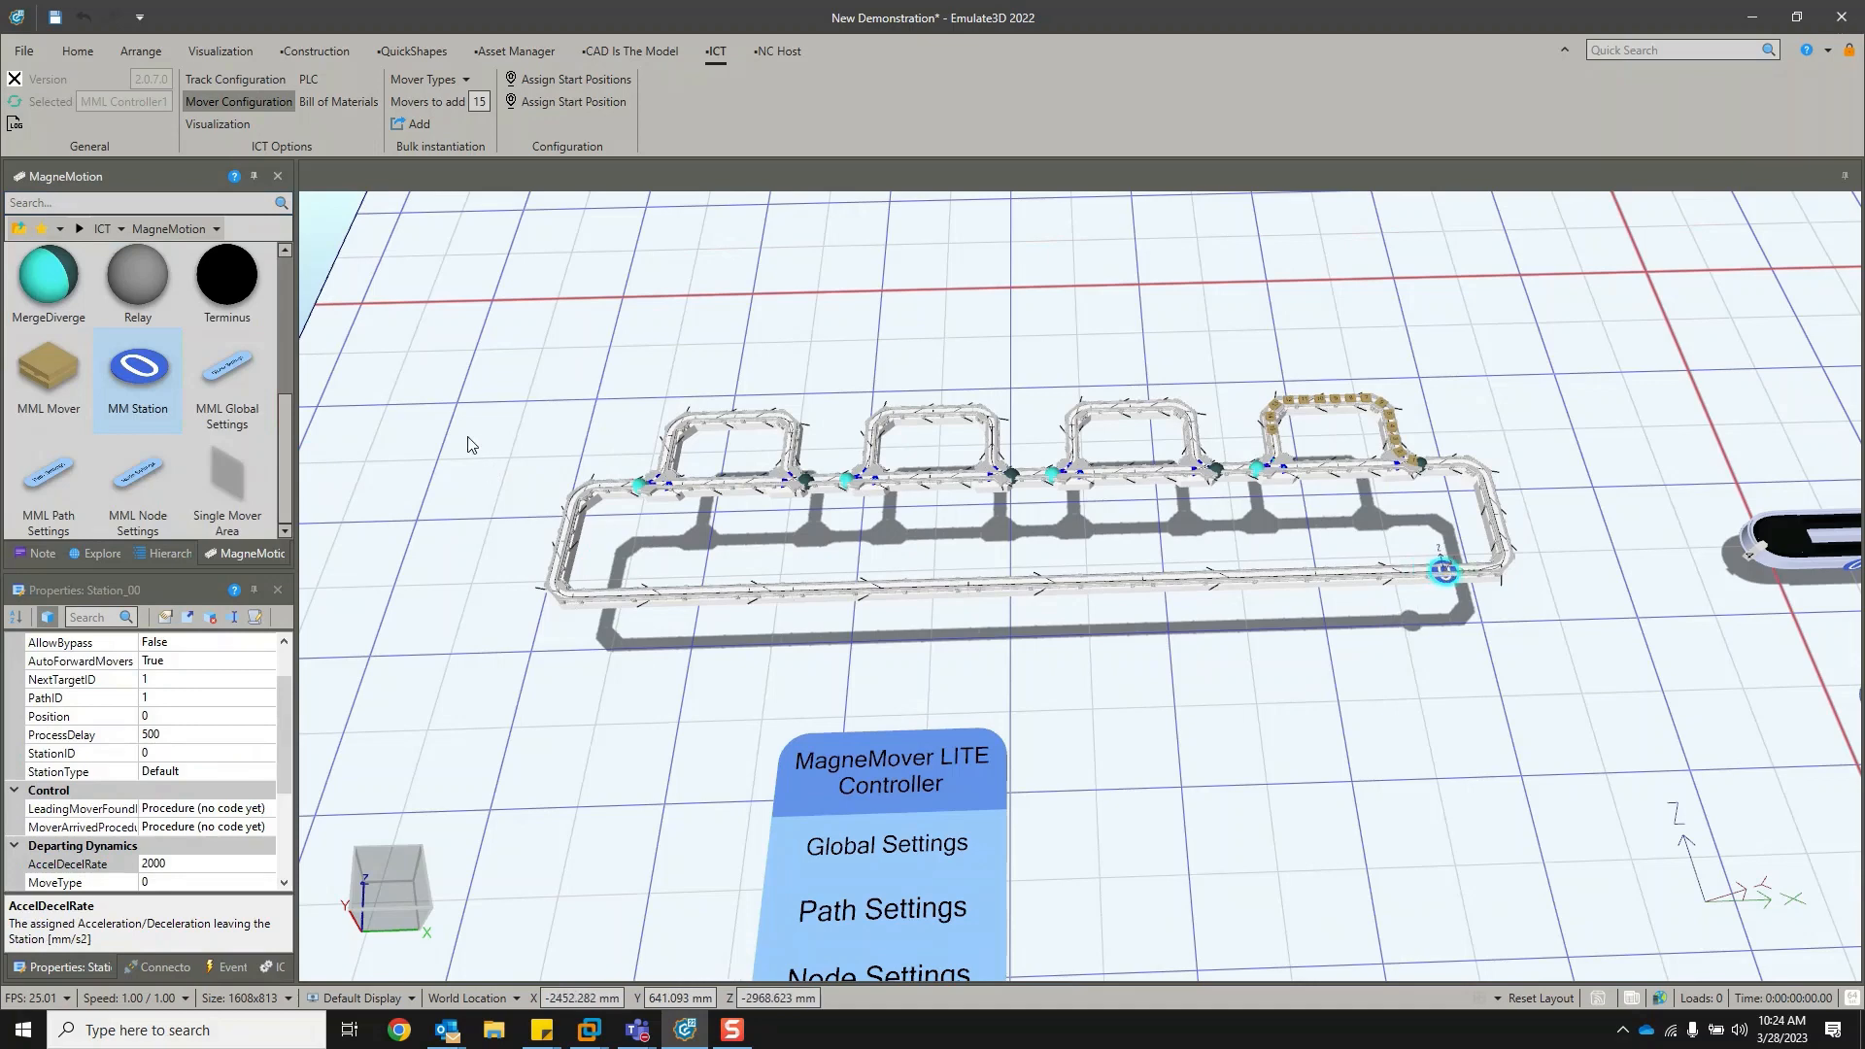
pyautogui.moveTo(150, 371); pyautogui.dragTo(1497, 503)
pyautogui.moveTo(143, 375); pyautogui.dragTo(1331, 406)
pyautogui.moveTo(140, 381); pyautogui.dragTo(1130, 409)
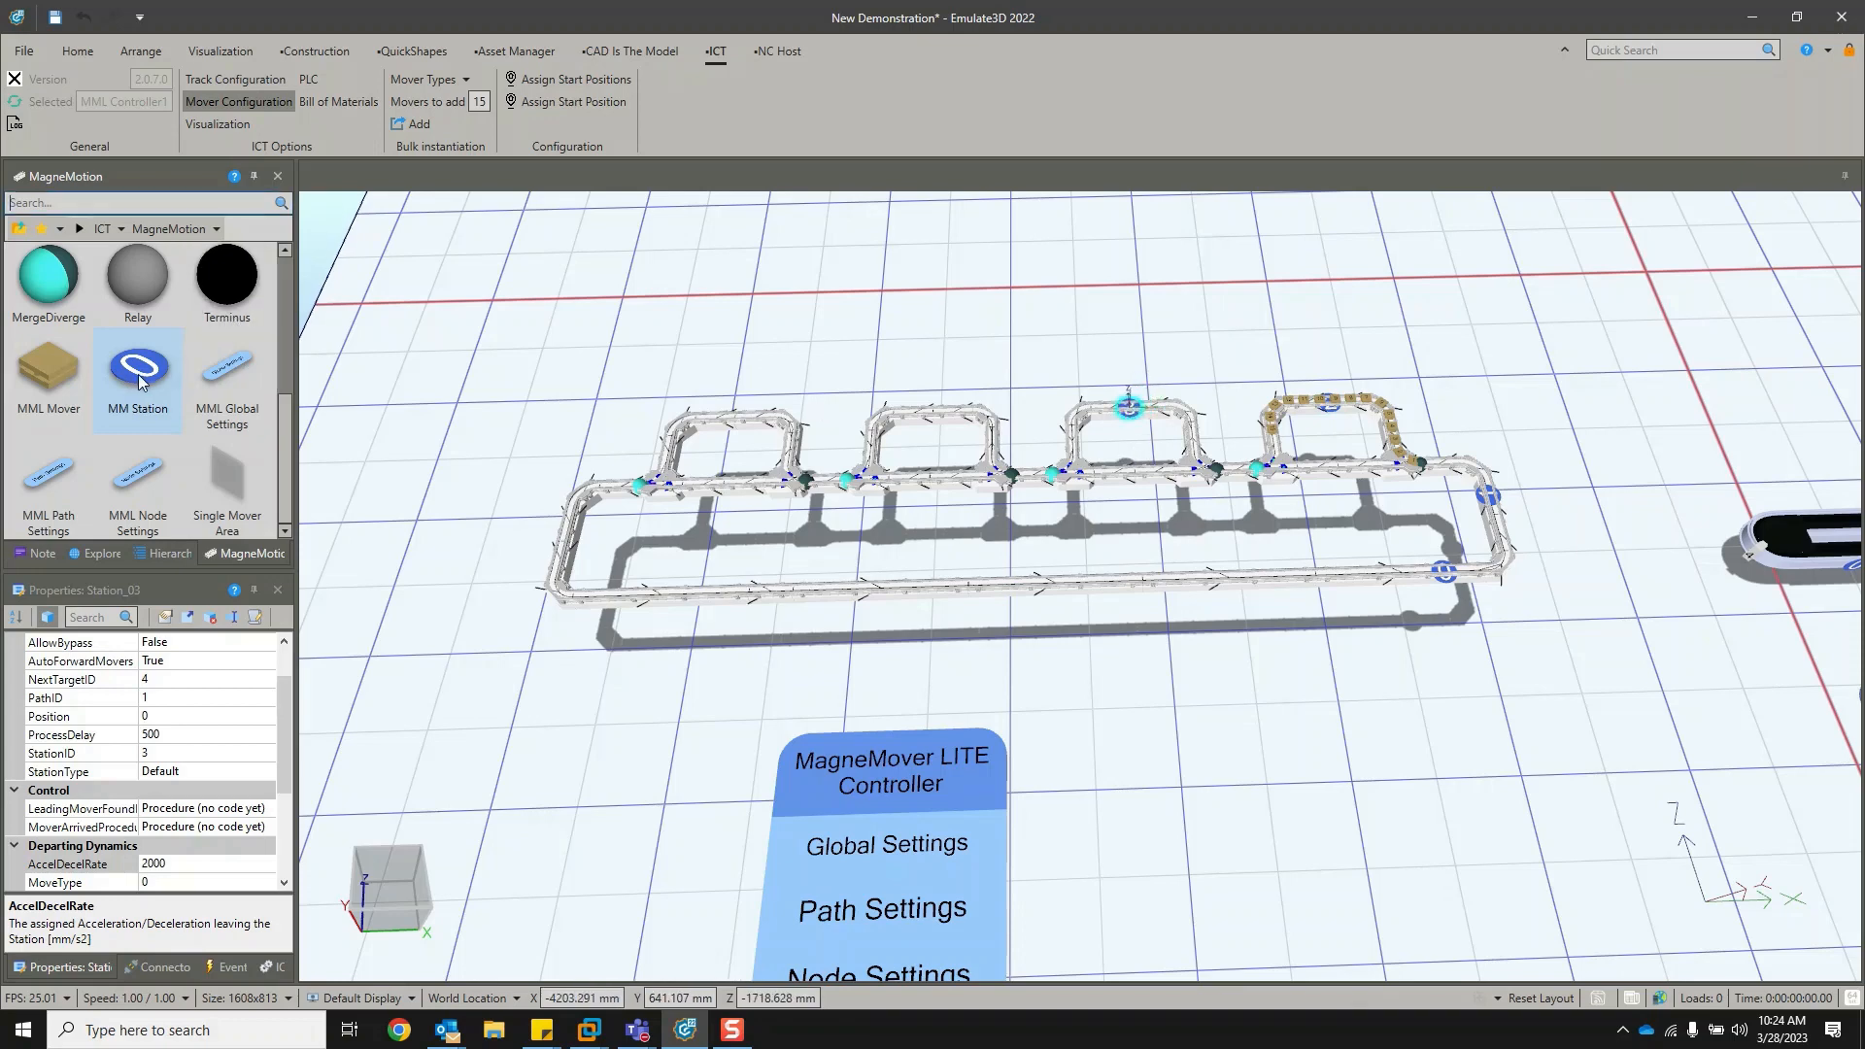
pyautogui.moveTo(140, 377); pyautogui.dragTo(933, 420)
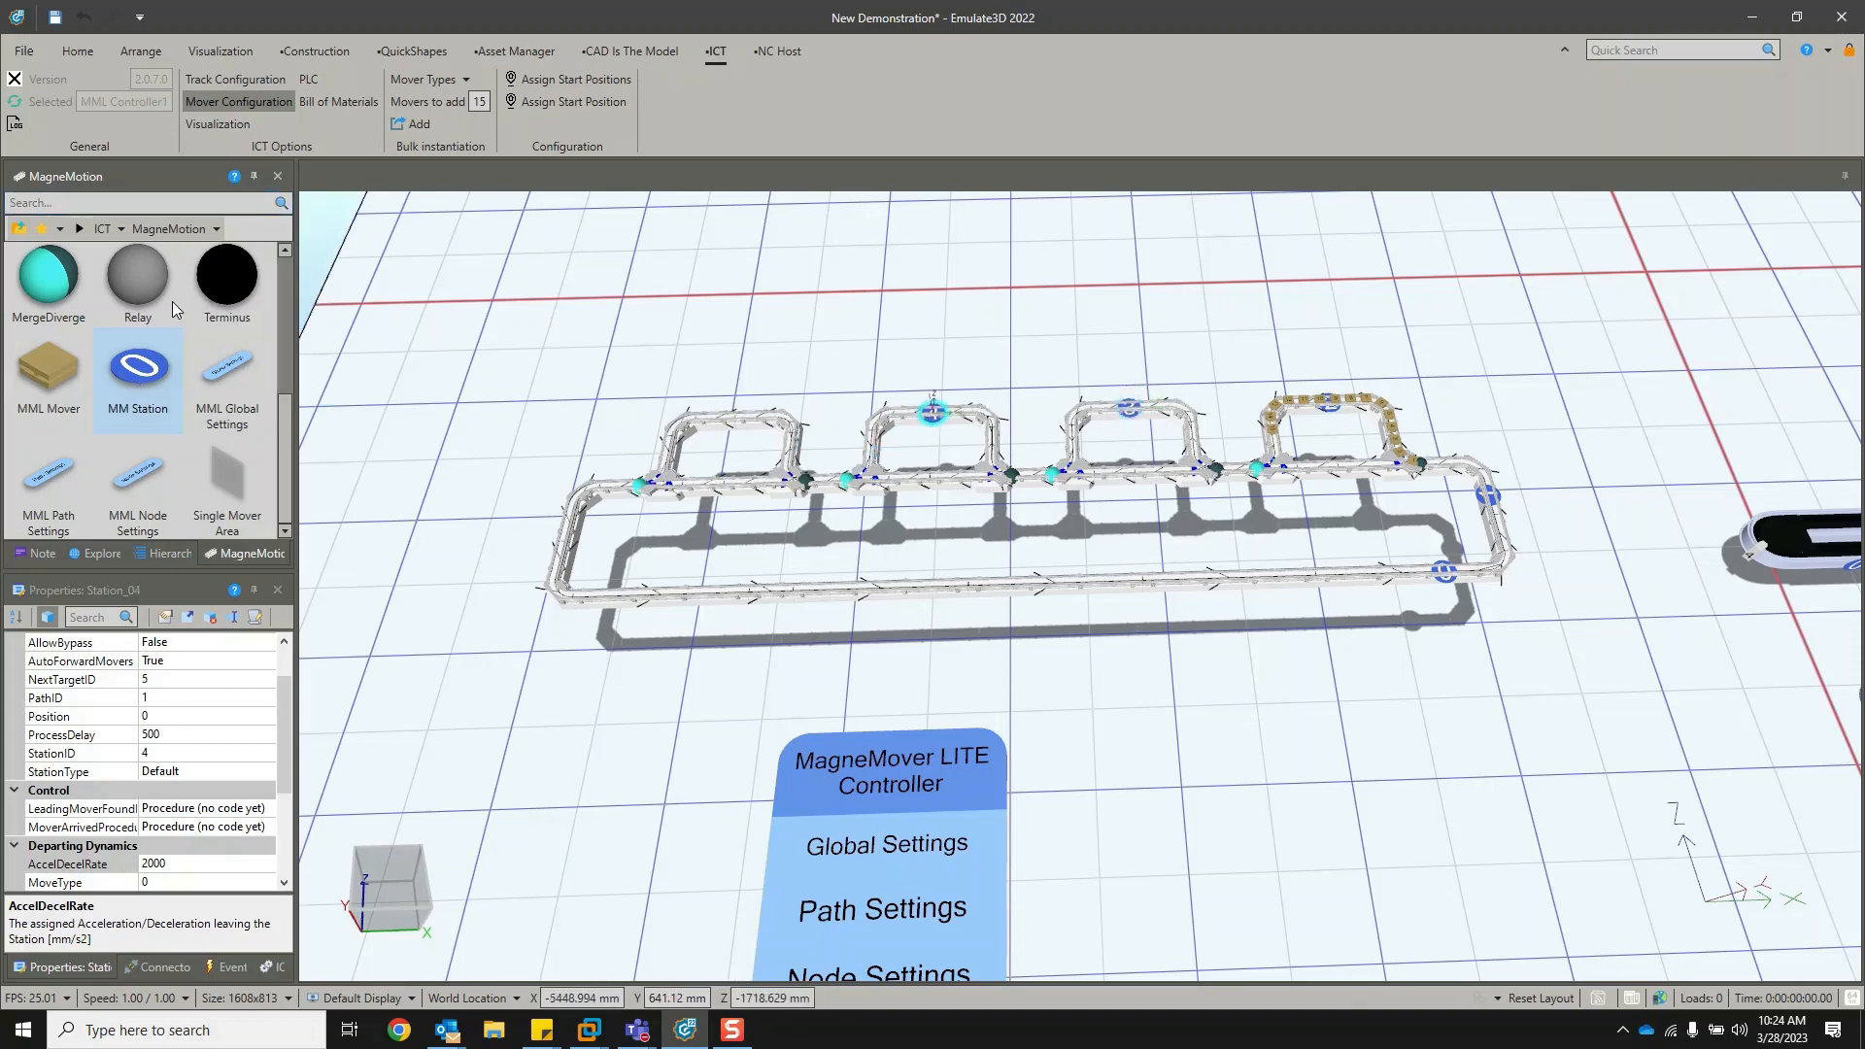
pyautogui.moveTo(131, 369); pyautogui.dragTo(731, 419)
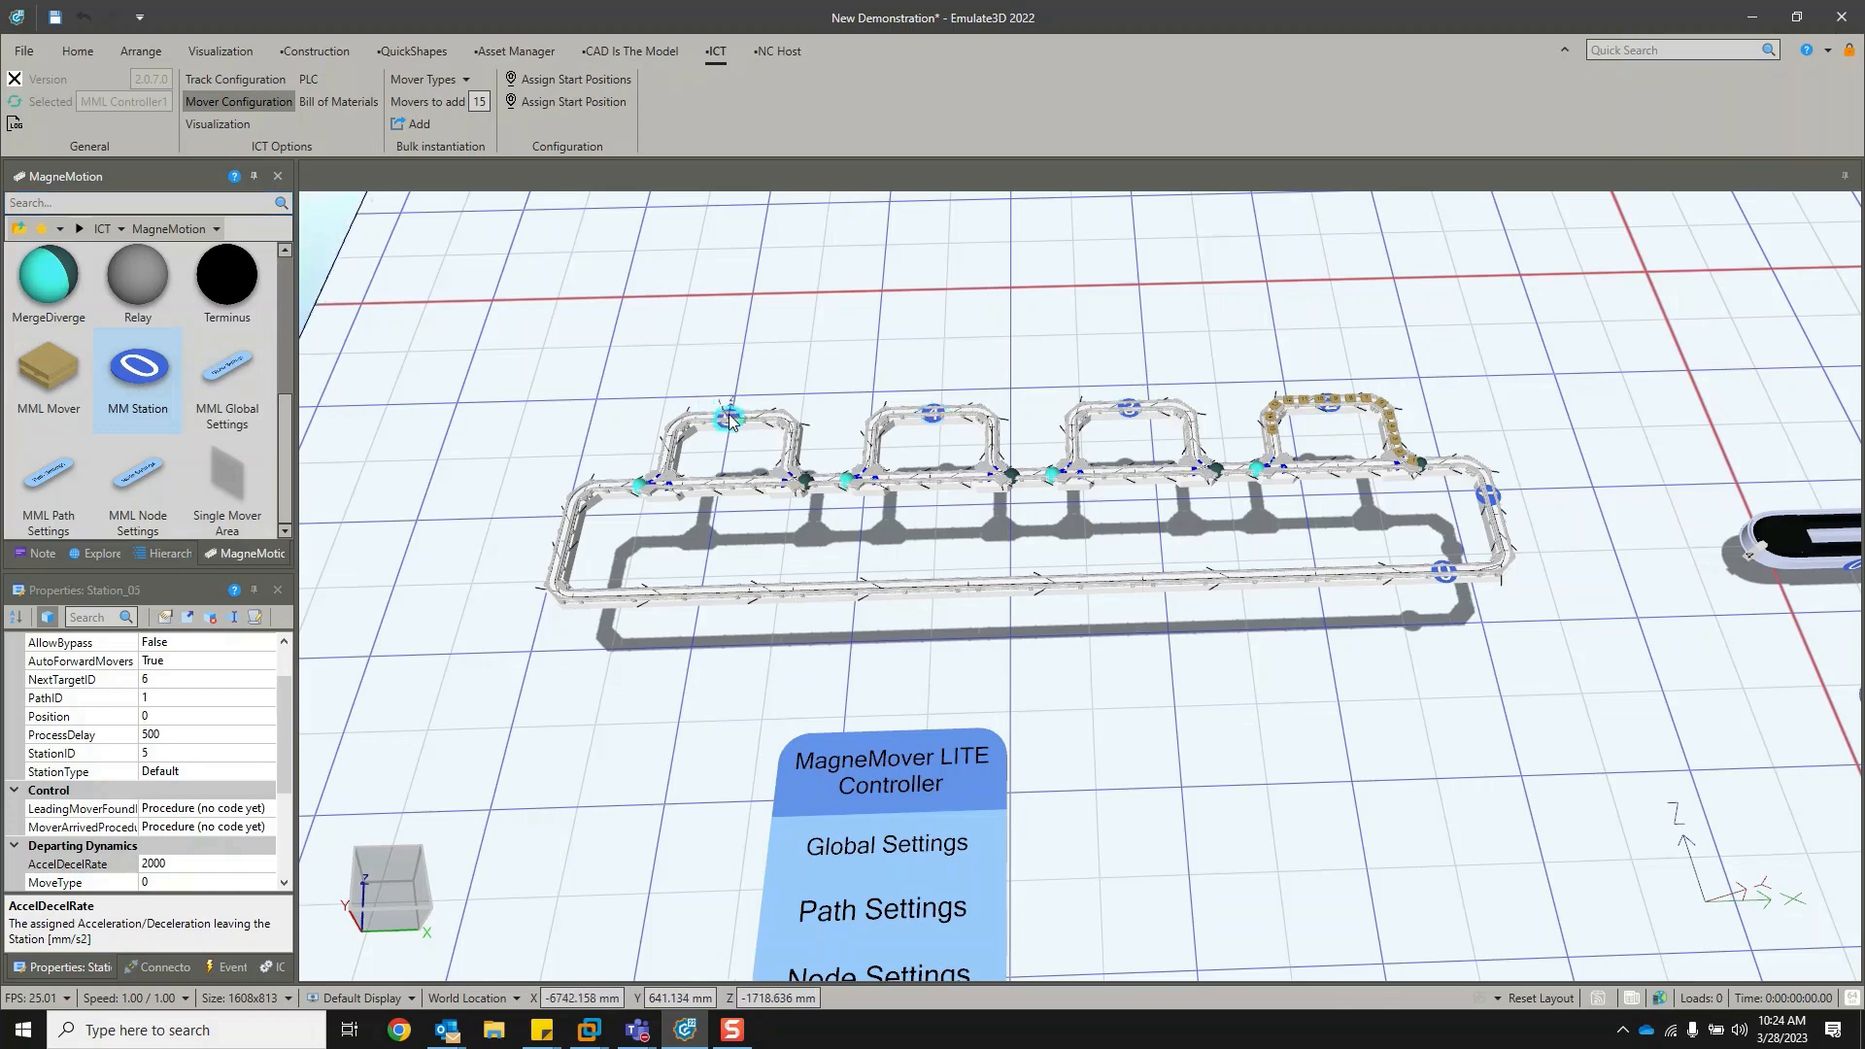
pyautogui.moveTo(139, 379); pyautogui.dragTo(636, 622)
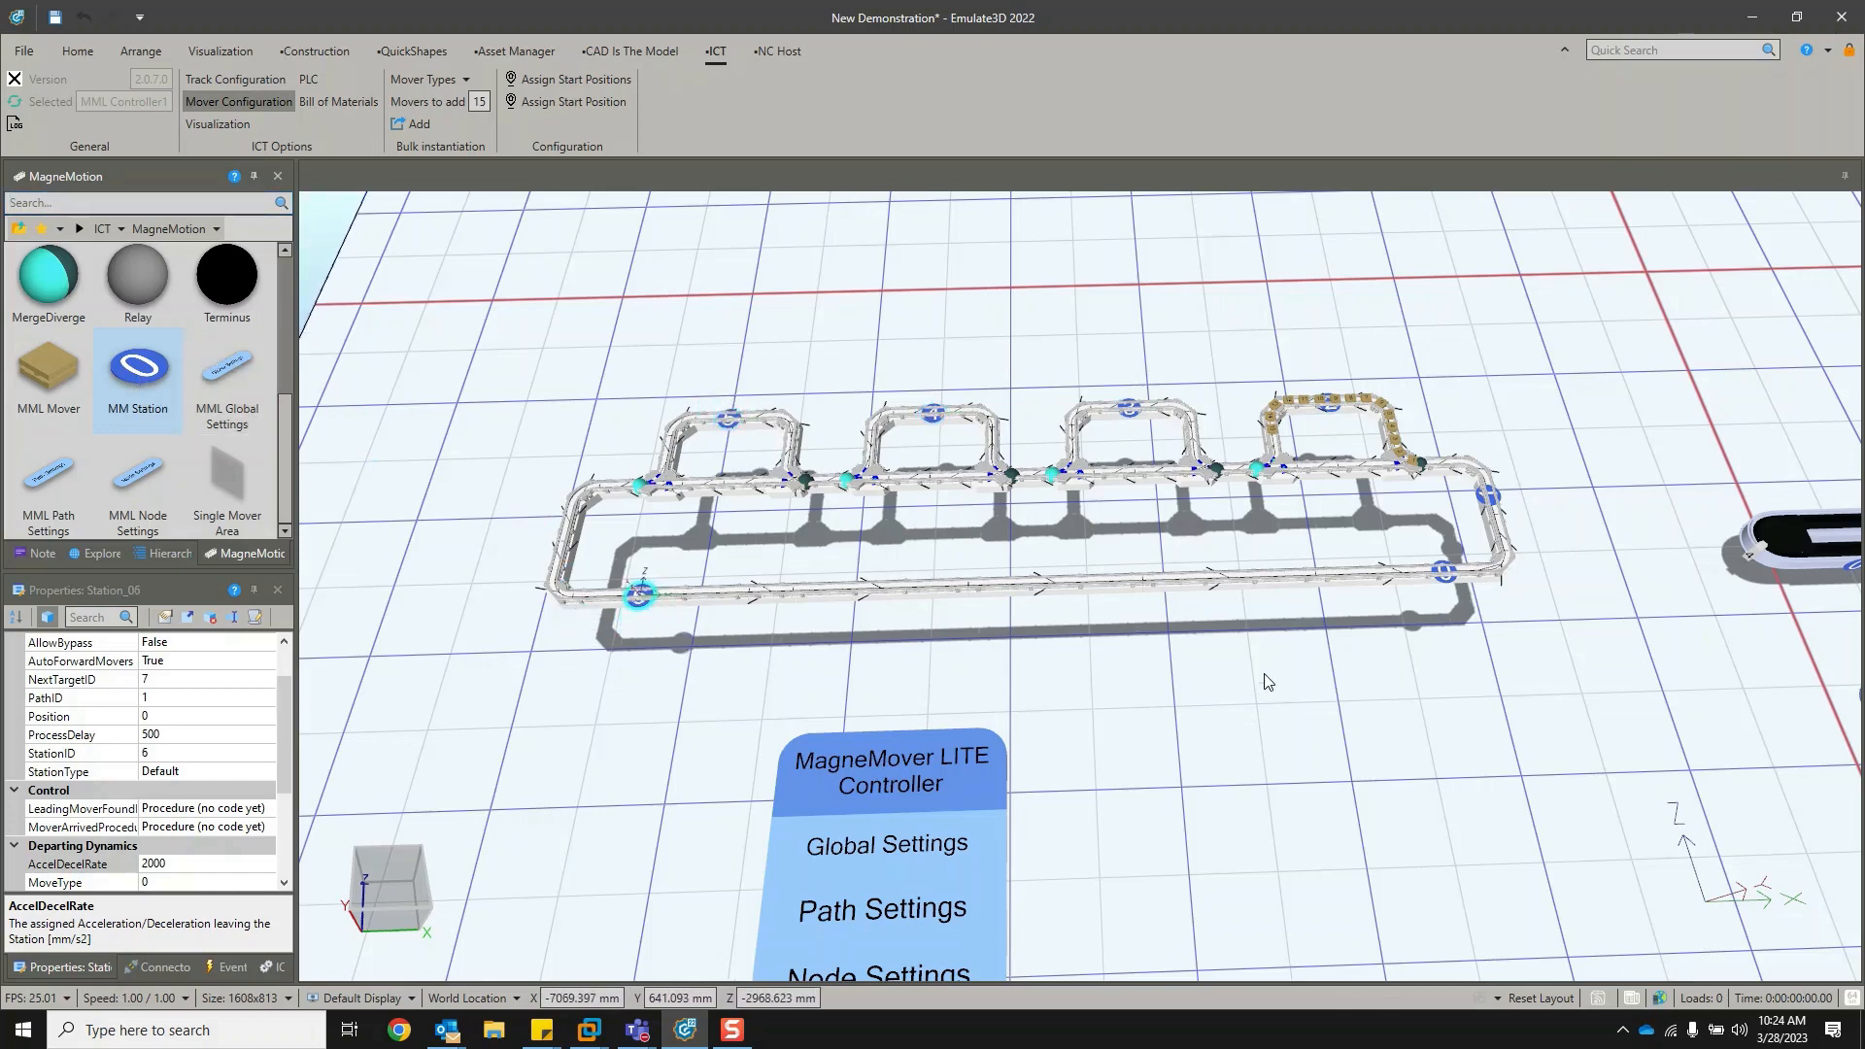
pyautogui.scroll(3, 1276, 674)
pyautogui.scroll(-5, 1276, 674)
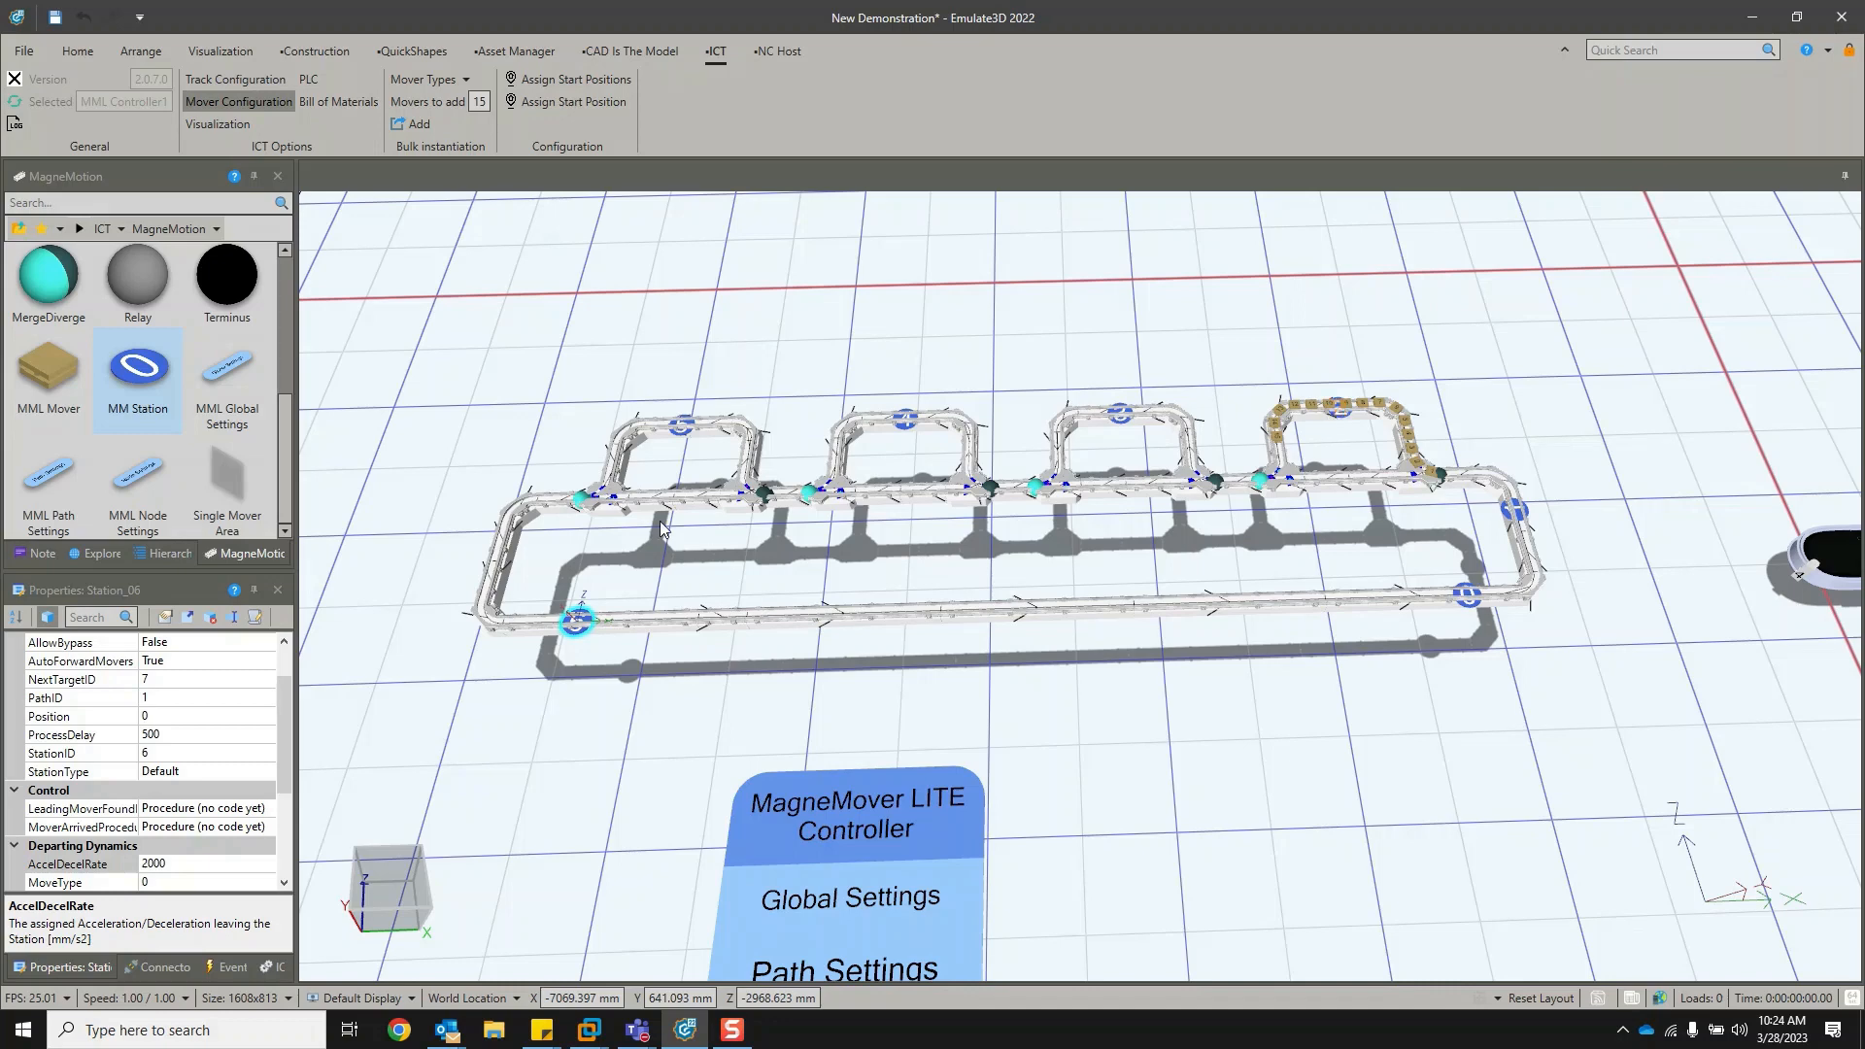
pyautogui.moveTo(584, 642); pyautogui.dragTo(574, 639)
pyautogui.click(573, 665)
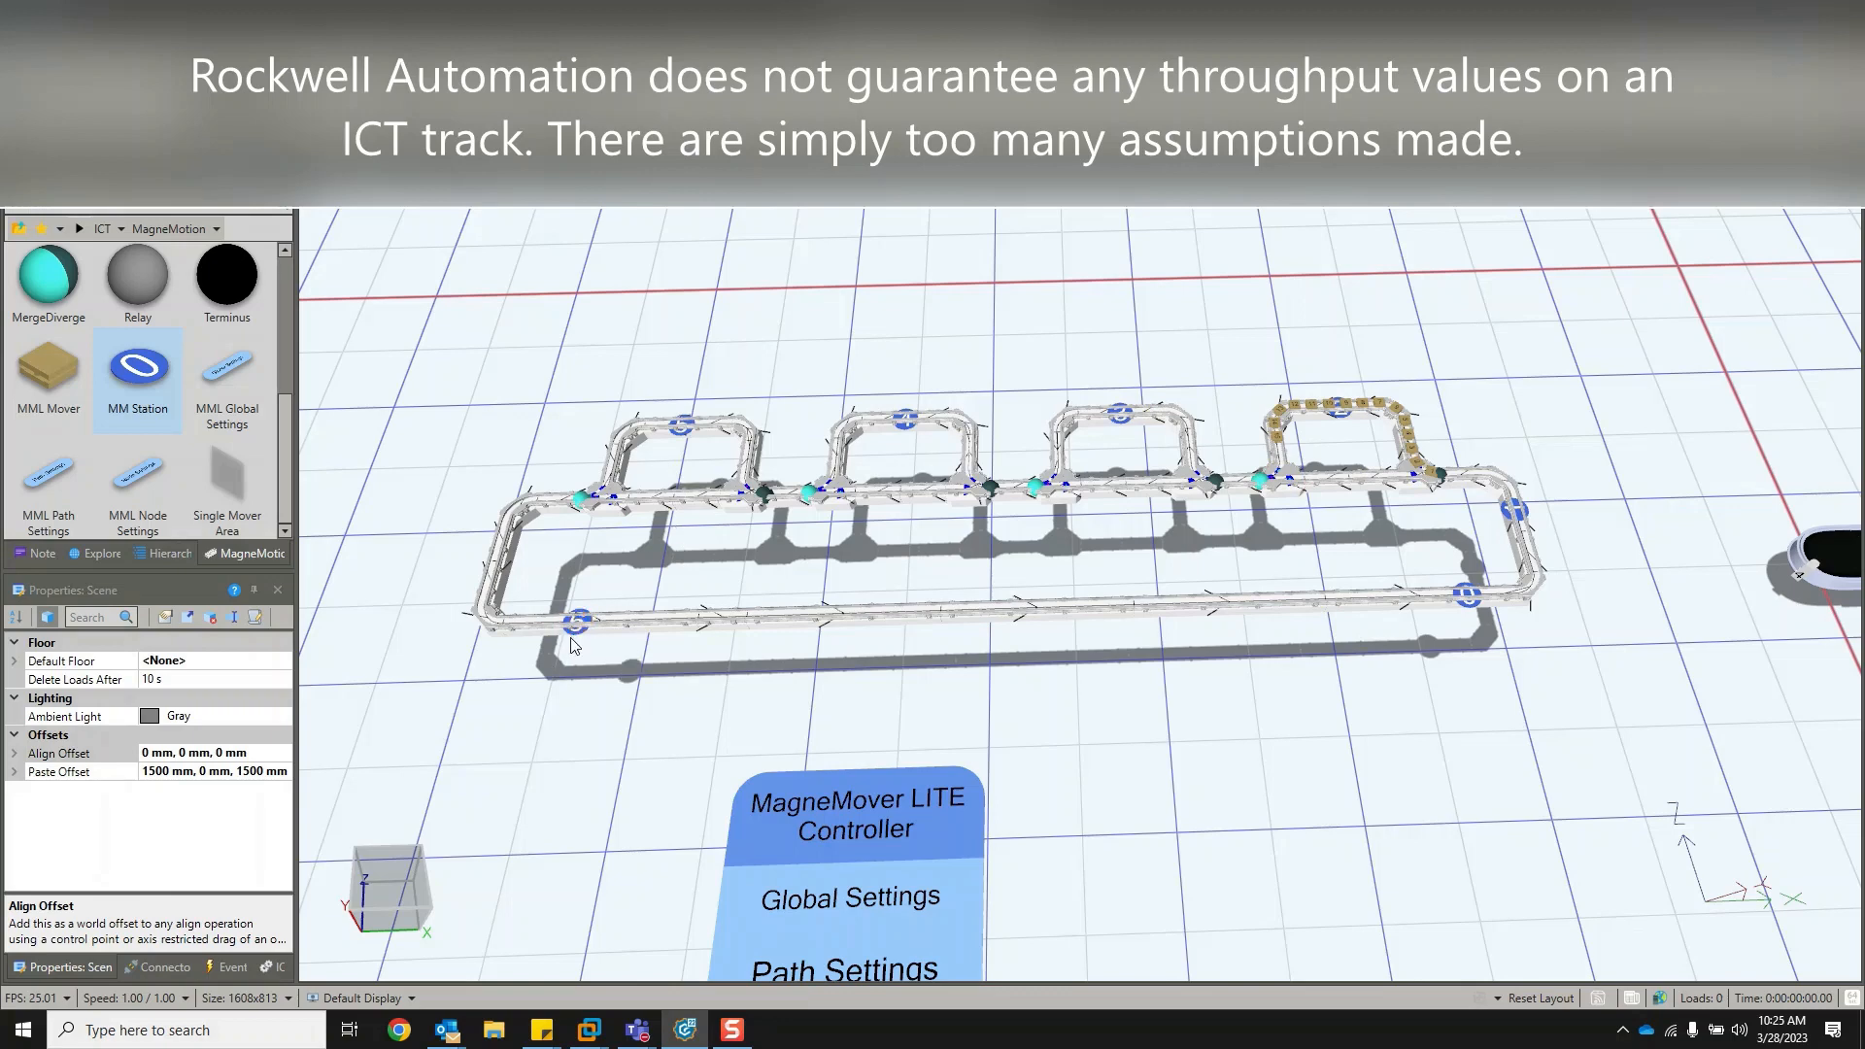
# Set the StationType of station 1, on the short leg nearest the iTRAK, to DistributionStation.
pyautogui.scroll(3, 1334, 756)
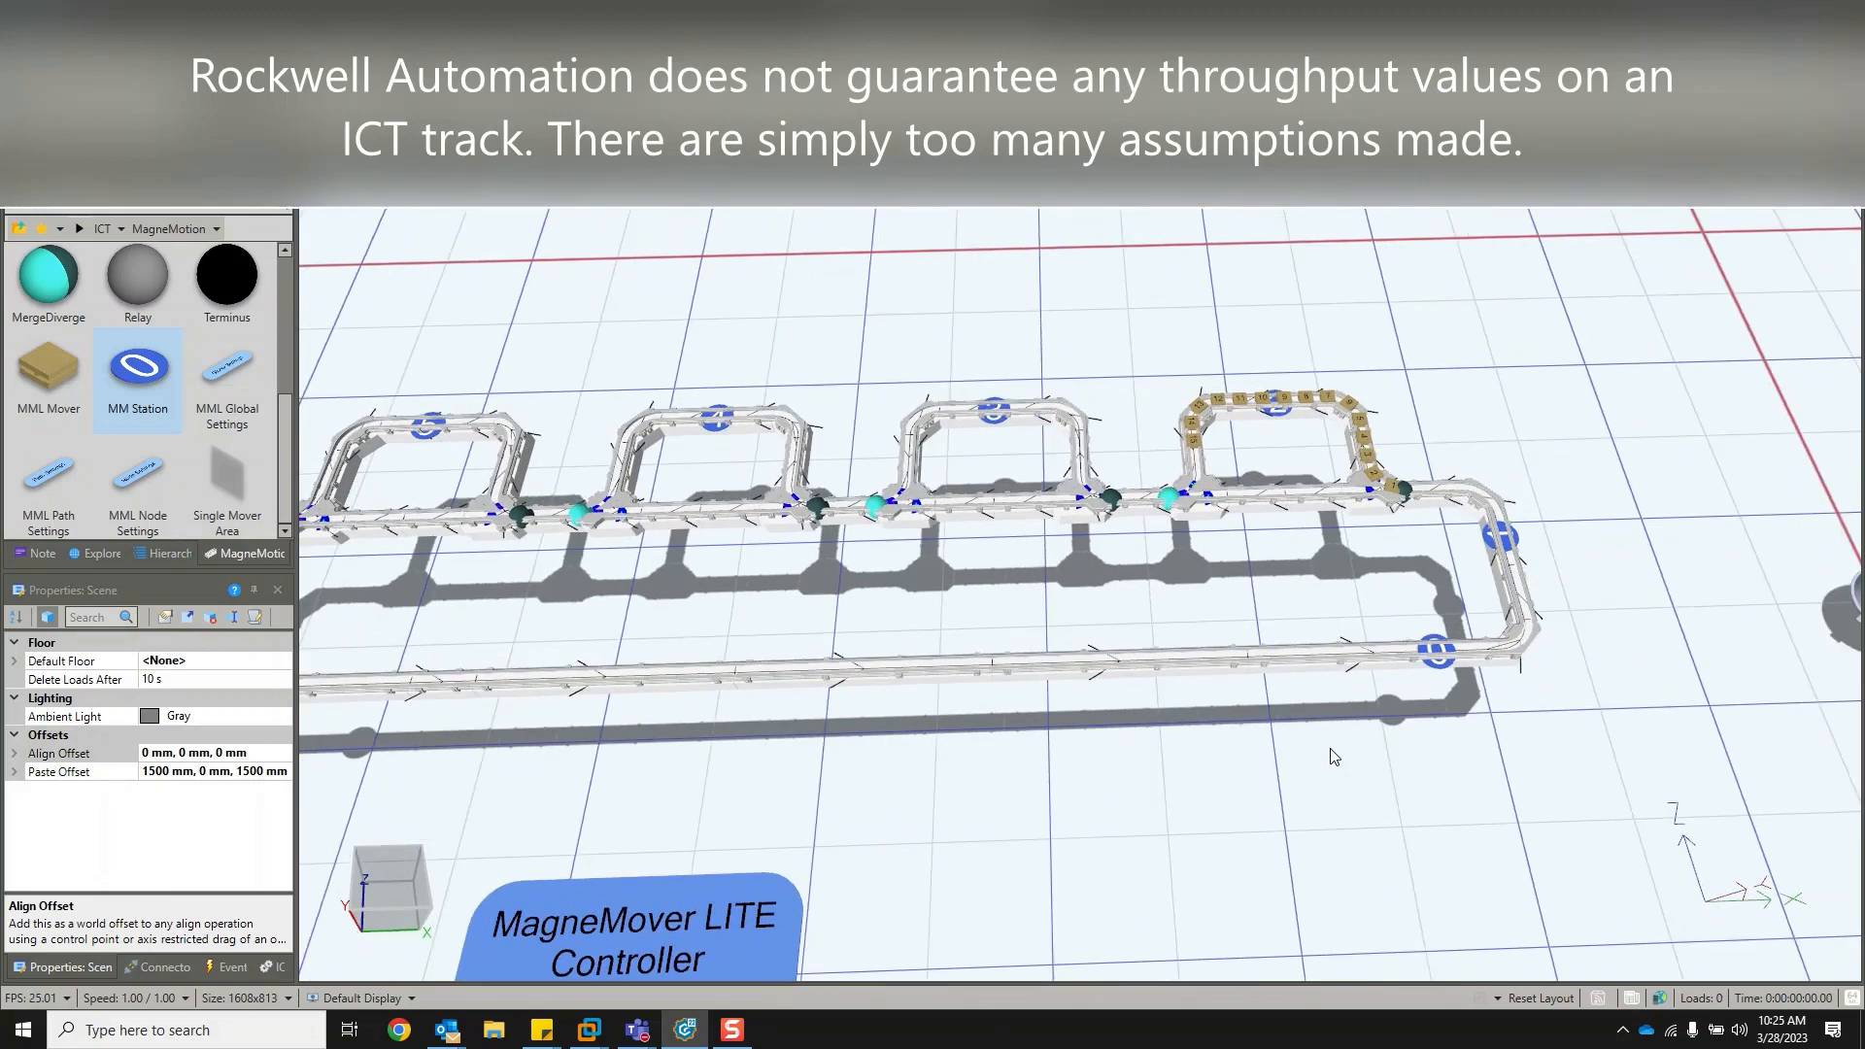
pyautogui.moveTo(1332, 751); pyautogui.dragTo(1263, 761)
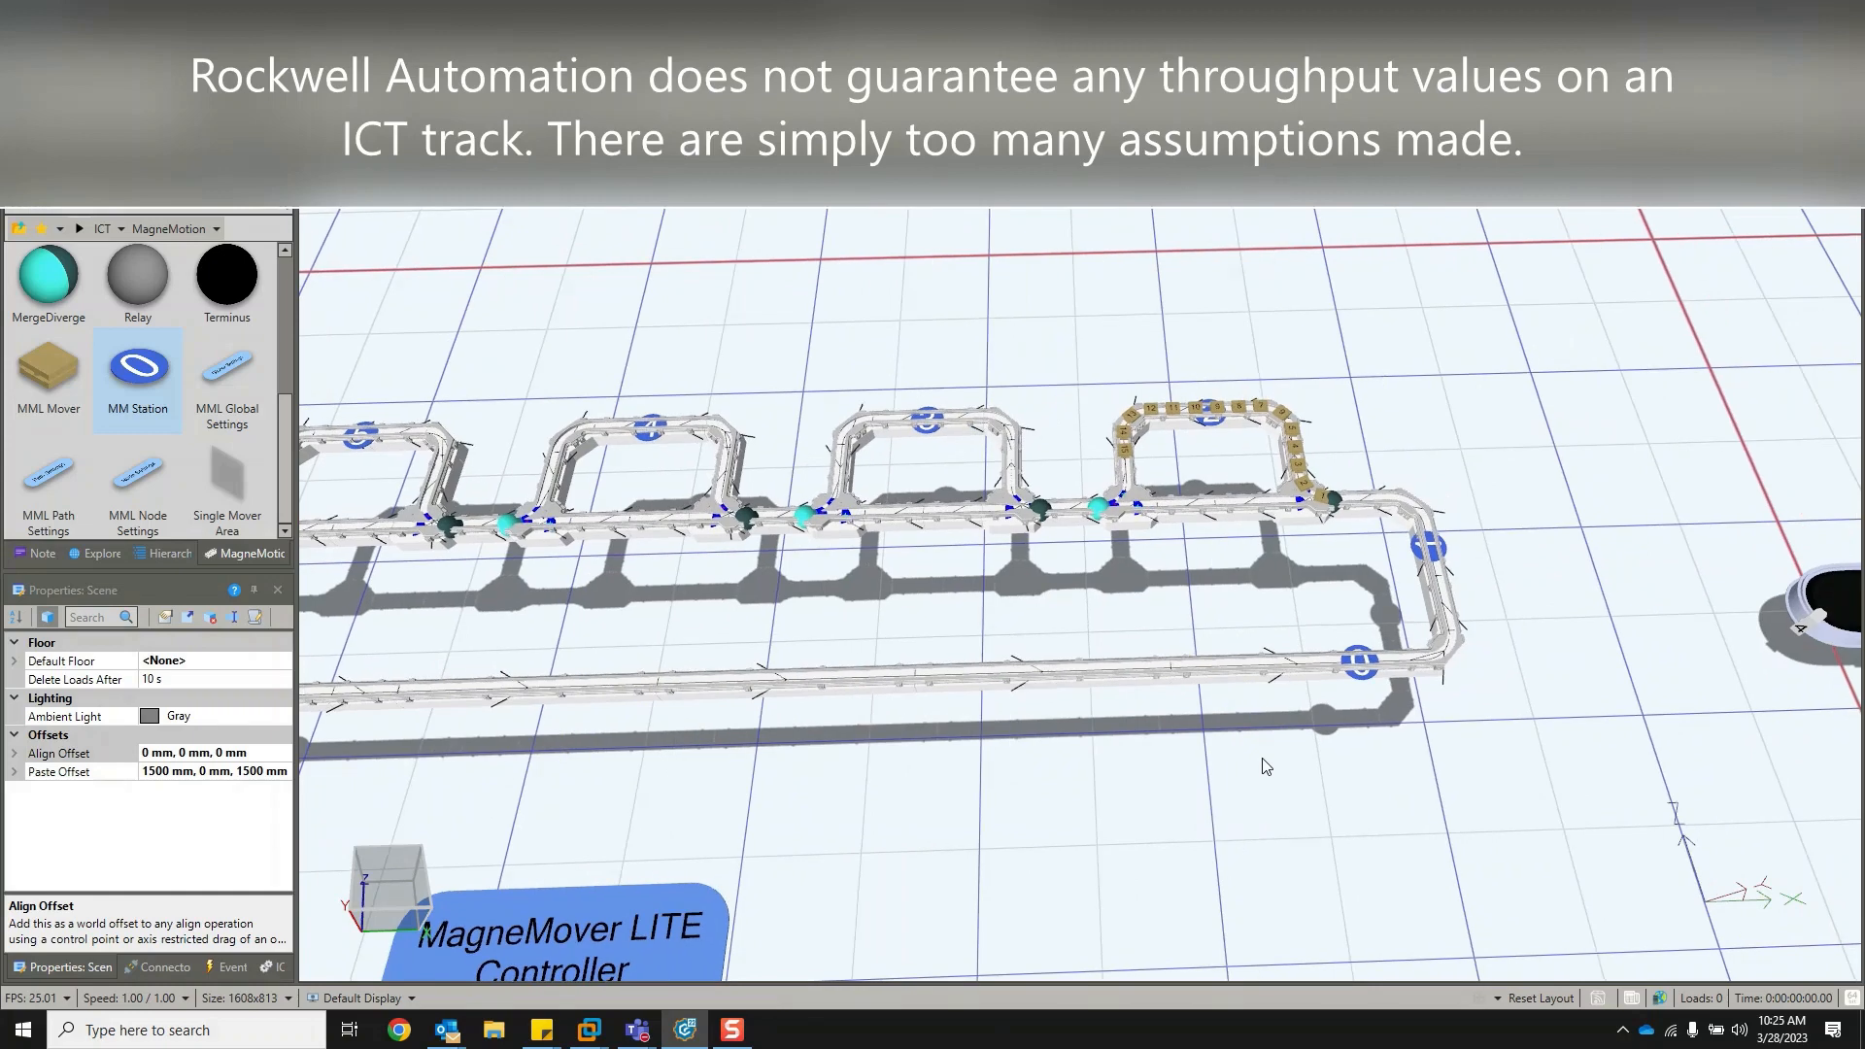
pyautogui.click(1360, 665)
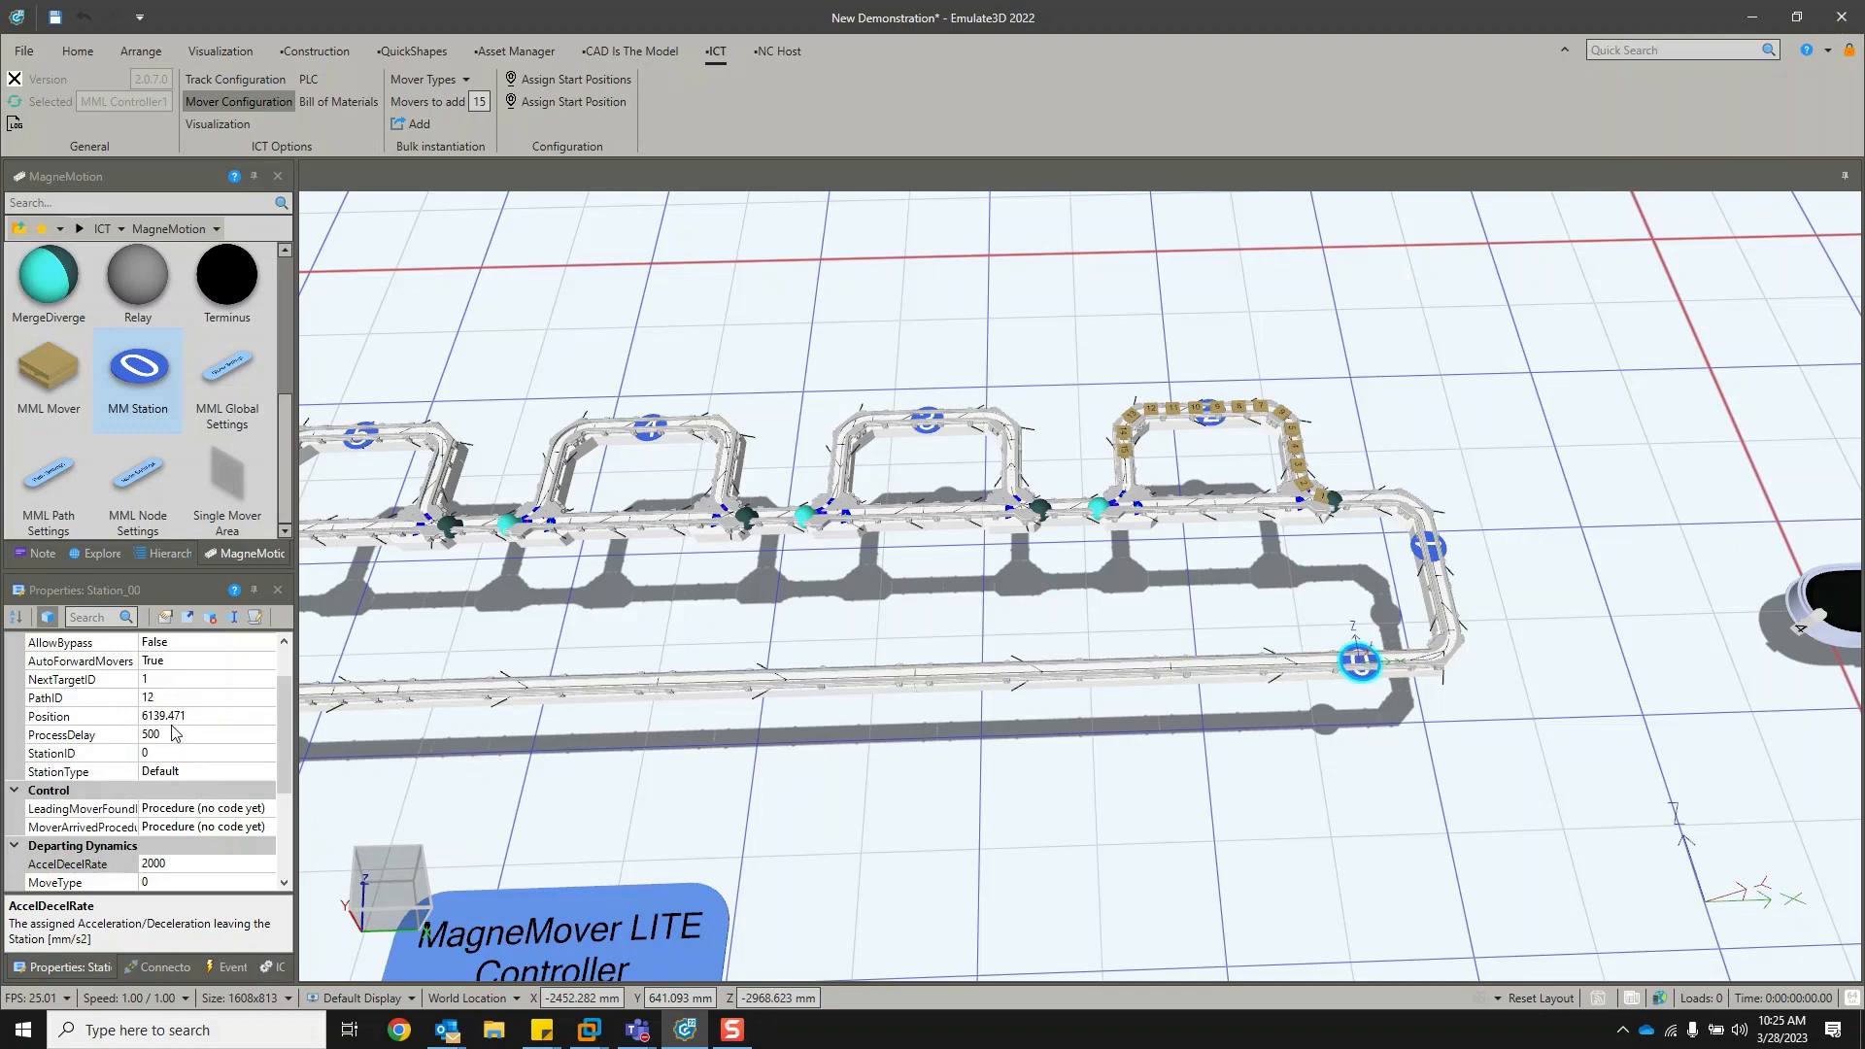
pyautogui.scroll(-2, 180, 745)
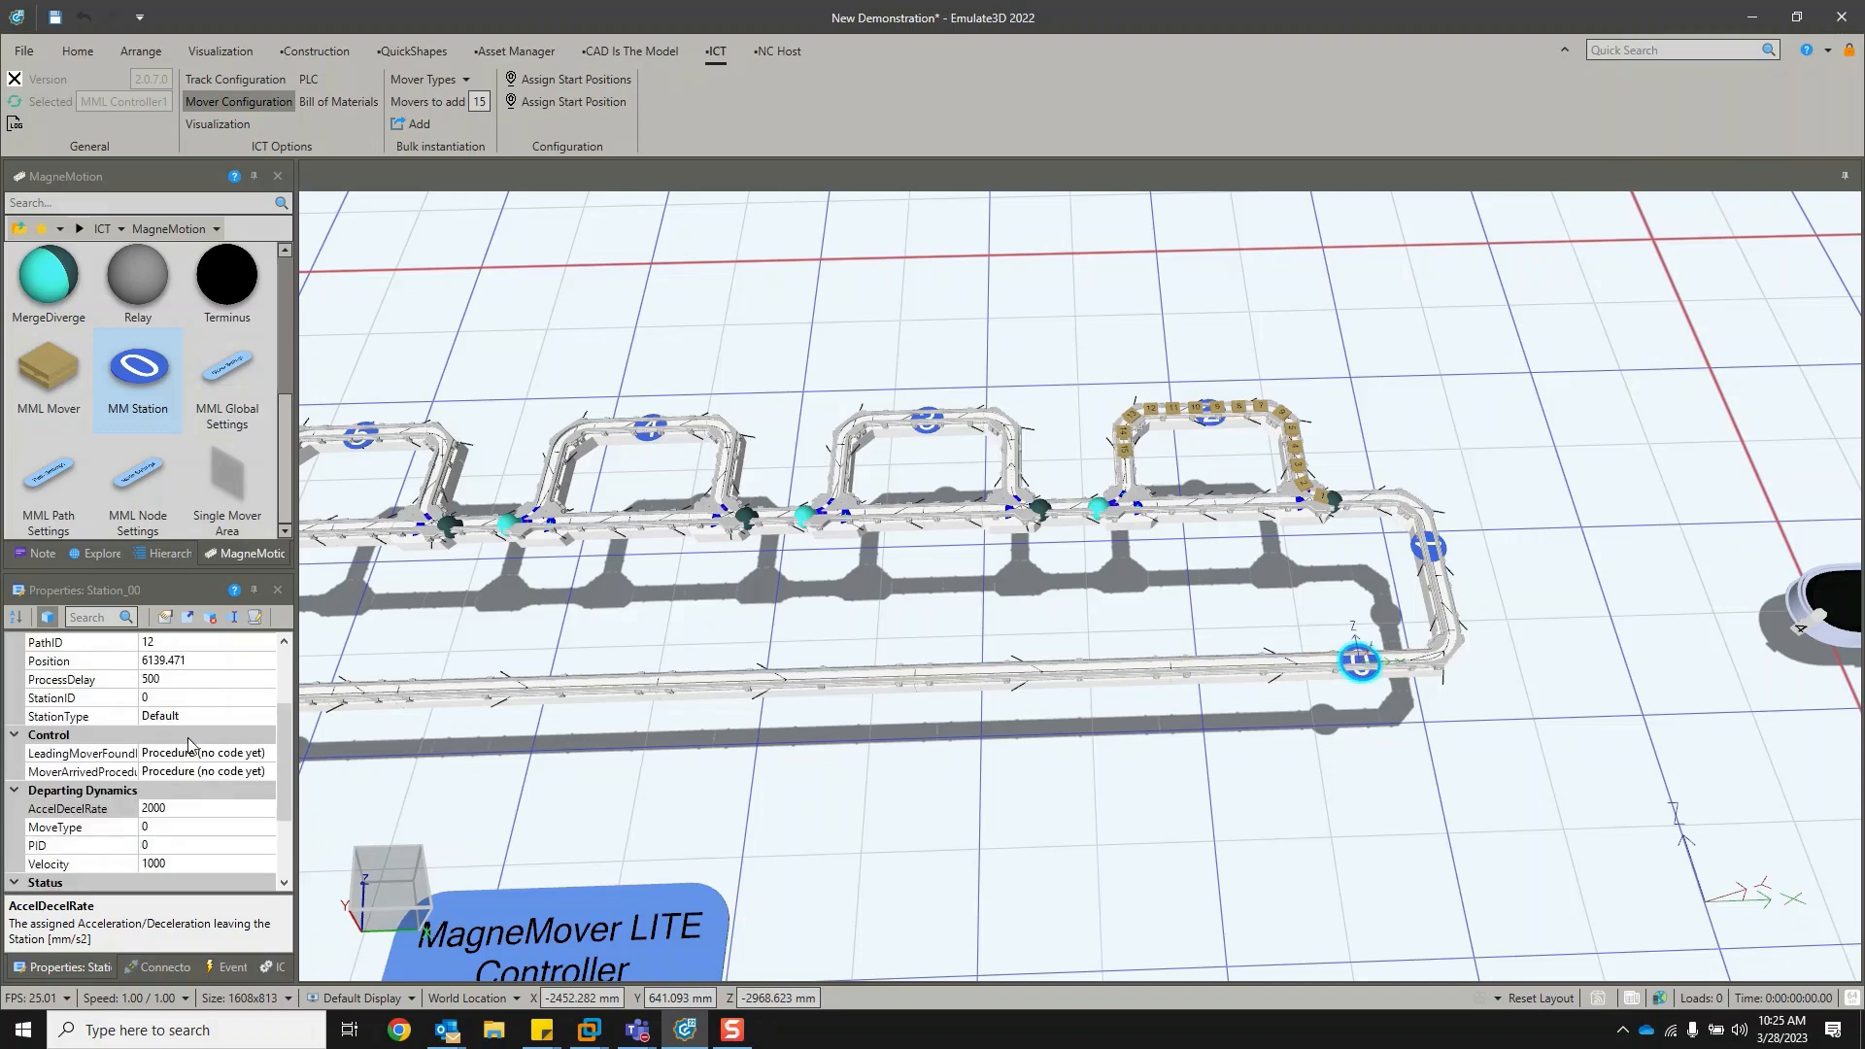
pyautogui.scroll(3, 191, 732)
pyautogui.click(1521, 564)
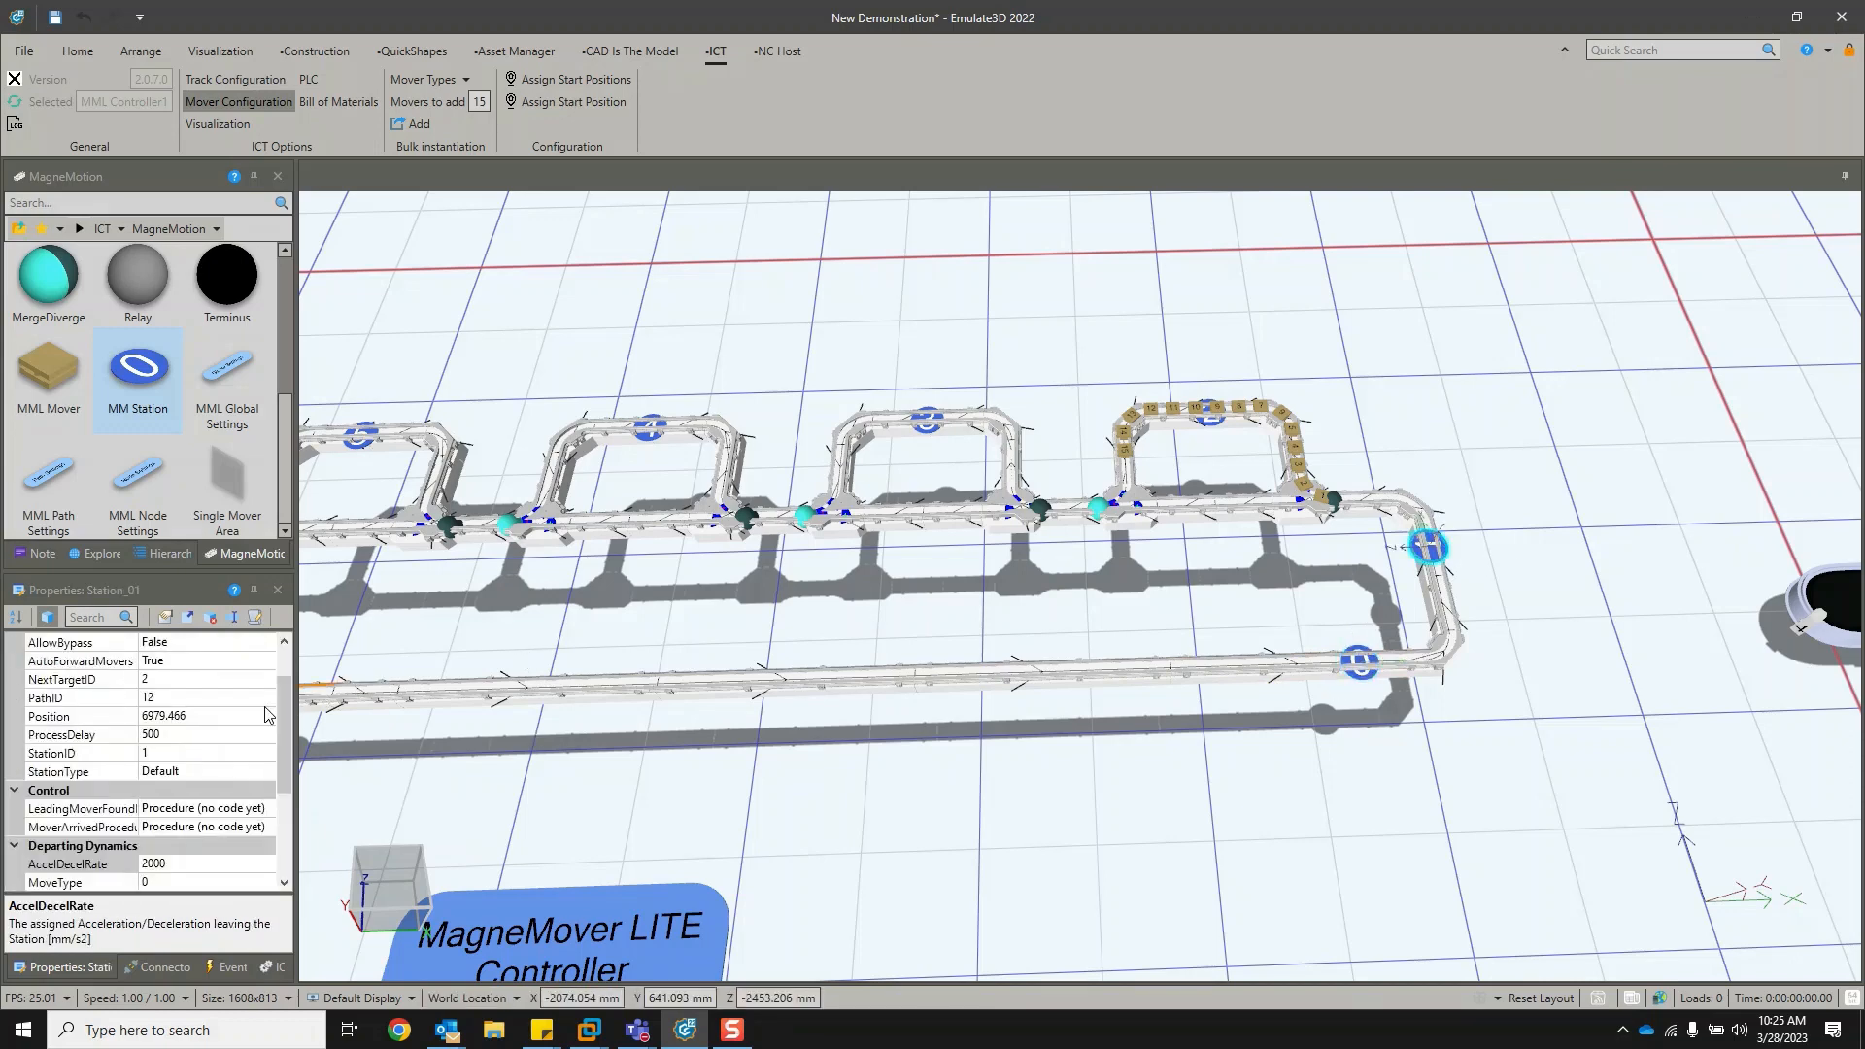
pyautogui.click(268, 773)
pyautogui.click(266, 774)
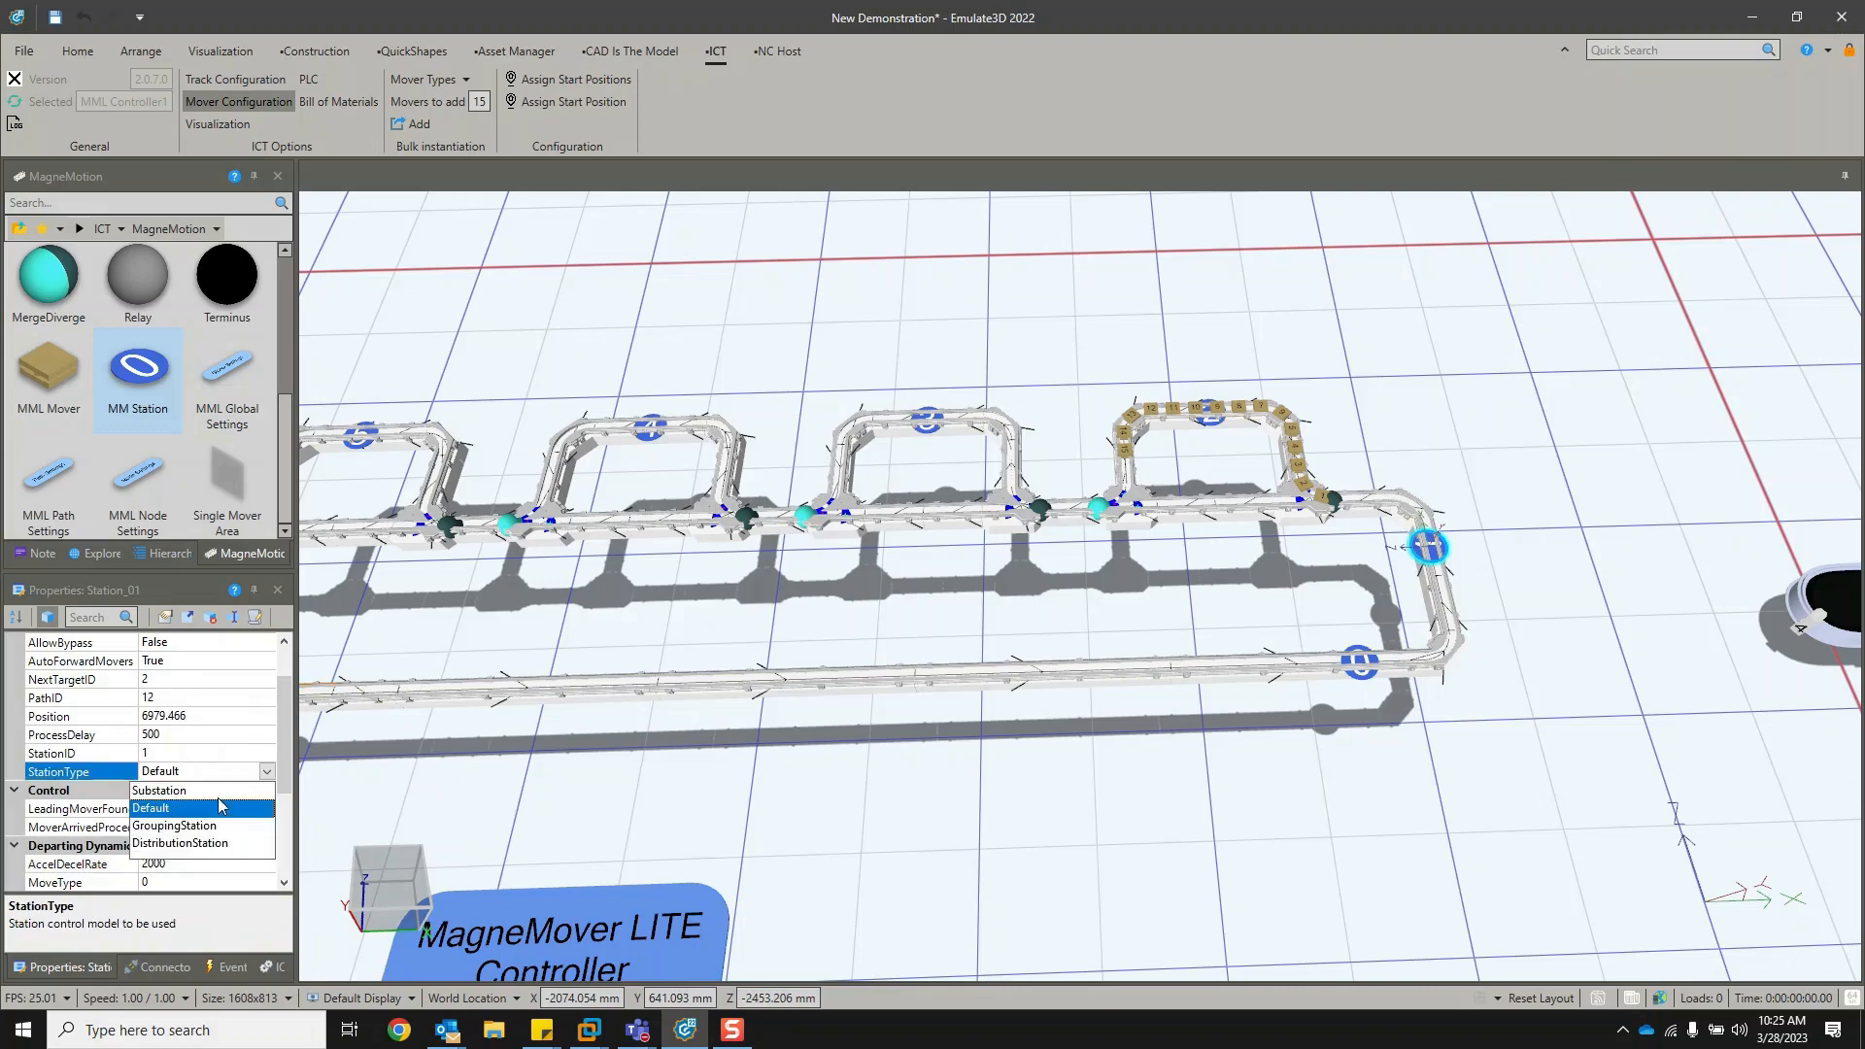
pyautogui.click(199, 844)
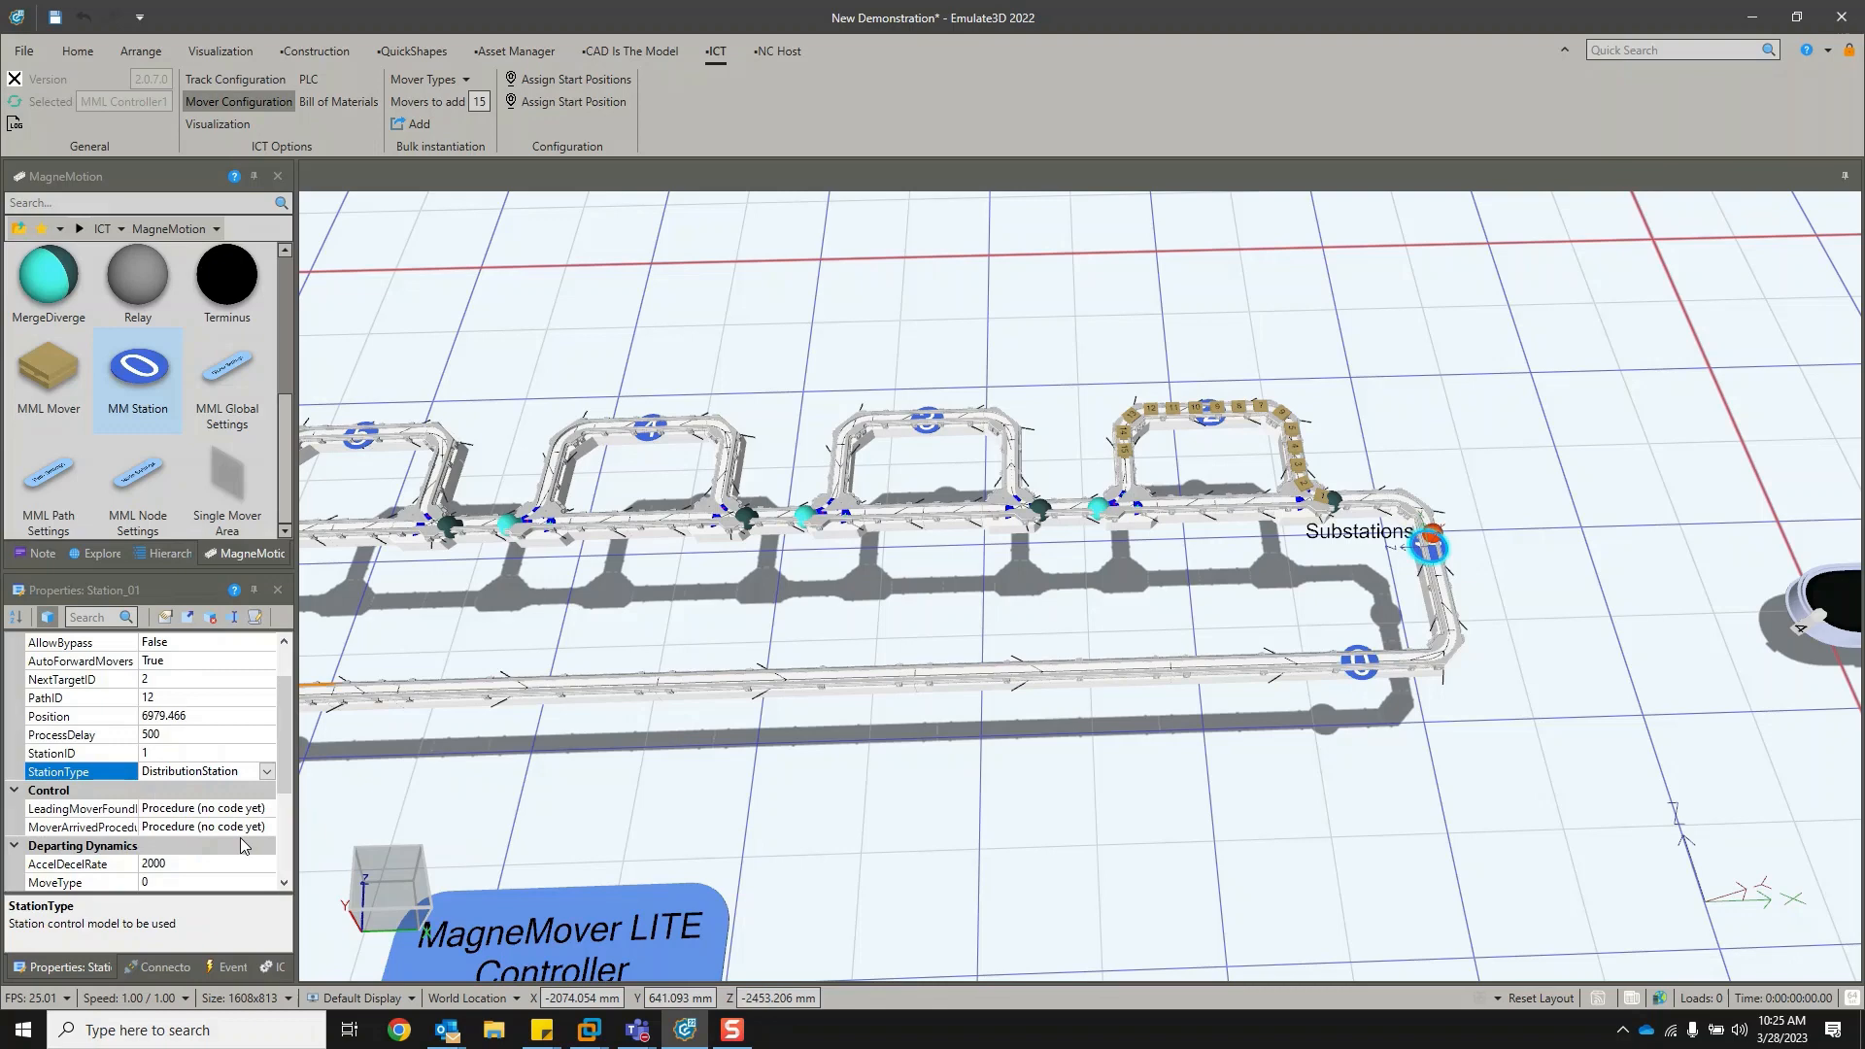
pyautogui.click(1509, 819)
# Connect siding stations 2, 3, 4 and 5 as Substations of station 1.
pyautogui.moveTo(1229, 632); pyautogui.dragTo(1463, 690, button='middle')
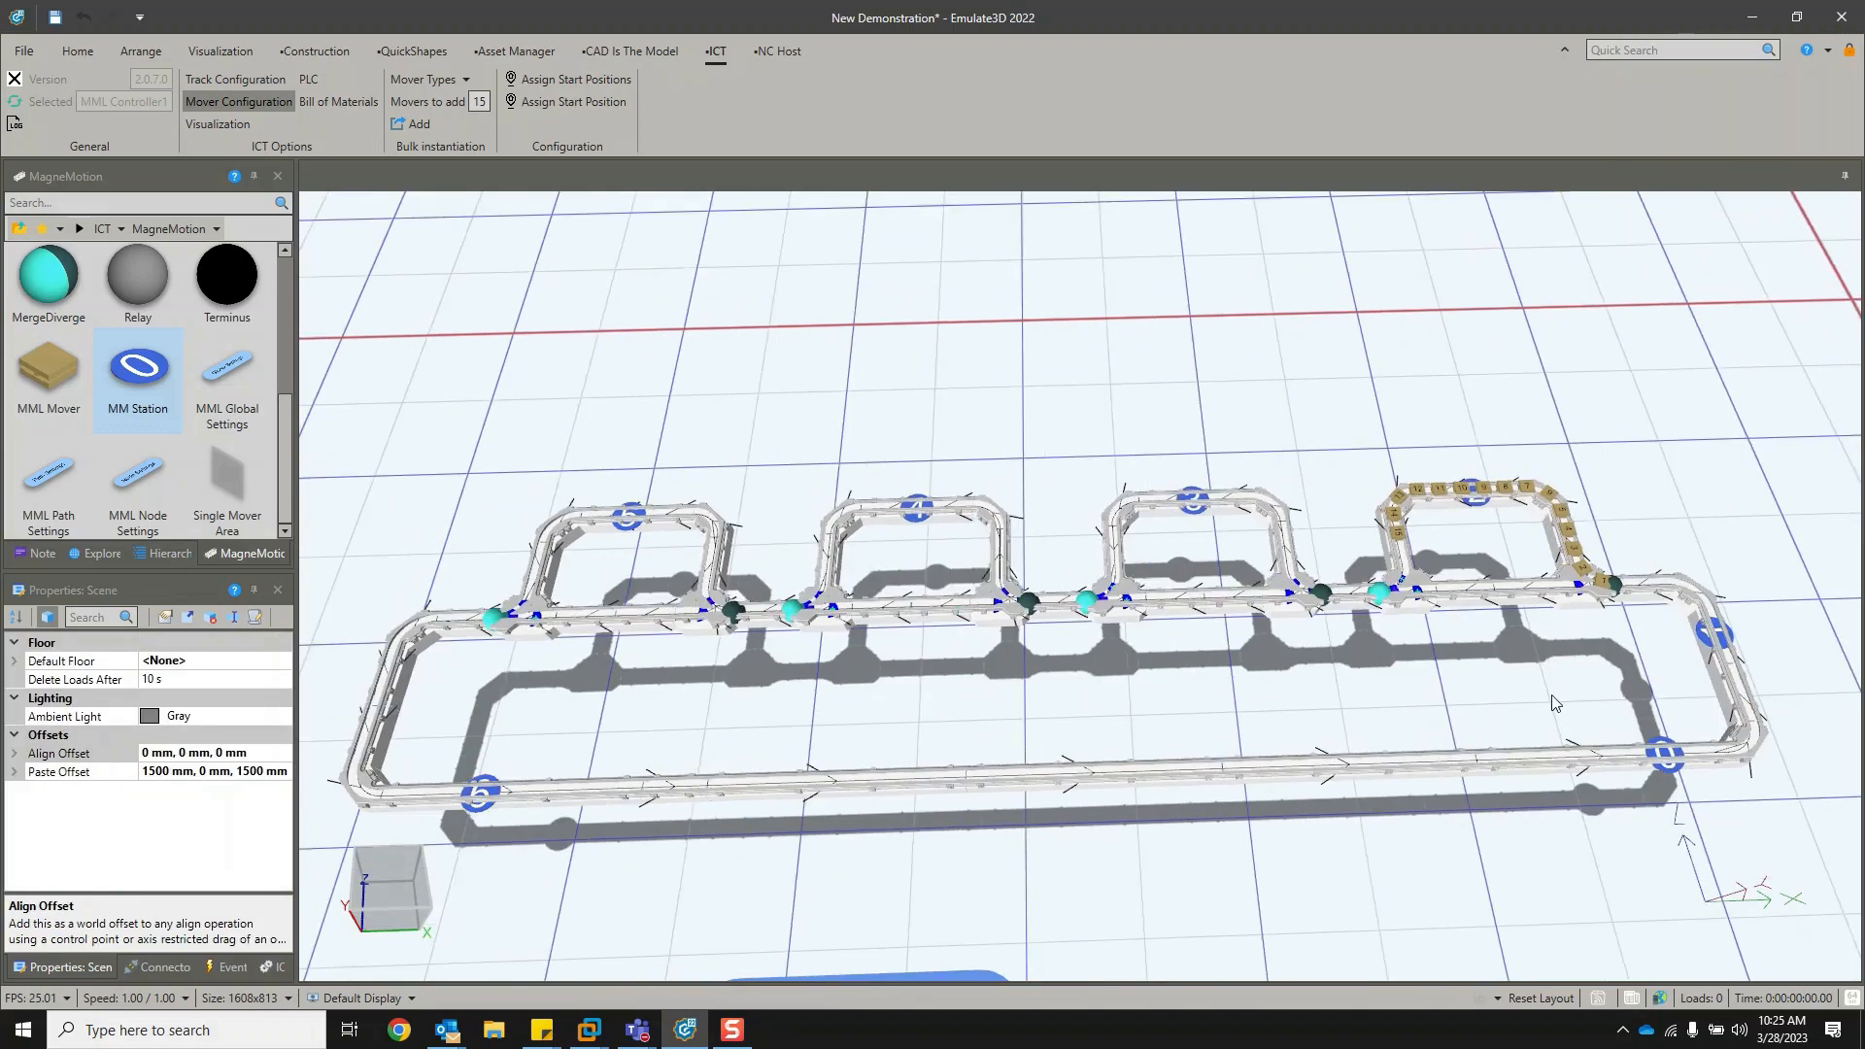
pyautogui.click(1711, 640)
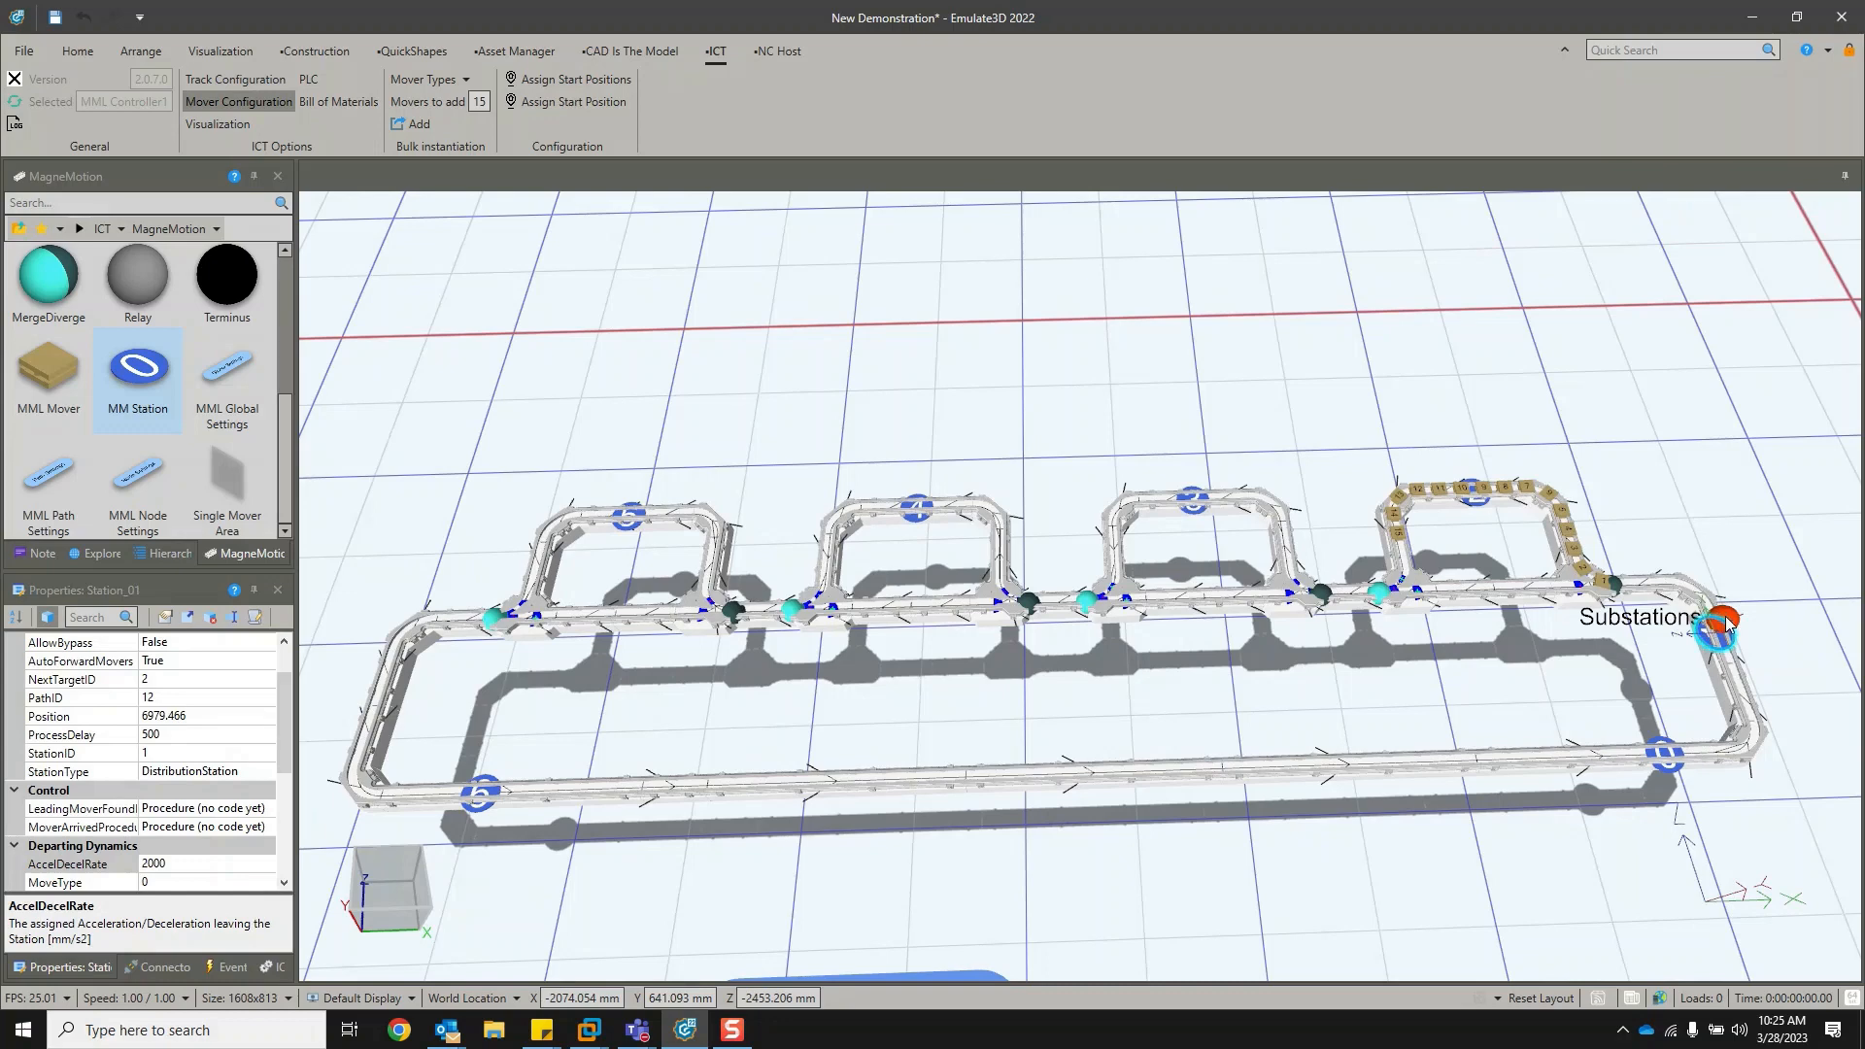
pyautogui.click(1726, 625)
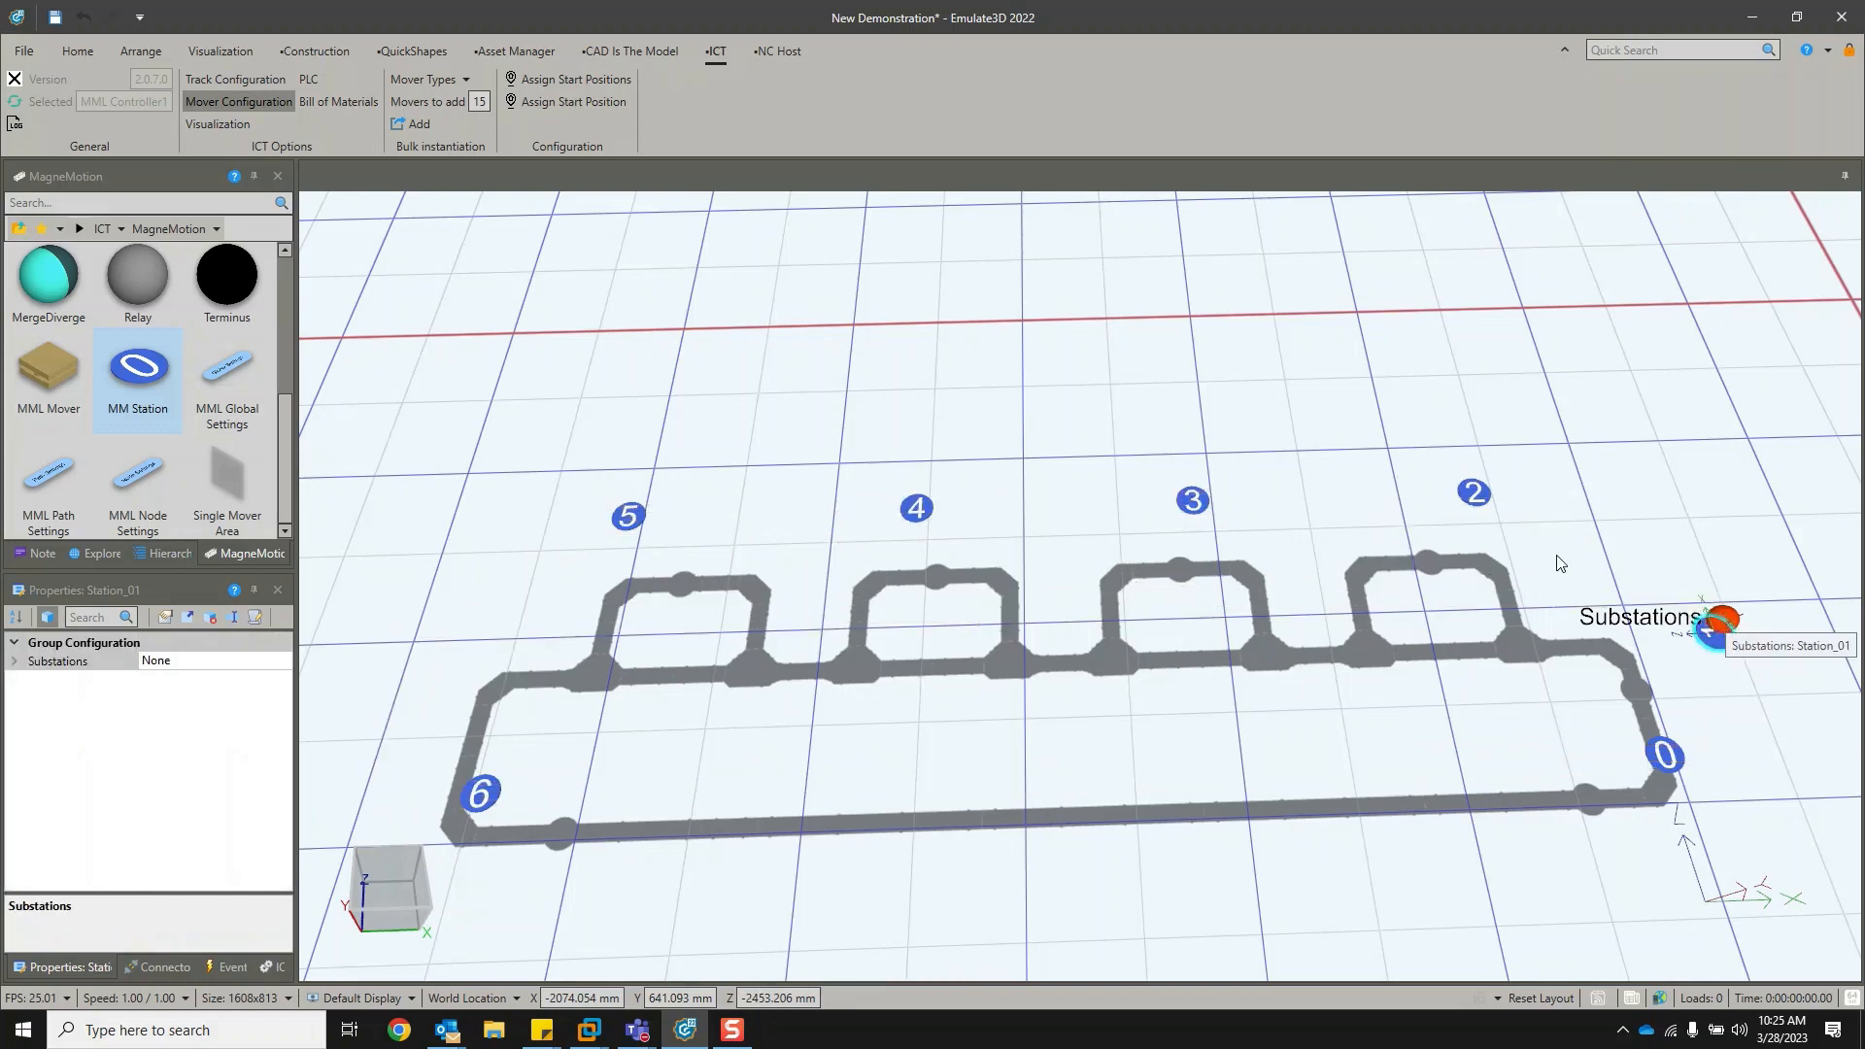
pyautogui.click(1475, 493)
pyautogui.click(1721, 641)
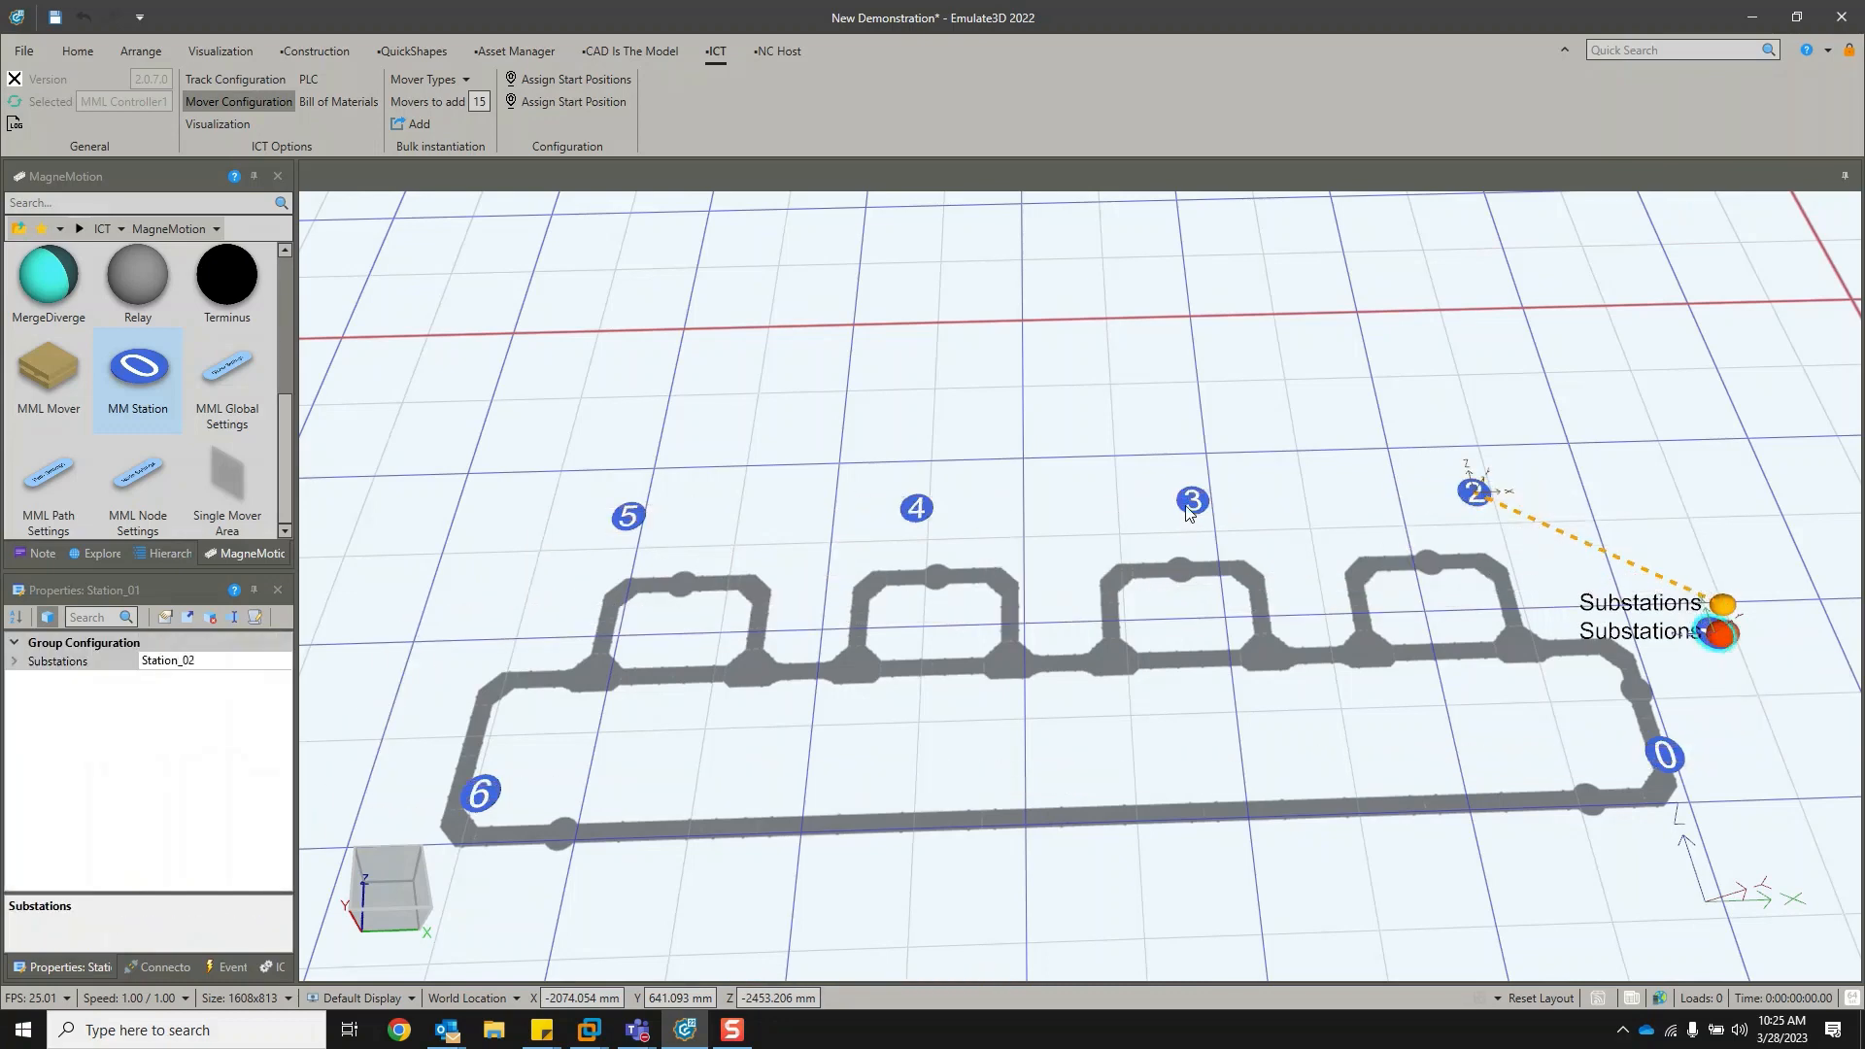
pyautogui.click(1193, 501)
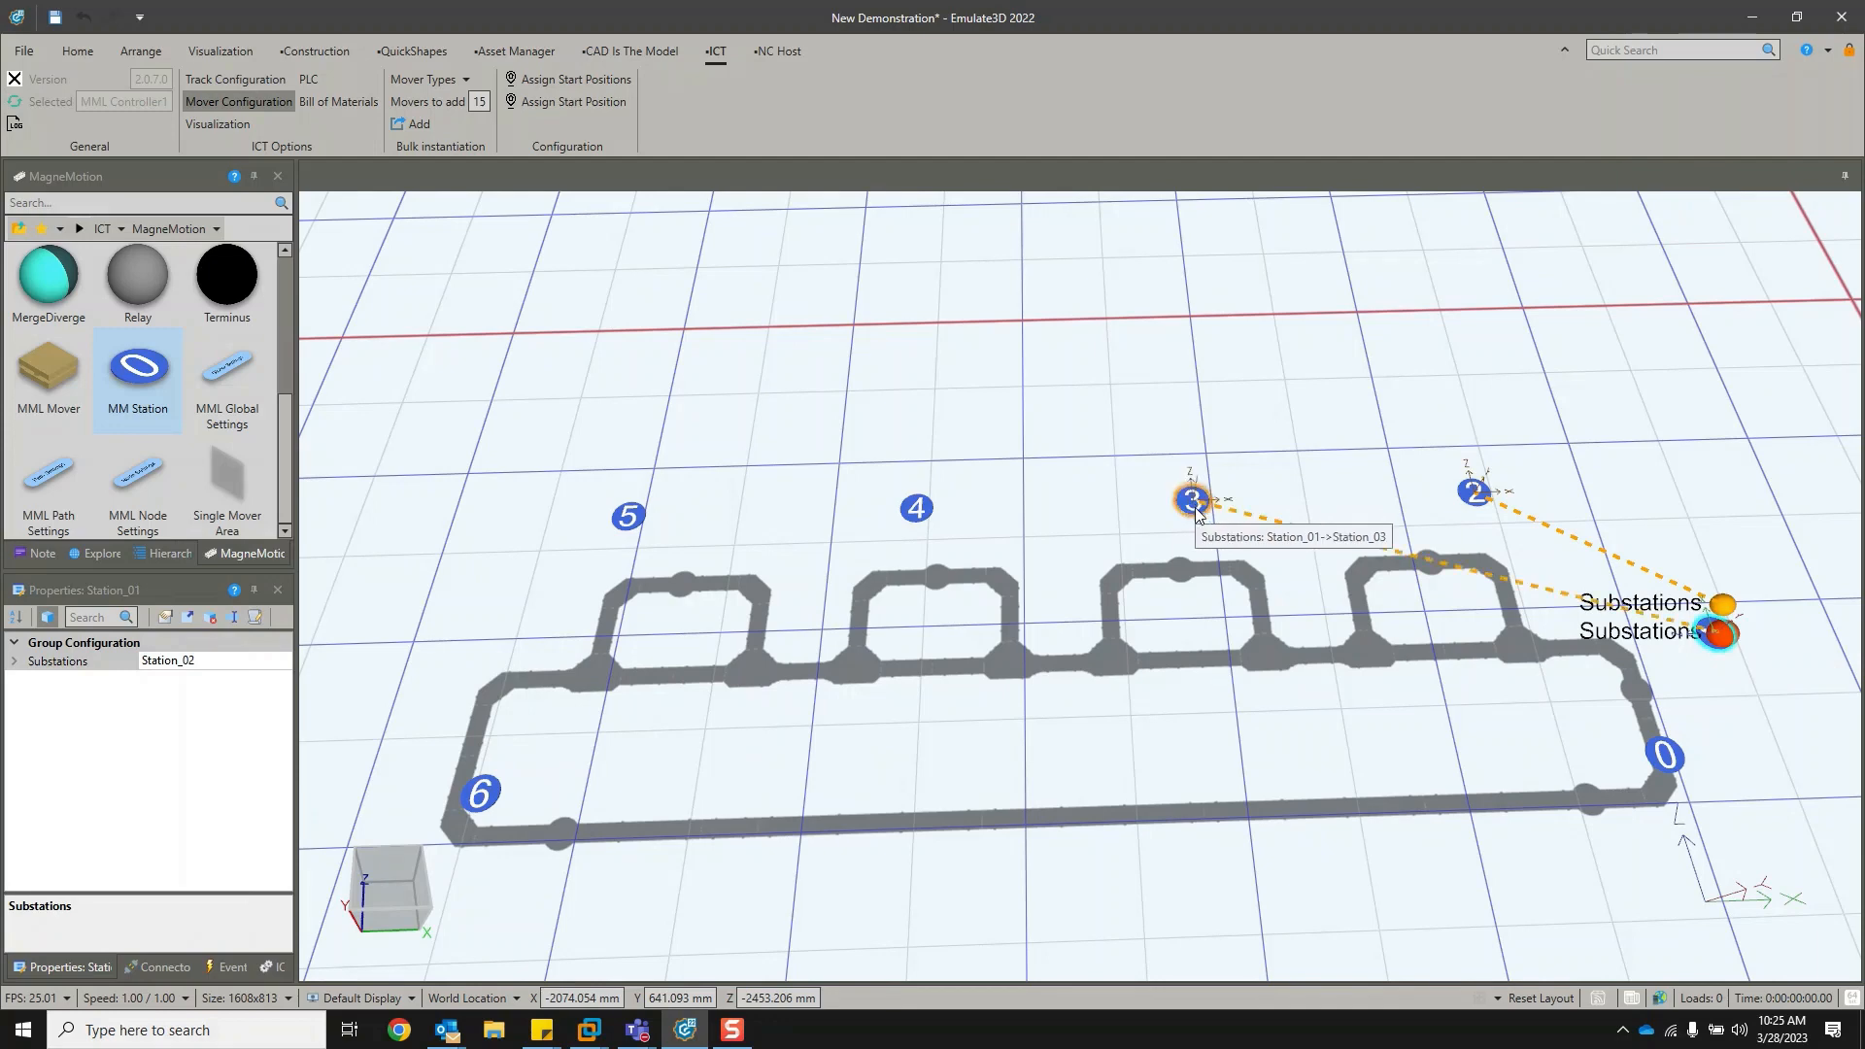
pyautogui.click(1717, 640)
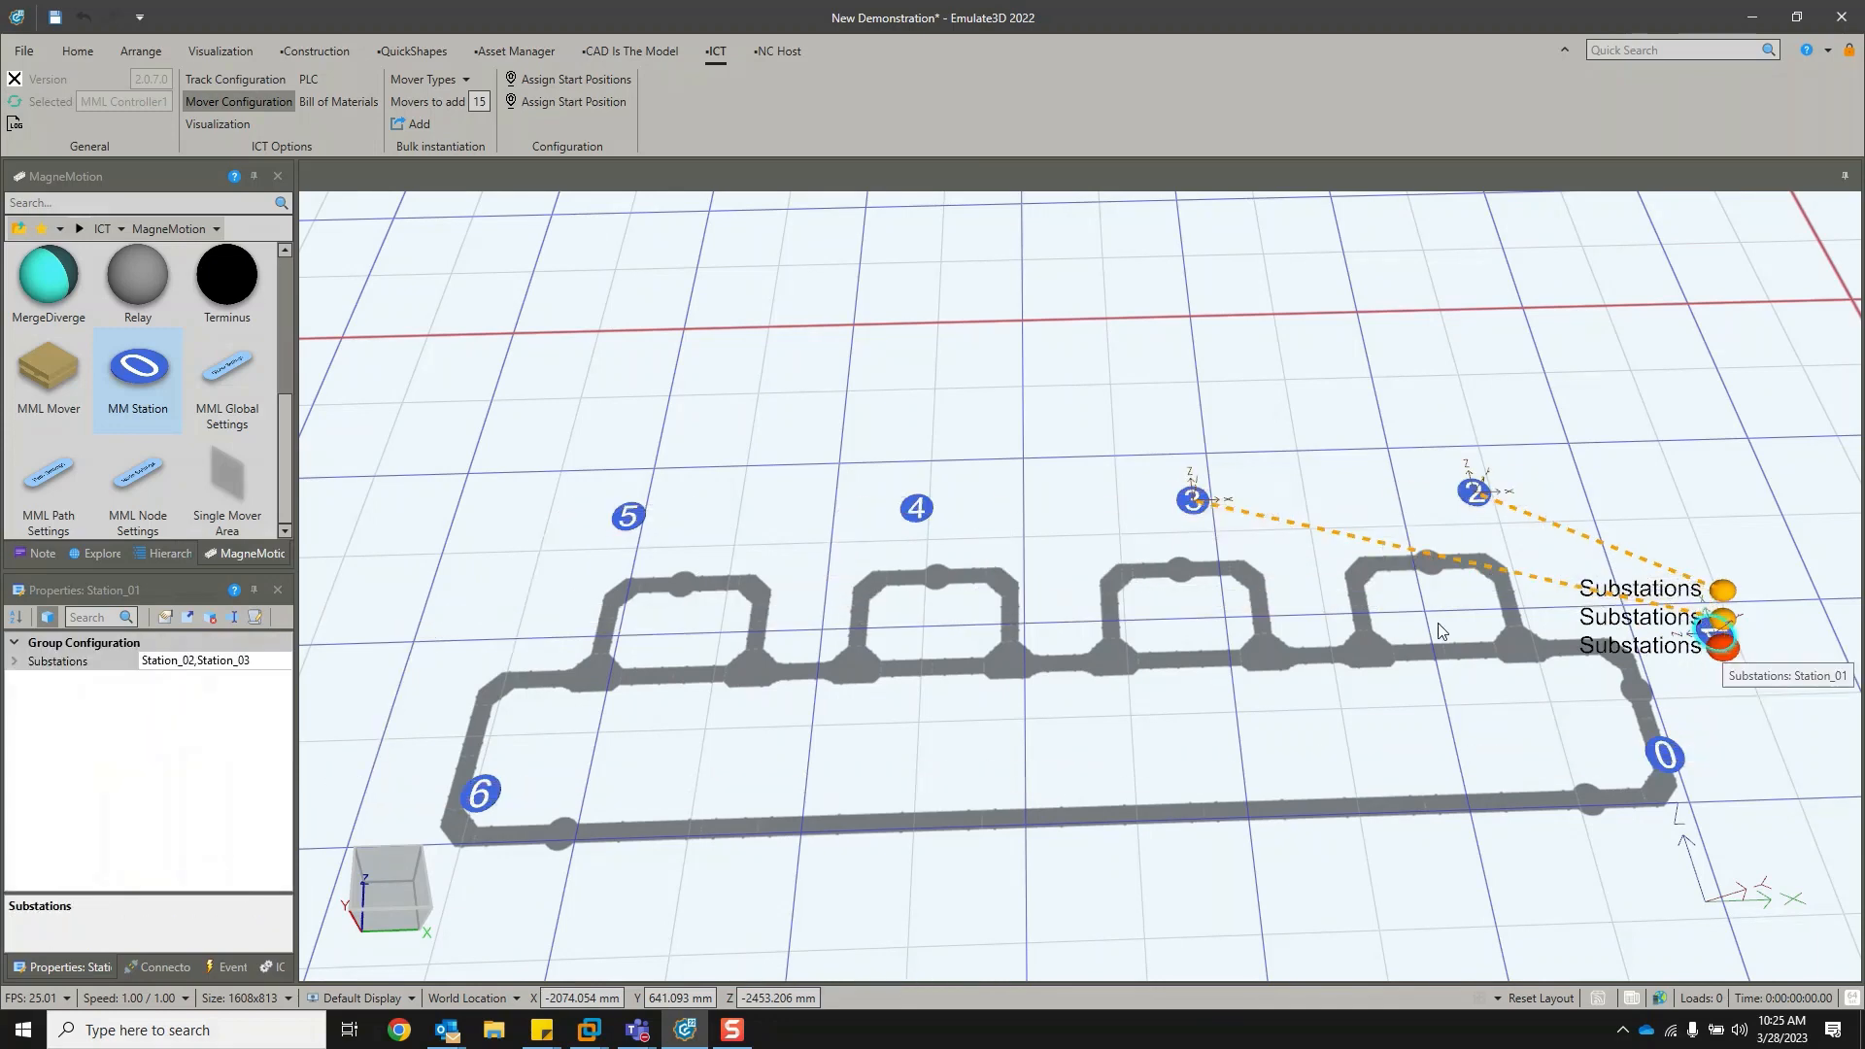
pyautogui.click(916, 507)
pyautogui.click(1722, 664)
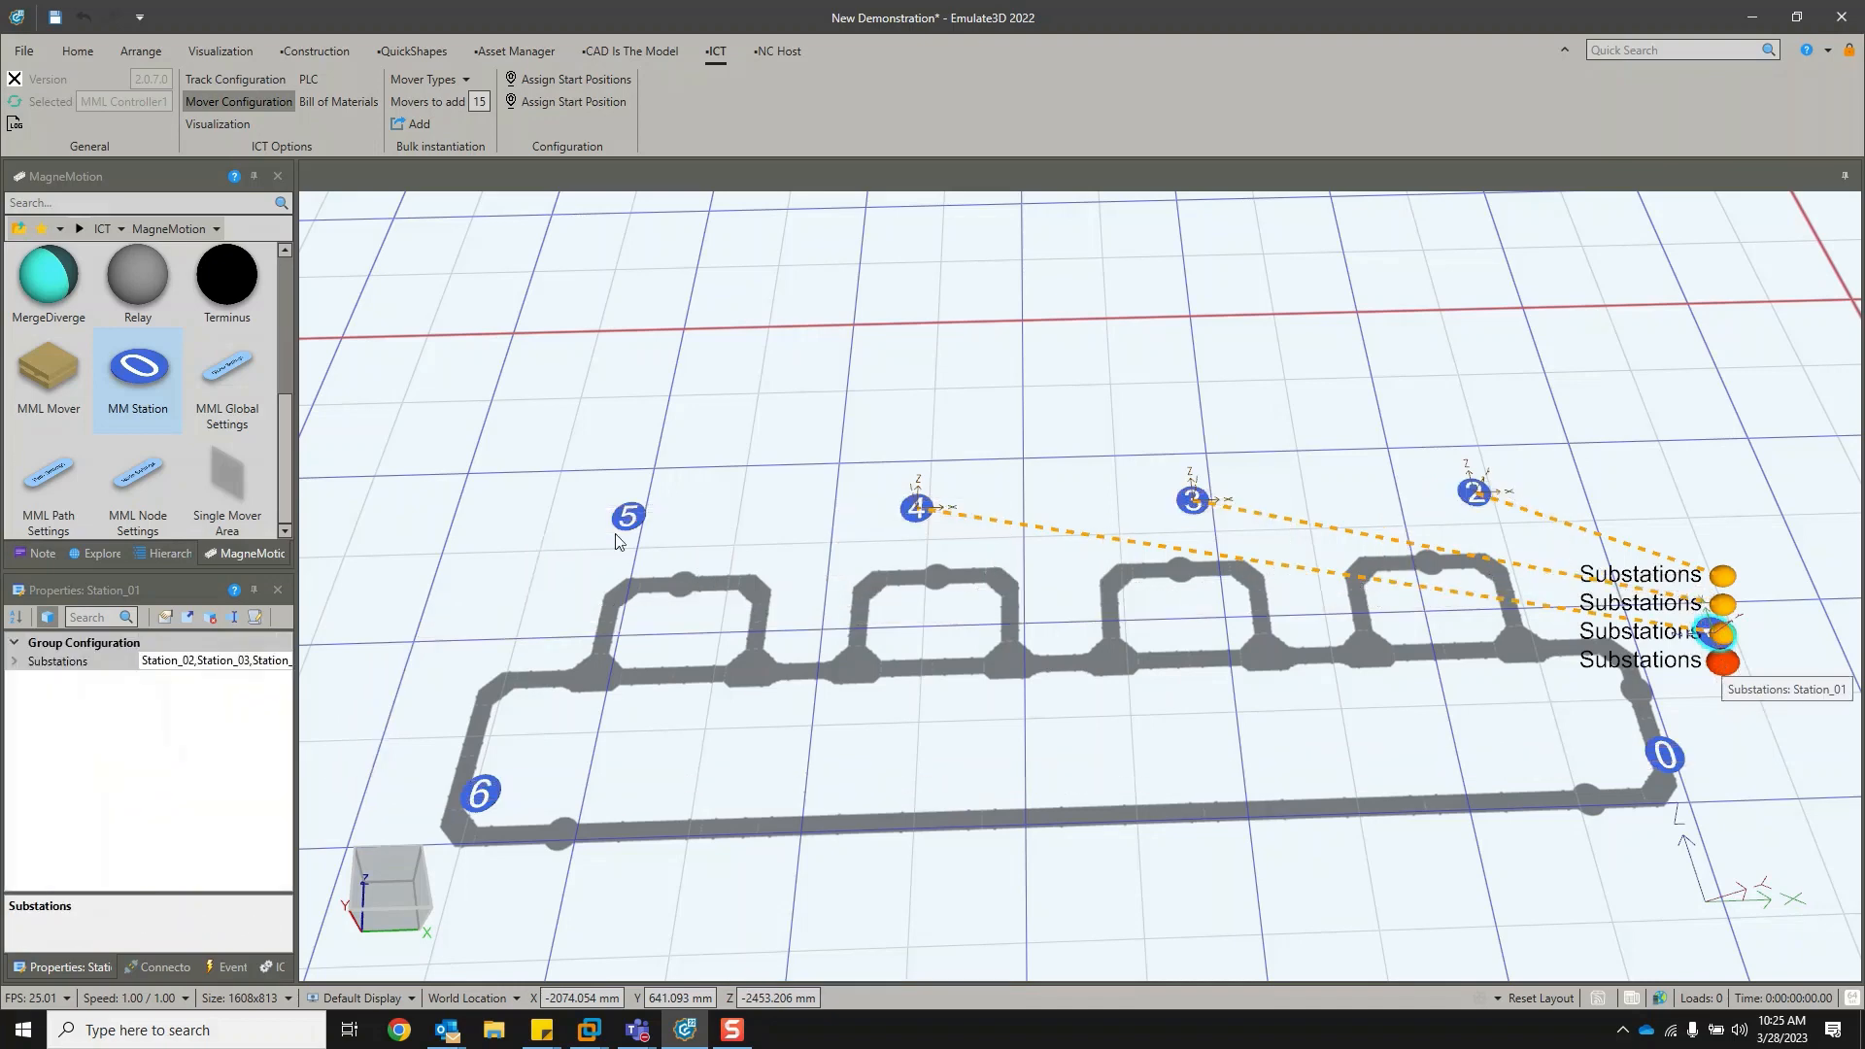
pyautogui.click(630, 518)
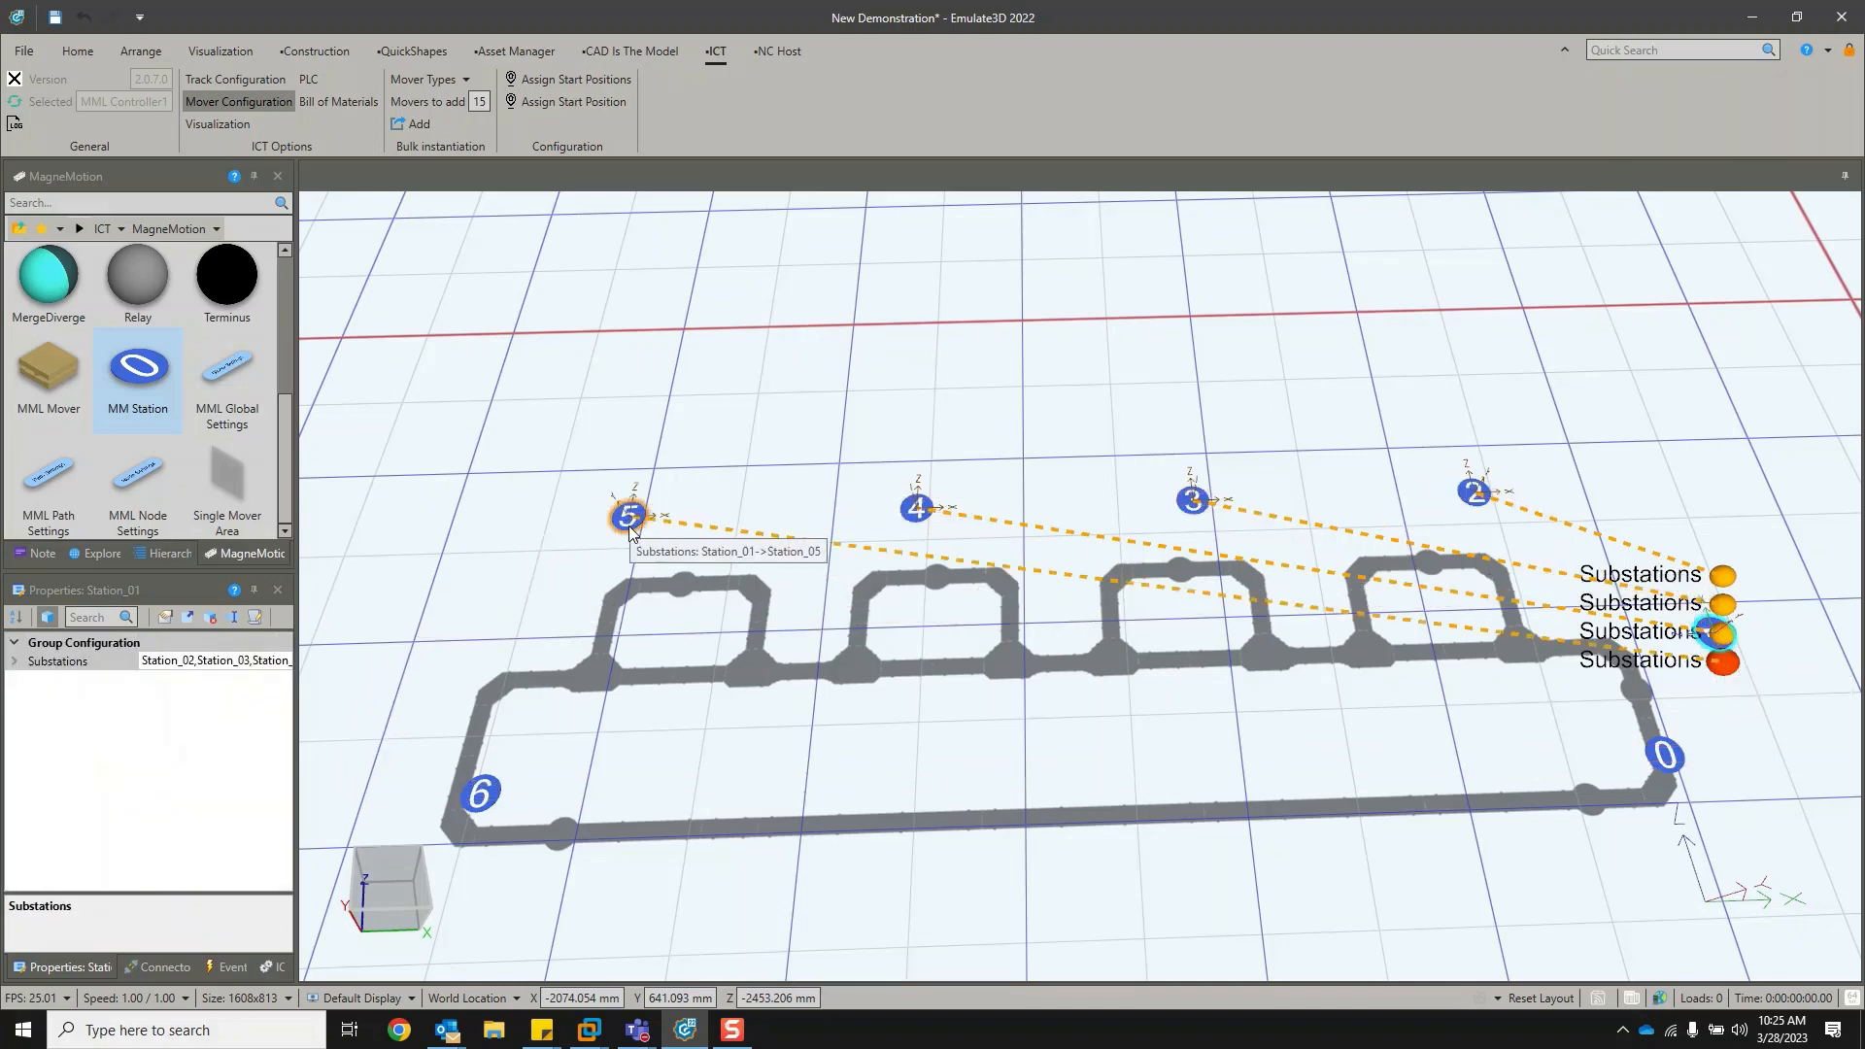
# Finish connecting siding station 5 as a Substation of distribution station 1 and set that distribution station's AllowBypass to True.
pyautogui.click(630, 529)
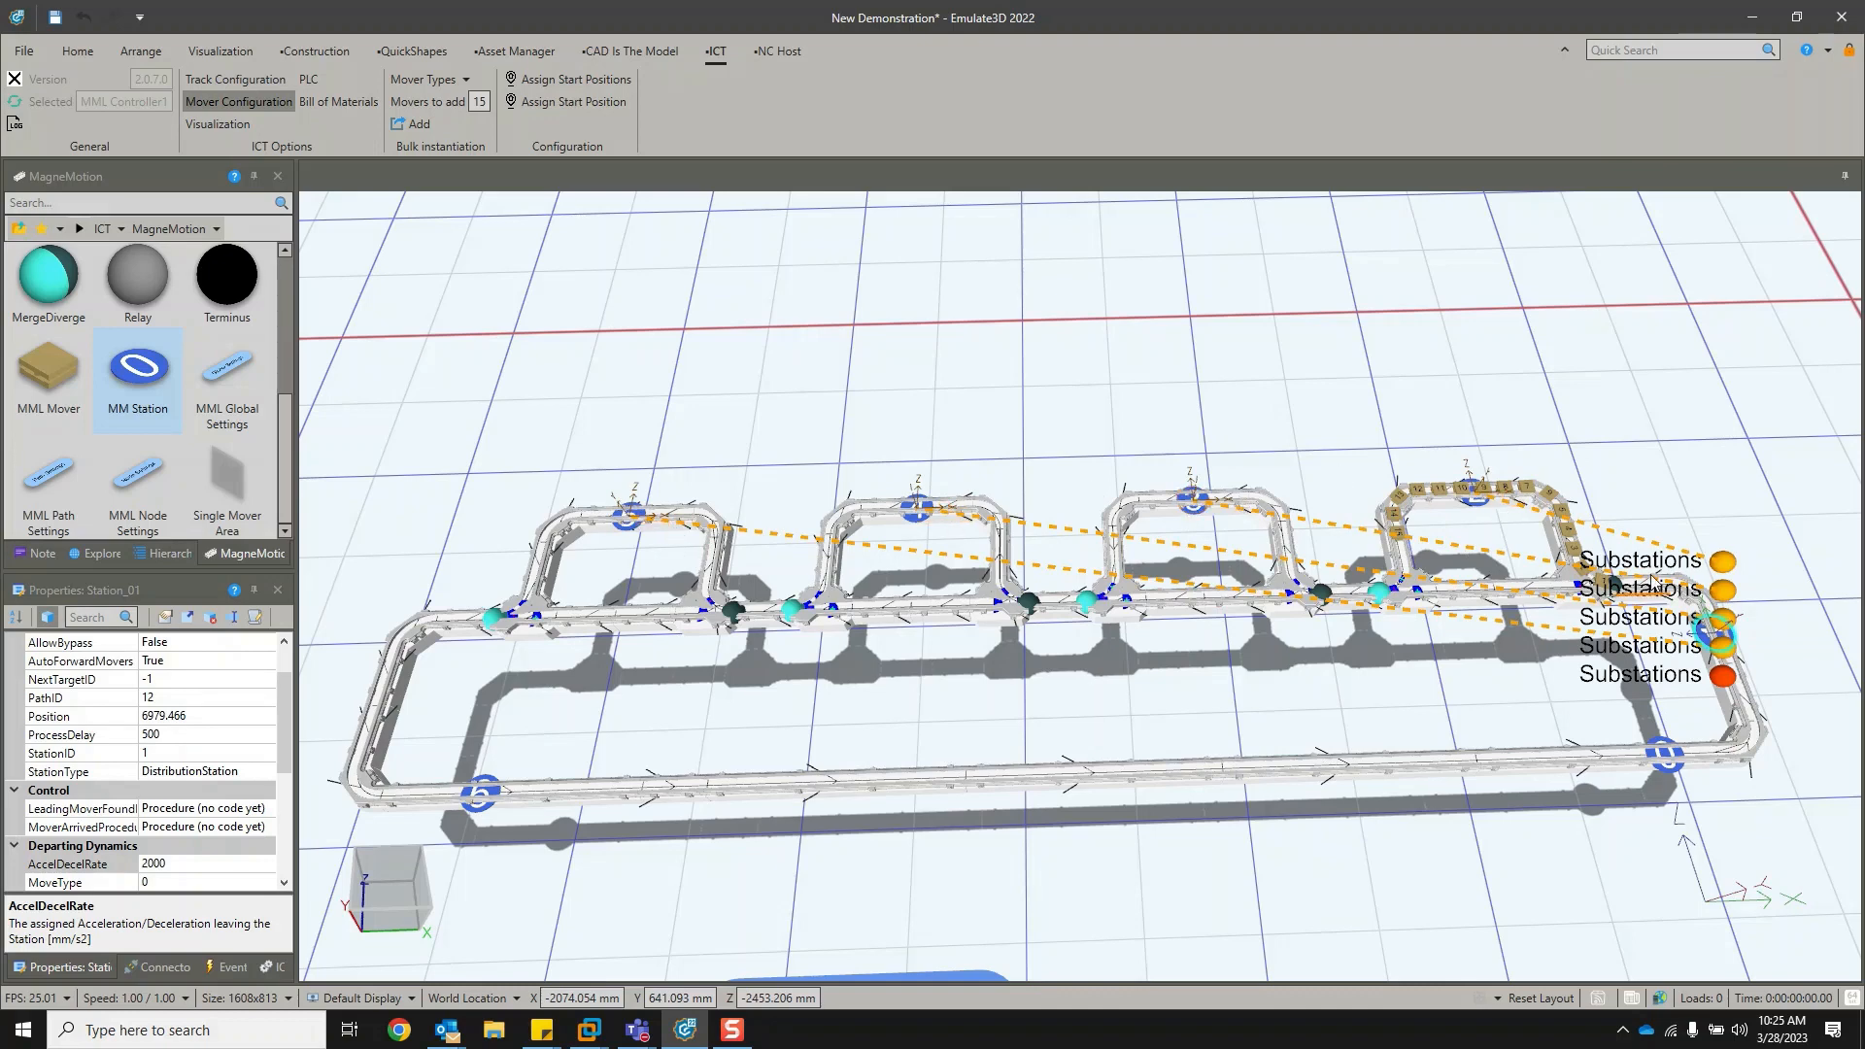
pyautogui.moveTo(1349, 693); pyautogui.dragTo(1294, 679)
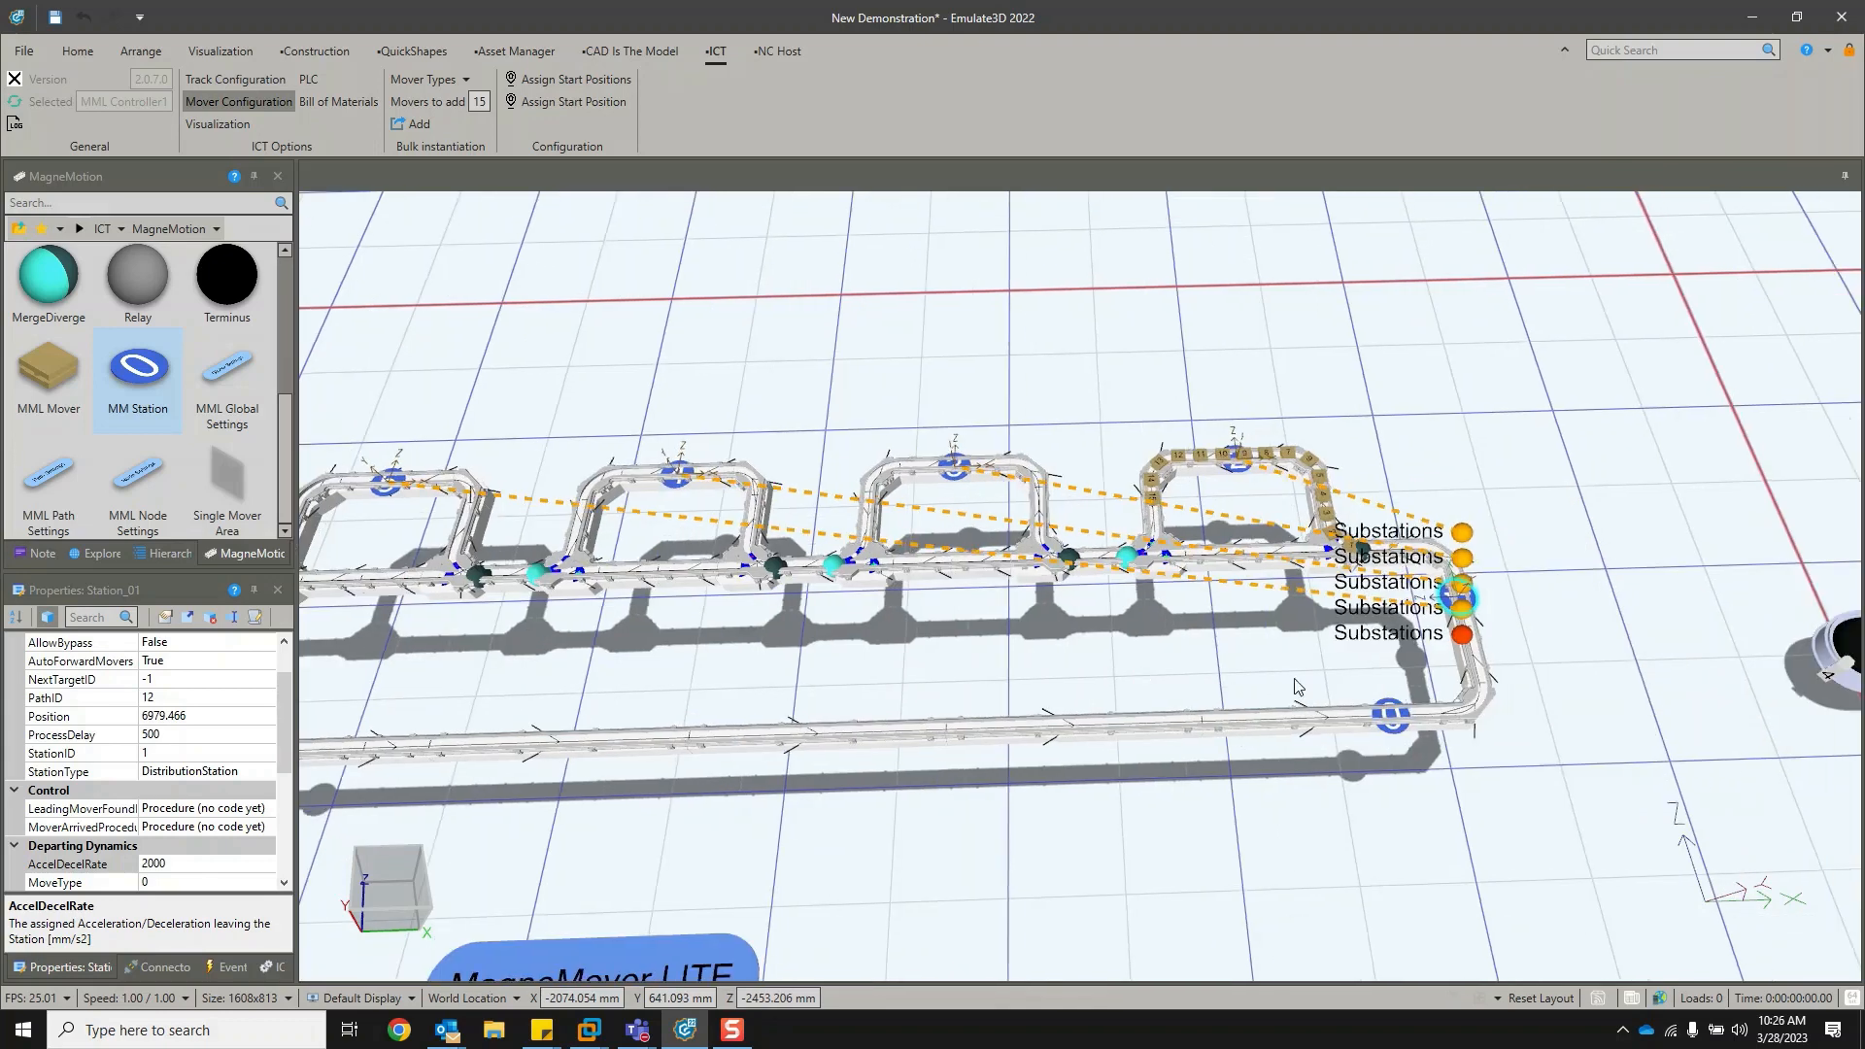
pyautogui.click(1719, 673)
pyautogui.scroll(3, 1514, 632)
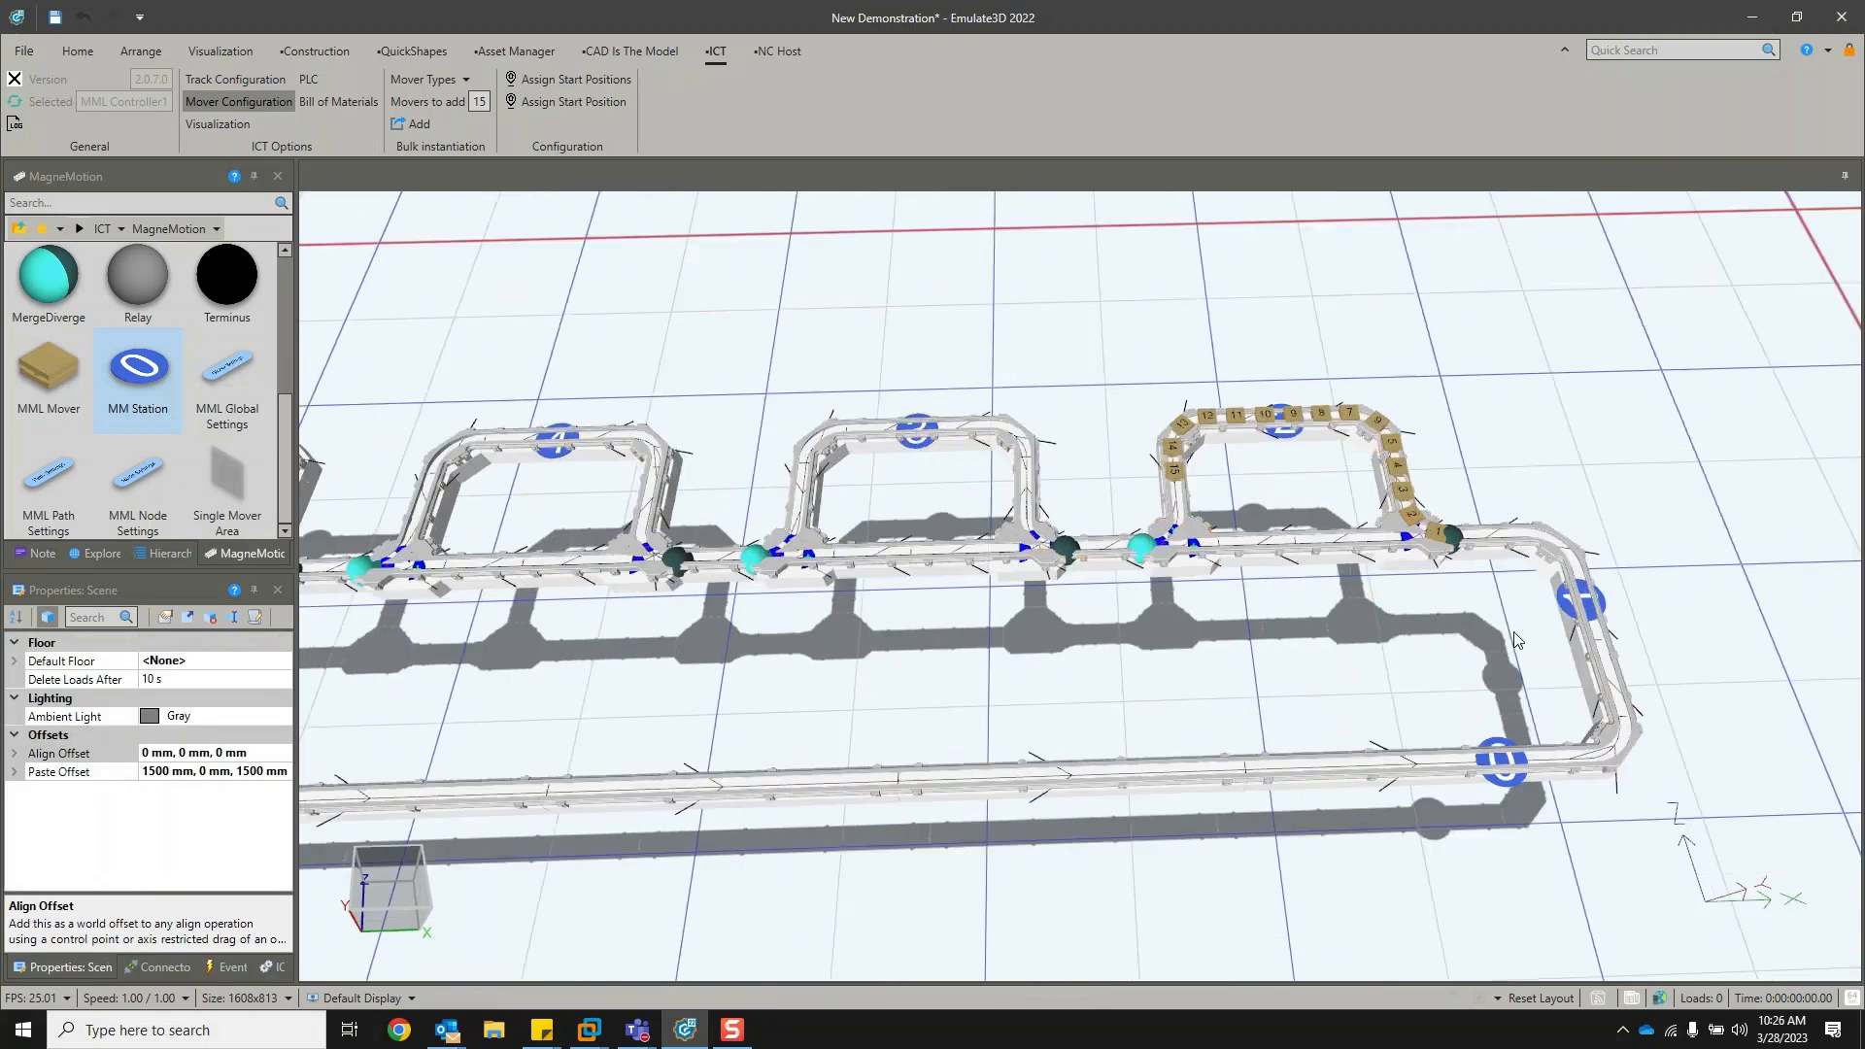
pyautogui.click(1563, 606)
pyautogui.scroll(1, 271, 653)
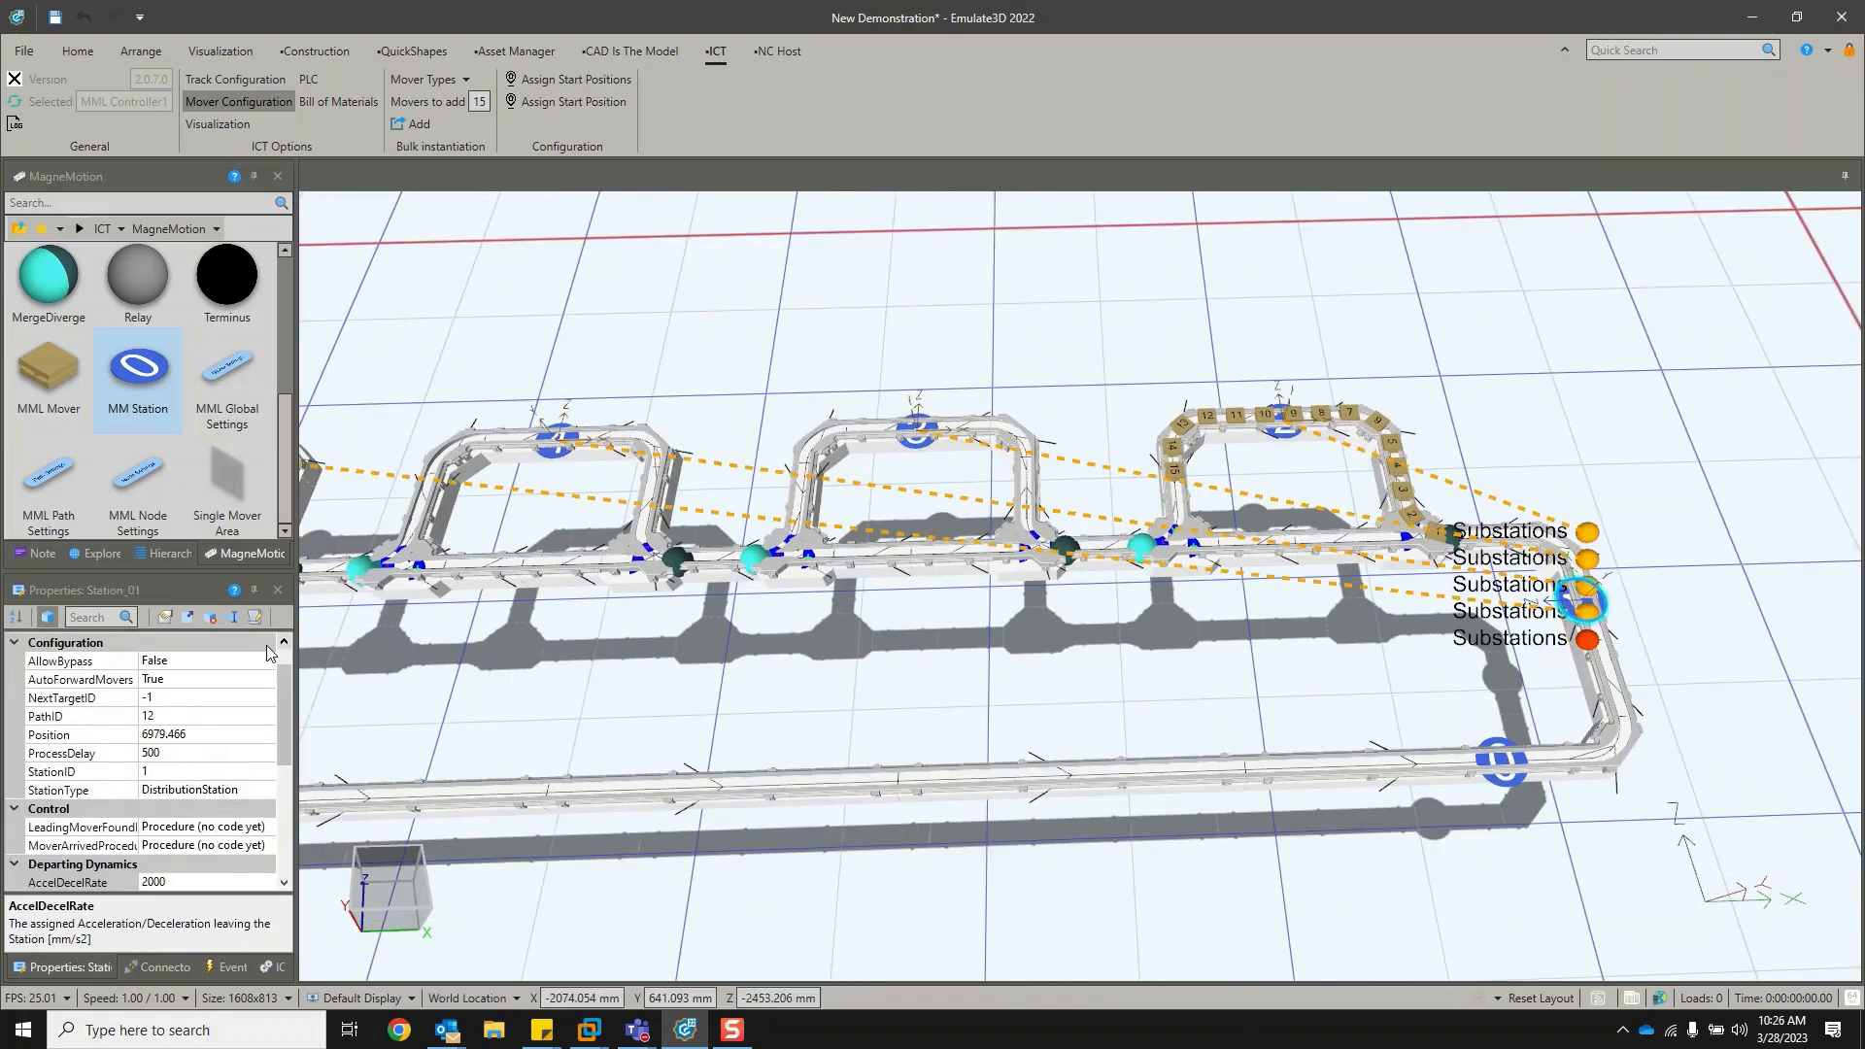
pyautogui.click(269, 660)
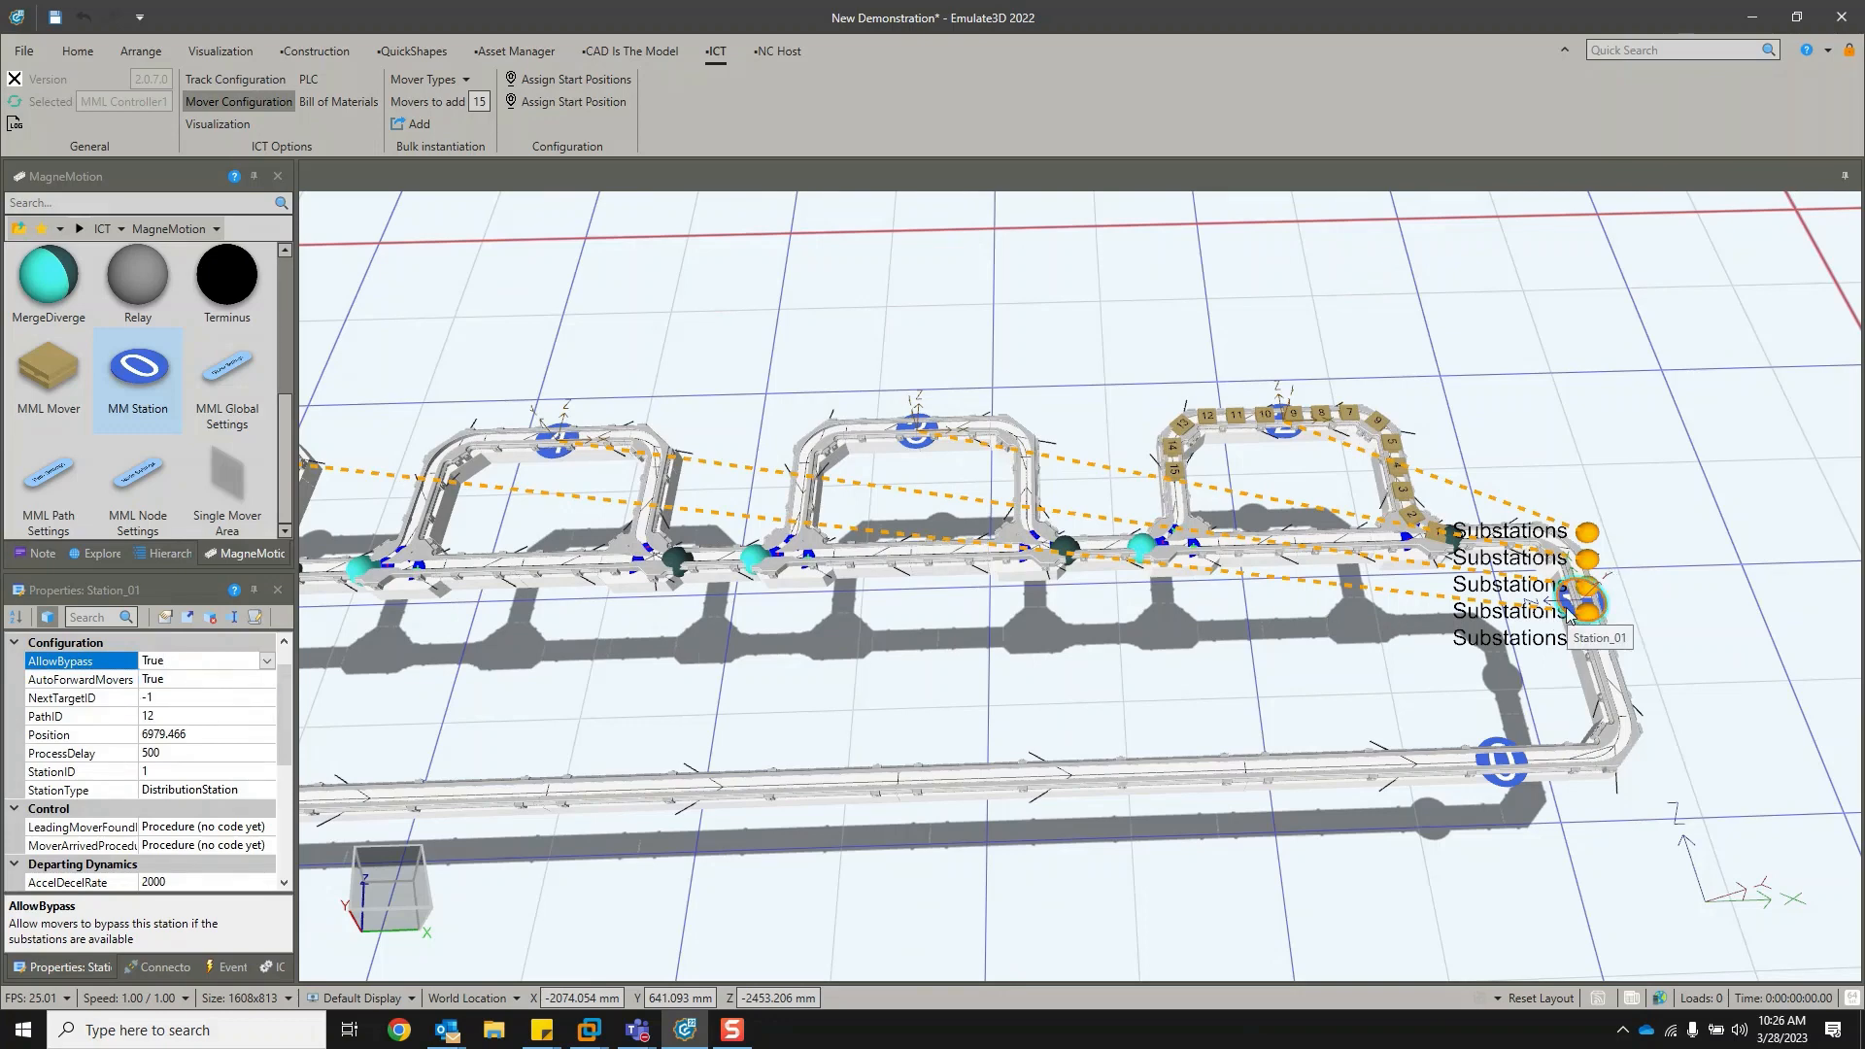
pyautogui.moveTo(610, 628); pyautogui.dragTo(789, 622, button='middle')
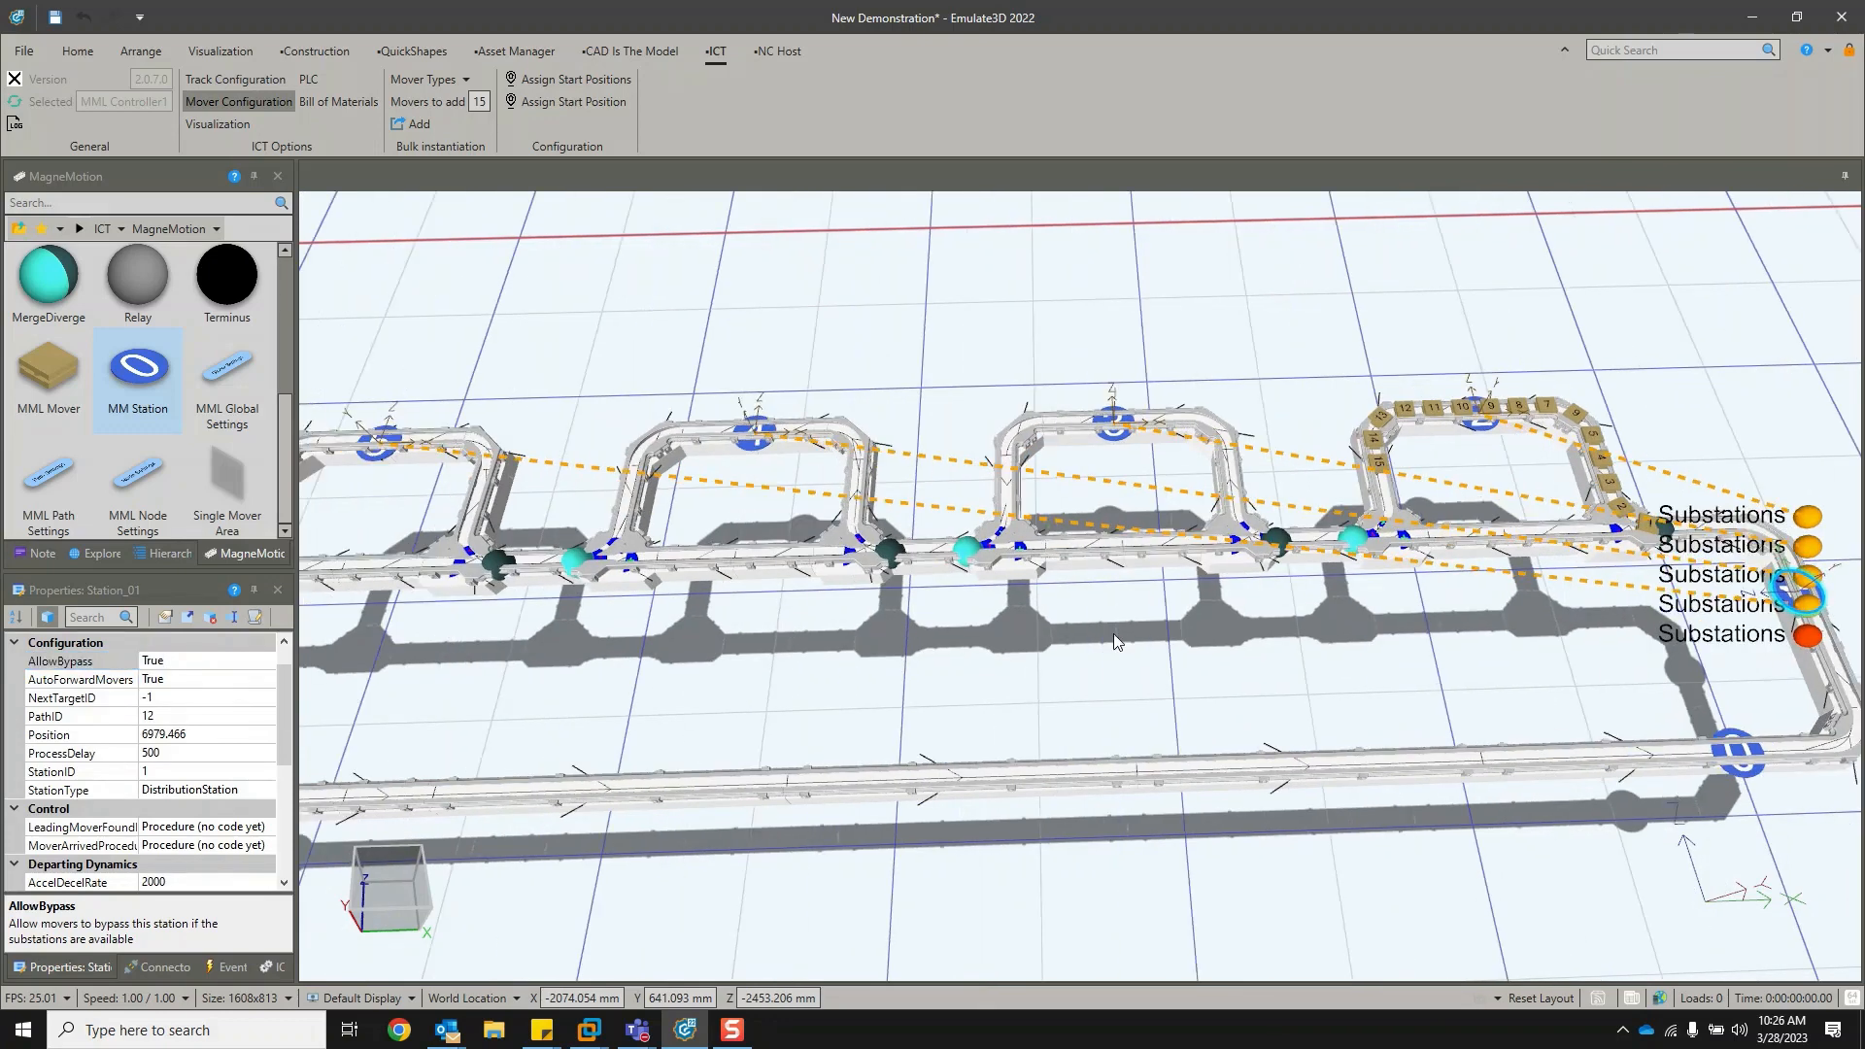
pyautogui.click(1418, 667)
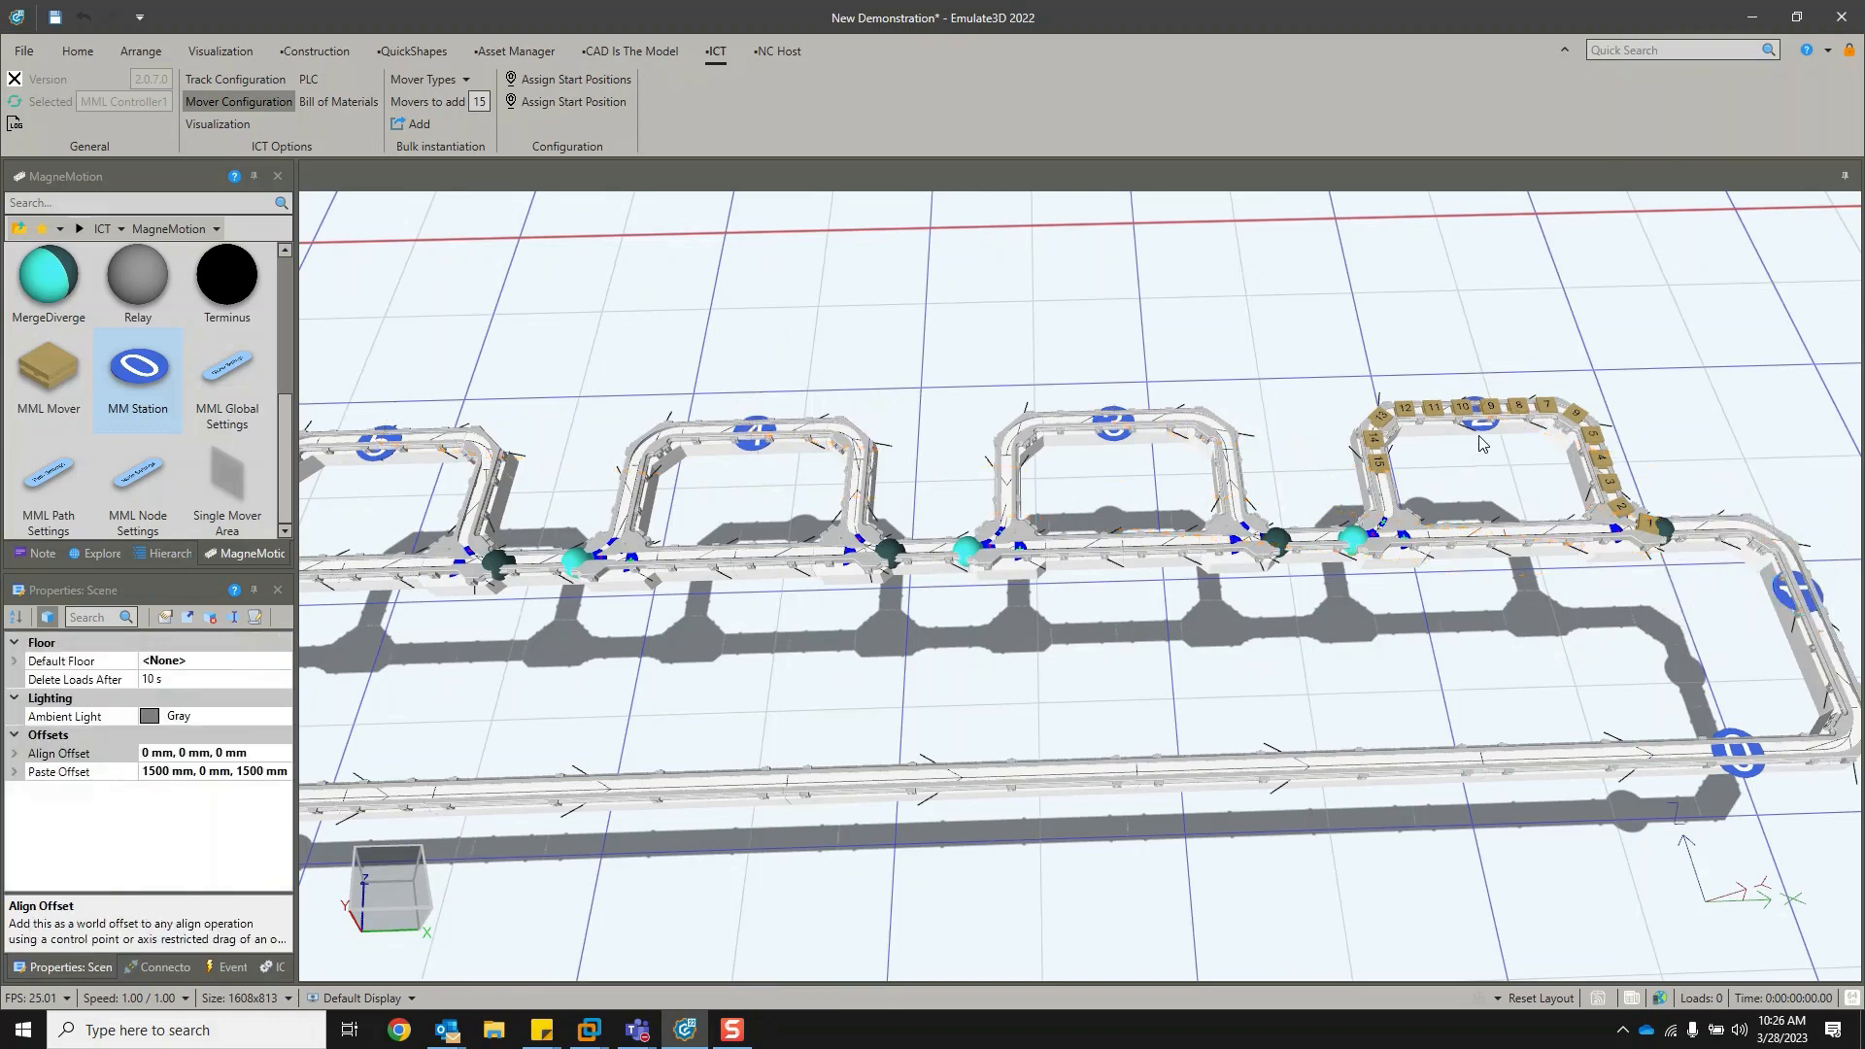
# Set the NextTargetID of siding stations 2, 3, 4 and 5 to 6.
pyautogui.moveTo(906, 561); pyautogui.dragTo(1149, 558, button='middle')
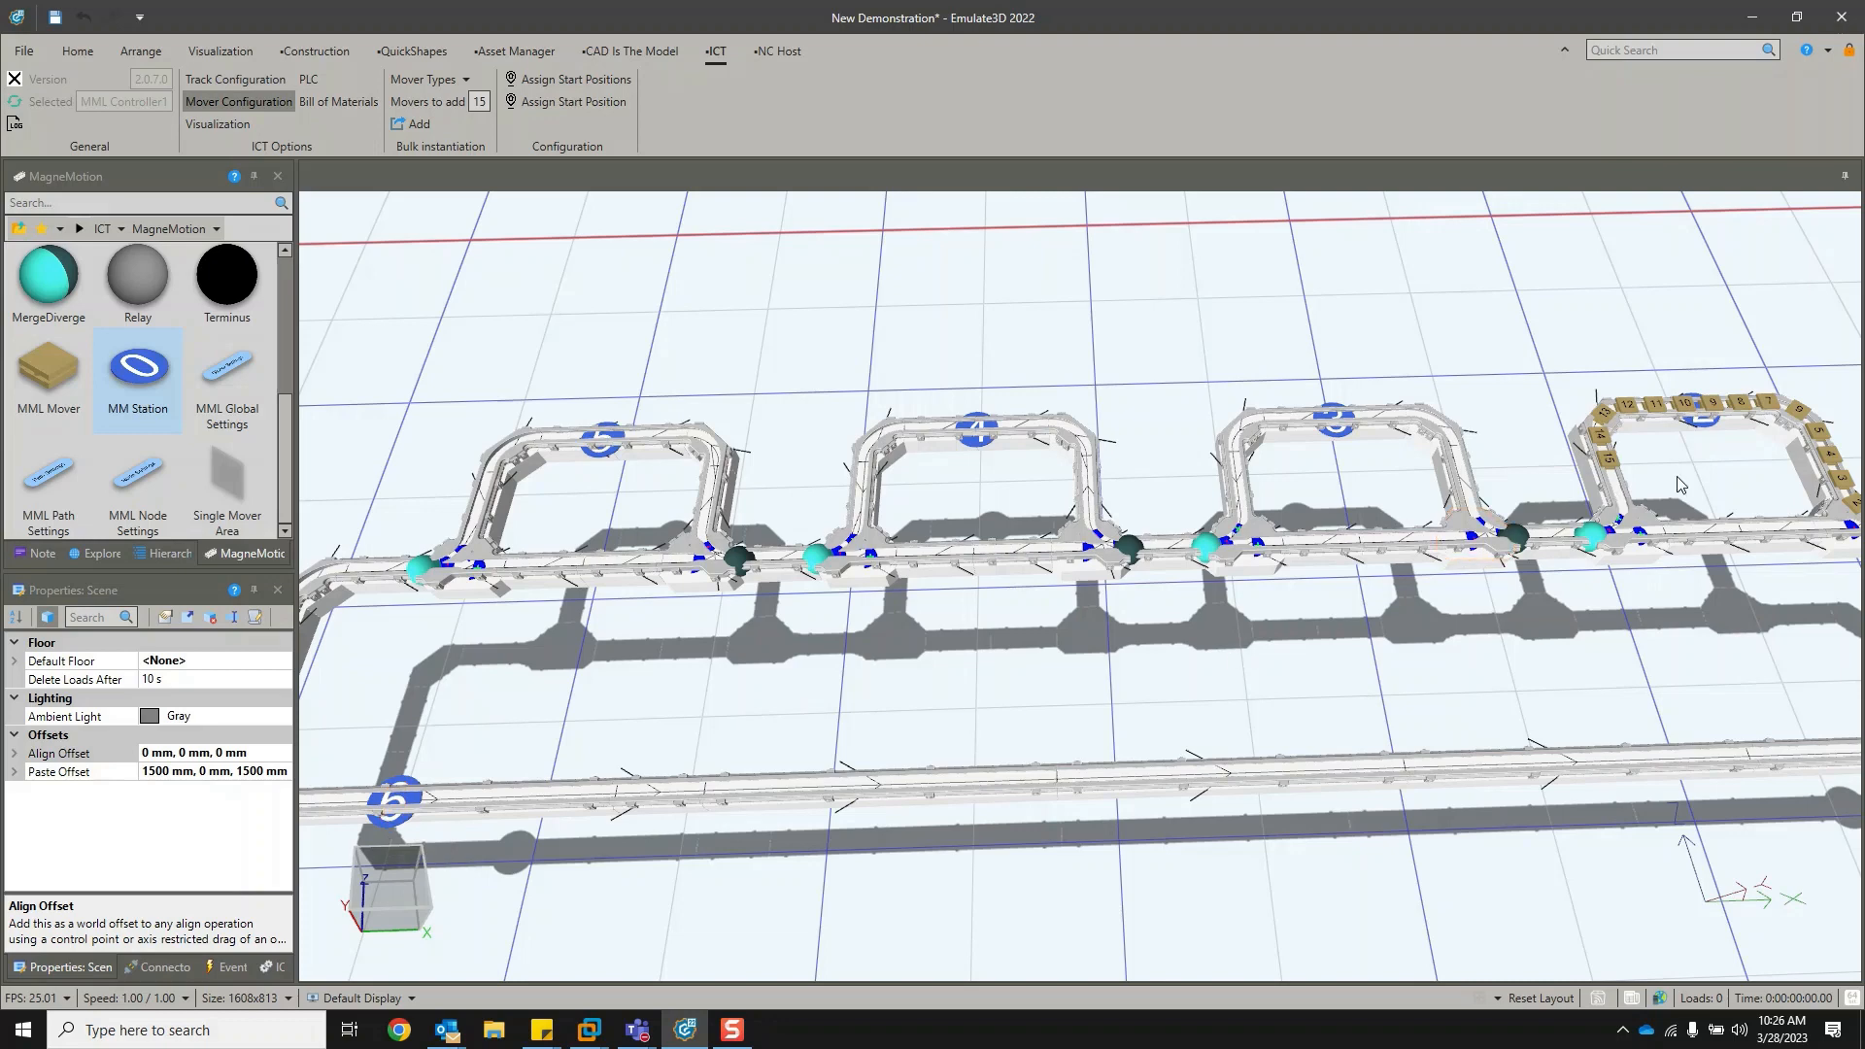
pyautogui.click(1707, 433)
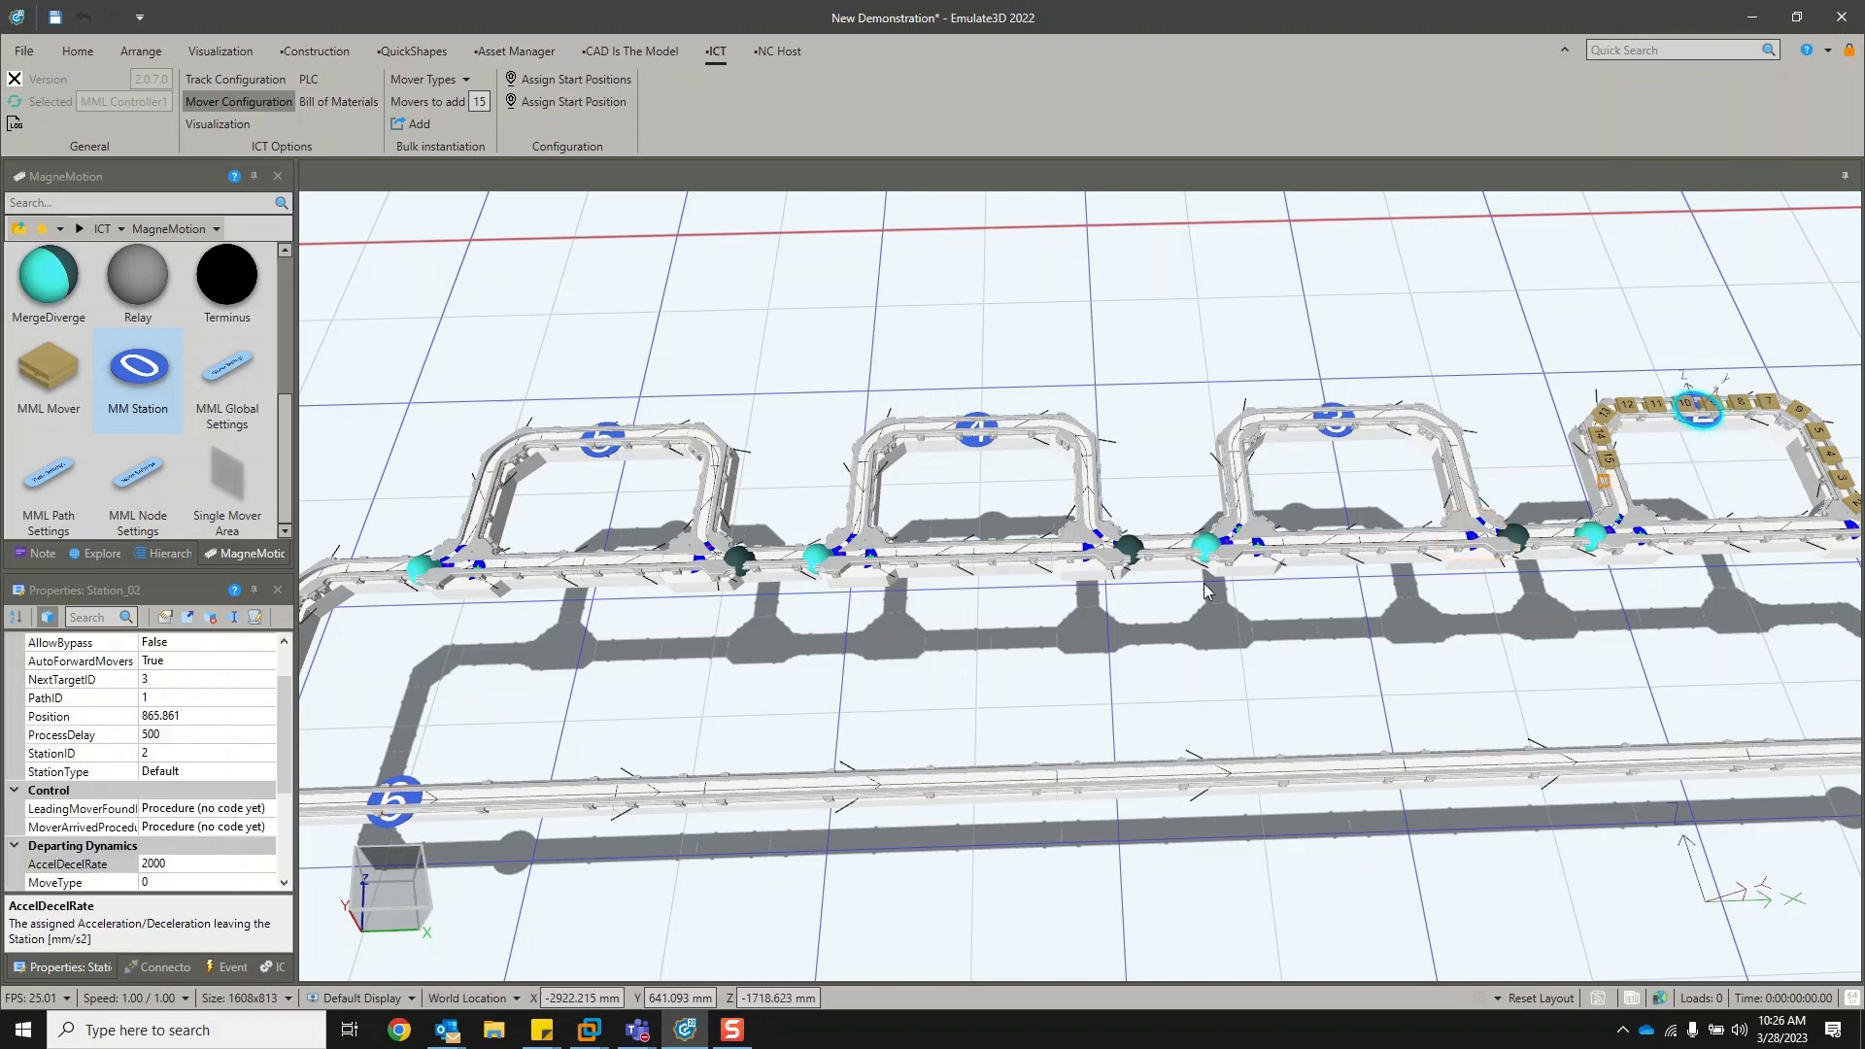
pyautogui.click(61, 682)
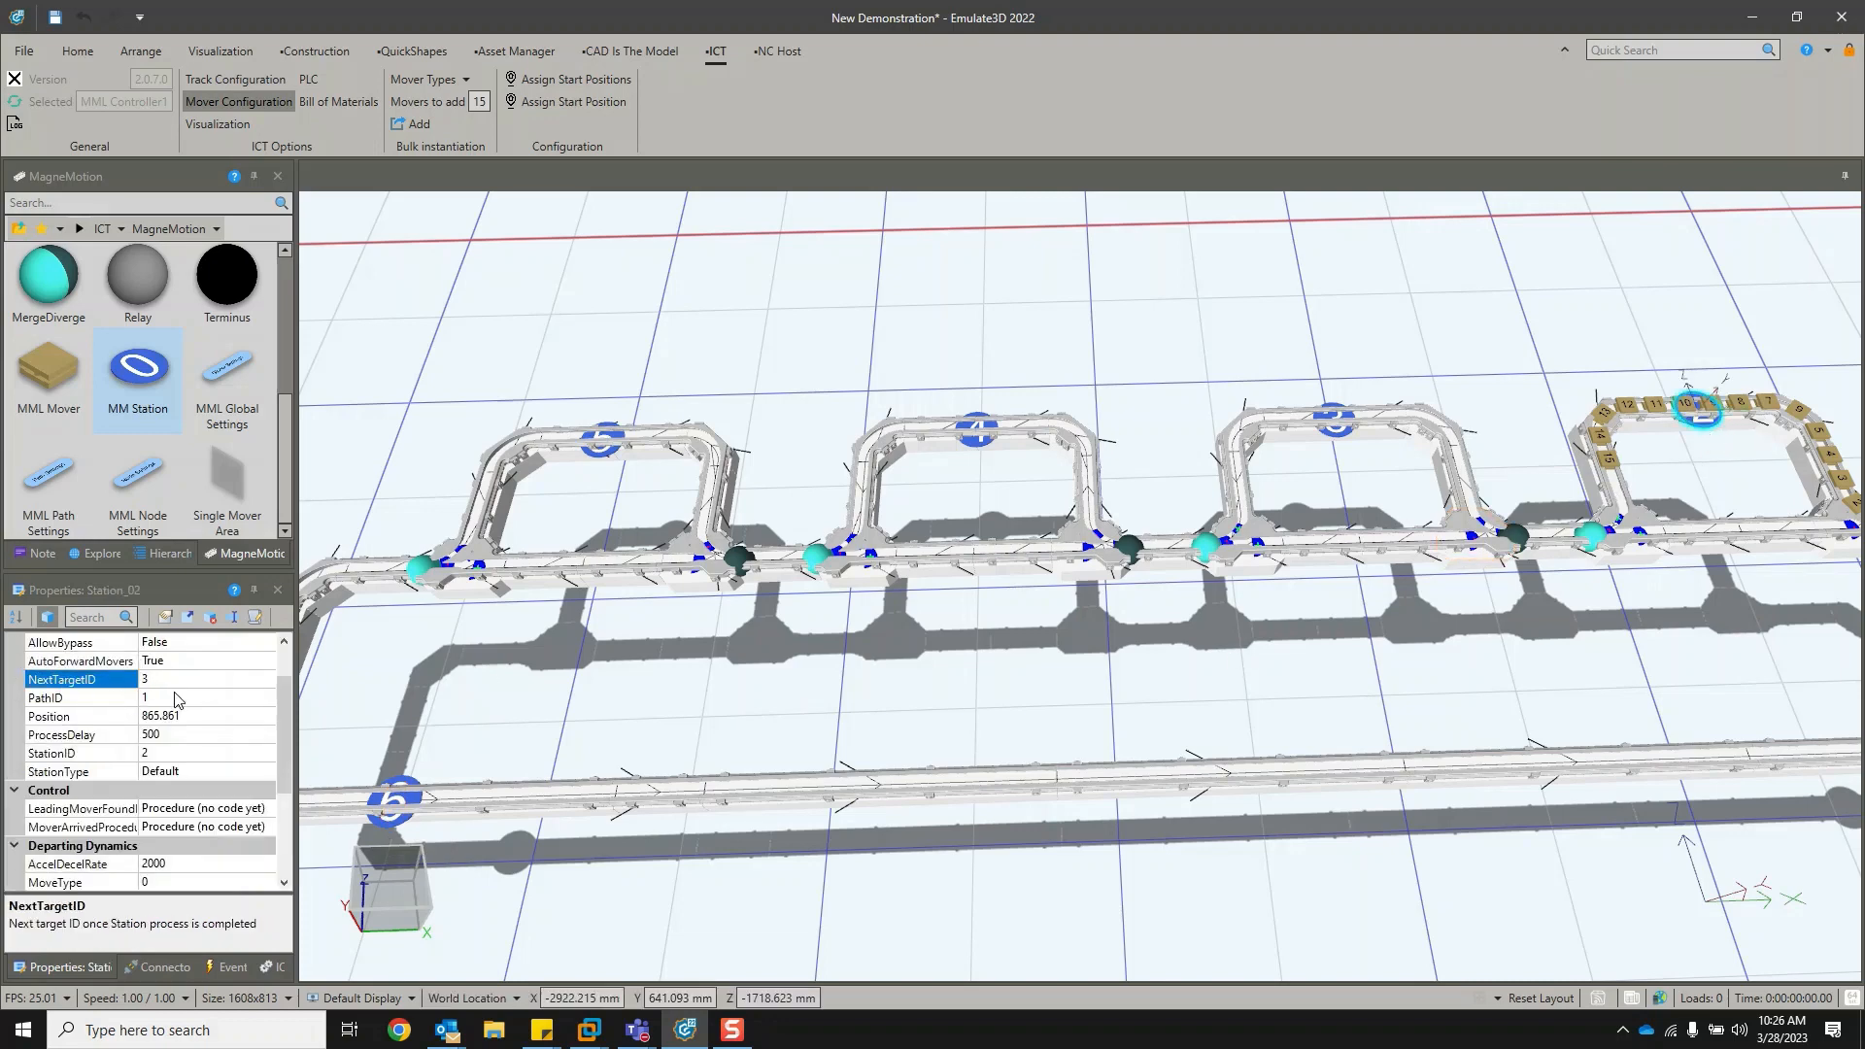
pyautogui.click(492, 731)
pyautogui.click(1338, 437)
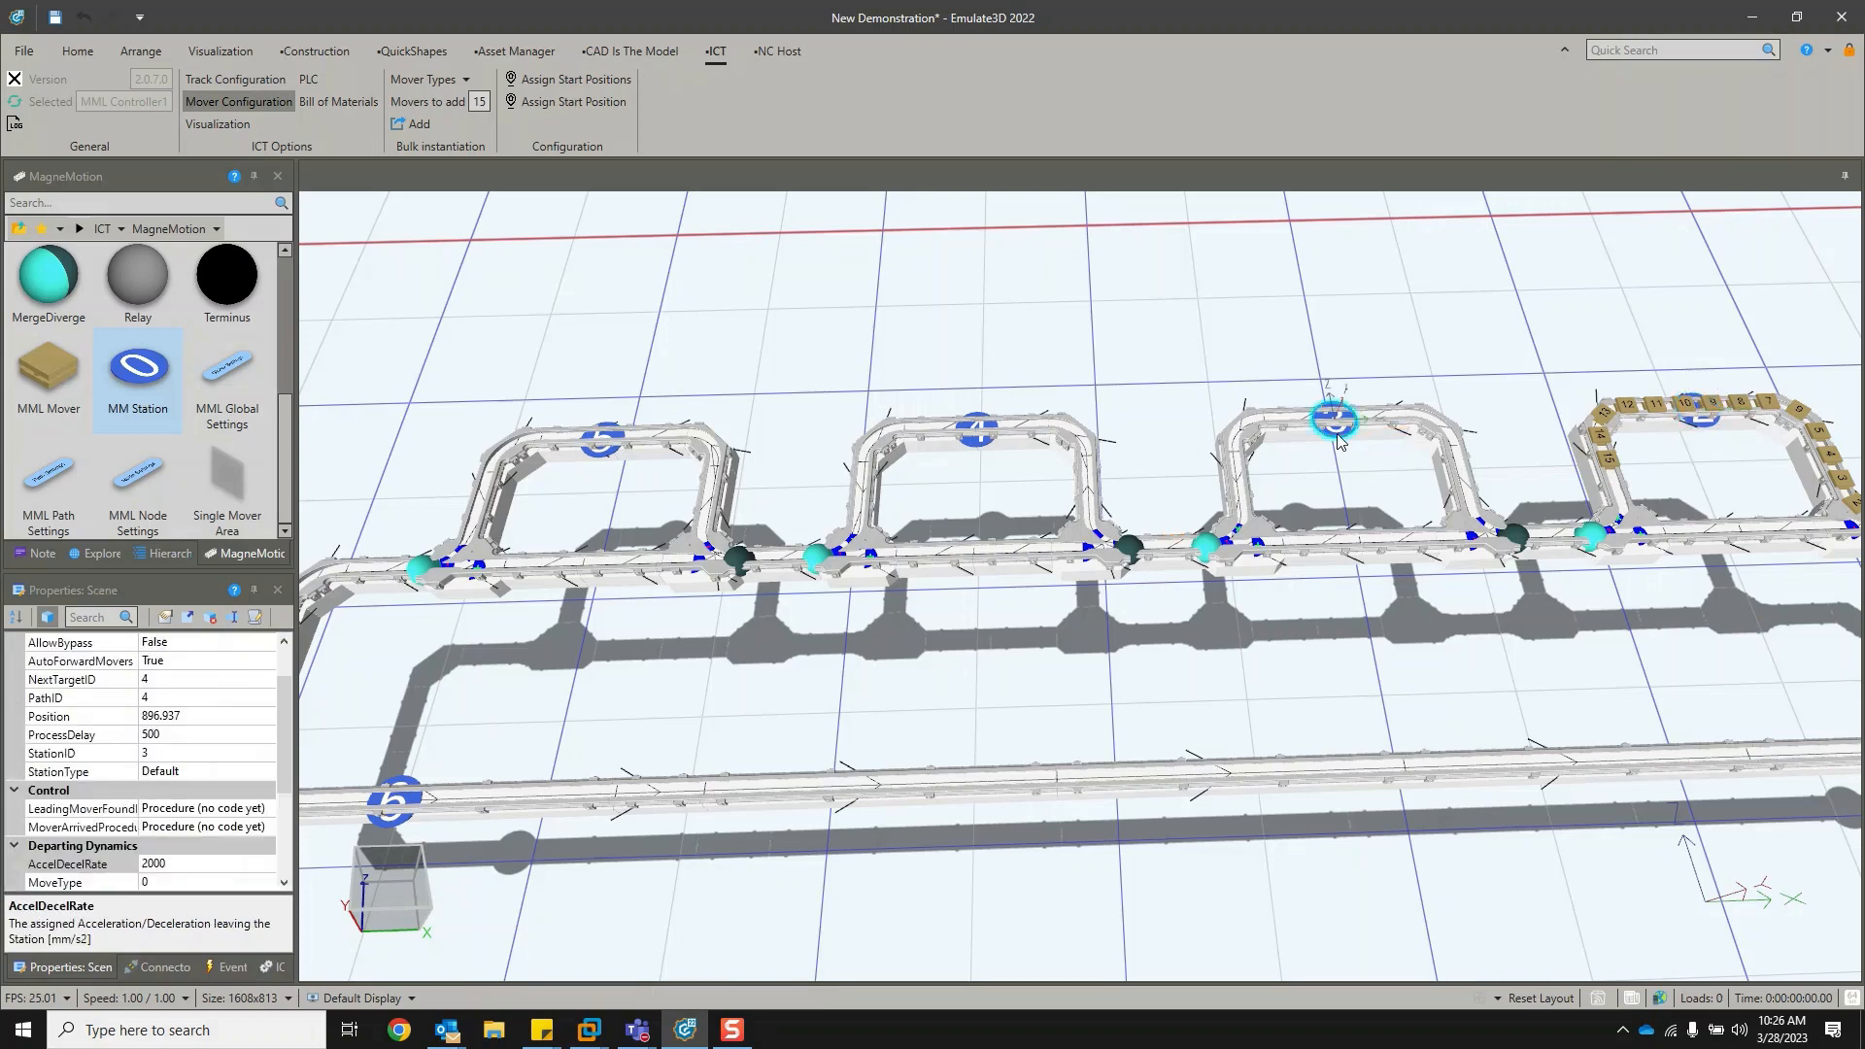
pyautogui.keyDown('ctrl'); pyautogui.click(976, 429); pyautogui.keyUp('ctrl')
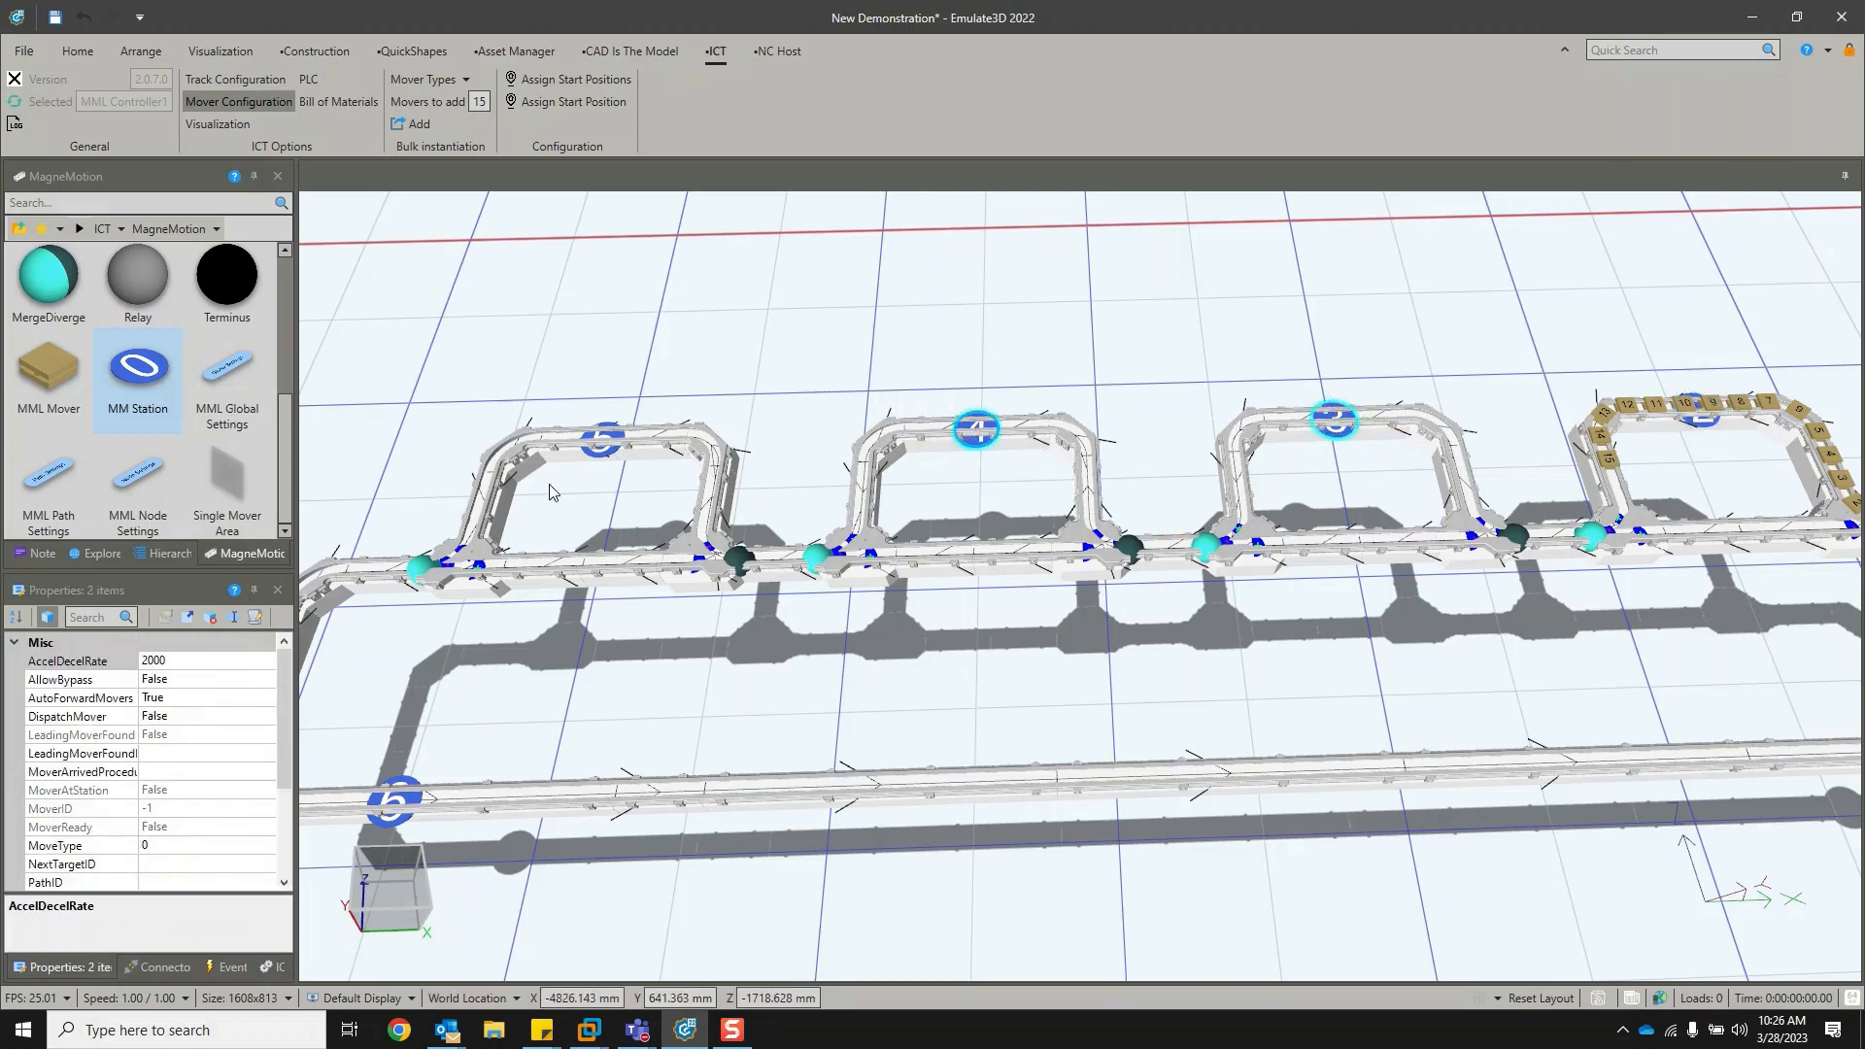
pyautogui.keyDown('ctrl'); pyautogui.click(594, 457); pyautogui.keyUp('ctrl')
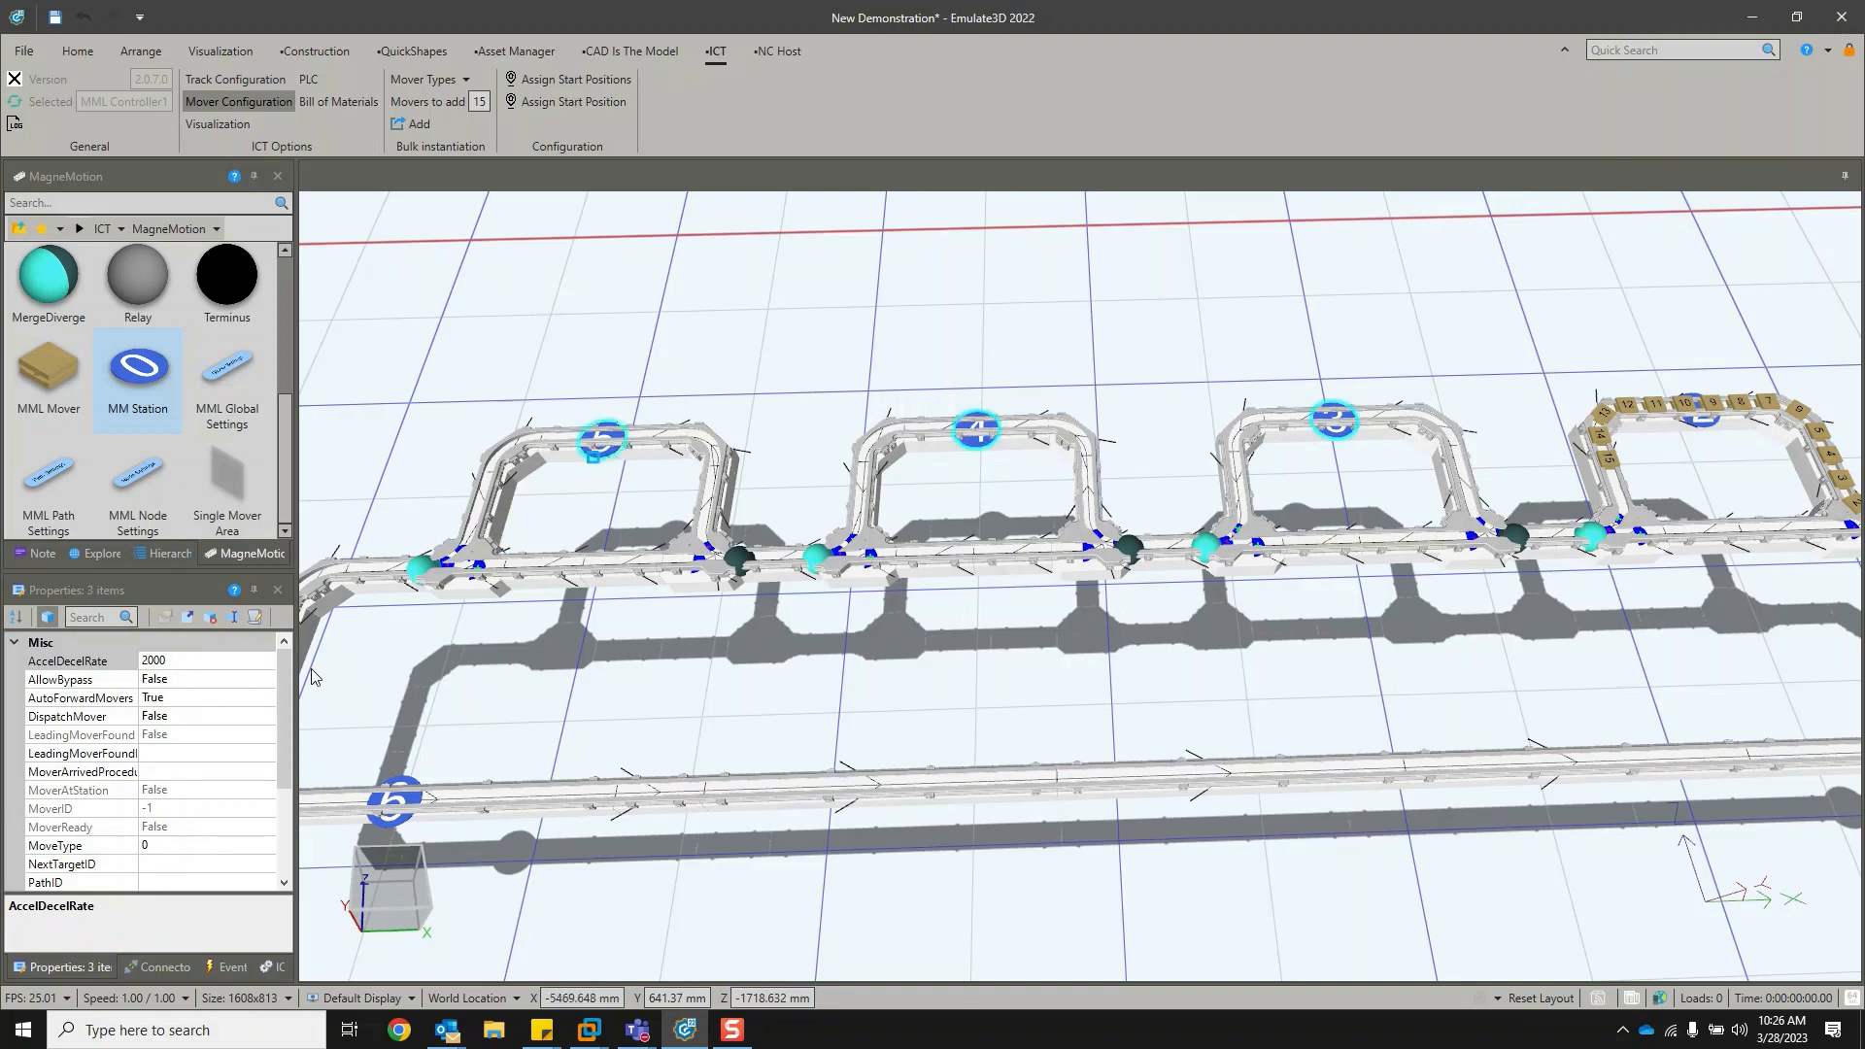
pyautogui.scroll(-2, 286, 690)
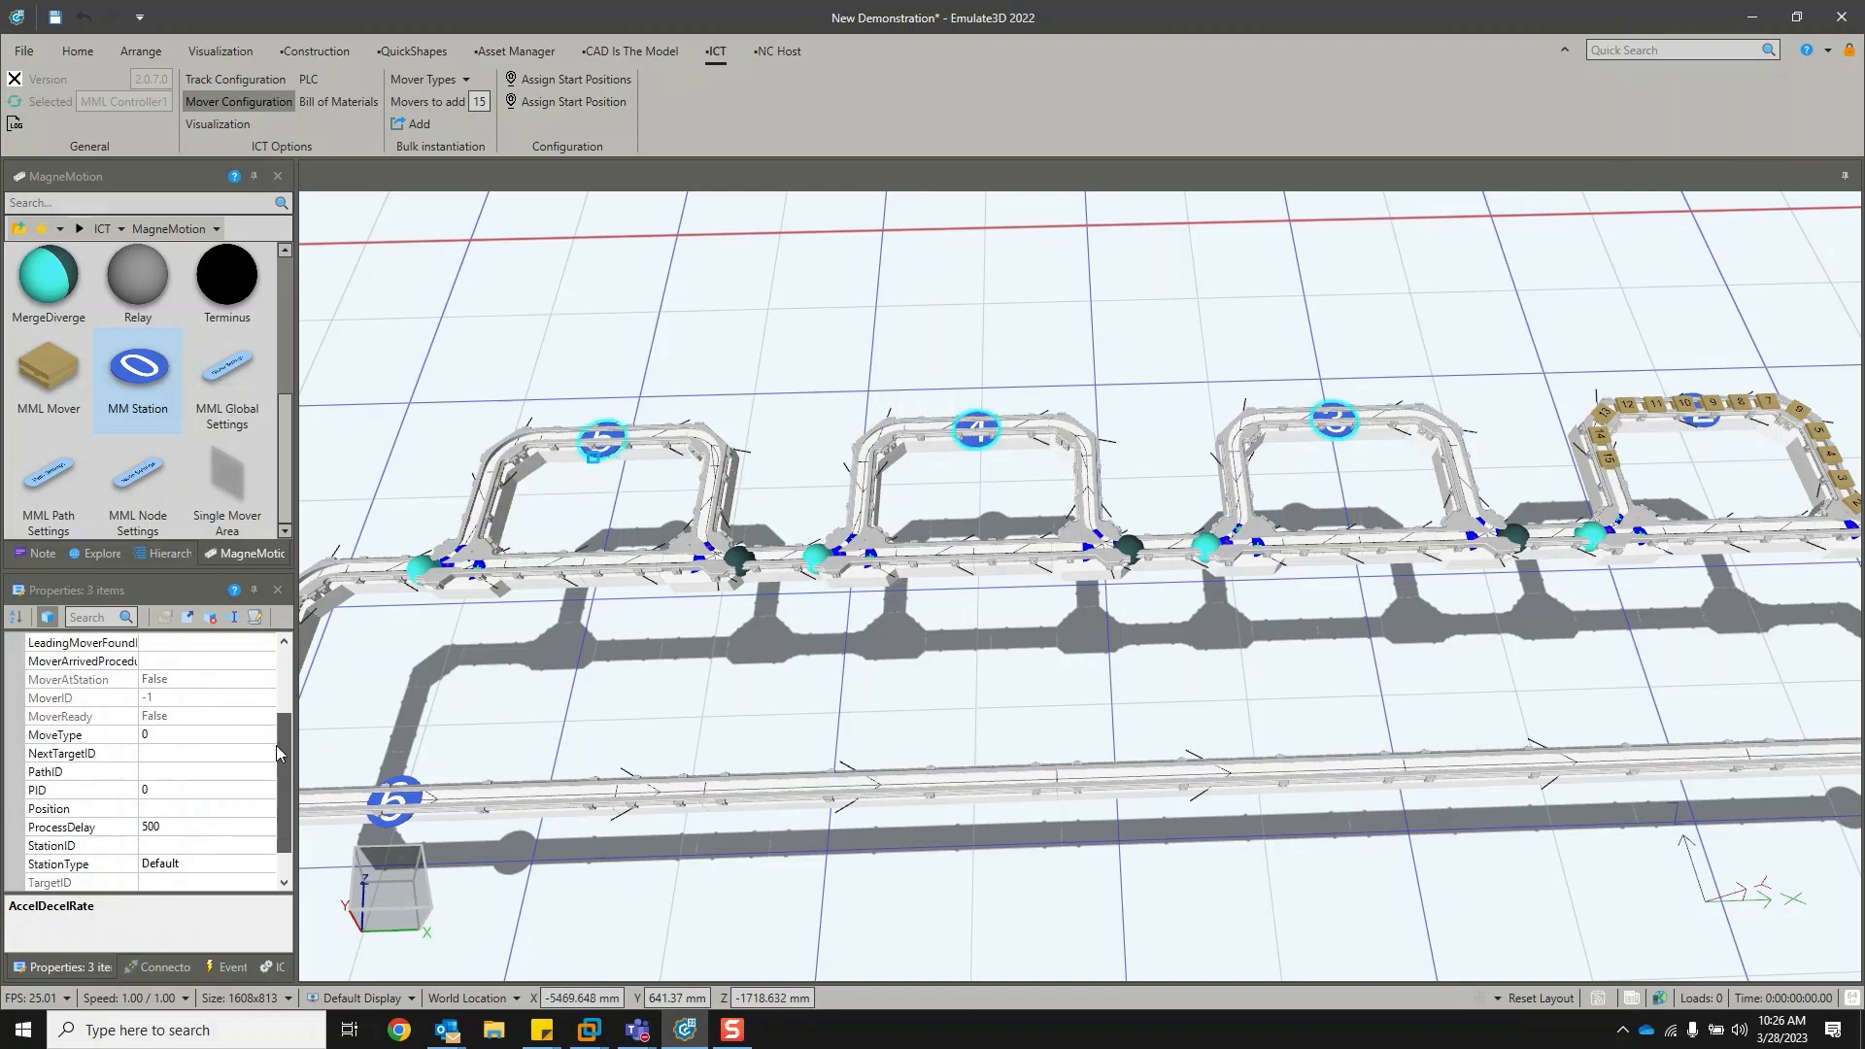
pyautogui.click(155, 754)
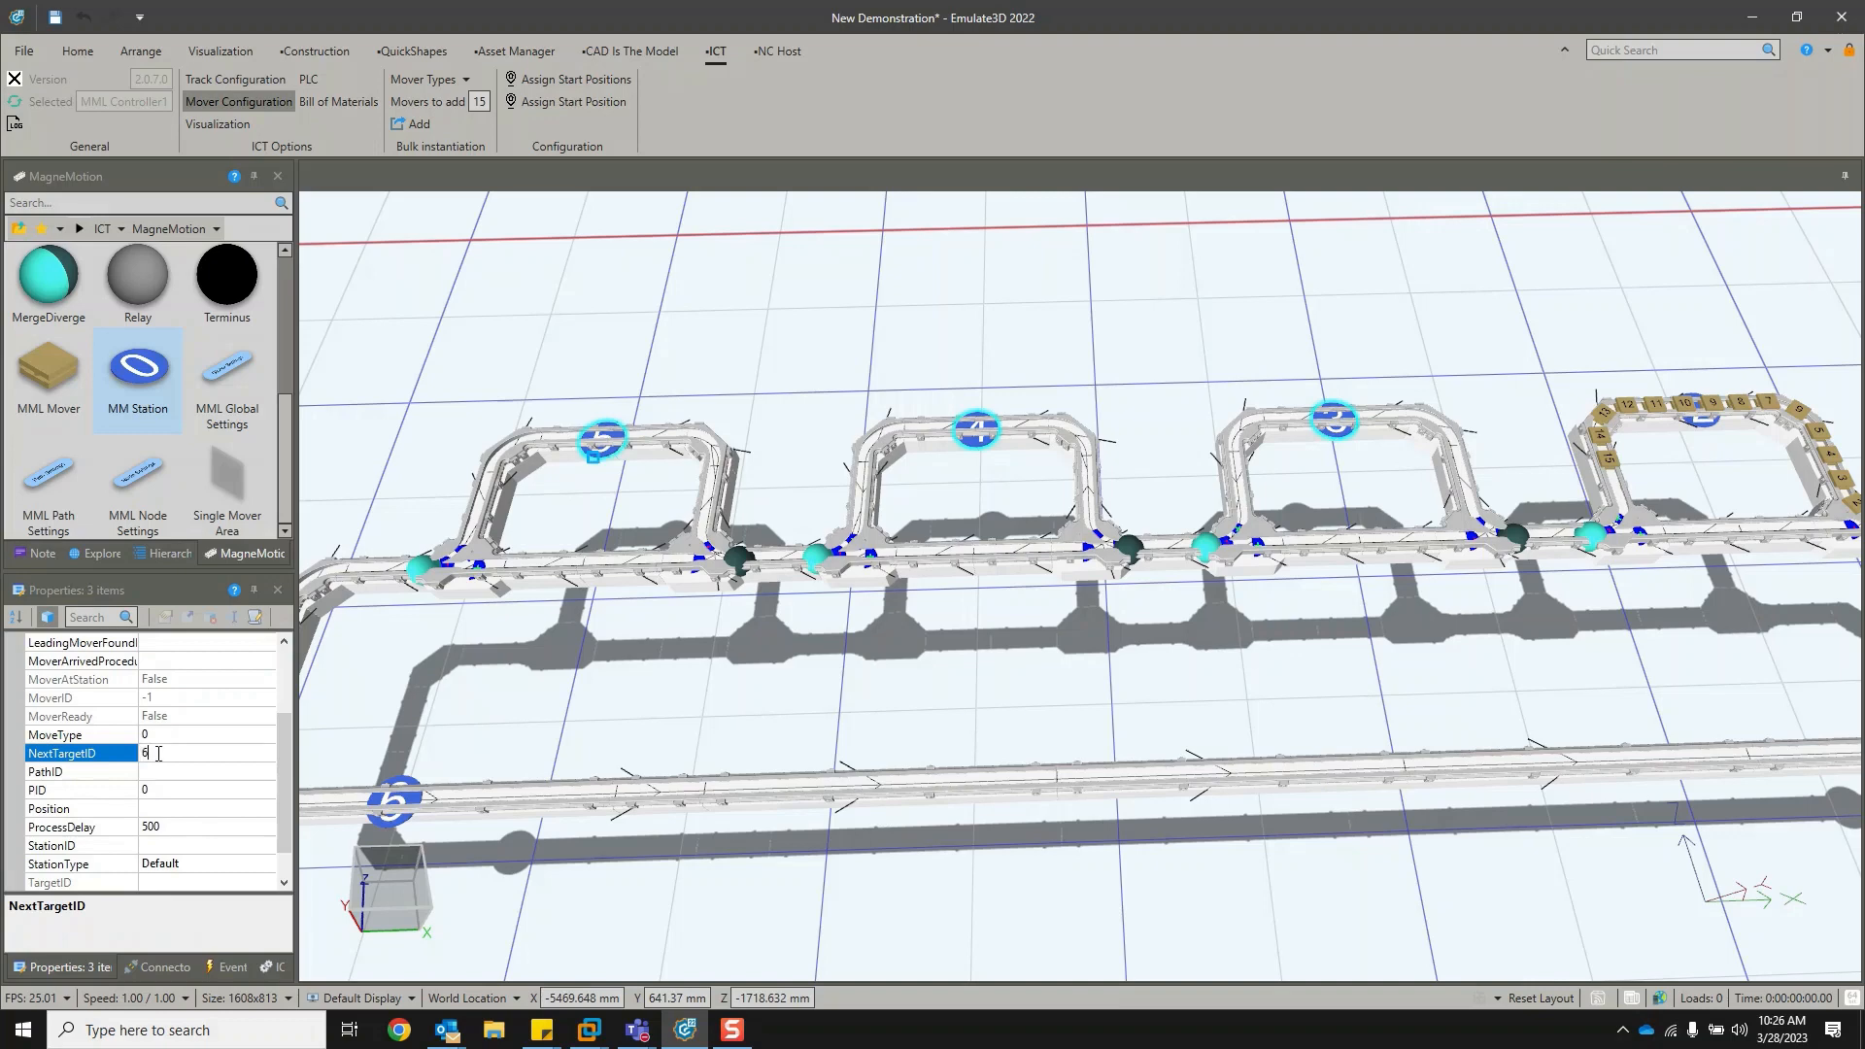
pyautogui.write('6')
pyautogui.click(529, 735)
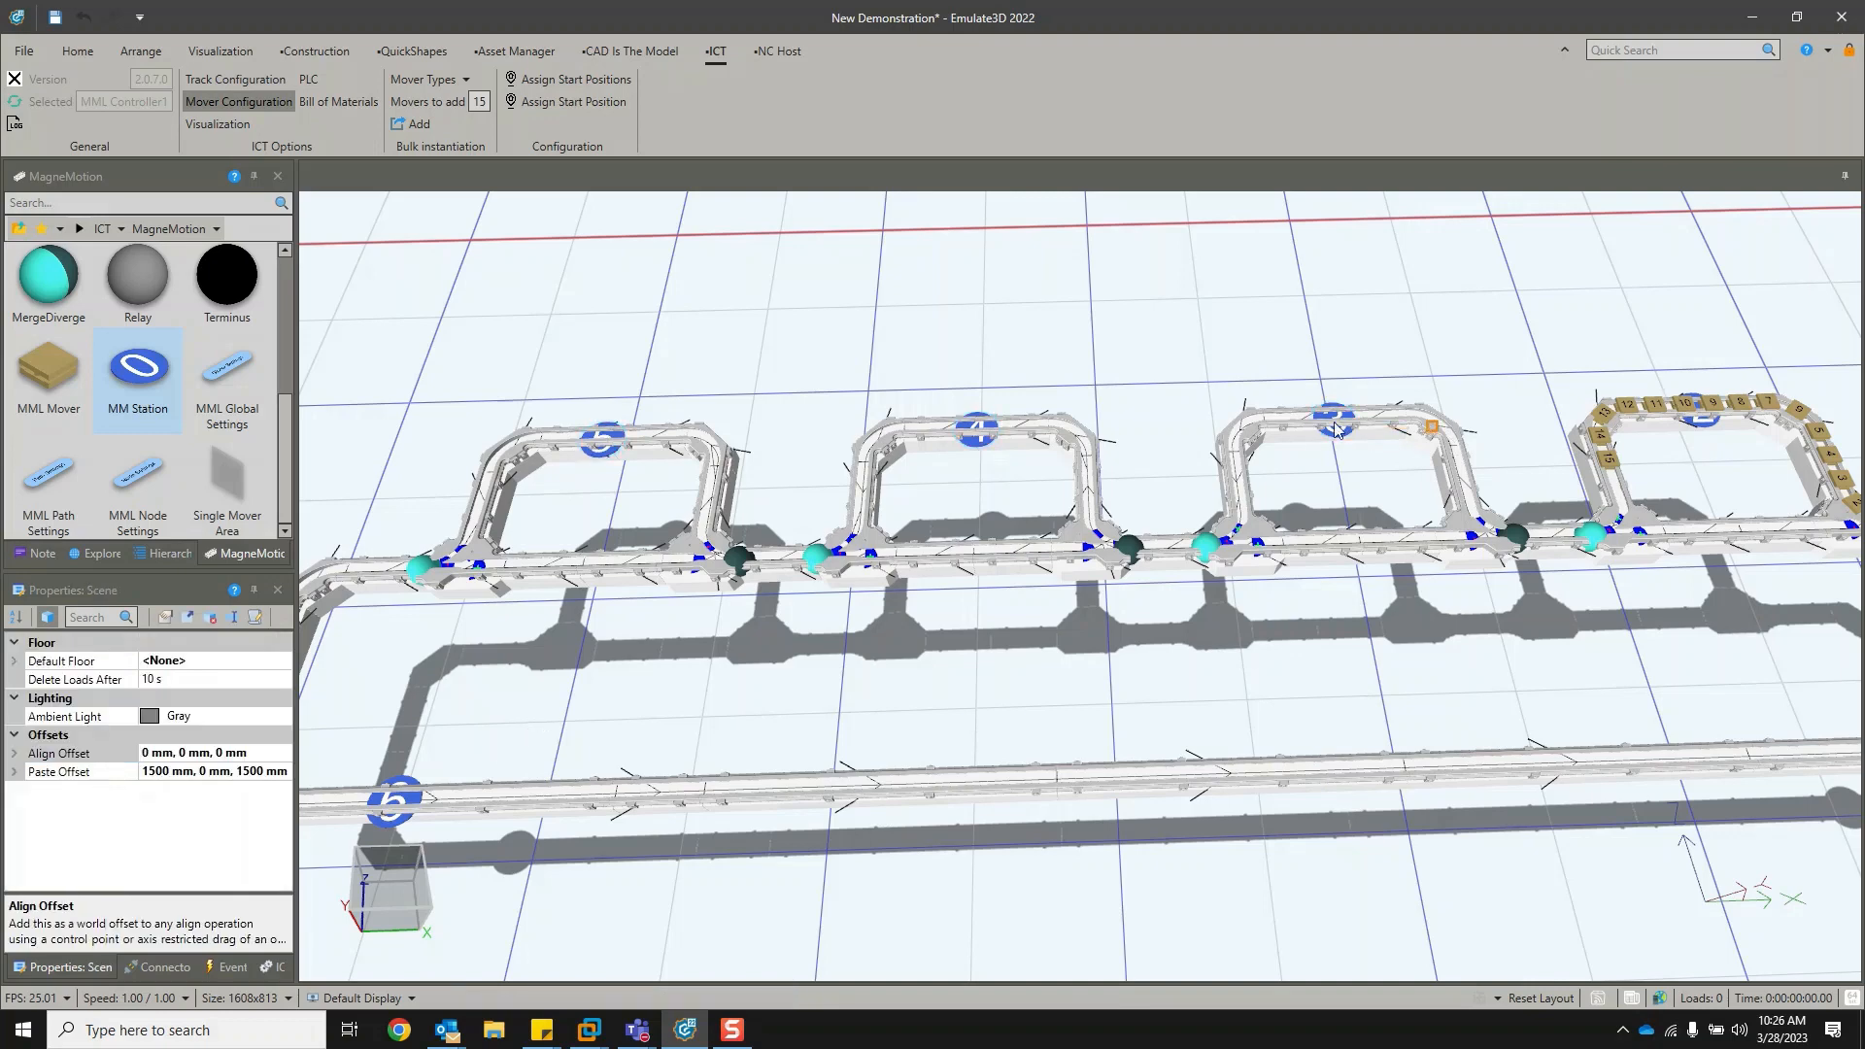
# Set the NextTargetID of station 6, at the far end of the long run, to 0.
pyautogui.click(394, 822)
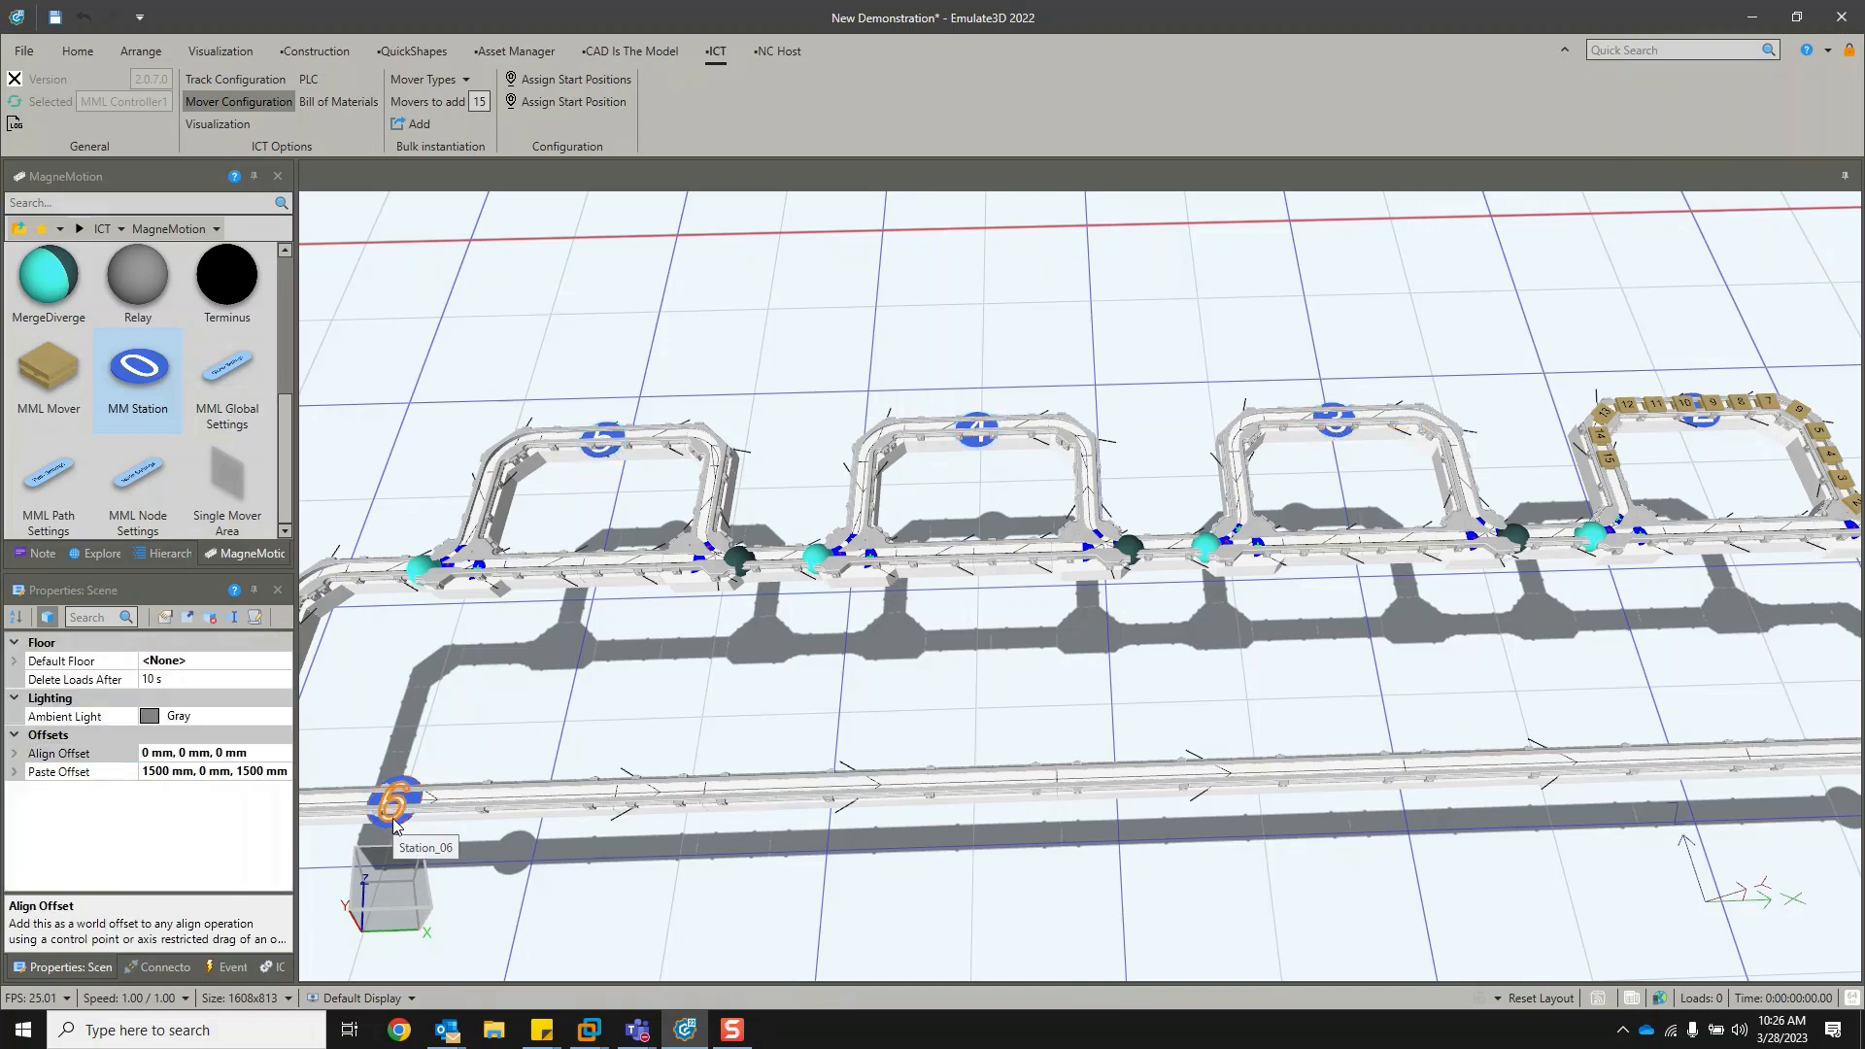
pyautogui.click(200, 680)
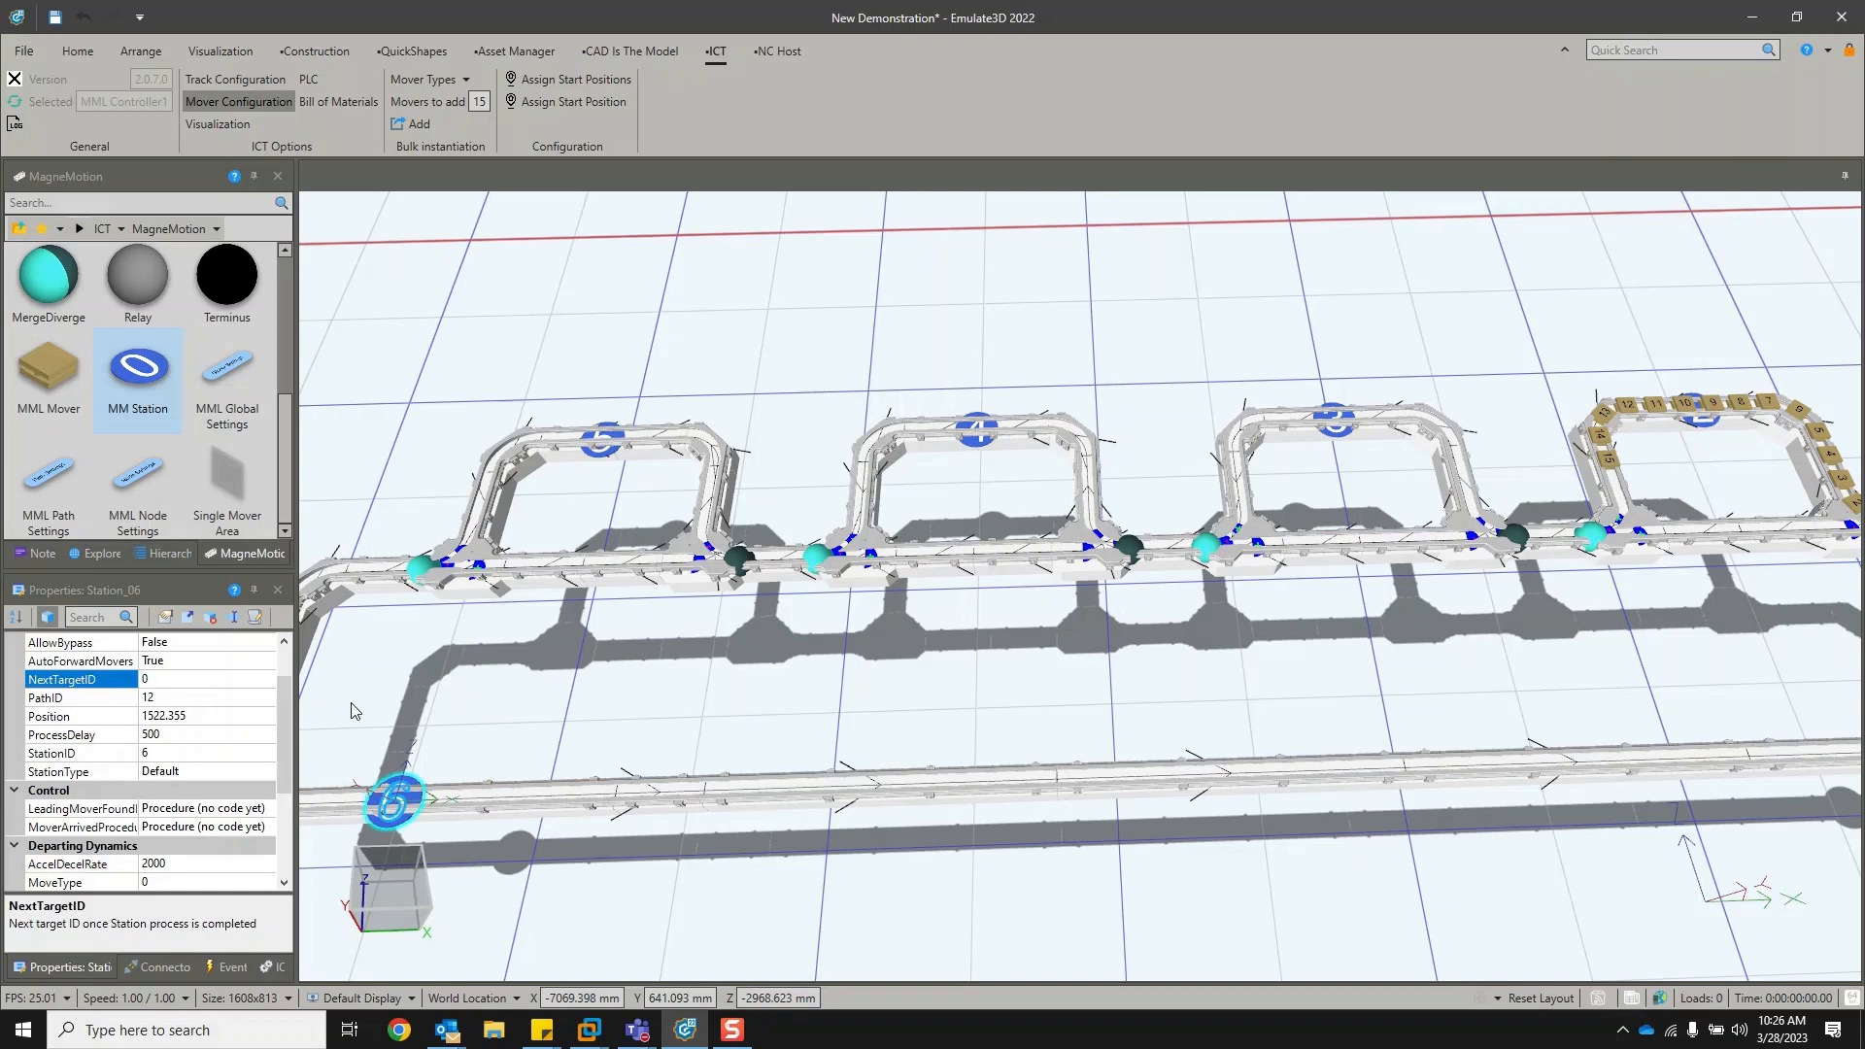
pyautogui.click(766, 686)
# Set the ProcessDelay of the four siding stations 2, 3, 4 and 5 to 1000.
pyautogui.scroll(-2, 1288, 675)
pyautogui.moveTo(1291, 675); pyautogui.dragTo(1036, 677)
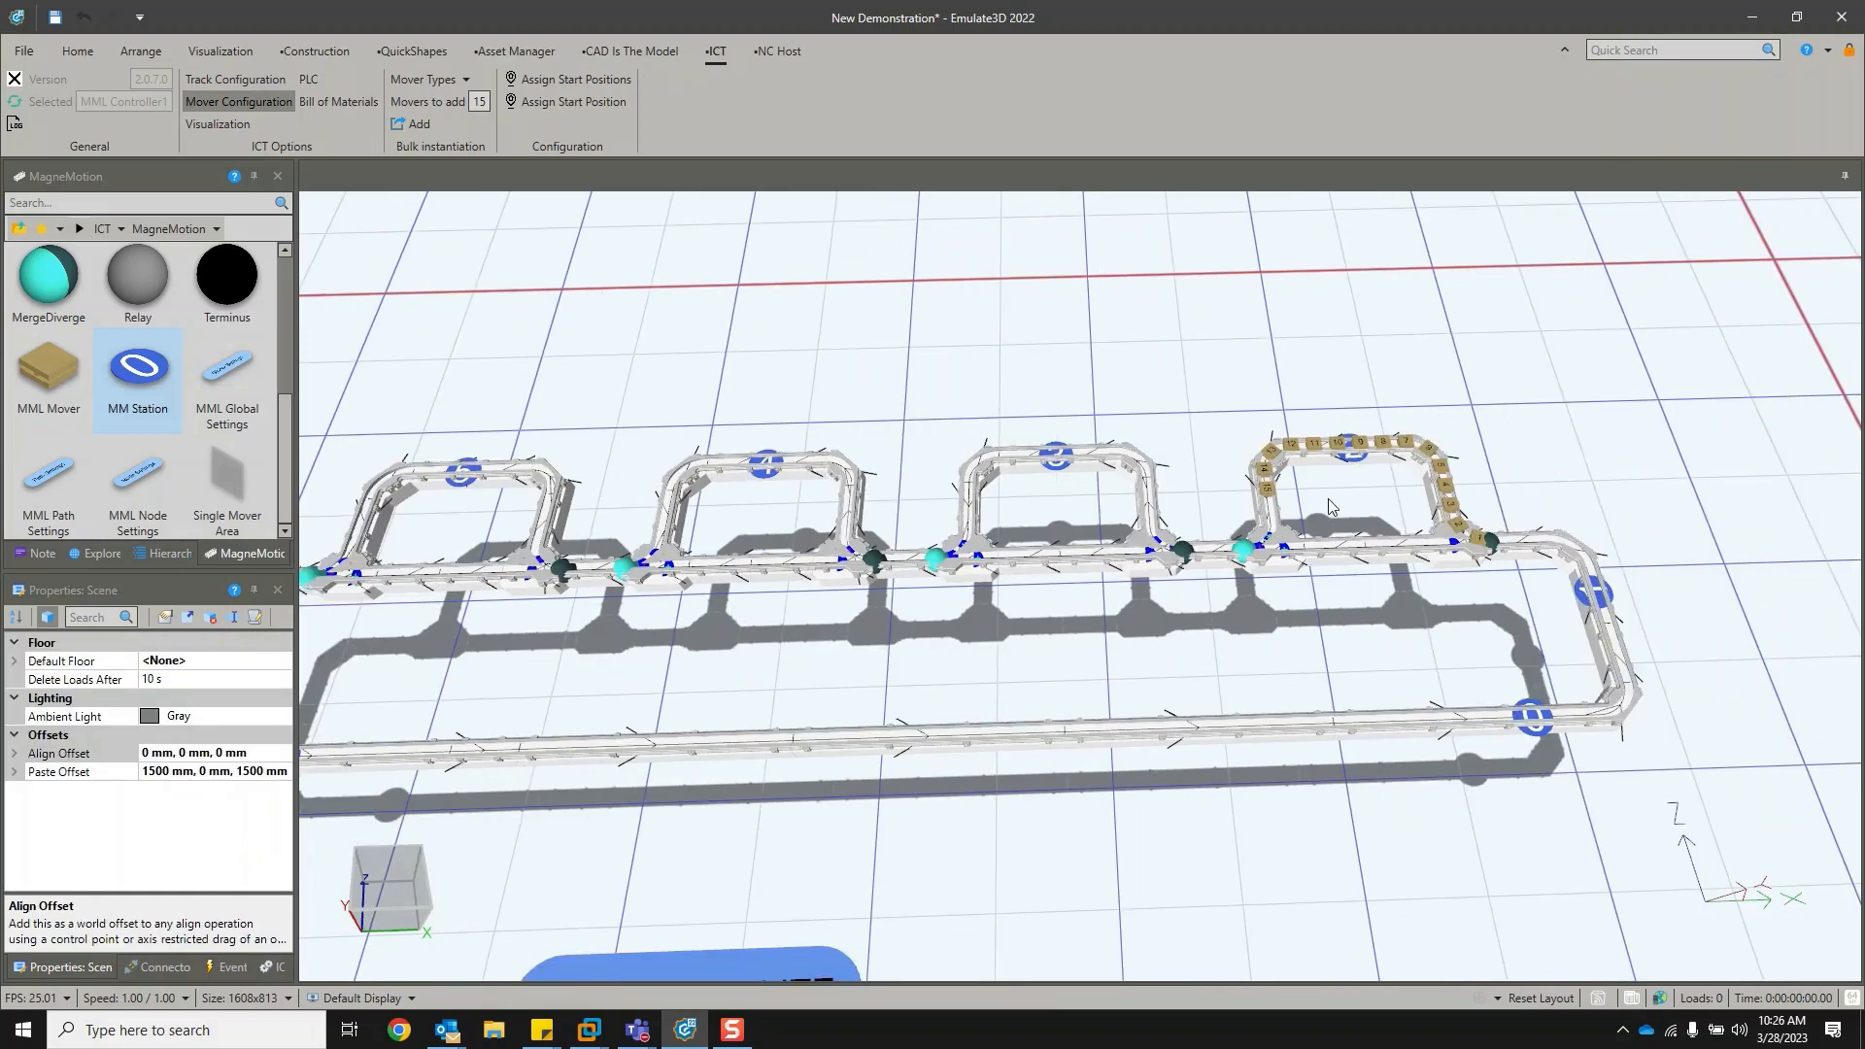
pyautogui.click(1586, 597)
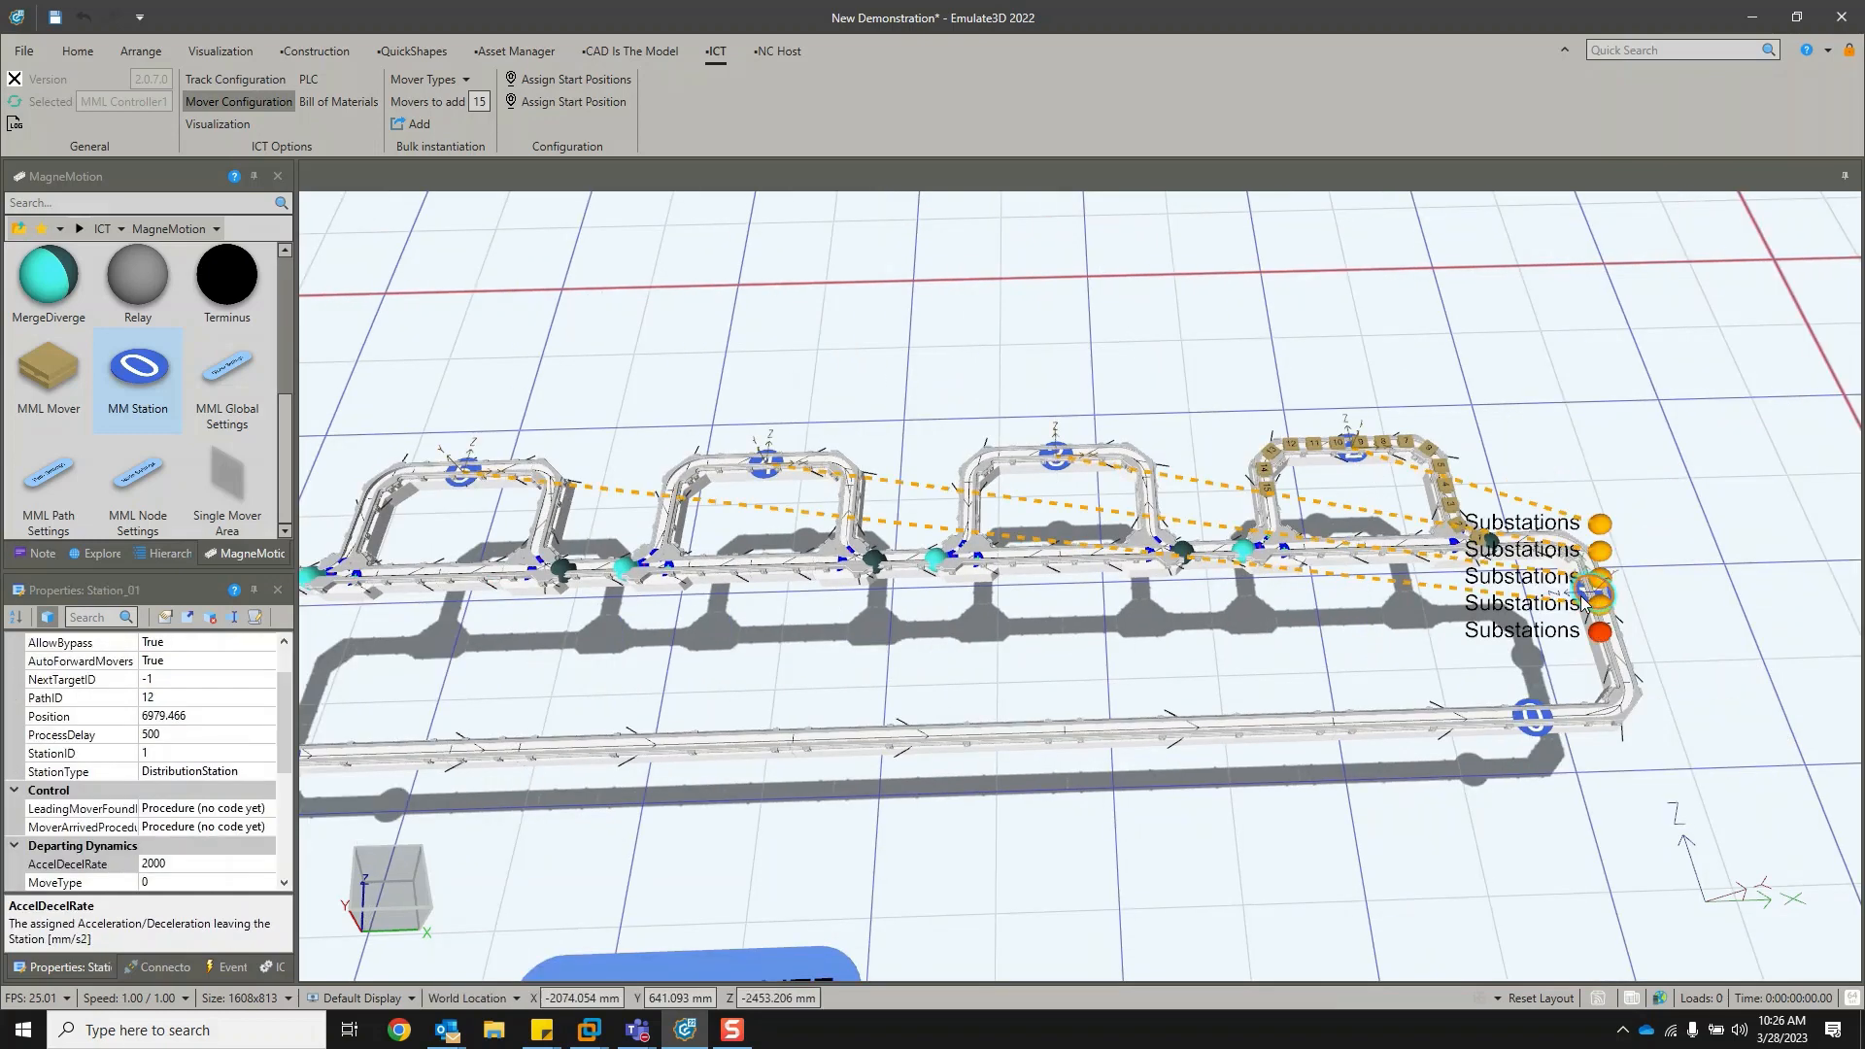
pyautogui.click(1351, 449)
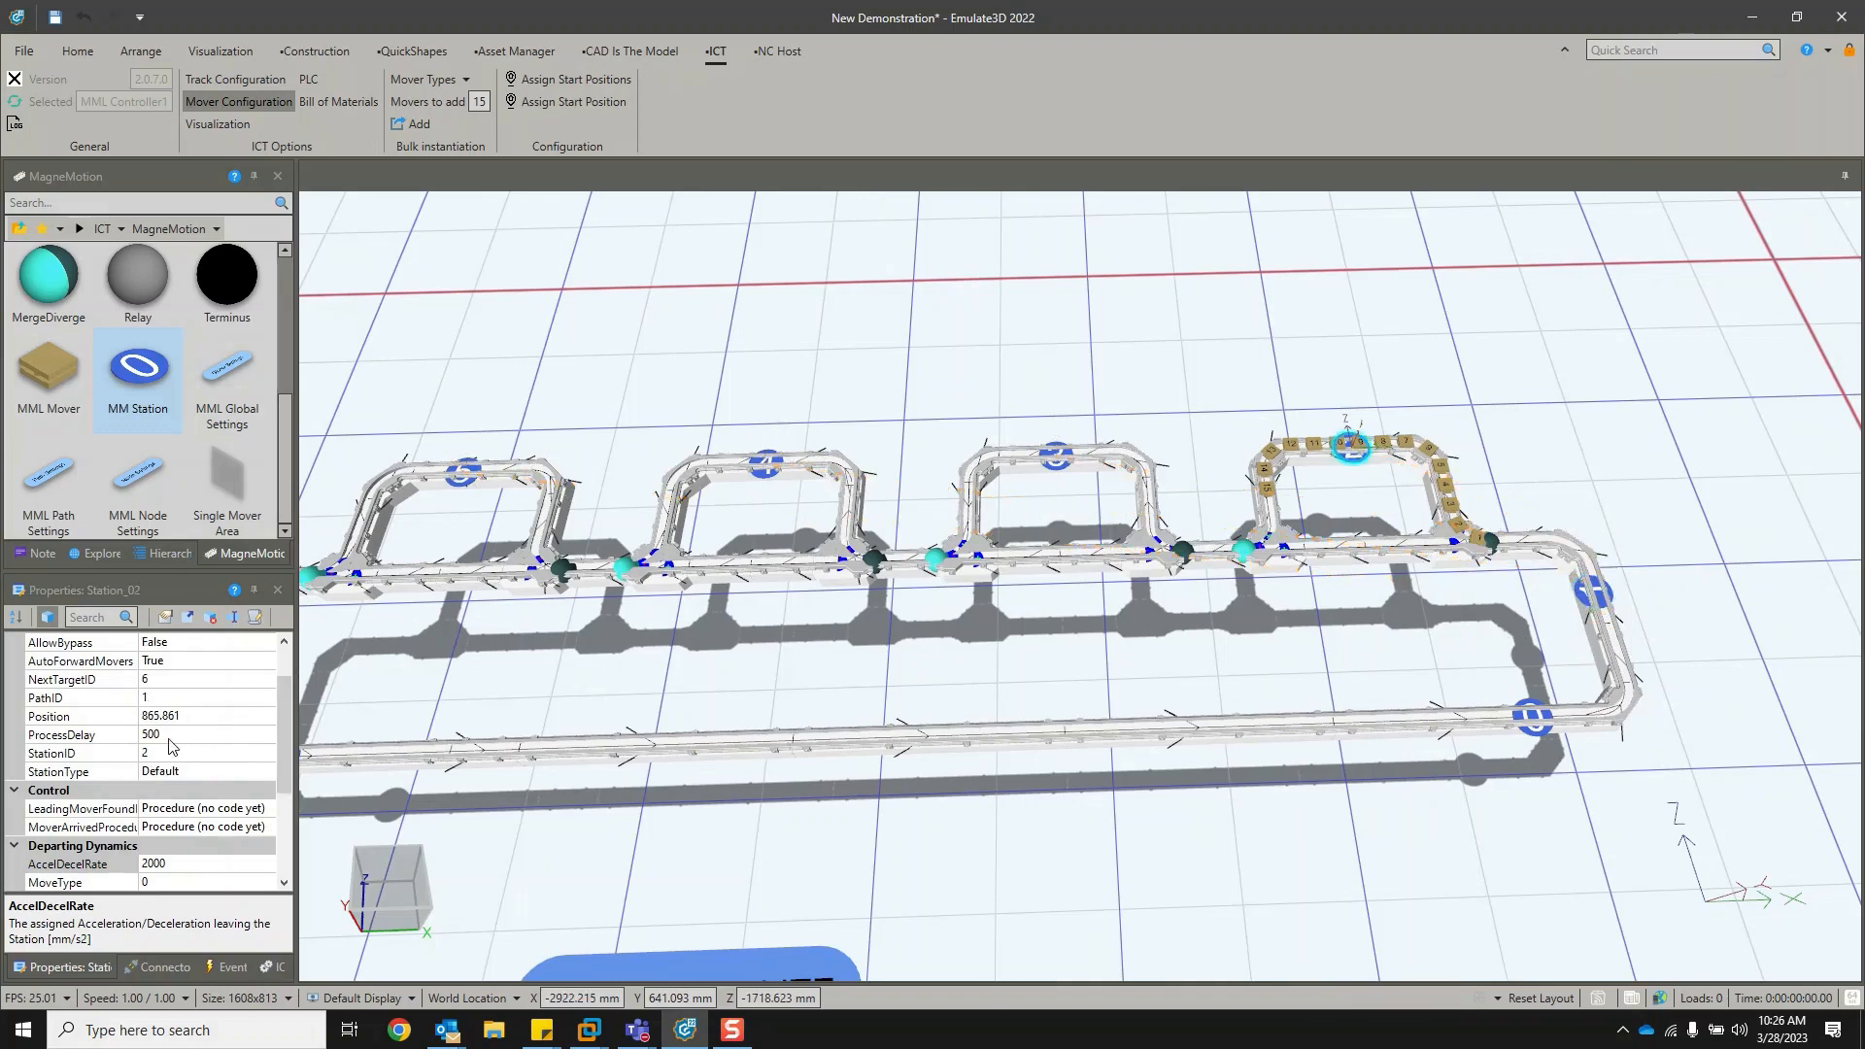
pyautogui.moveTo(881, 693); pyautogui.dragTo(1026, 686)
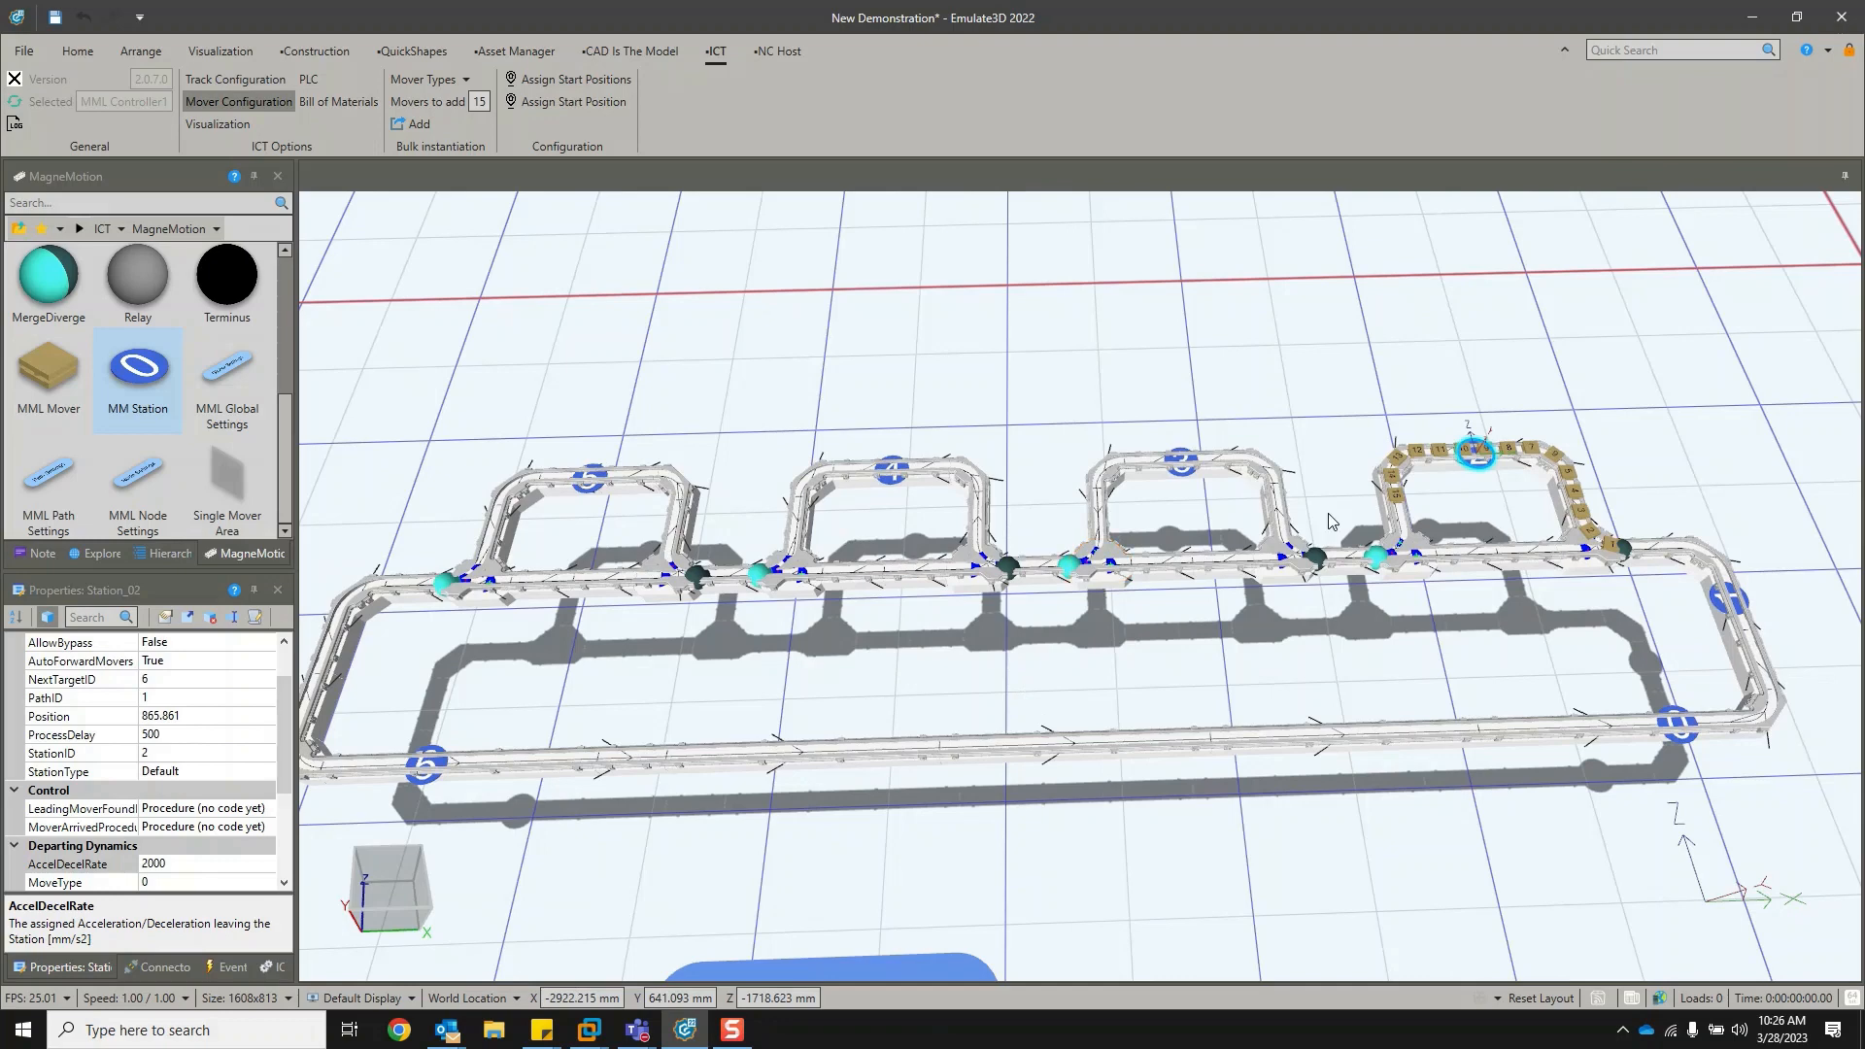
pyautogui.keyDown('ctrl'); pyautogui.click(1181, 462); pyautogui.keyUp('ctrl')
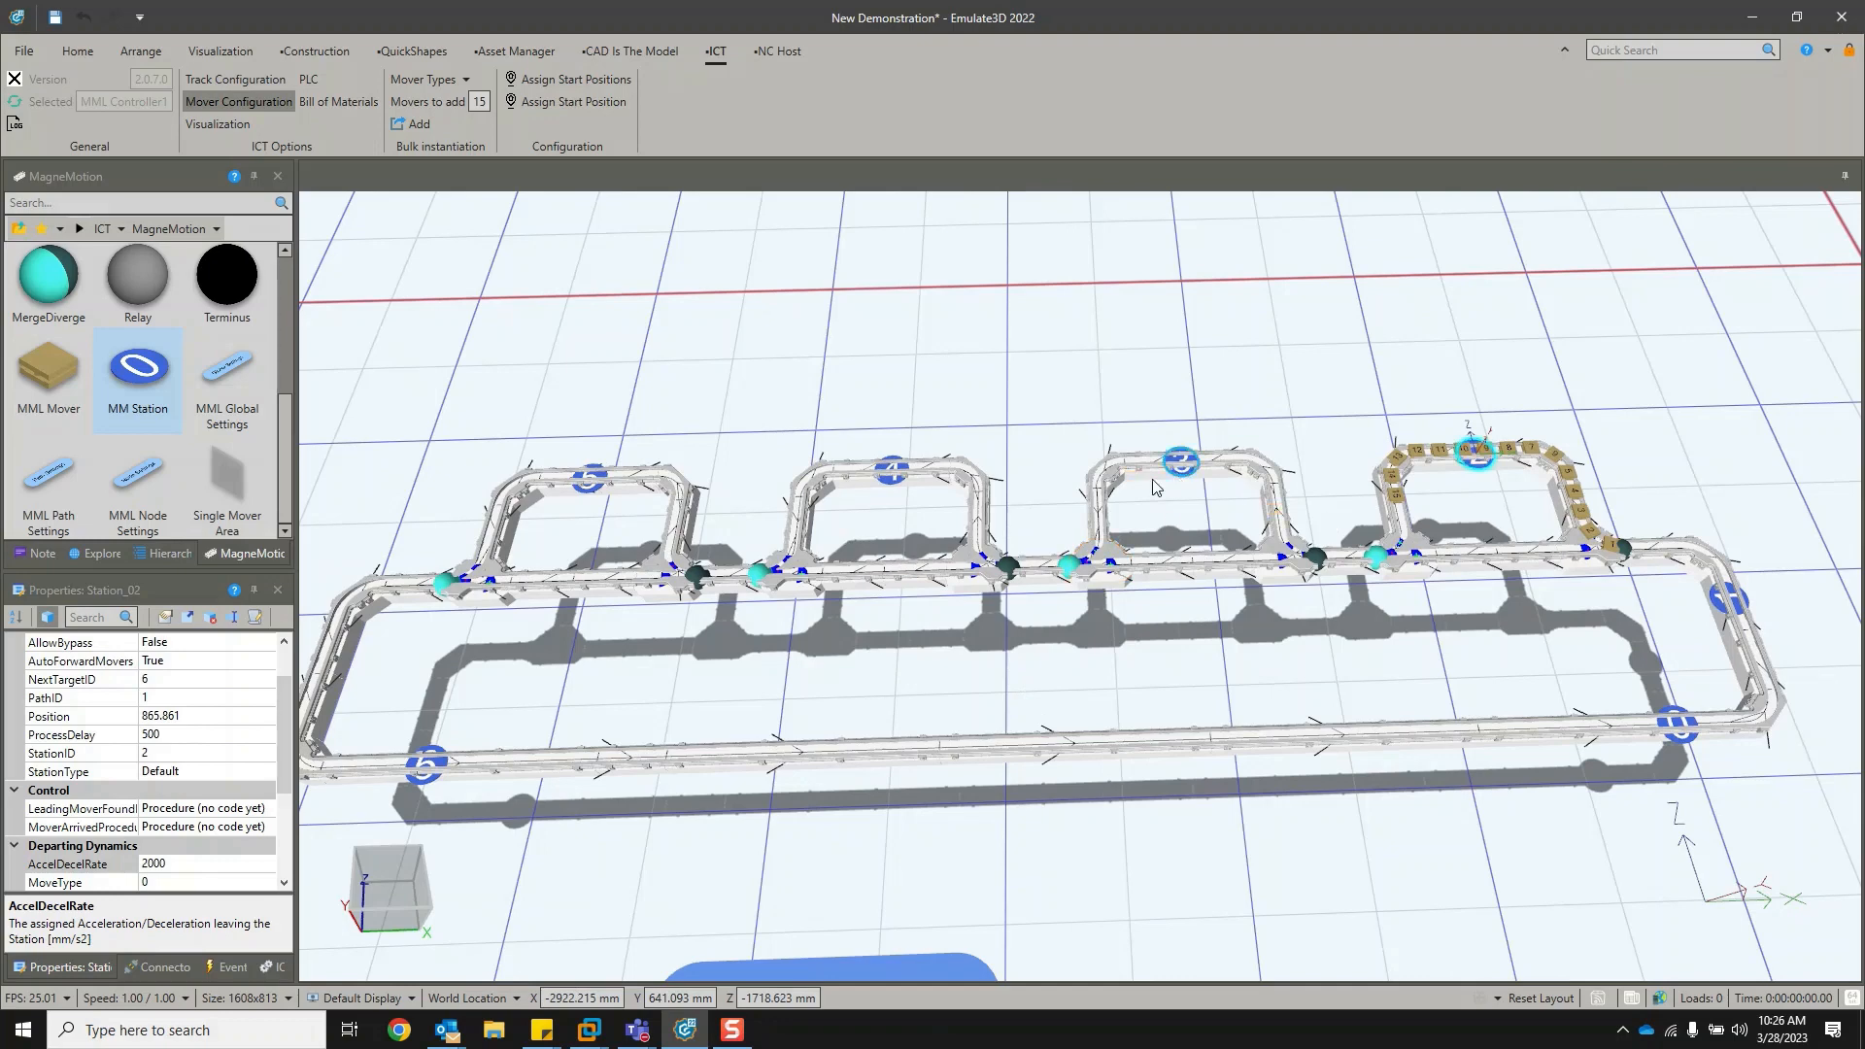
pyautogui.keyDown('ctrl'); pyautogui.click(899, 480); pyautogui.keyUp('ctrl')
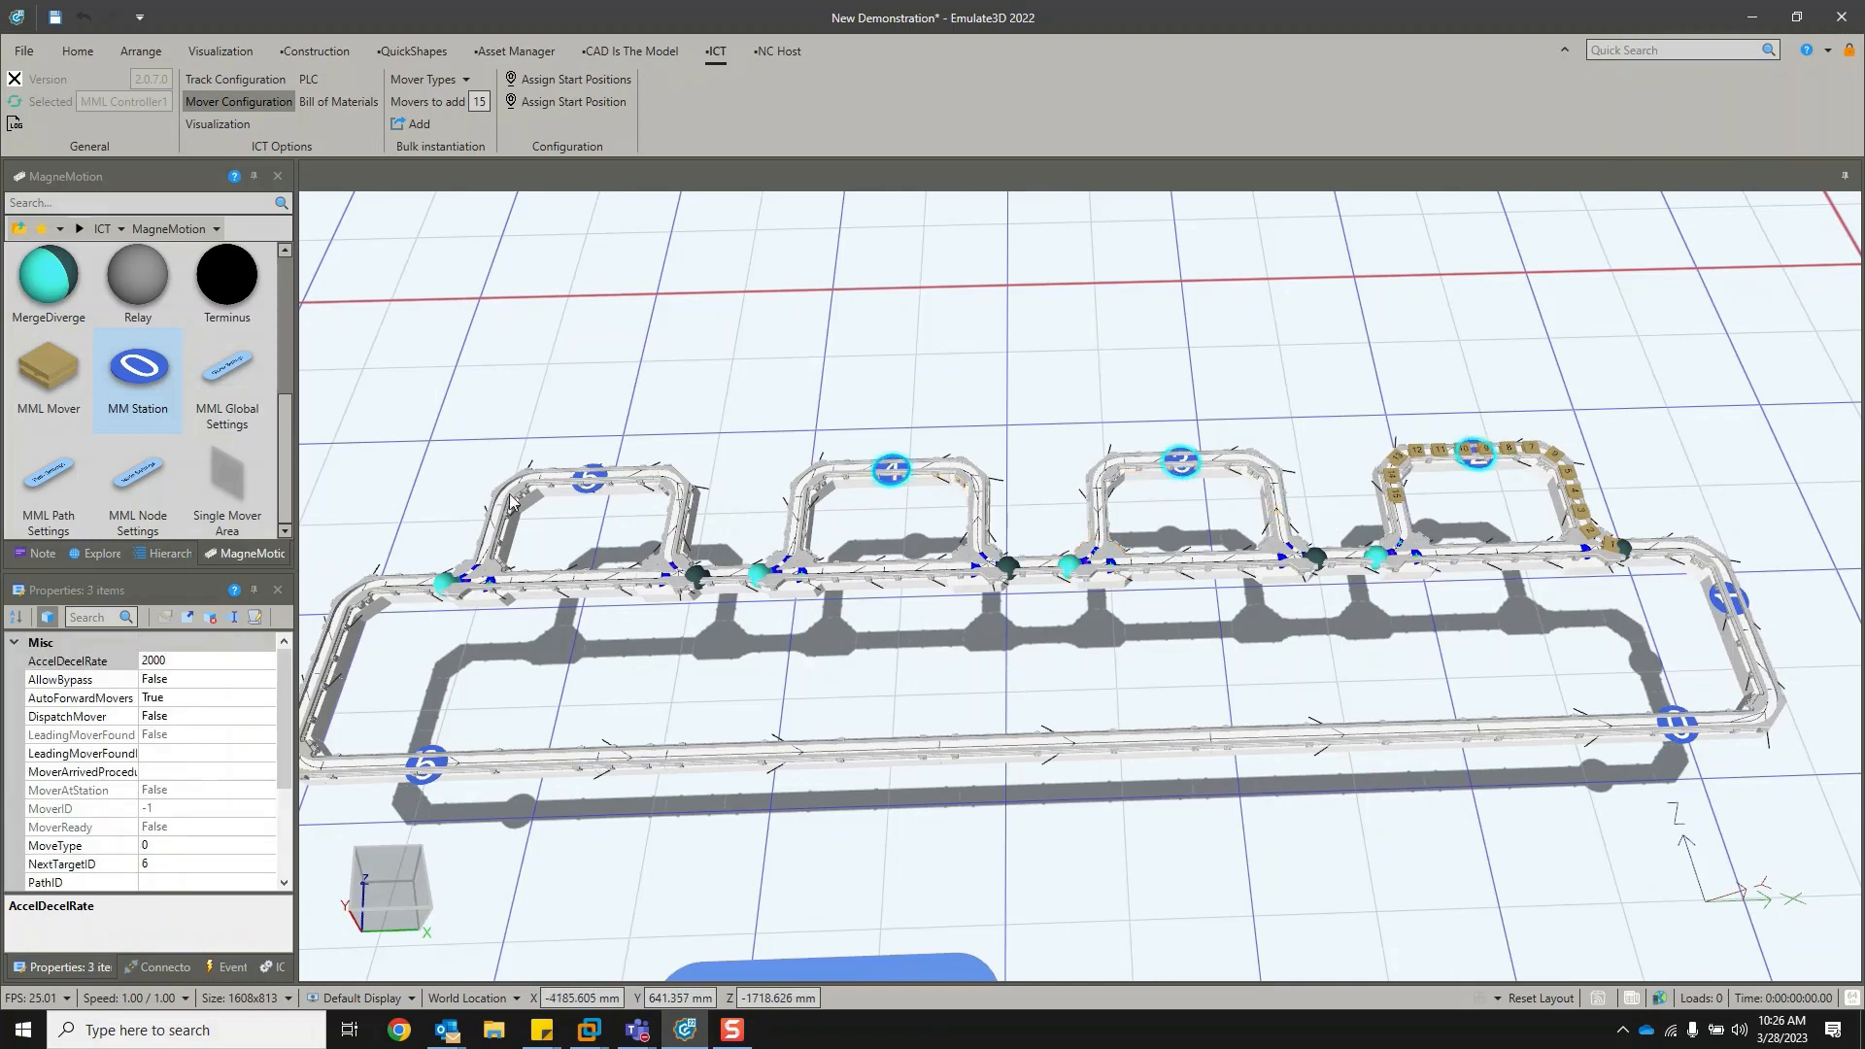
pyautogui.keyDown('ctrl'); pyautogui.click(586, 494); pyautogui.keyUp('ctrl')
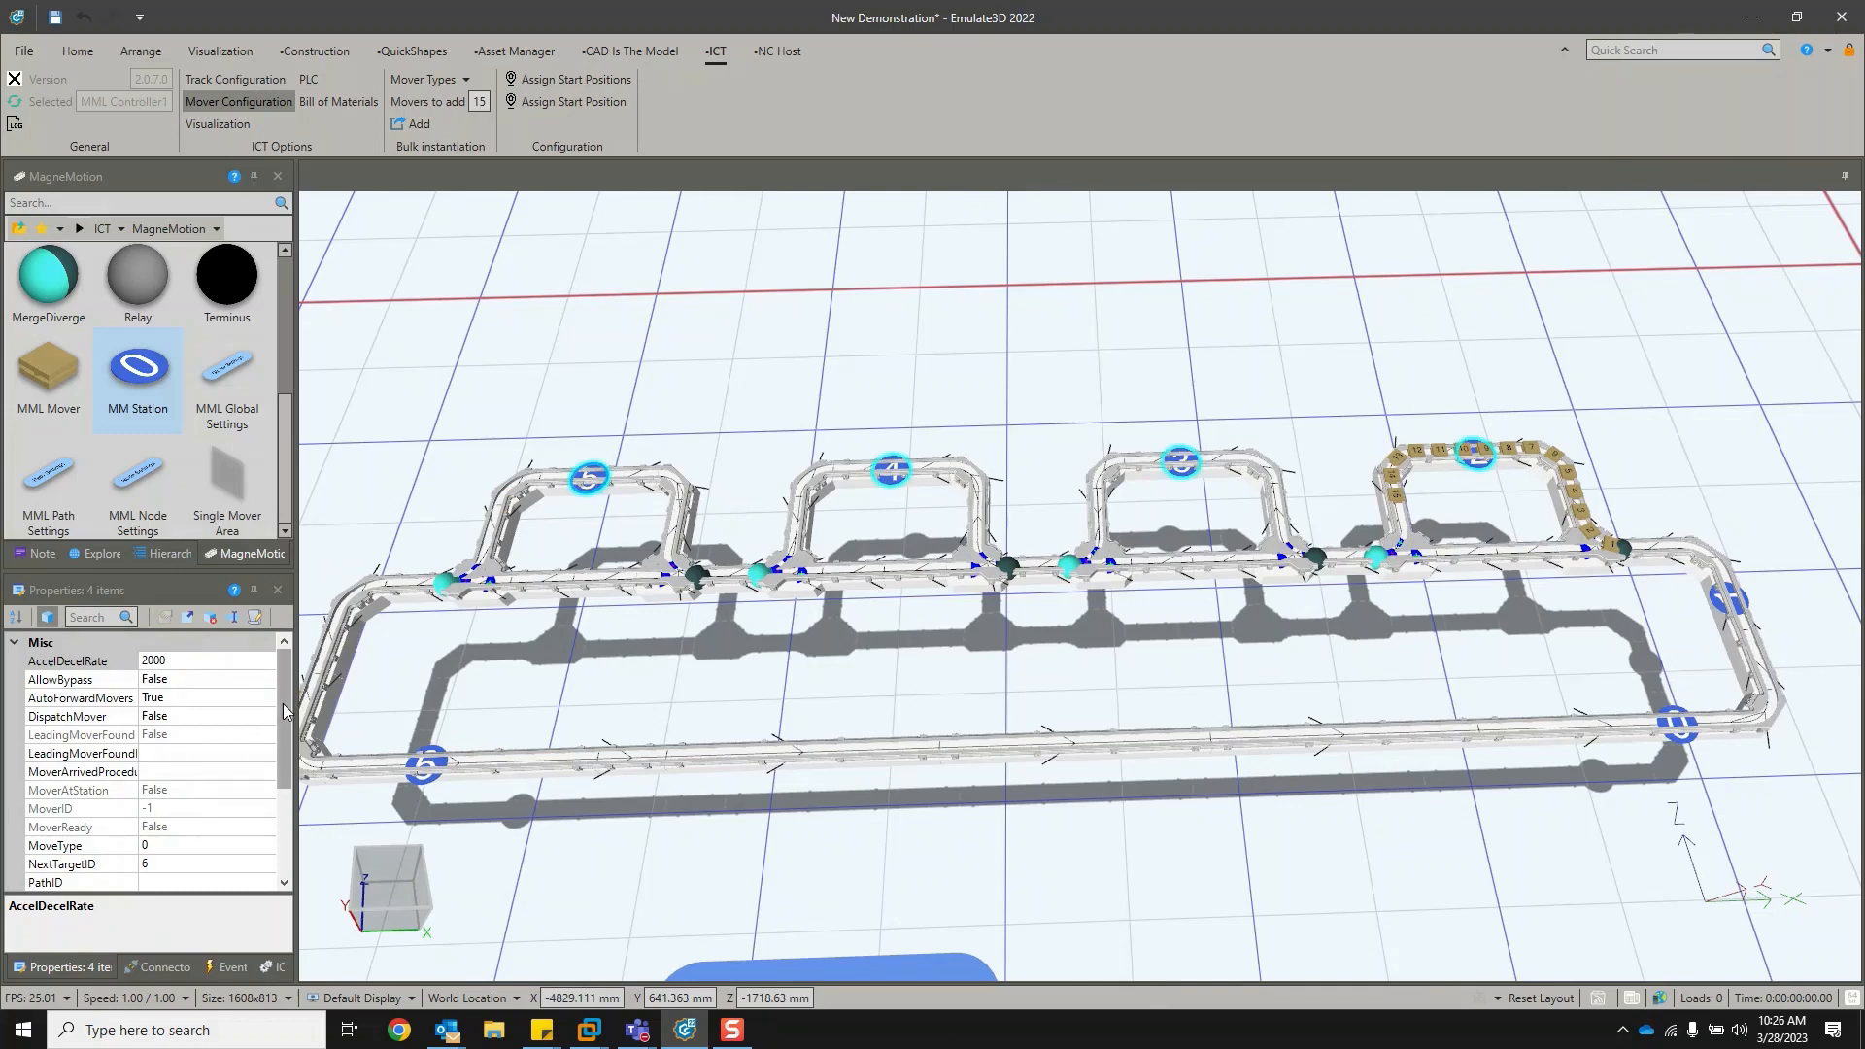
pyautogui.moveTo(283, 703); pyautogui.dragTo(294, 799)
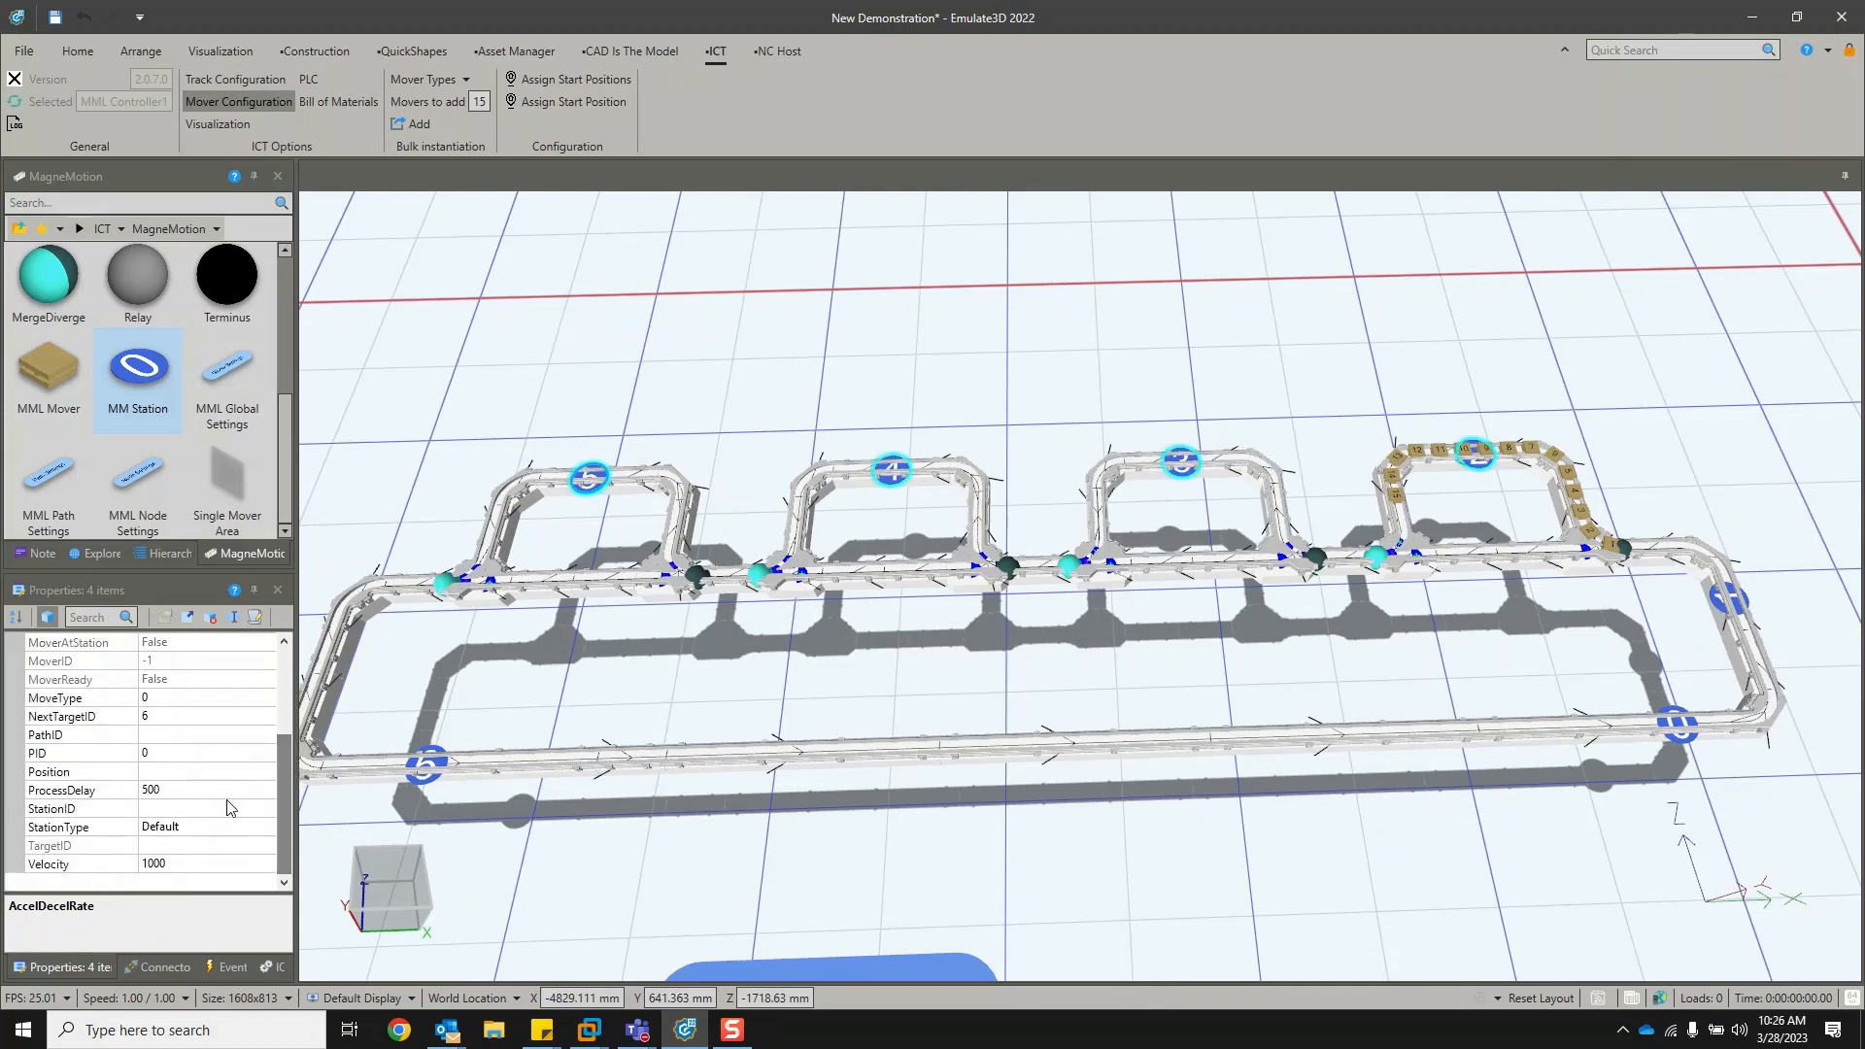
pyautogui.click(43, 789)
pyautogui.write('1000')
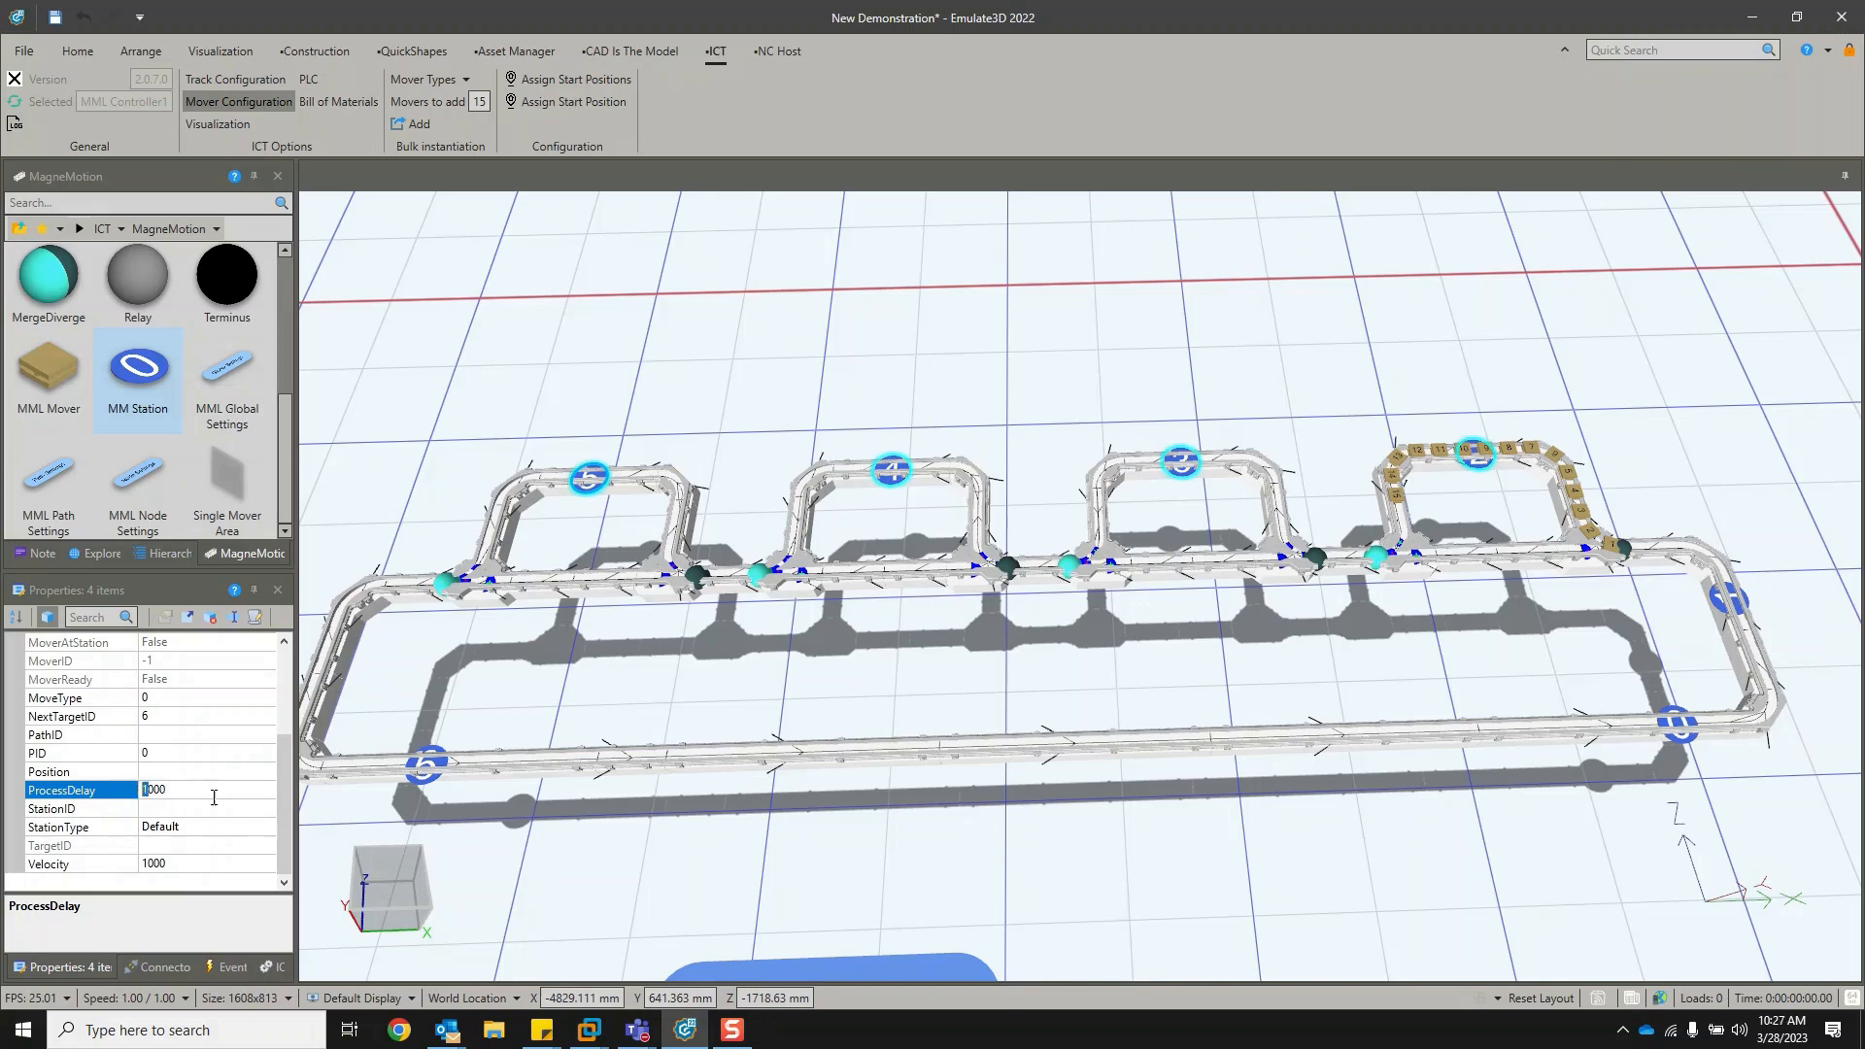
pyautogui.click(497, 855)
pyautogui.scroll(-2, 648, 808)
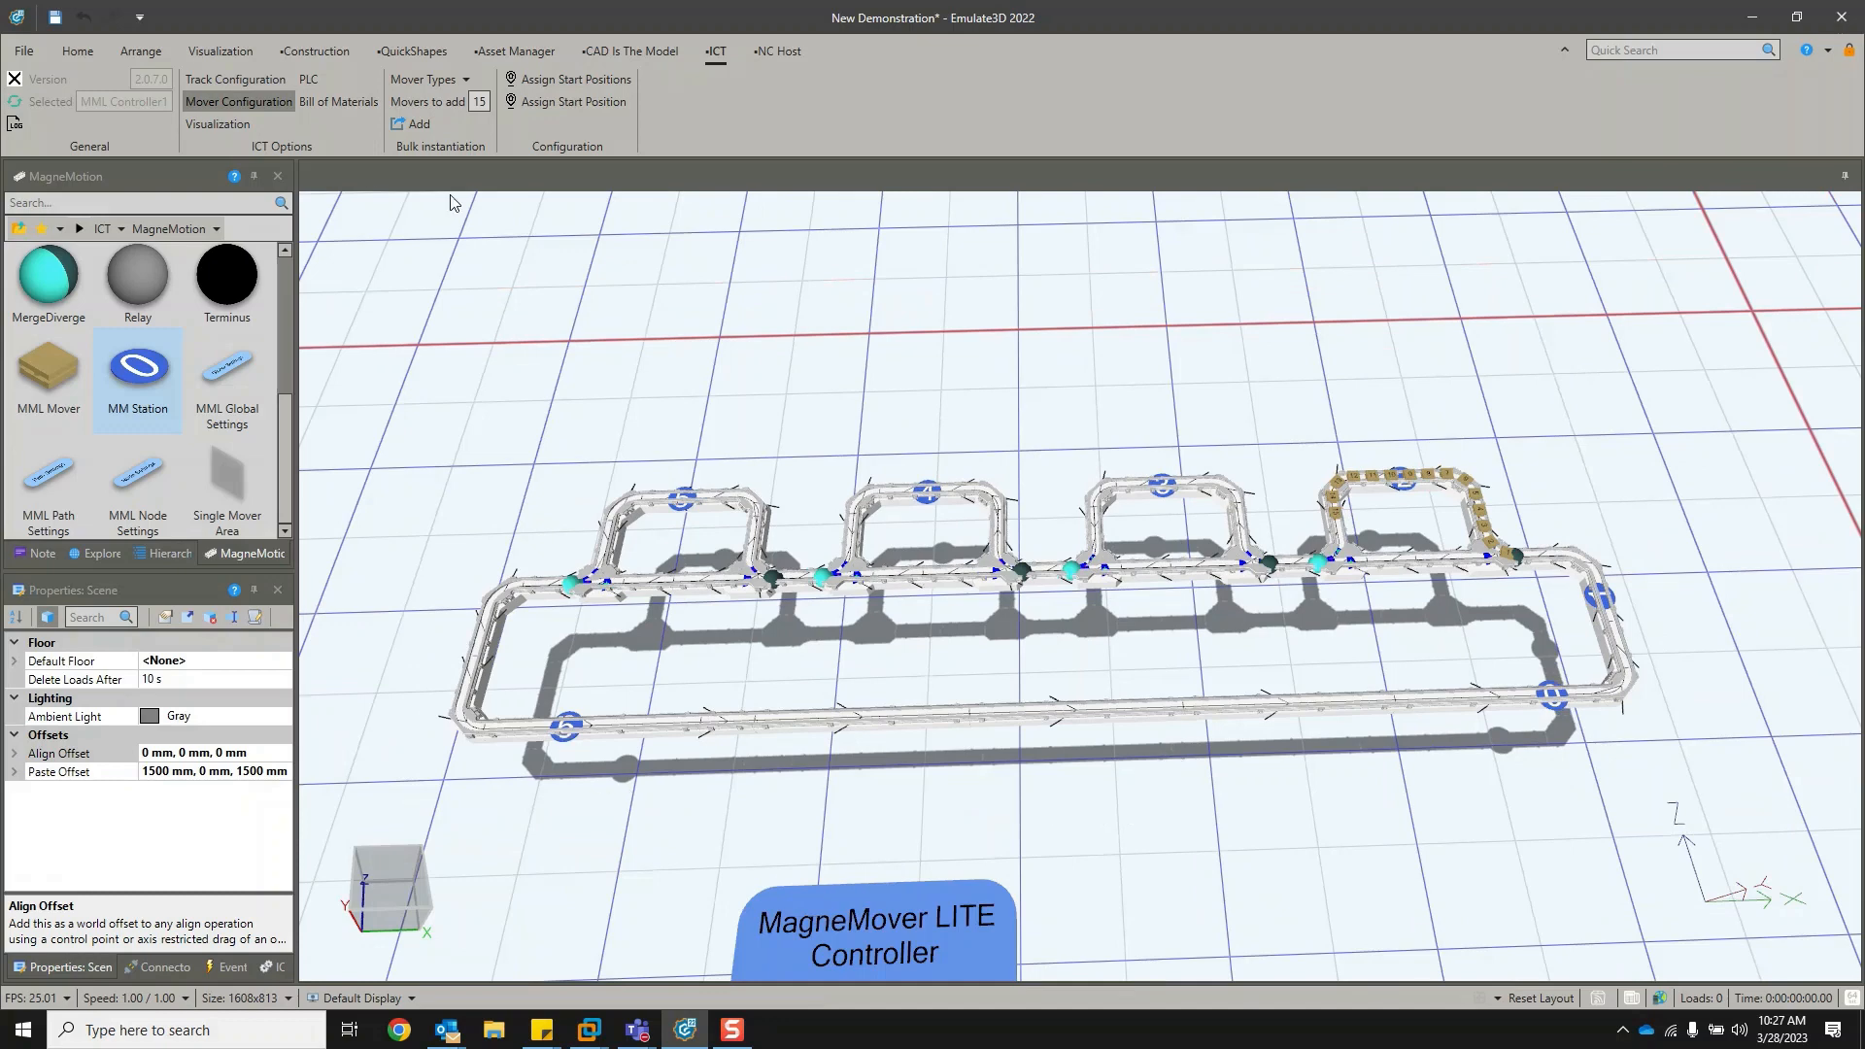
# Run the simulation and watch how the MagneMover LITE movers are distributed among the siding stations and circulate around the loop.
pyautogui.click(78, 50)
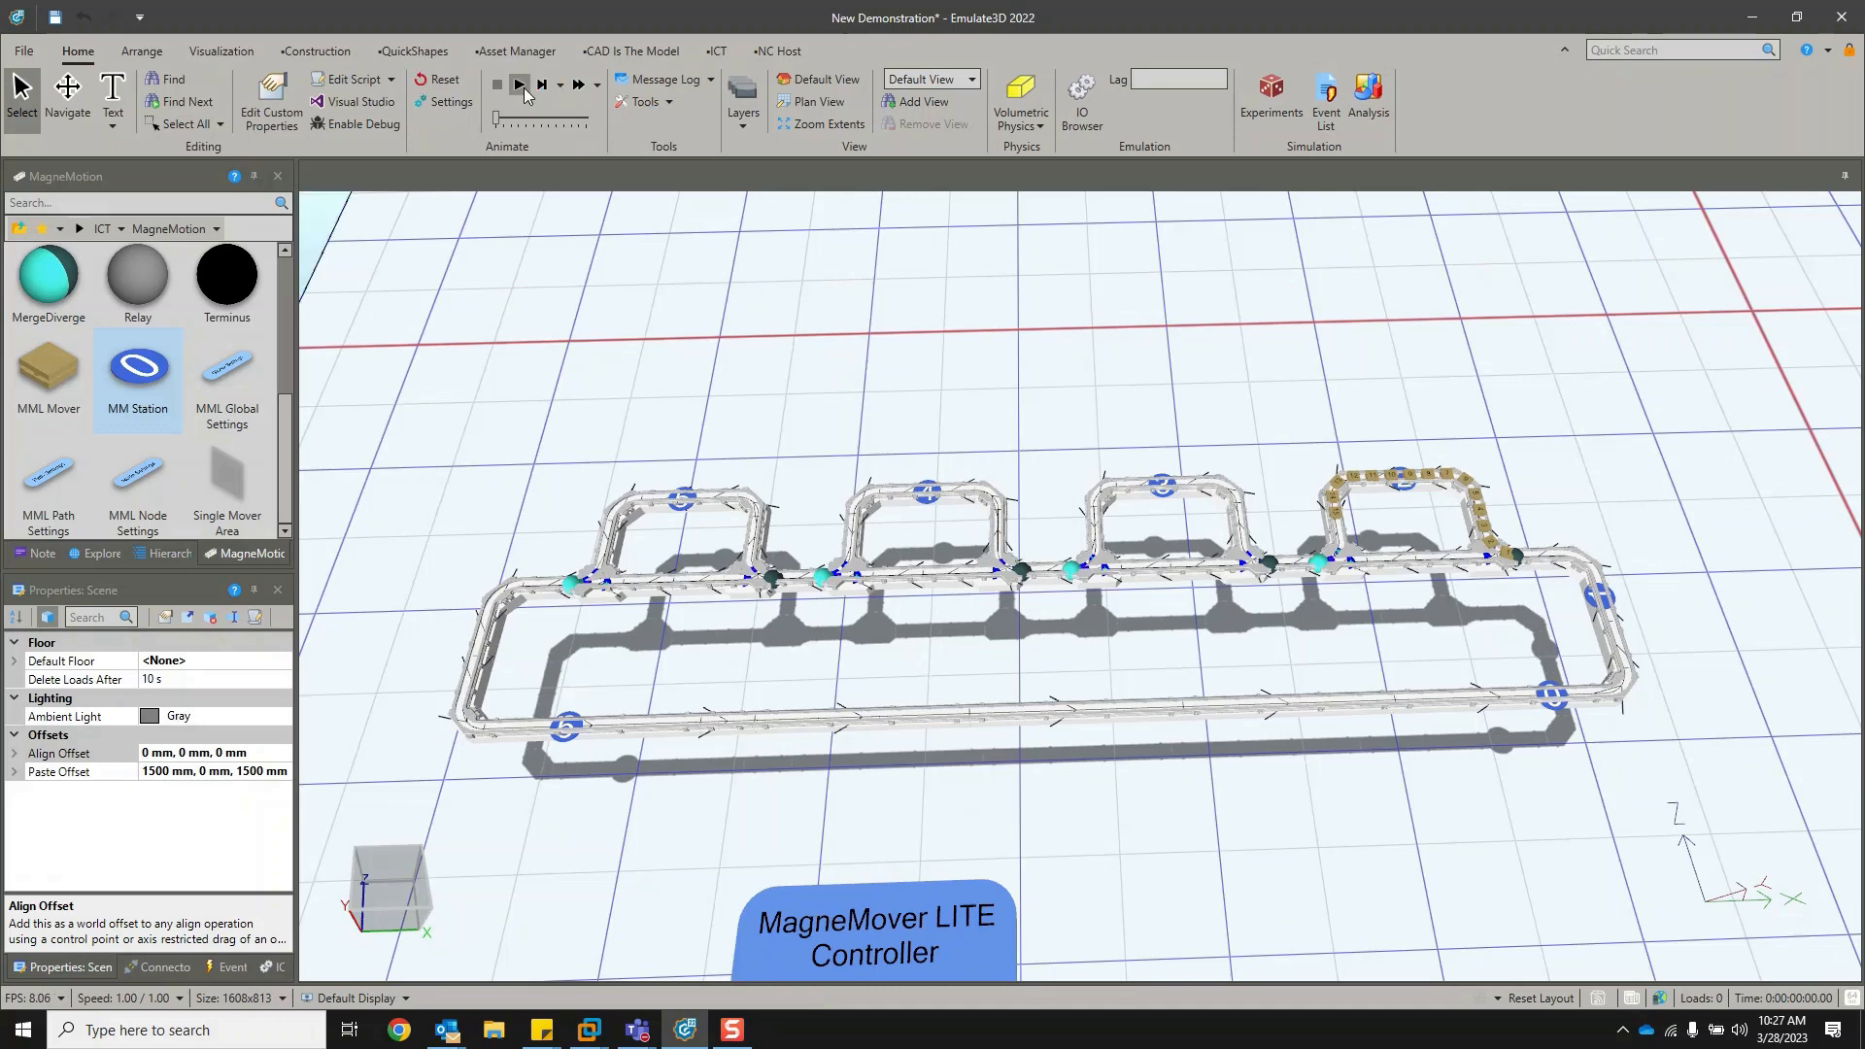
pyautogui.click(522, 86)
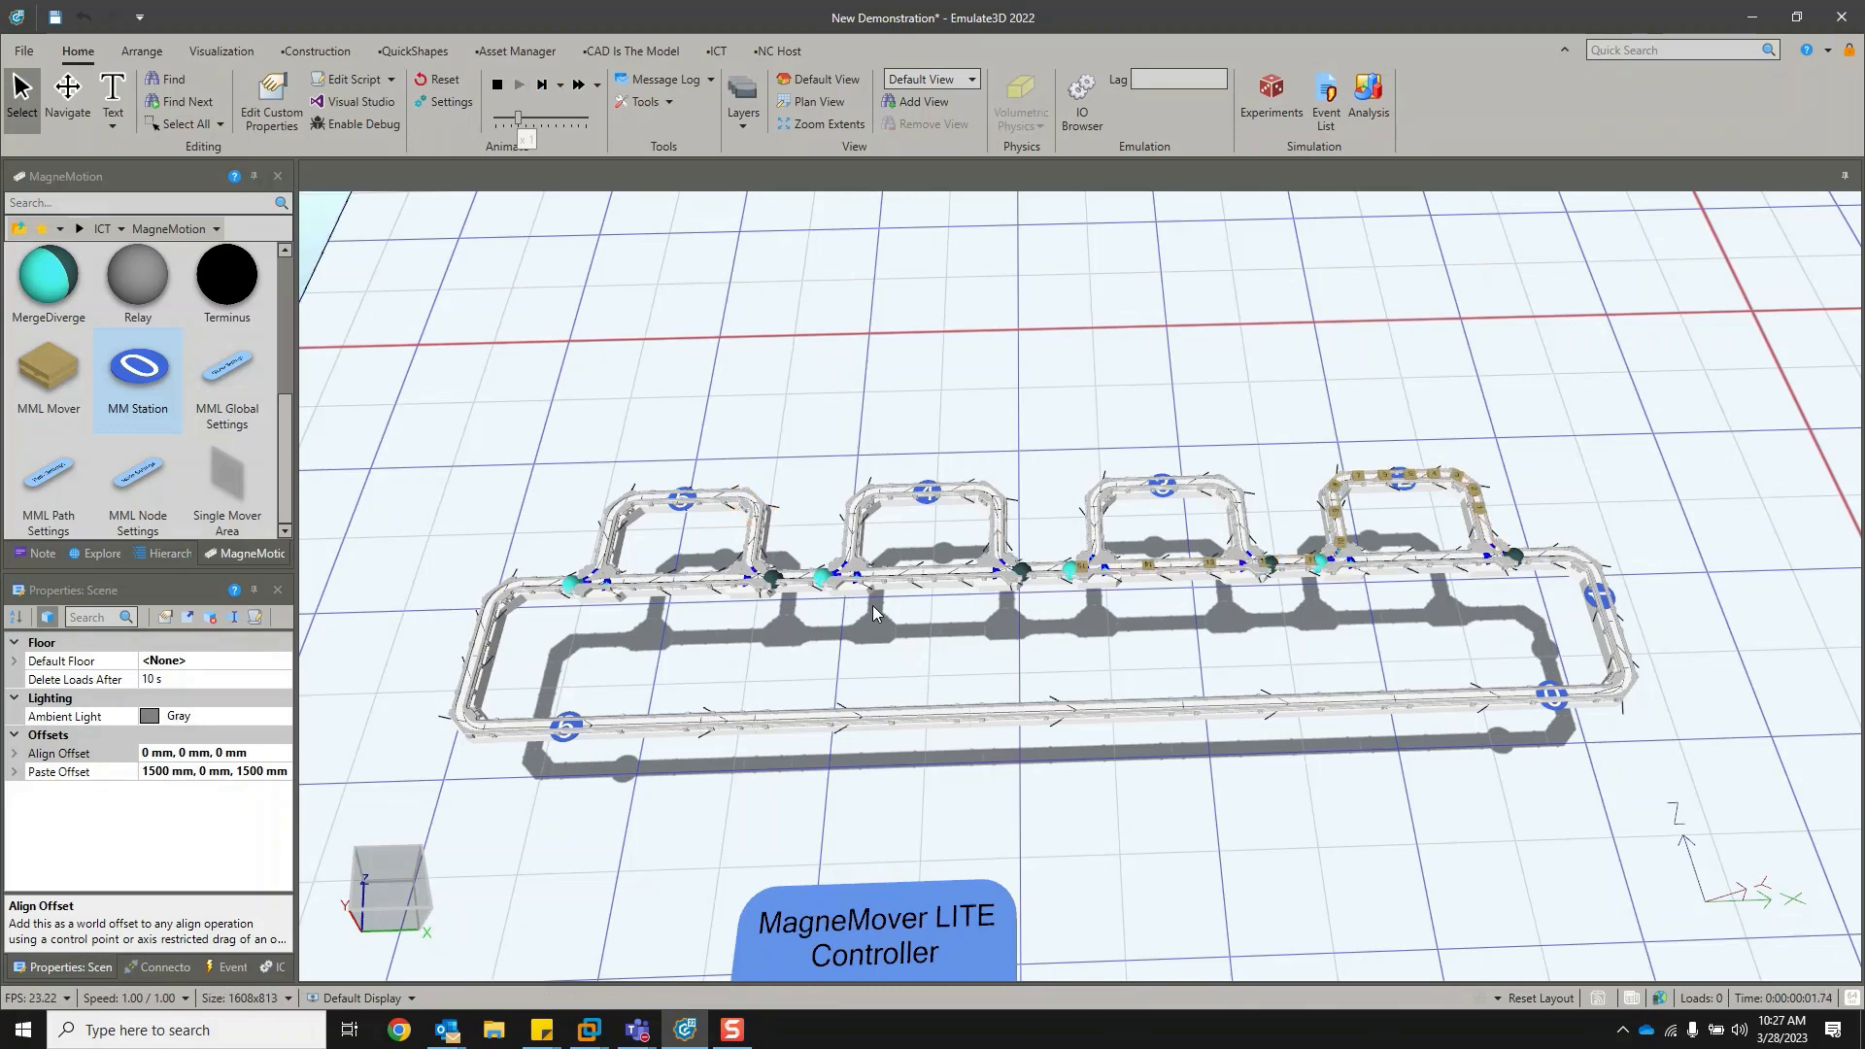
pyautogui.scroll(-3, 966, 664)
pyautogui.moveTo(1331, 707); pyautogui.dragTo(1013, 700)
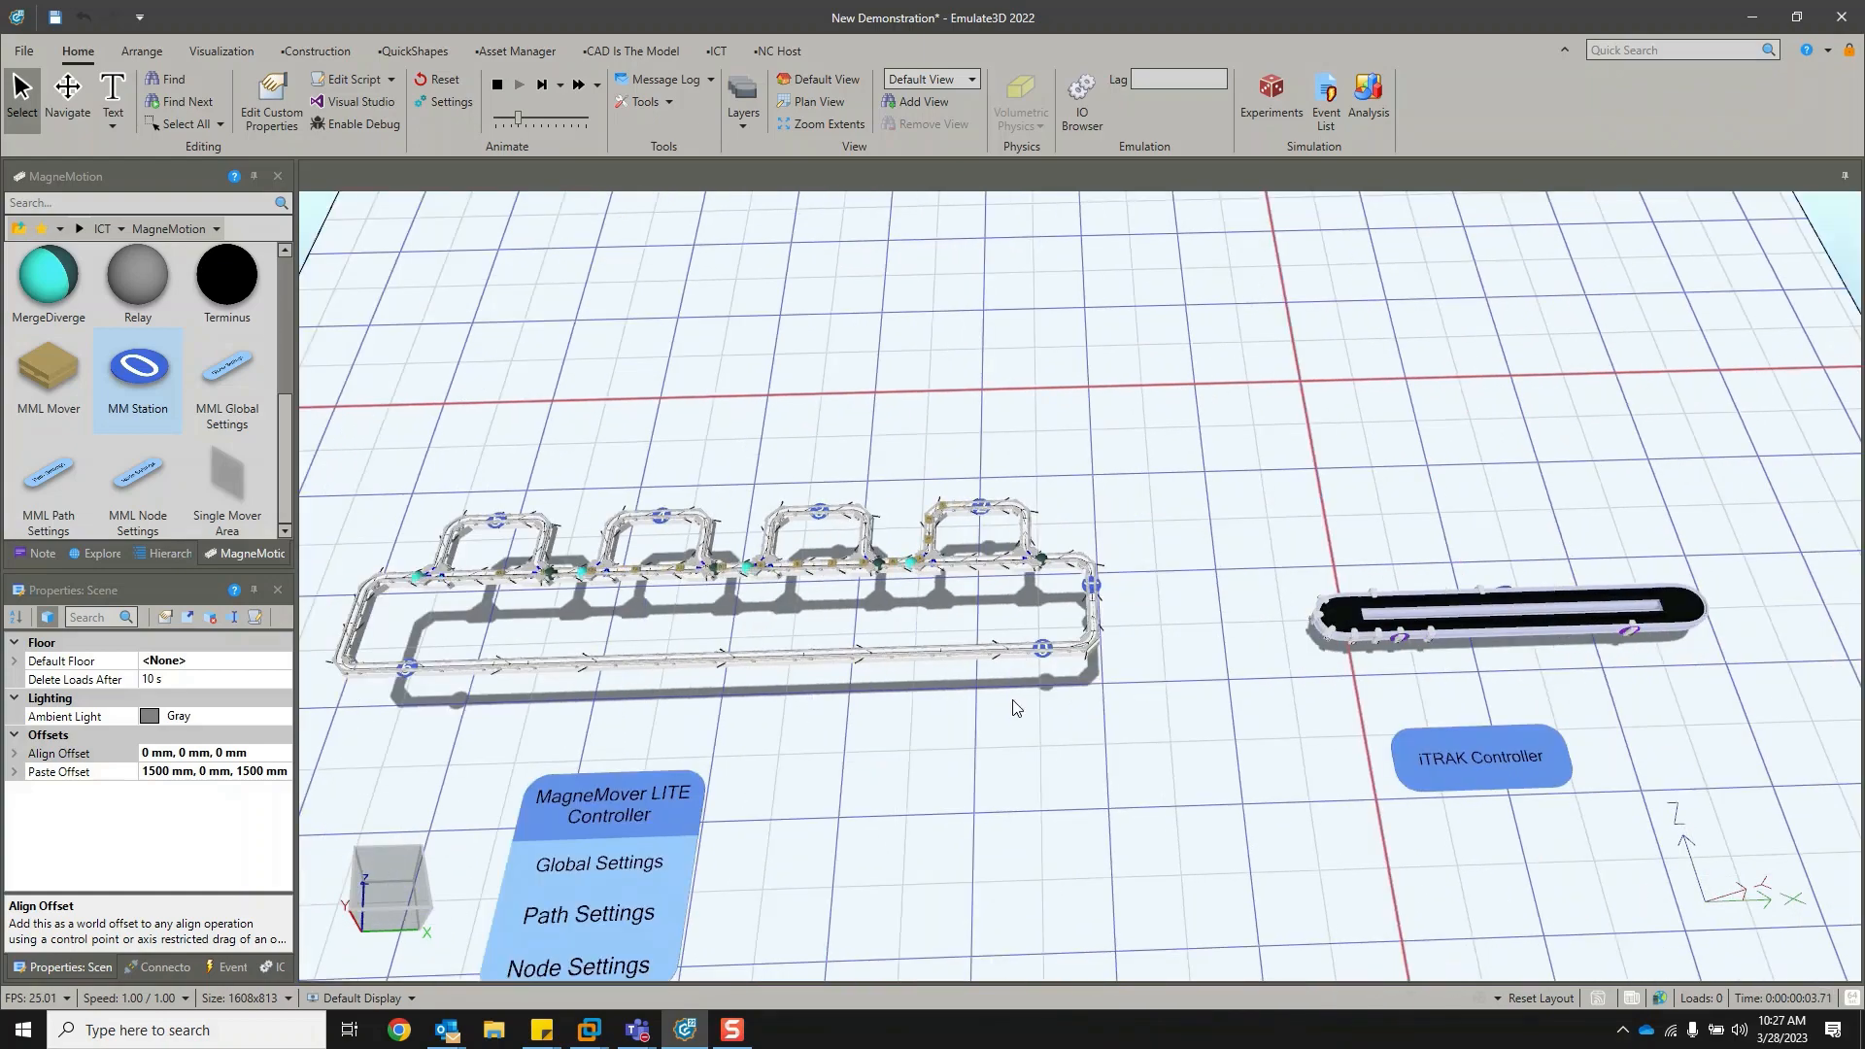
pyautogui.scroll(5, 1014, 707)
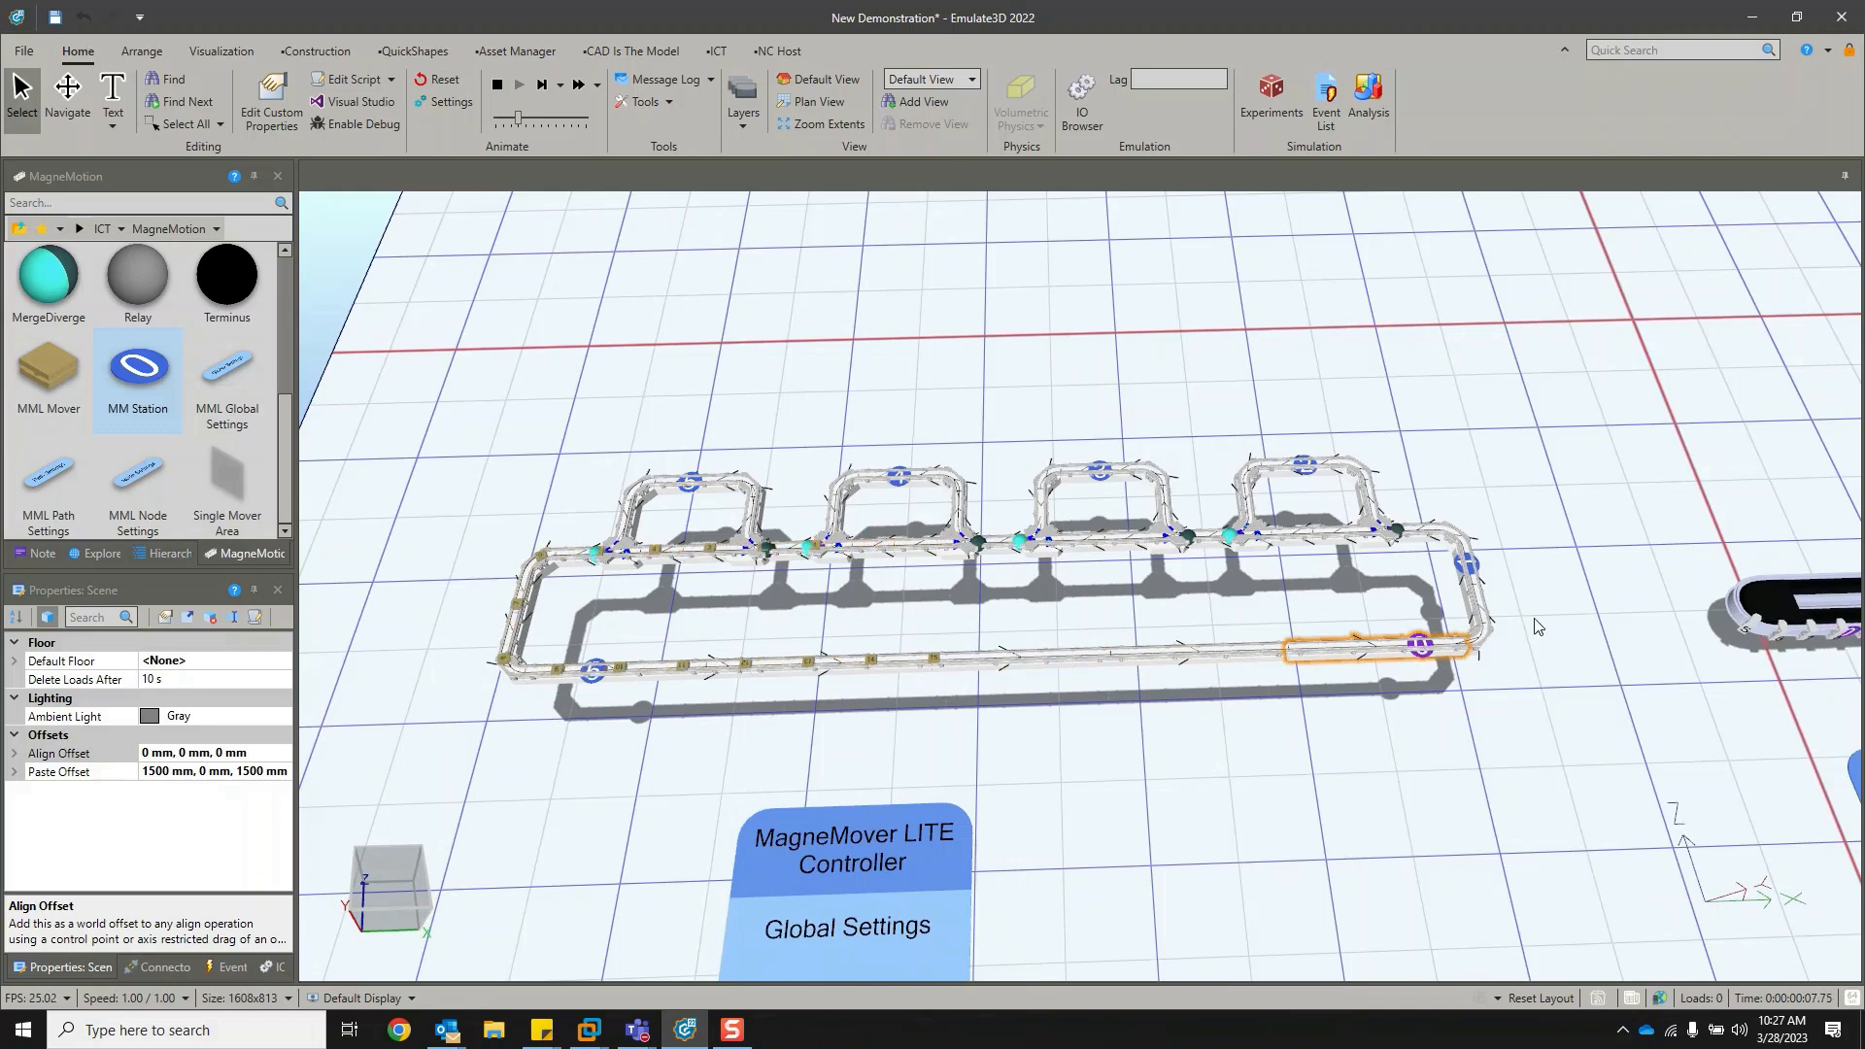
pyautogui.scroll(2, 1358, 711)
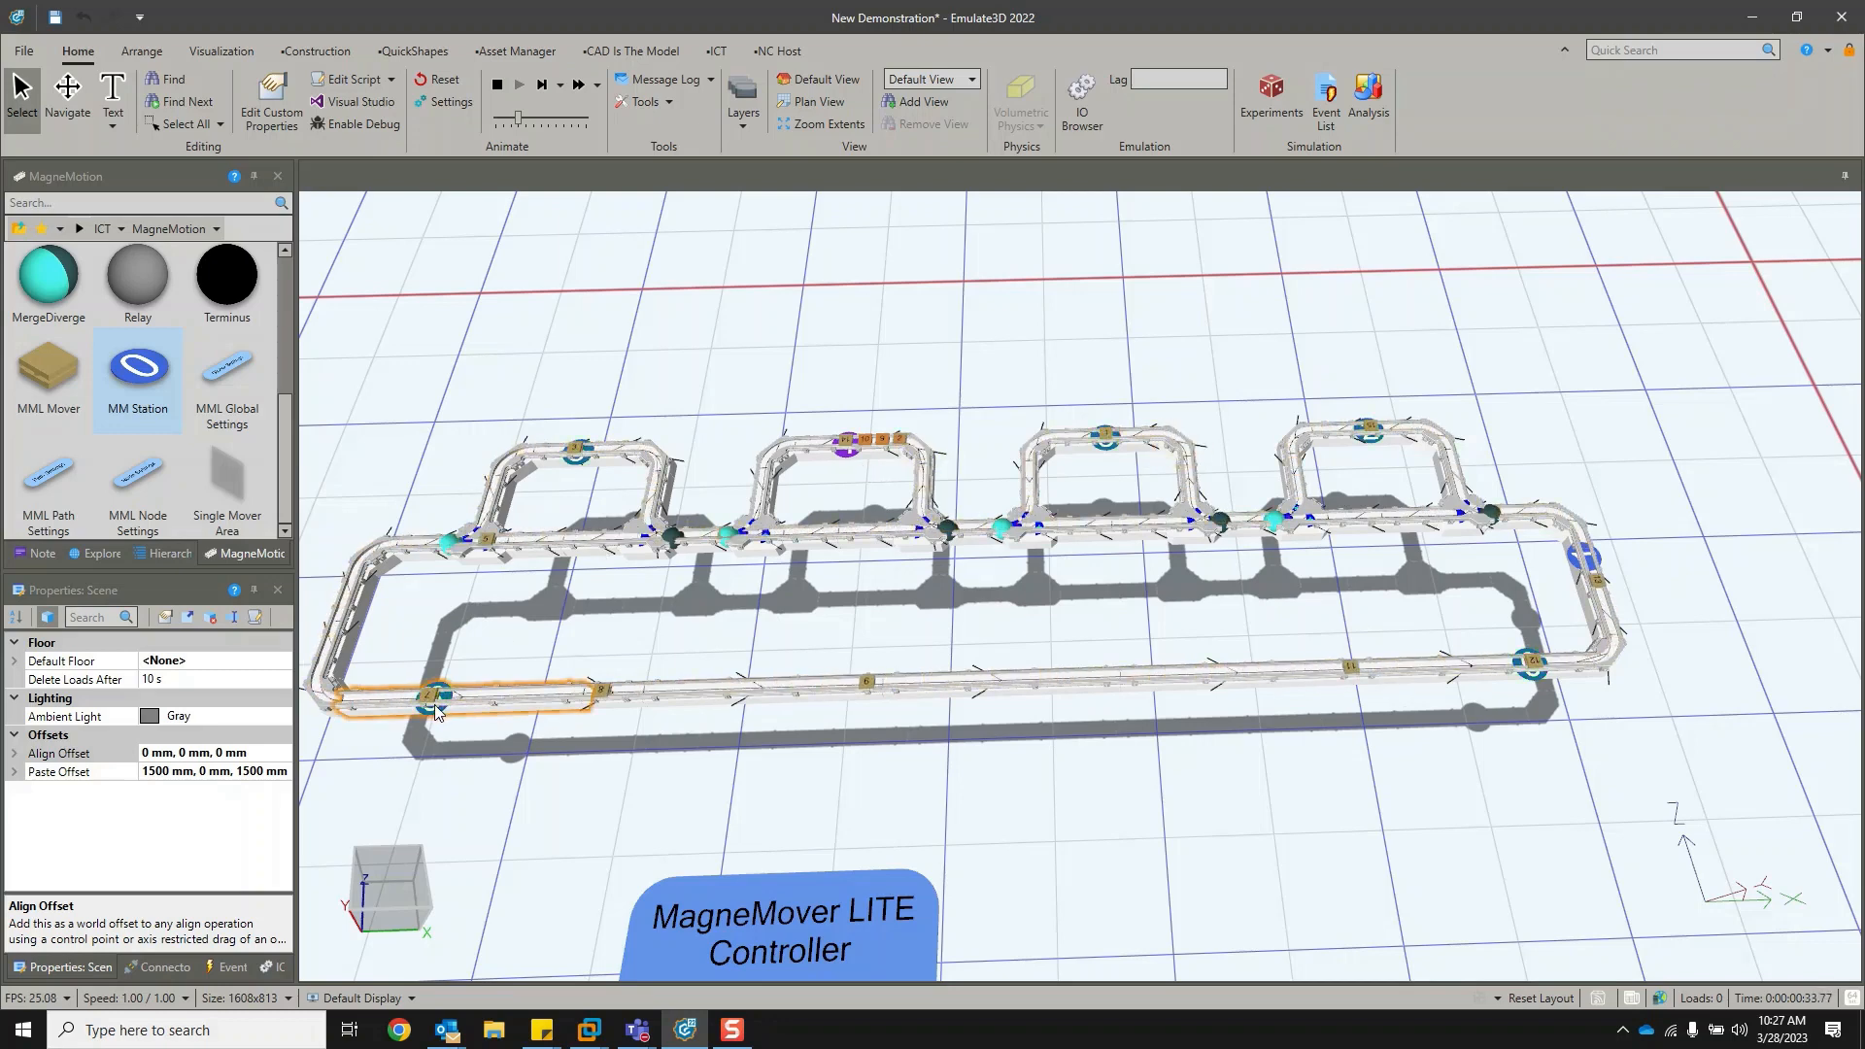
# Reset the simulation and bring the iTRAK track and its controller into view.
pyautogui.click(454, 82)
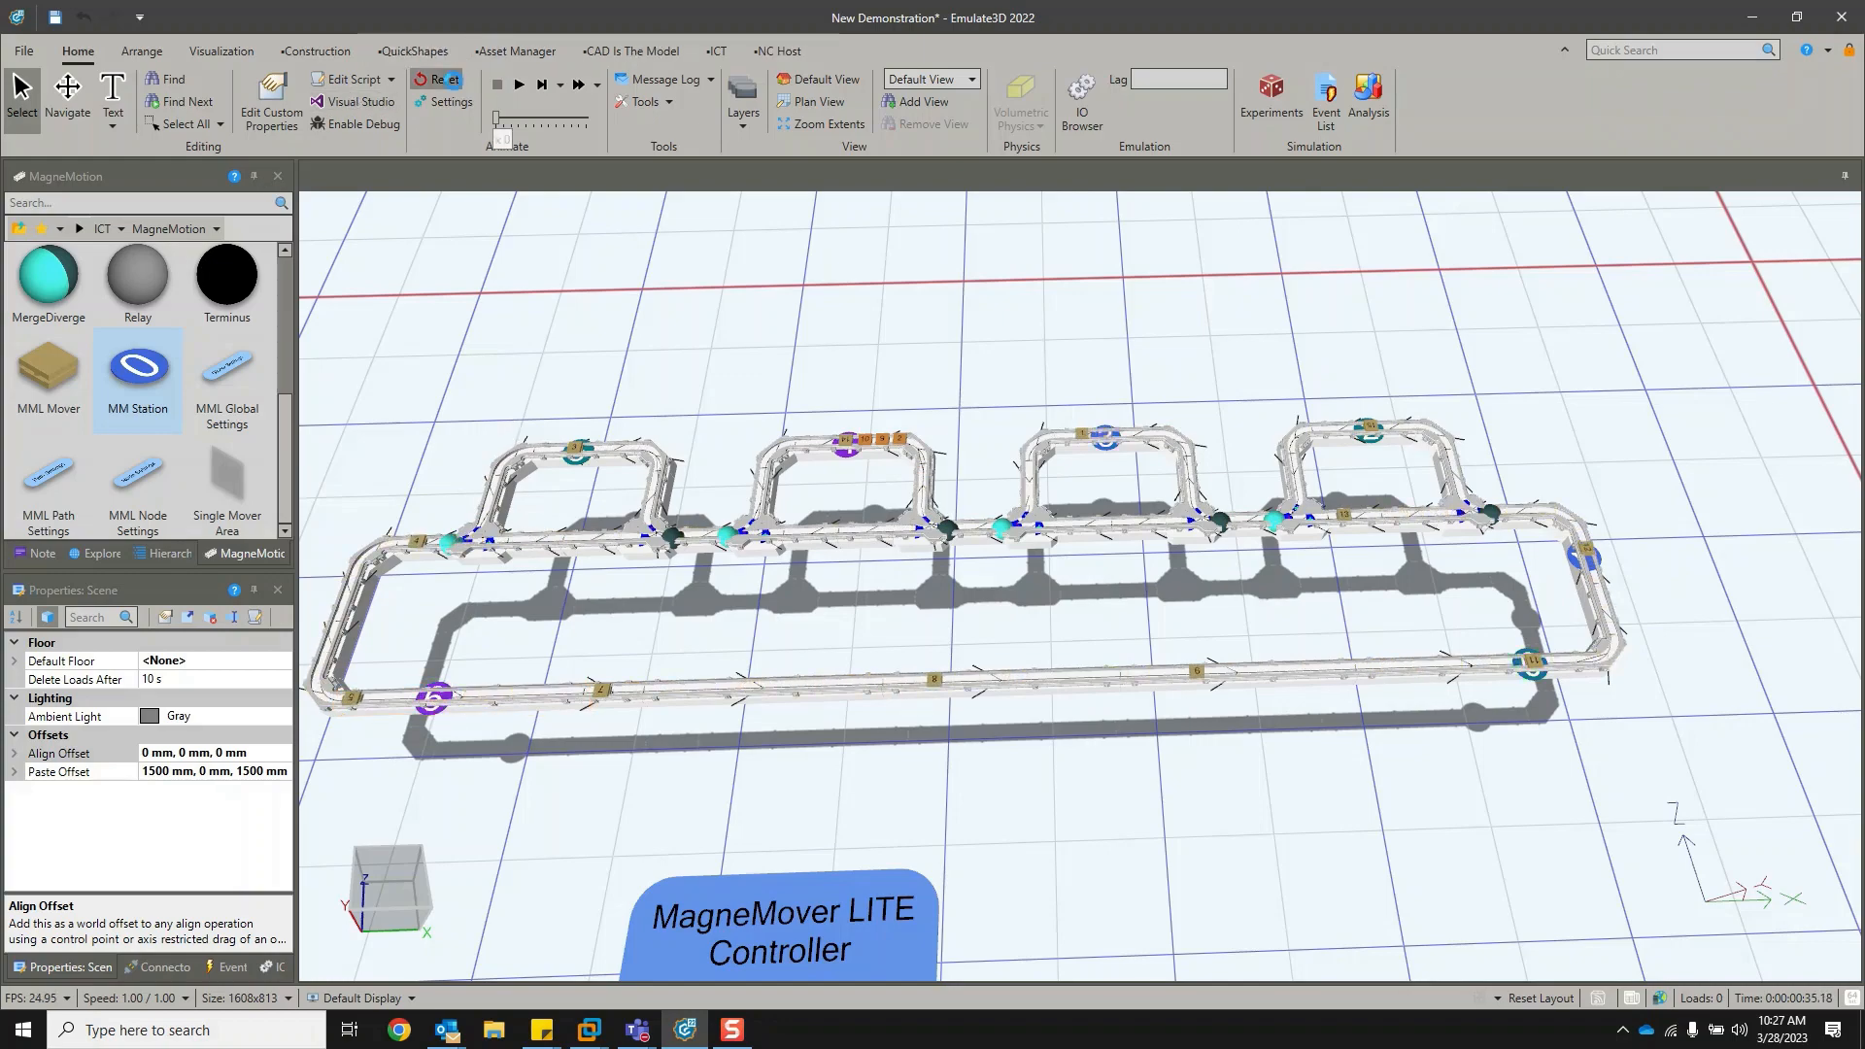
pyautogui.moveTo(1241, 749); pyautogui.dragTo(878, 726)
pyautogui.scroll(5, 1263, 698)
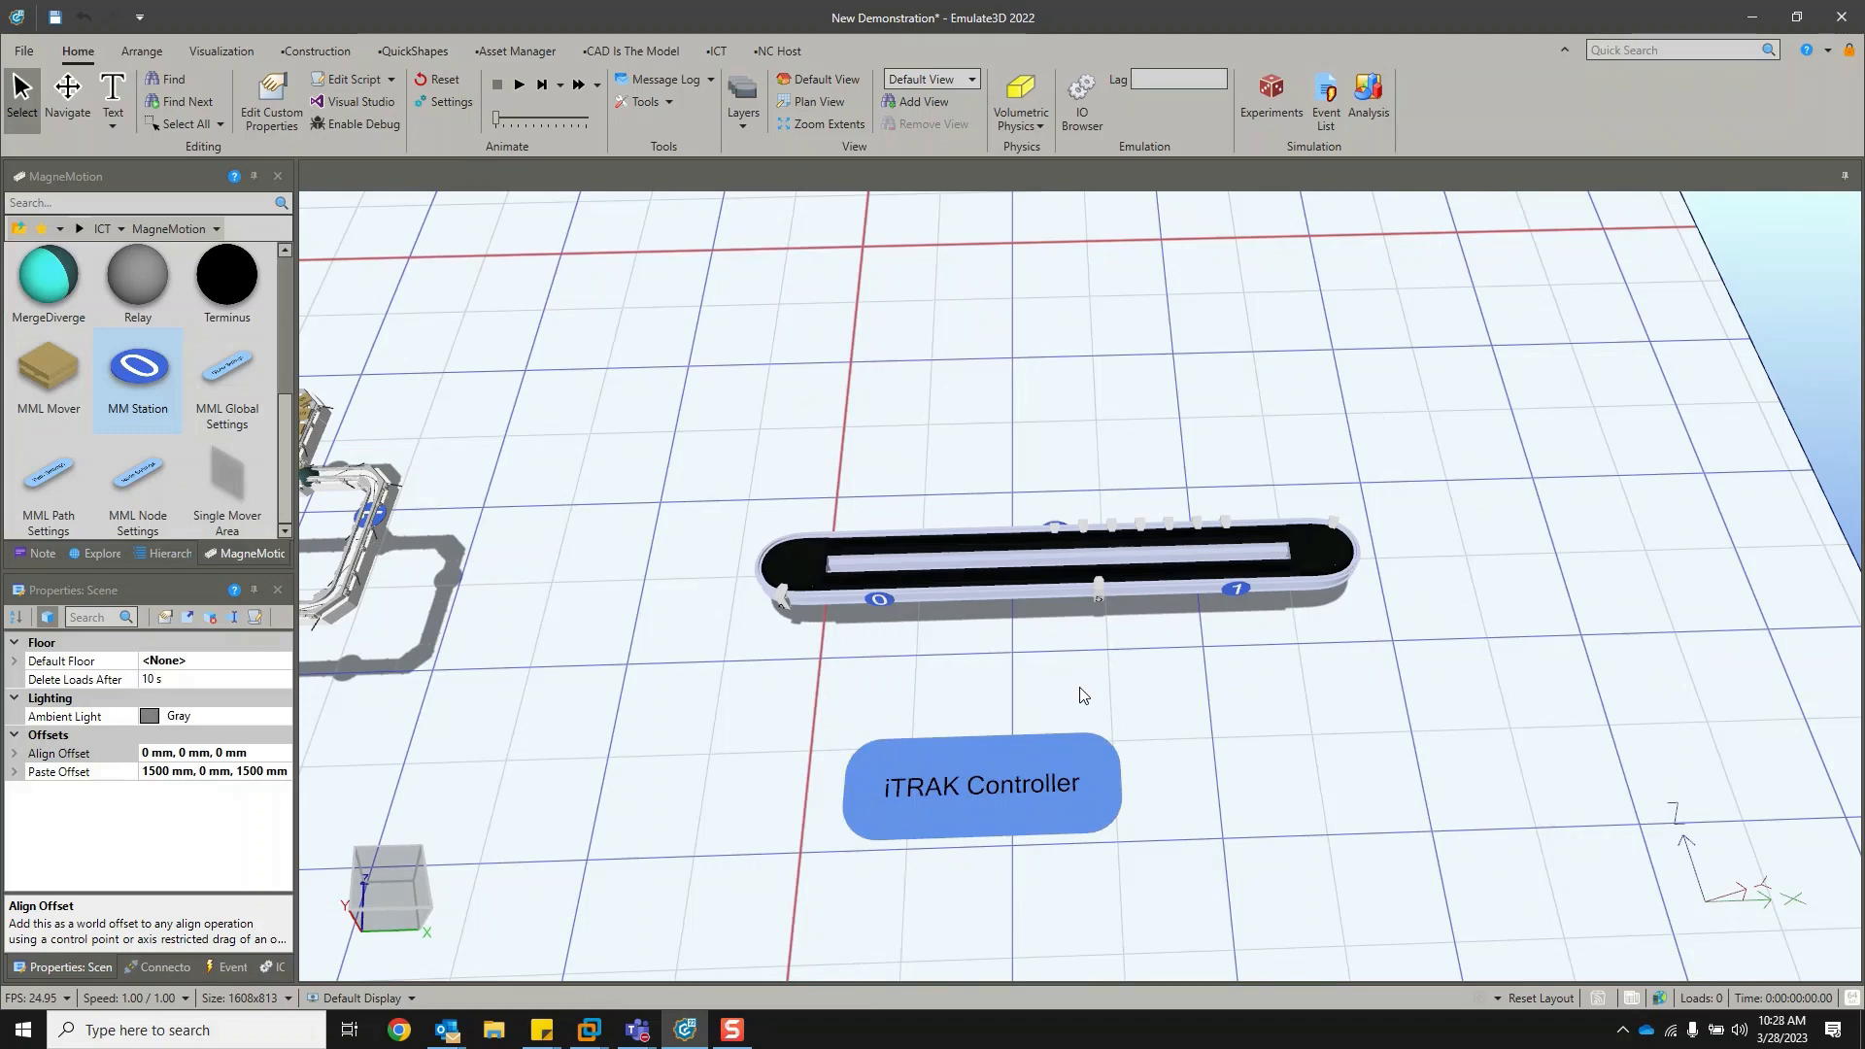
# Turn off desktop simulation for the iTRAK Controller by setting DesktopSimulation to False.
pyautogui.moveTo(1081, 688); pyautogui.dragTo(1144, 613, button='right')
pyautogui.scroll(-2, 1145, 622)
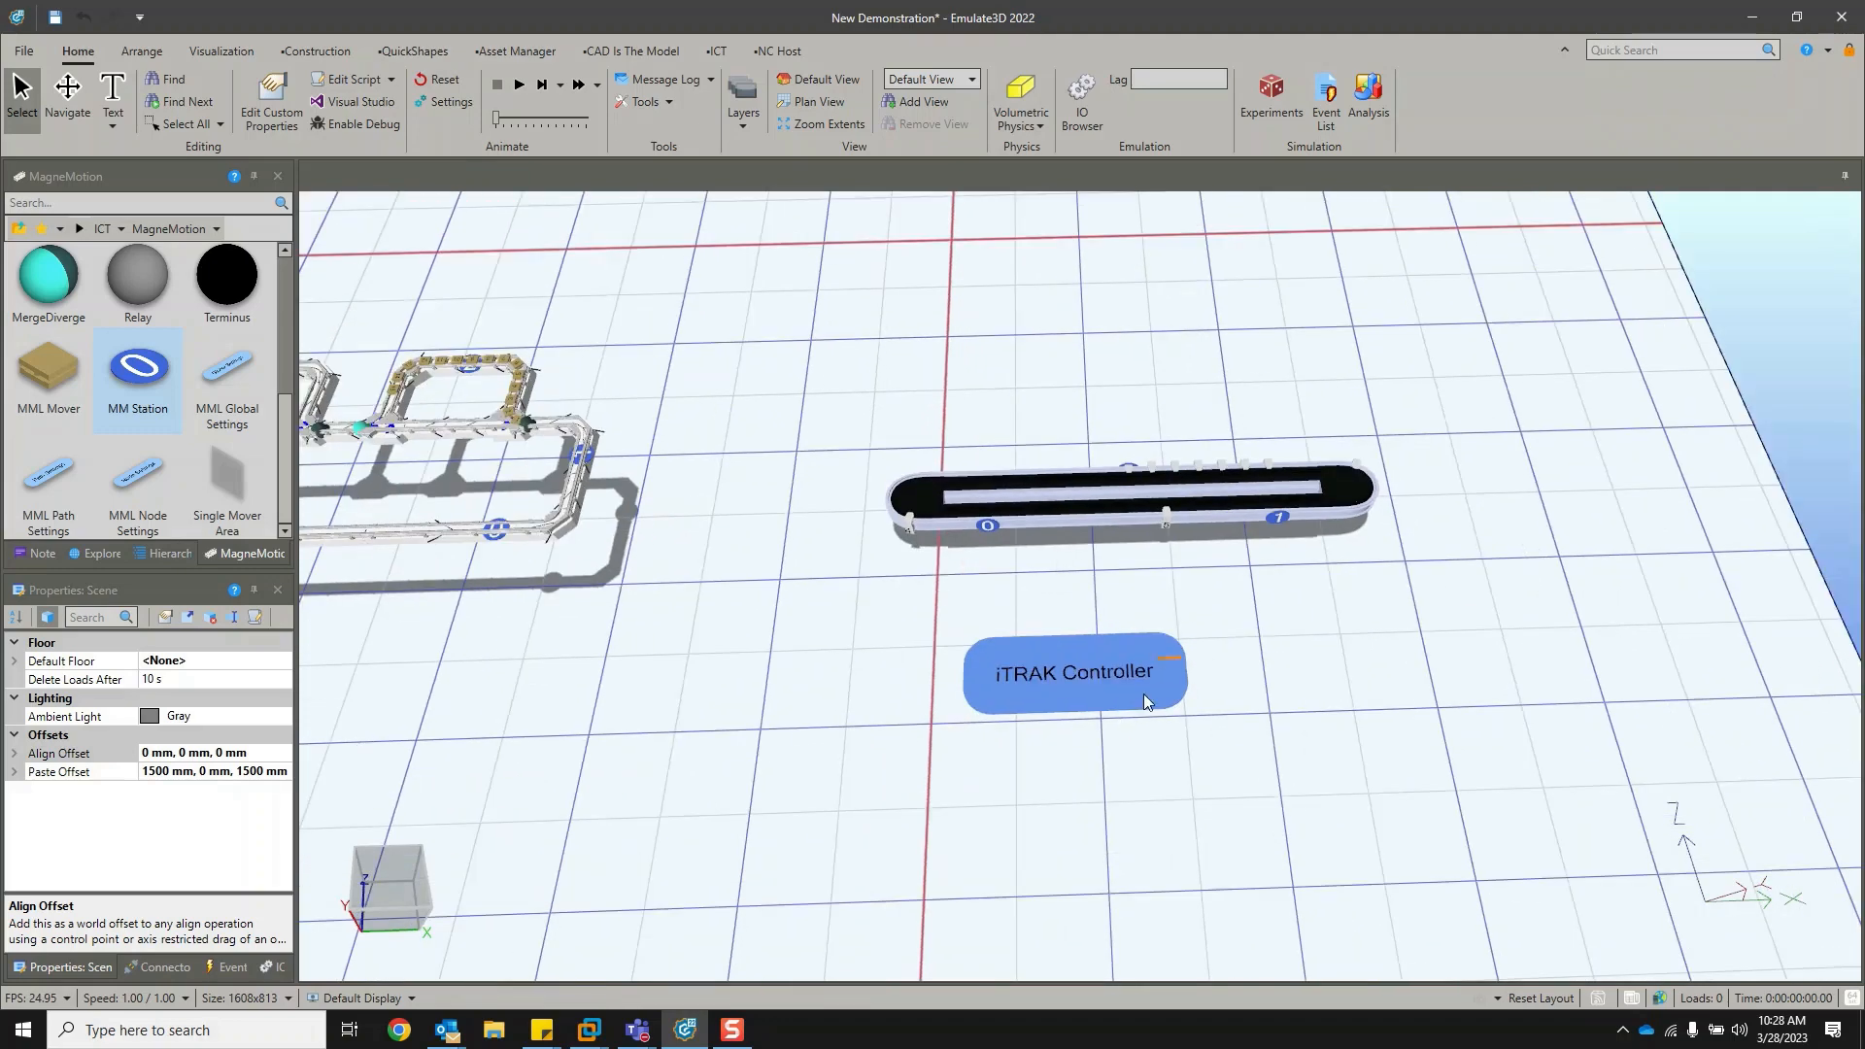
pyautogui.click(1100, 692)
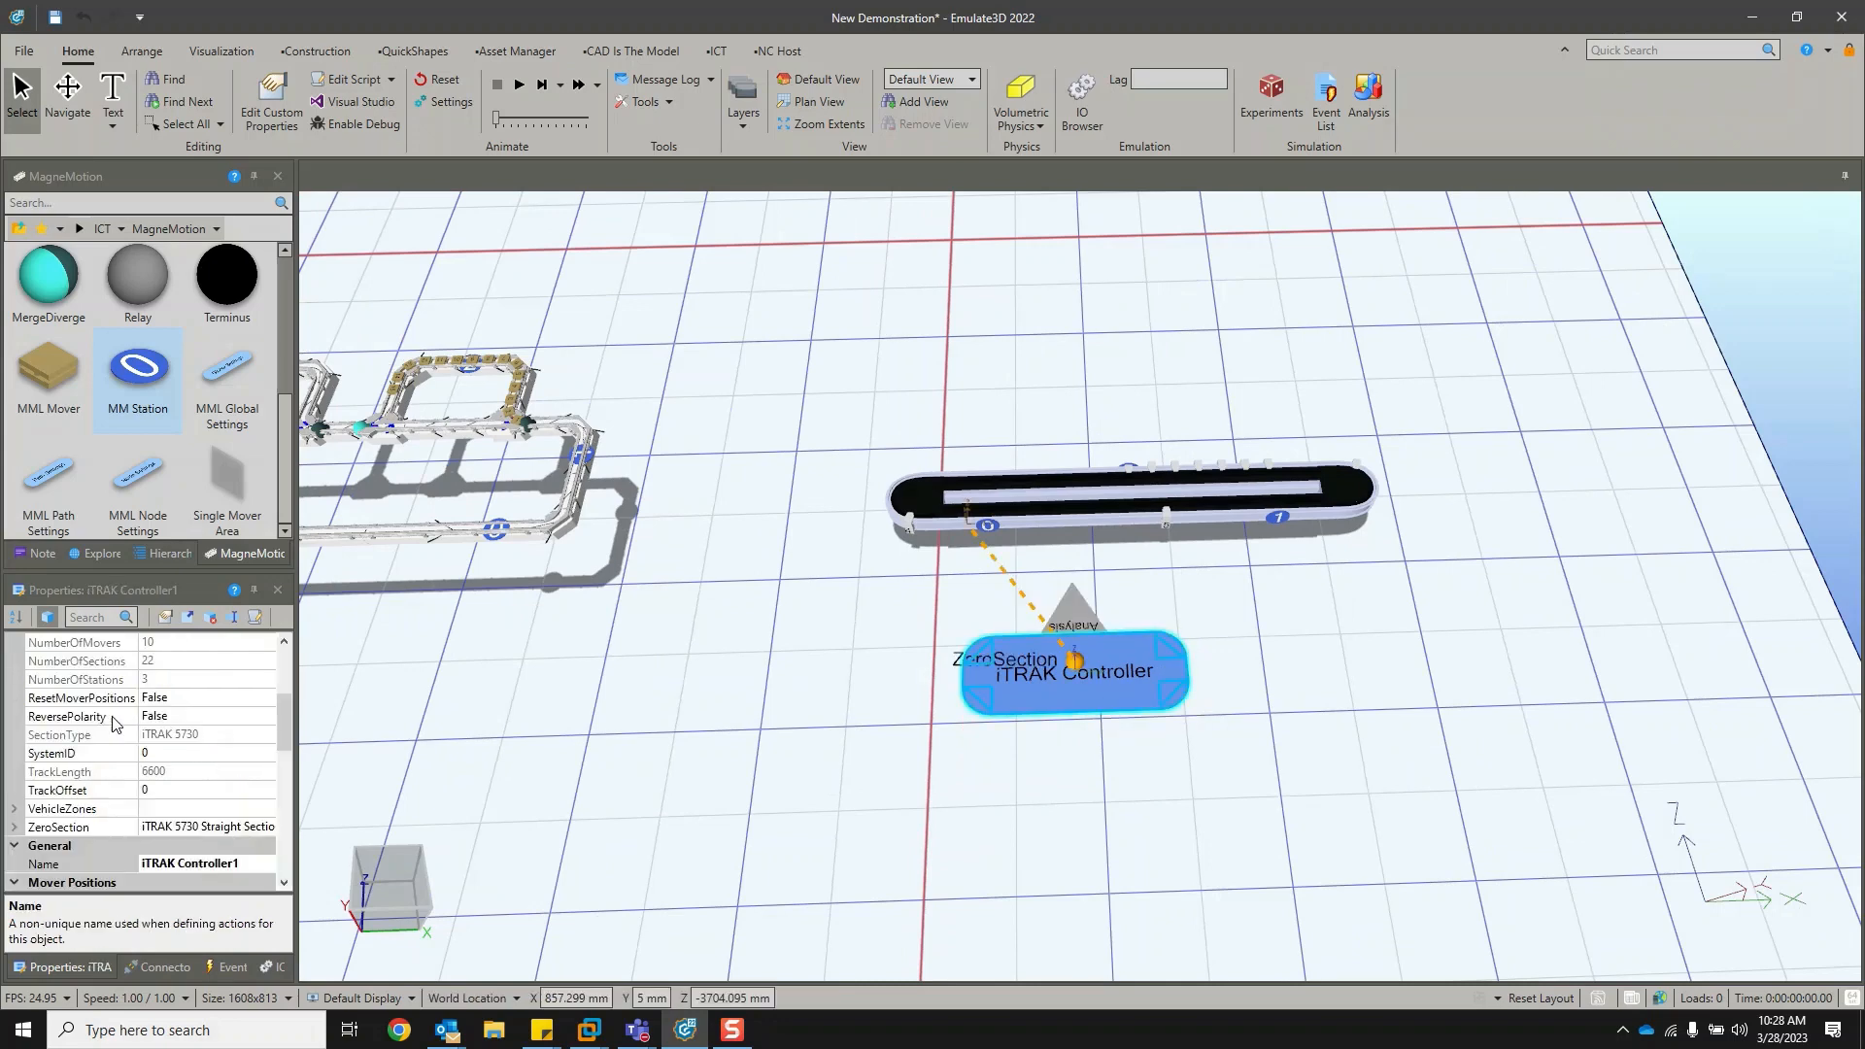
pyautogui.moveTo(285, 727); pyautogui.dragTo(299, 647)
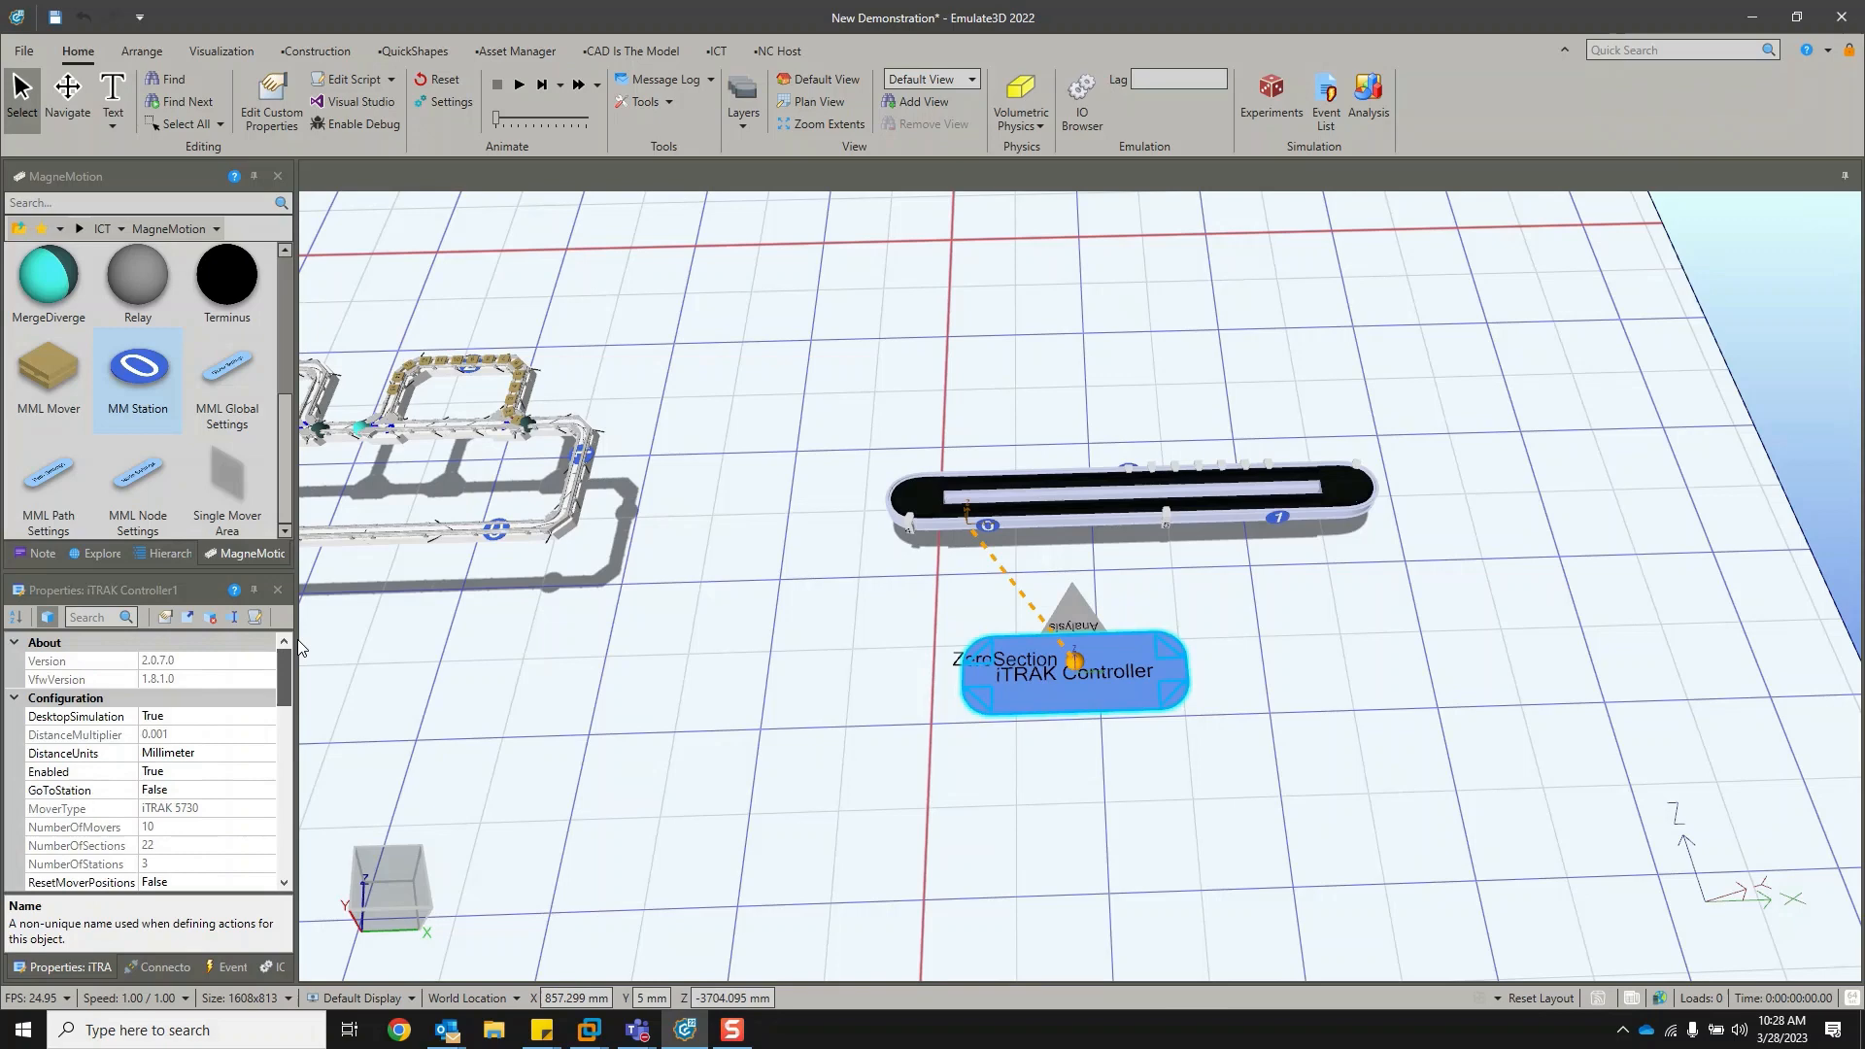
pyautogui.click(260, 721)
pyautogui.click(266, 717)
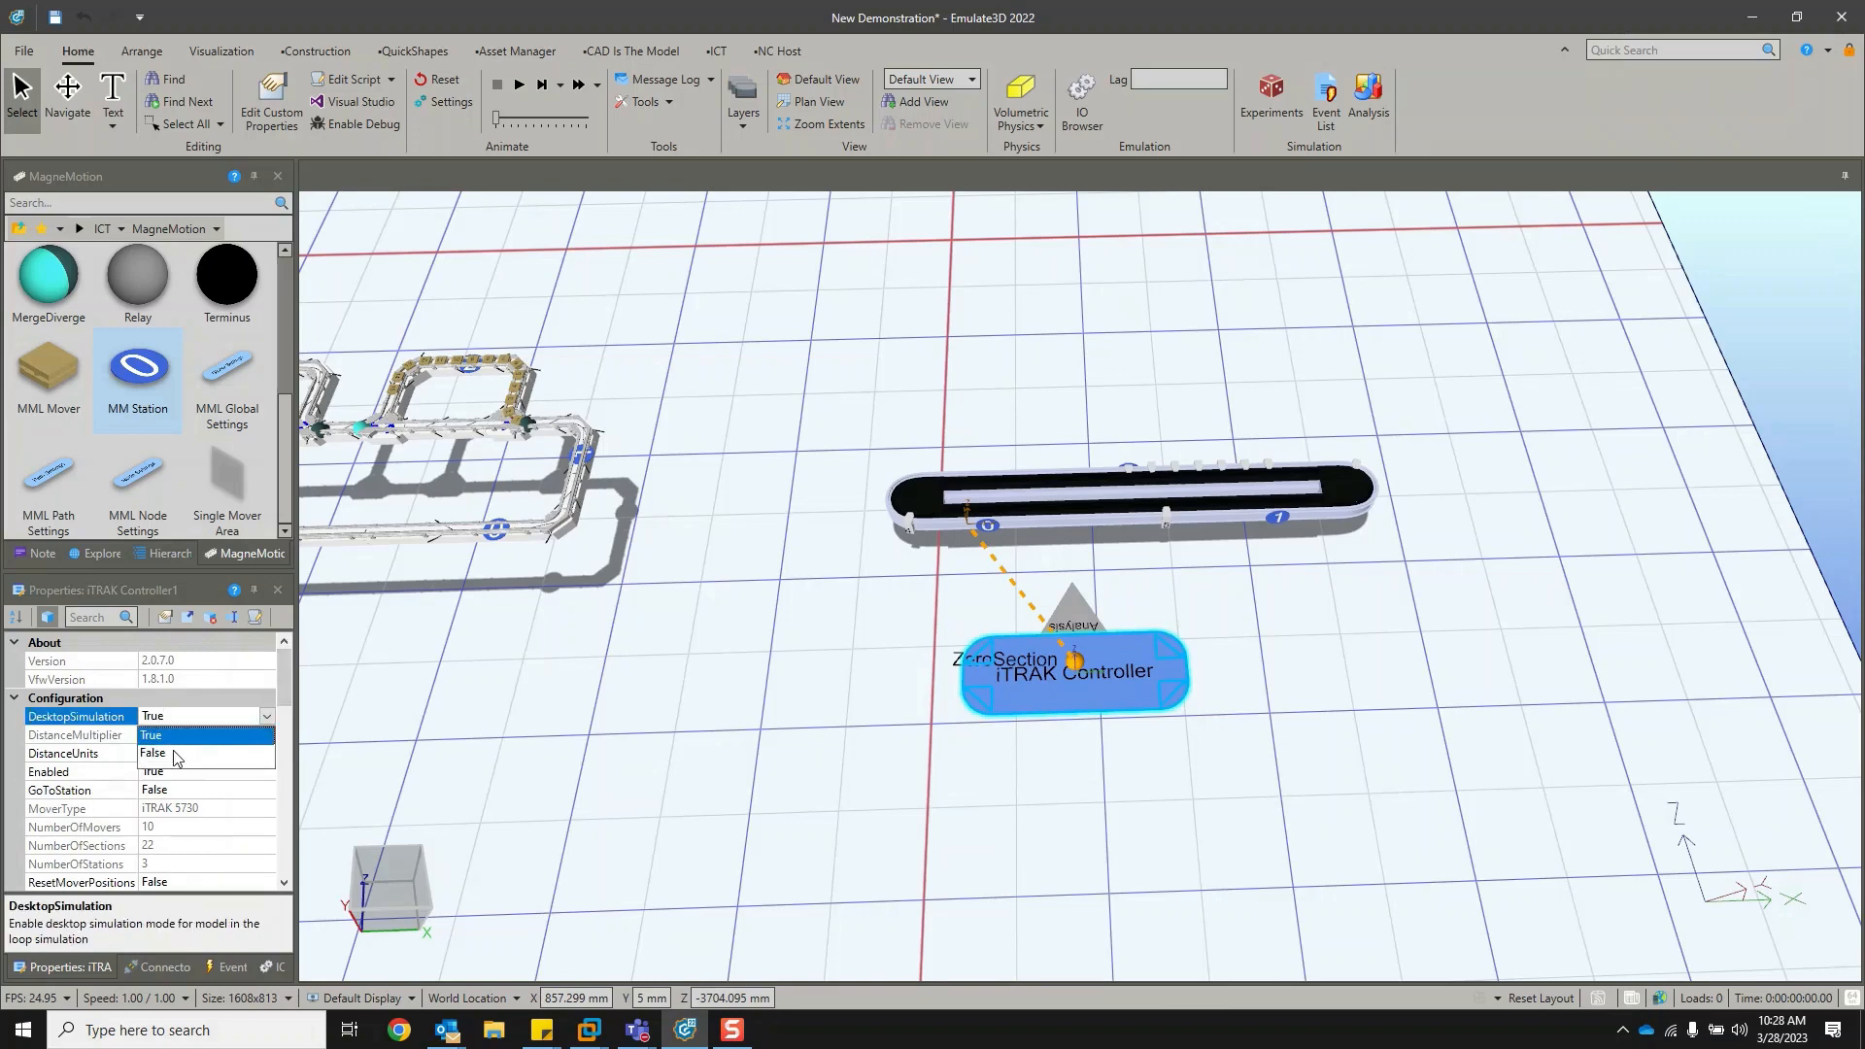
pyautogui.click(176, 757)
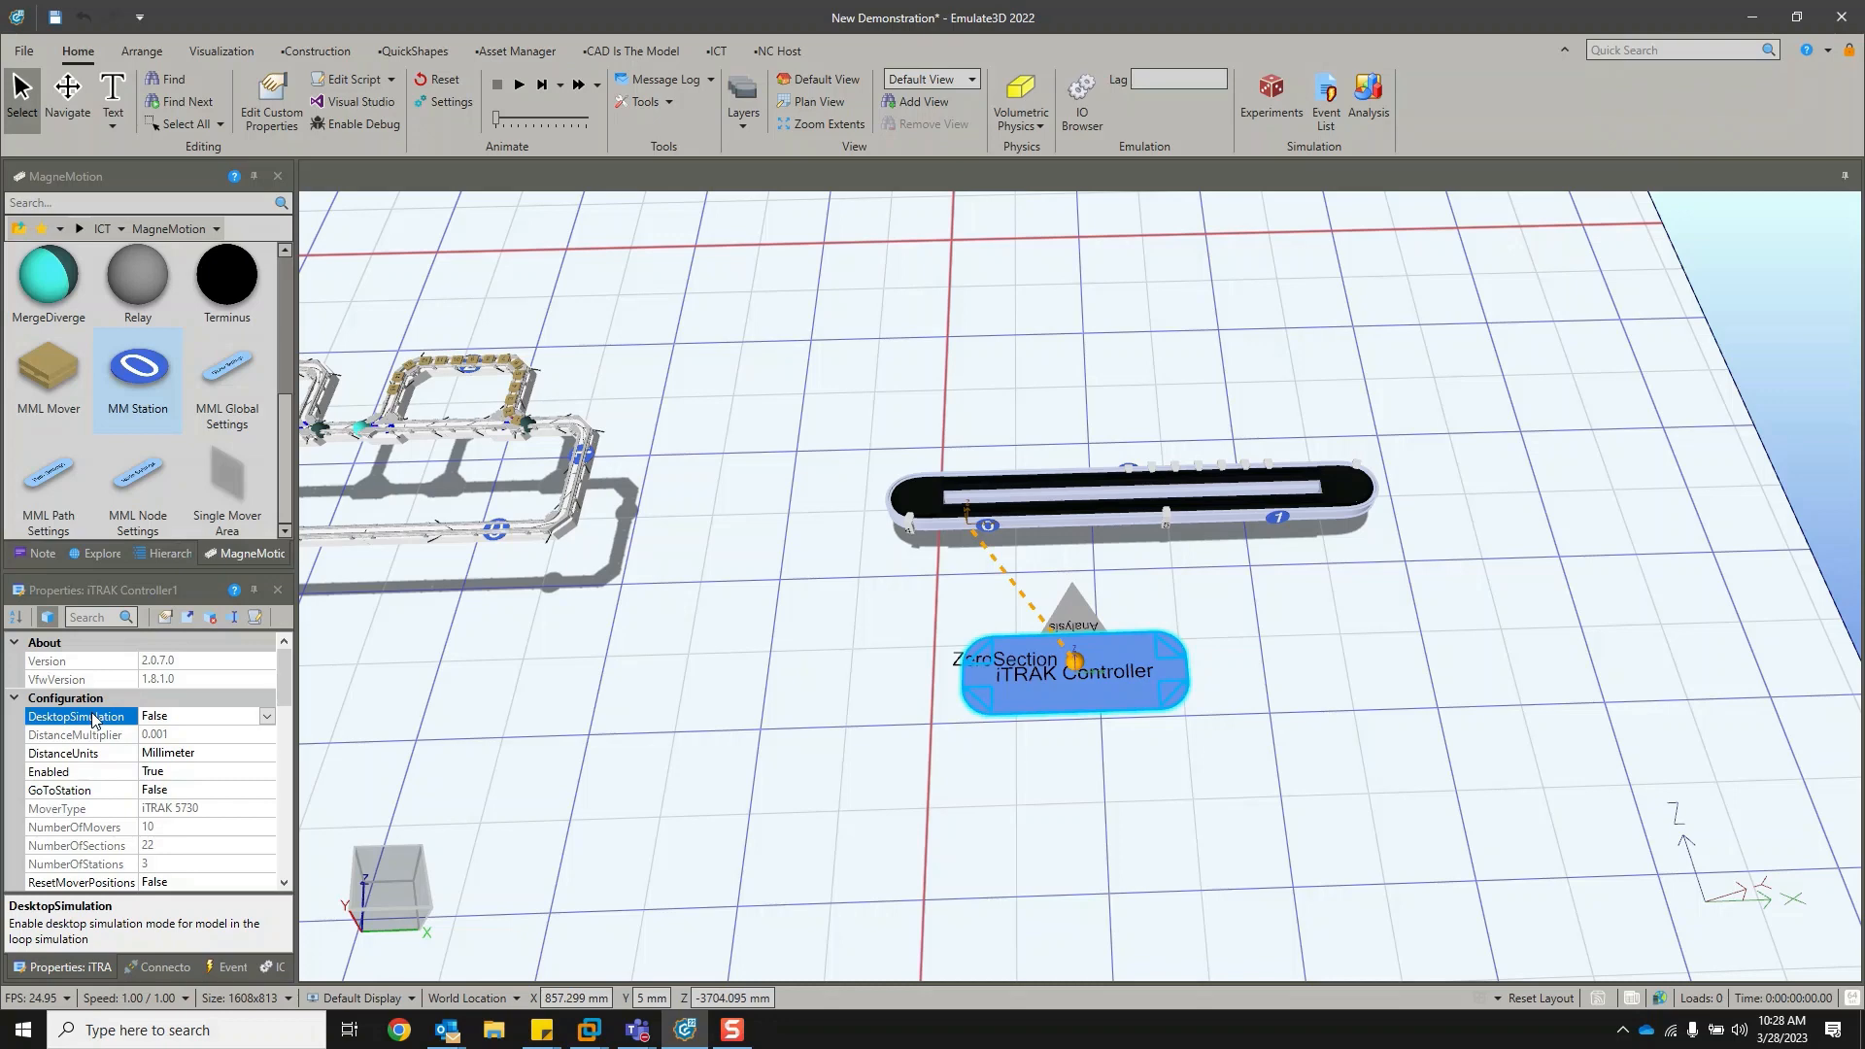
pyautogui.click(1126, 742)
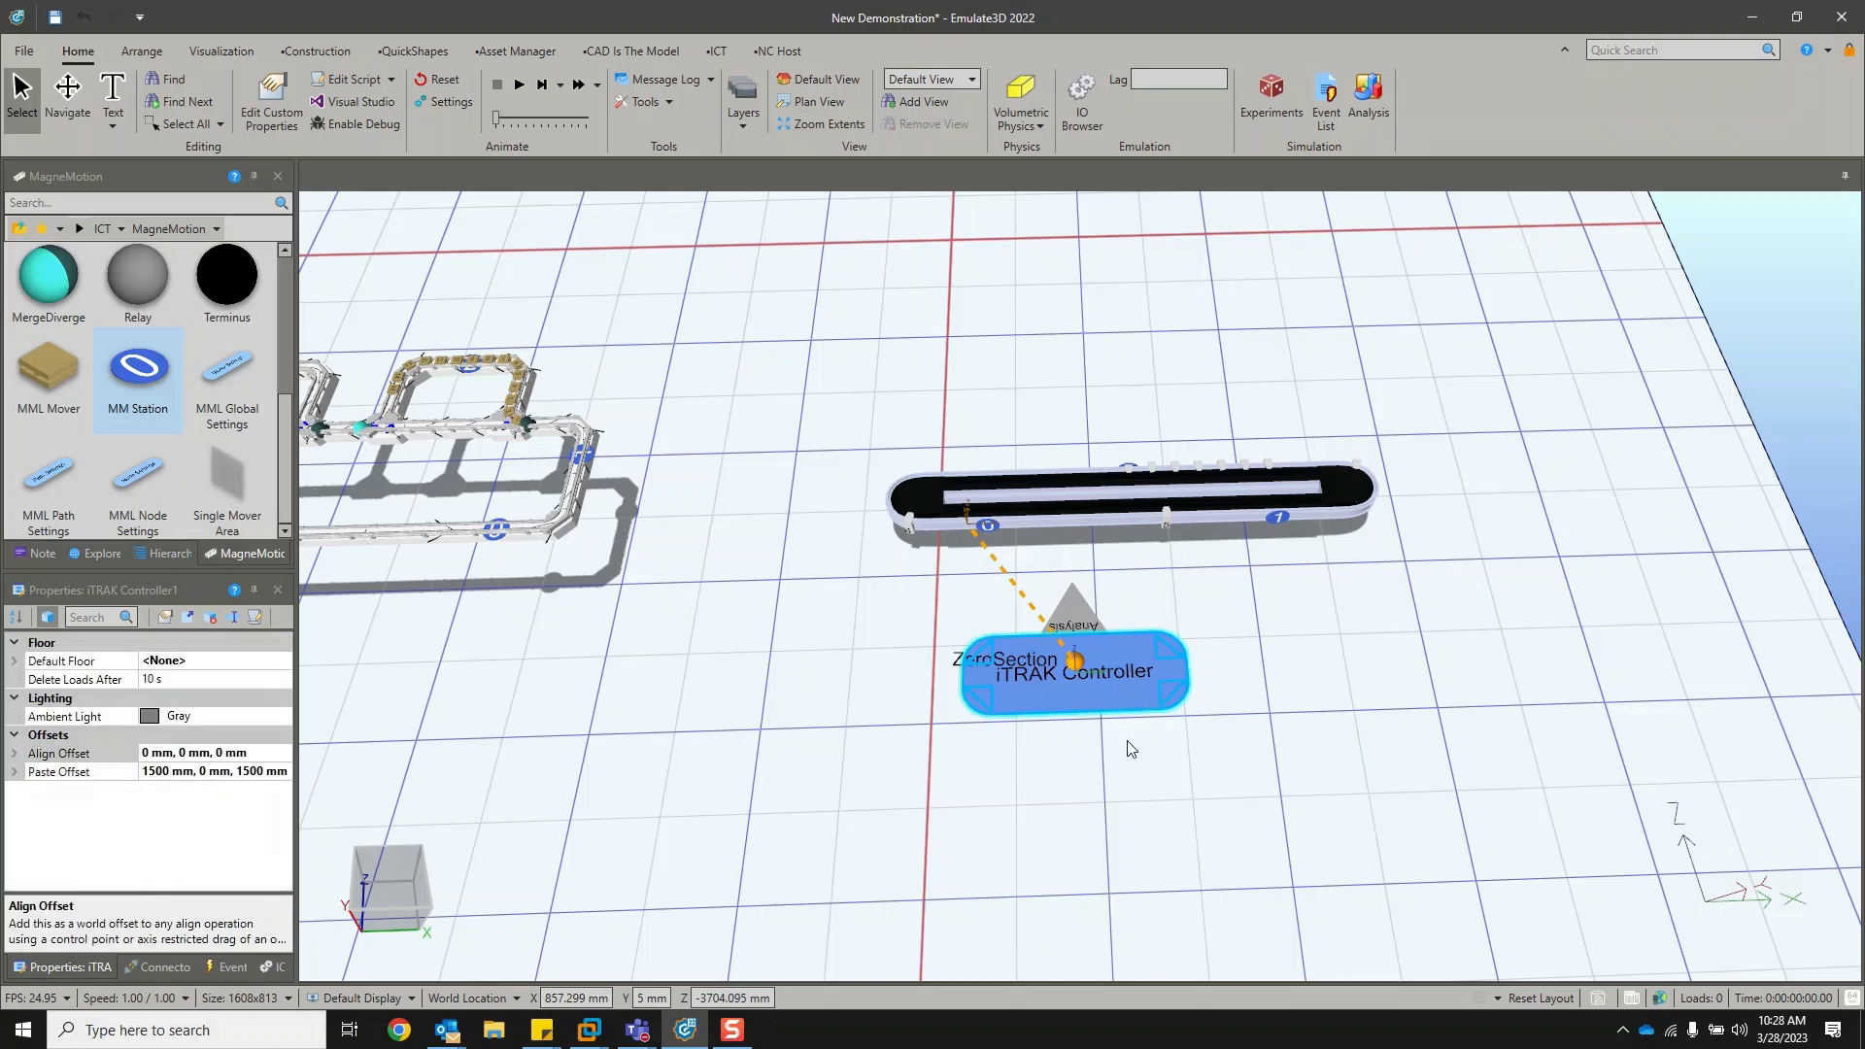
# Check the IO Browser for existing IO connections and tags, and close it.
pyautogui.click(1080, 95)
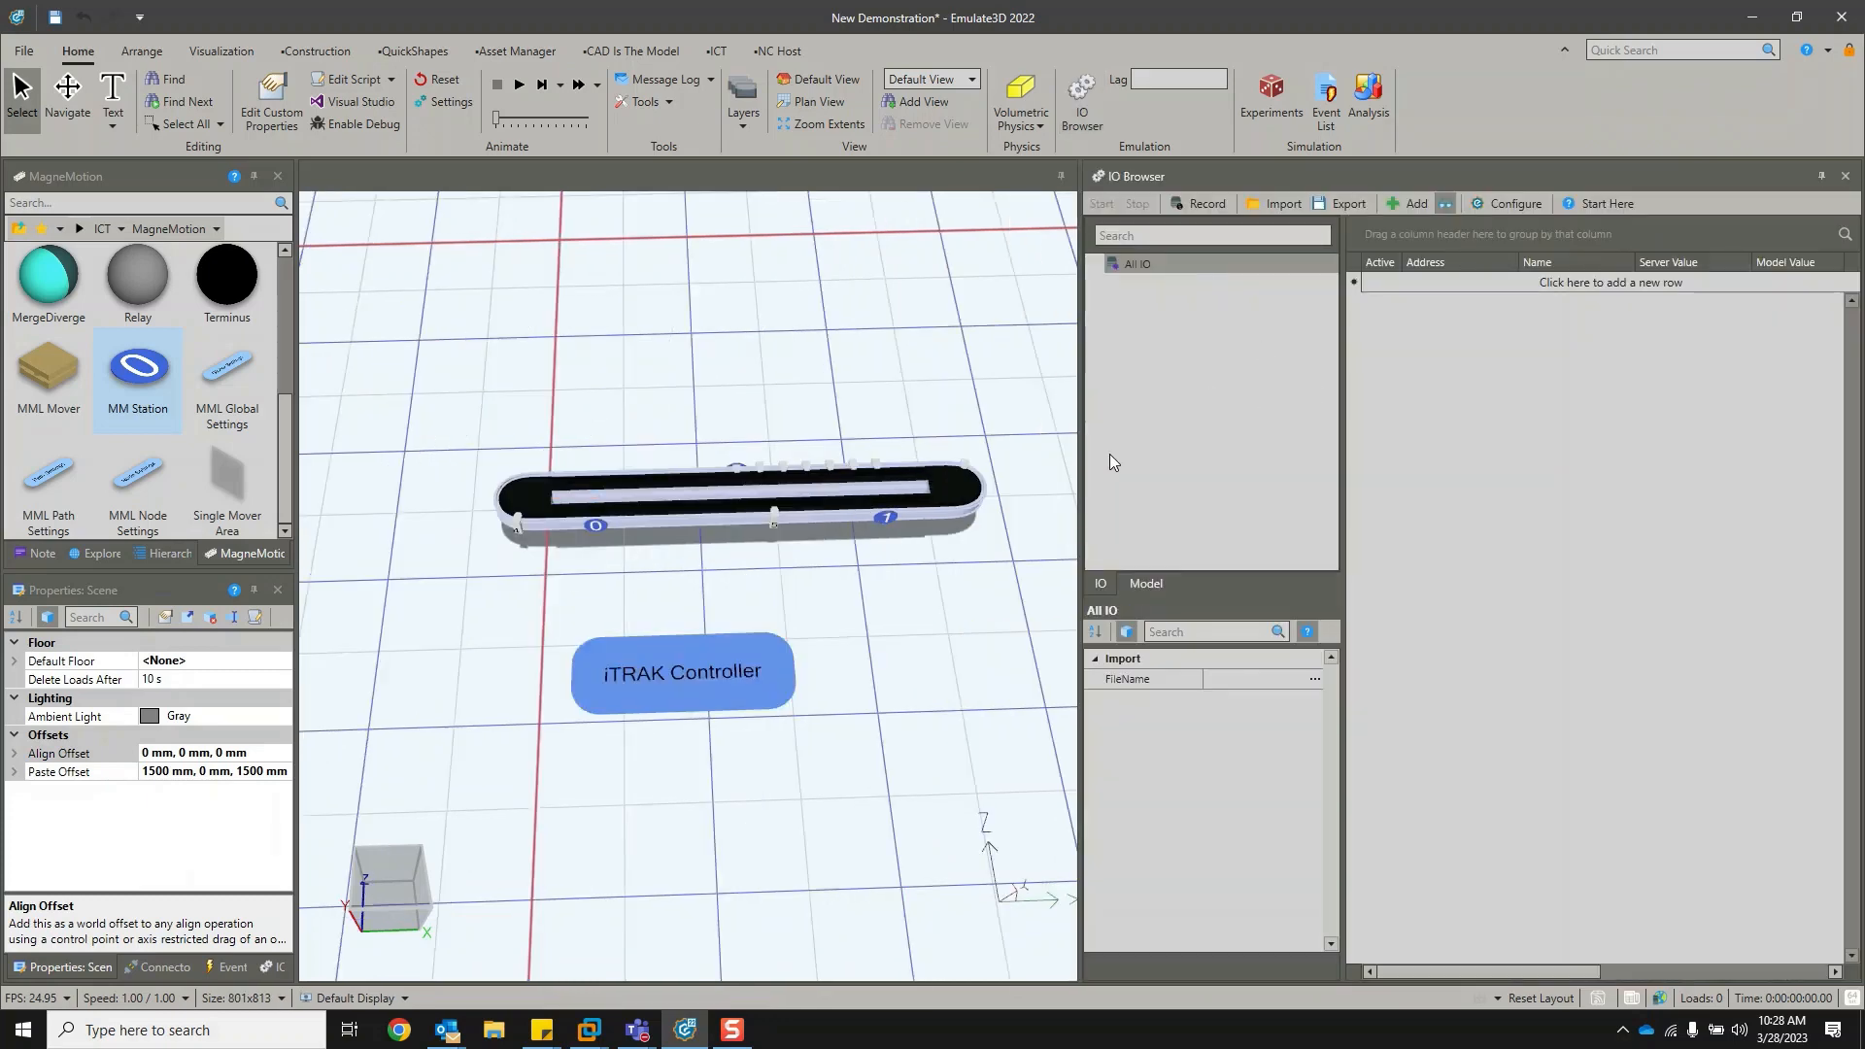
pyautogui.click(1131, 268)
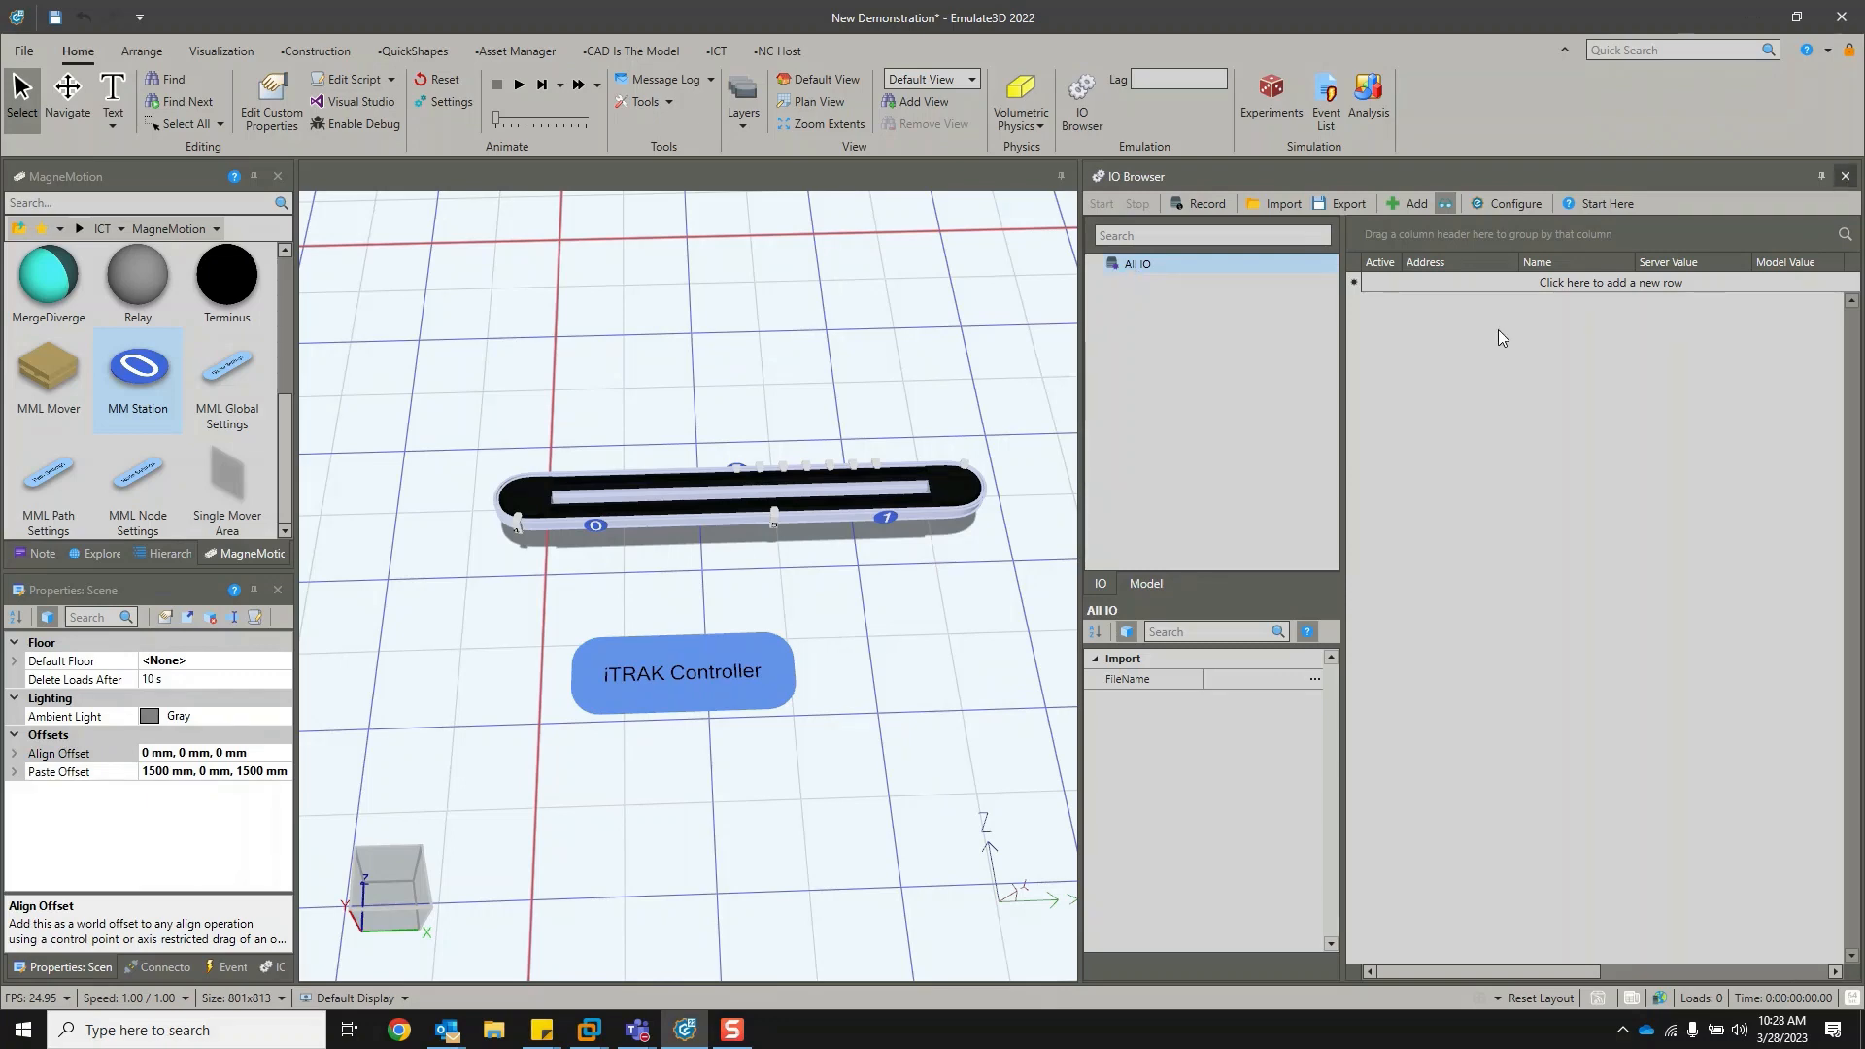
pyautogui.click(1845, 176)
# Generate the iTRAK Controller's PLC connection with IP address 192.168.44.128 and CPU slot 3.
pyautogui.click(1089, 662)
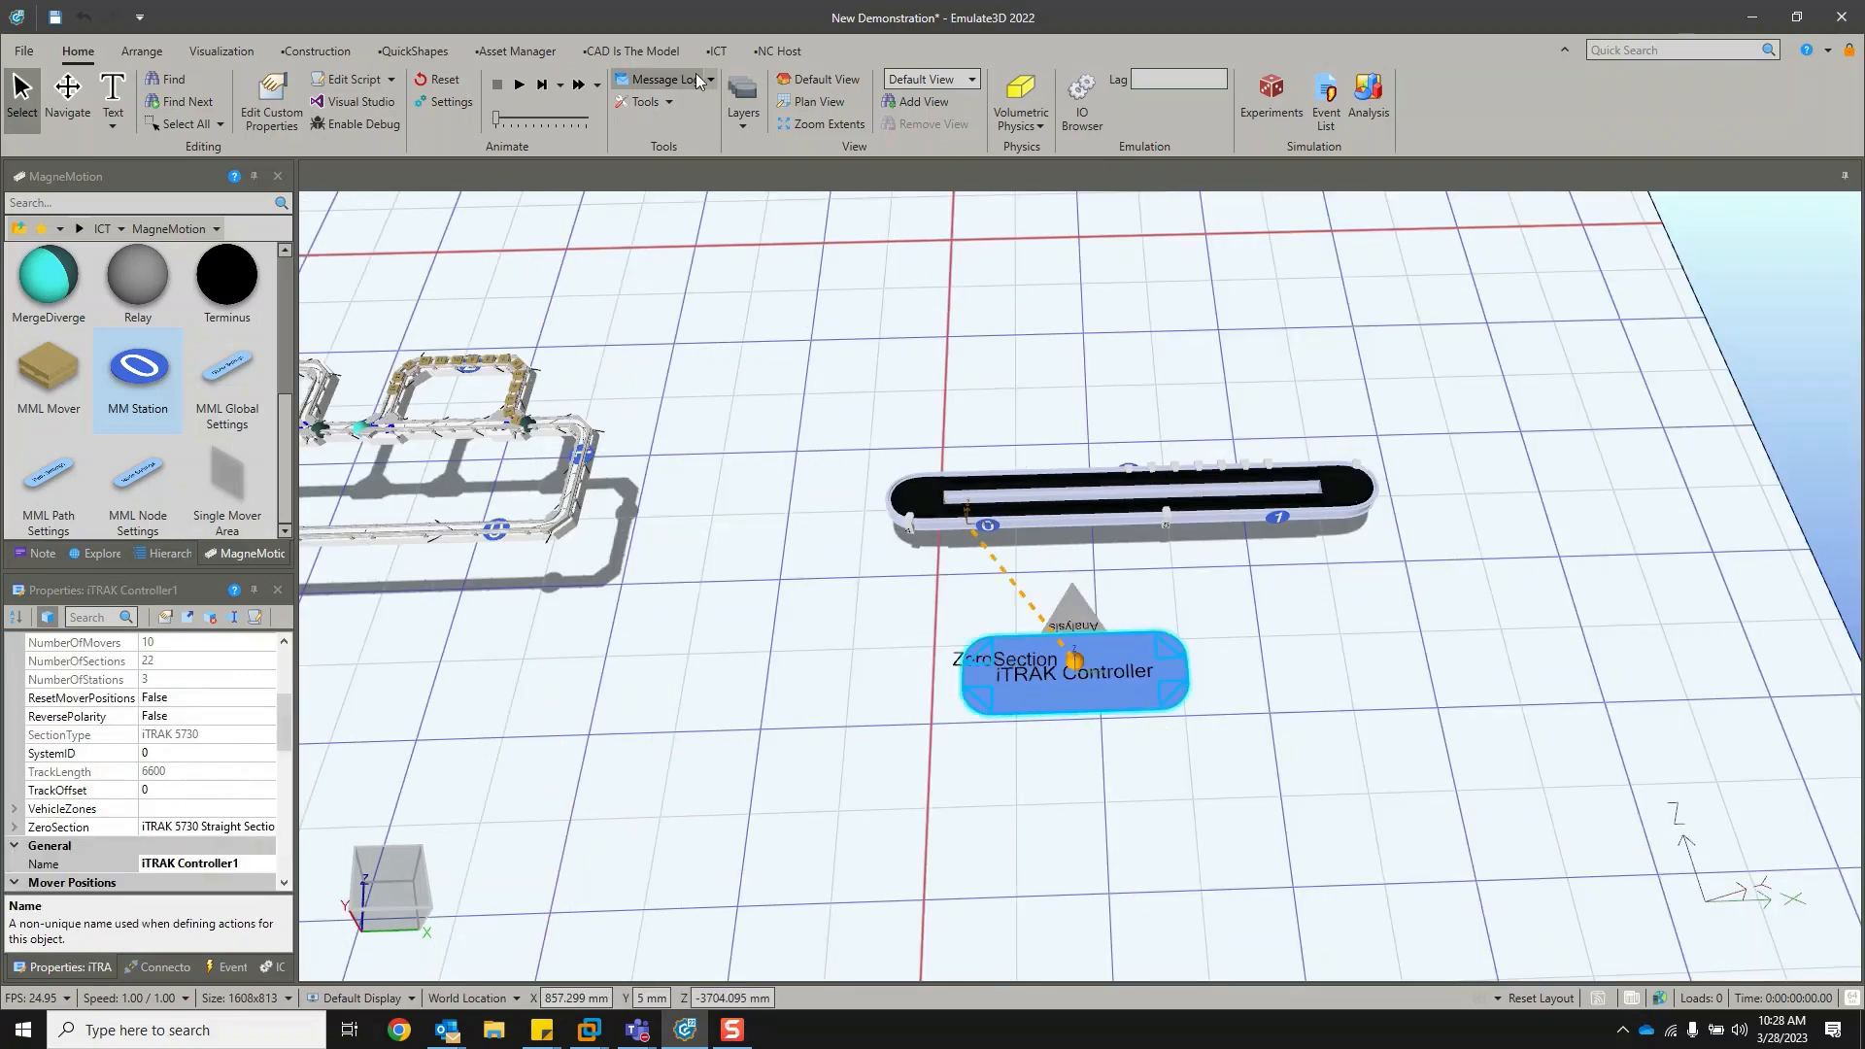
pyautogui.click(721, 52)
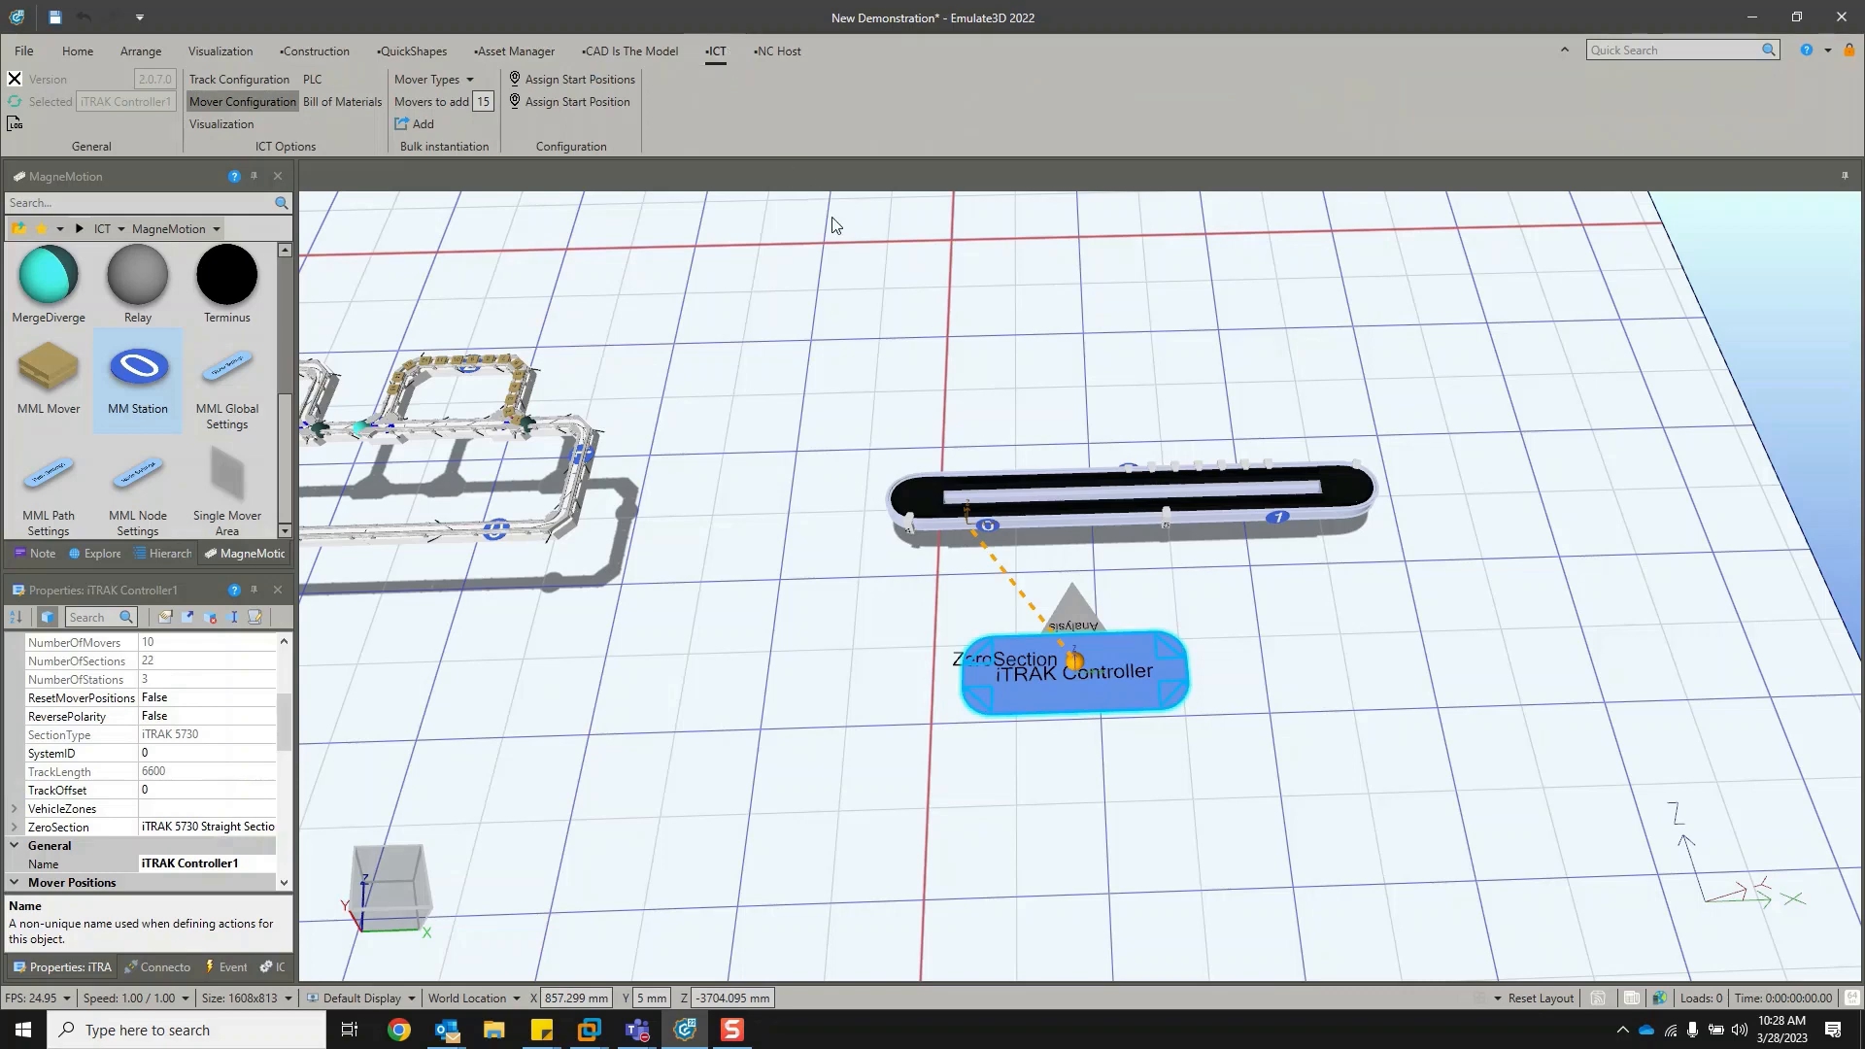
pyautogui.click(313, 80)
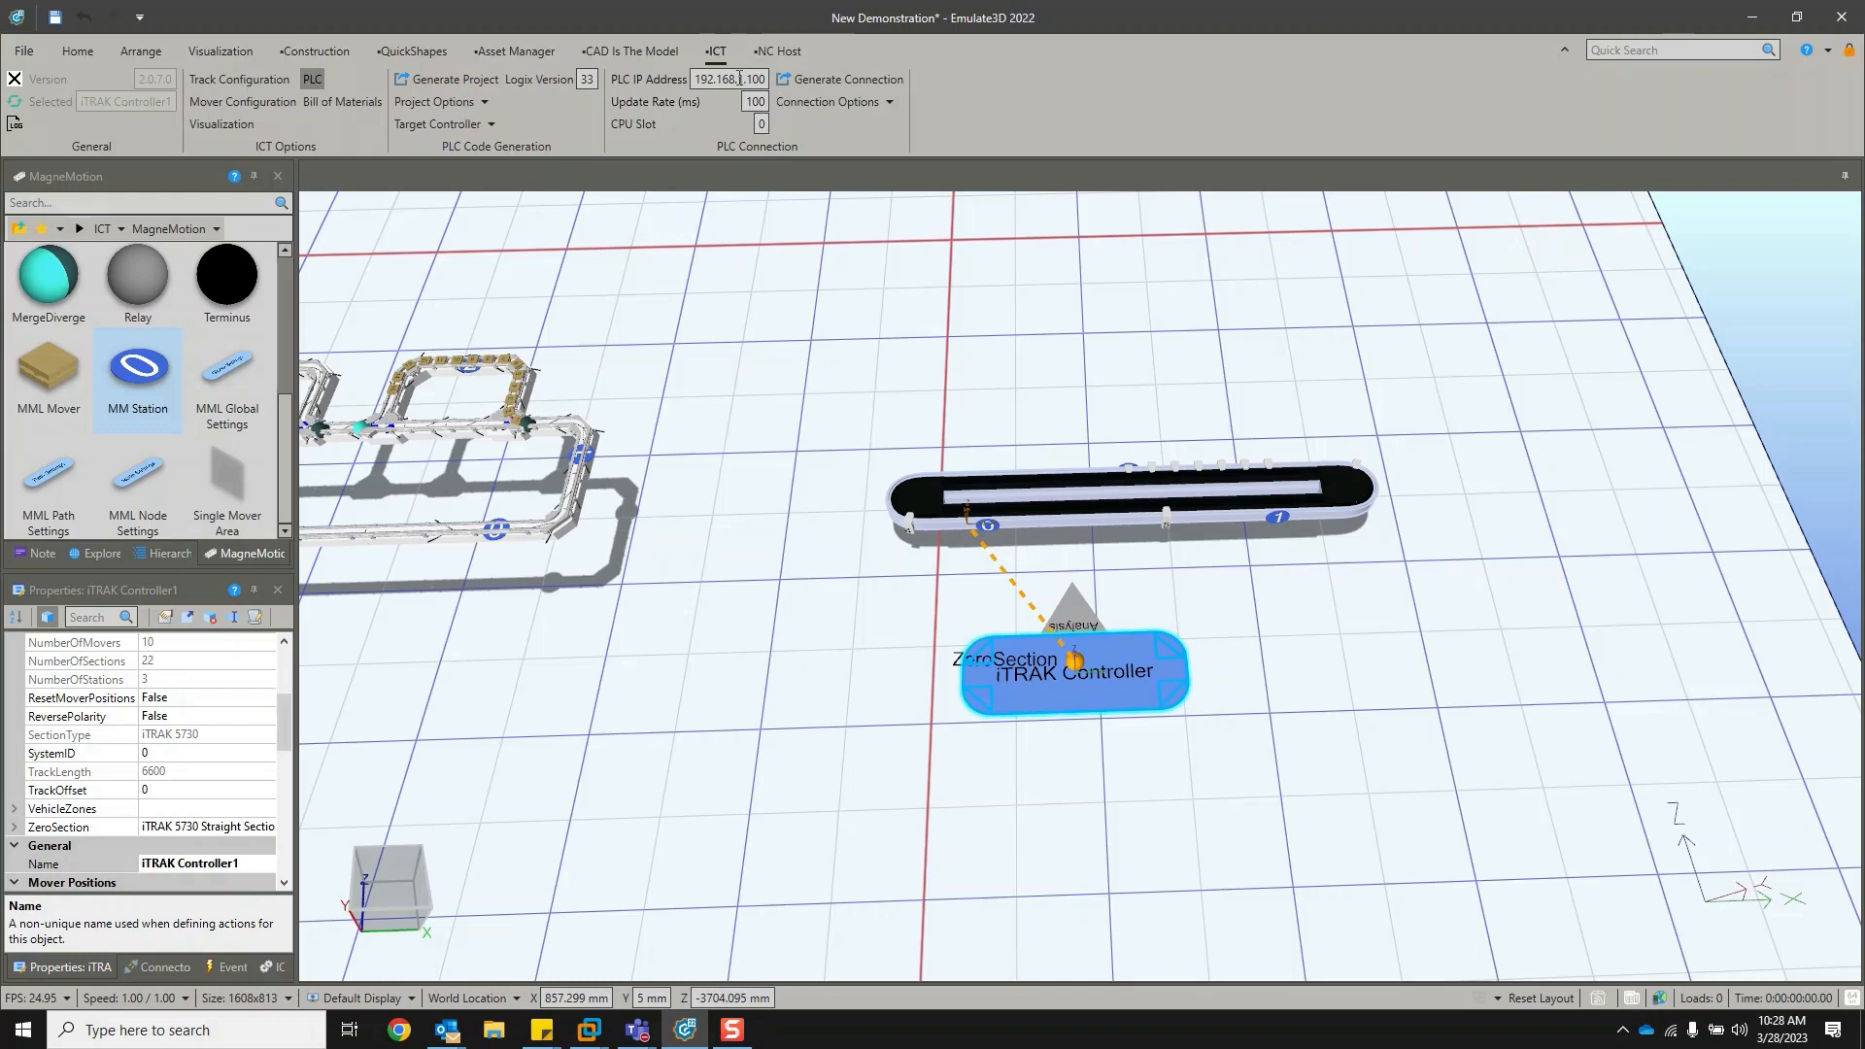
pyautogui.moveTo(740, 80); pyautogui.dragTo(814, 83)
pyautogui.write('44.1')
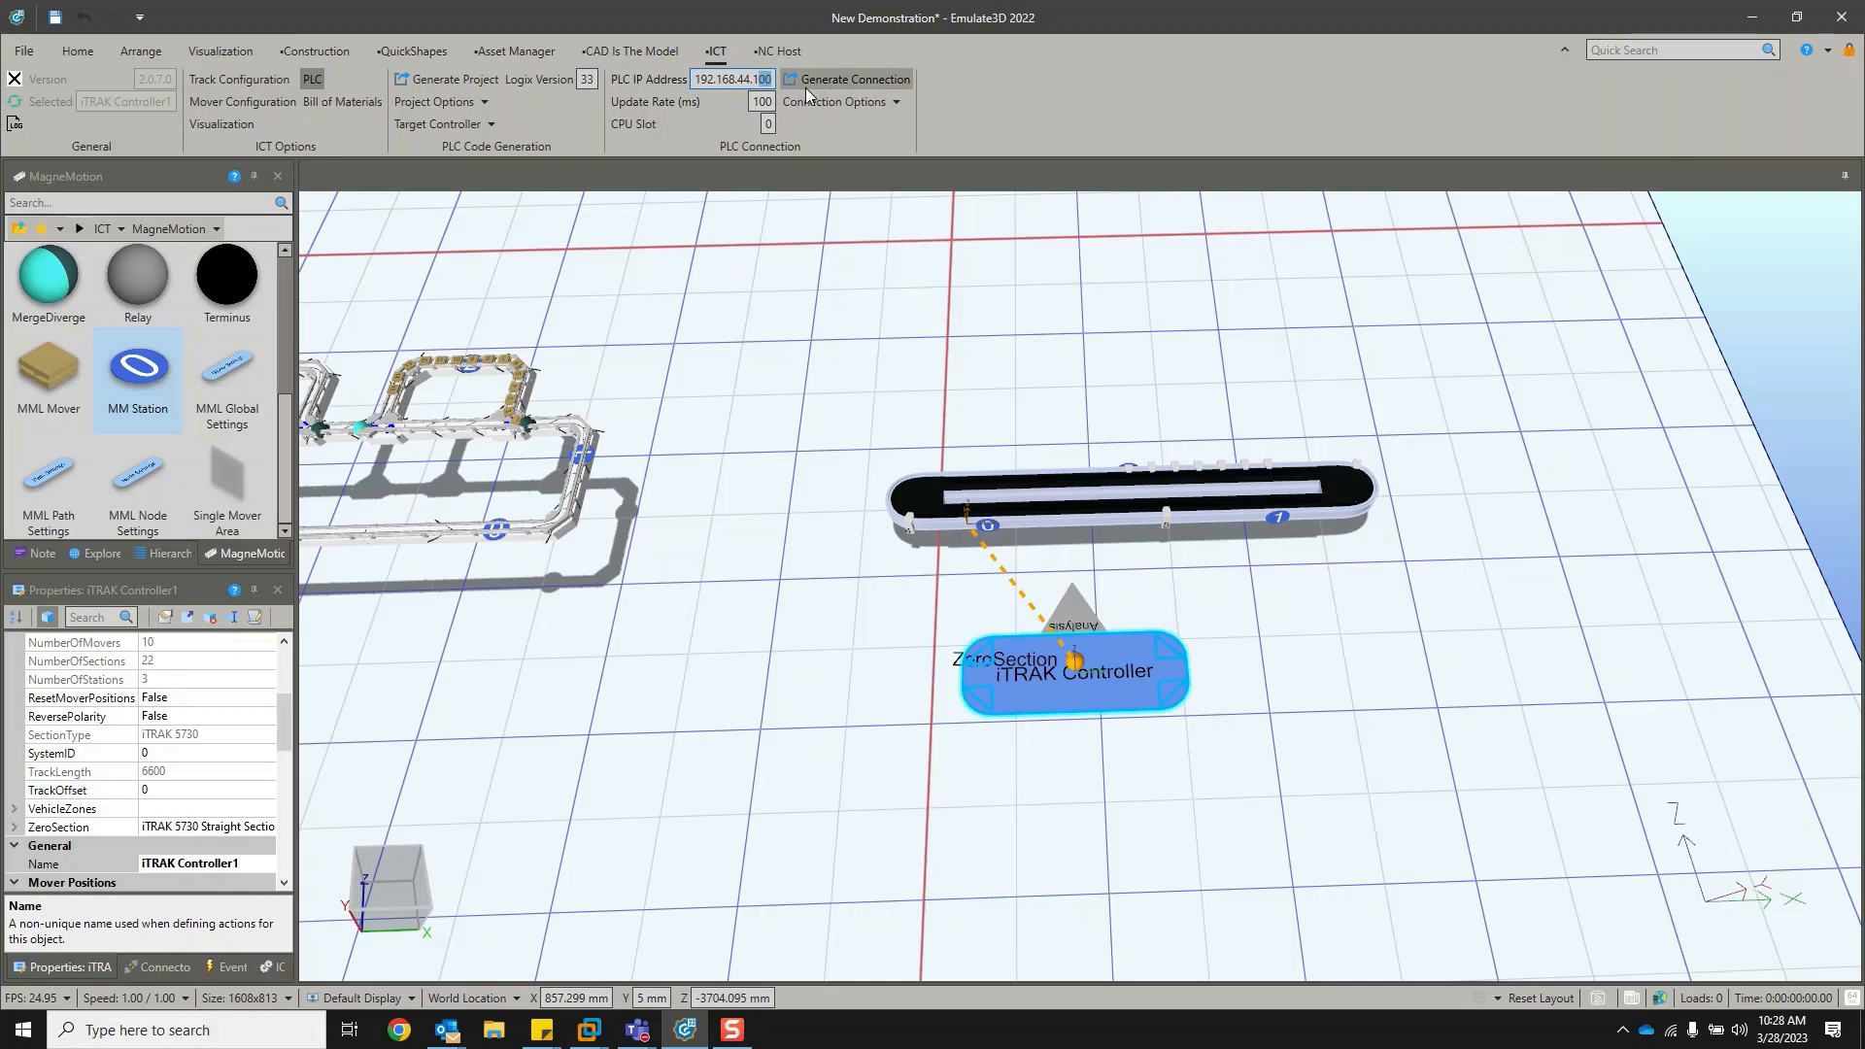
pyautogui.write('28')
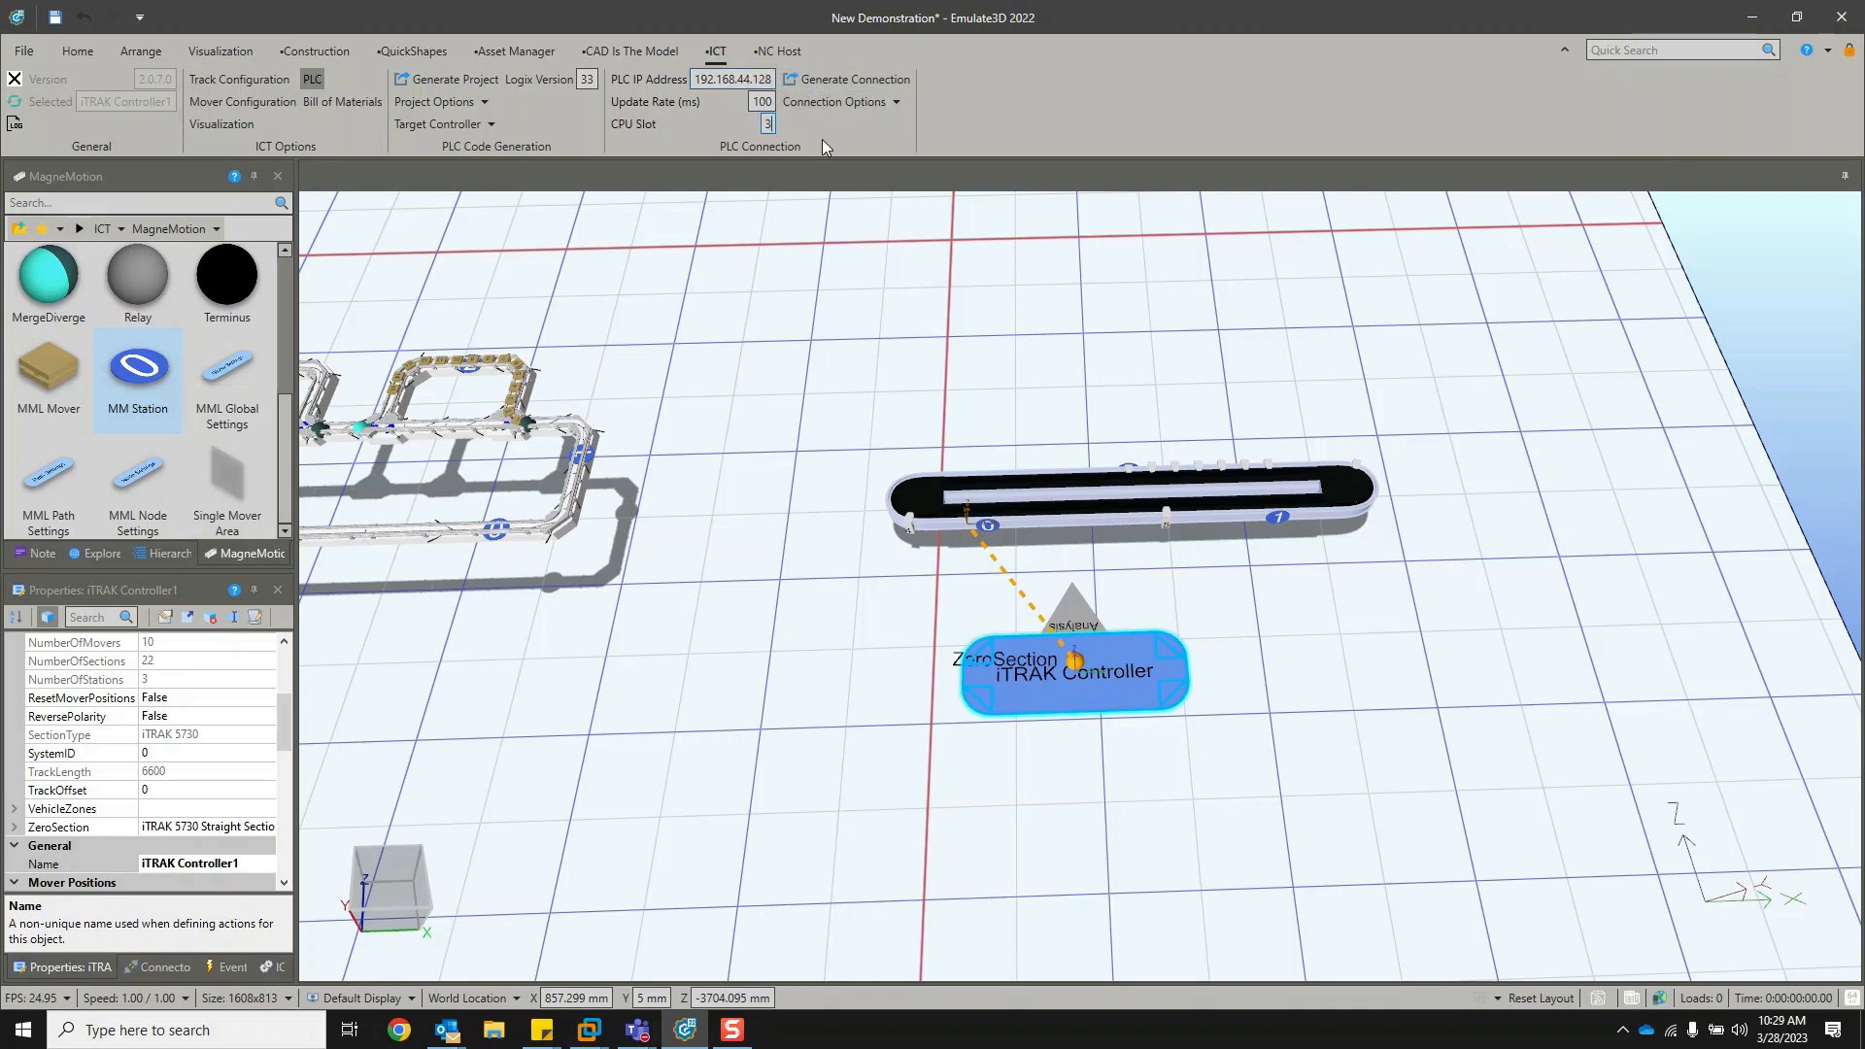
pyautogui.click(854, 79)
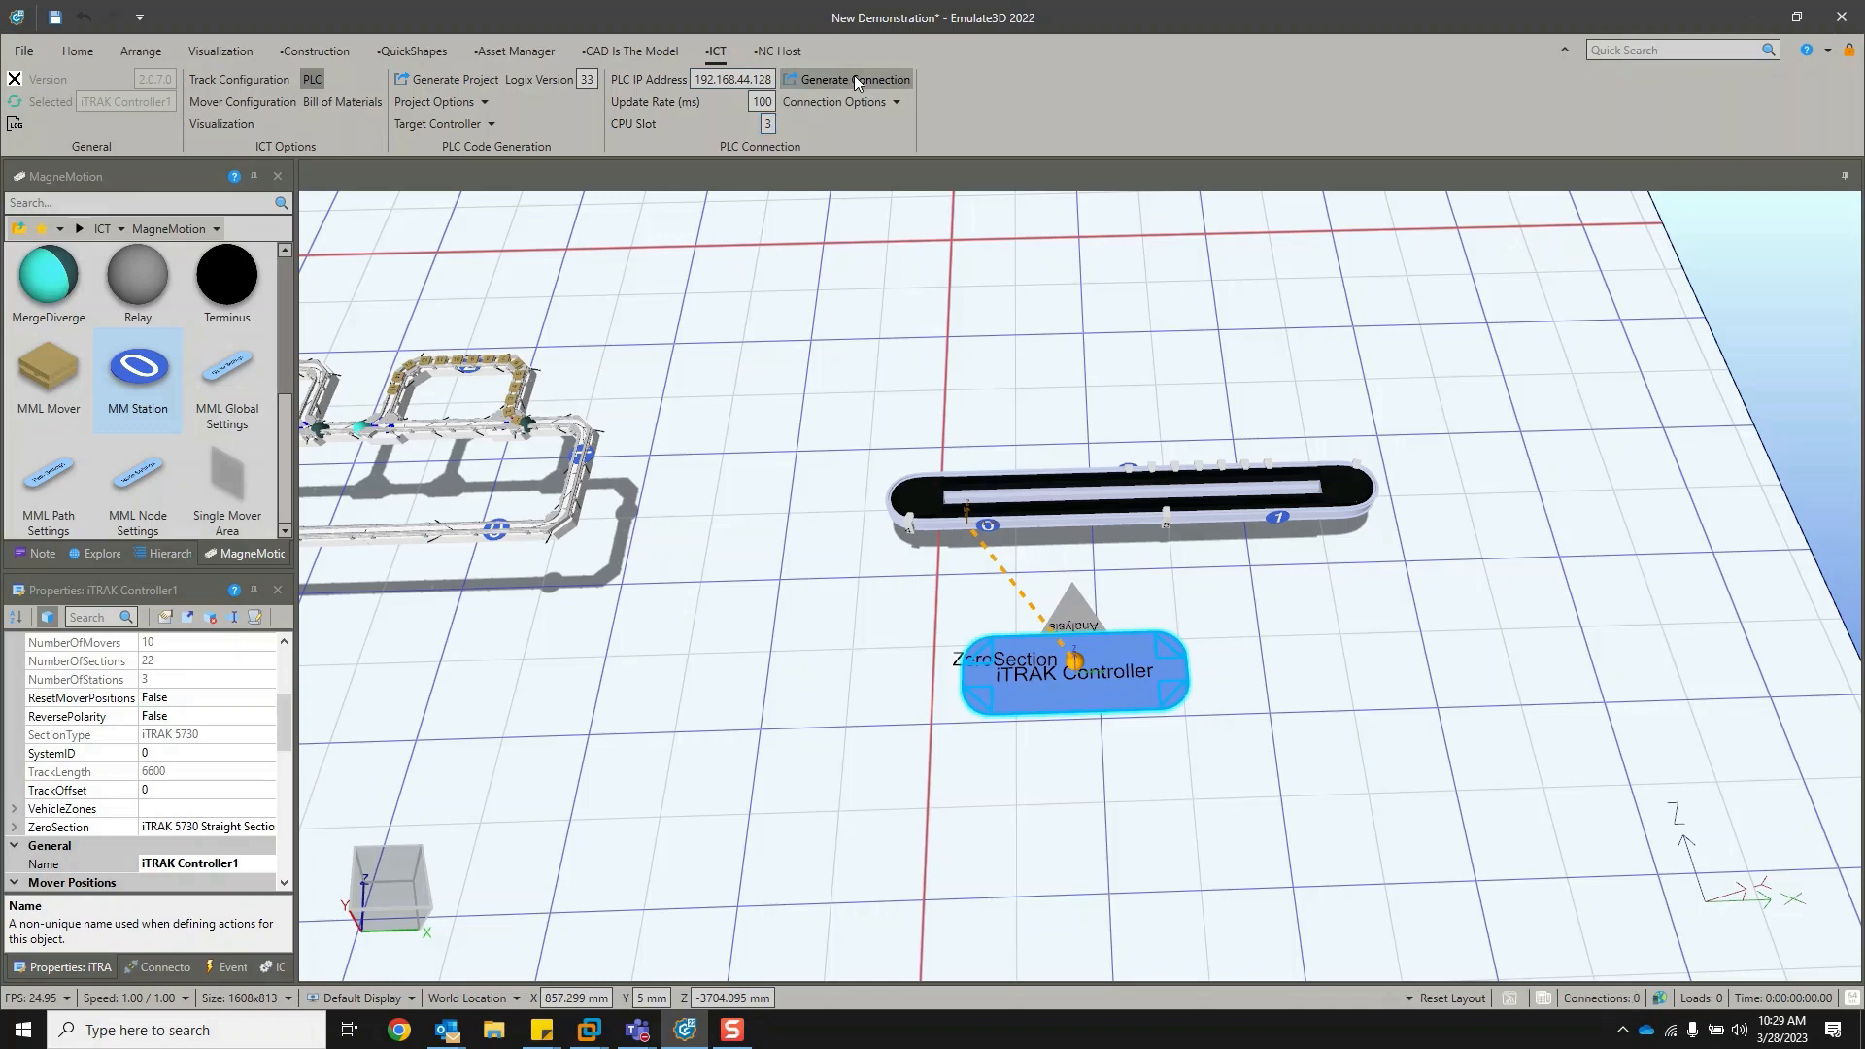
# Examine the generated EIP connection's tags in the IO Browser, widening the browser and Name column to read the full tag names.
pyautogui.click(86, 50)
pyautogui.click(1066, 102)
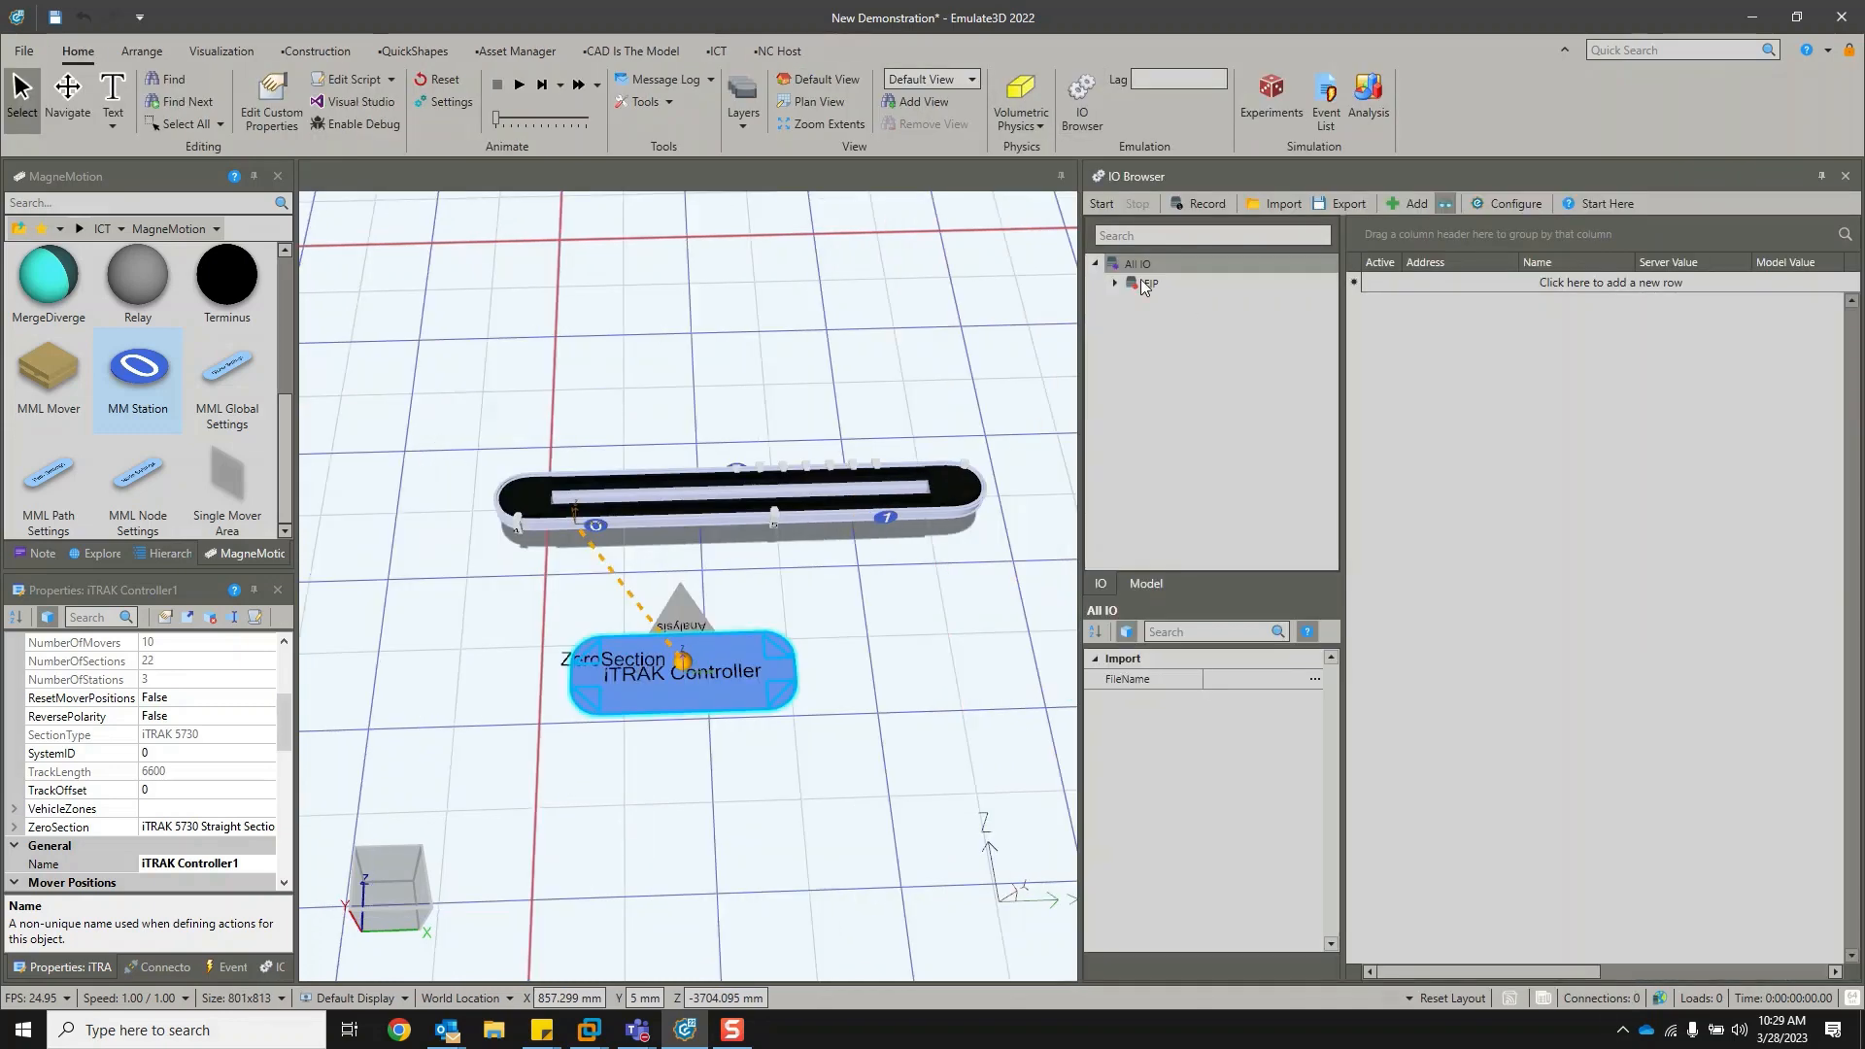
pyautogui.click(1151, 282)
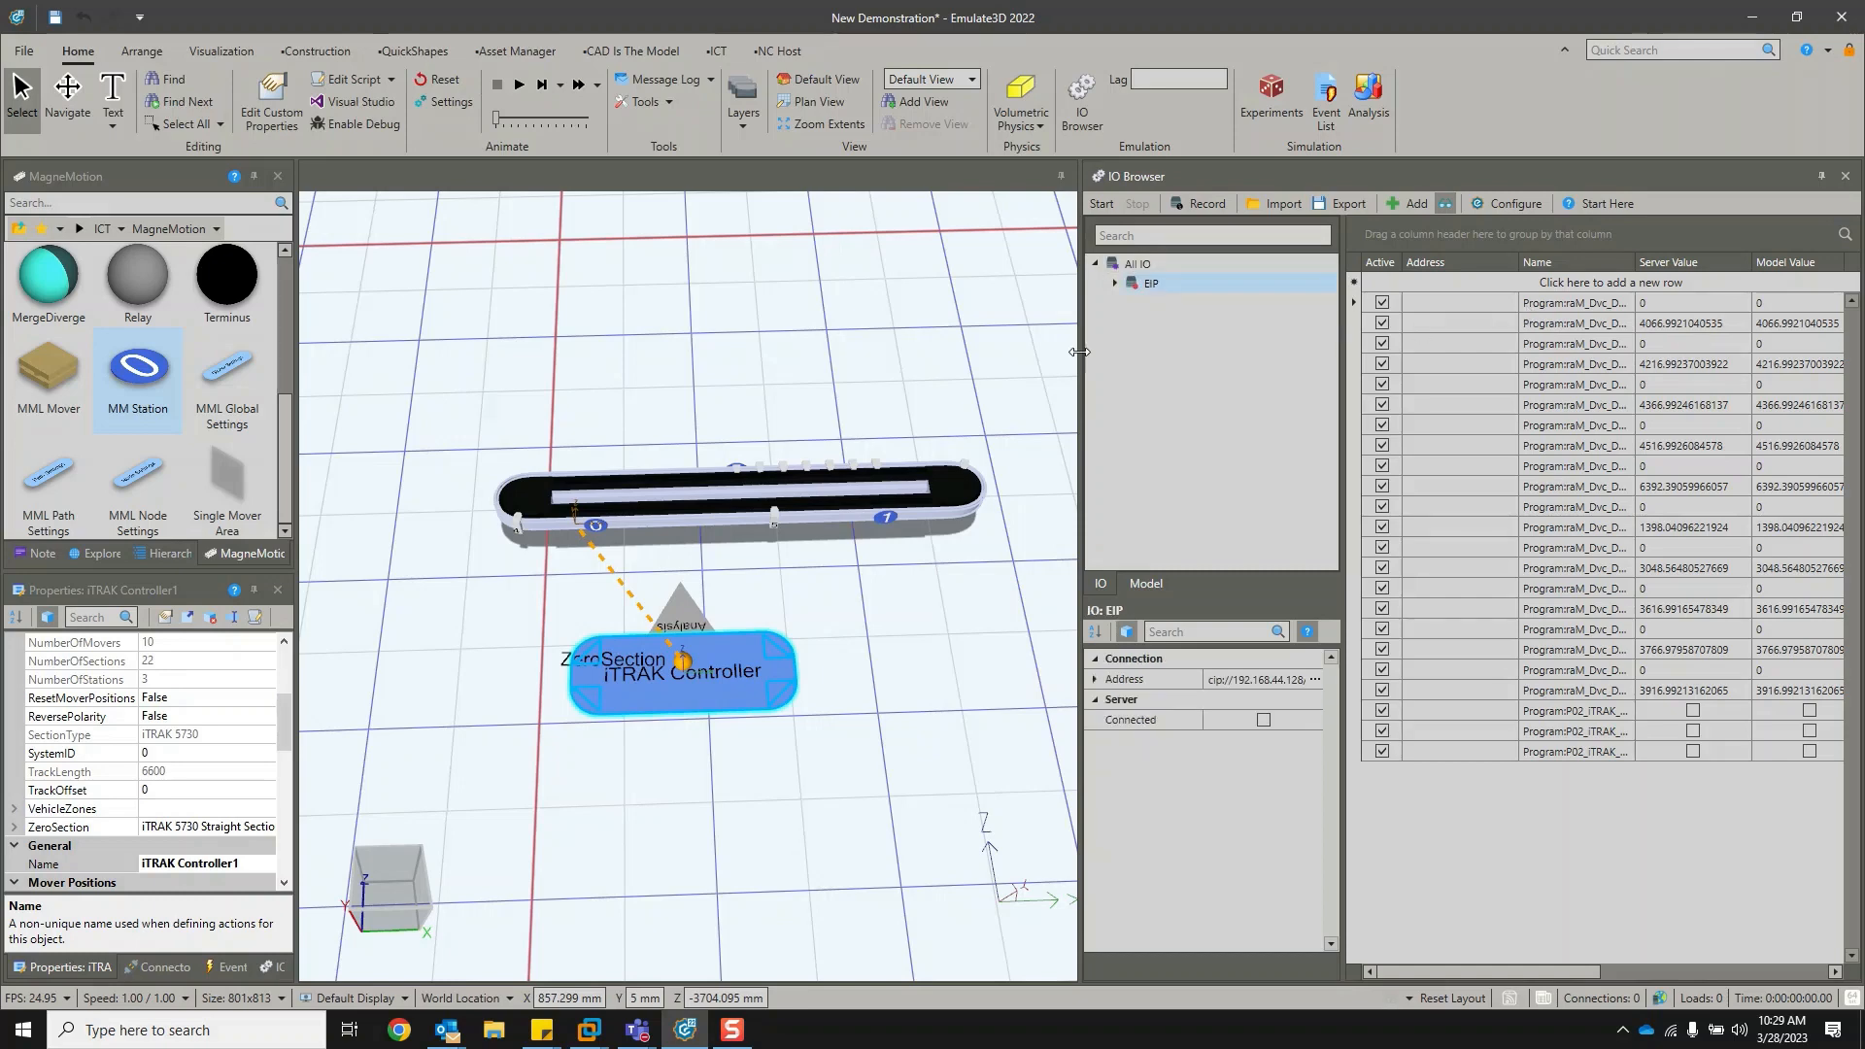
pyautogui.moveTo(1085, 359); pyautogui.dragTo(712, 364)
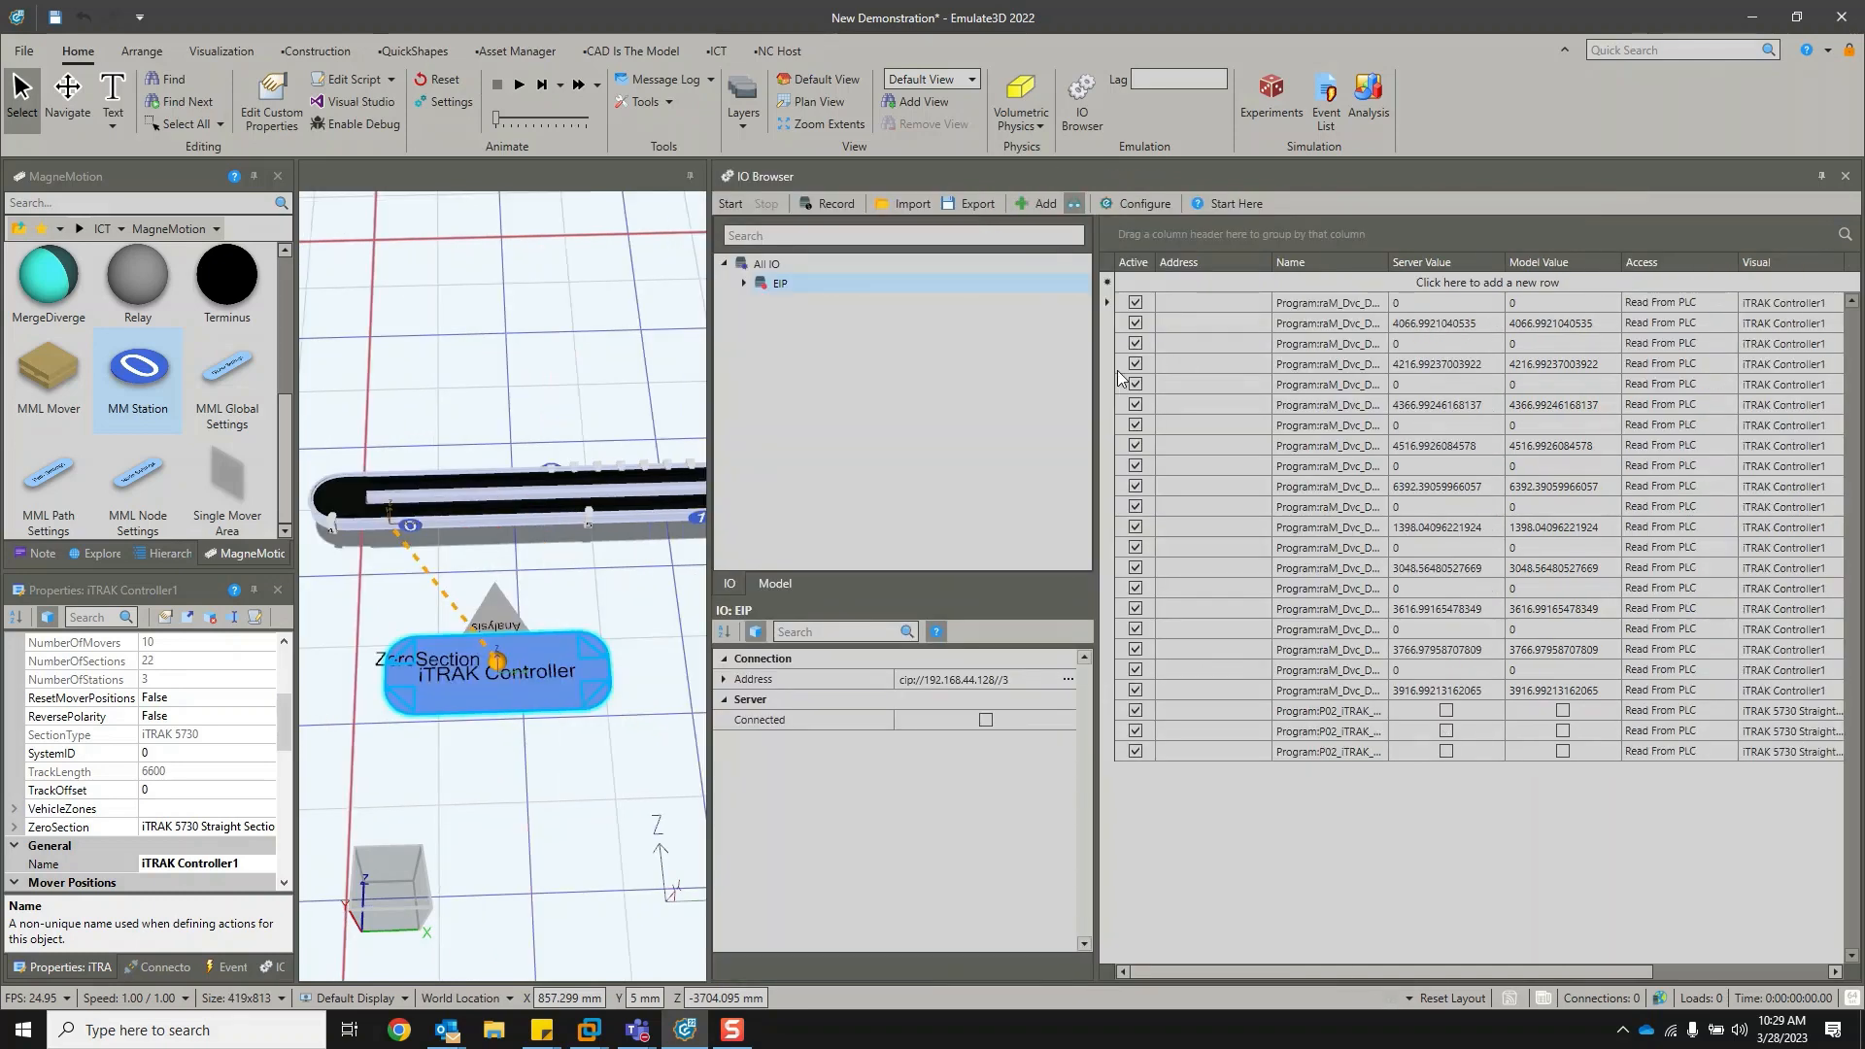
pyautogui.moveTo(1012, 370); pyautogui.dragTo(907, 369)
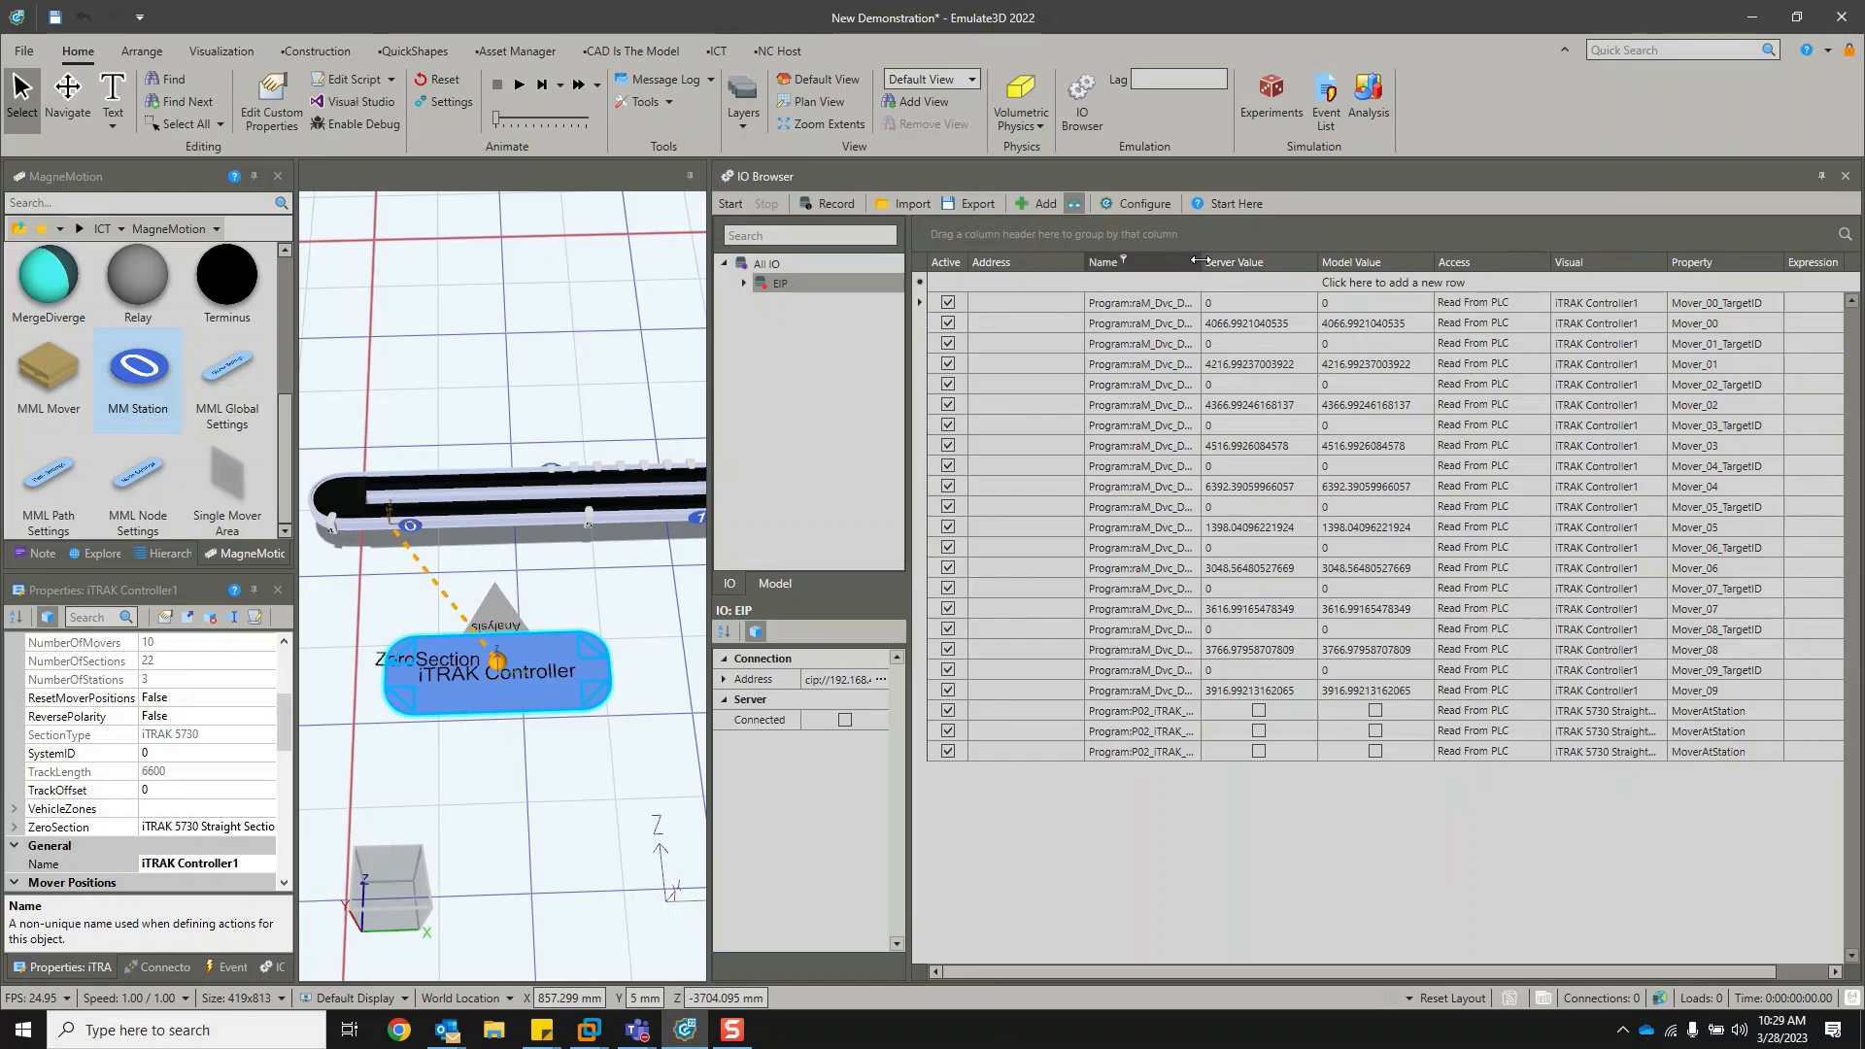
pyautogui.moveTo(1201, 262); pyautogui.dragTo(1384, 271)
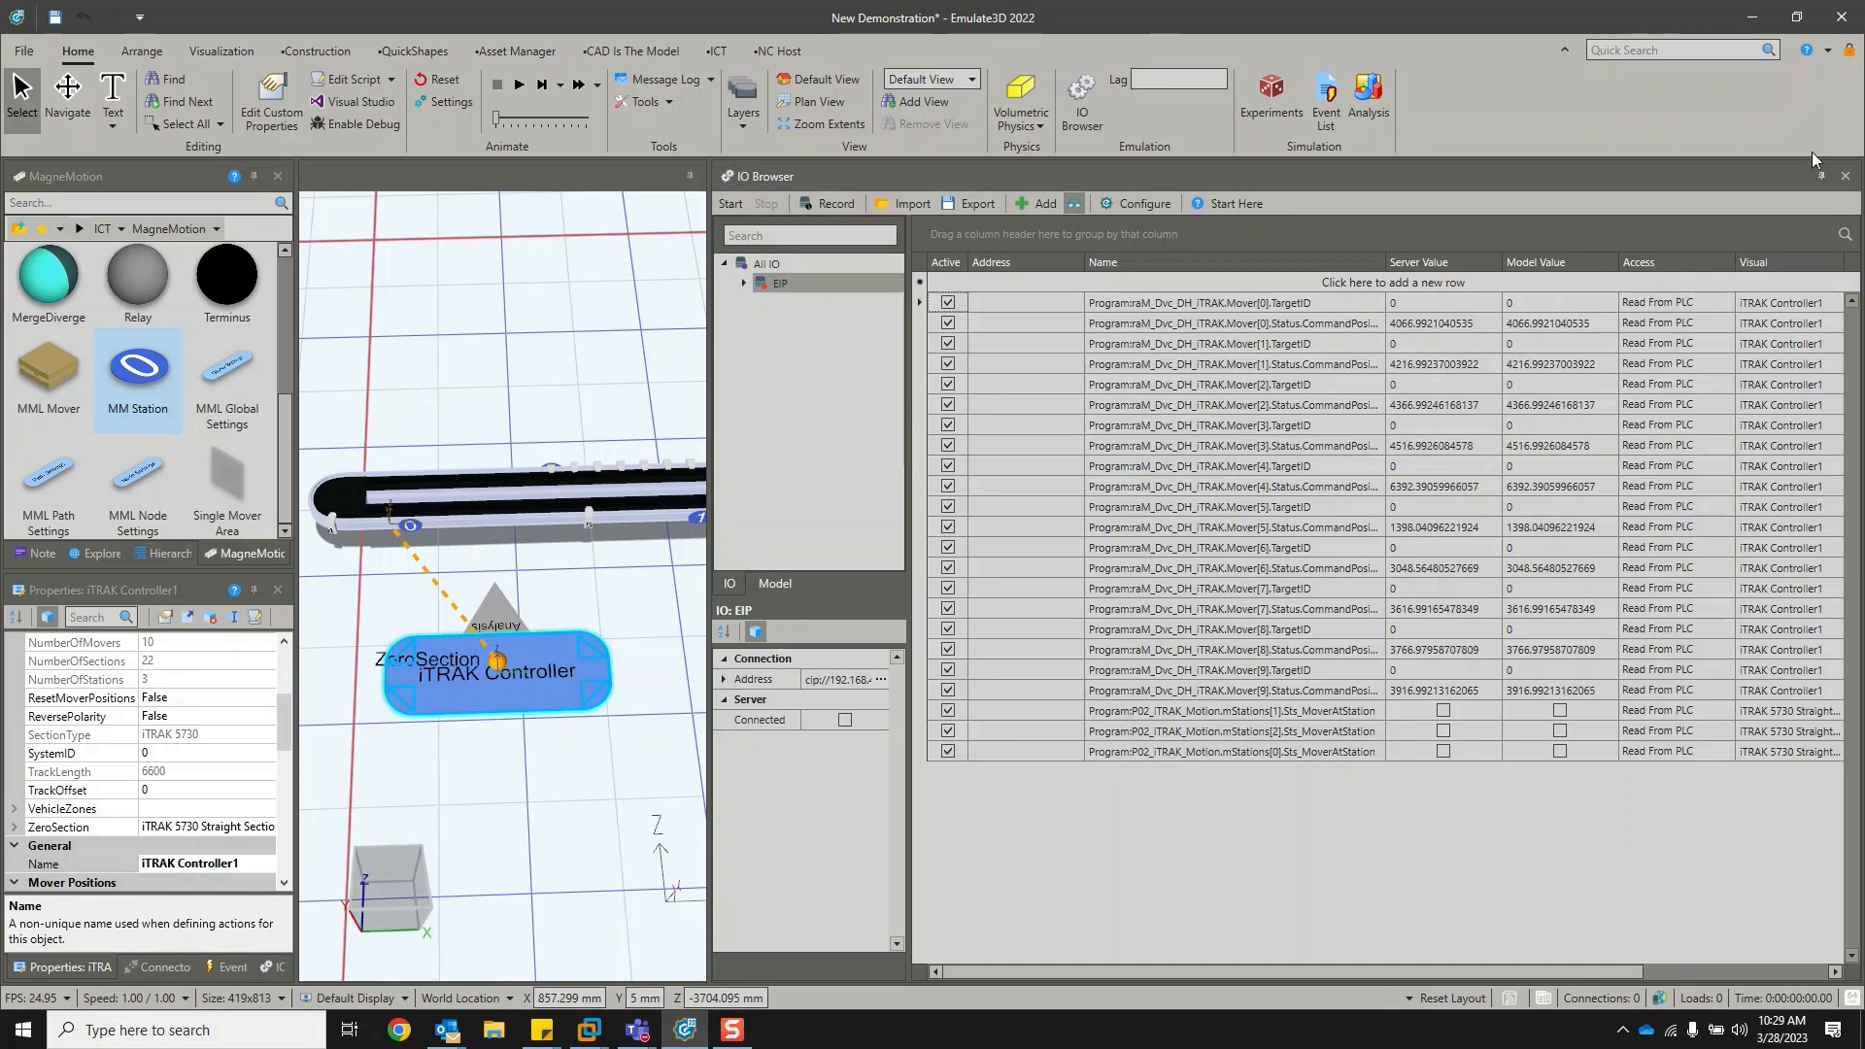
pyautogui.click(1845, 175)
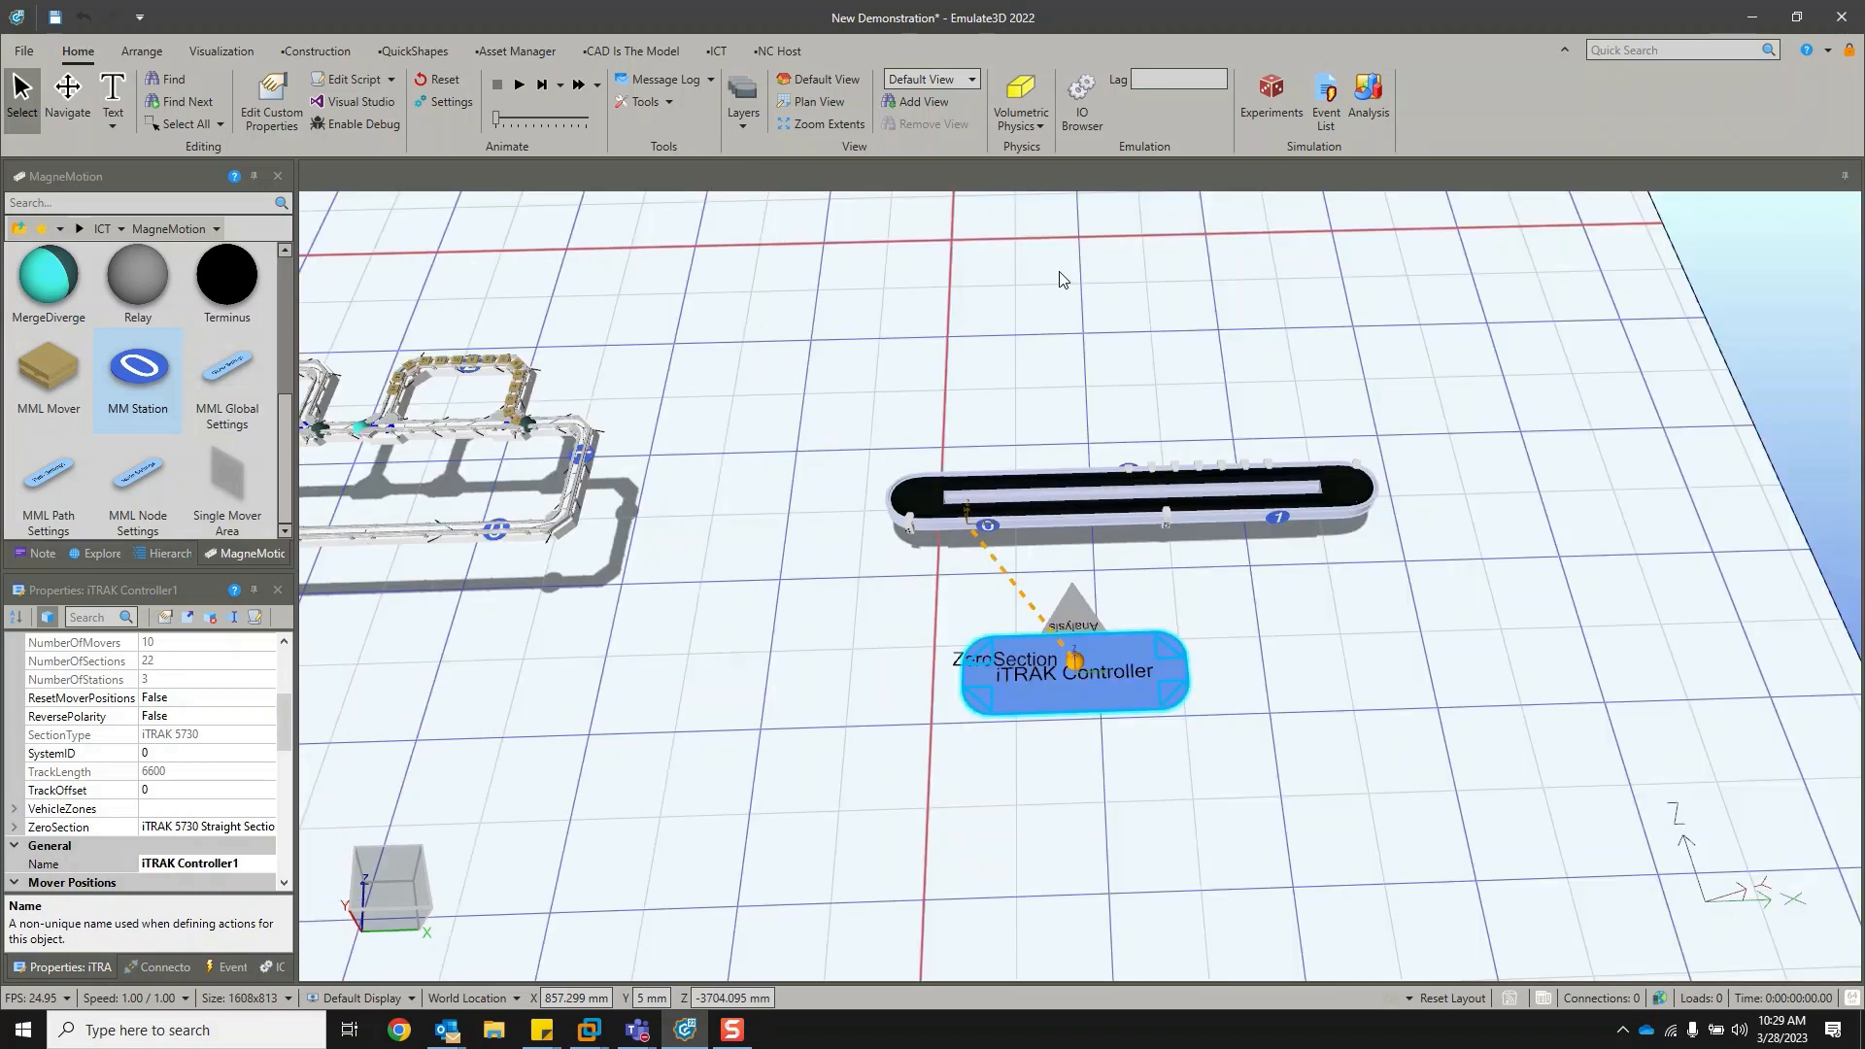
# Set the project option for PLC code generation to ACM Project.
pyautogui.click(712, 53)
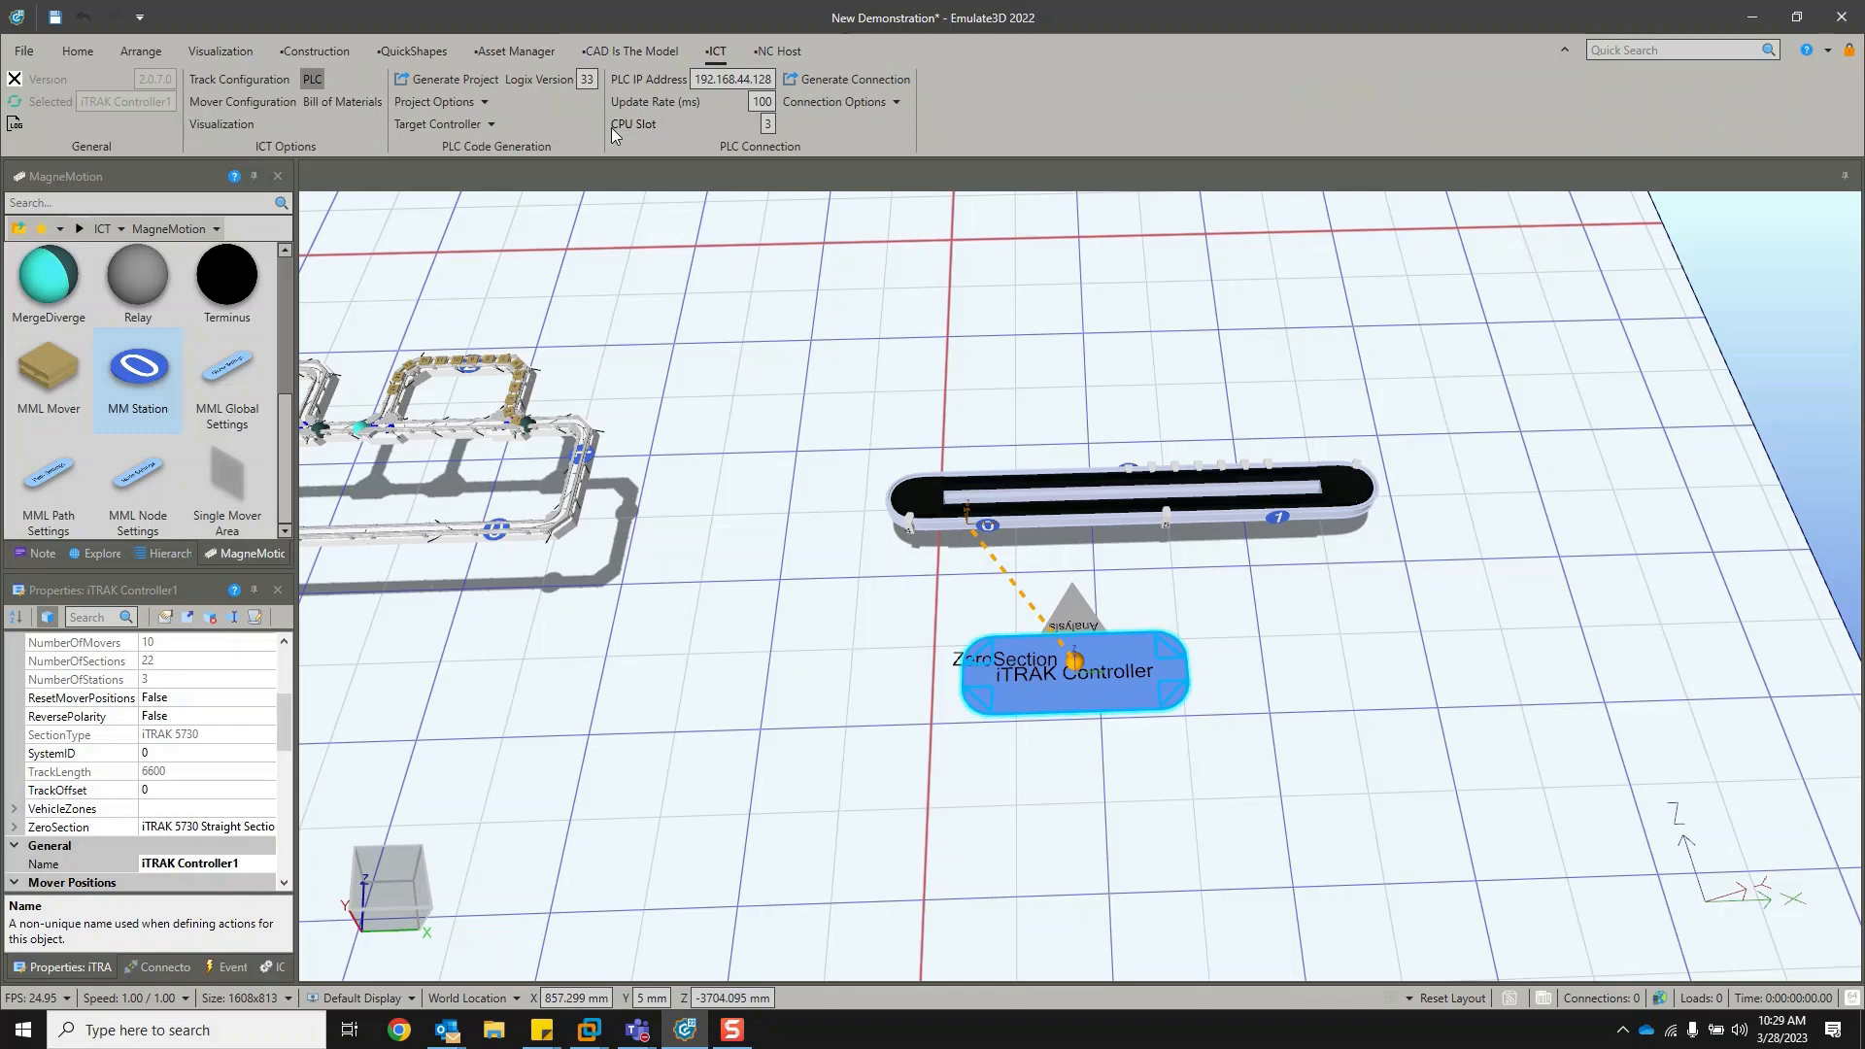
pyautogui.click(475, 102)
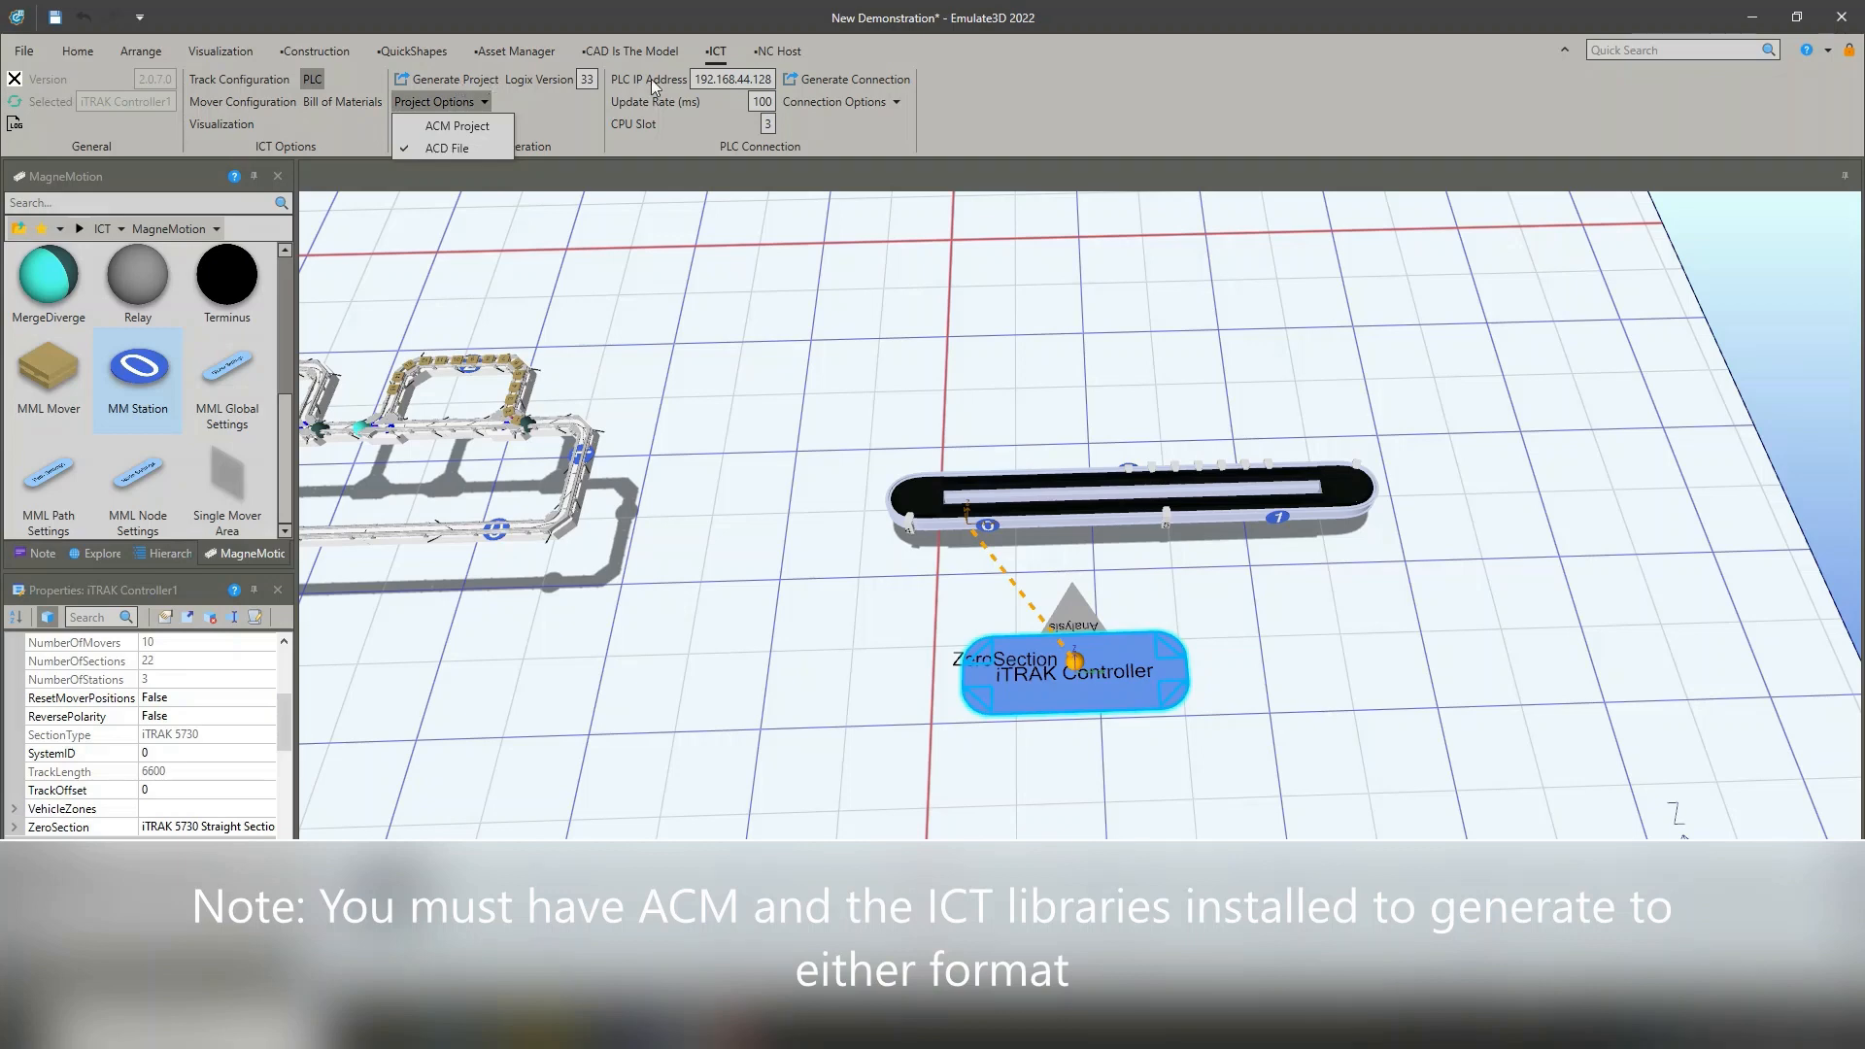
pyautogui.click(78, 51)
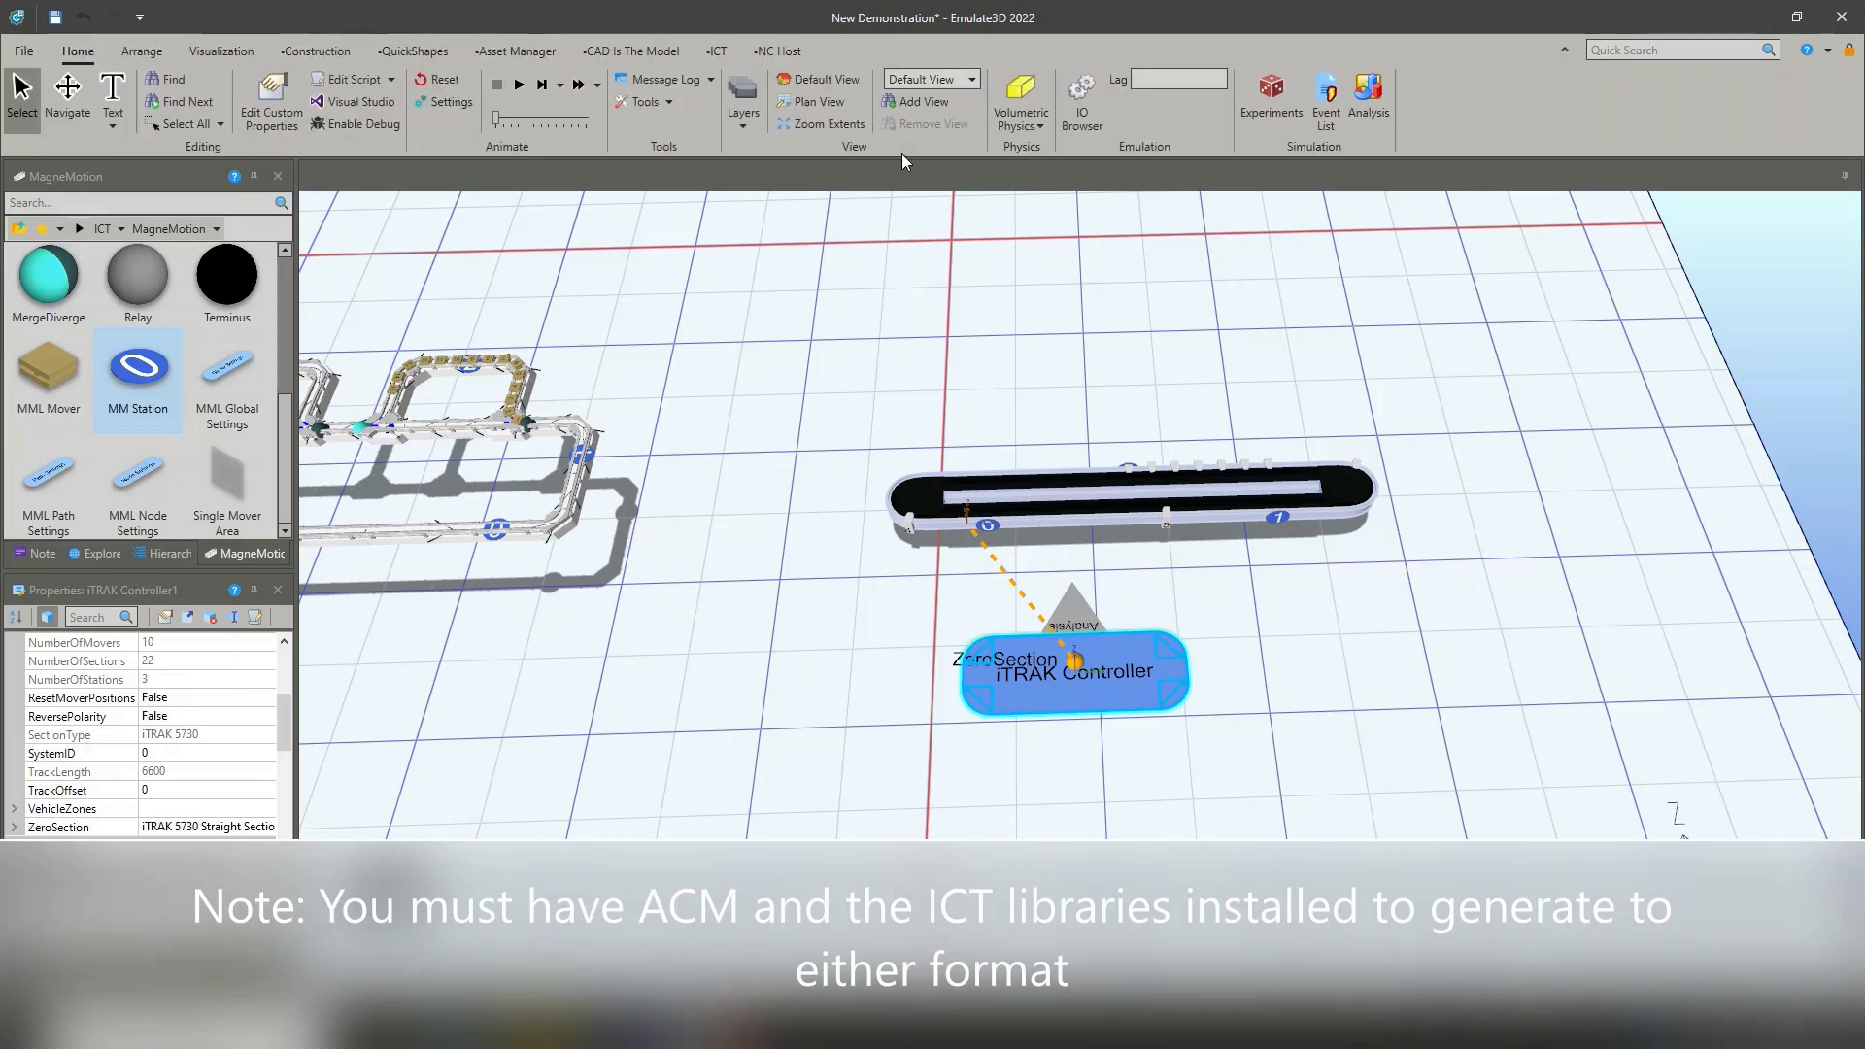
pyautogui.click(1080, 88)
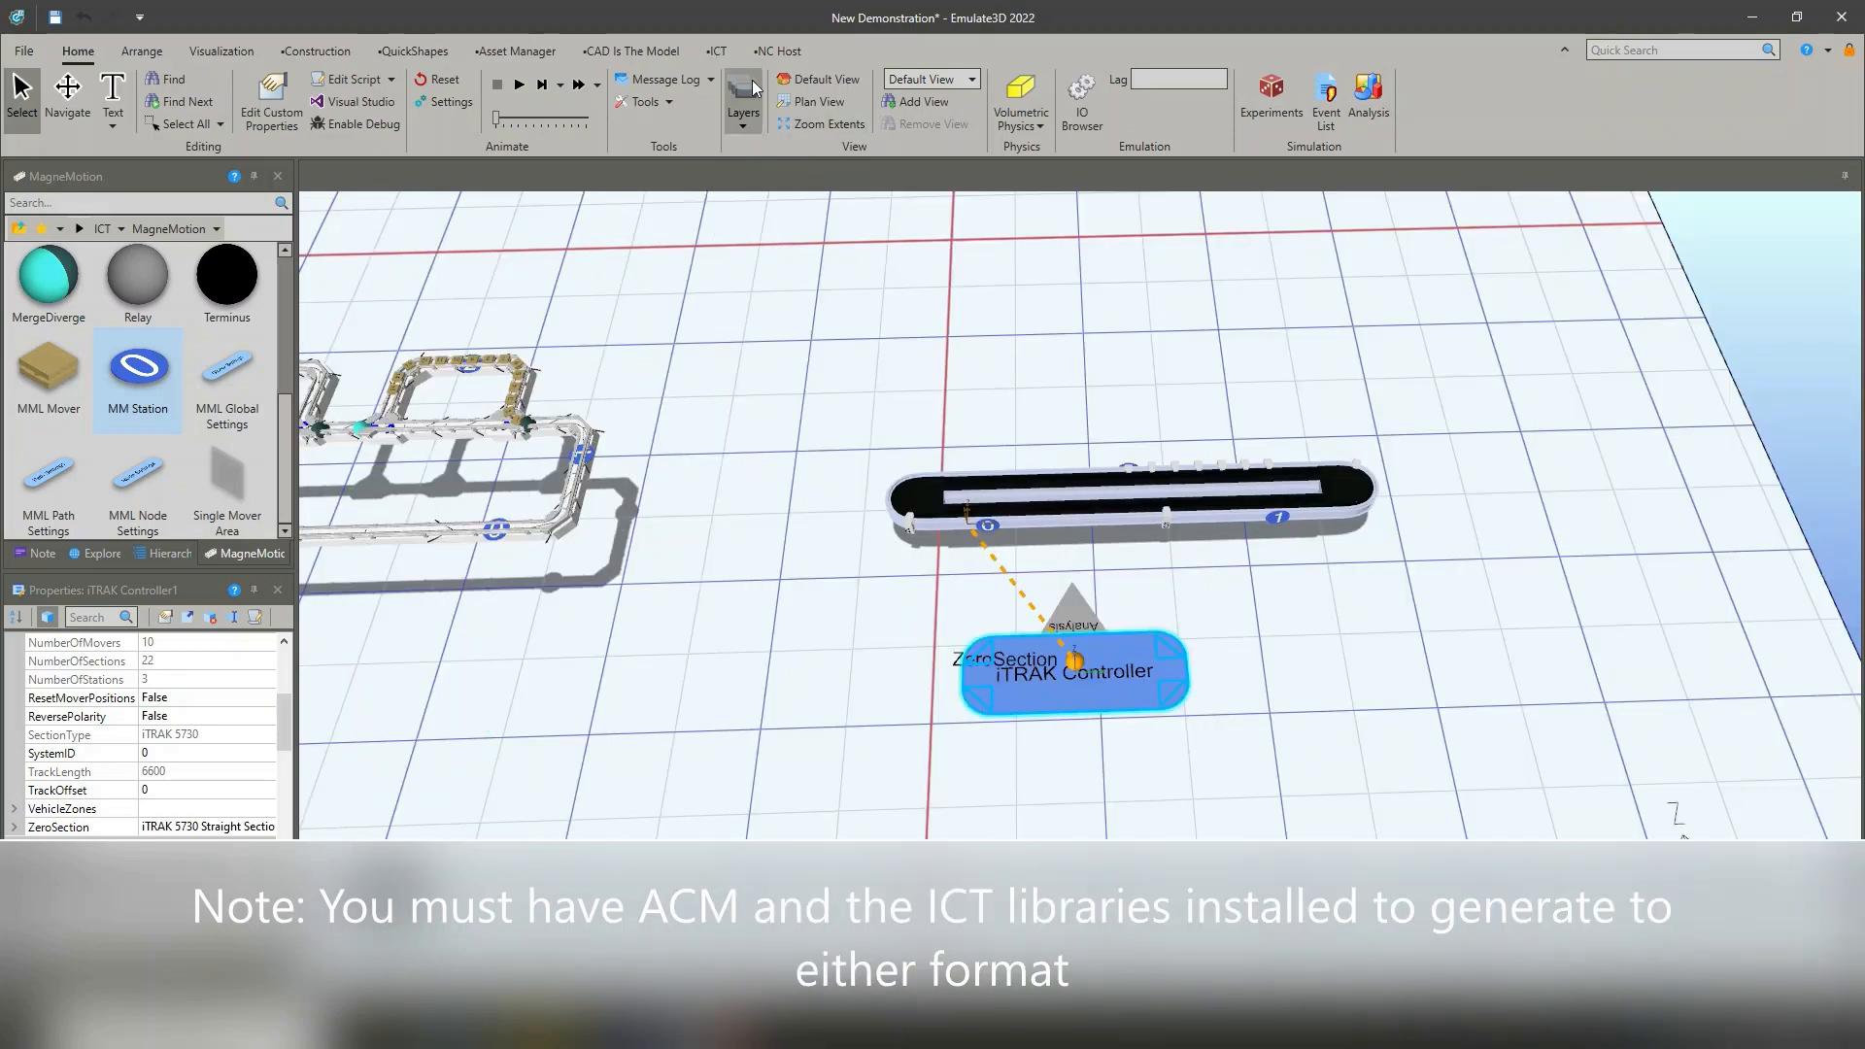
pyautogui.click(717, 51)
pyautogui.click(482, 102)
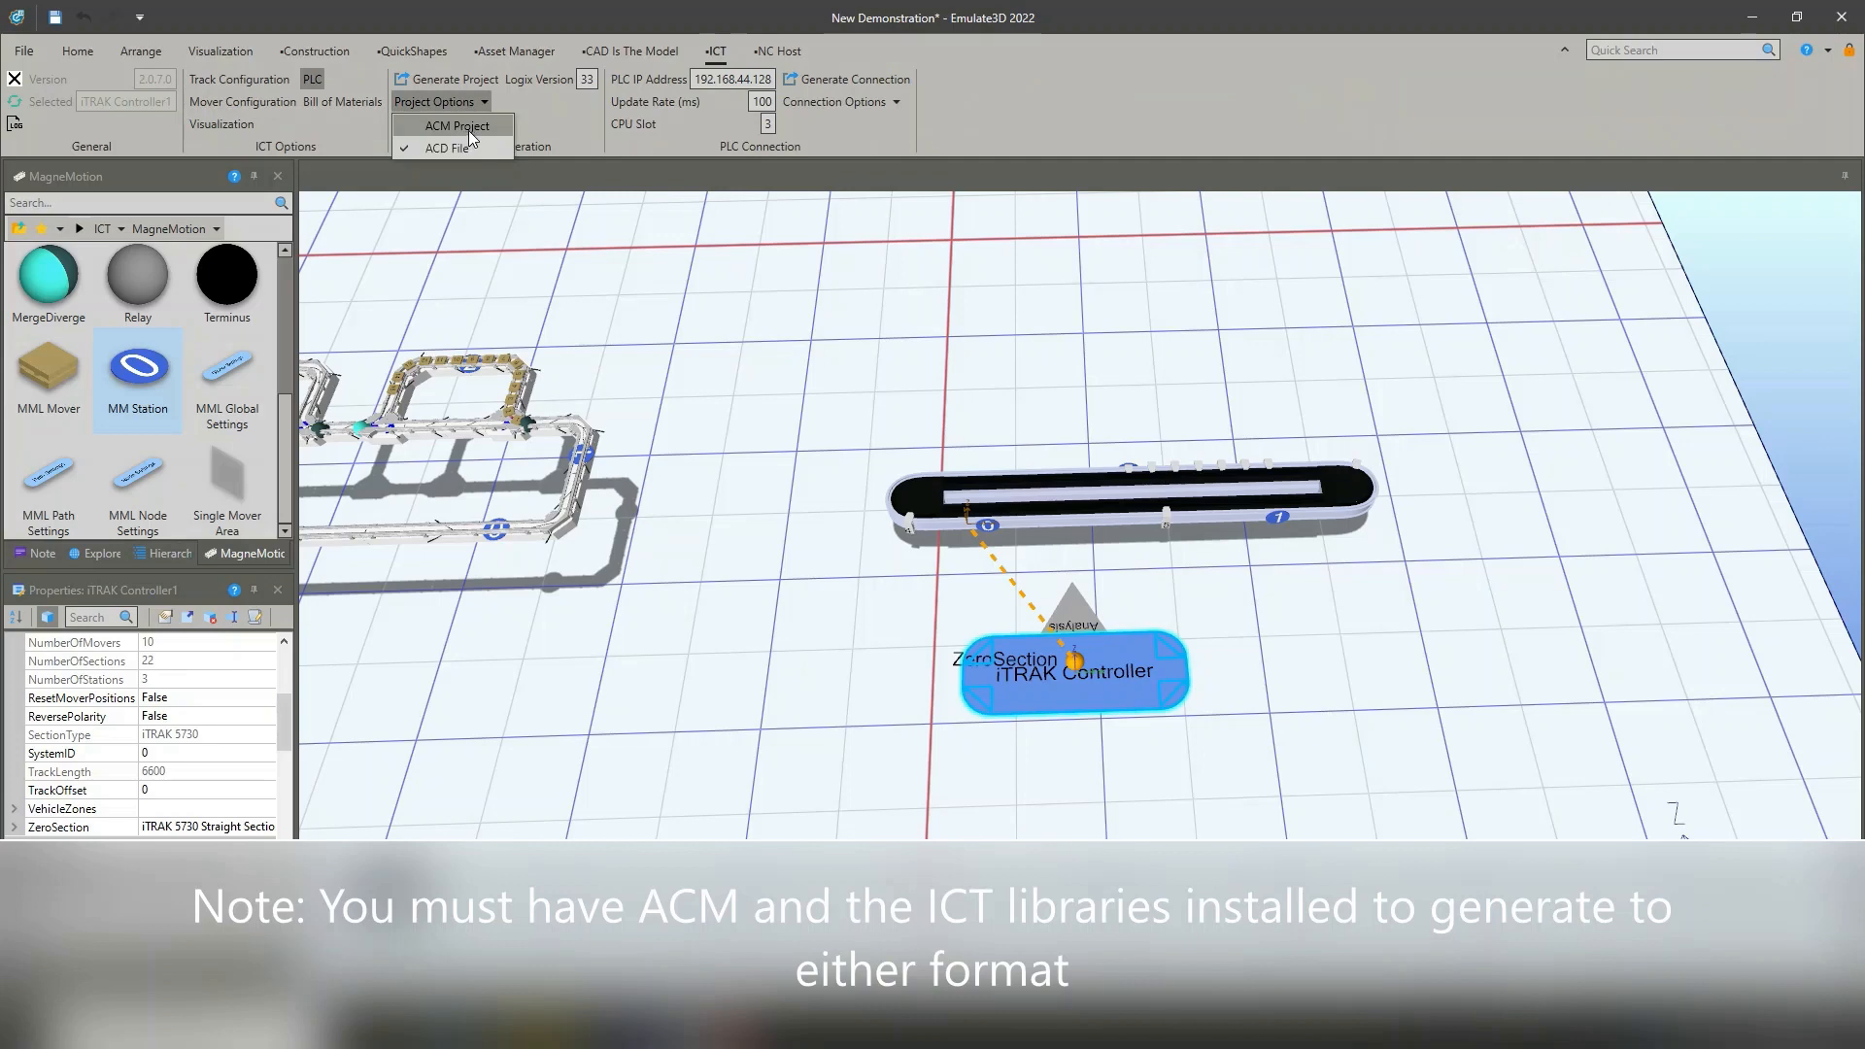
pyautogui.click(468, 126)
pyautogui.click(485, 99)
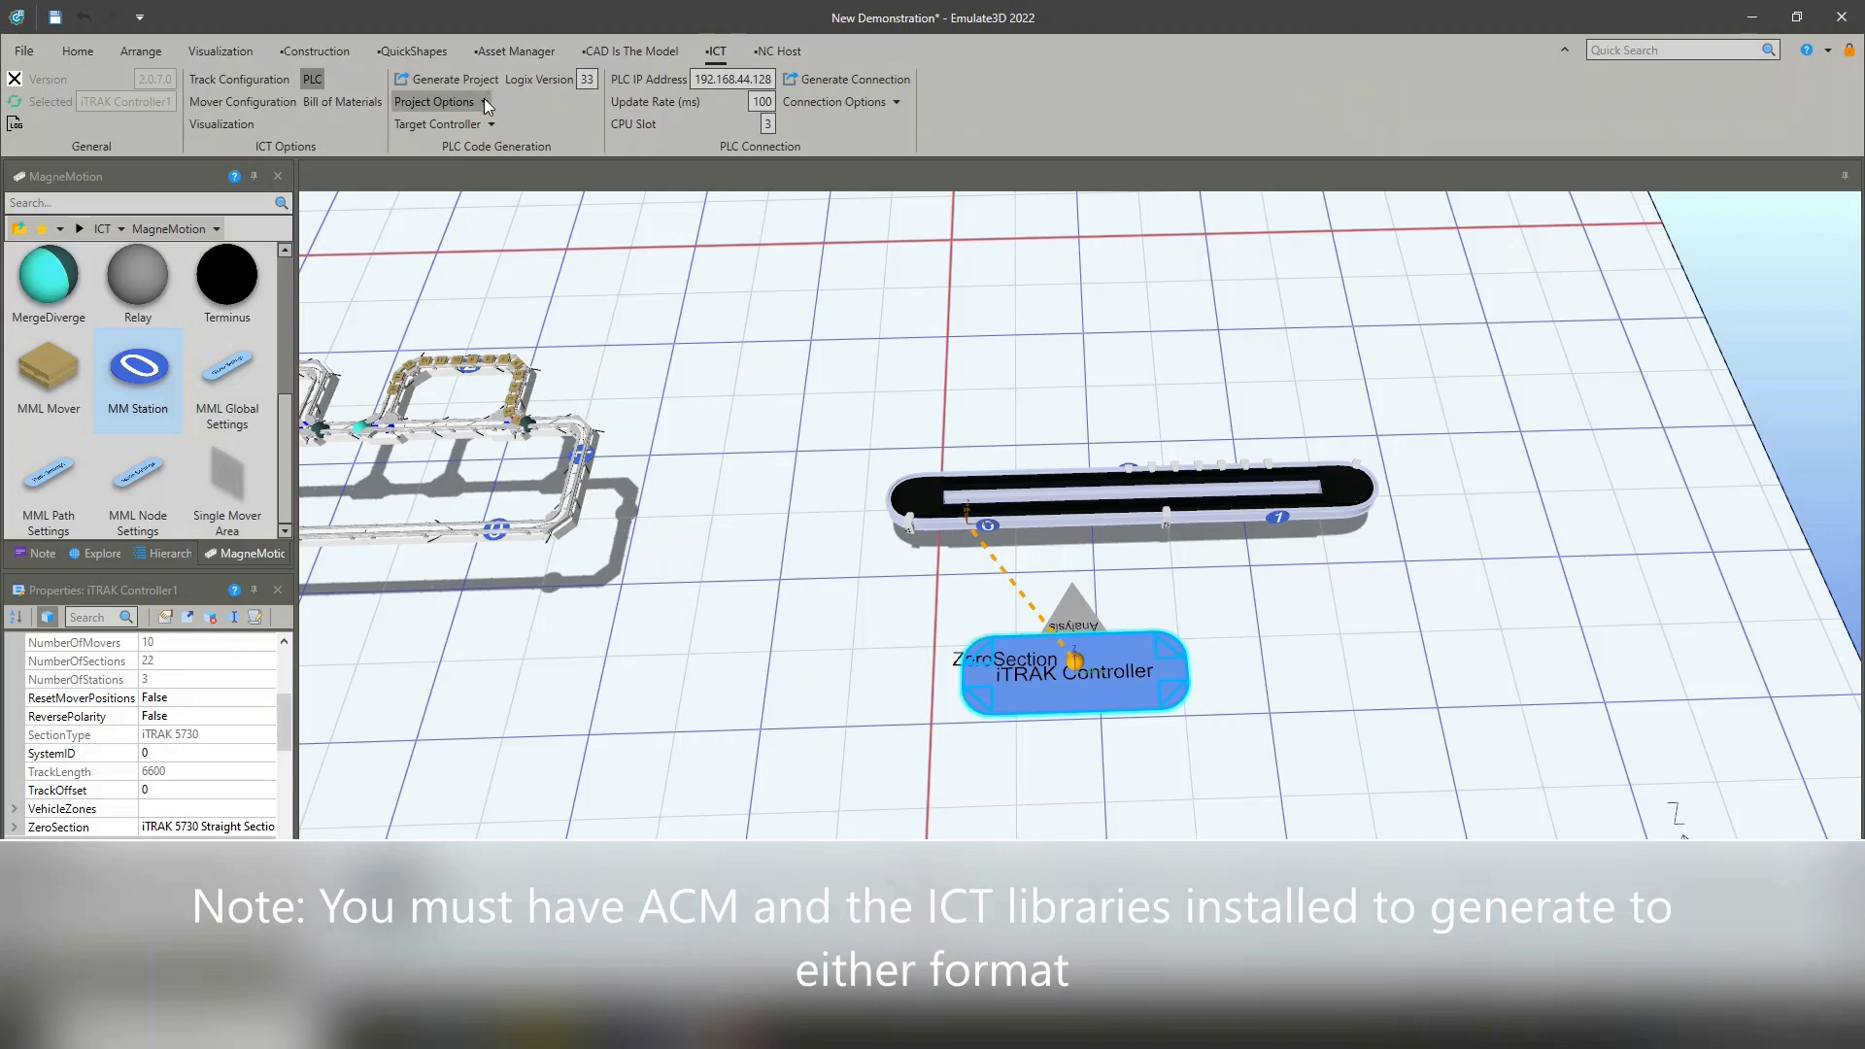
pyautogui.click(484, 101)
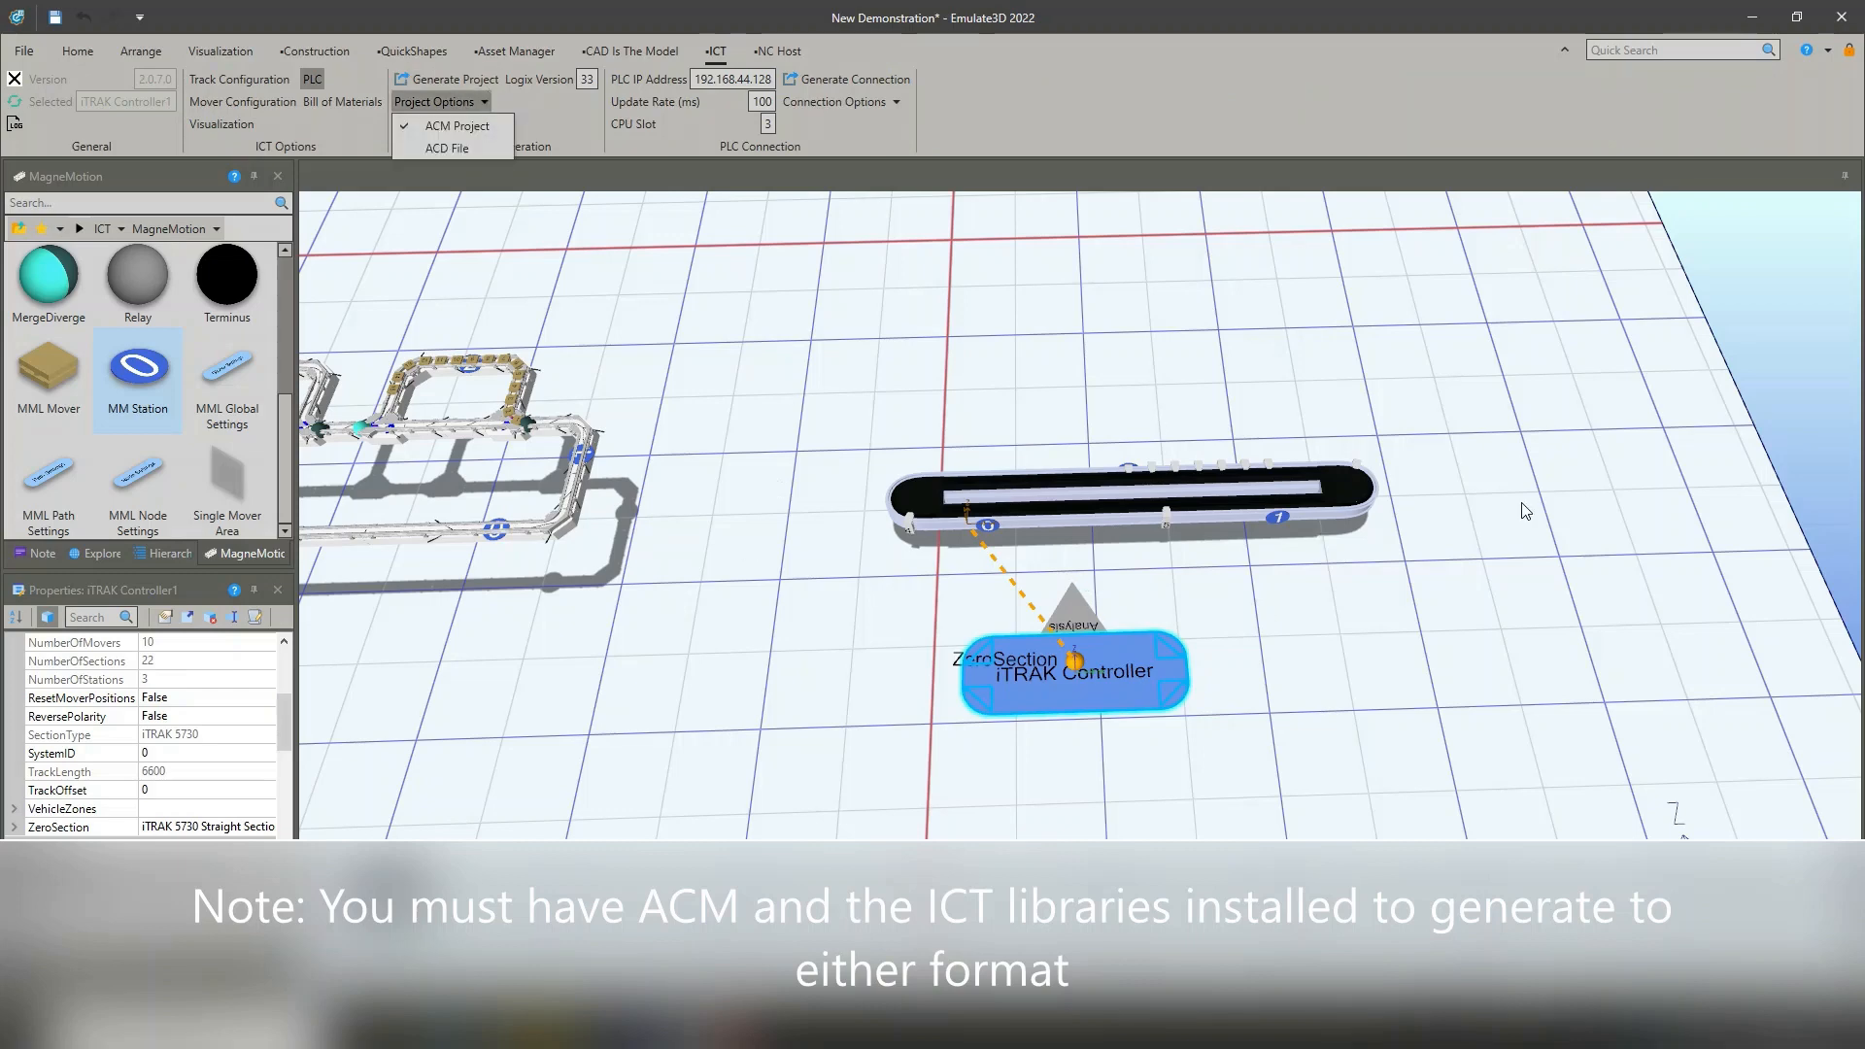
pyautogui.click(546, 113)
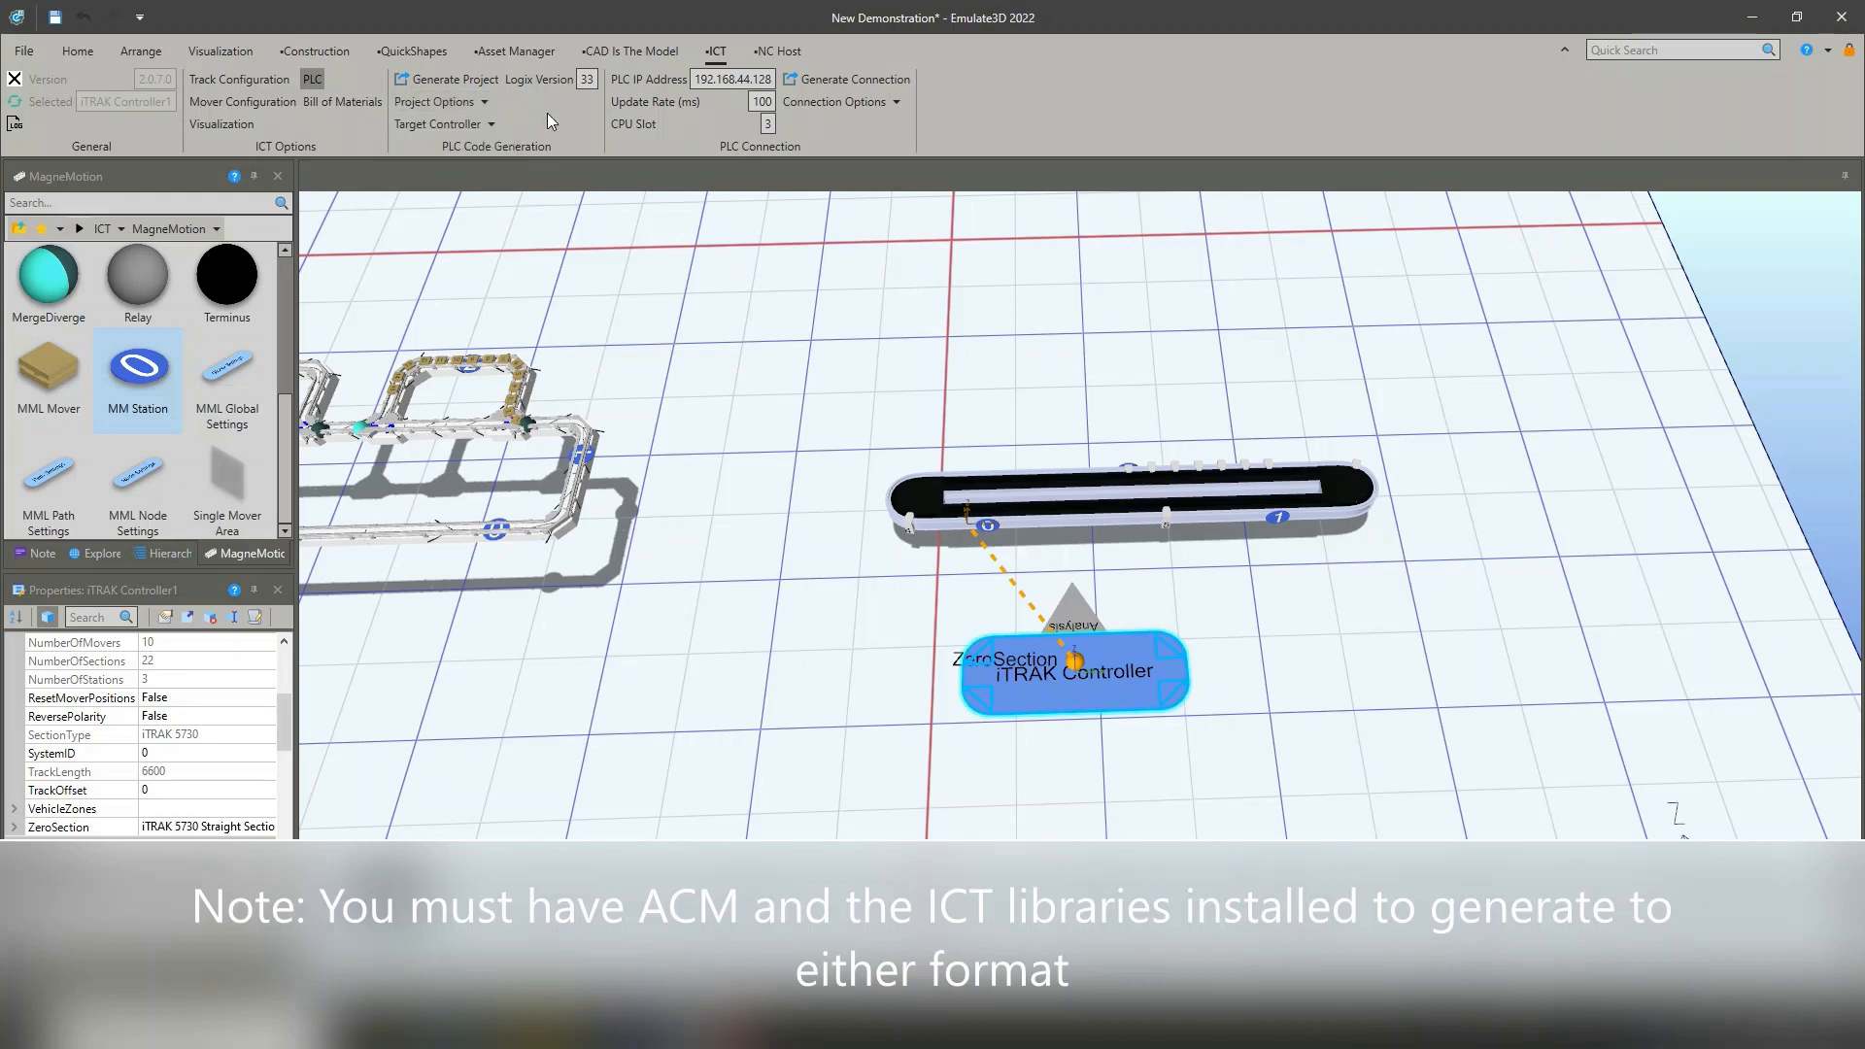
# Examine the target controller models available for PLC code generation.
pyautogui.click(487, 126)
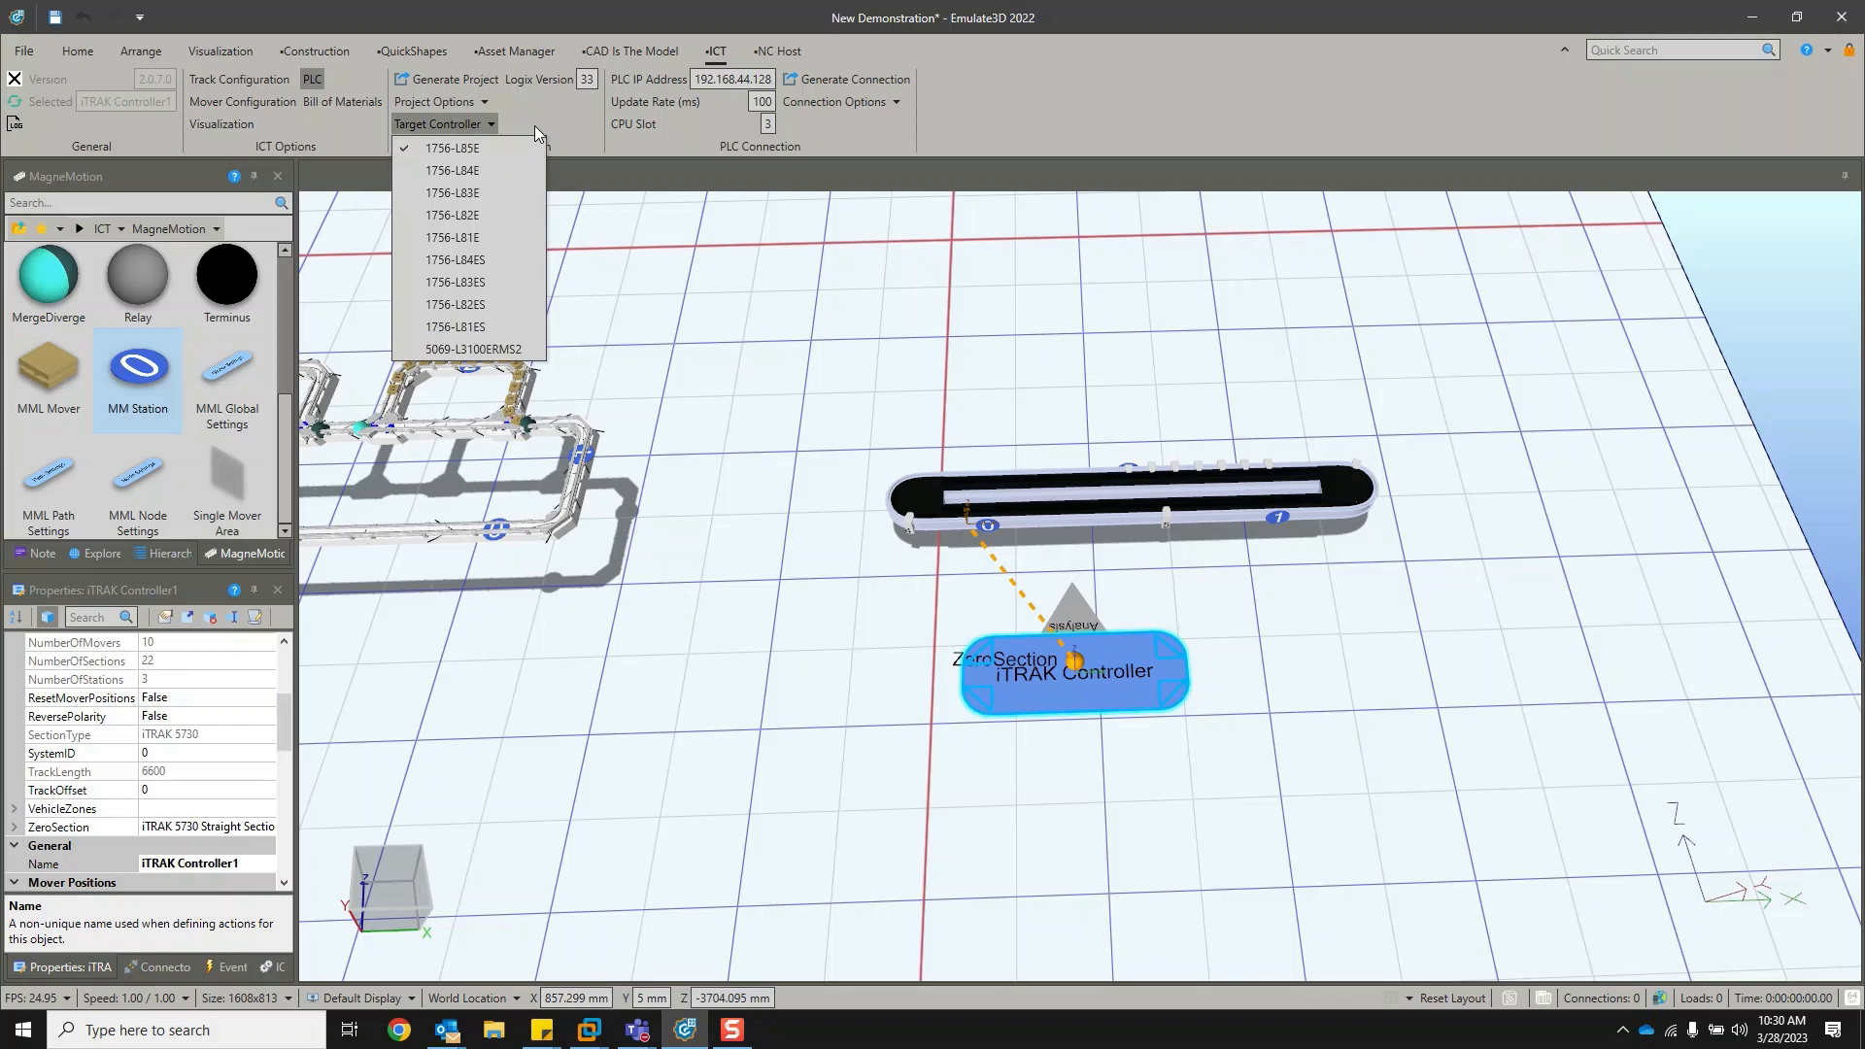
pyautogui.click(551, 111)
pyautogui.click(492, 125)
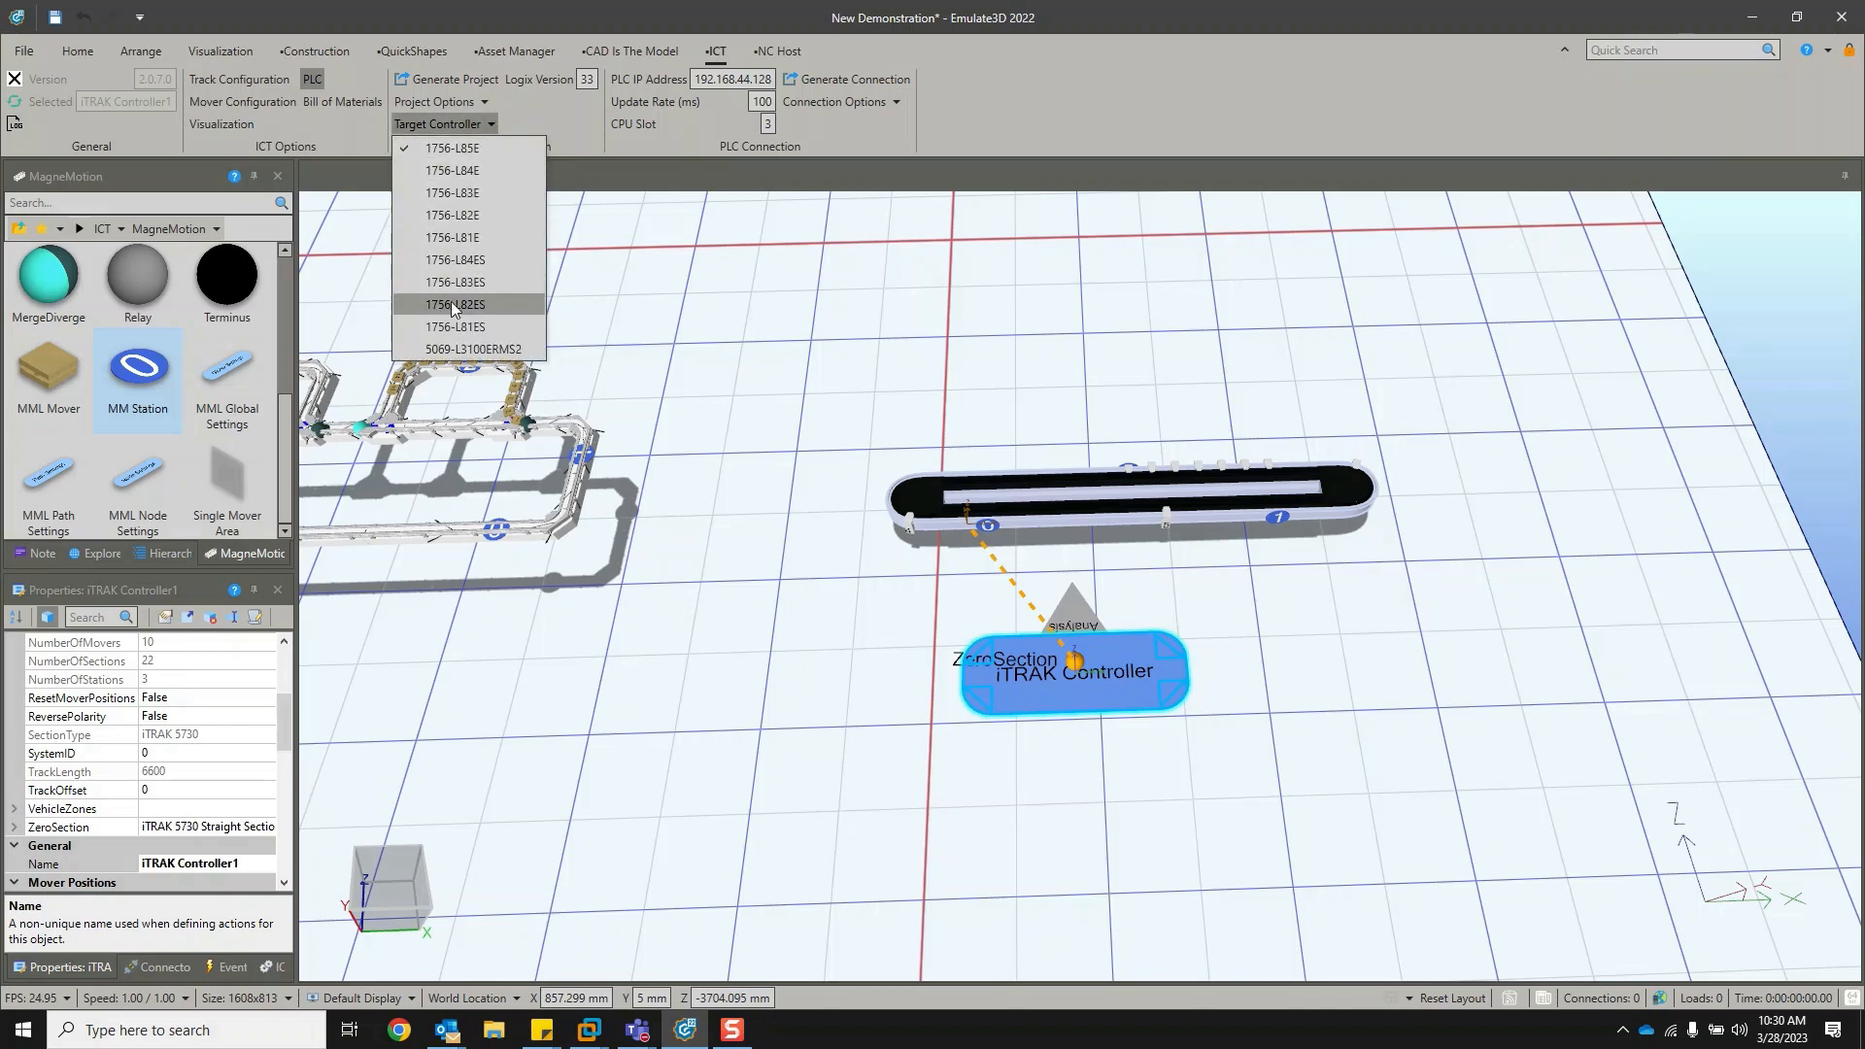
pyautogui.click(548, 118)
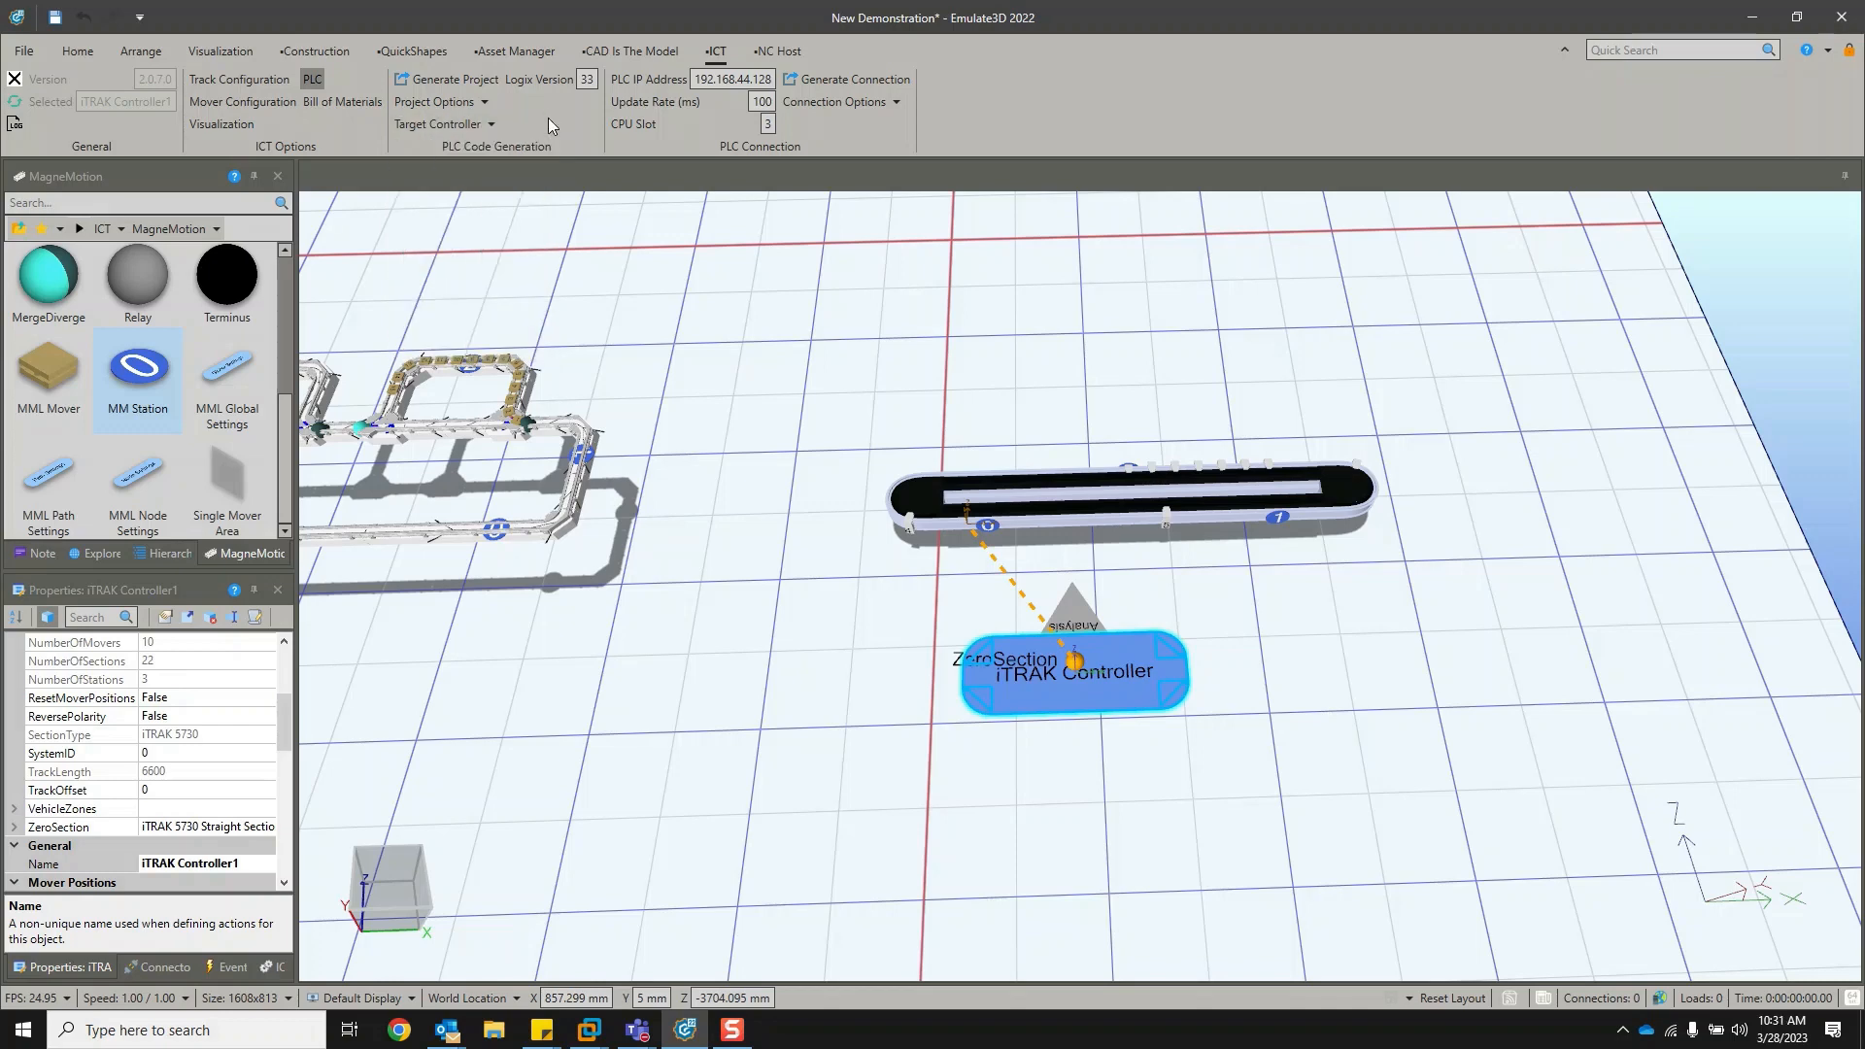
# Generate the iTRAK Controller's ACM project and save it as the Excel file iTRAK_E3D_Demo in the Quick E3D ICT Simulation Demo folder.
pyautogui.click(483, 105)
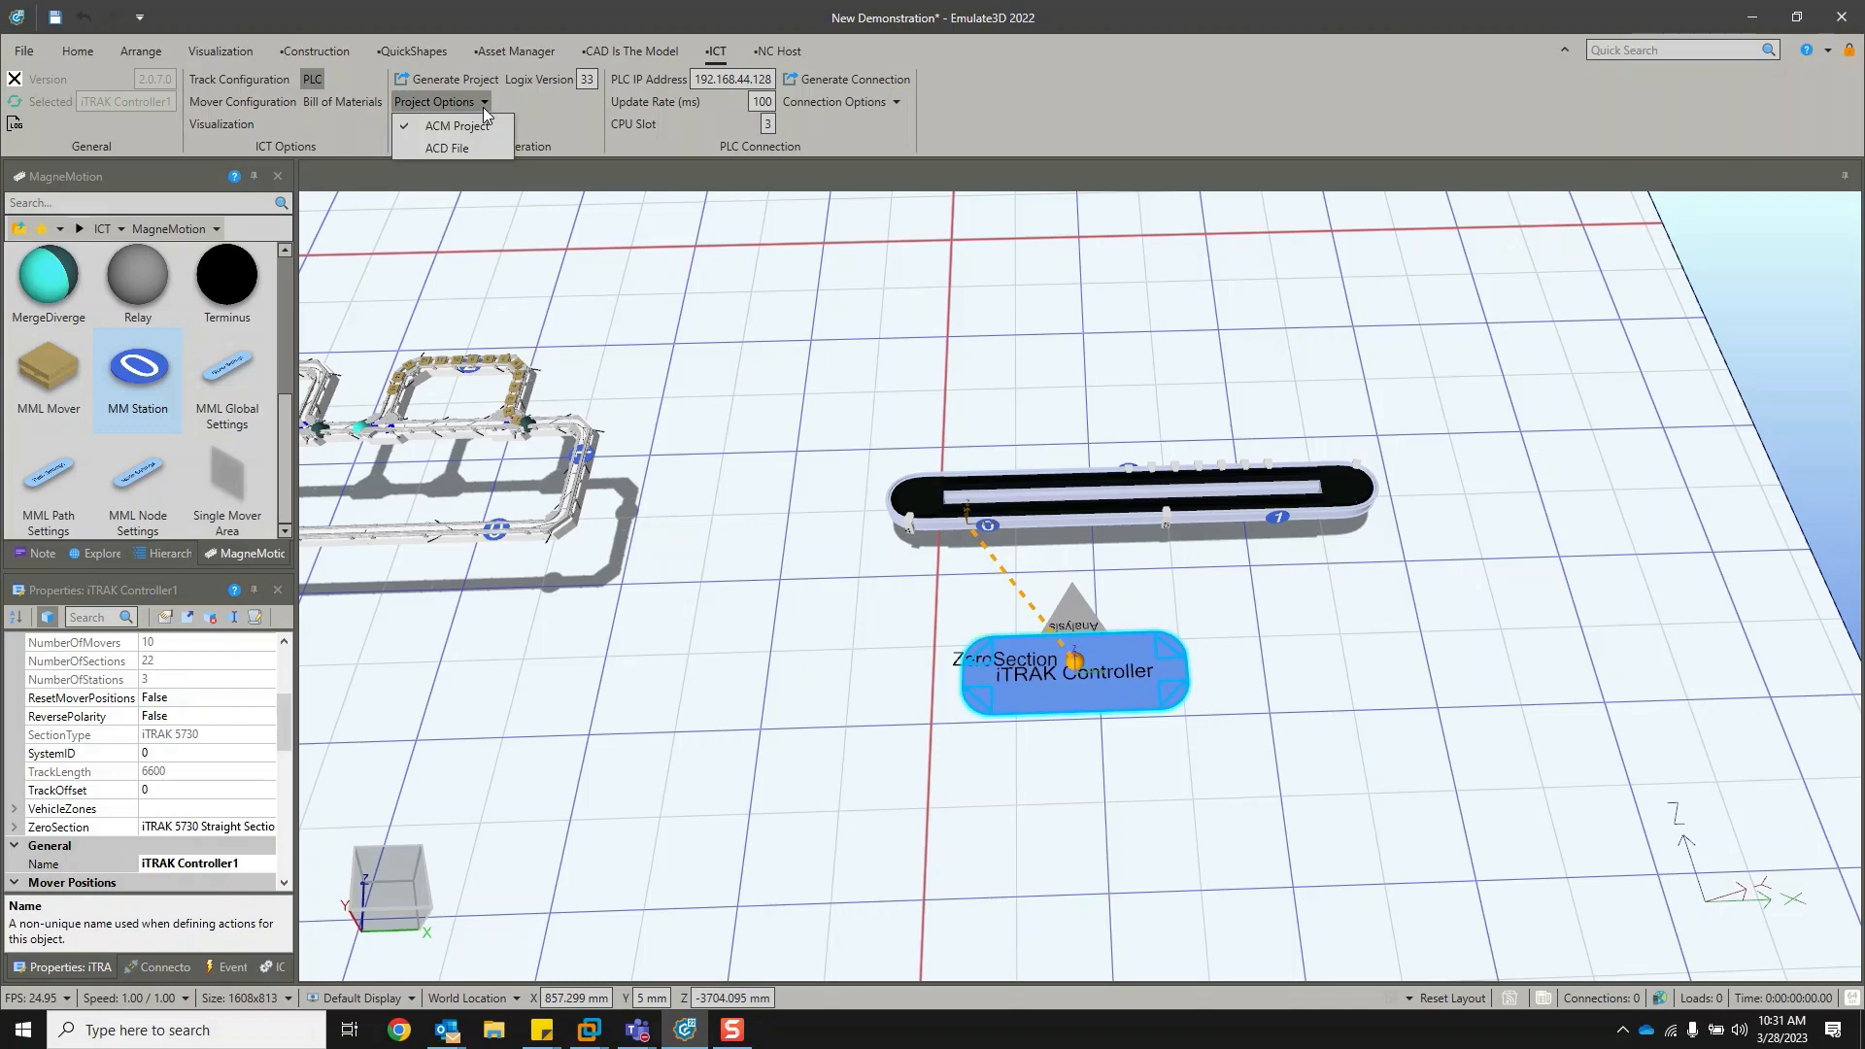
pyautogui.click(546, 113)
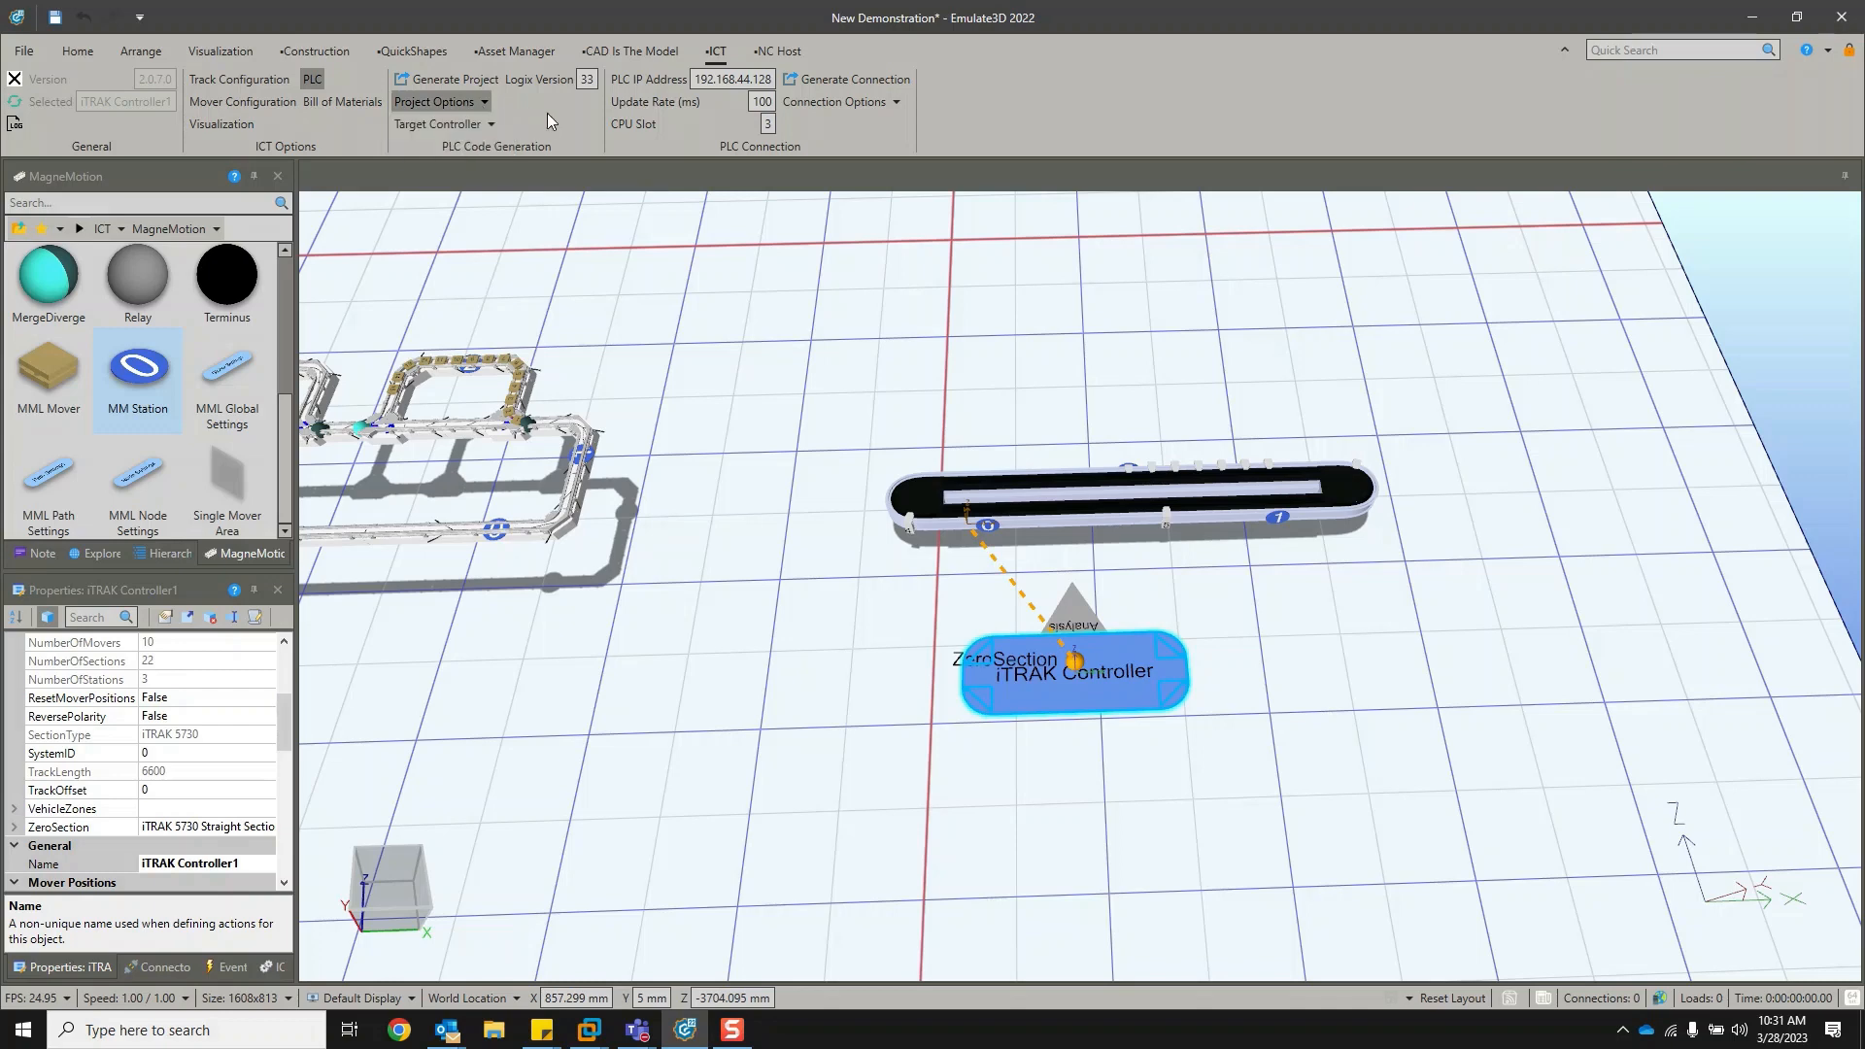
pyautogui.click(483, 85)
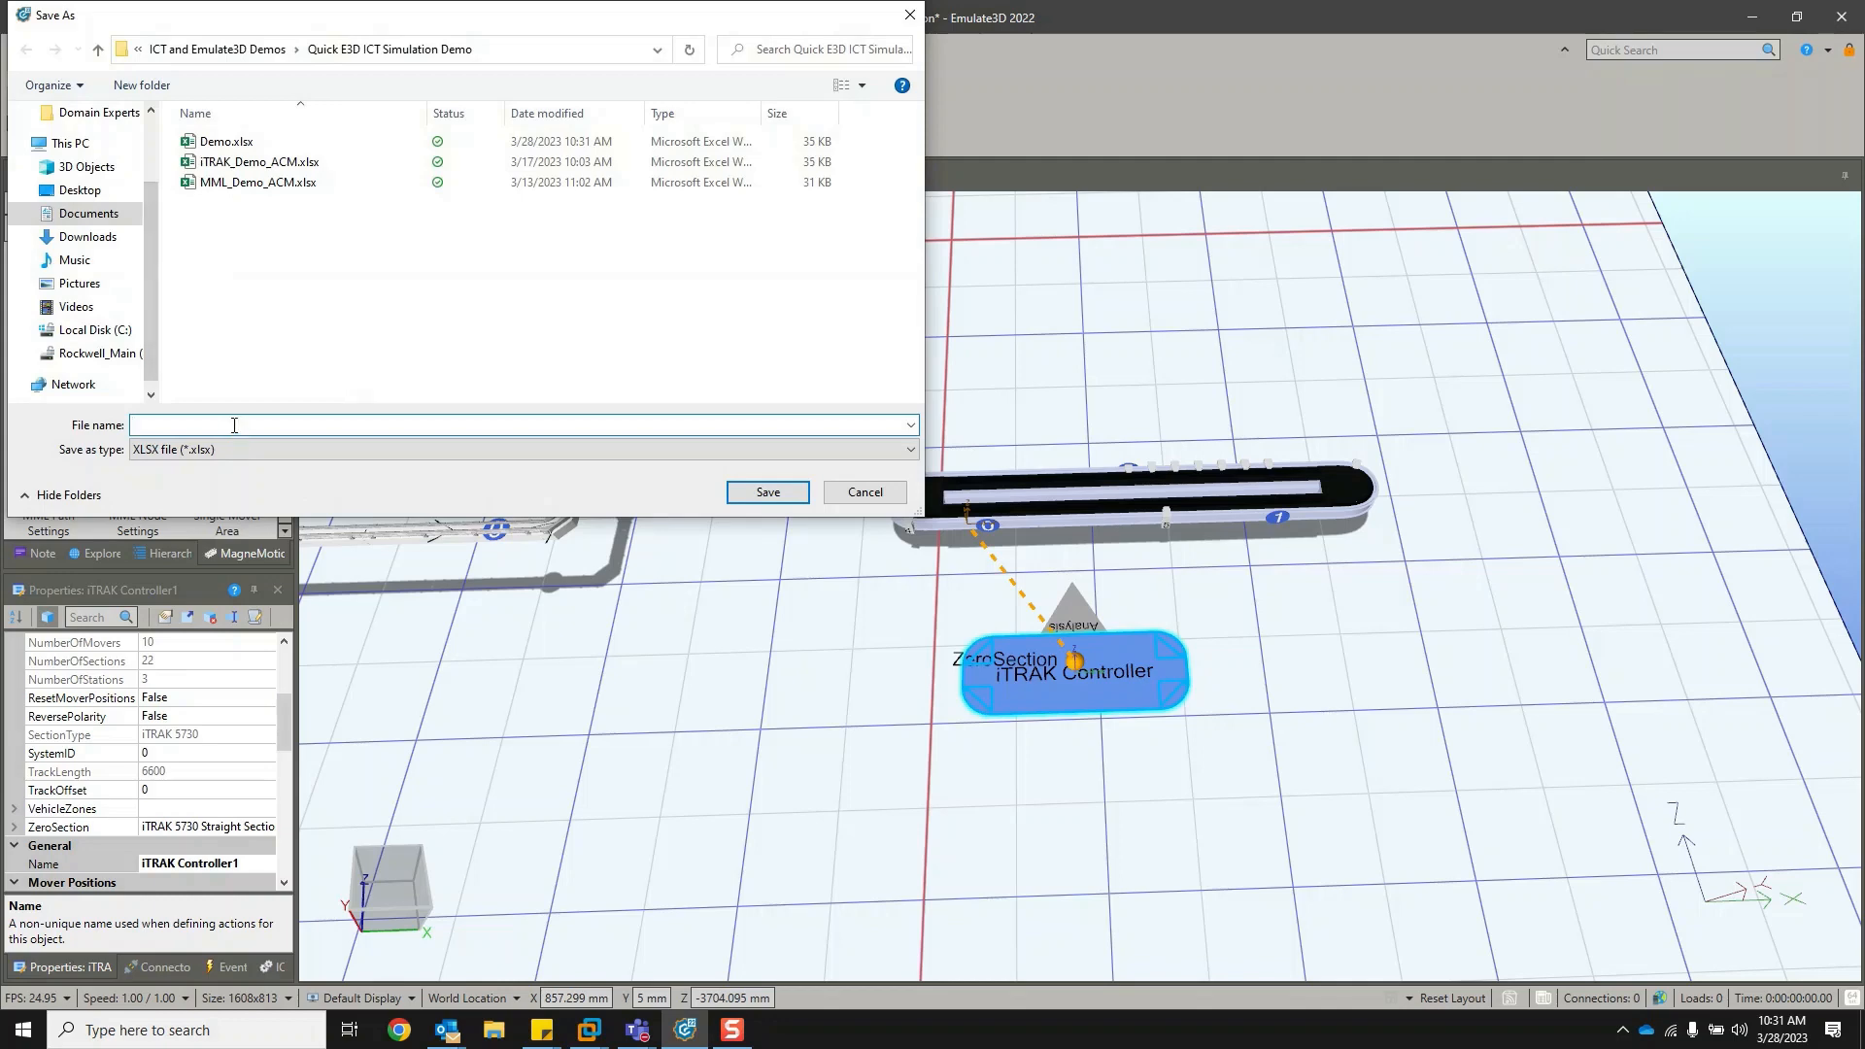
pyautogui.write('iTRAK')
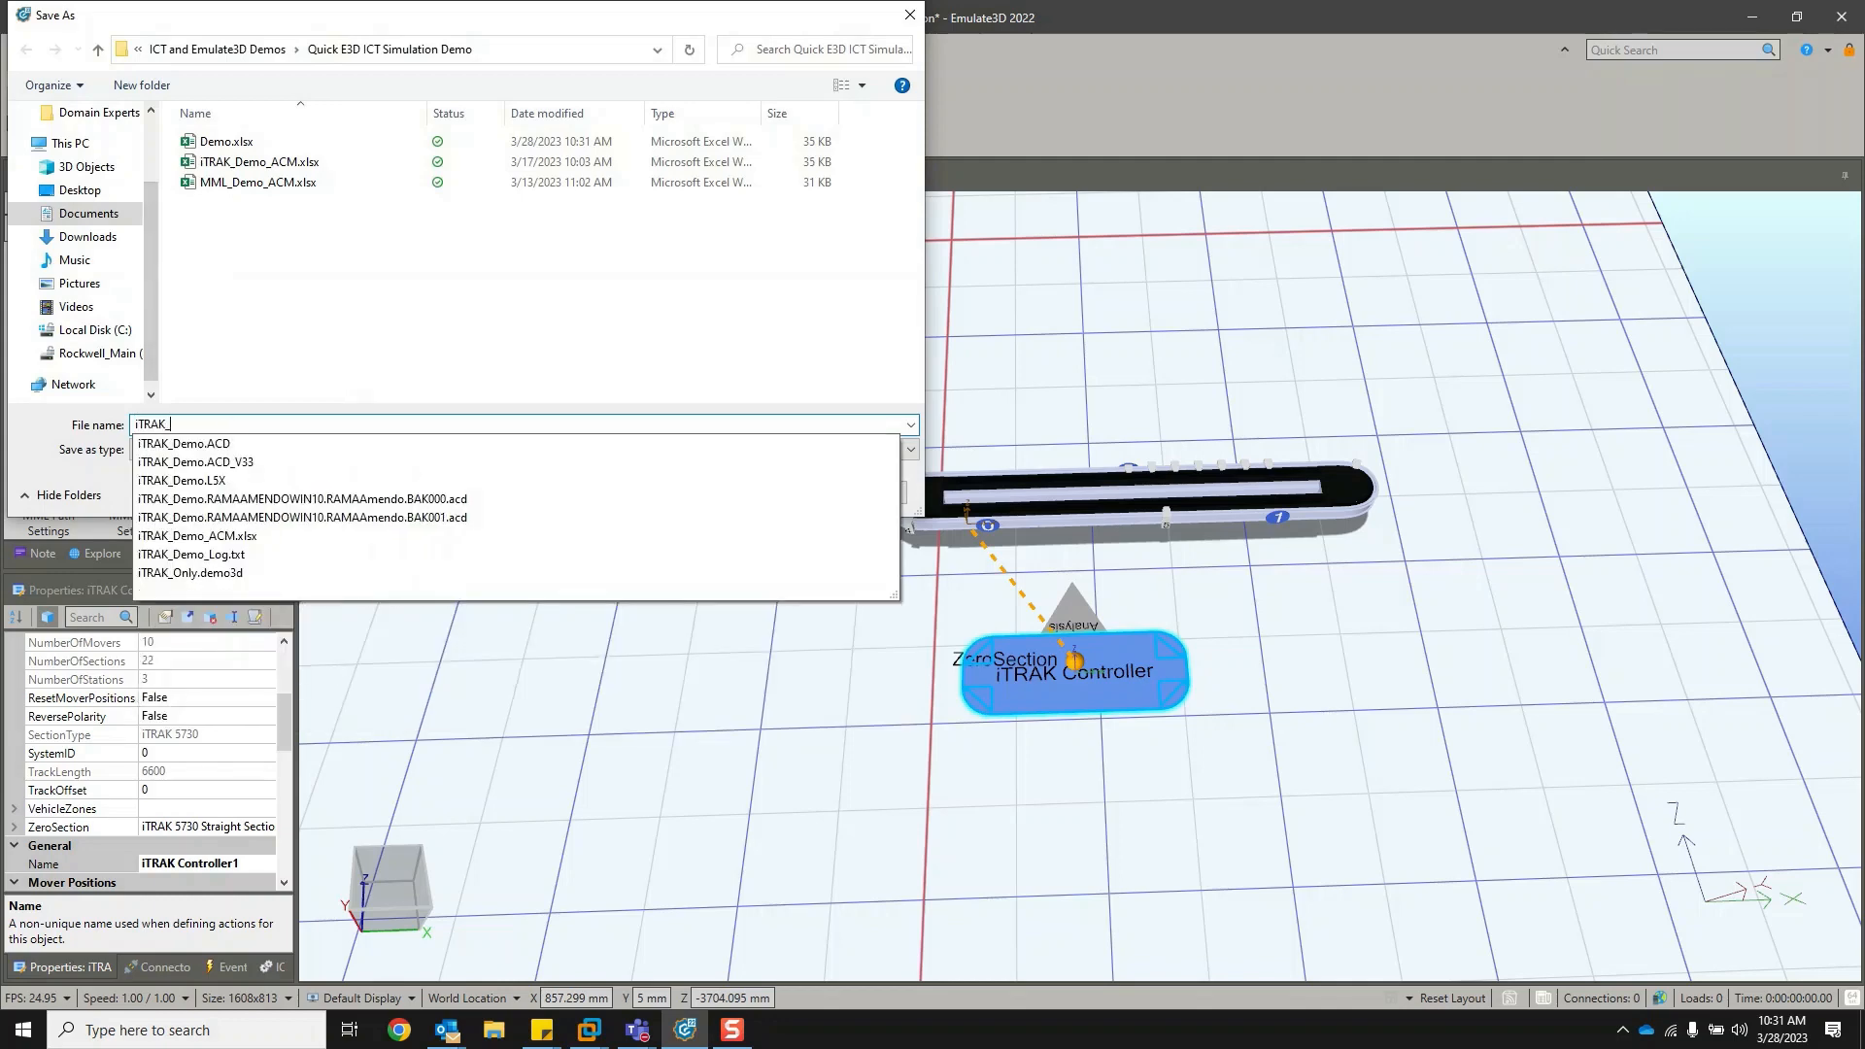
pyautogui.write('_E3')
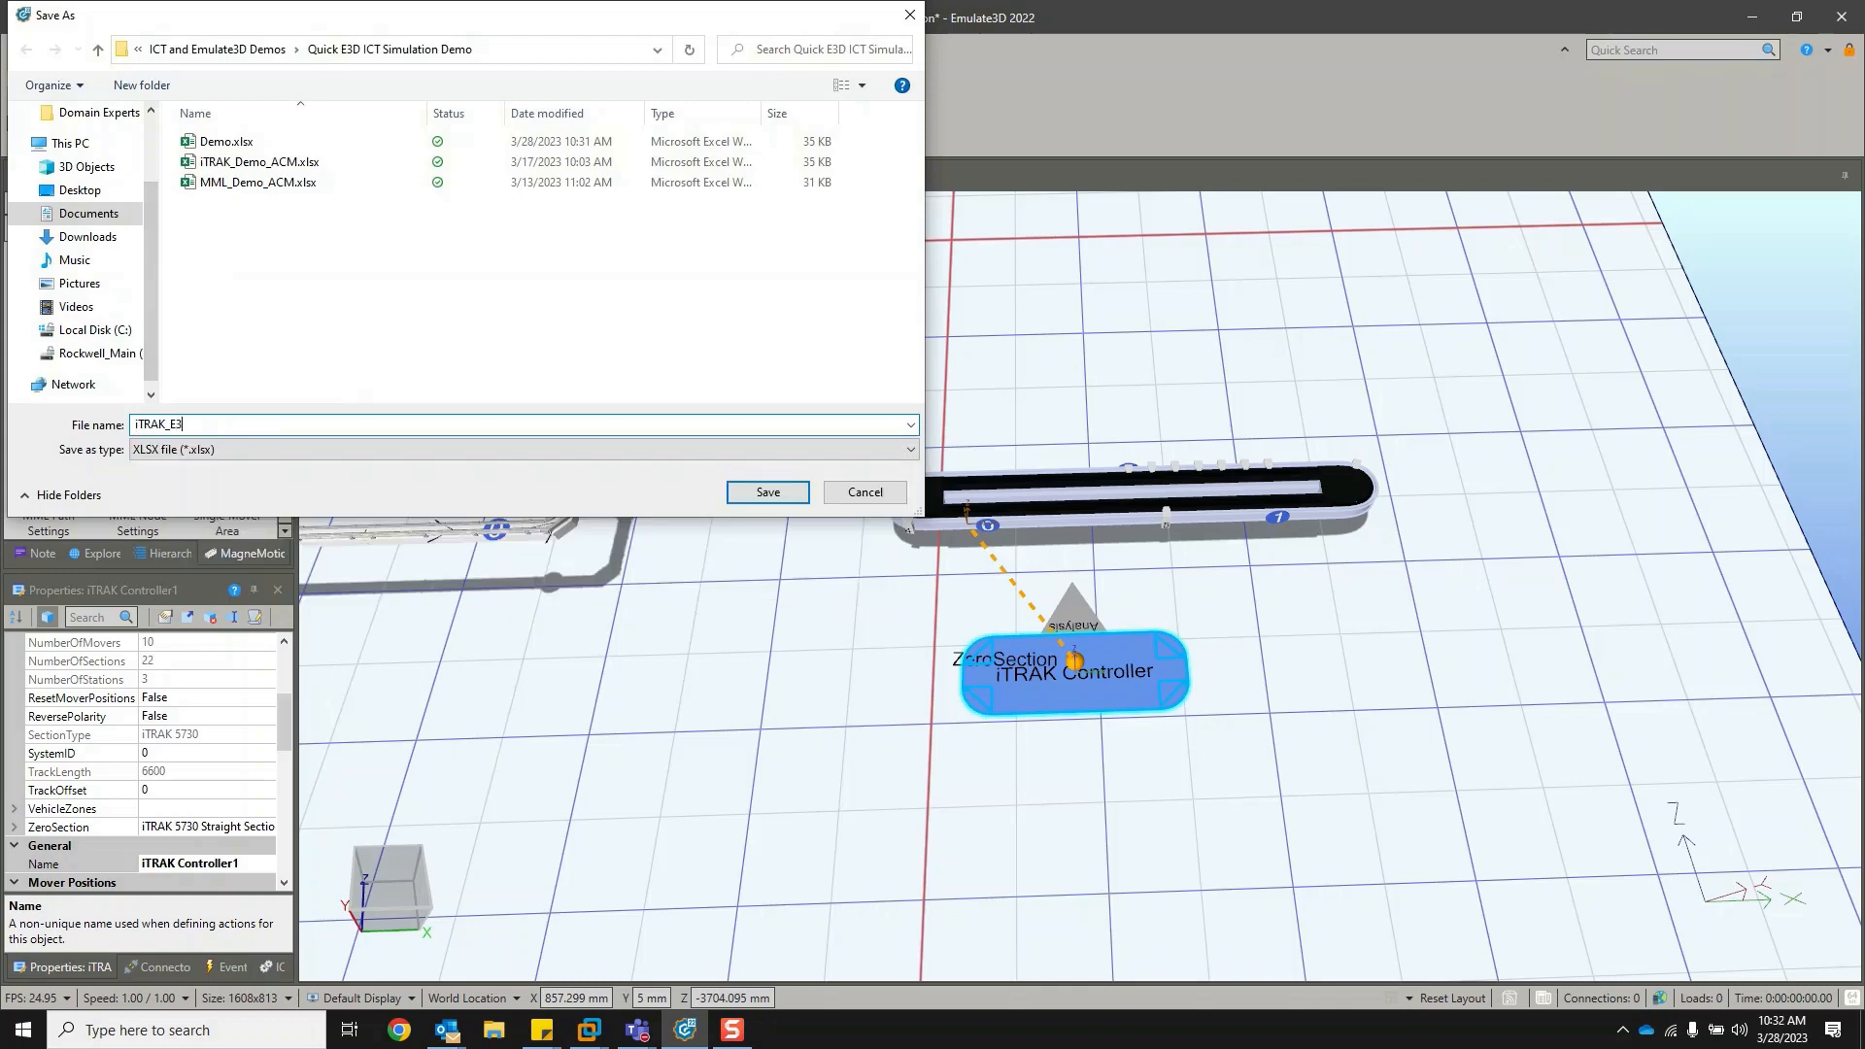
pyautogui.write('D_Demo')
pyautogui.click(787, 496)
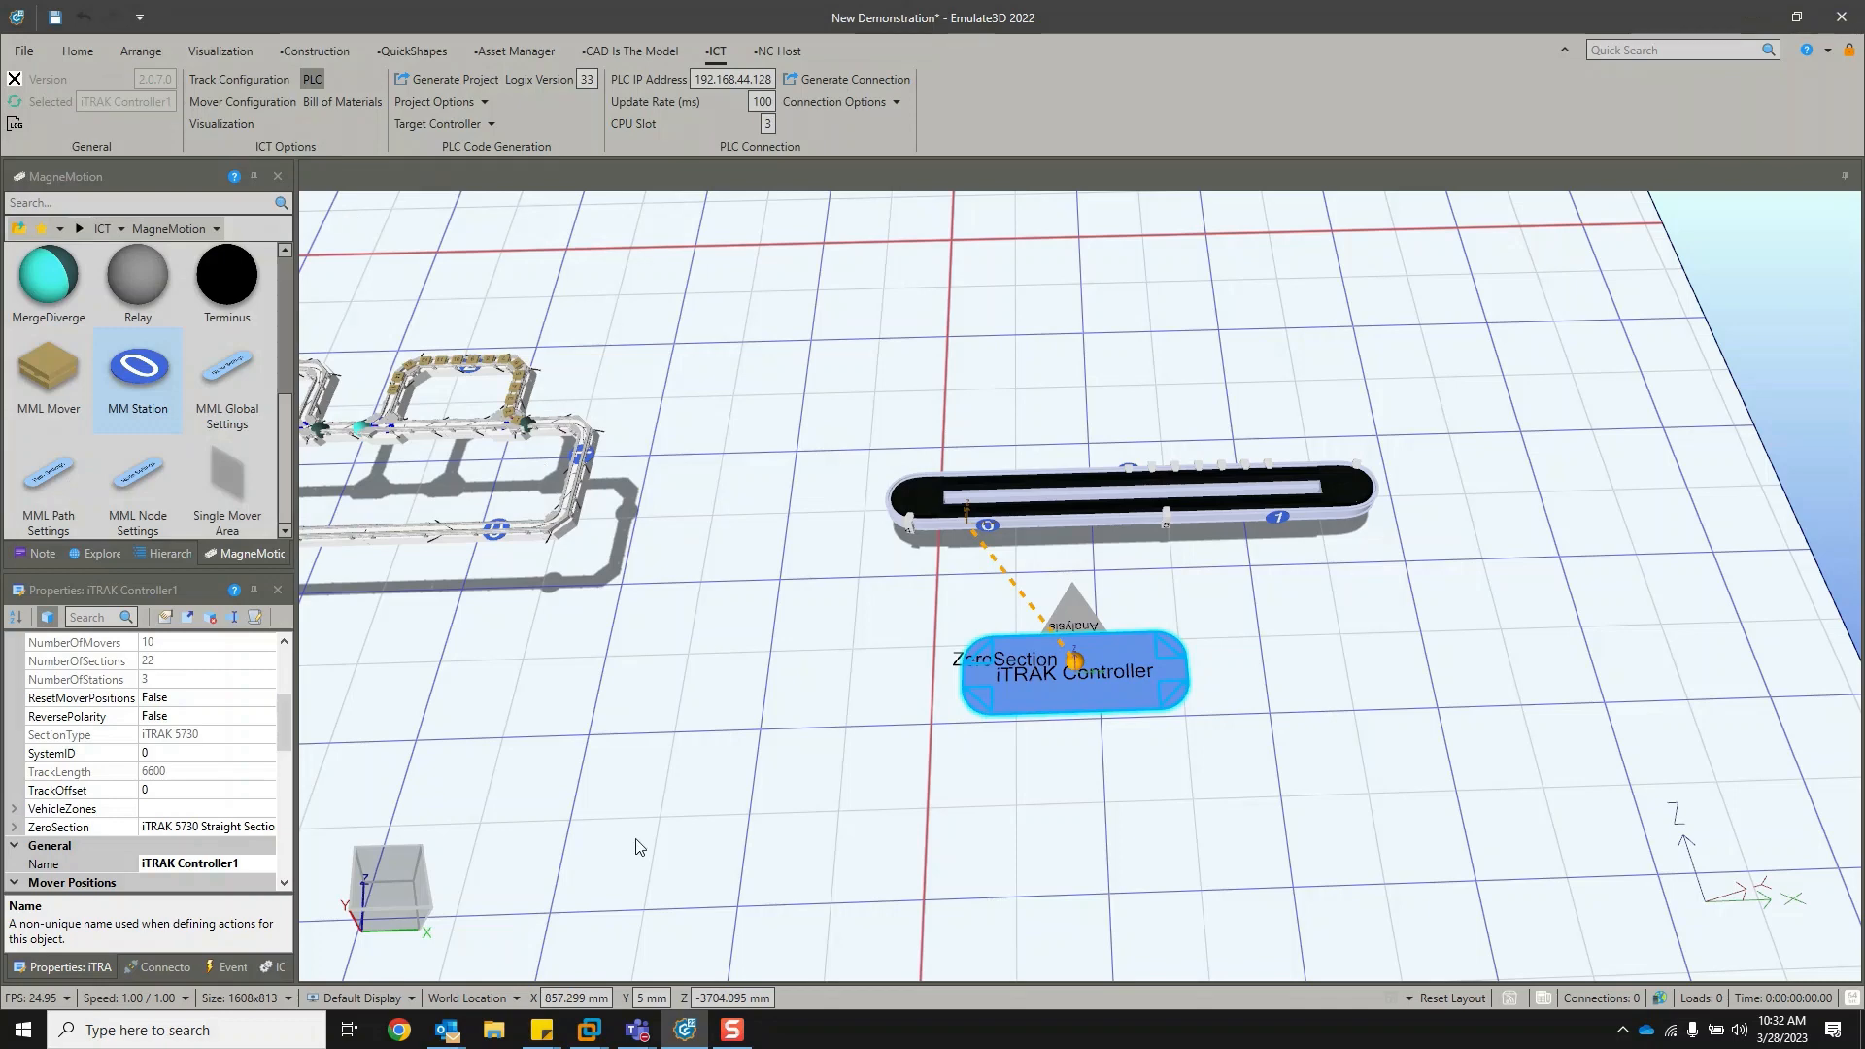
# Switch to Application Code Manager and set up a new-project import from iTRAK_E3D_Demo.xlsx in the Quick E3D ICT Simulation Demo folder.
pyautogui.moveTo(592, 1032)
pyautogui.click(653, 940)
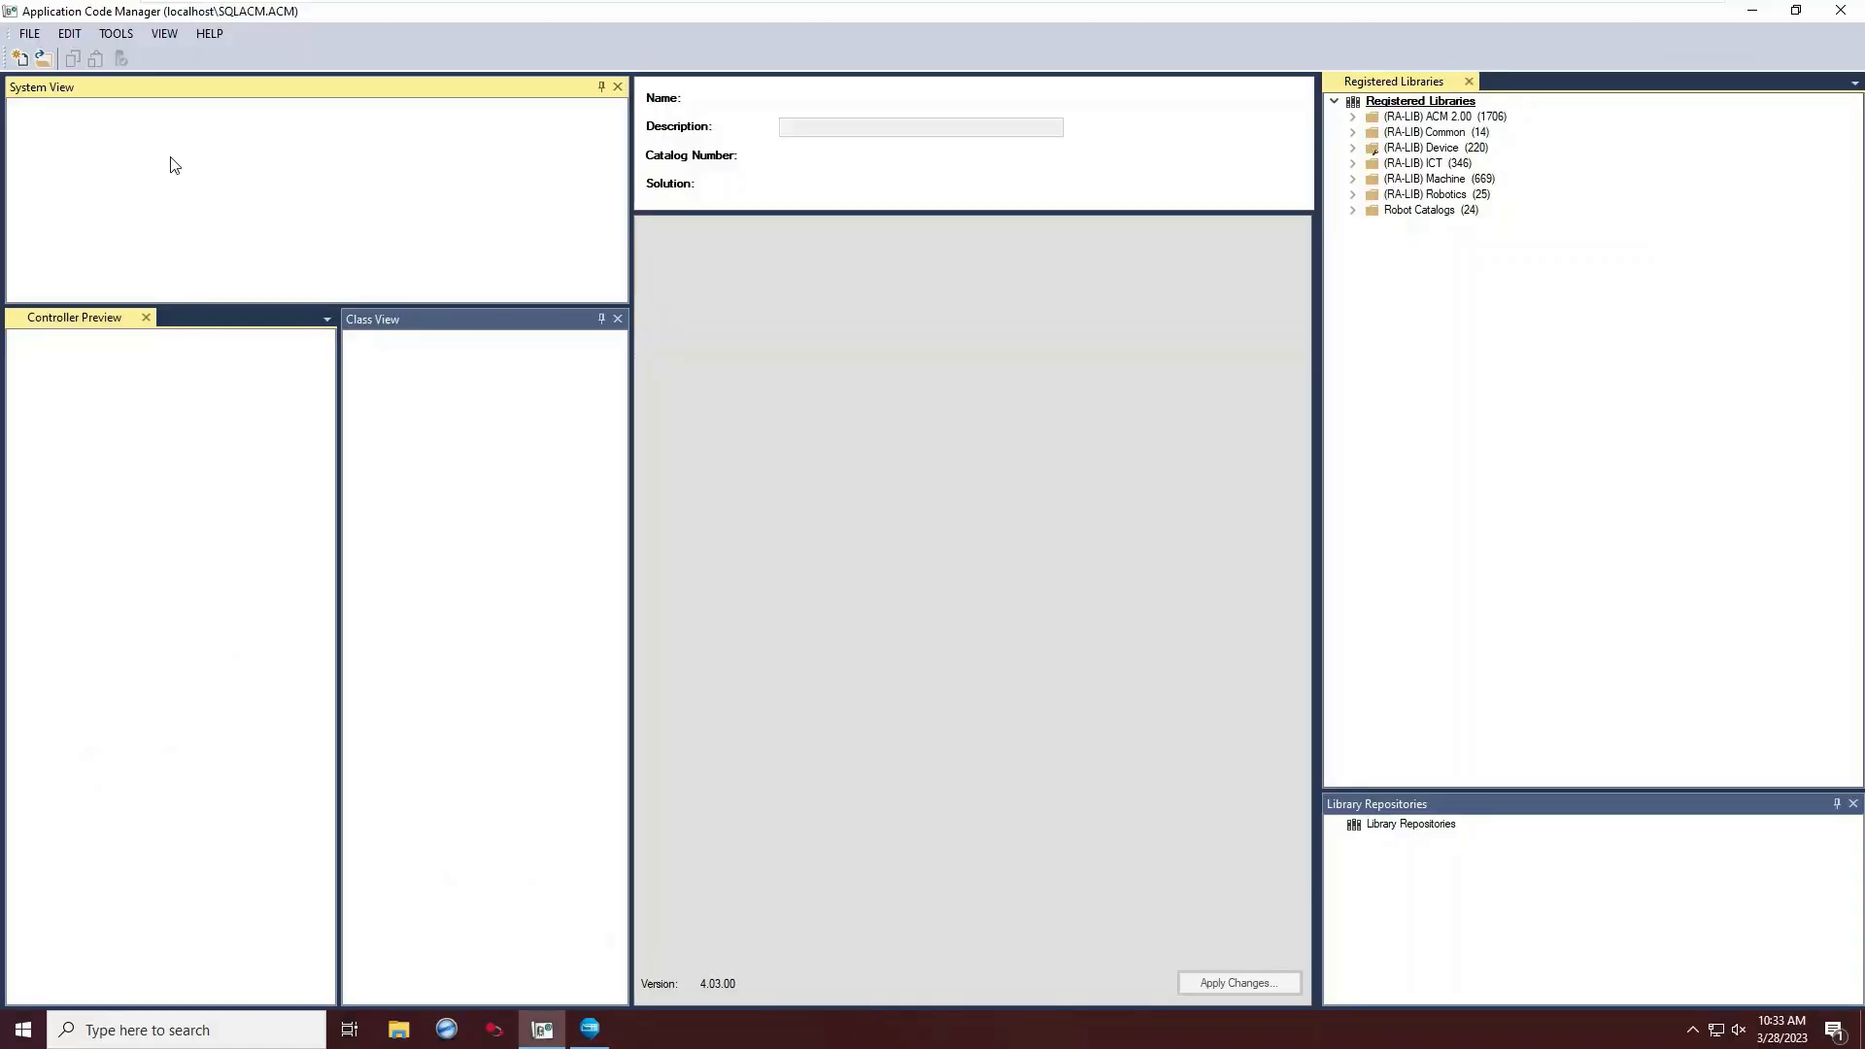
pyautogui.click(109, 35)
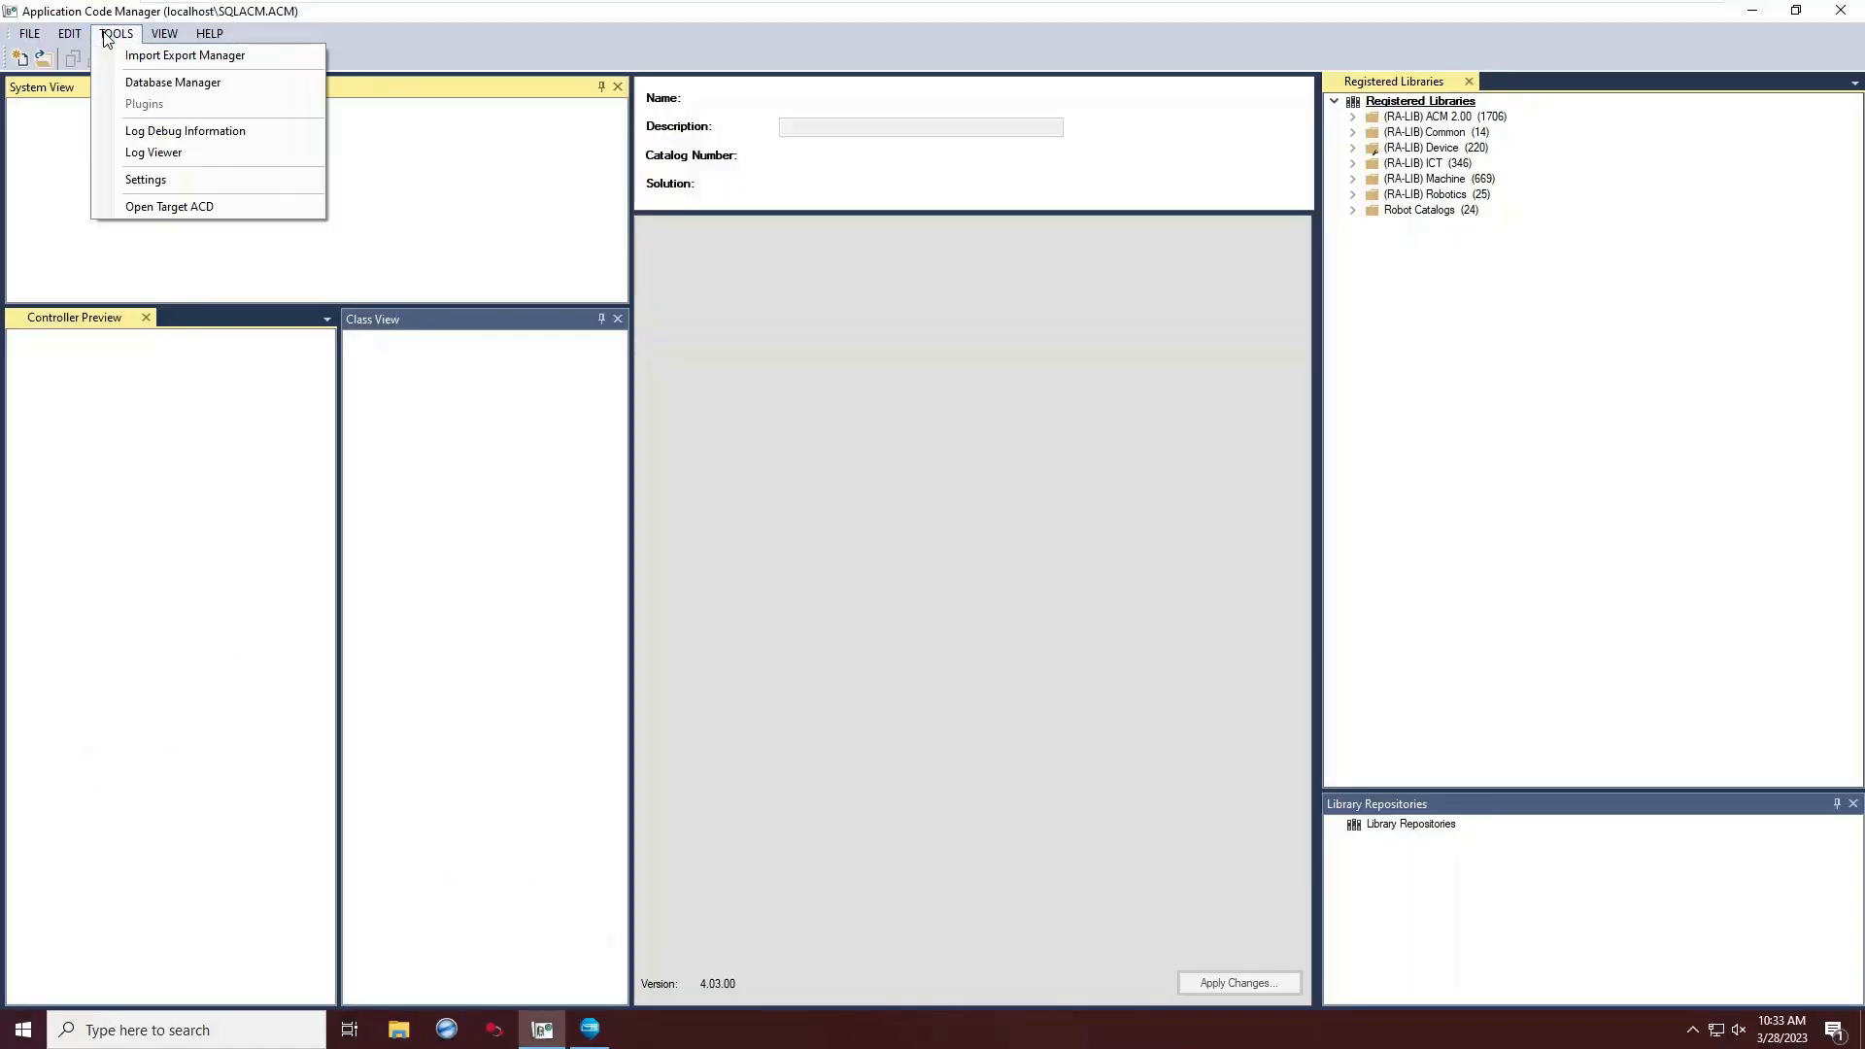
pyautogui.click(194, 57)
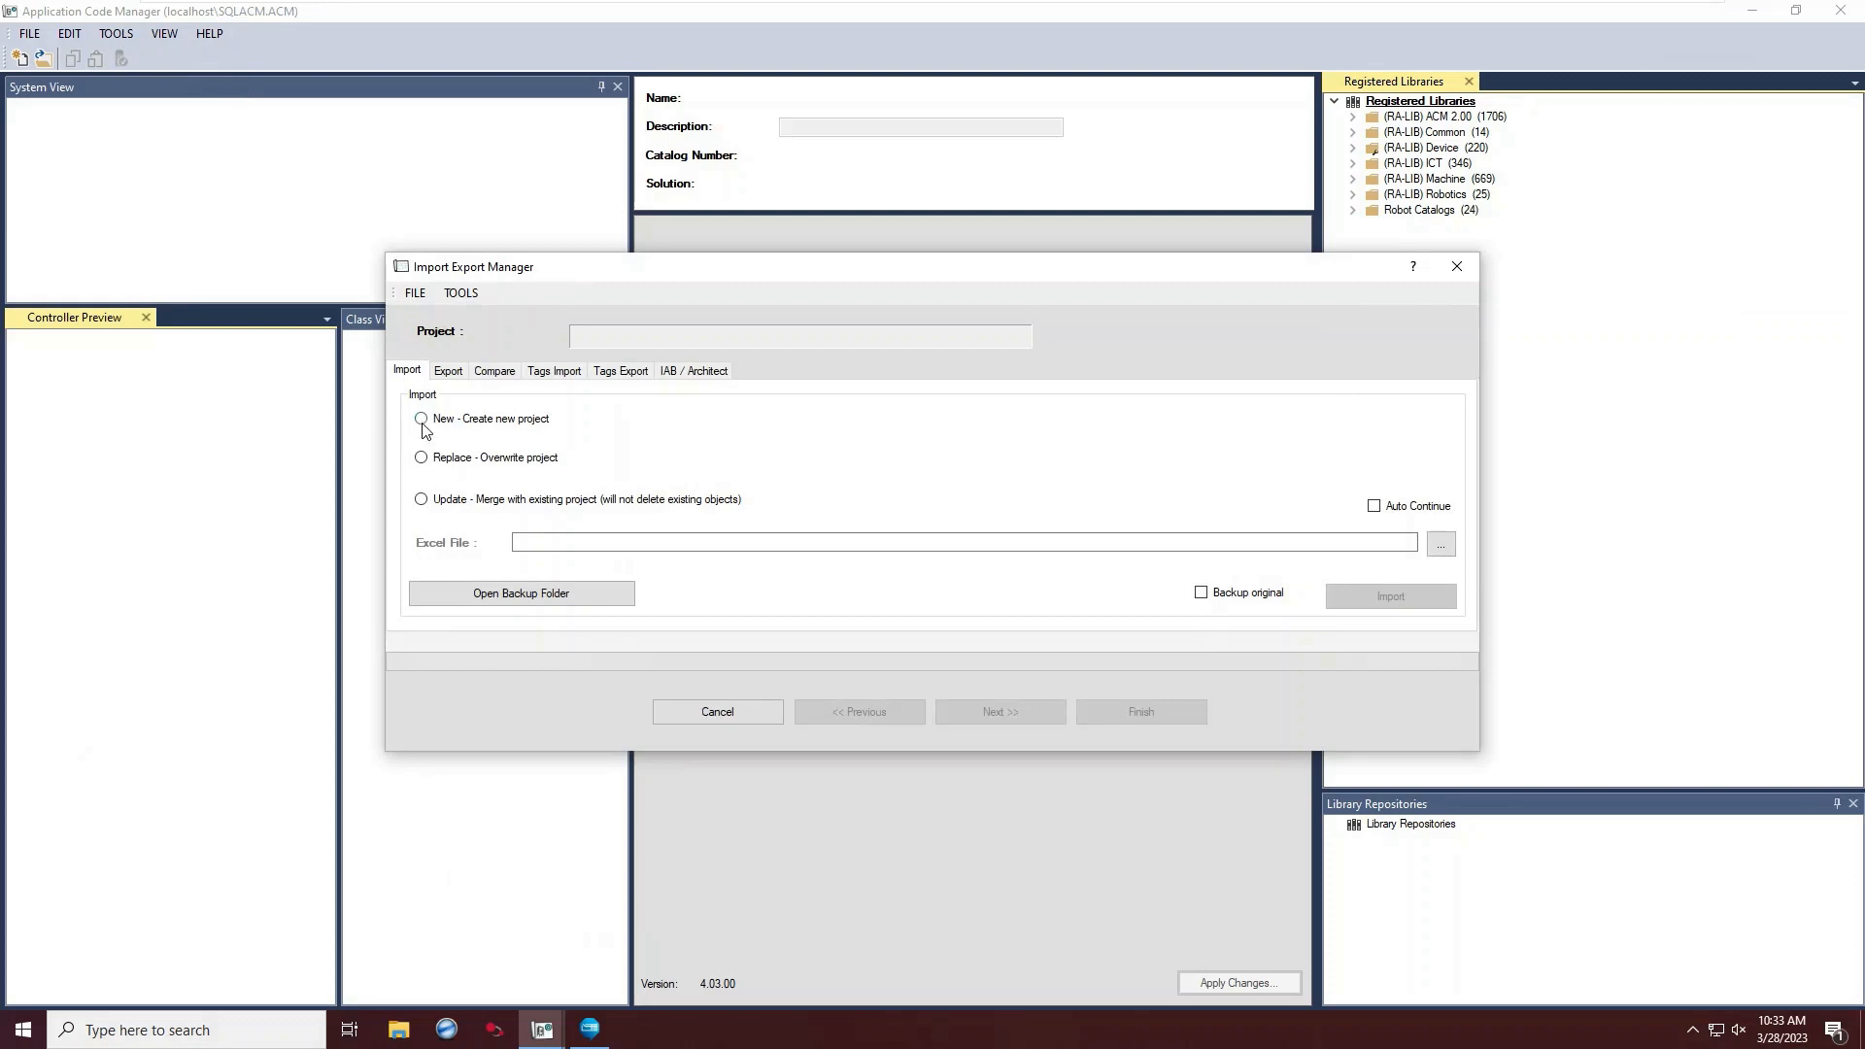
pyautogui.click(421, 419)
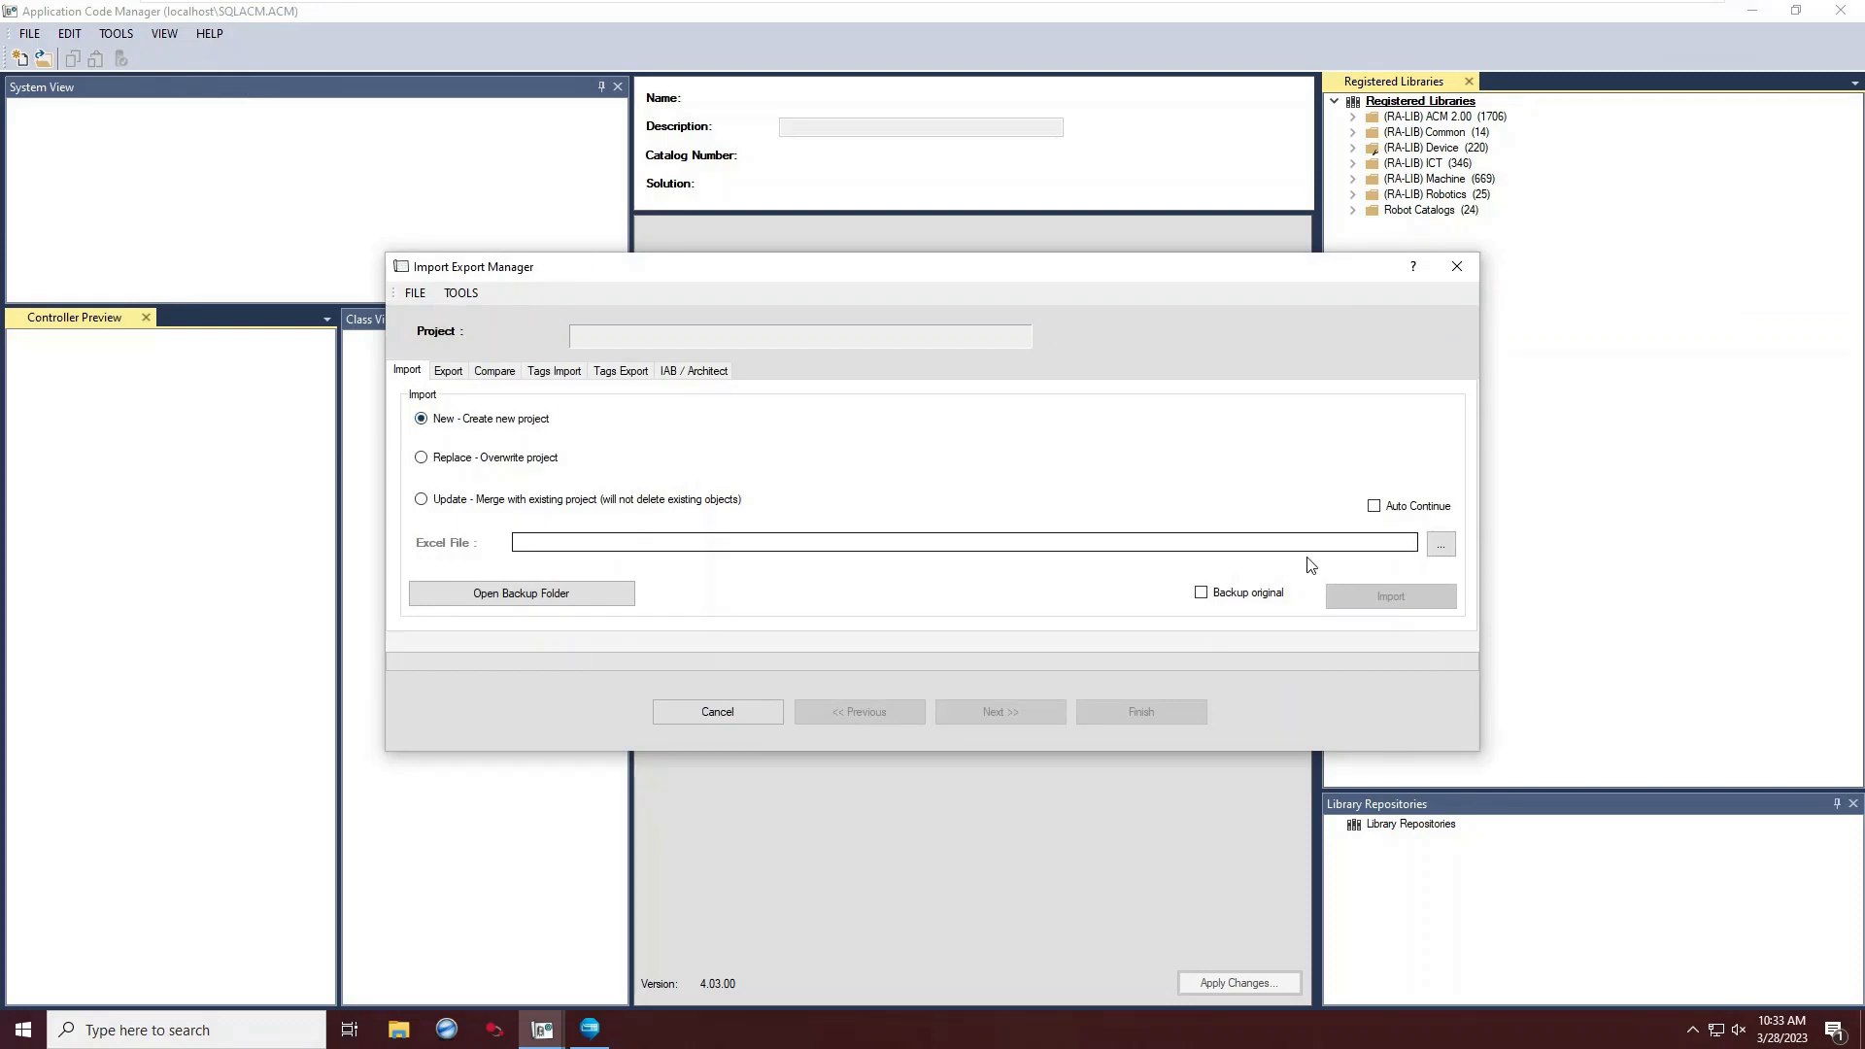
pyautogui.click(1441, 544)
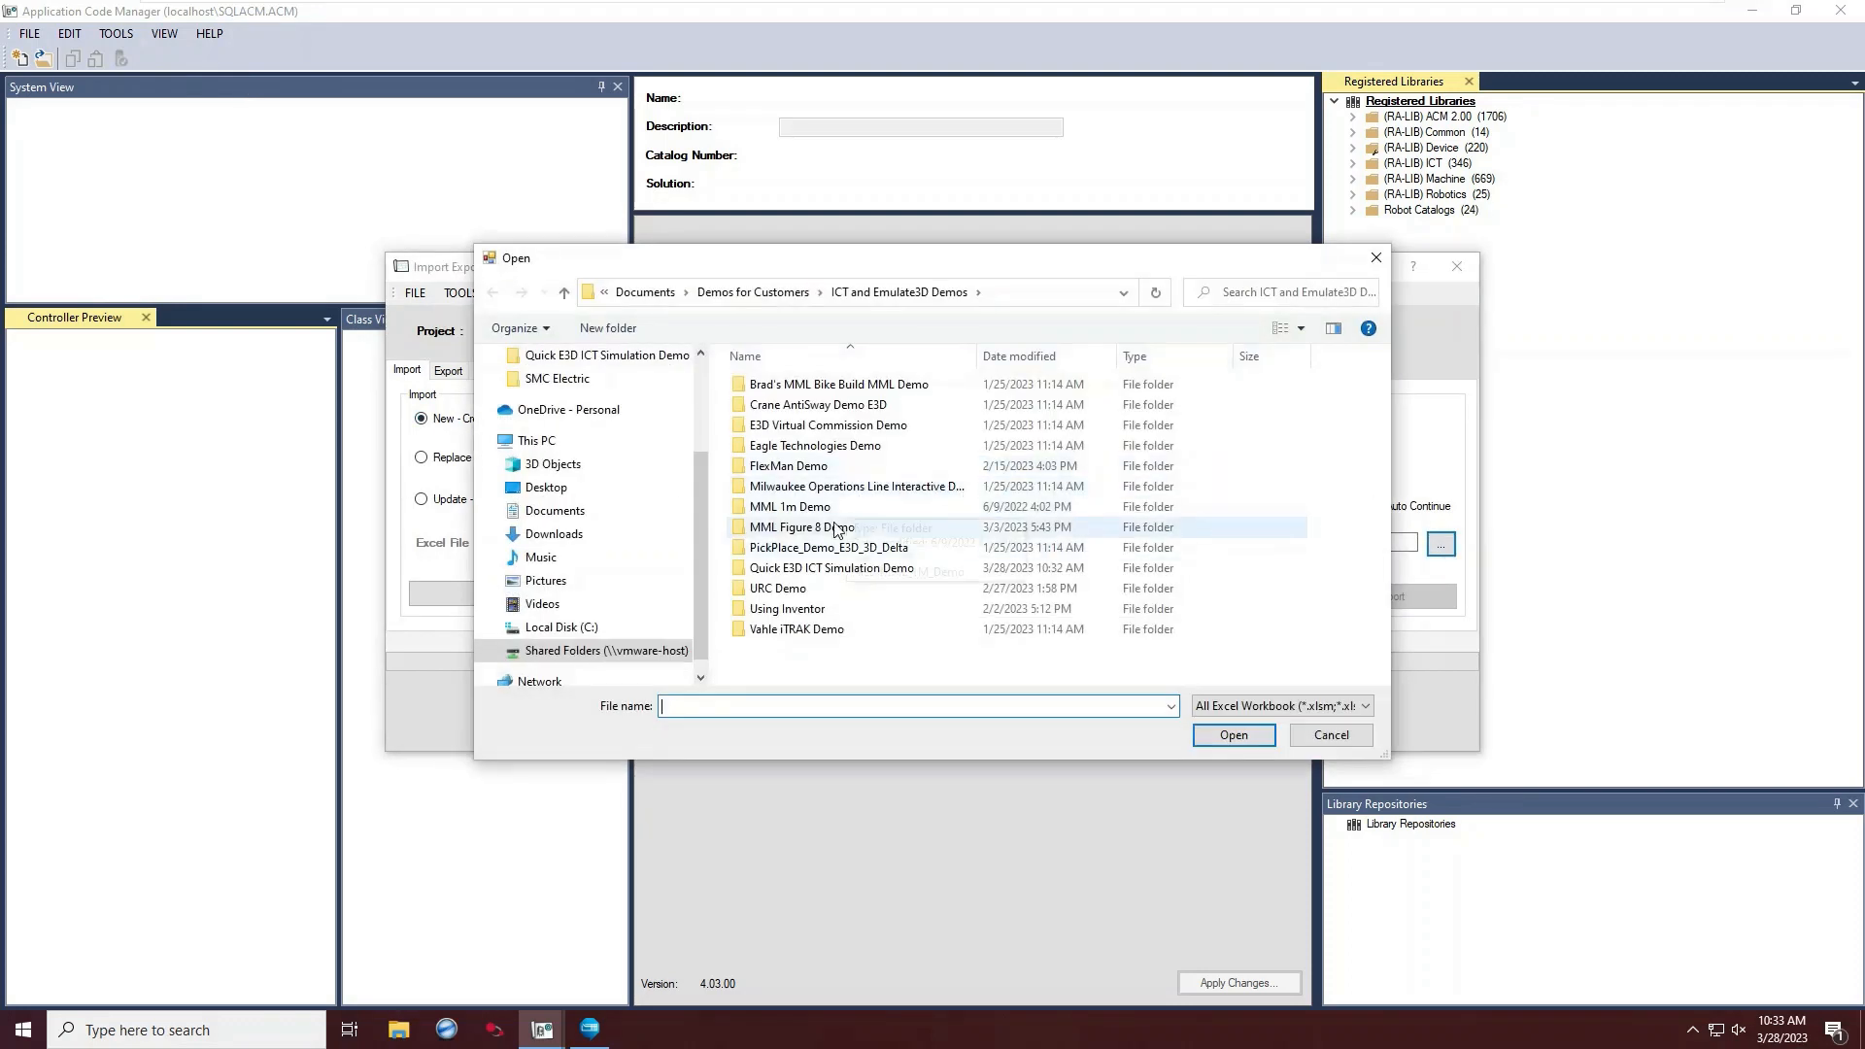
pyautogui.doubleClick(821, 568)
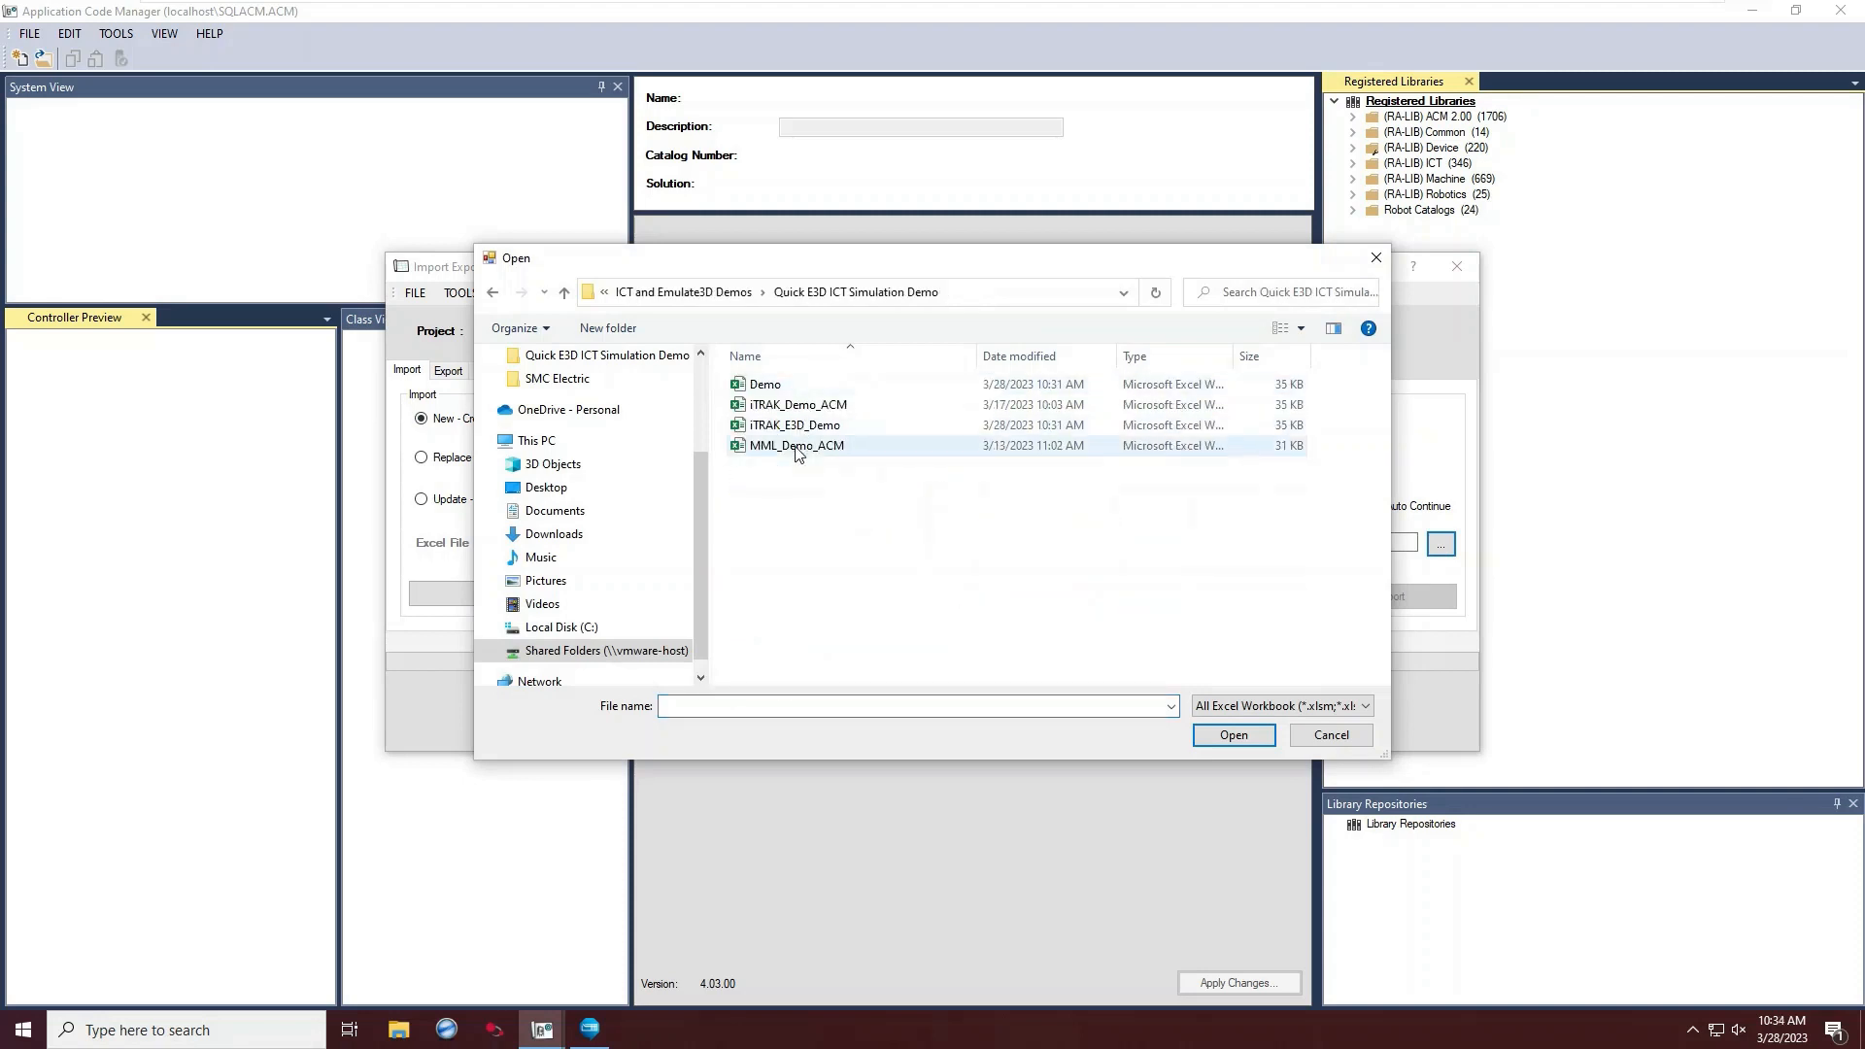
pyautogui.click(814, 428)
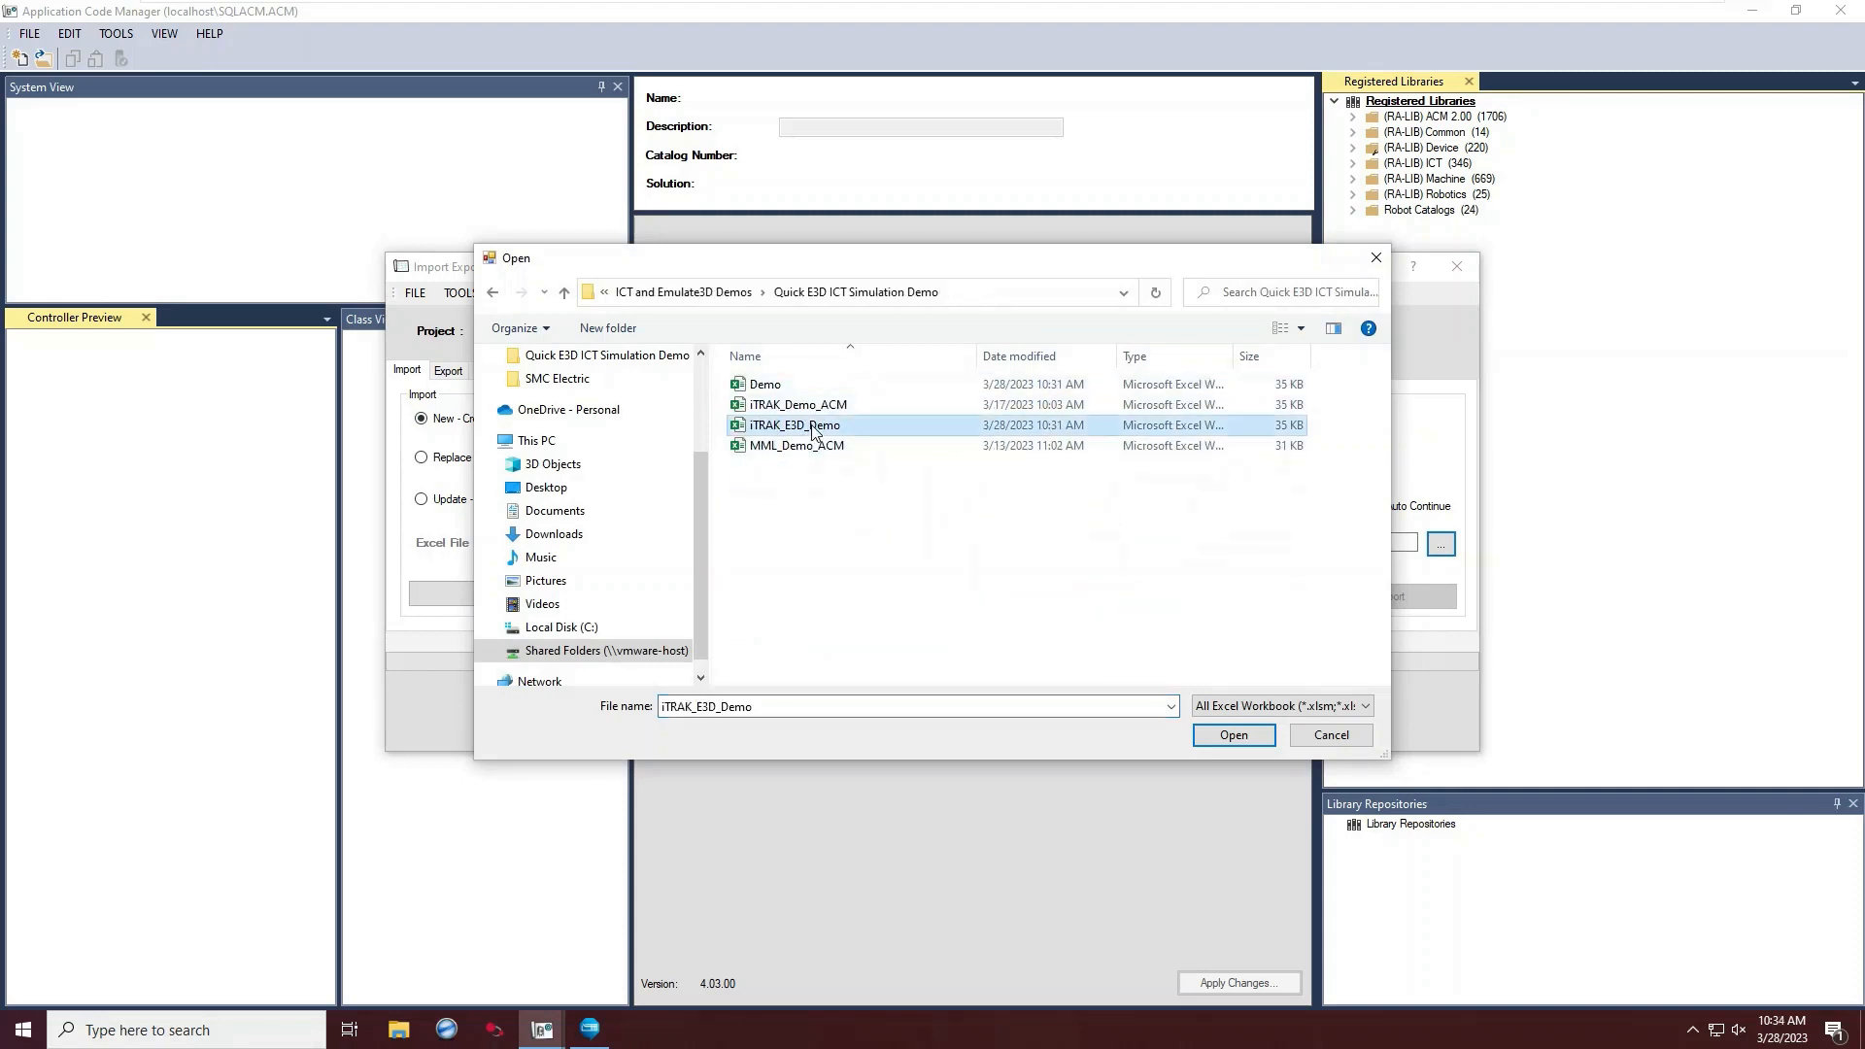
pyautogui.click(1234, 736)
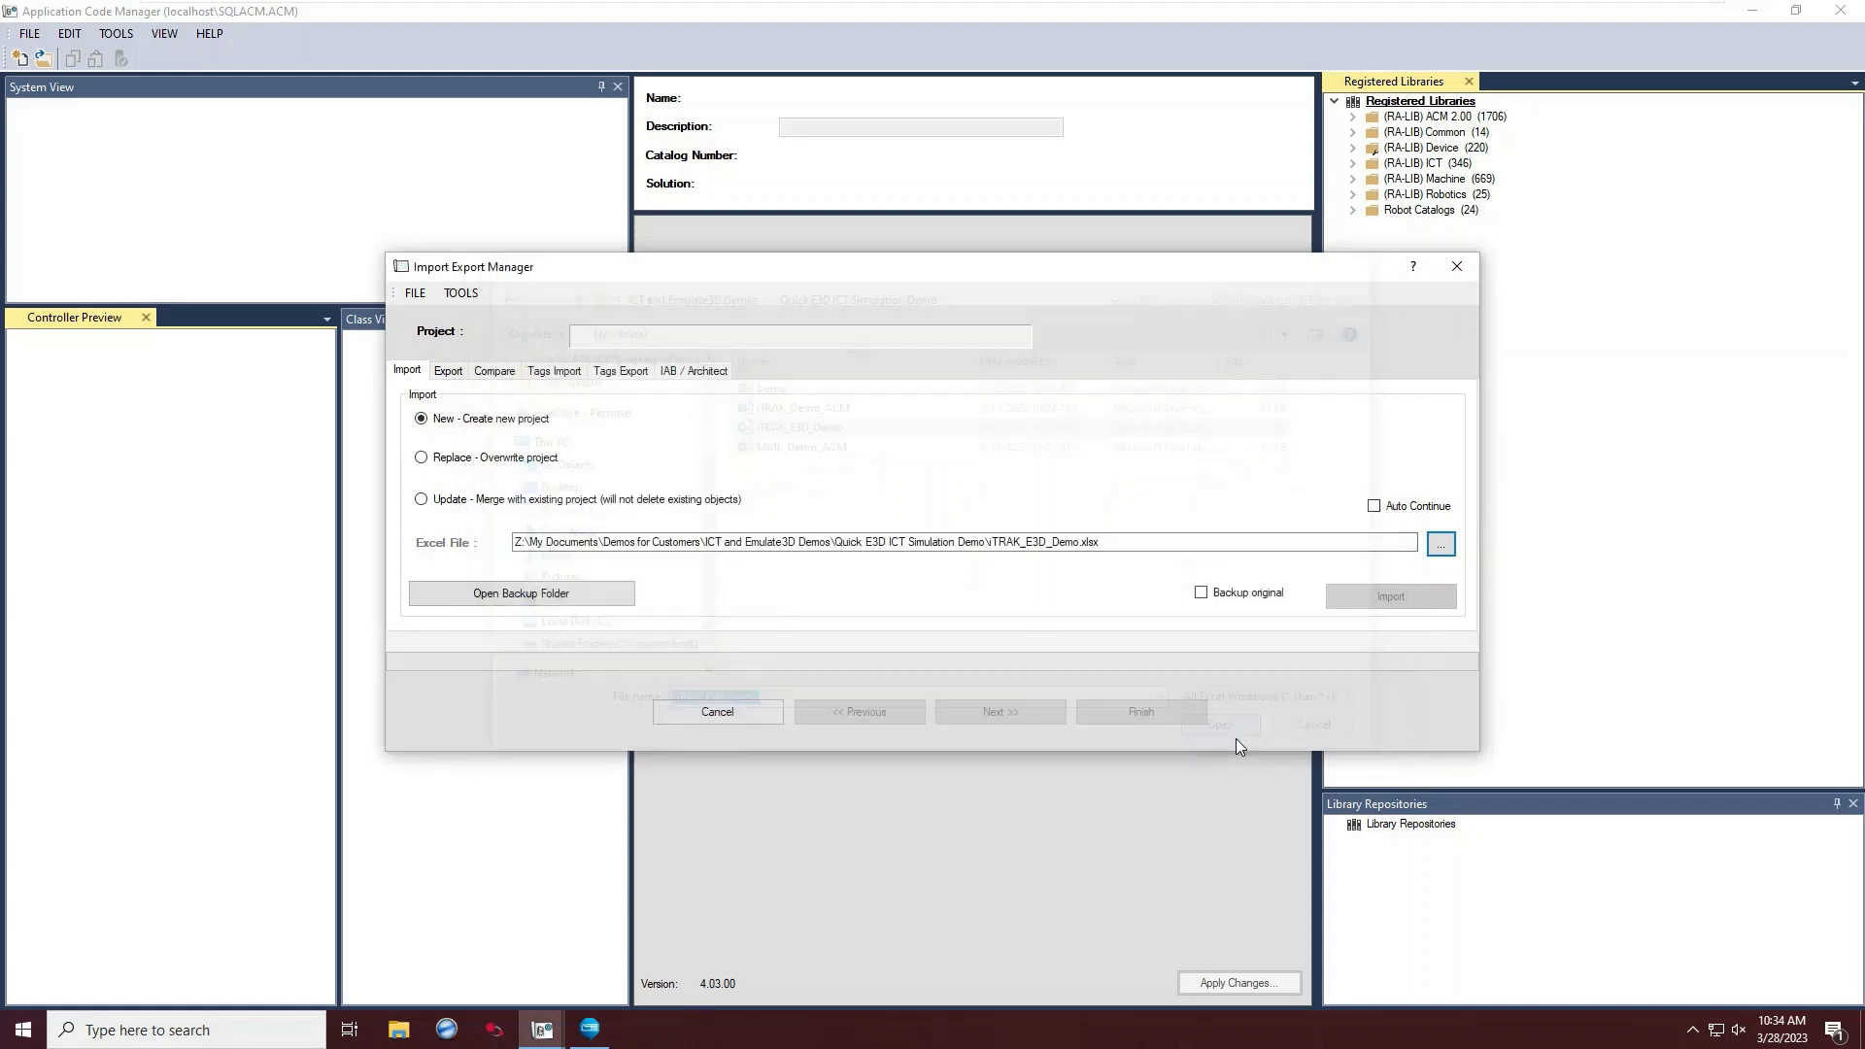
# Run the iTRAK_E3D_Demo import through to completion and close the Import Export Manager.
pyautogui.click(1360, 601)
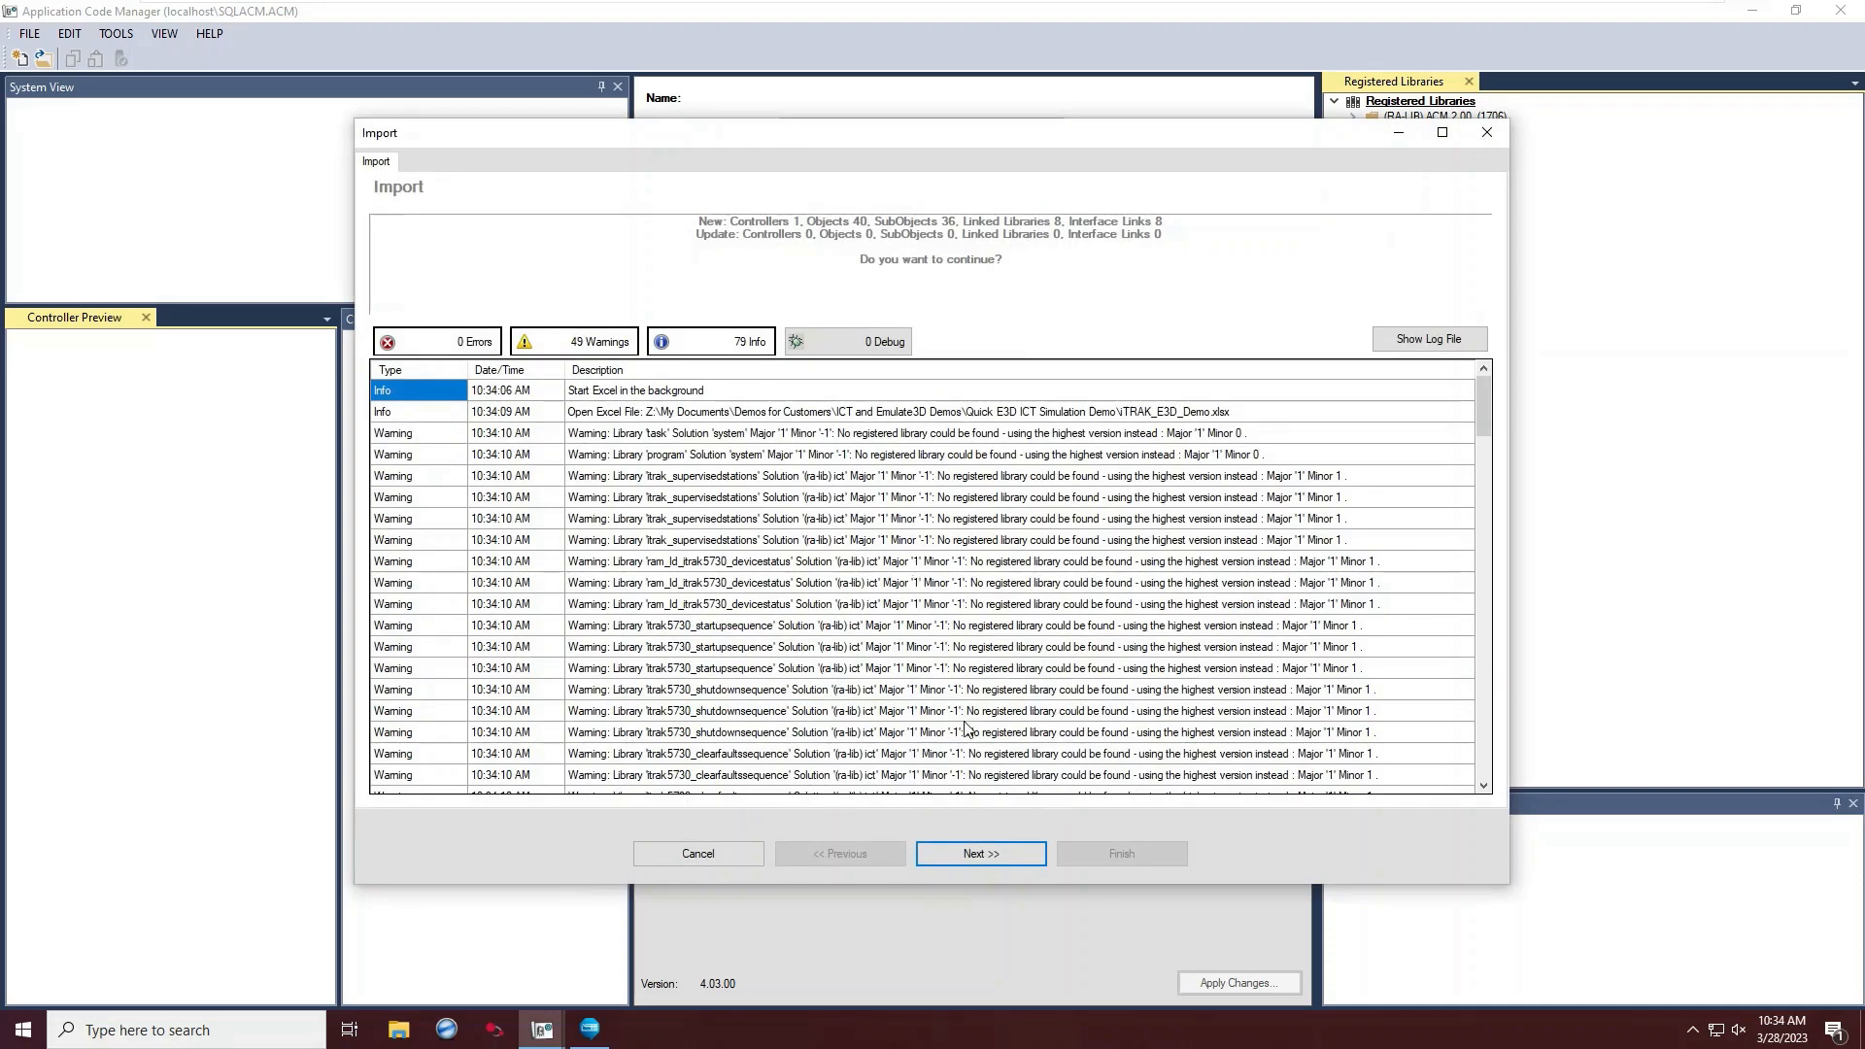
pyautogui.click(1004, 853)
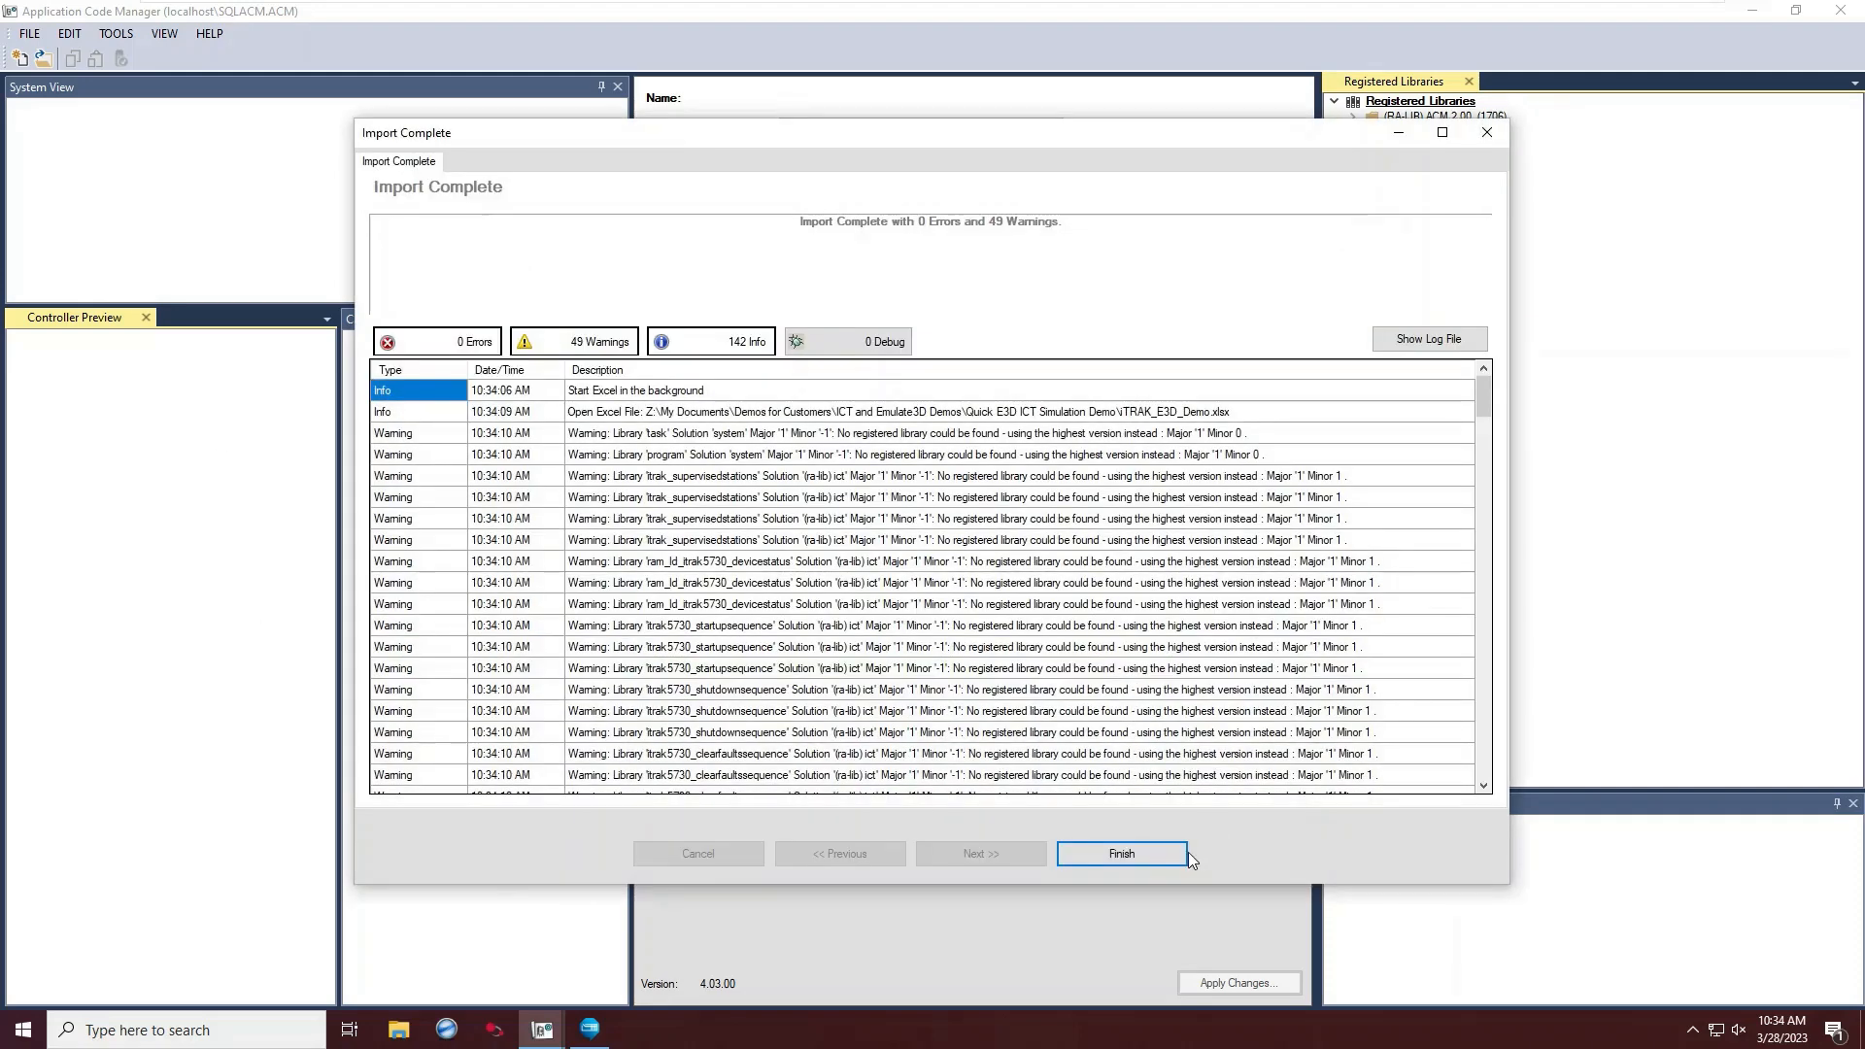
pyautogui.click(1127, 857)
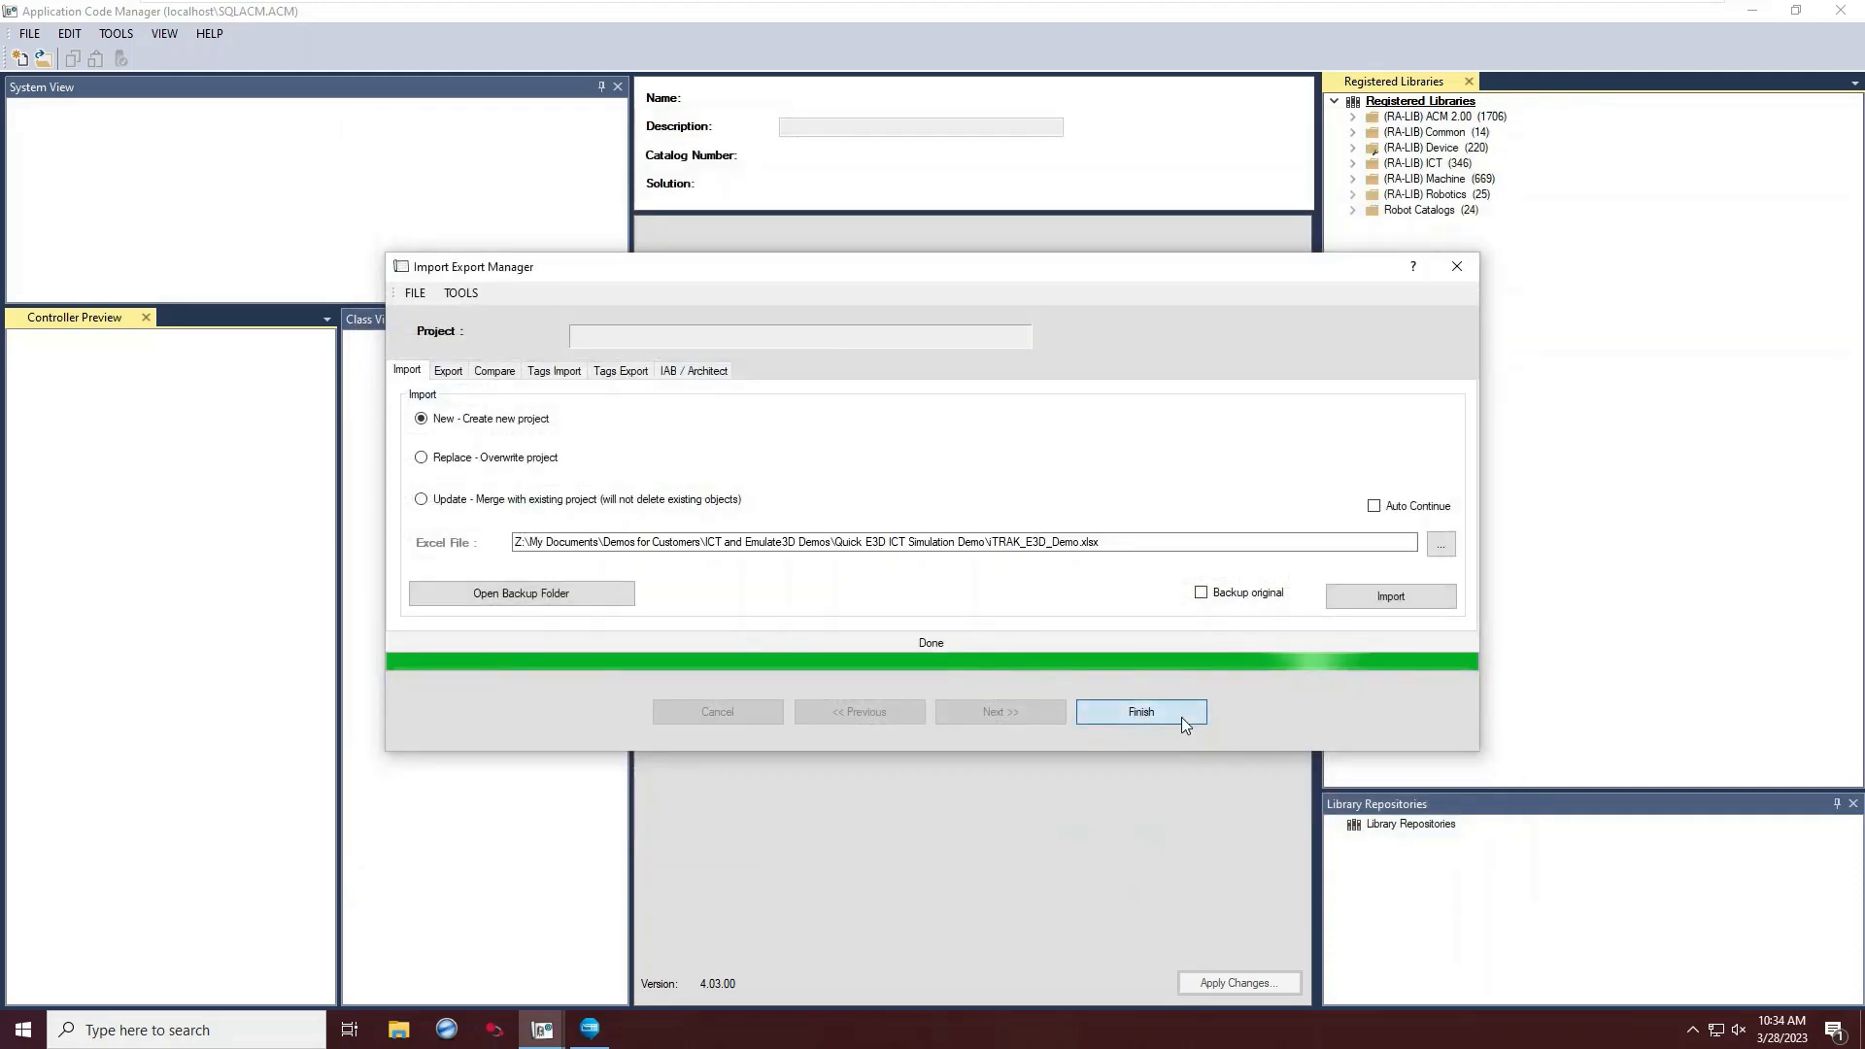
pyautogui.click(1141, 712)
pyautogui.click(542, 1030)
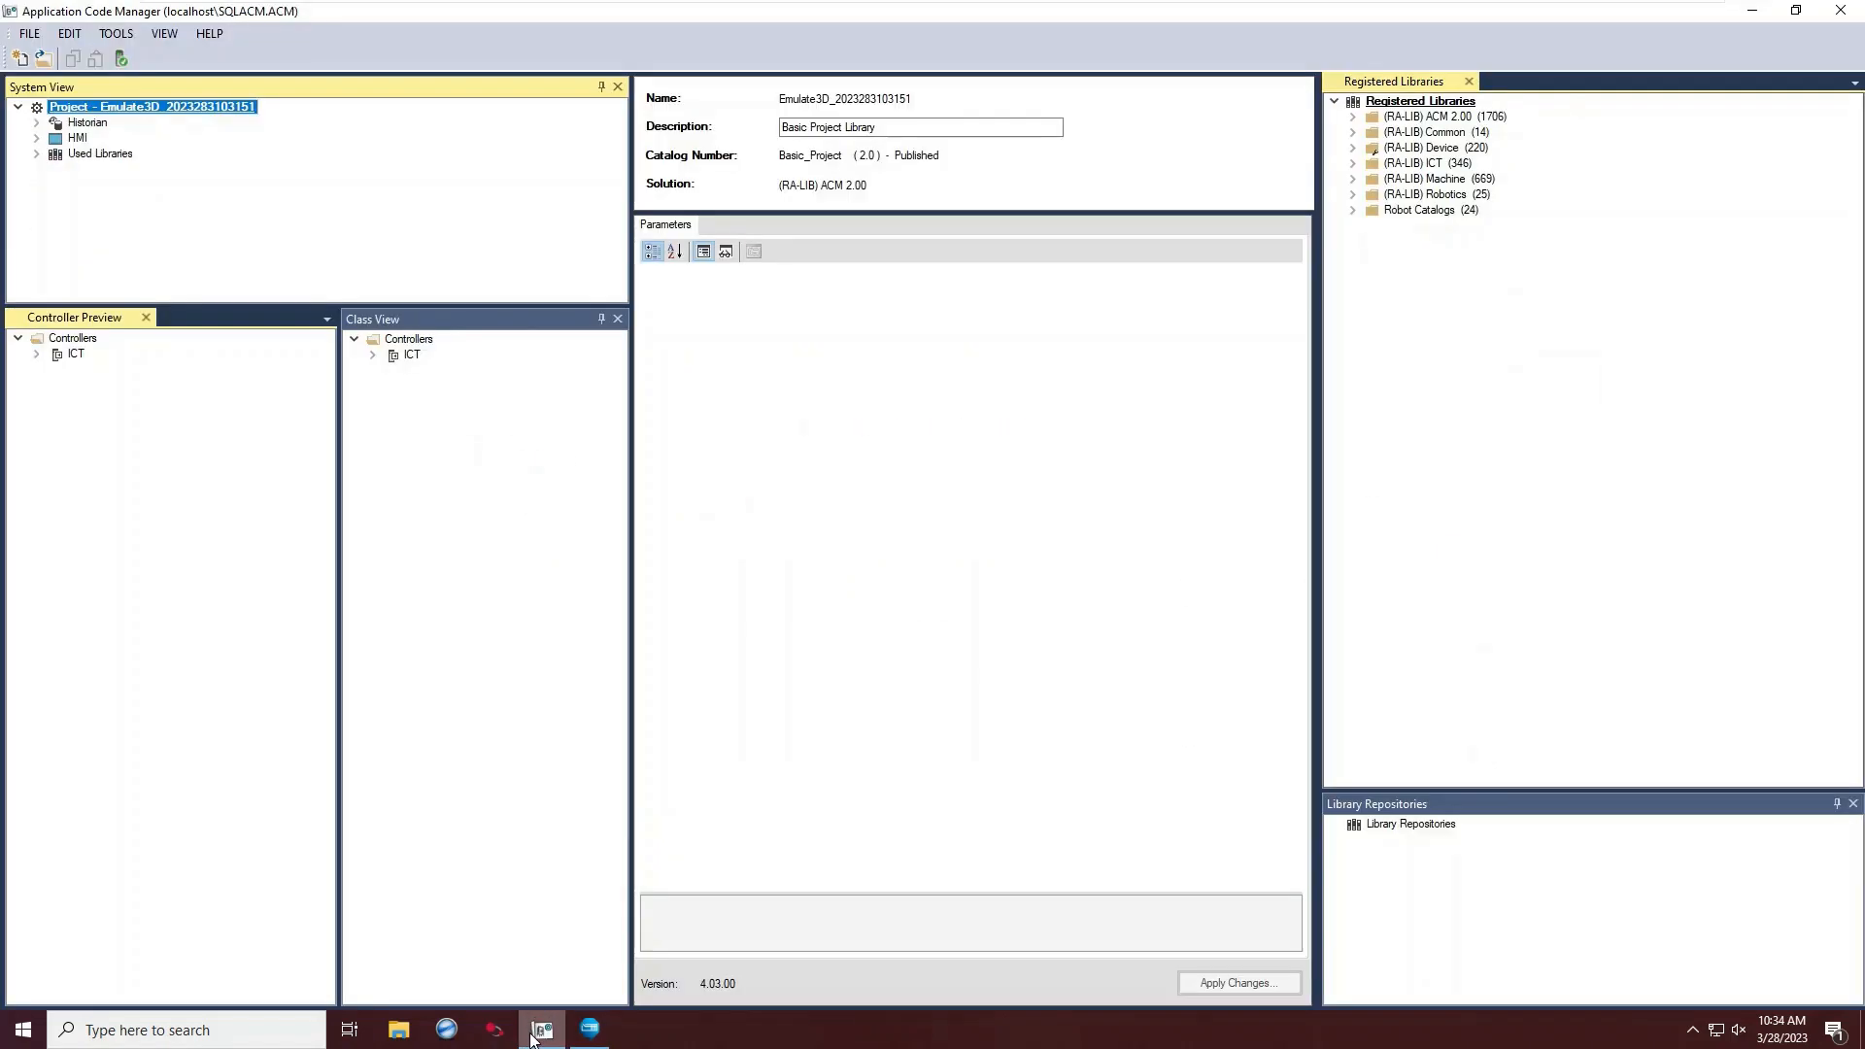
# Examine the ICT controller's class objects and the routines of the raM_Dvc_DH_iTRAK program in task evMGEp01.
pyautogui.click(375, 357)
pyautogui.click(375, 356)
pyautogui.click(374, 357)
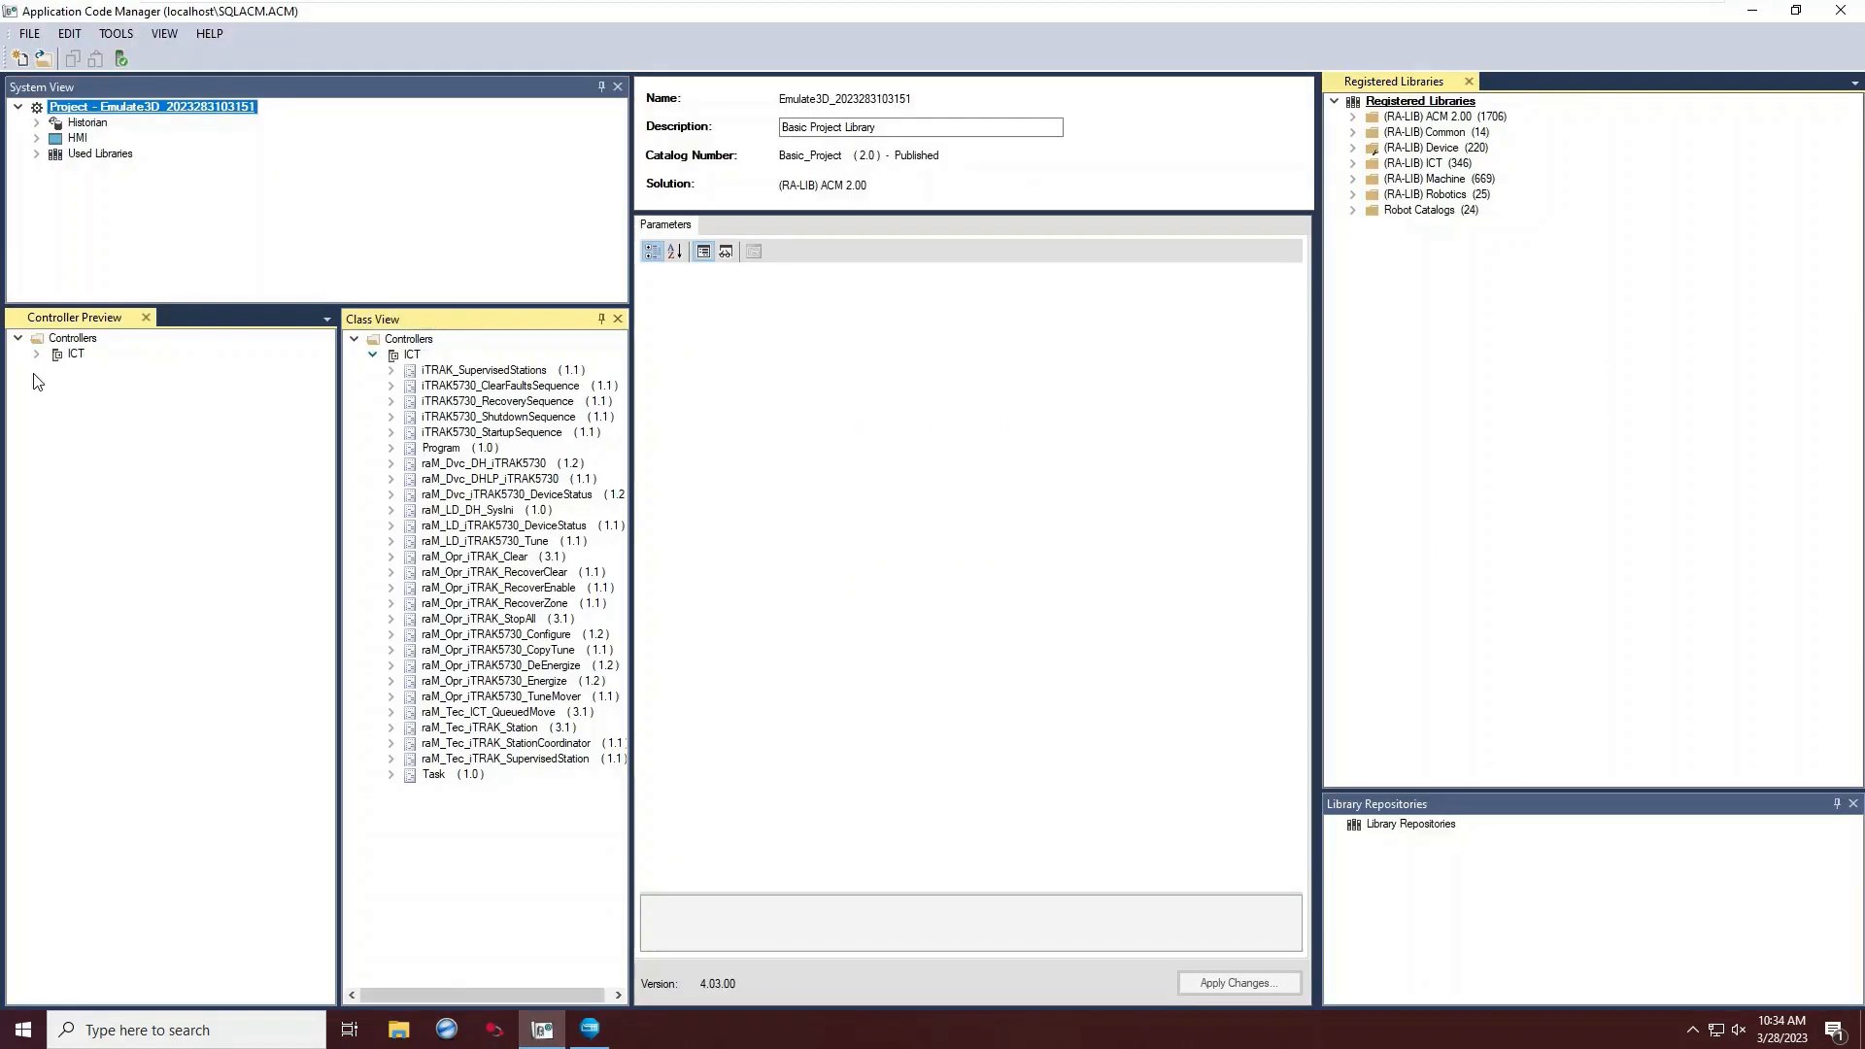
pyautogui.click(36, 354)
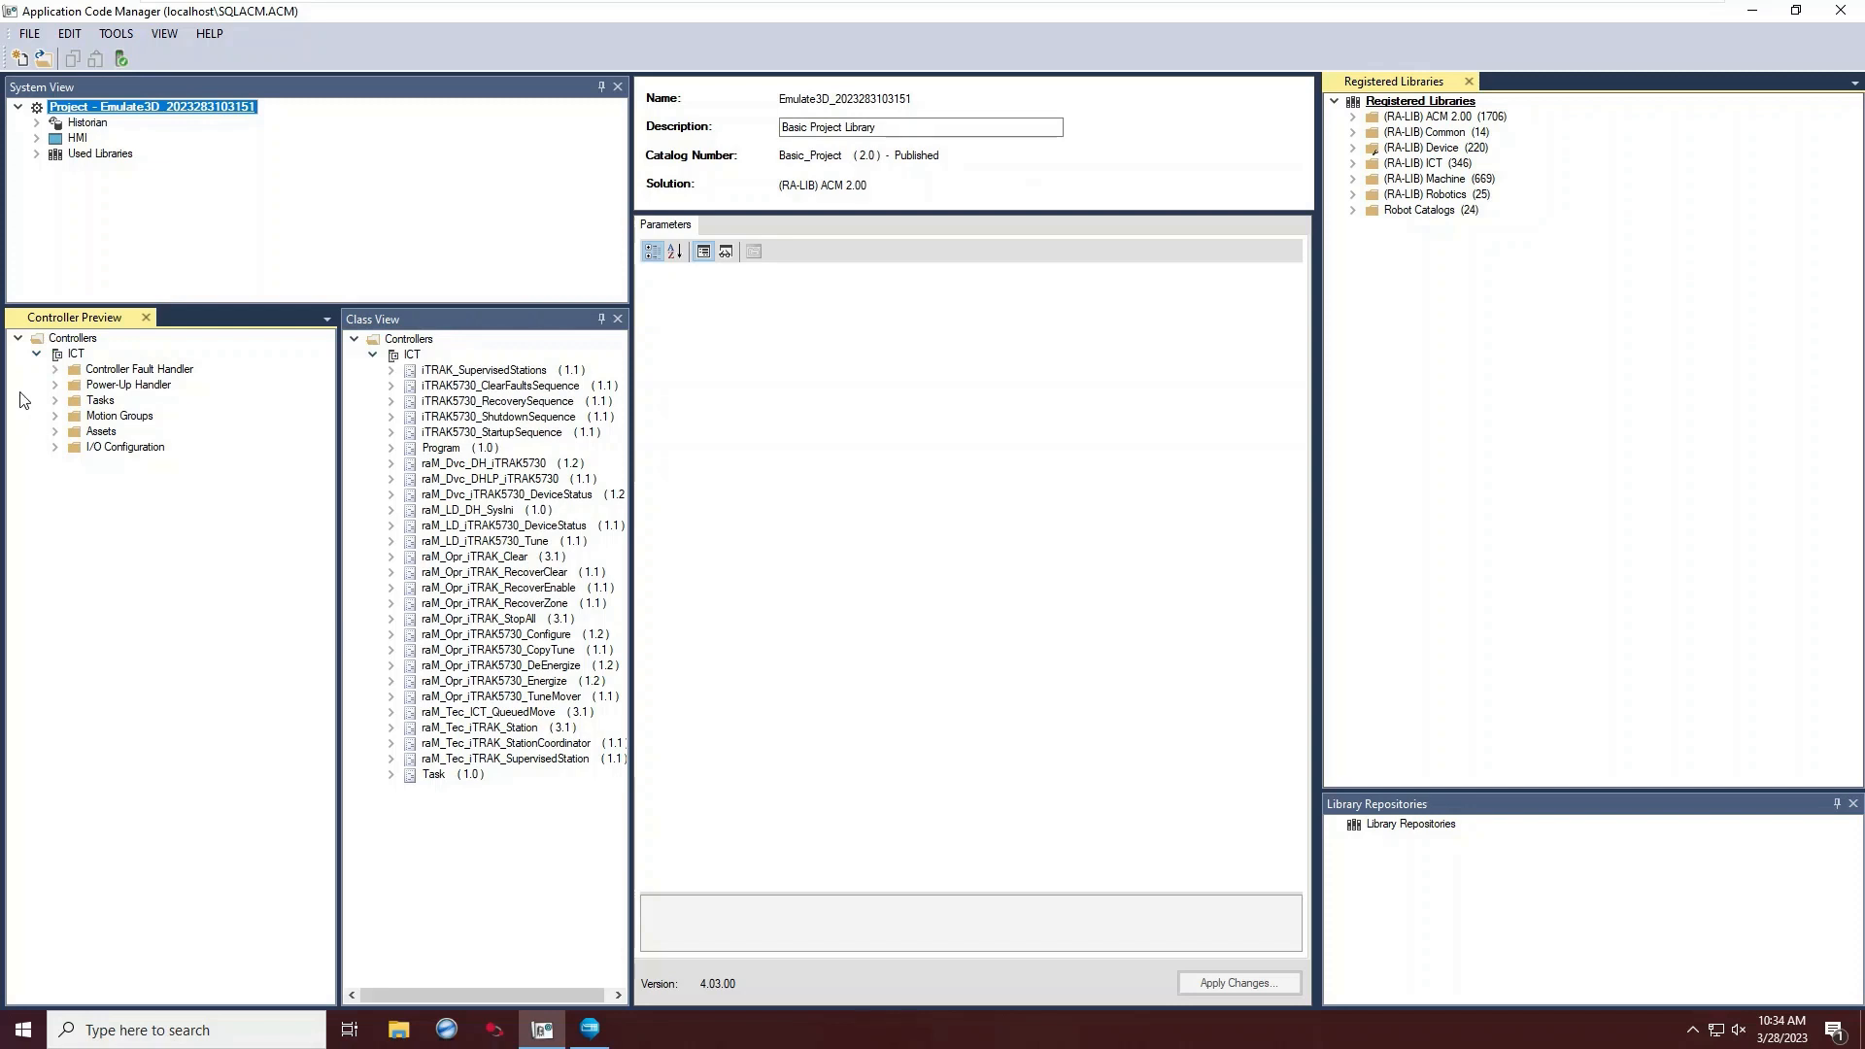
pyautogui.click(54, 400)
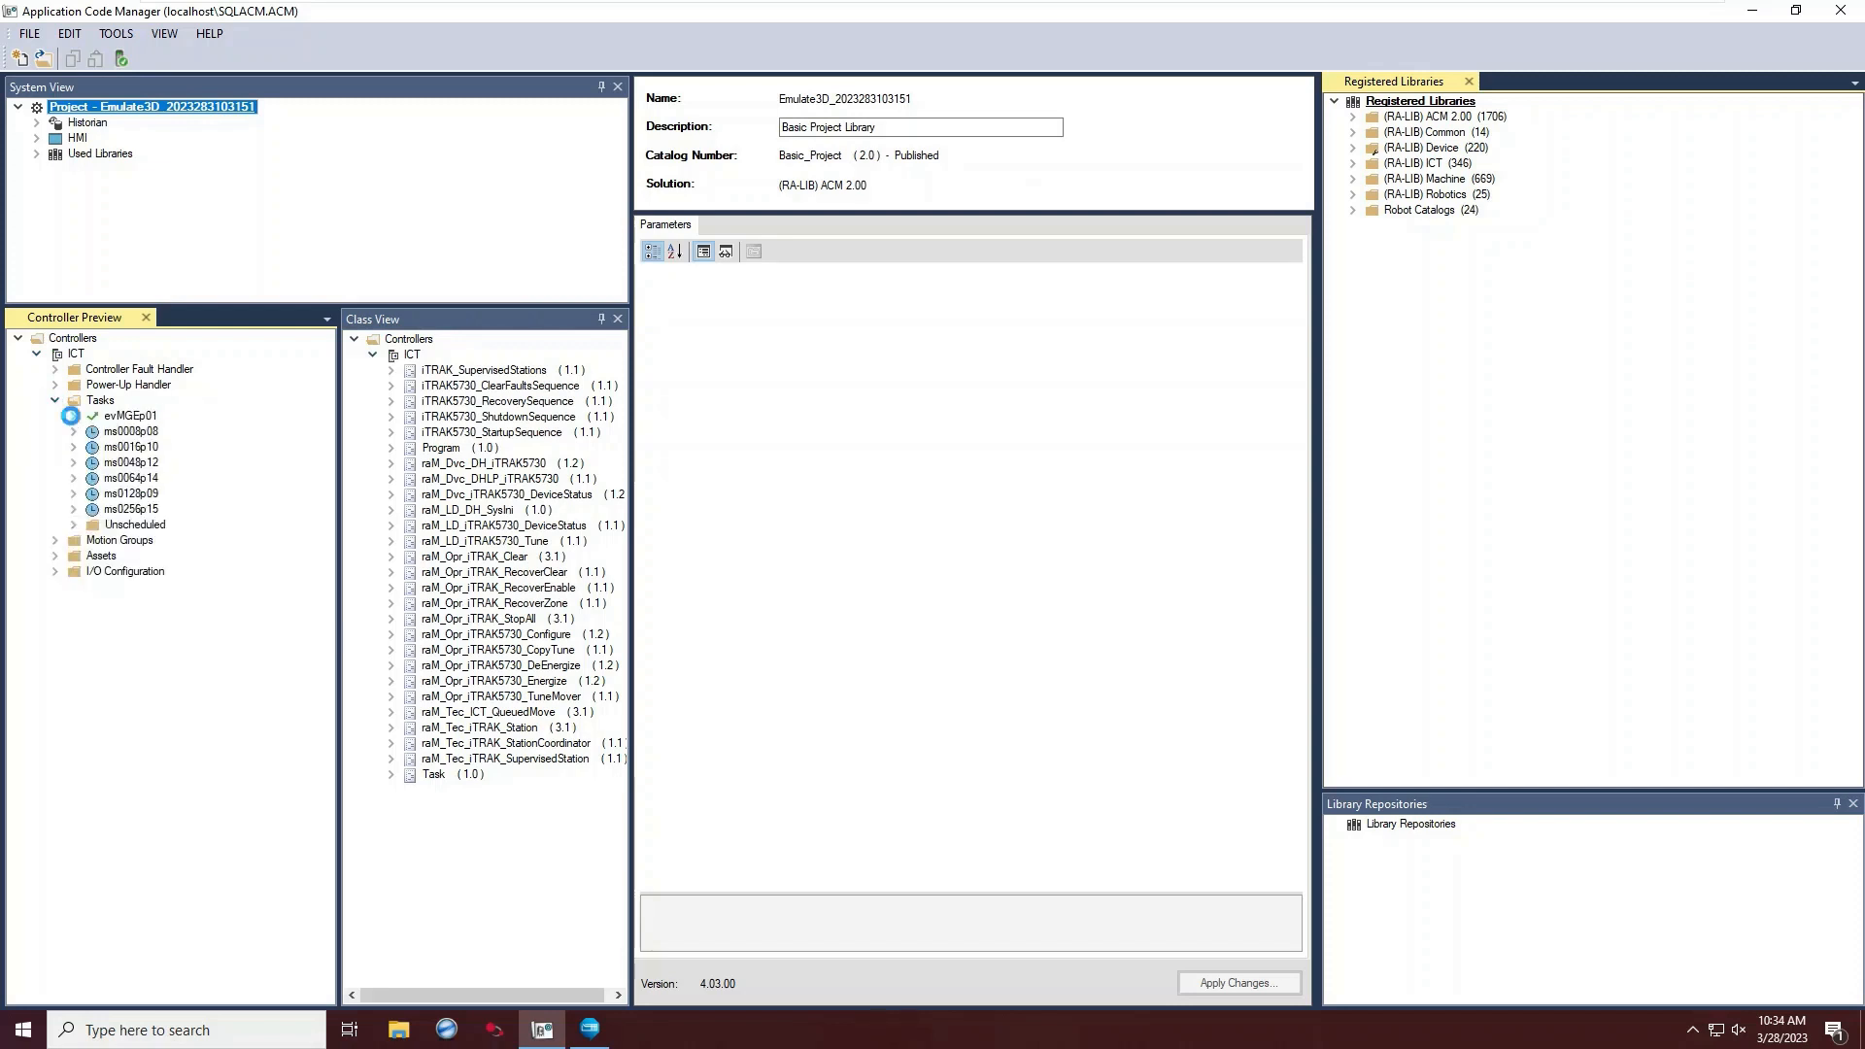
pyautogui.click(73, 416)
pyautogui.click(92, 433)
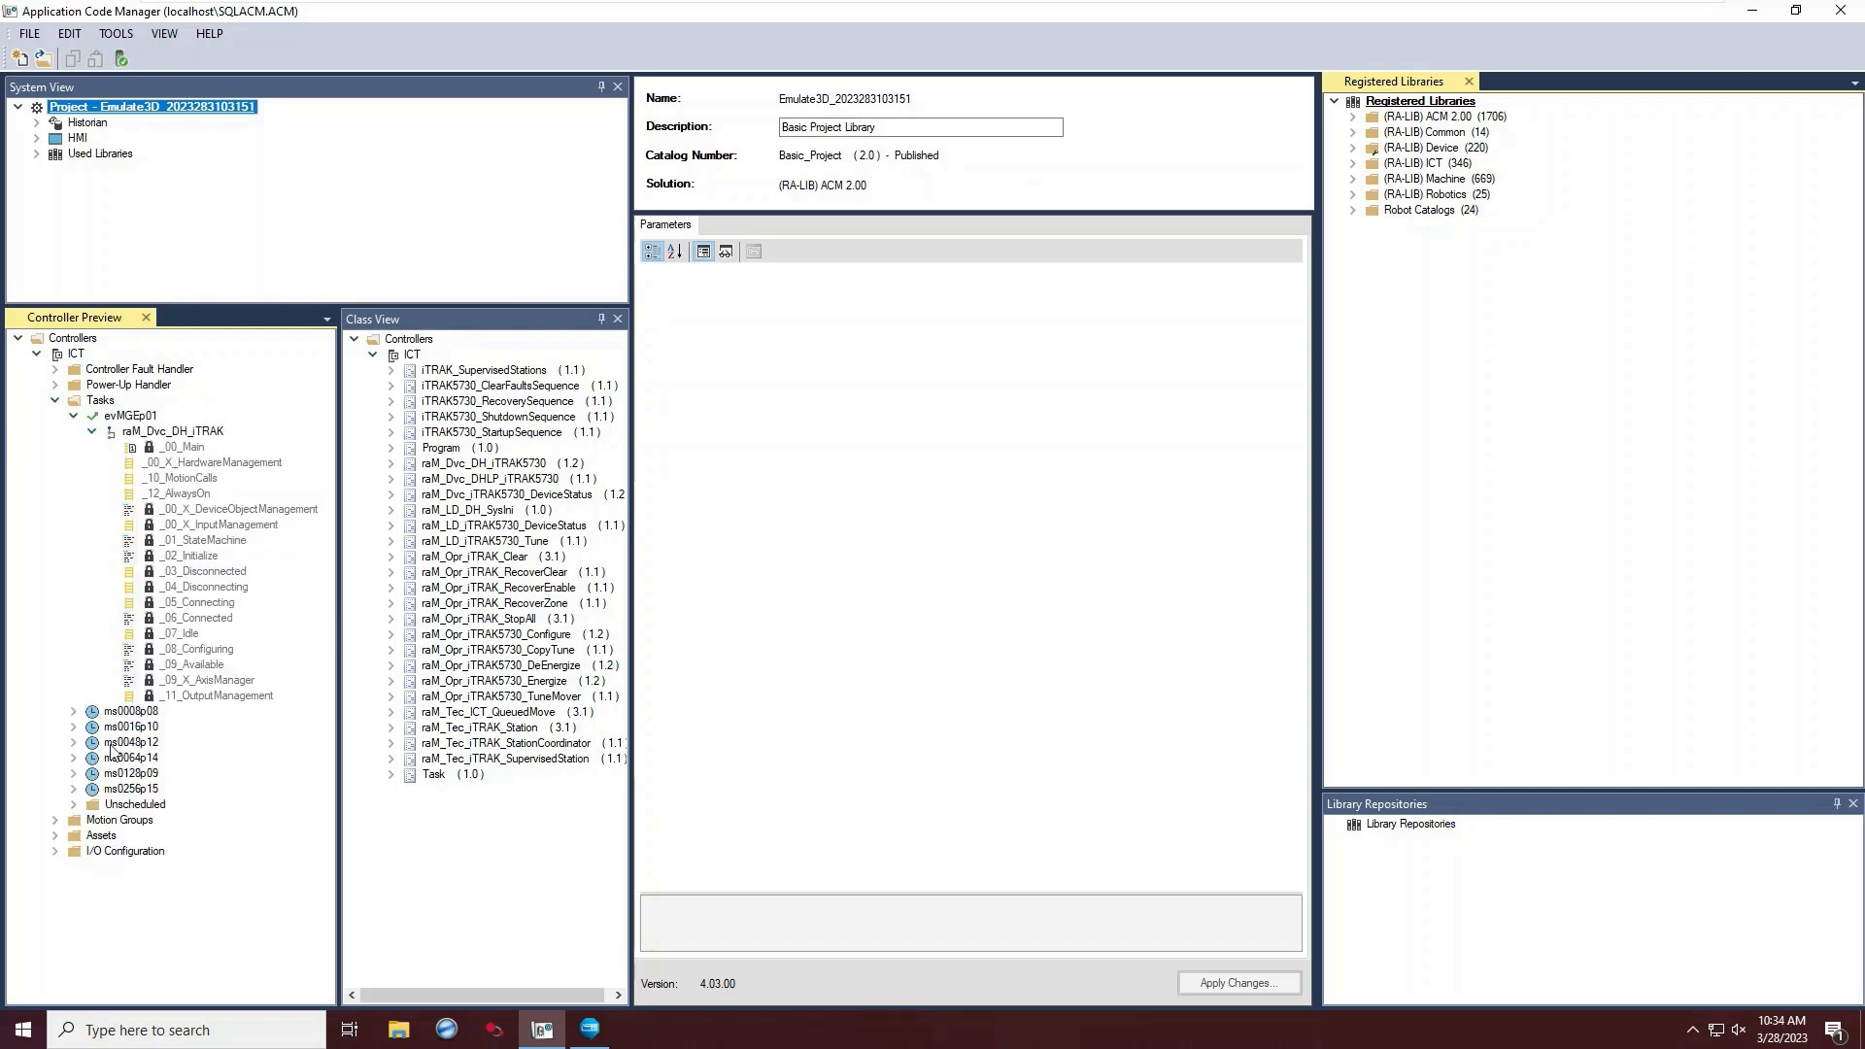
# Examine the iTRAK management and motion programs in task ms0016p10 and the program in task ms0256p15.
pyautogui.click(74, 728)
pyautogui.click(92, 743)
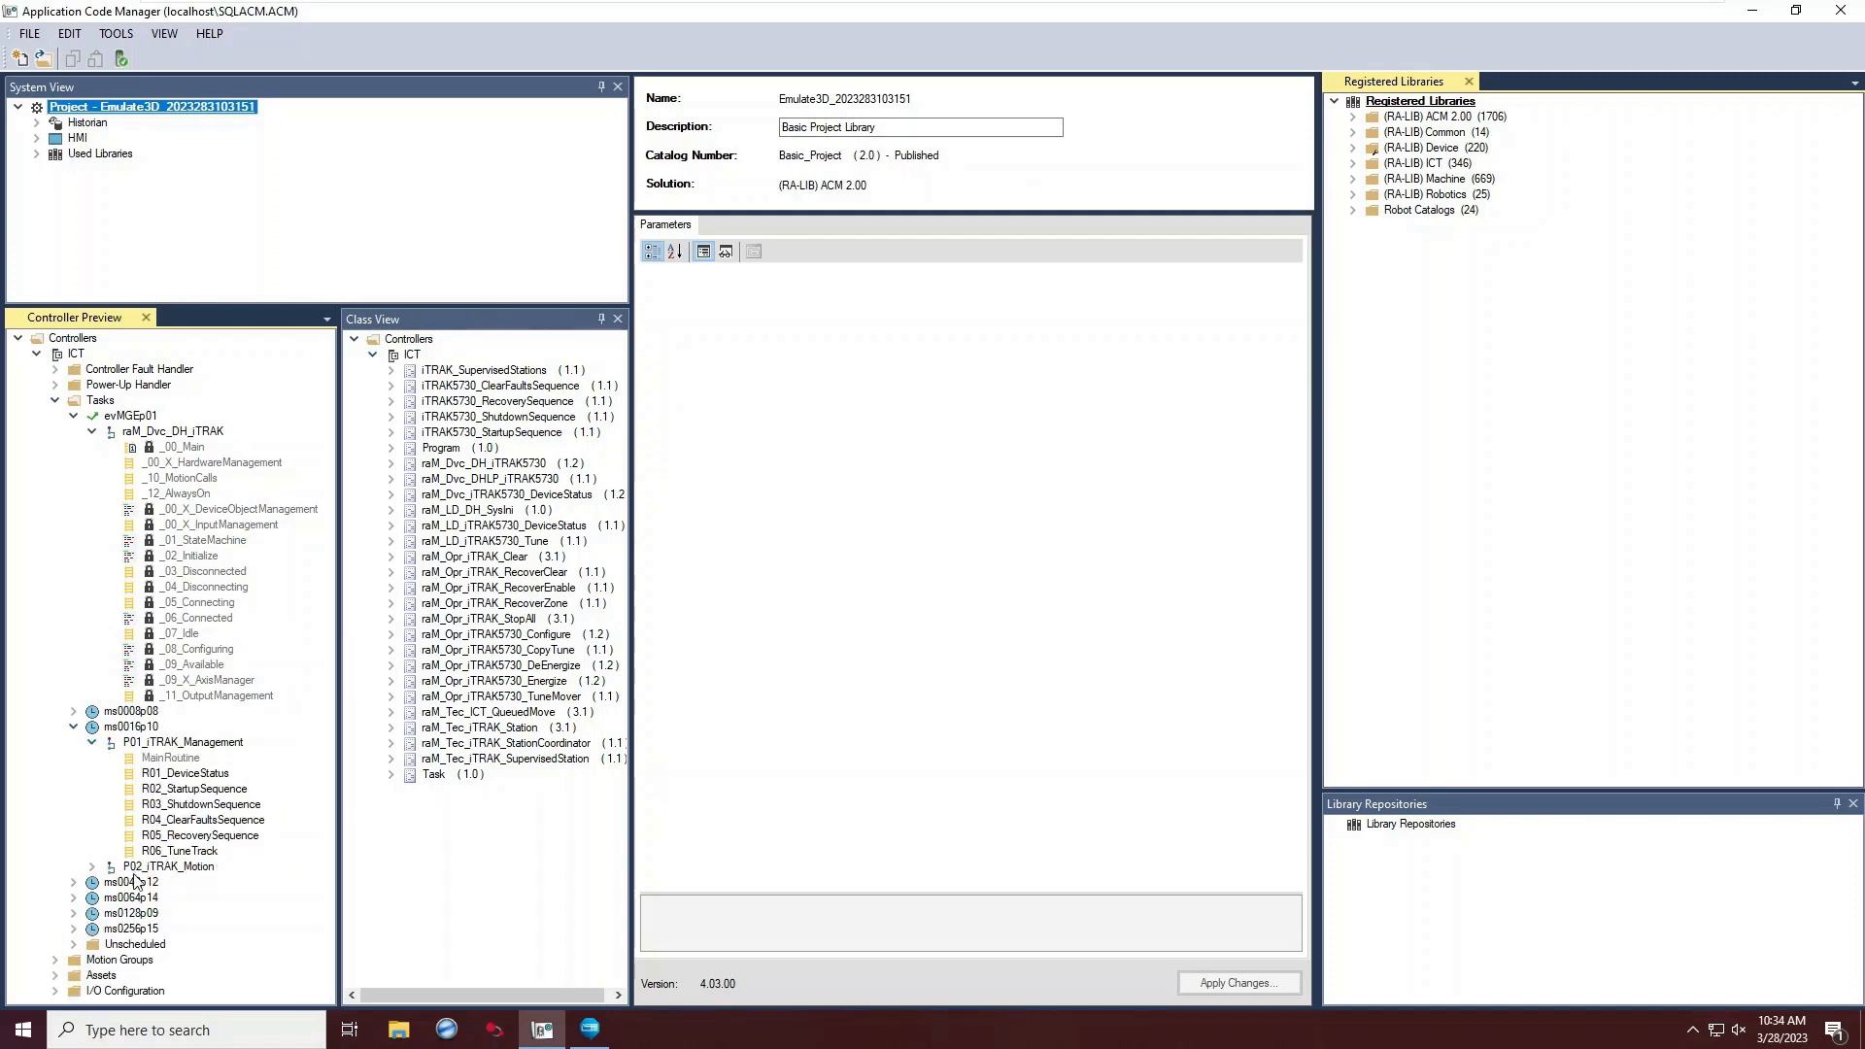
pyautogui.click(93, 868)
pyautogui.scroll(-2, 216, 875)
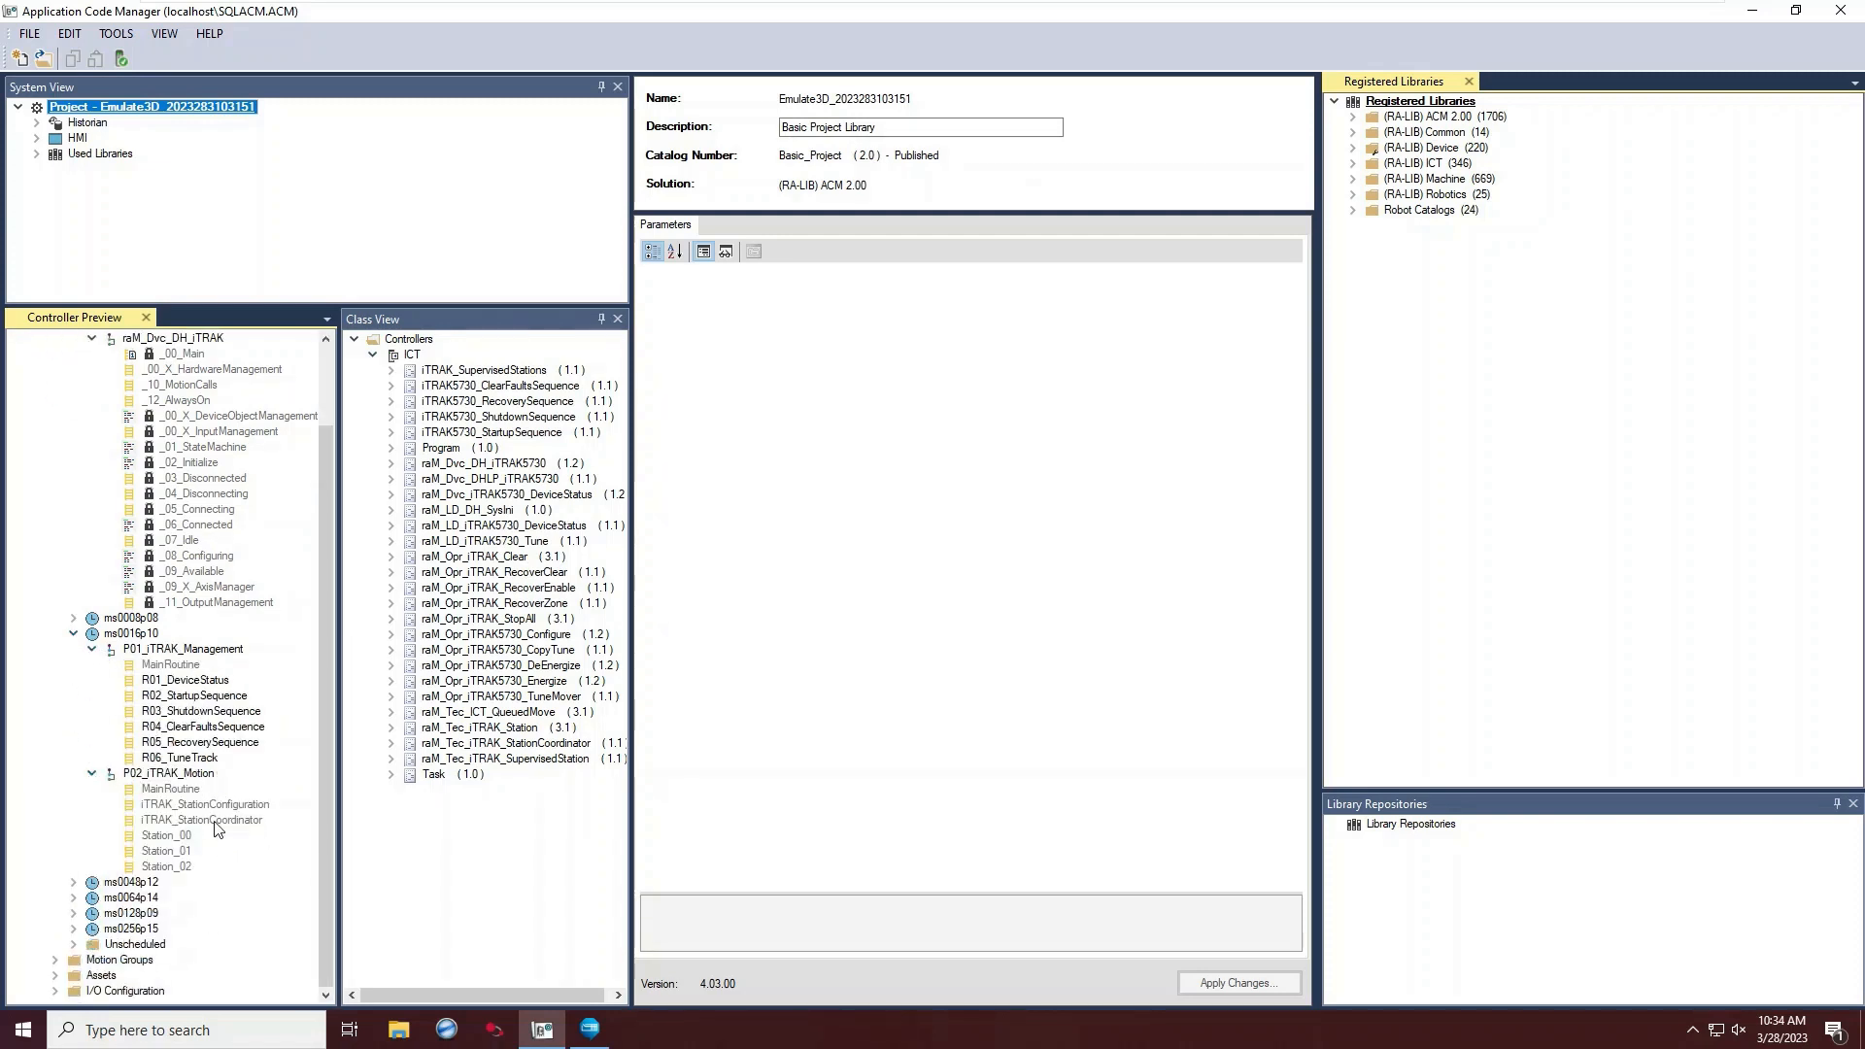
pyautogui.click(74, 929)
pyautogui.click(92, 943)
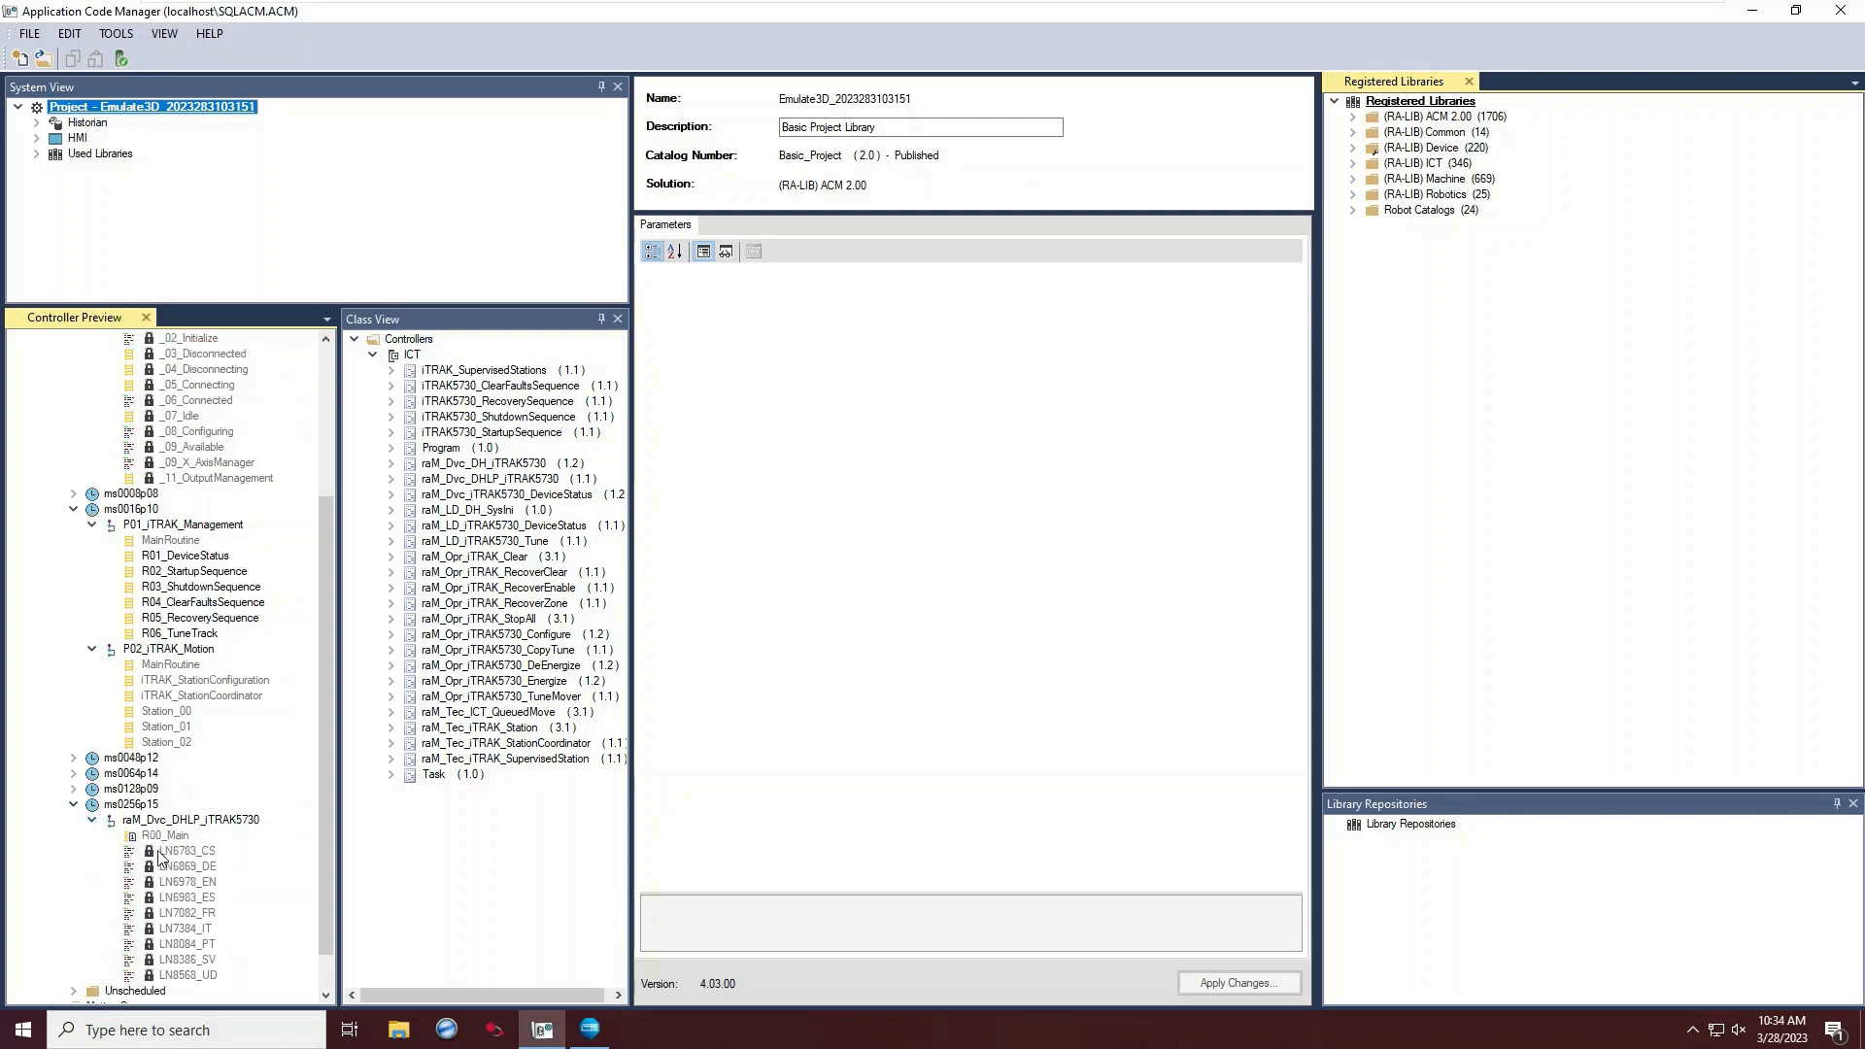
# Examine the Power-Up Handler routines, the categories of the registered (RA-LIB) ICT library and the full controller task tree.
pyautogui.scroll(3, 70, 504)
pyautogui.click(57, 385)
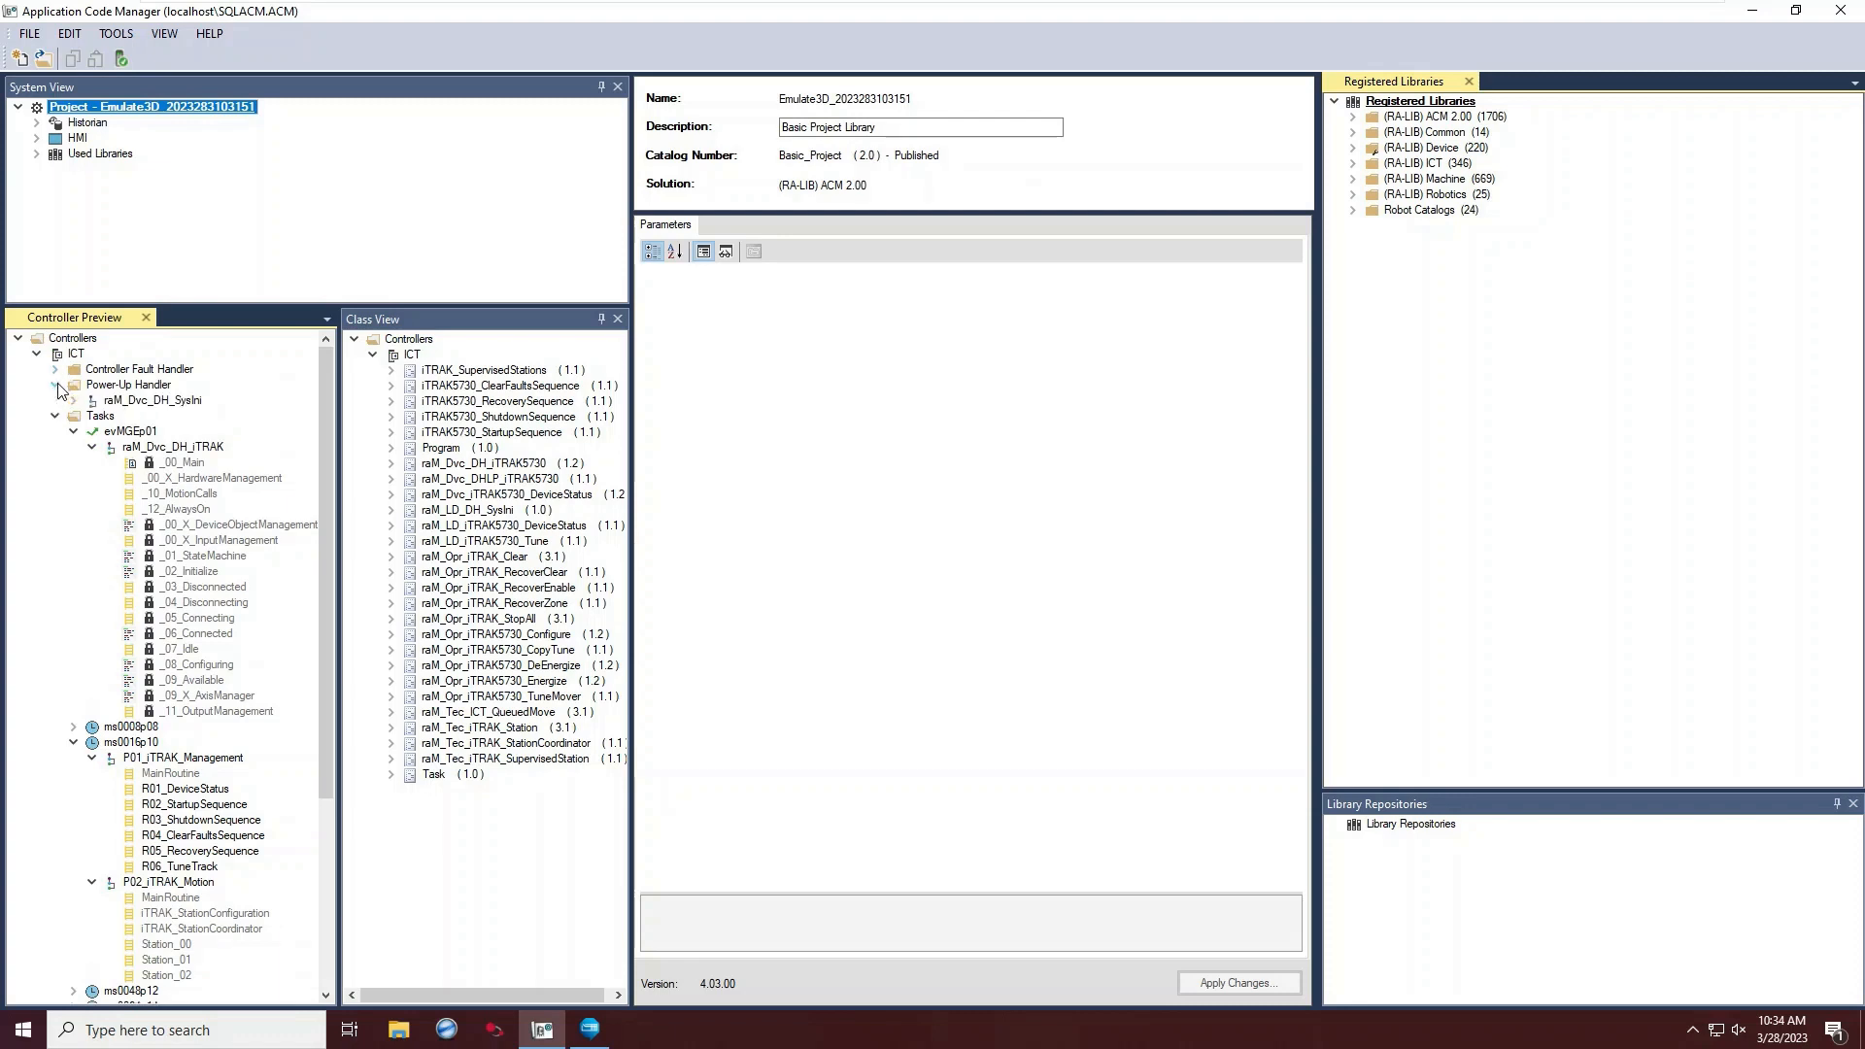
pyautogui.click(74, 400)
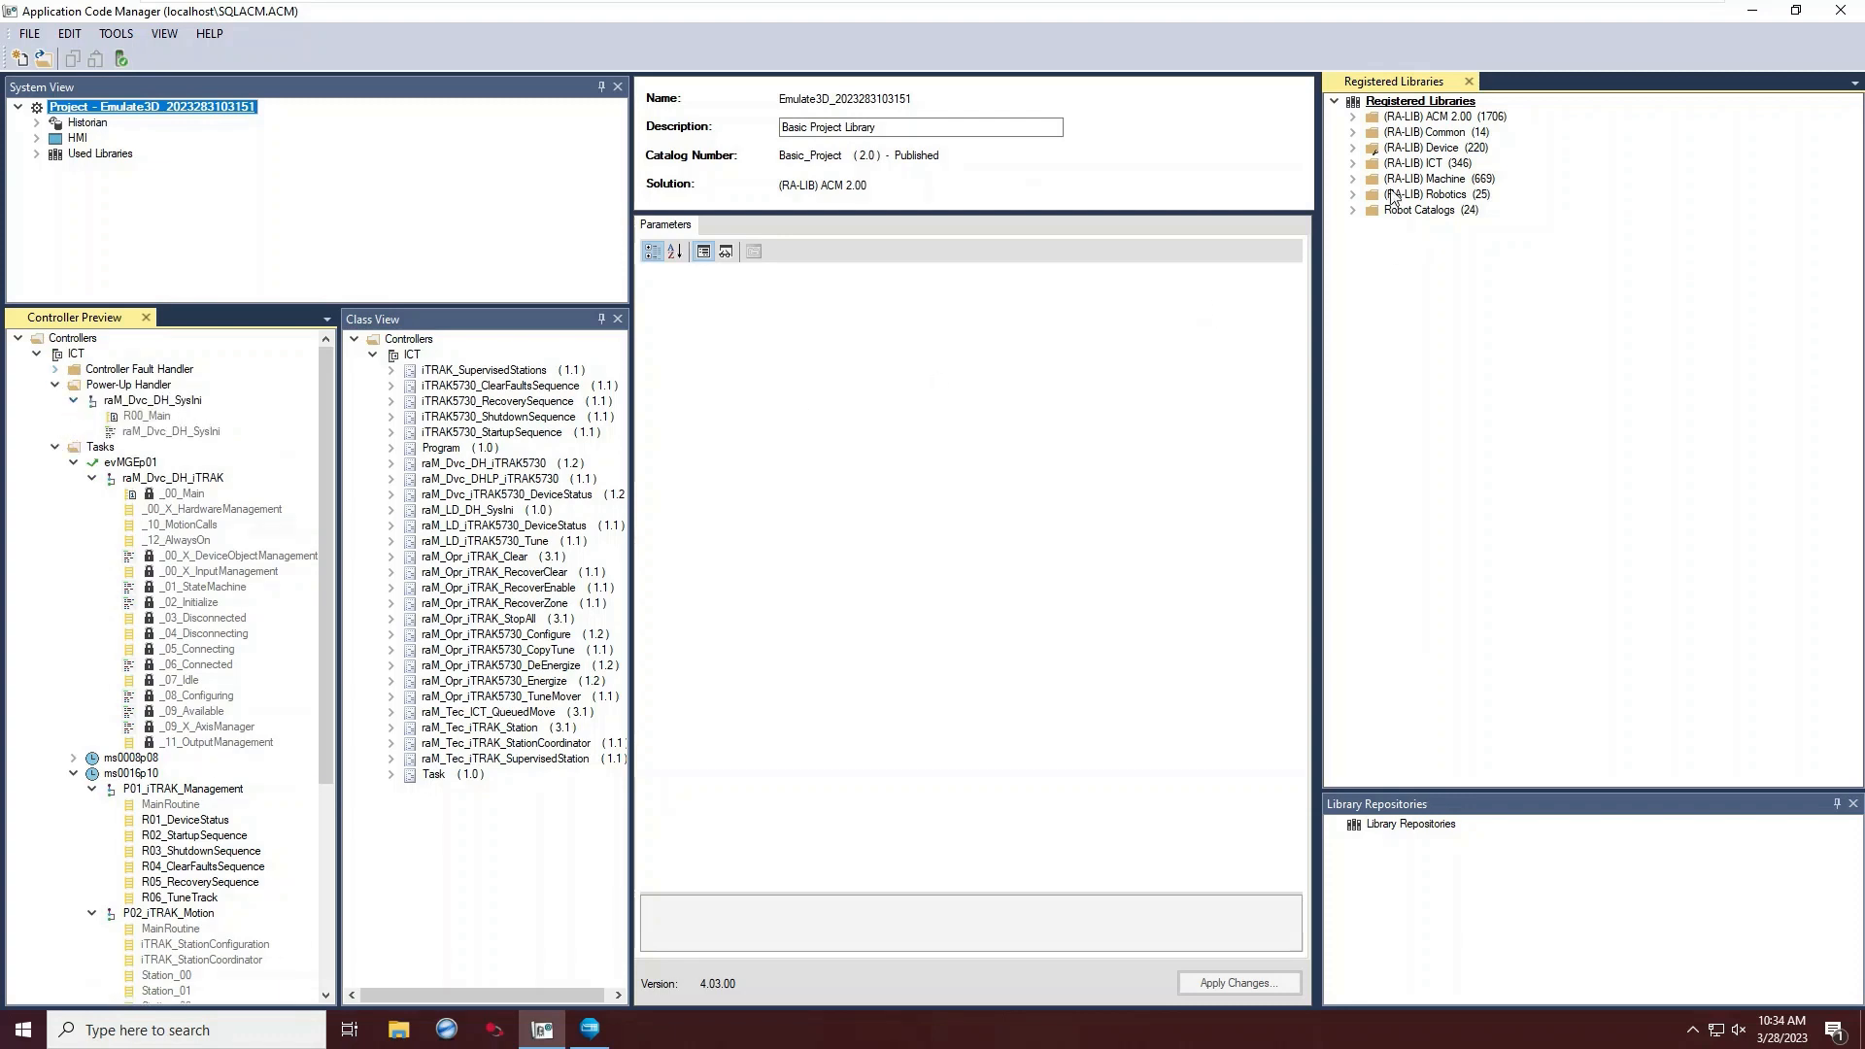
pyautogui.click(1352, 163)
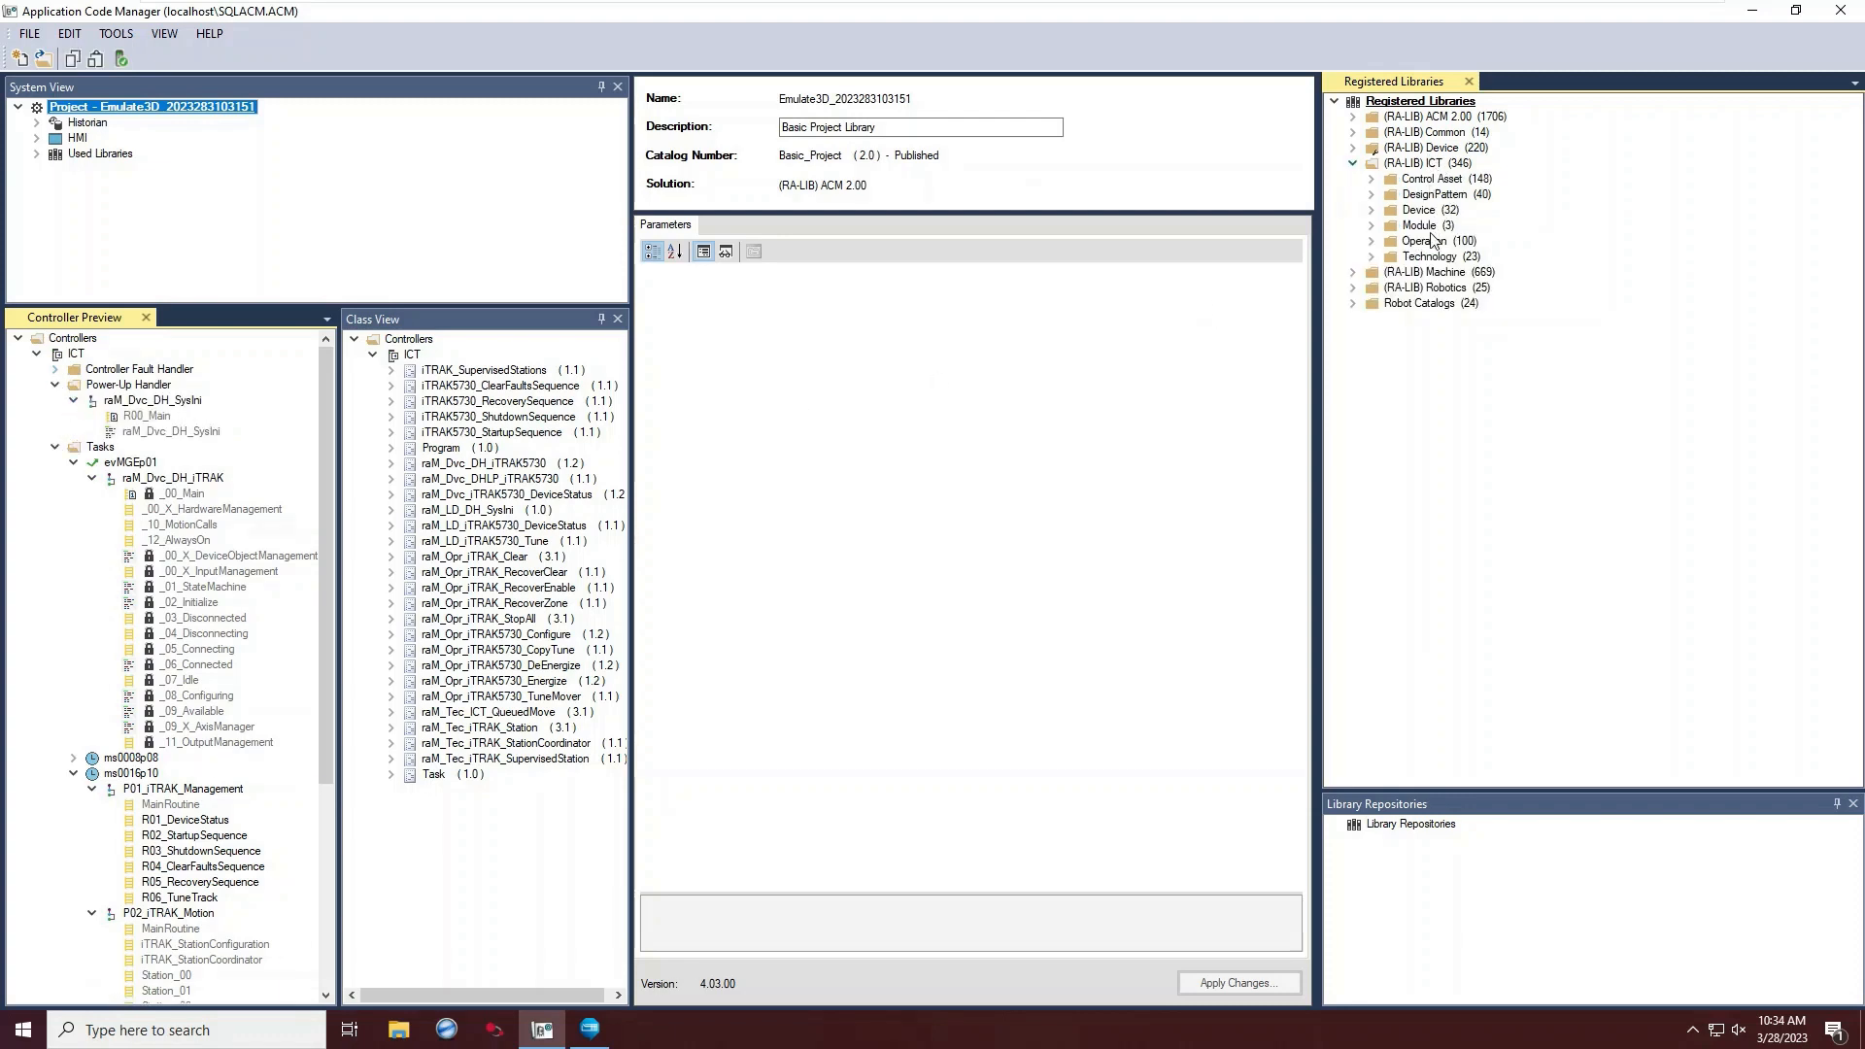
pyautogui.scroll(-6, 188, 525)
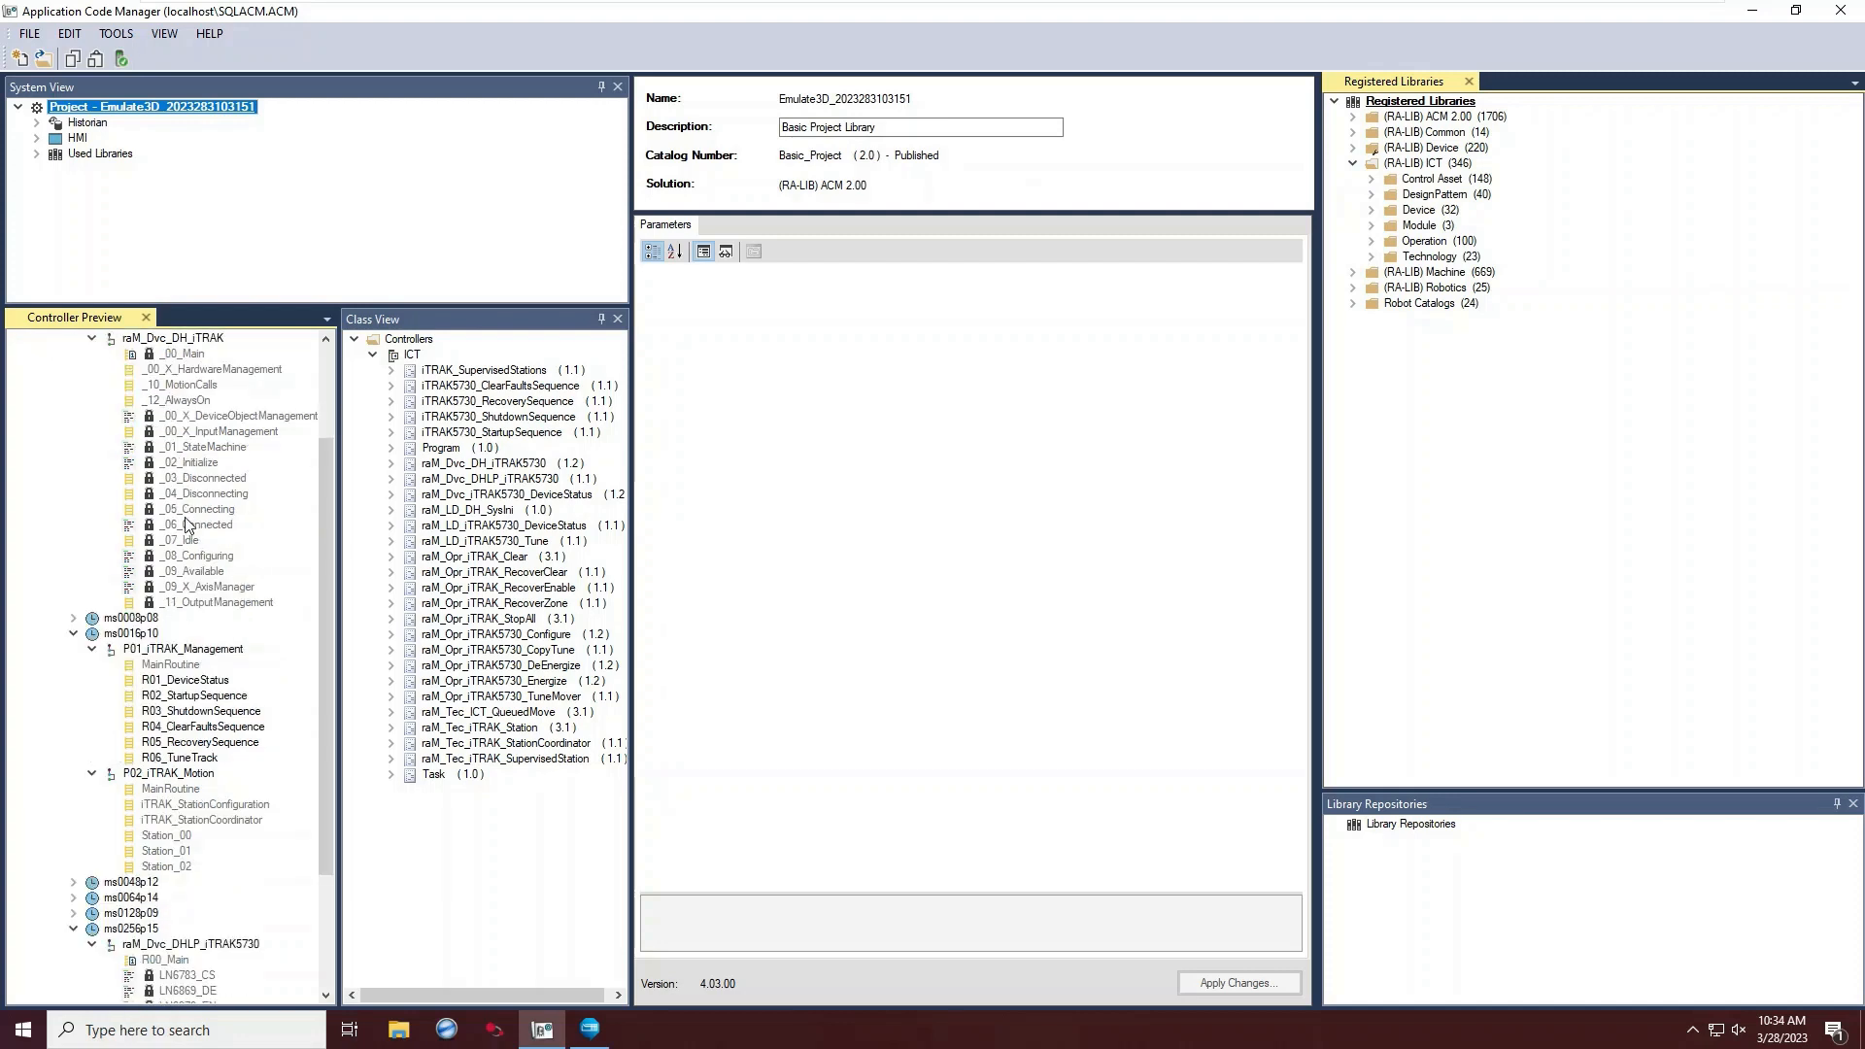
pyautogui.scroll(-1, 188, 524)
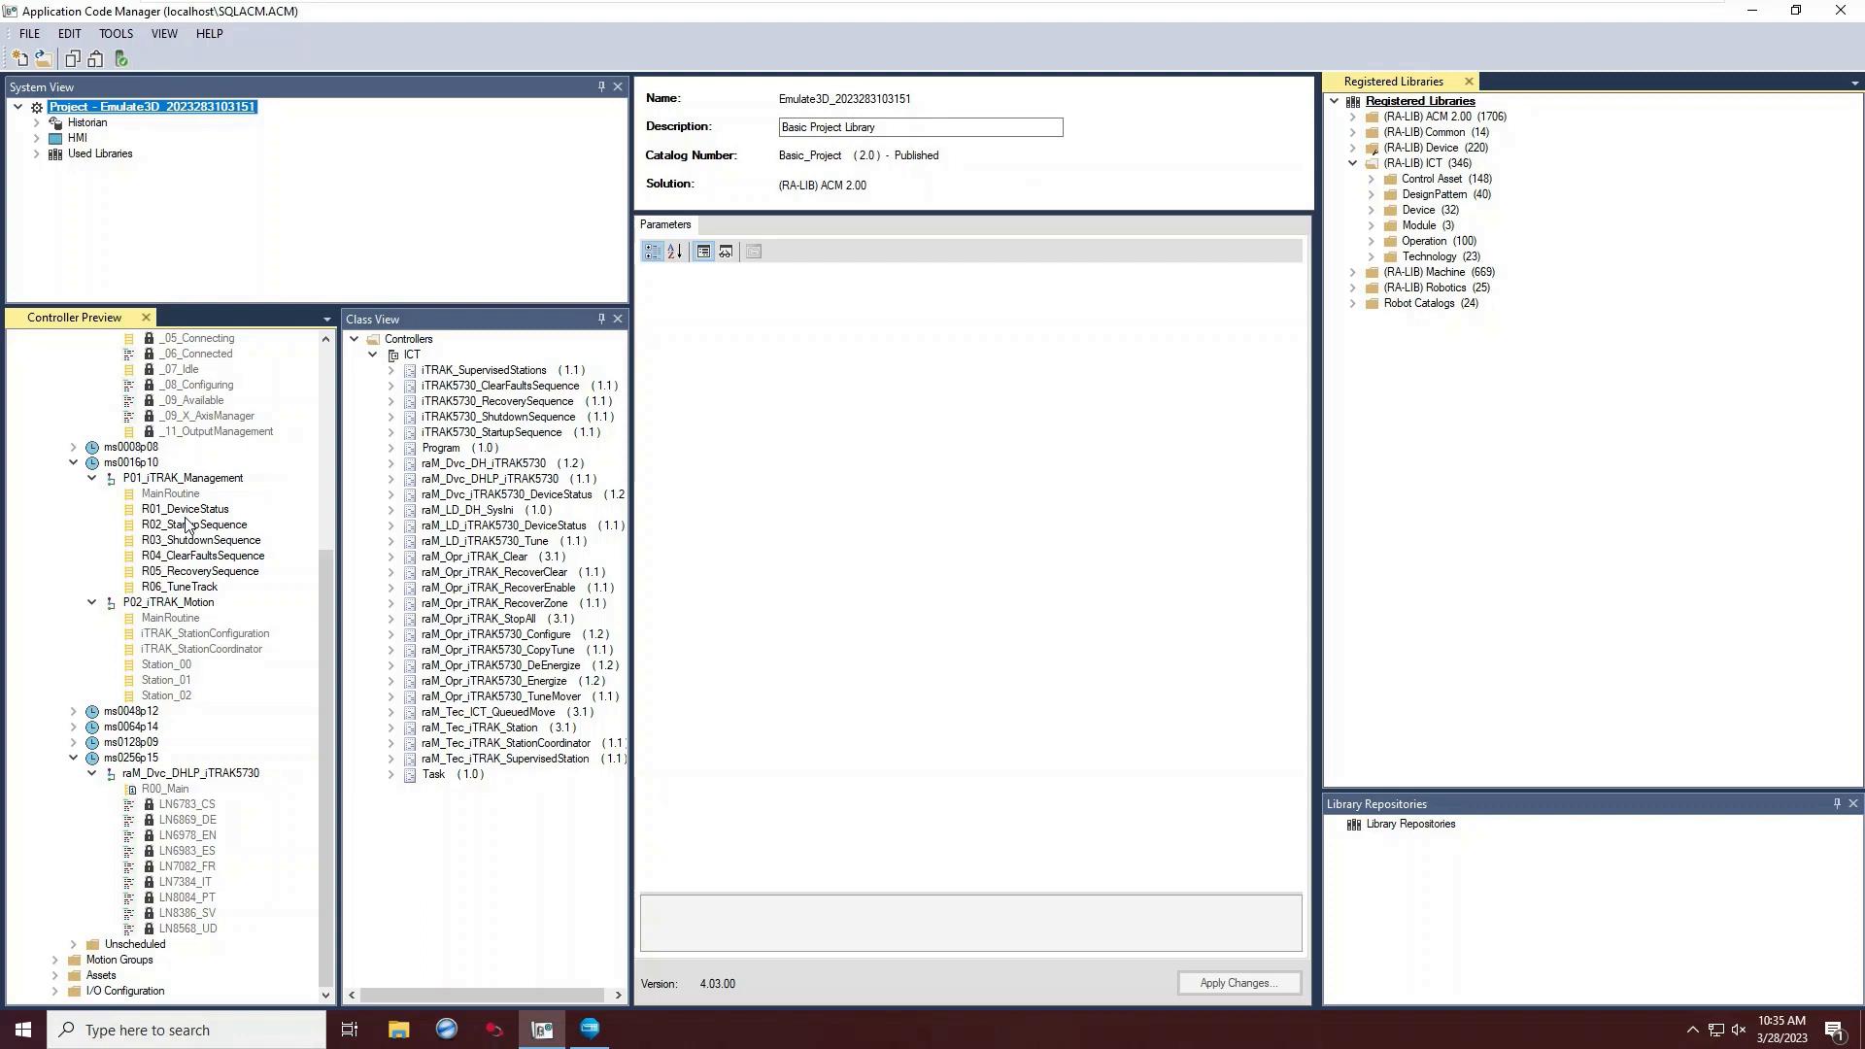
pyautogui.scroll(7, 187, 525)
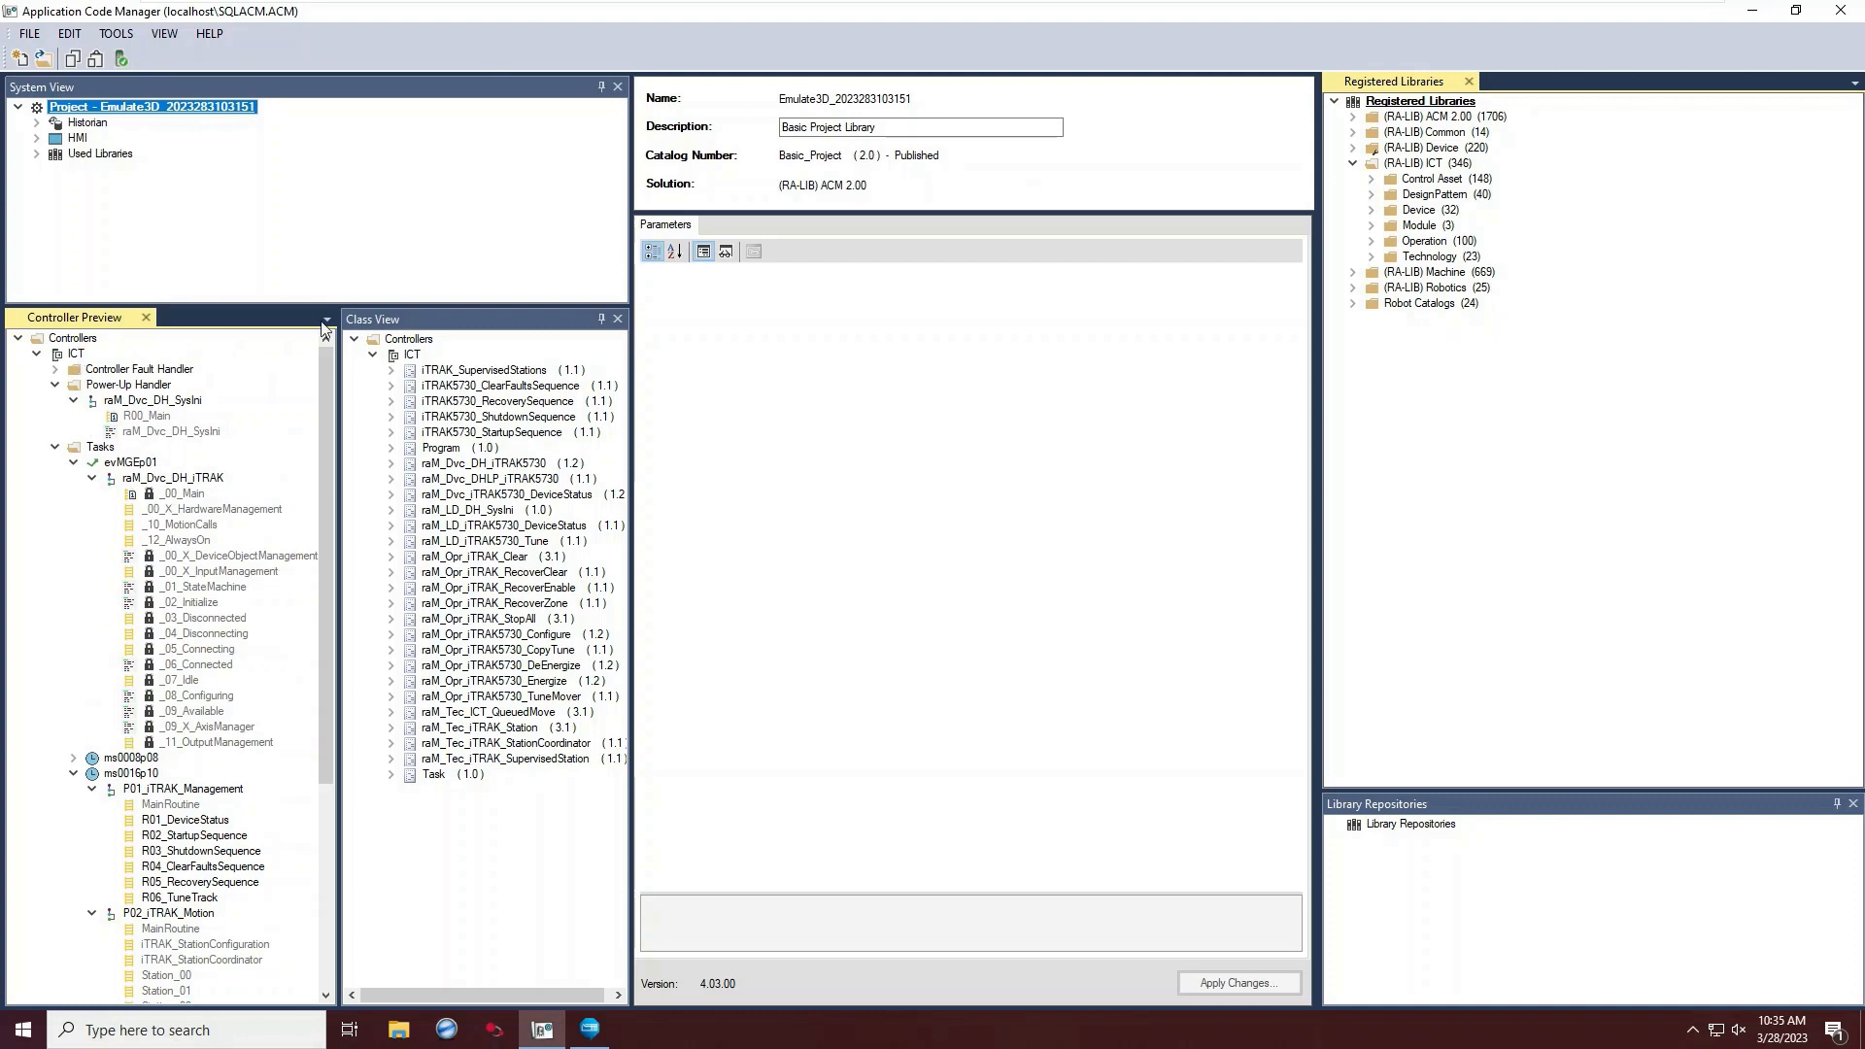
pyautogui.click(361, 234)
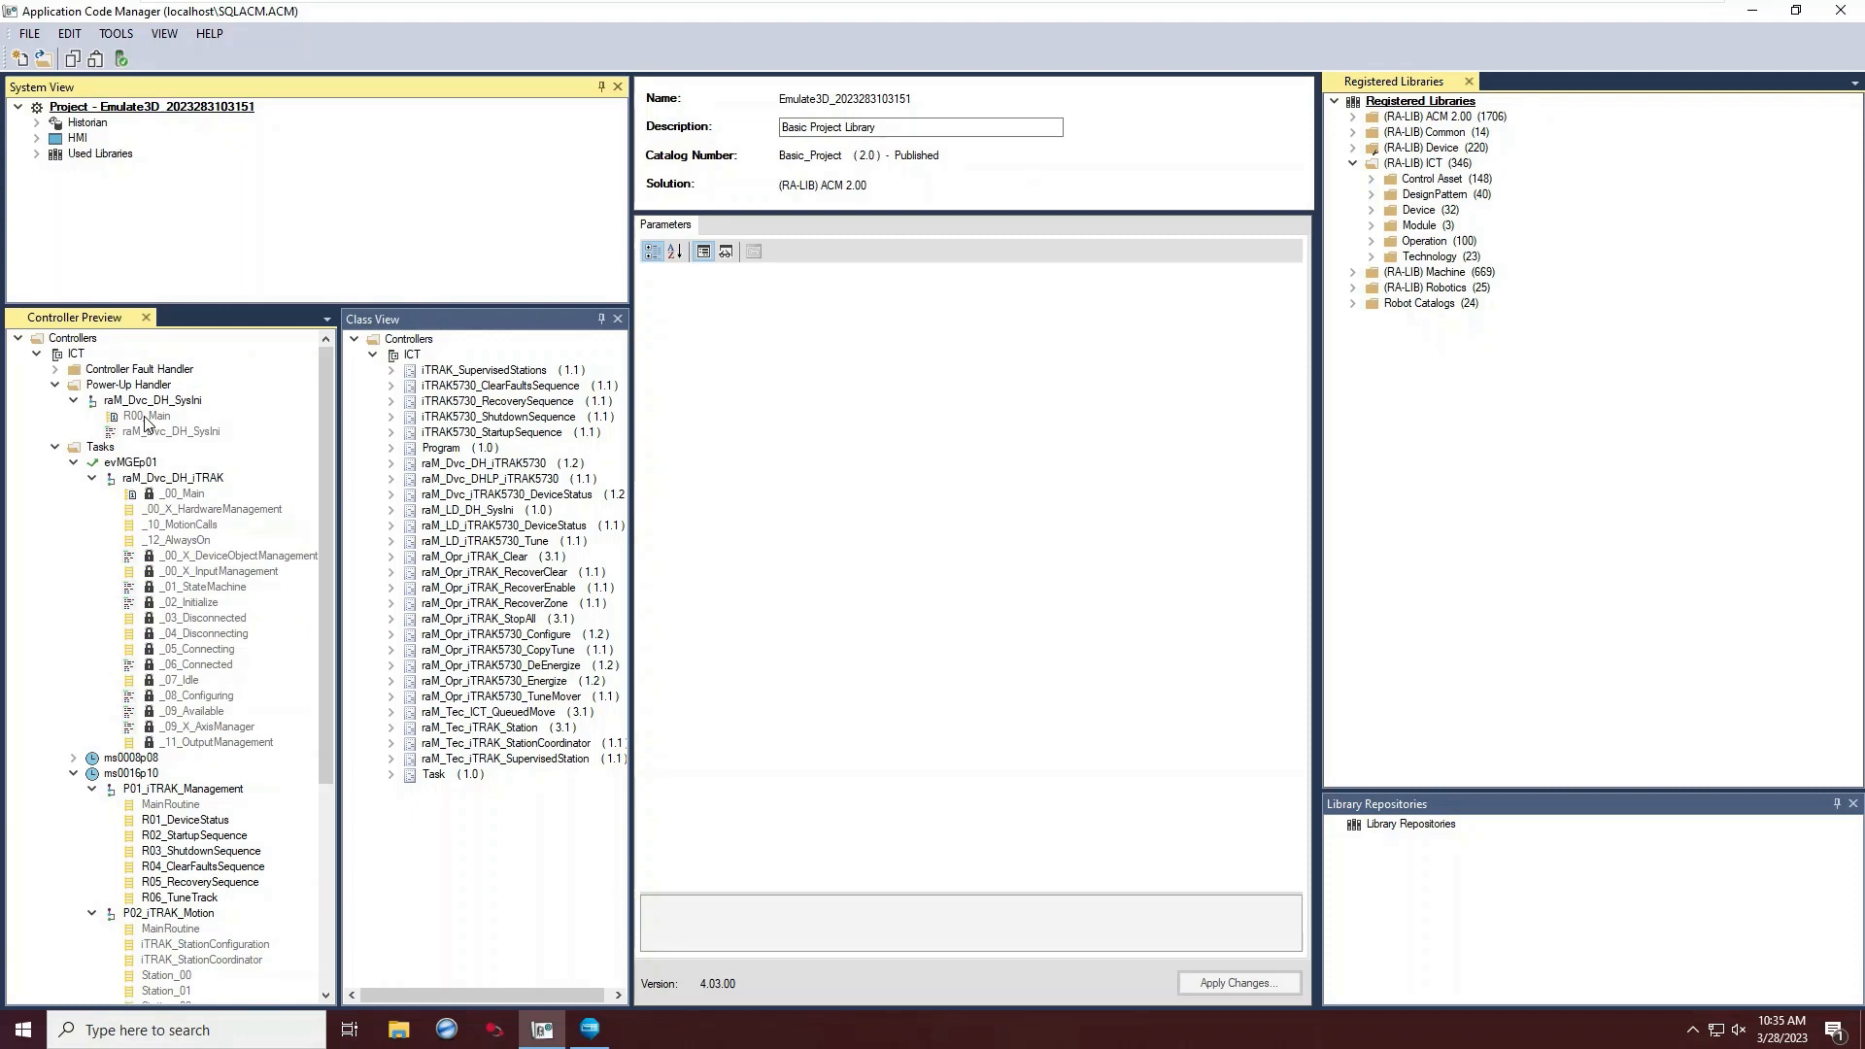
# Start Logix code generation for the ICT controller with Create ACD enabled and ACM Project Data disabled.
pyautogui.click(412, 356)
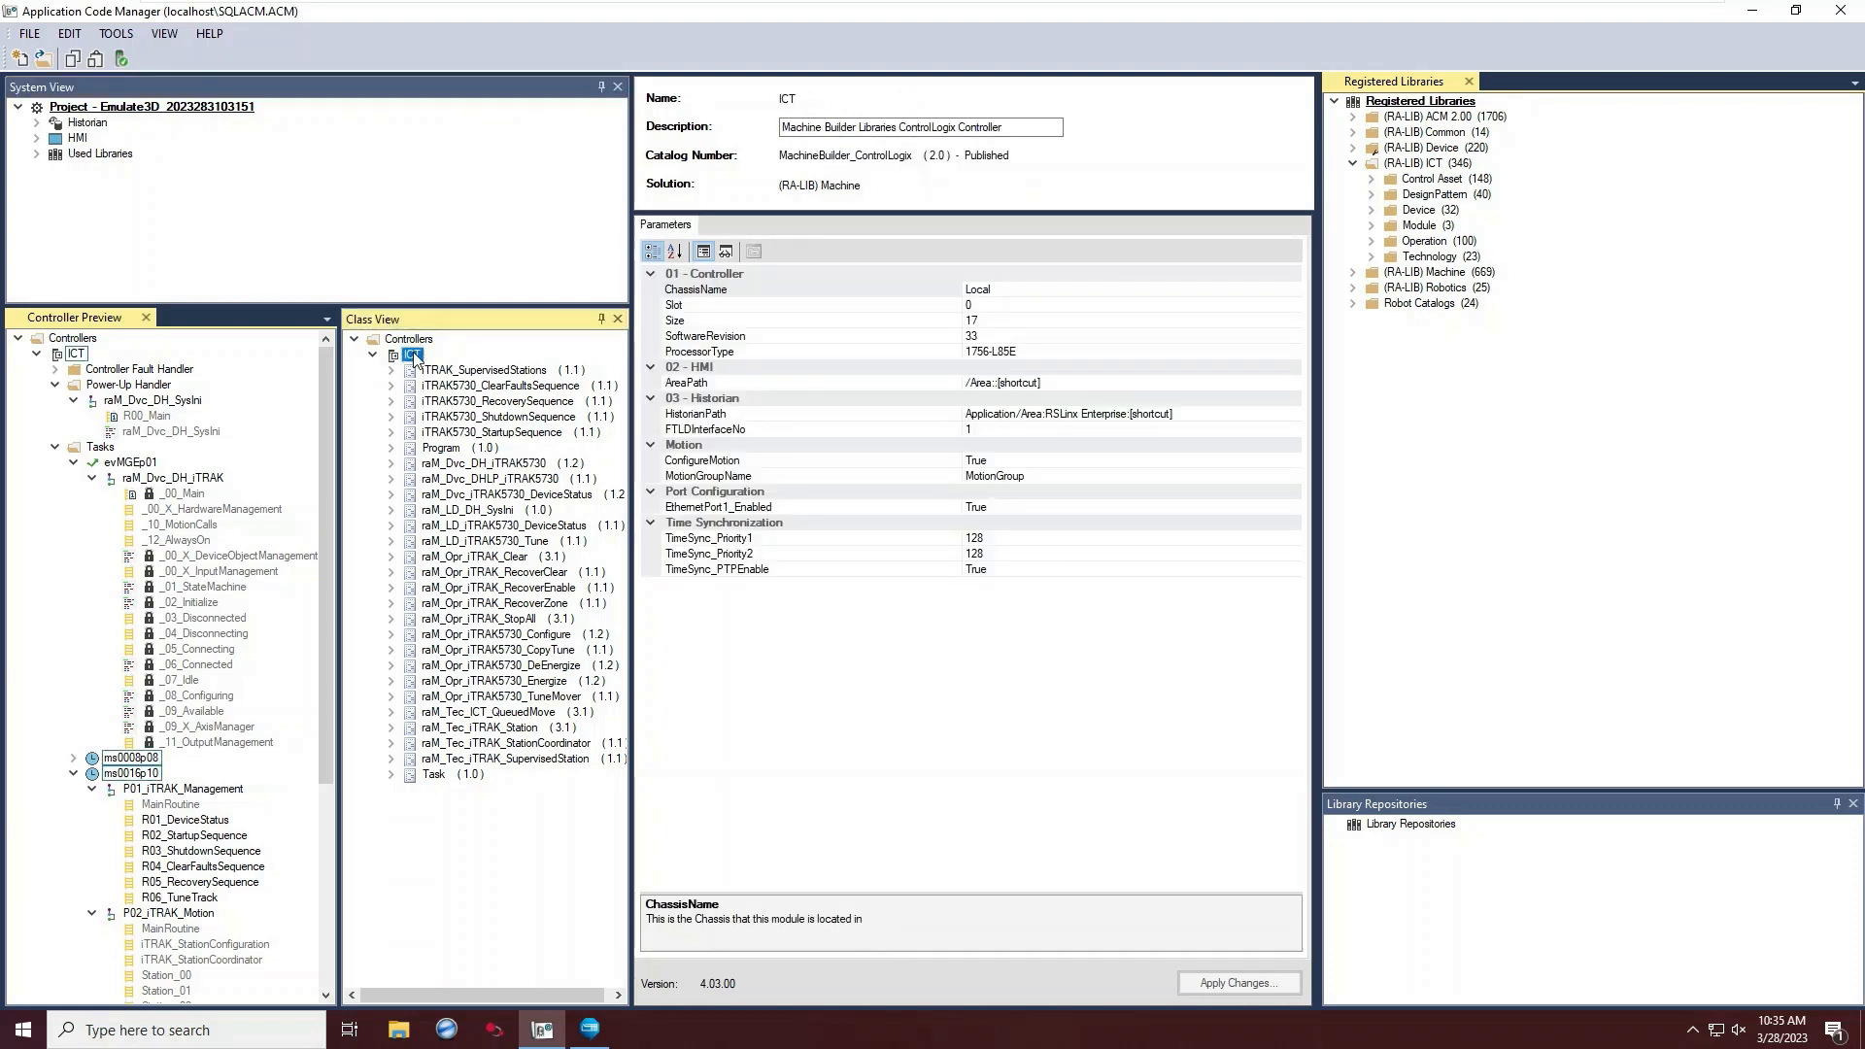
pyautogui.rightClick(416, 359)
pyautogui.click(495, 371)
pyautogui.click(1047, 356)
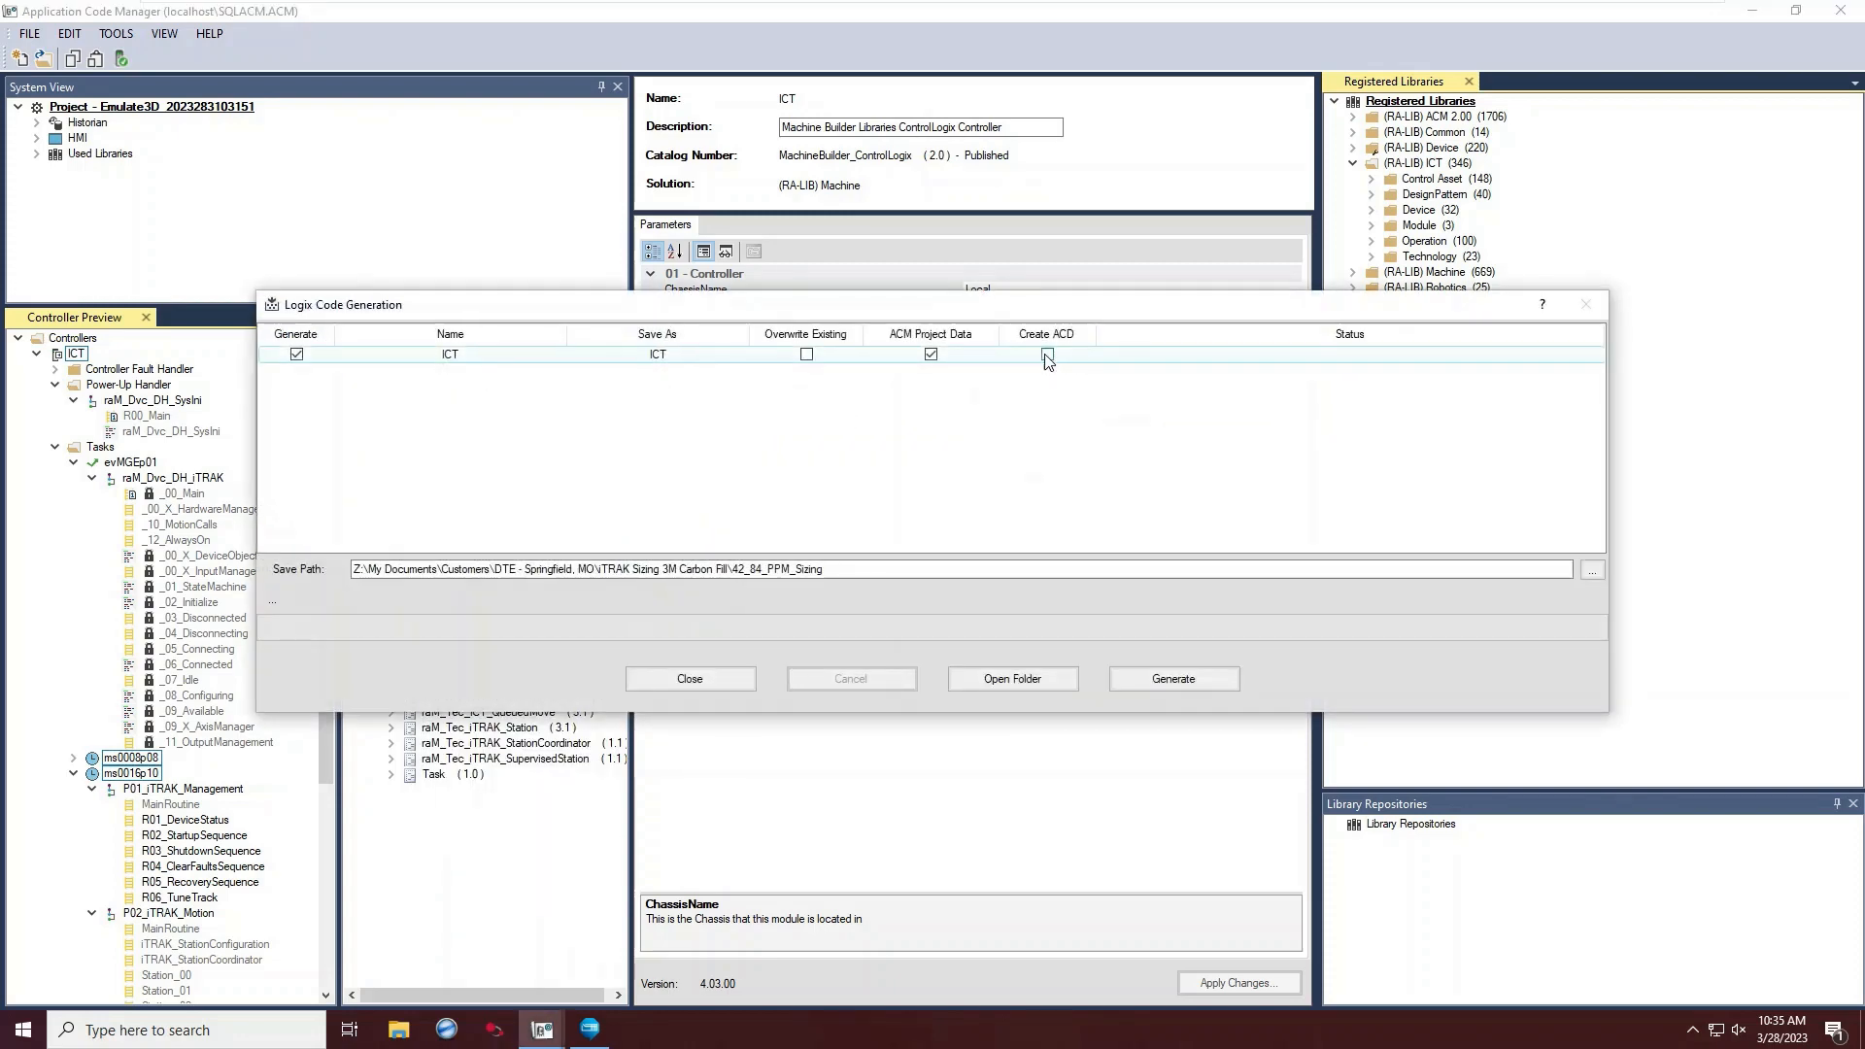
pyautogui.click(932, 357)
# Set the save path to the Desktop folder and generate the ICT controller's code and ACD file.
pyautogui.click(1591, 569)
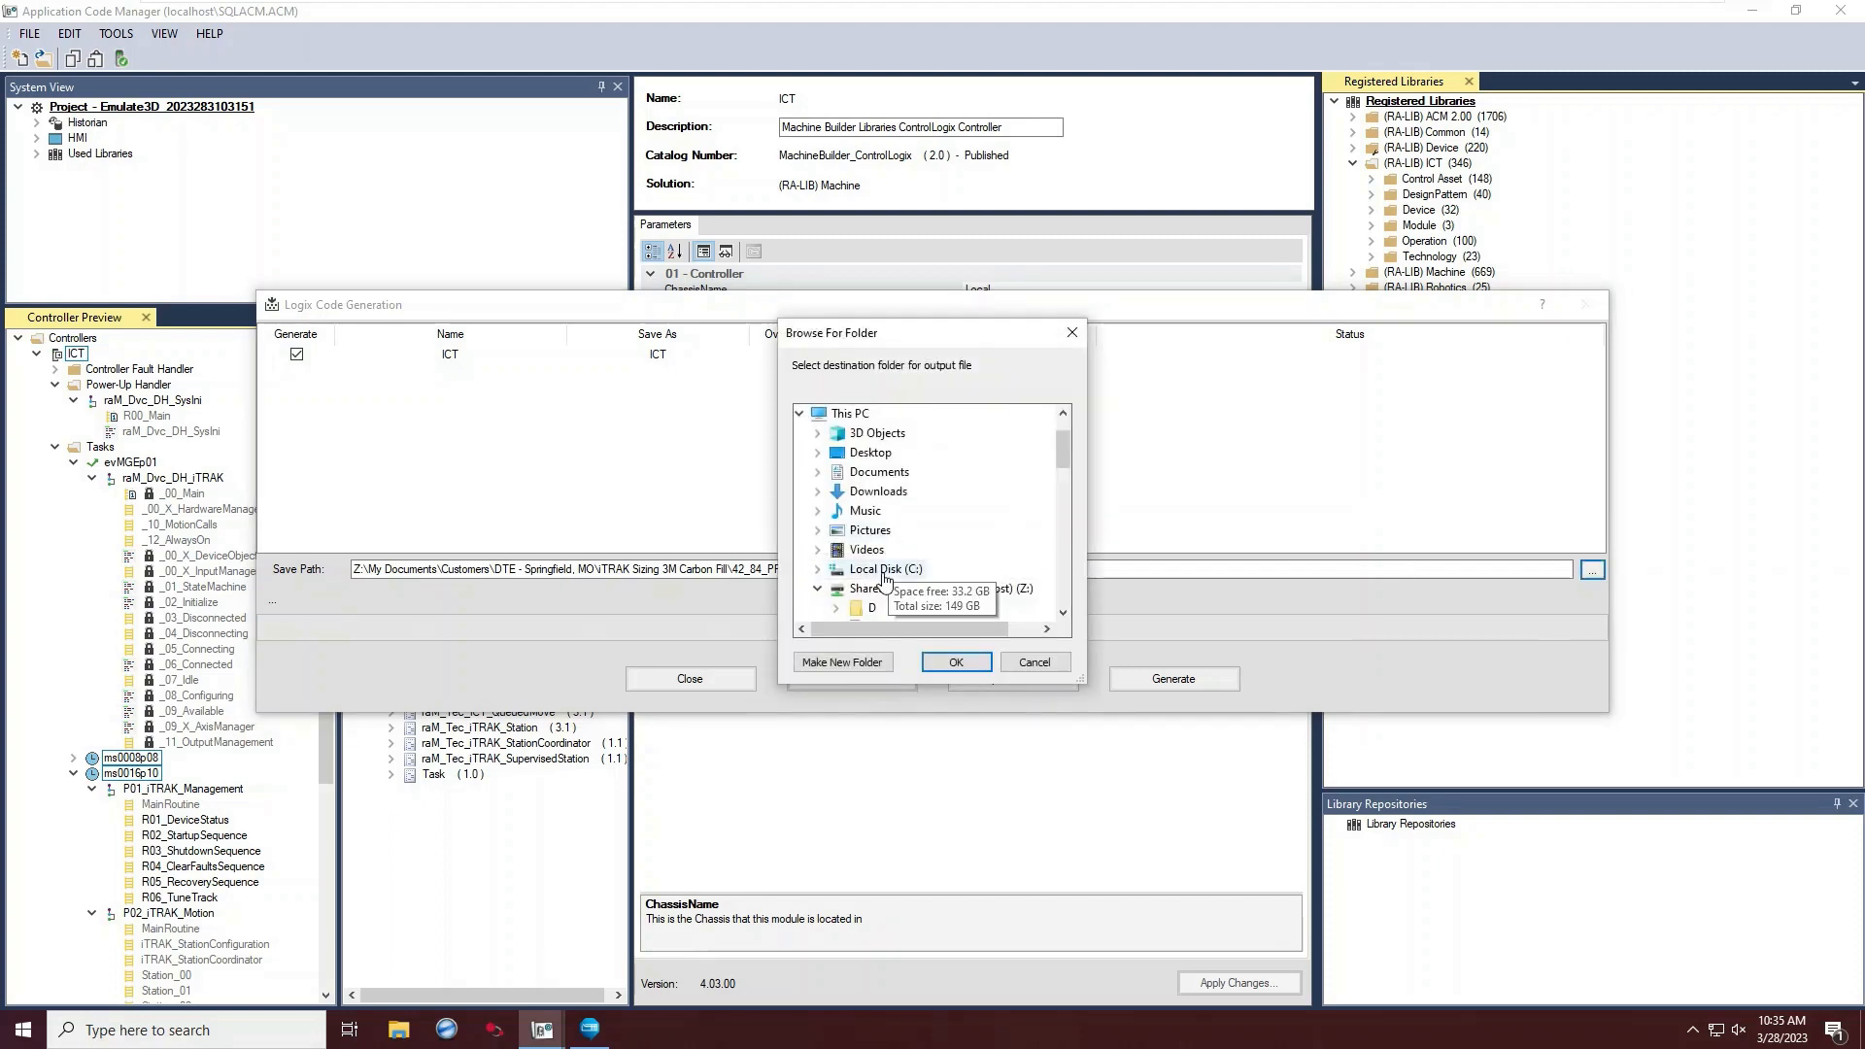
pyautogui.click(923, 472)
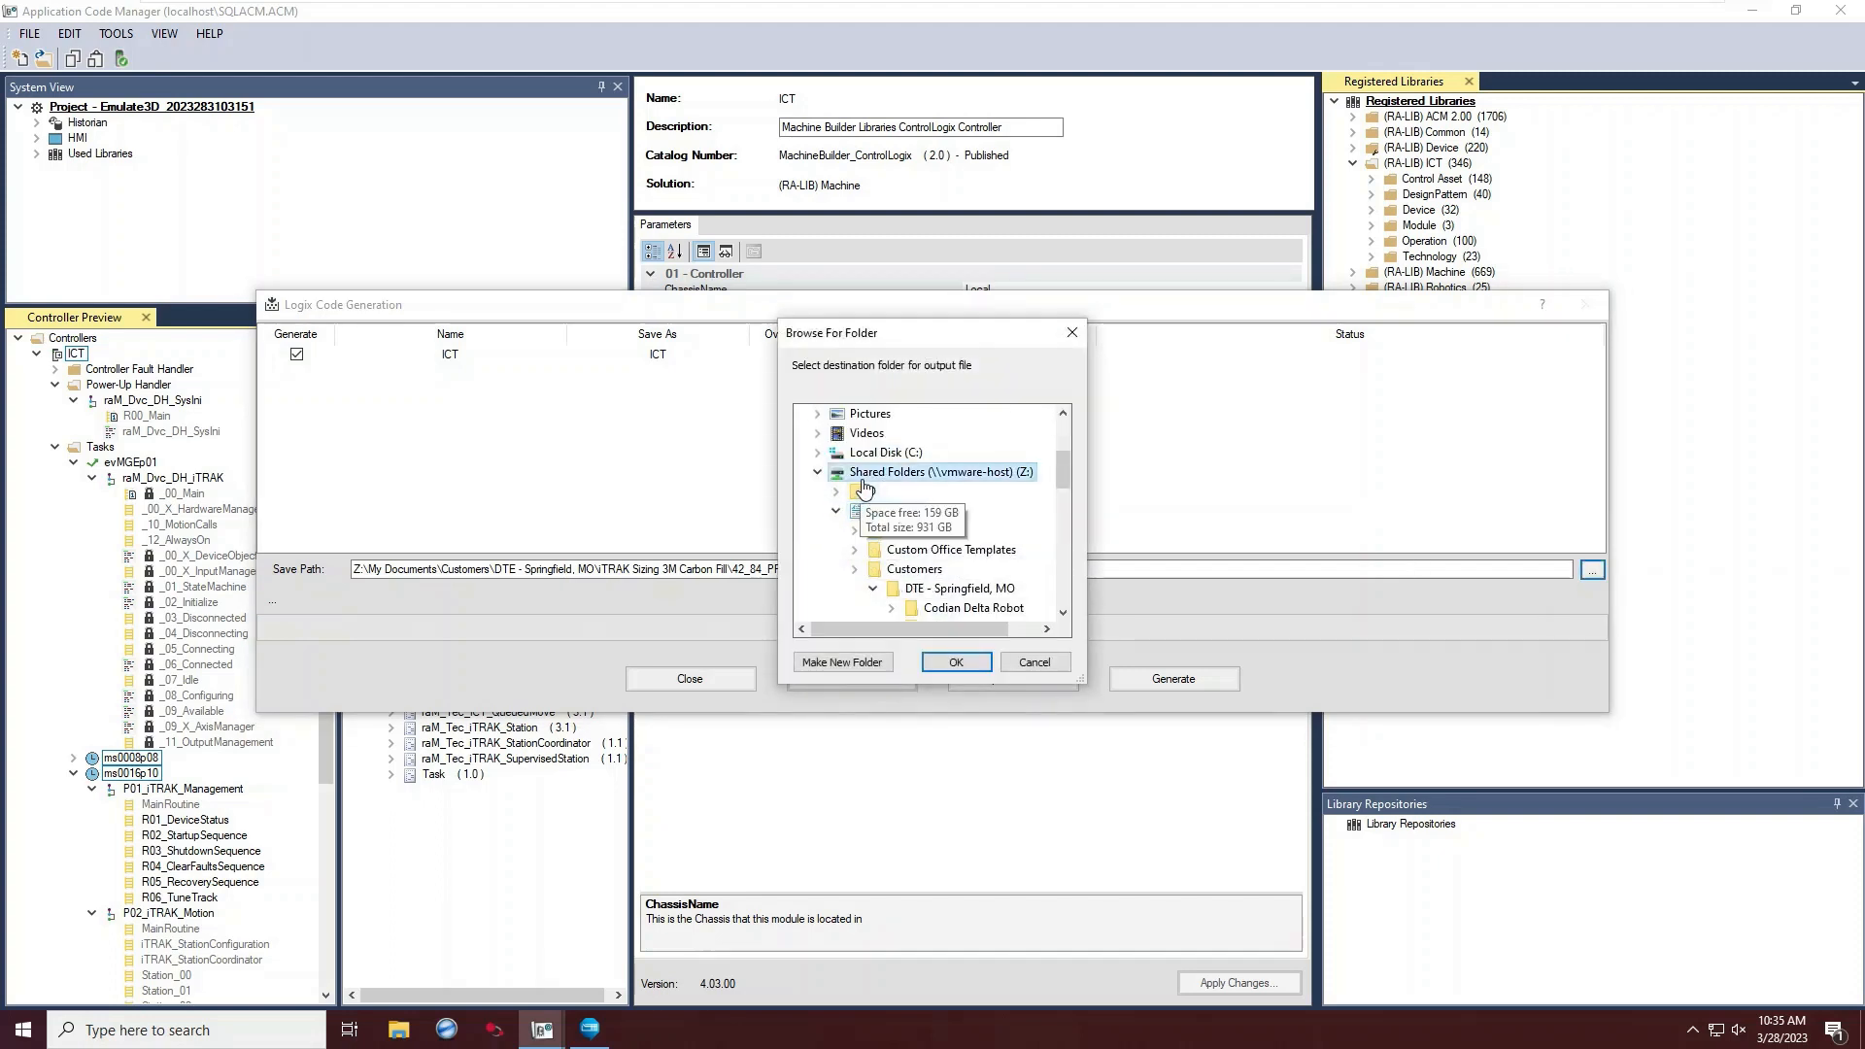
pyautogui.scroll(3, 874, 486)
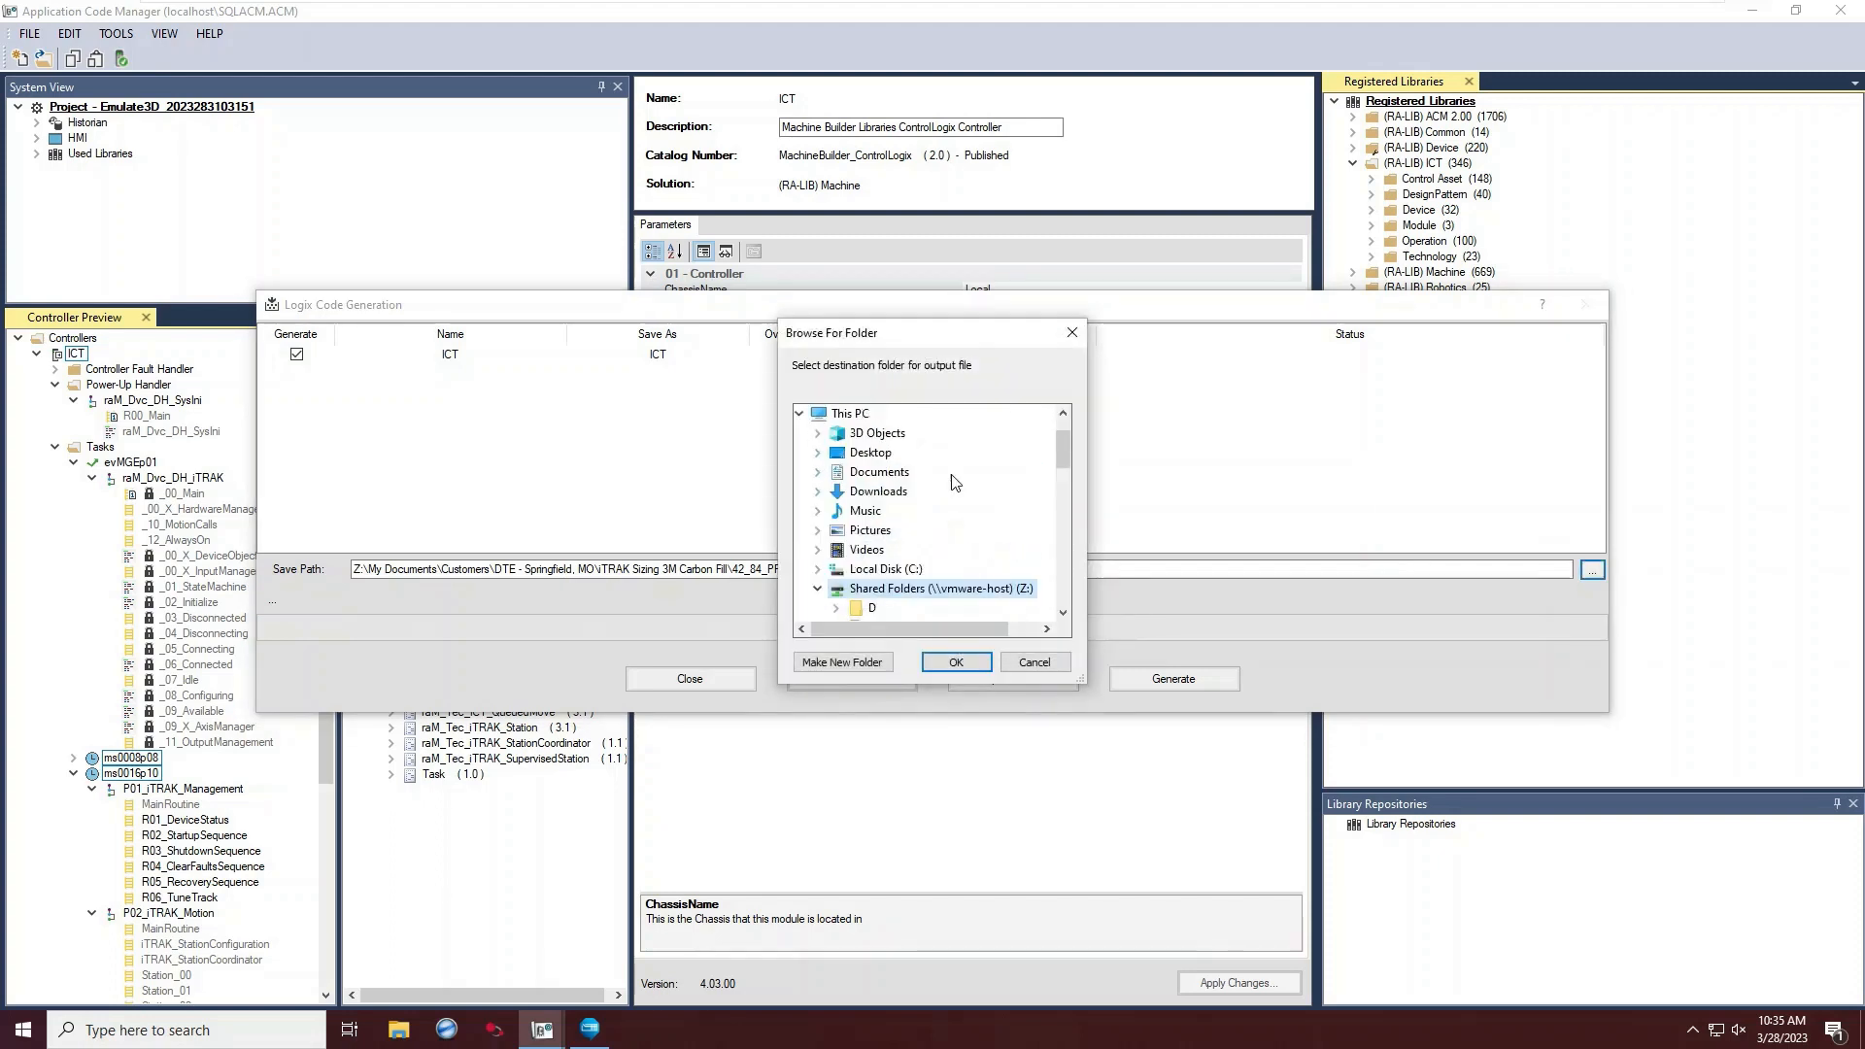
pyautogui.click(834, 416)
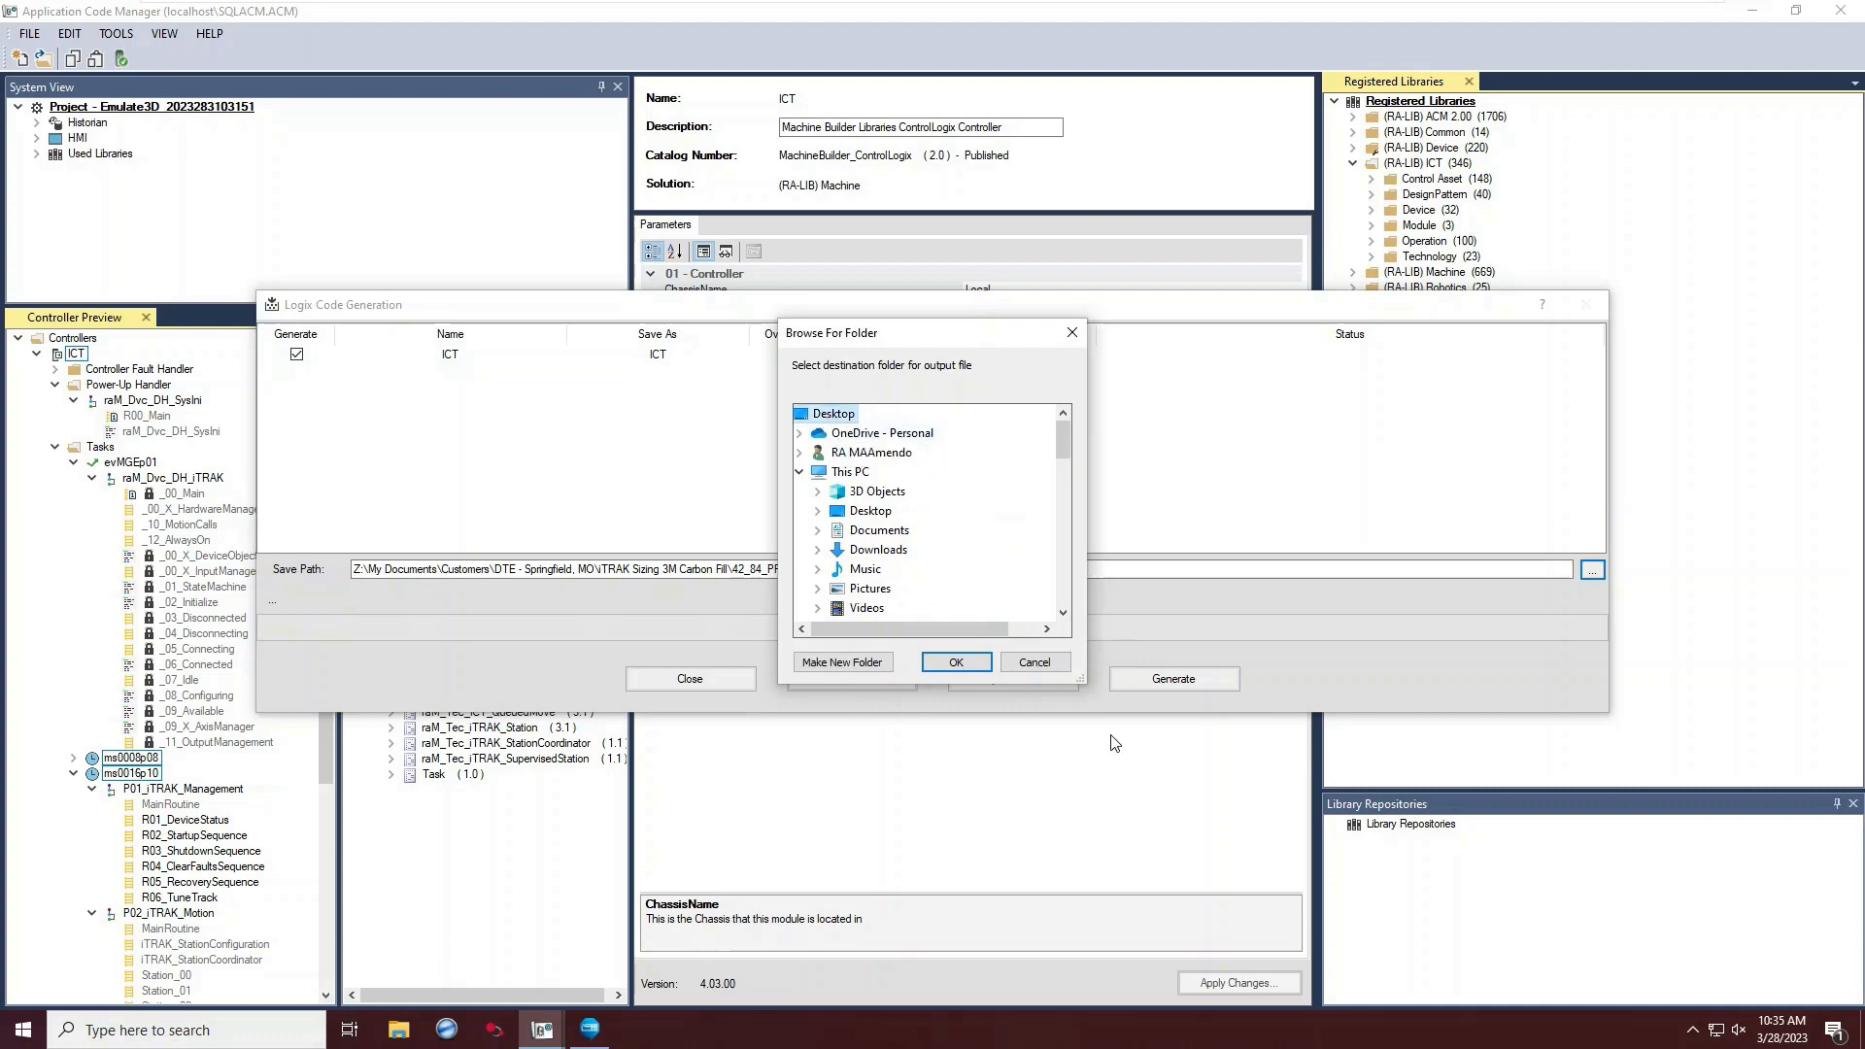
pyautogui.click(956, 663)
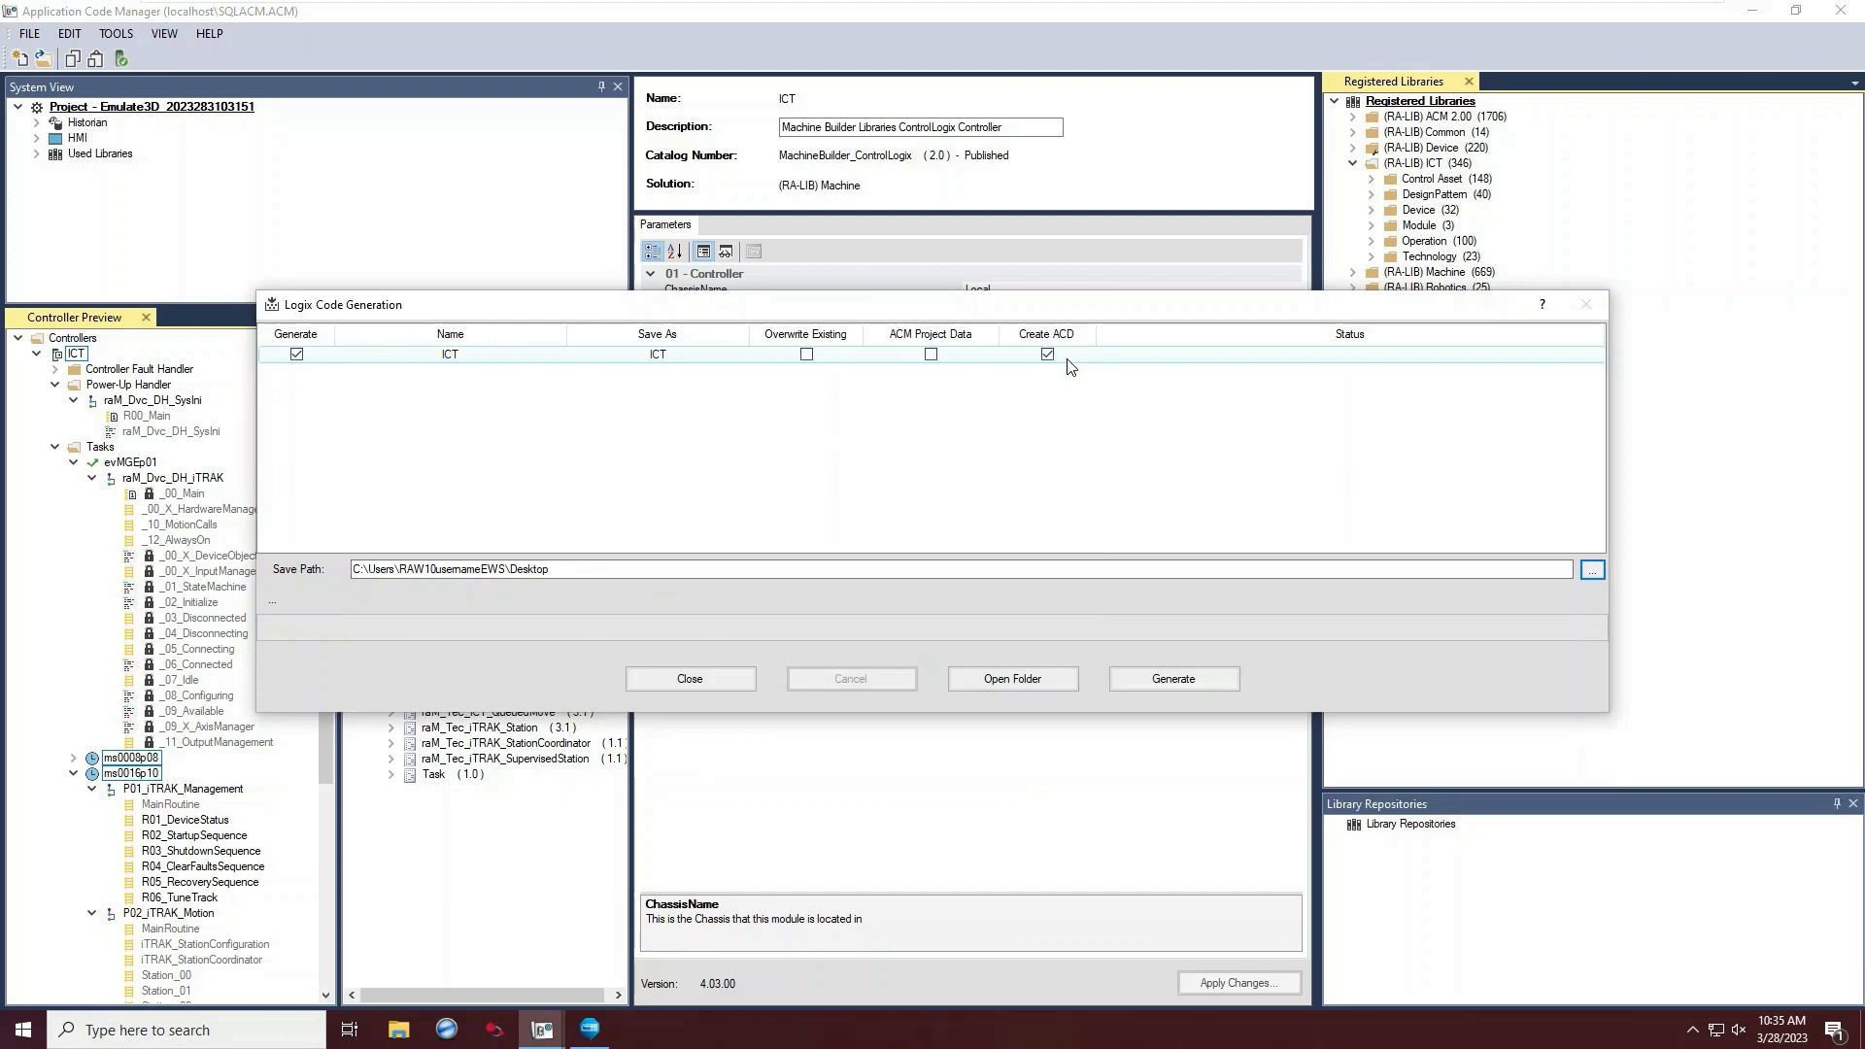
pyautogui.click(1174, 680)
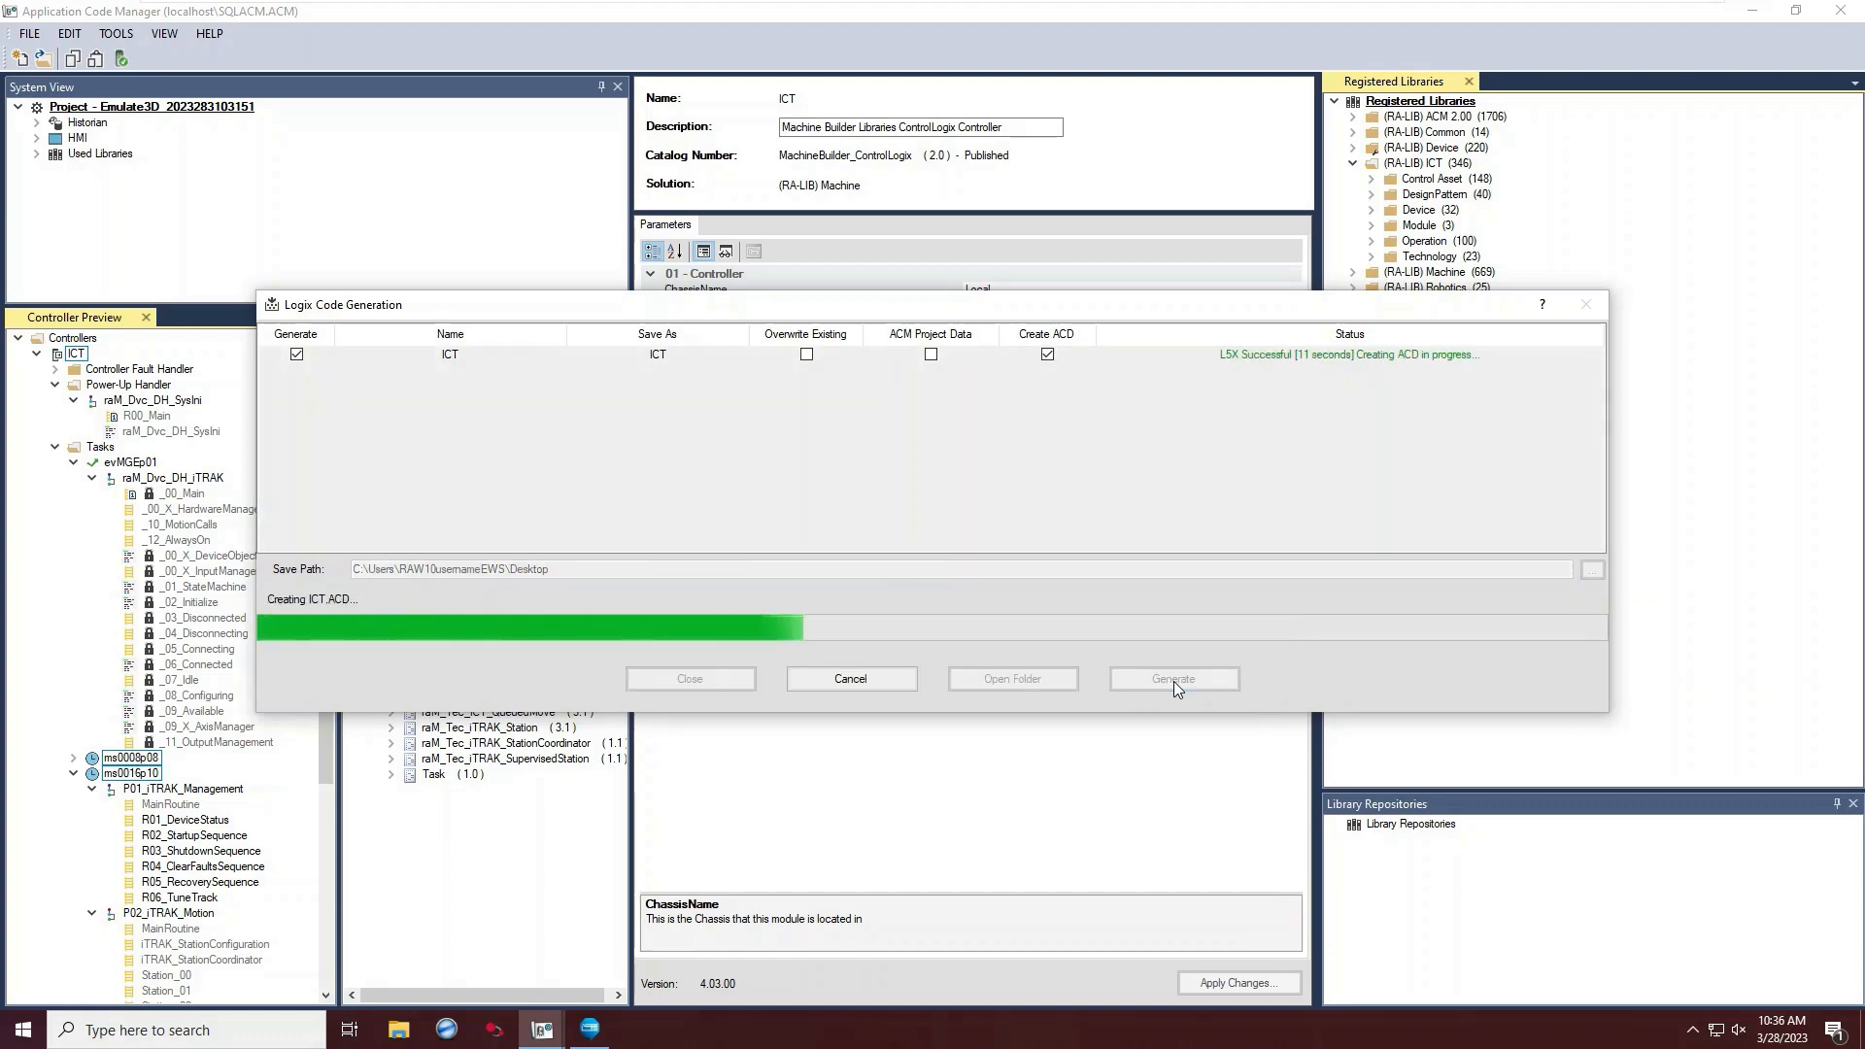
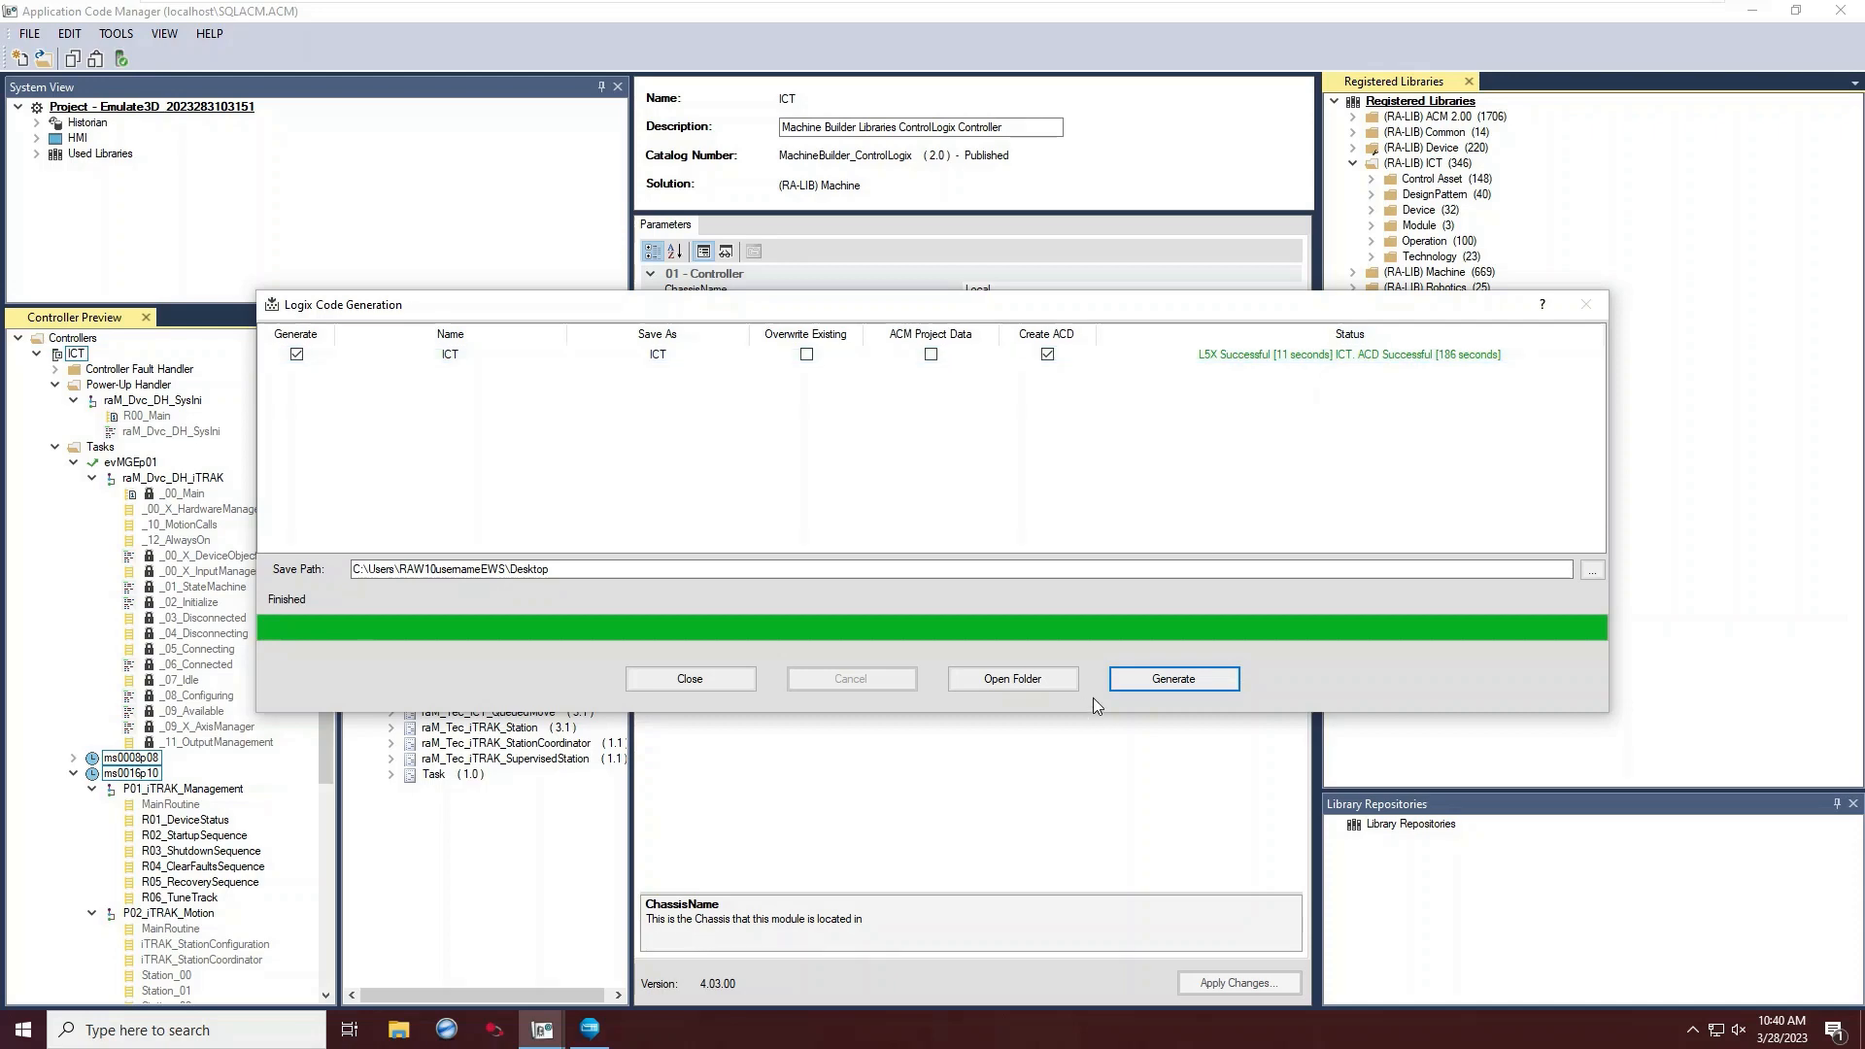
# Open the generated ICT.ACD from the output folder in Logix Designer and review its tasks, motion axes and I/O configuration.
pyautogui.click(1033, 680)
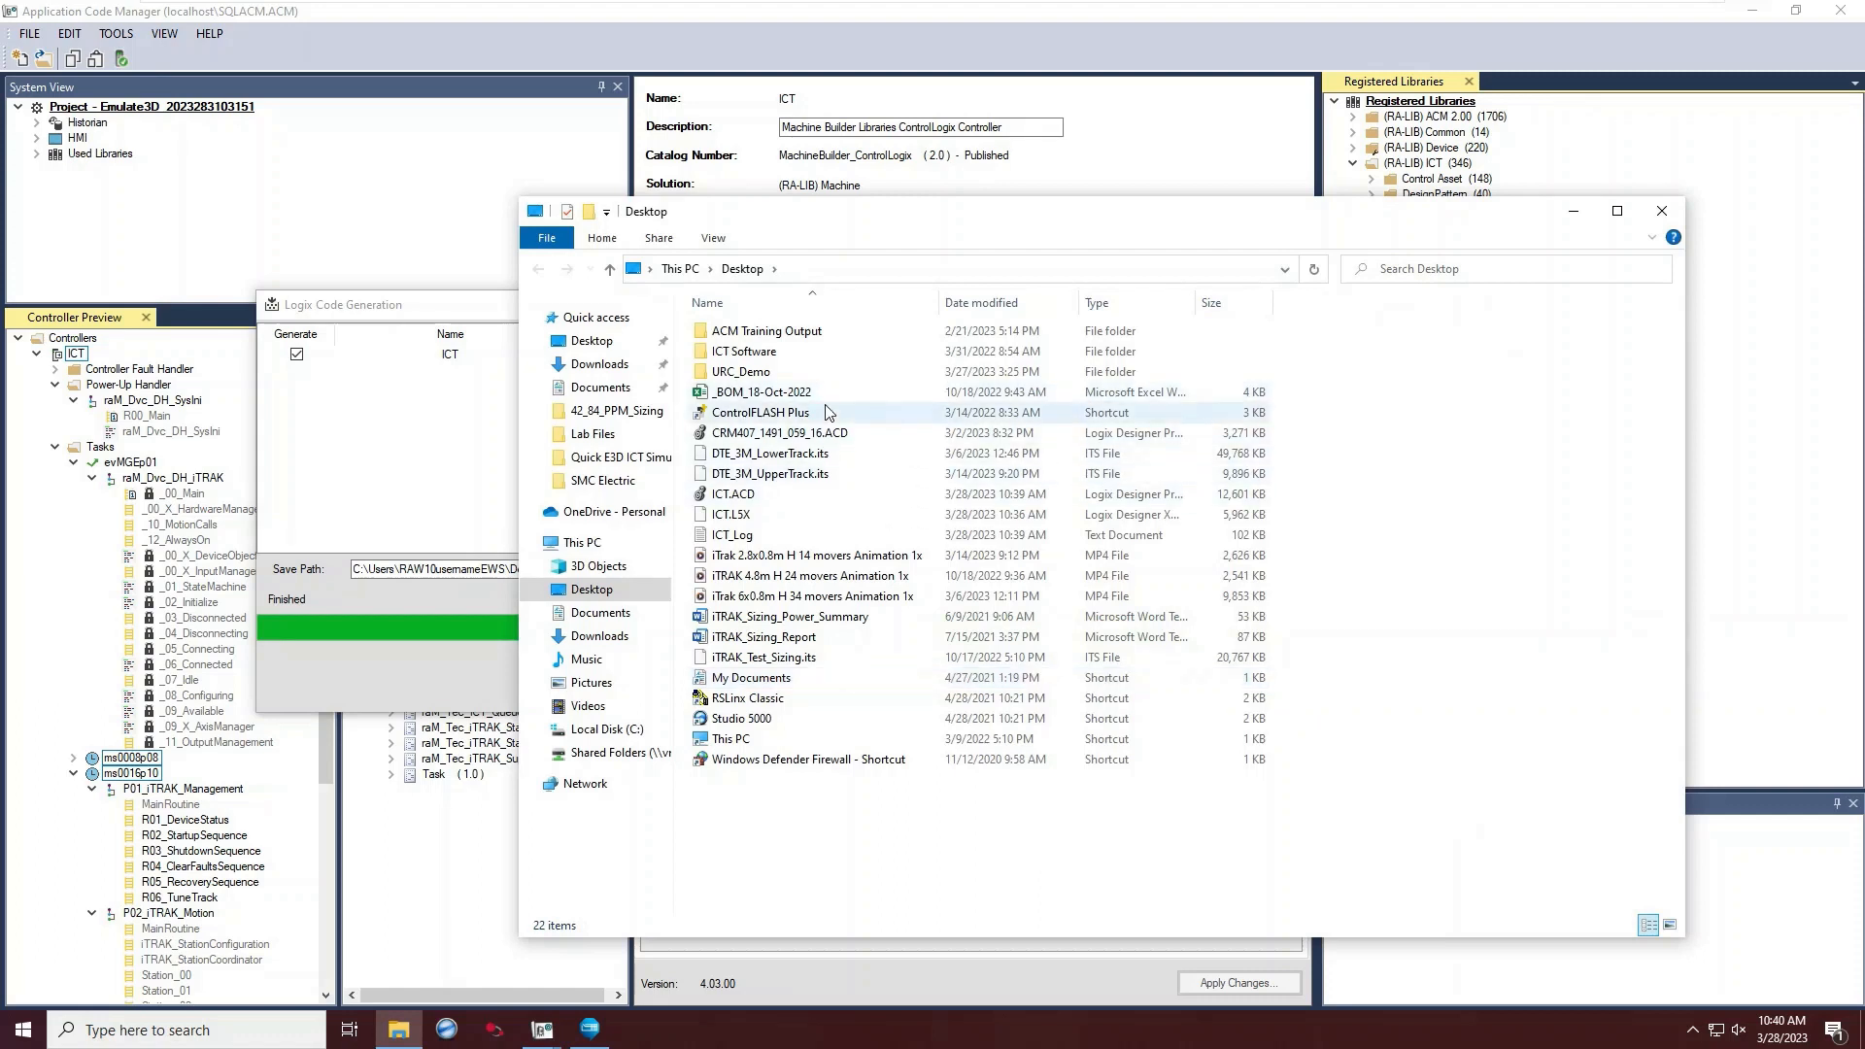
pyautogui.doubleClick(740, 494)
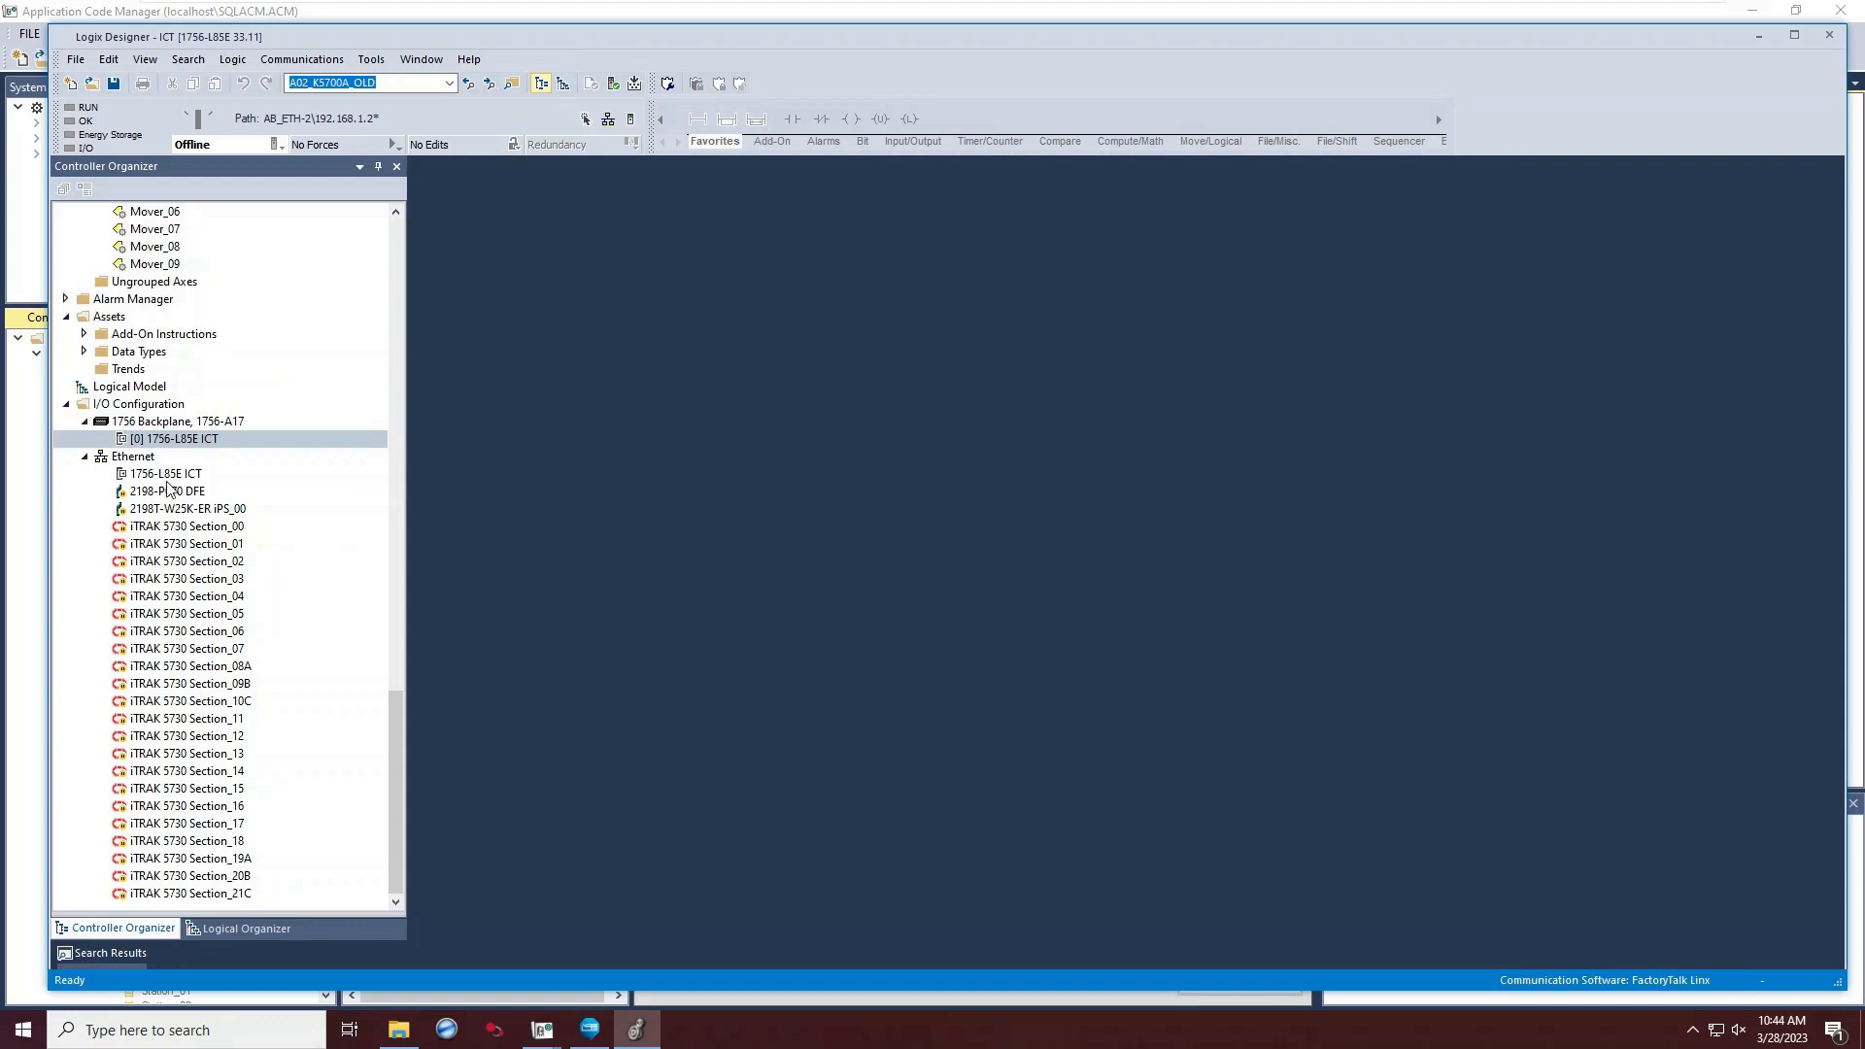
pyautogui.moveTo(395, 789); pyautogui.dragTo(447, 220)
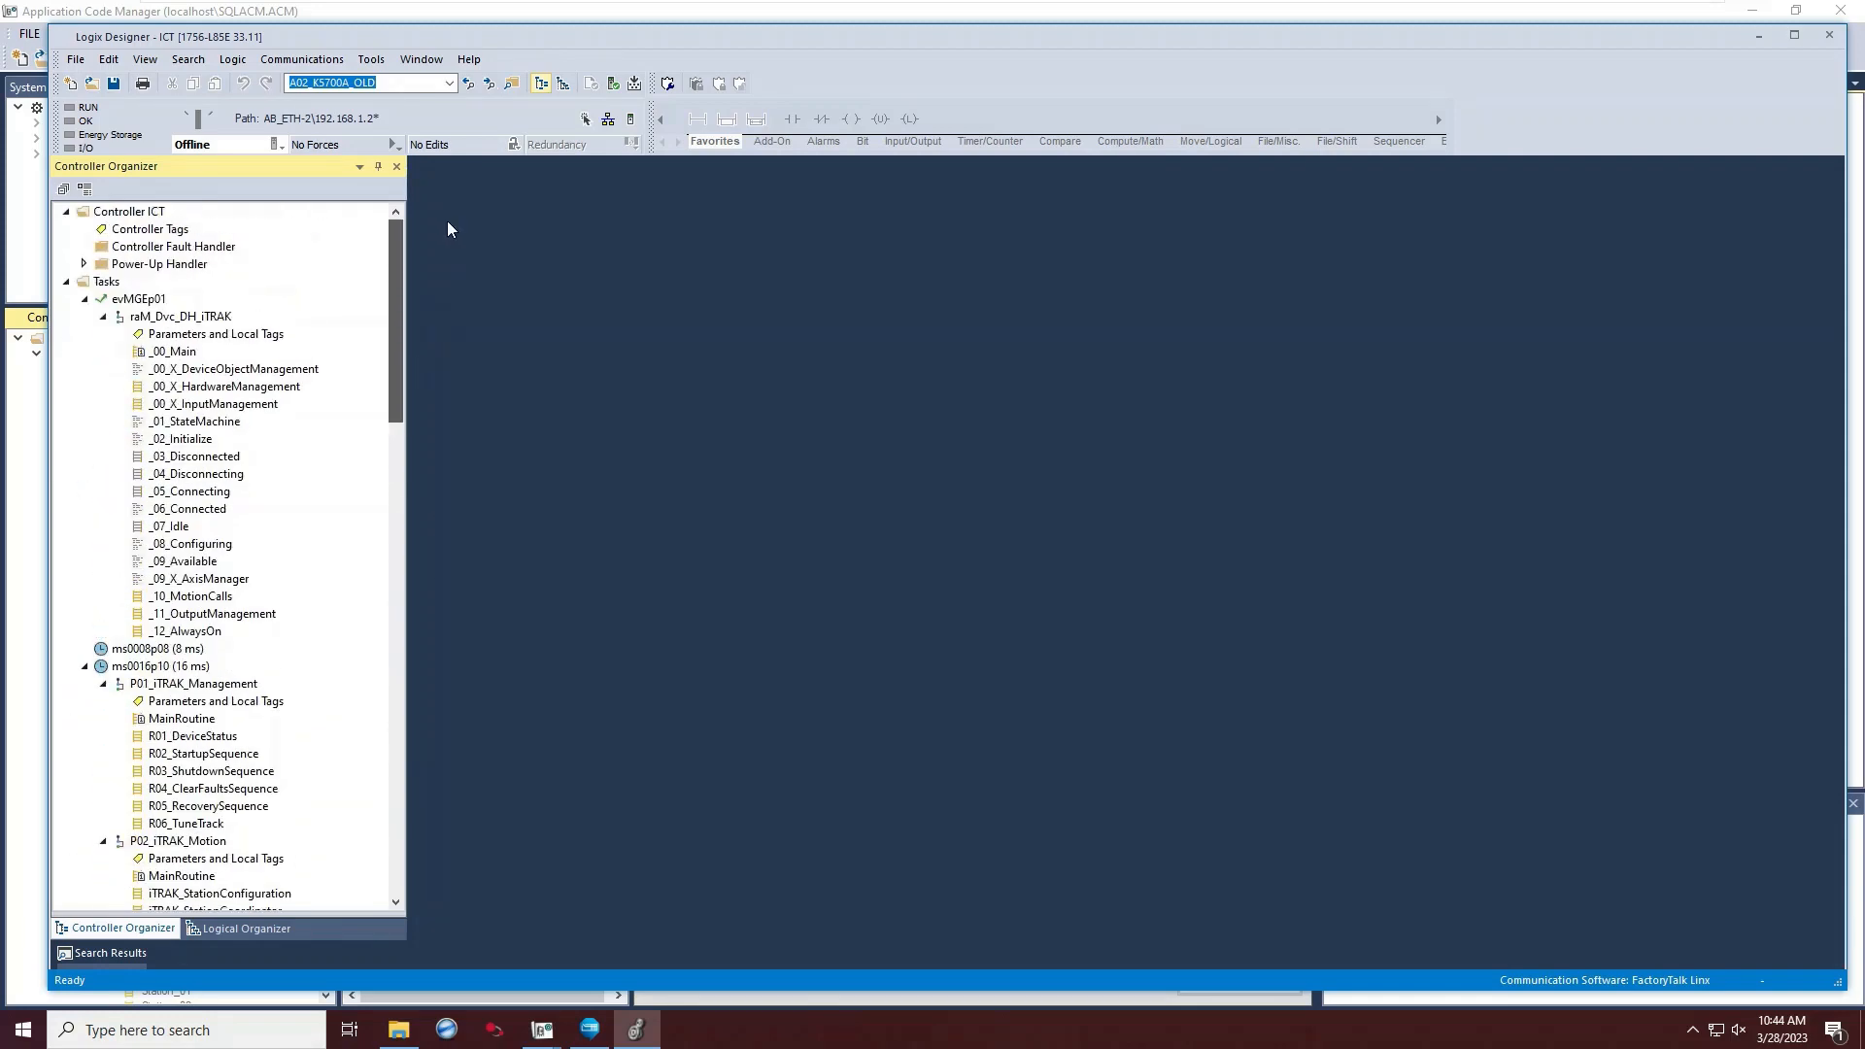
pyautogui.moveTo(404, 39); pyautogui.dragTo(608, 77)
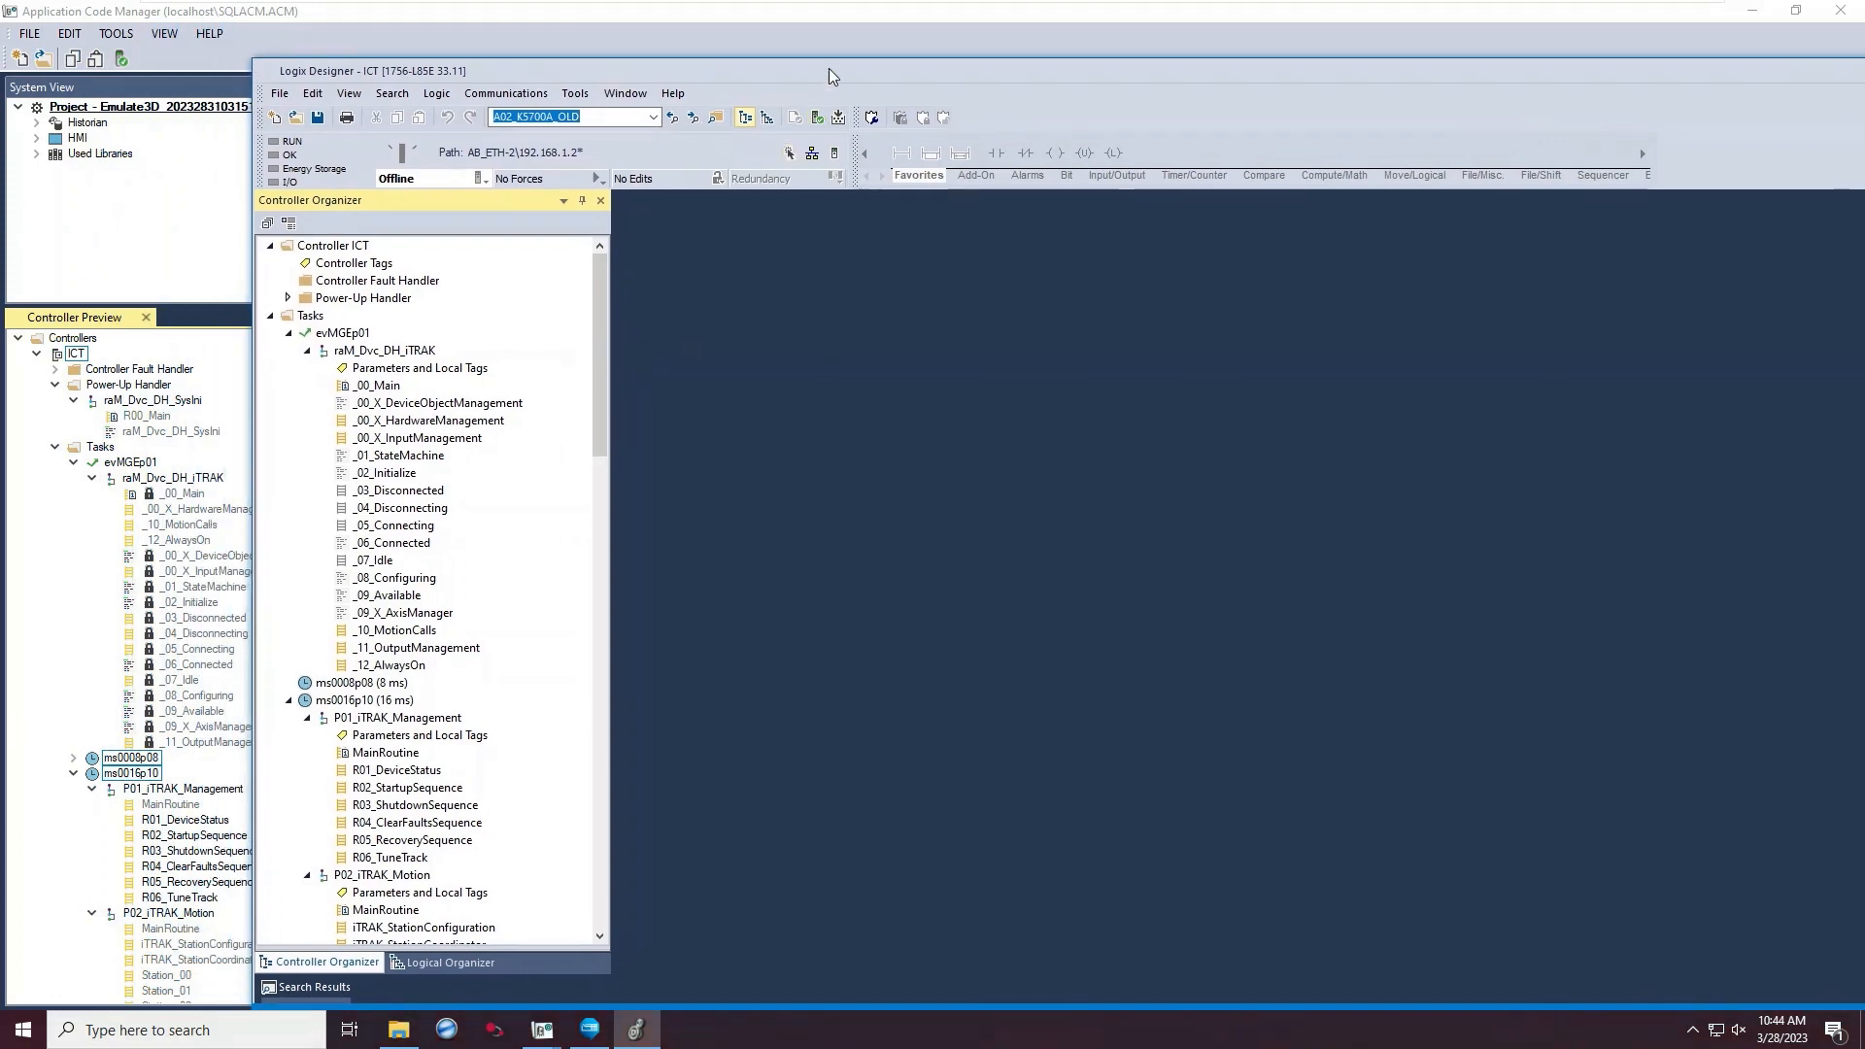
pyautogui.moveTo(834, 76); pyautogui.dragTo(634, 46)
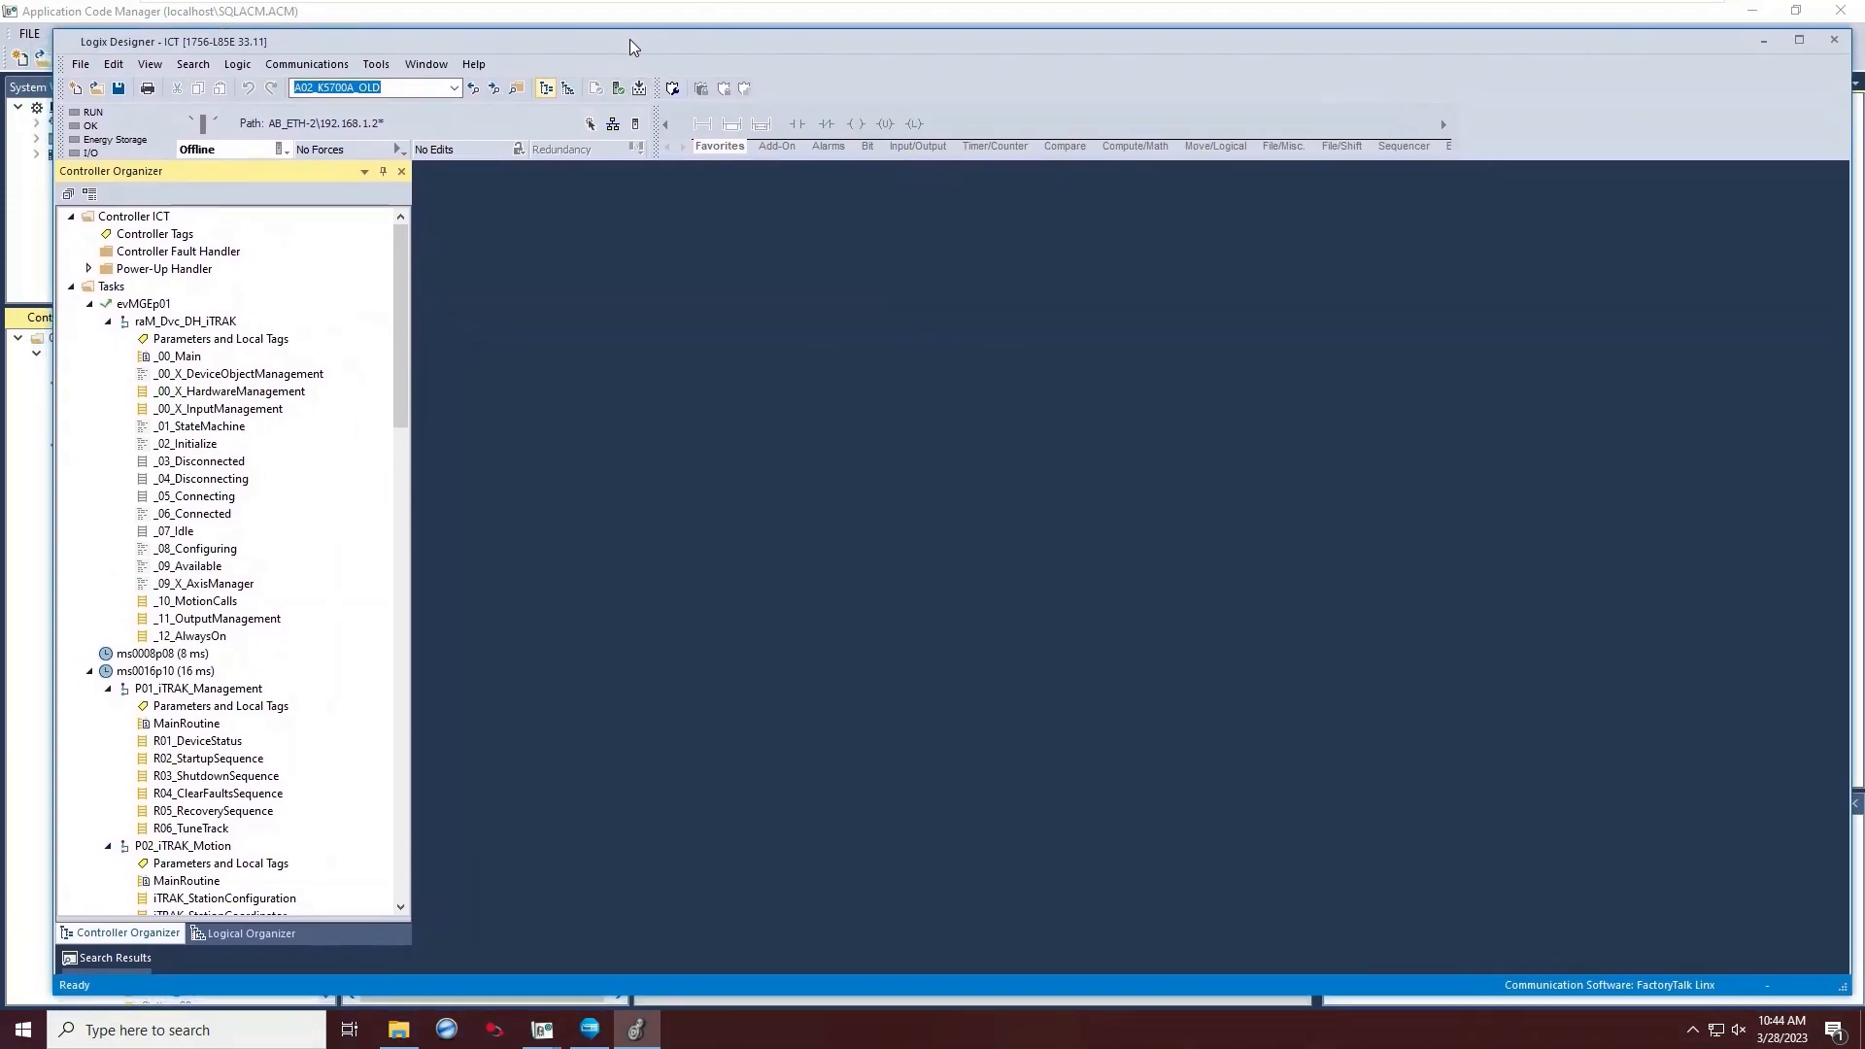
pyautogui.scroll(-11, 295, 515)
pyautogui.scroll(-18, 294, 515)
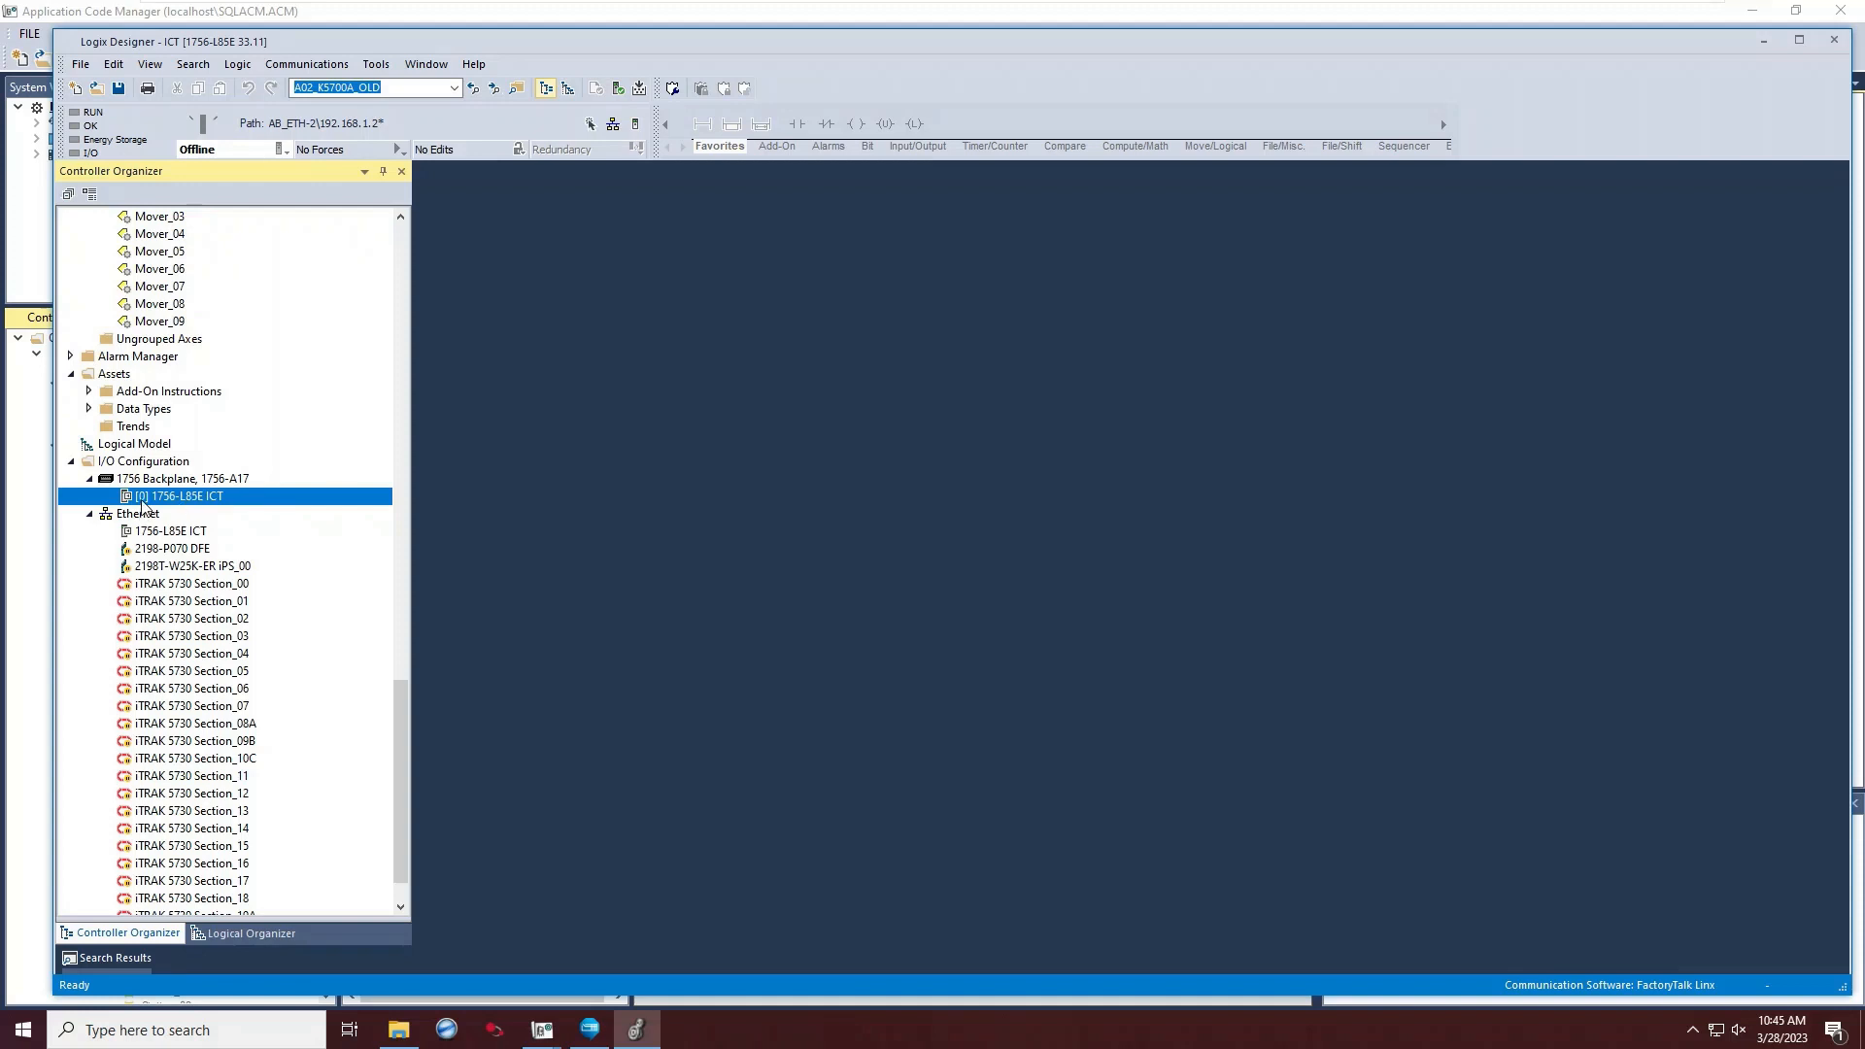
# Assign the 1756-L85E ICT controller to slot 3 in its properties, and save and close the project.
pyautogui.rightClick(155, 497)
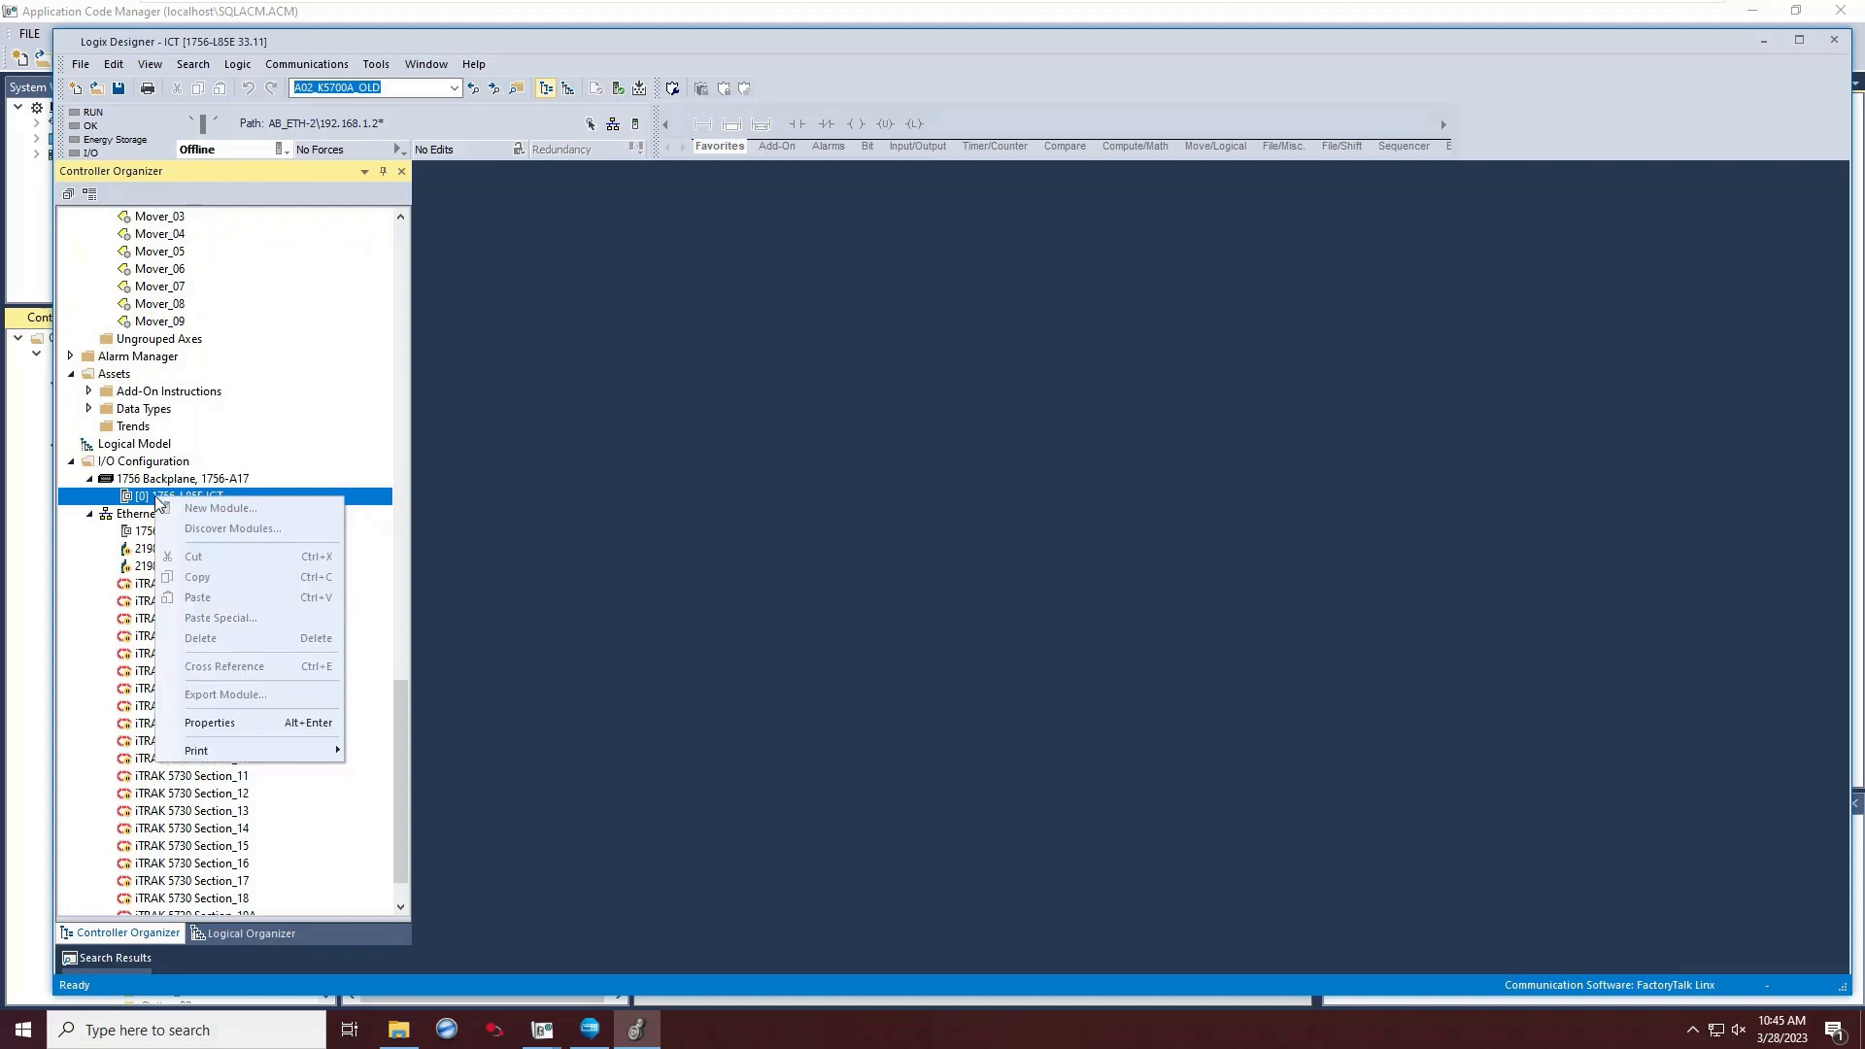
pyautogui.click(236, 724)
pyautogui.click(788, 546)
pyautogui.click(788, 546)
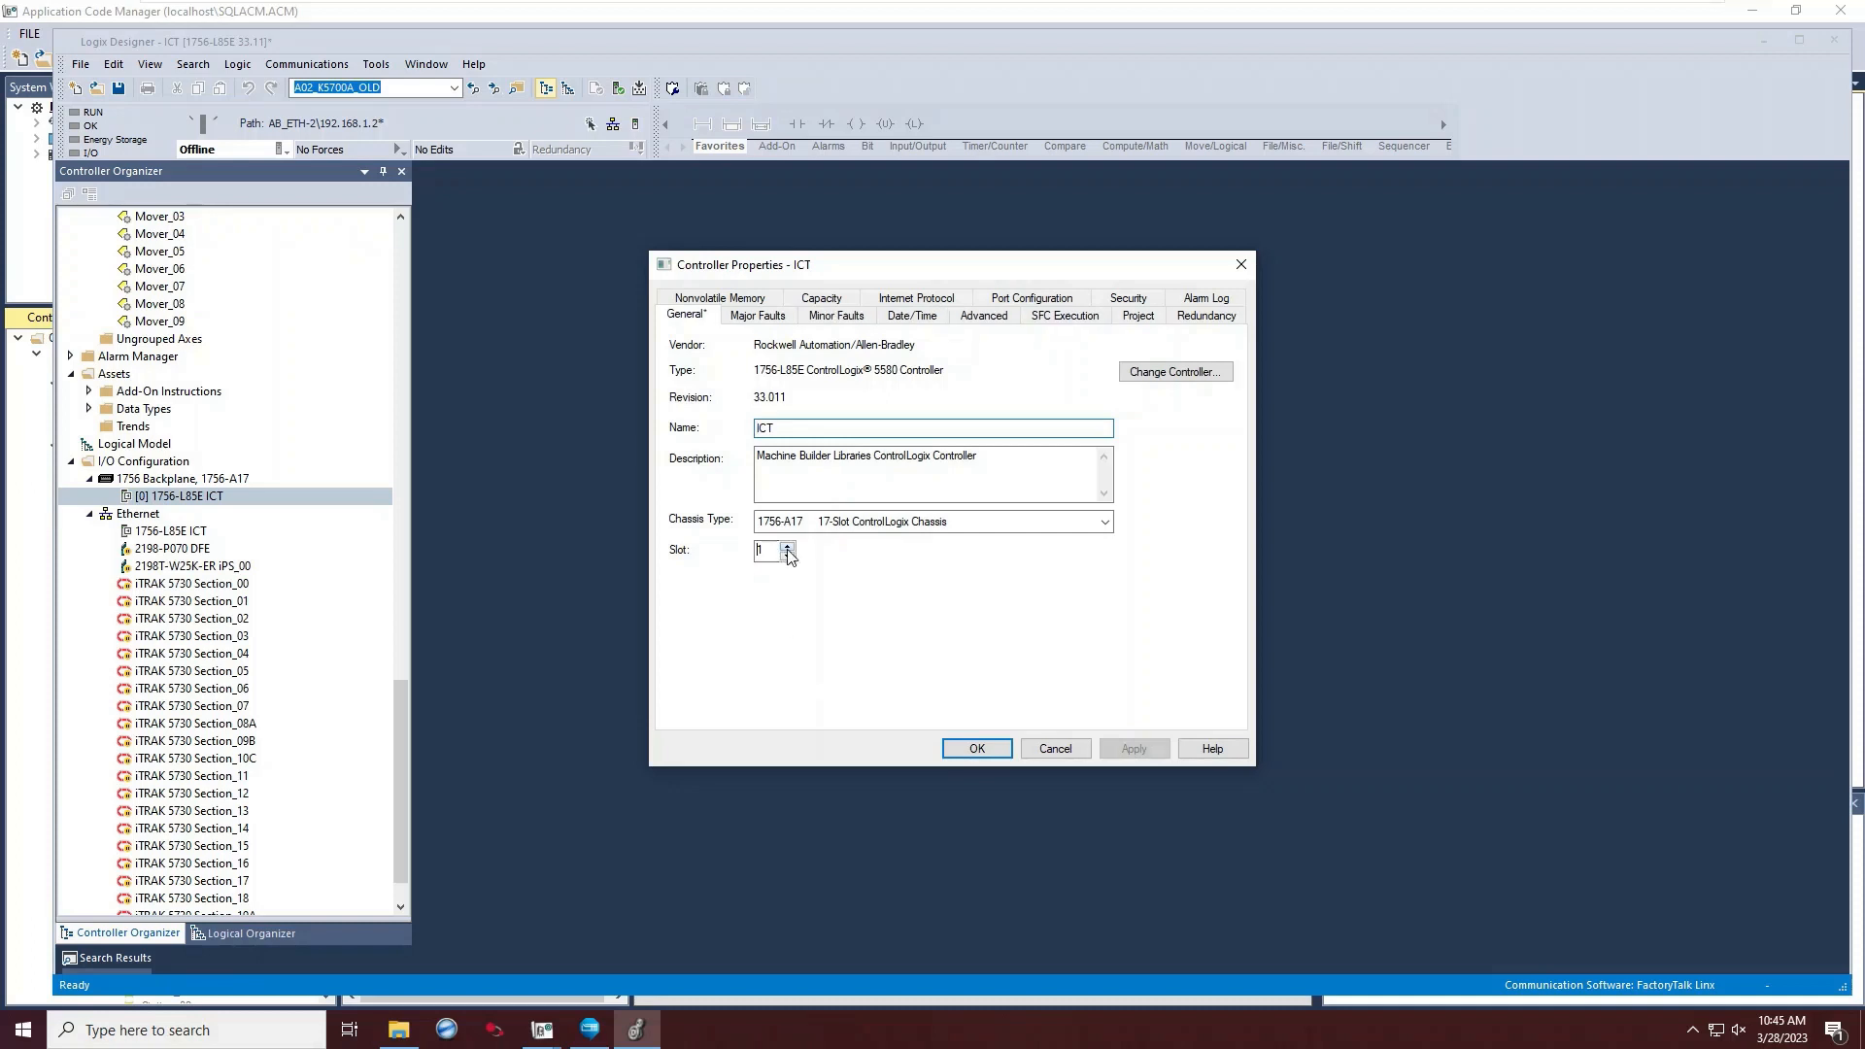
pyautogui.click(788, 547)
pyautogui.click(1137, 750)
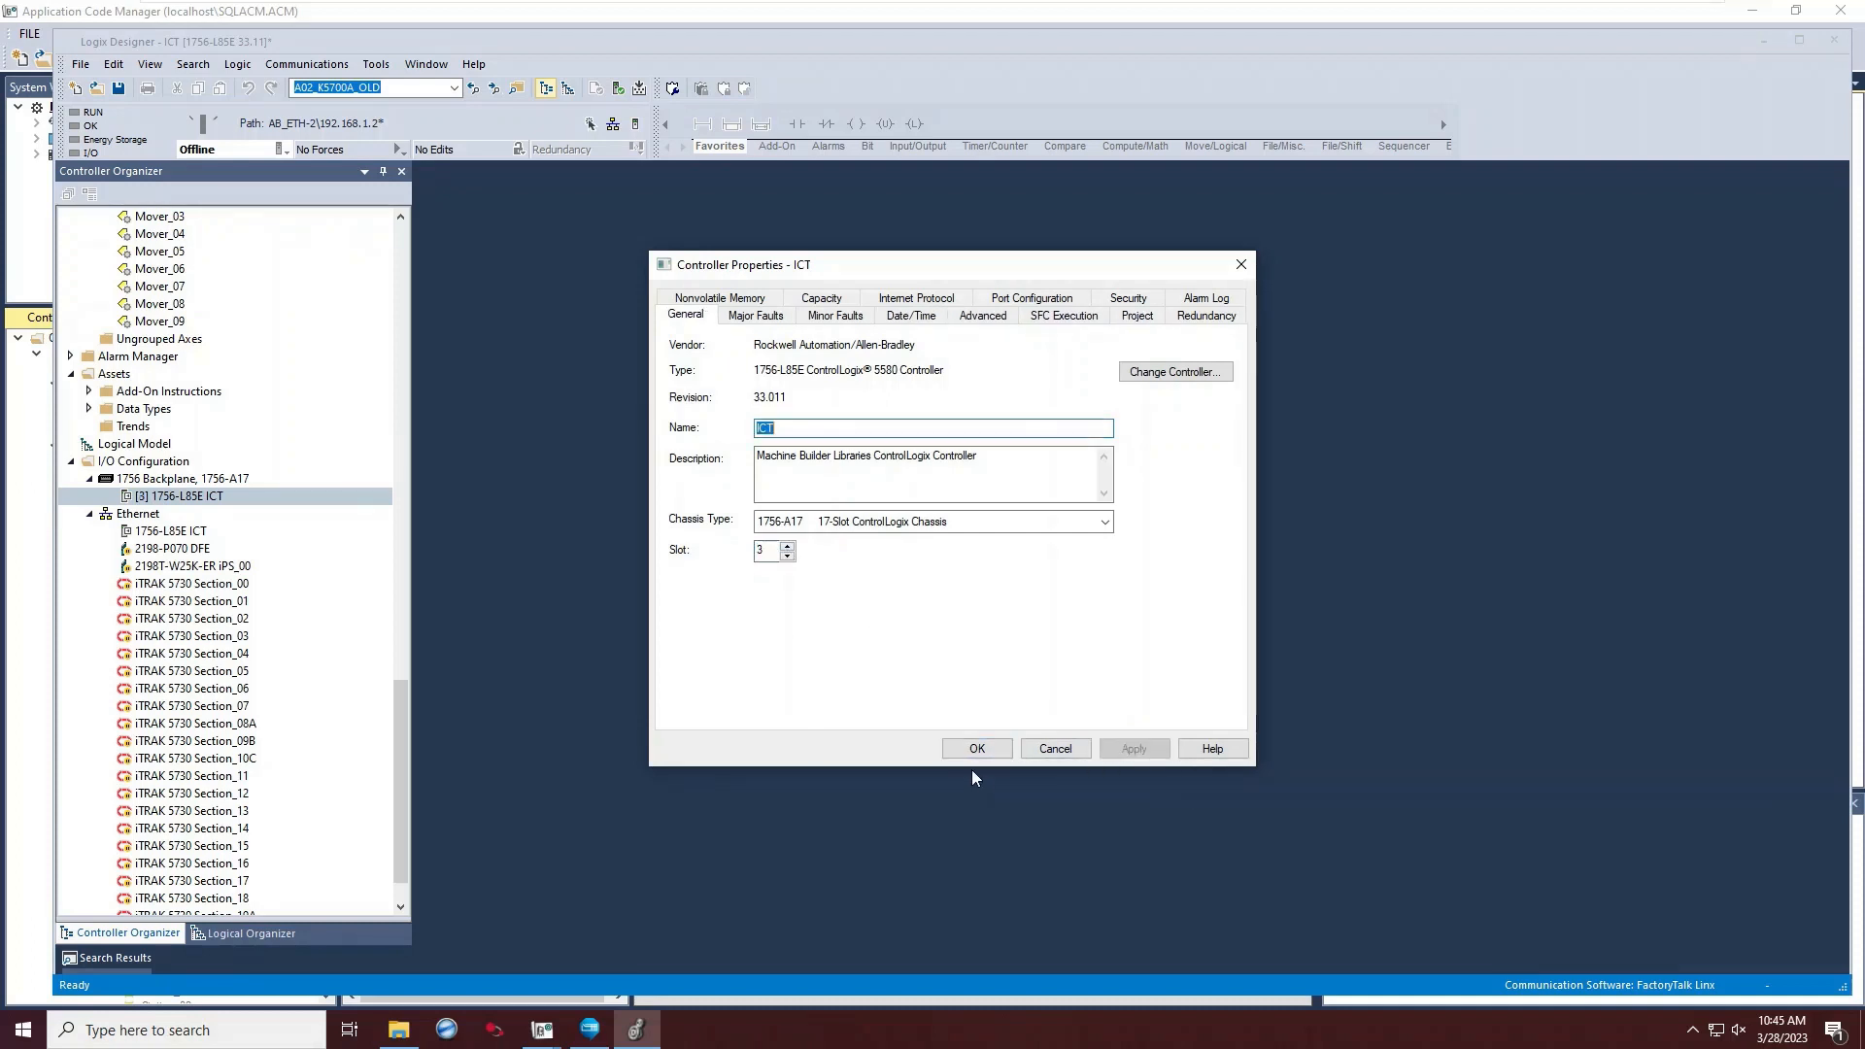
pyautogui.click(979, 755)
pyautogui.click(120, 89)
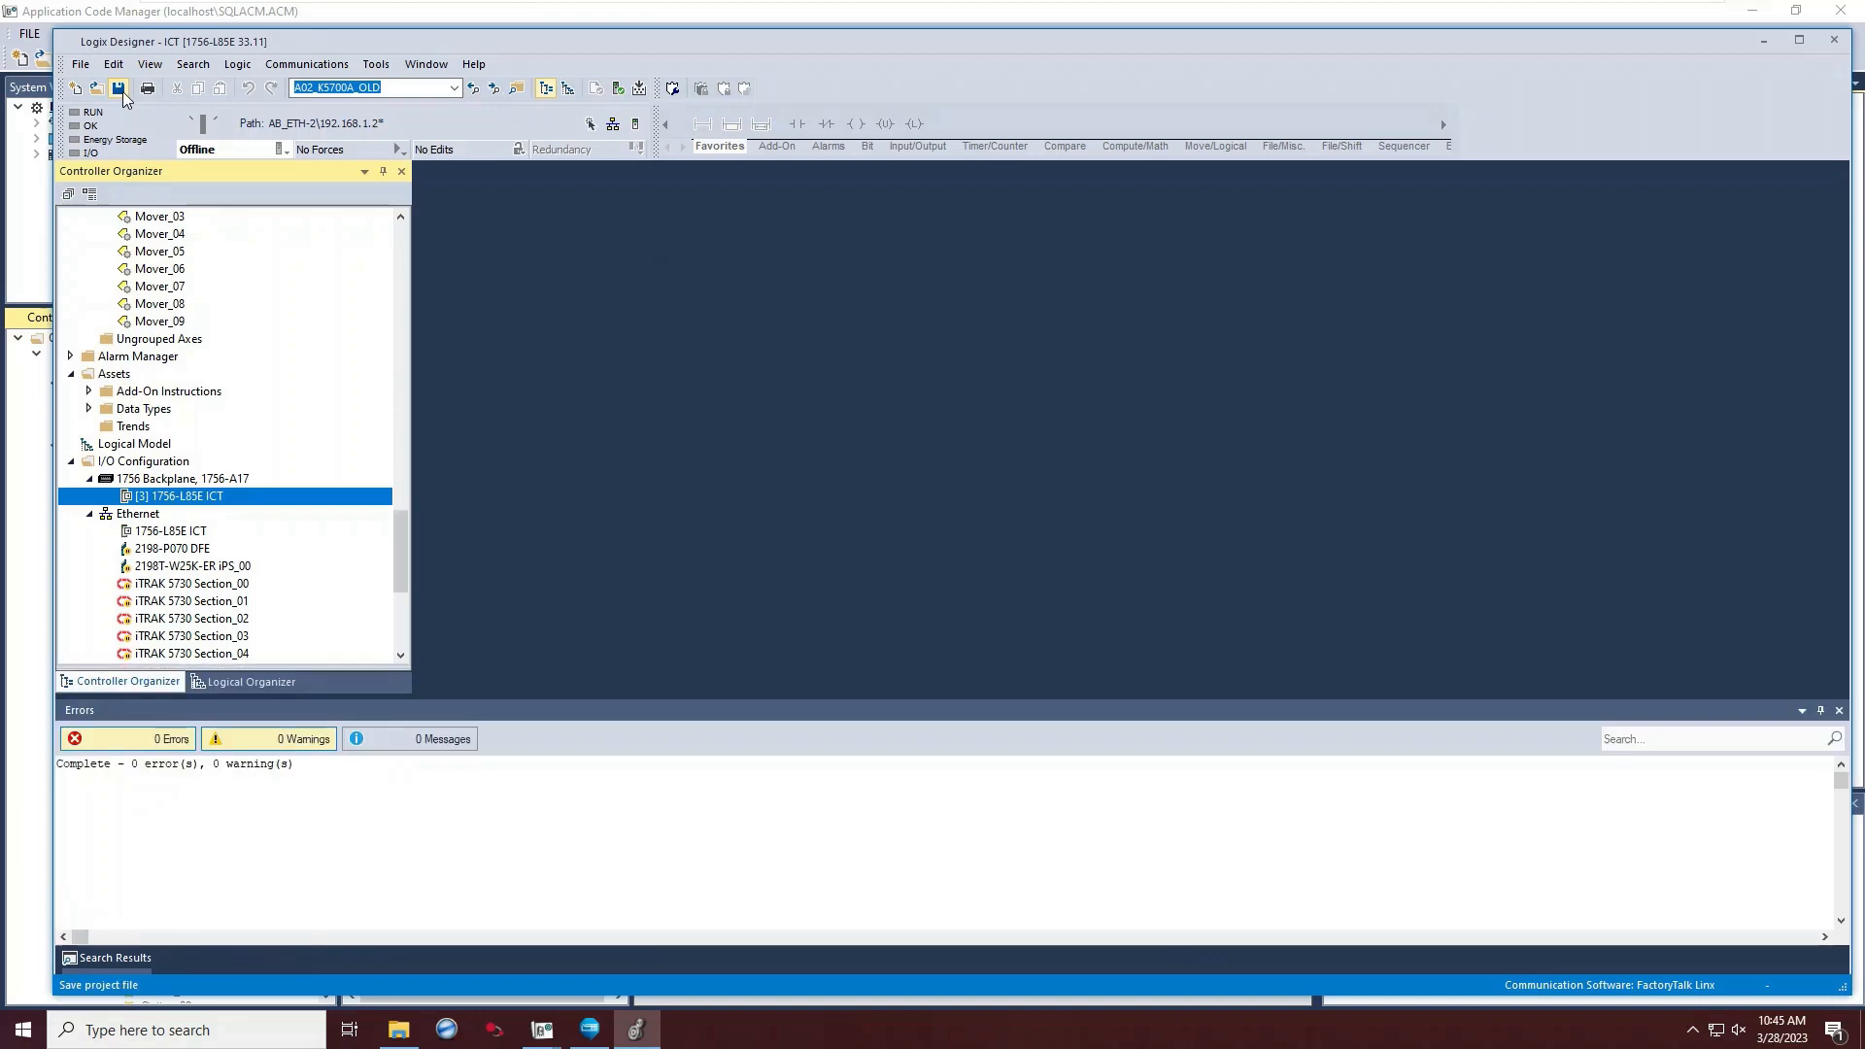
pyautogui.click(1834, 41)
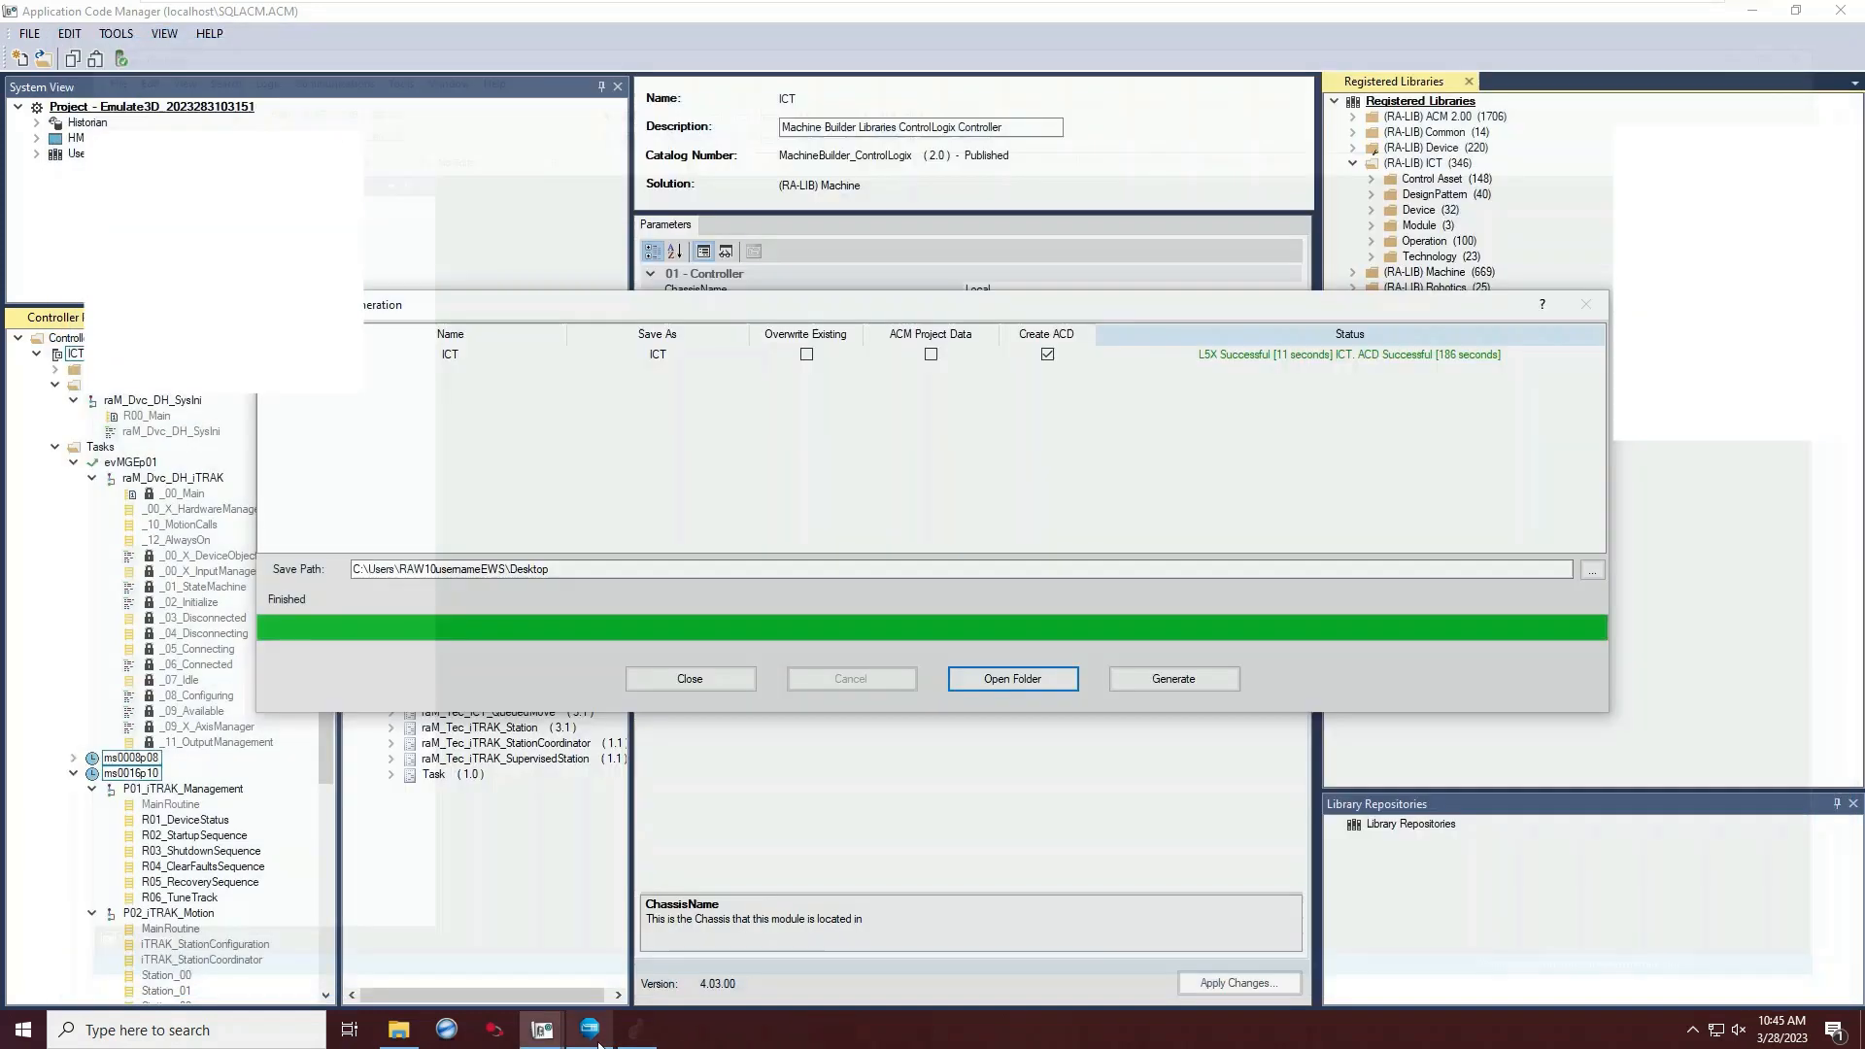
# Switch to FactoryTalk Logix Echo Dashboard and load ICT.ACD from the Desktop as a new controller for the first chassis.
pyautogui.click(597, 1039)
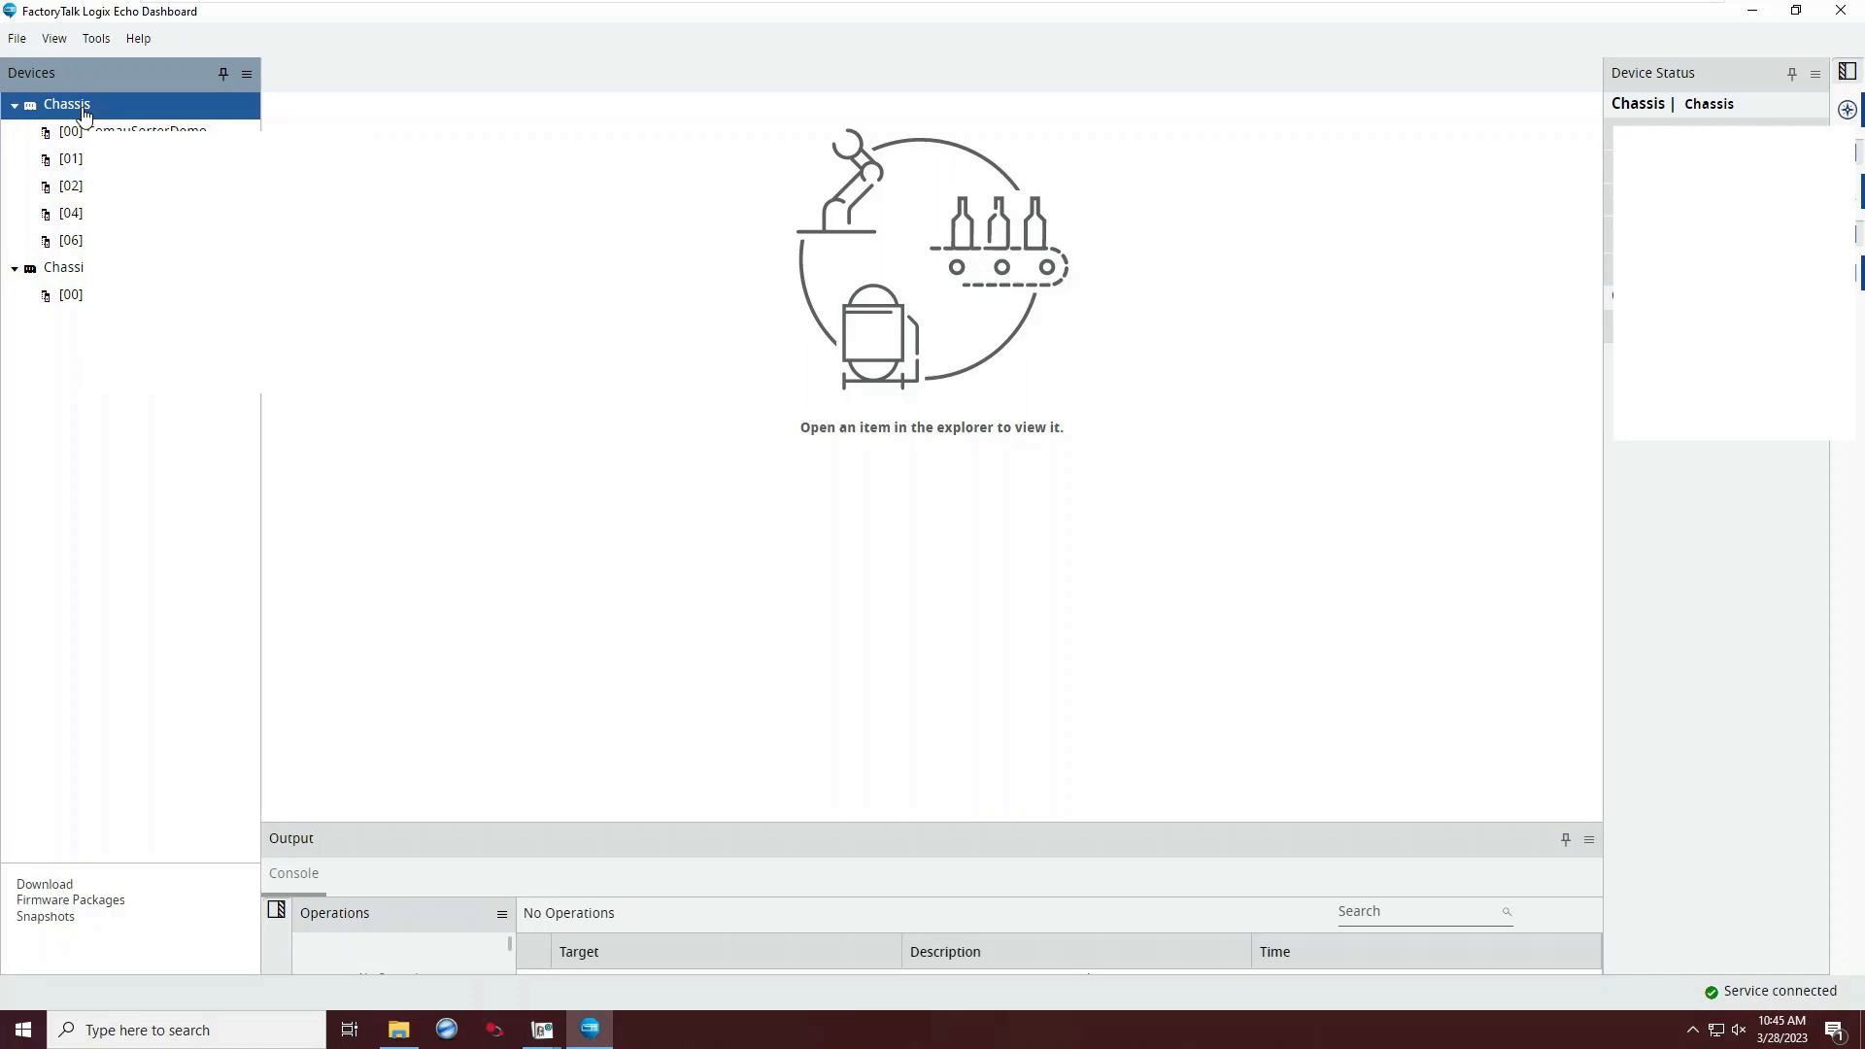
pyautogui.rightClick(83, 112)
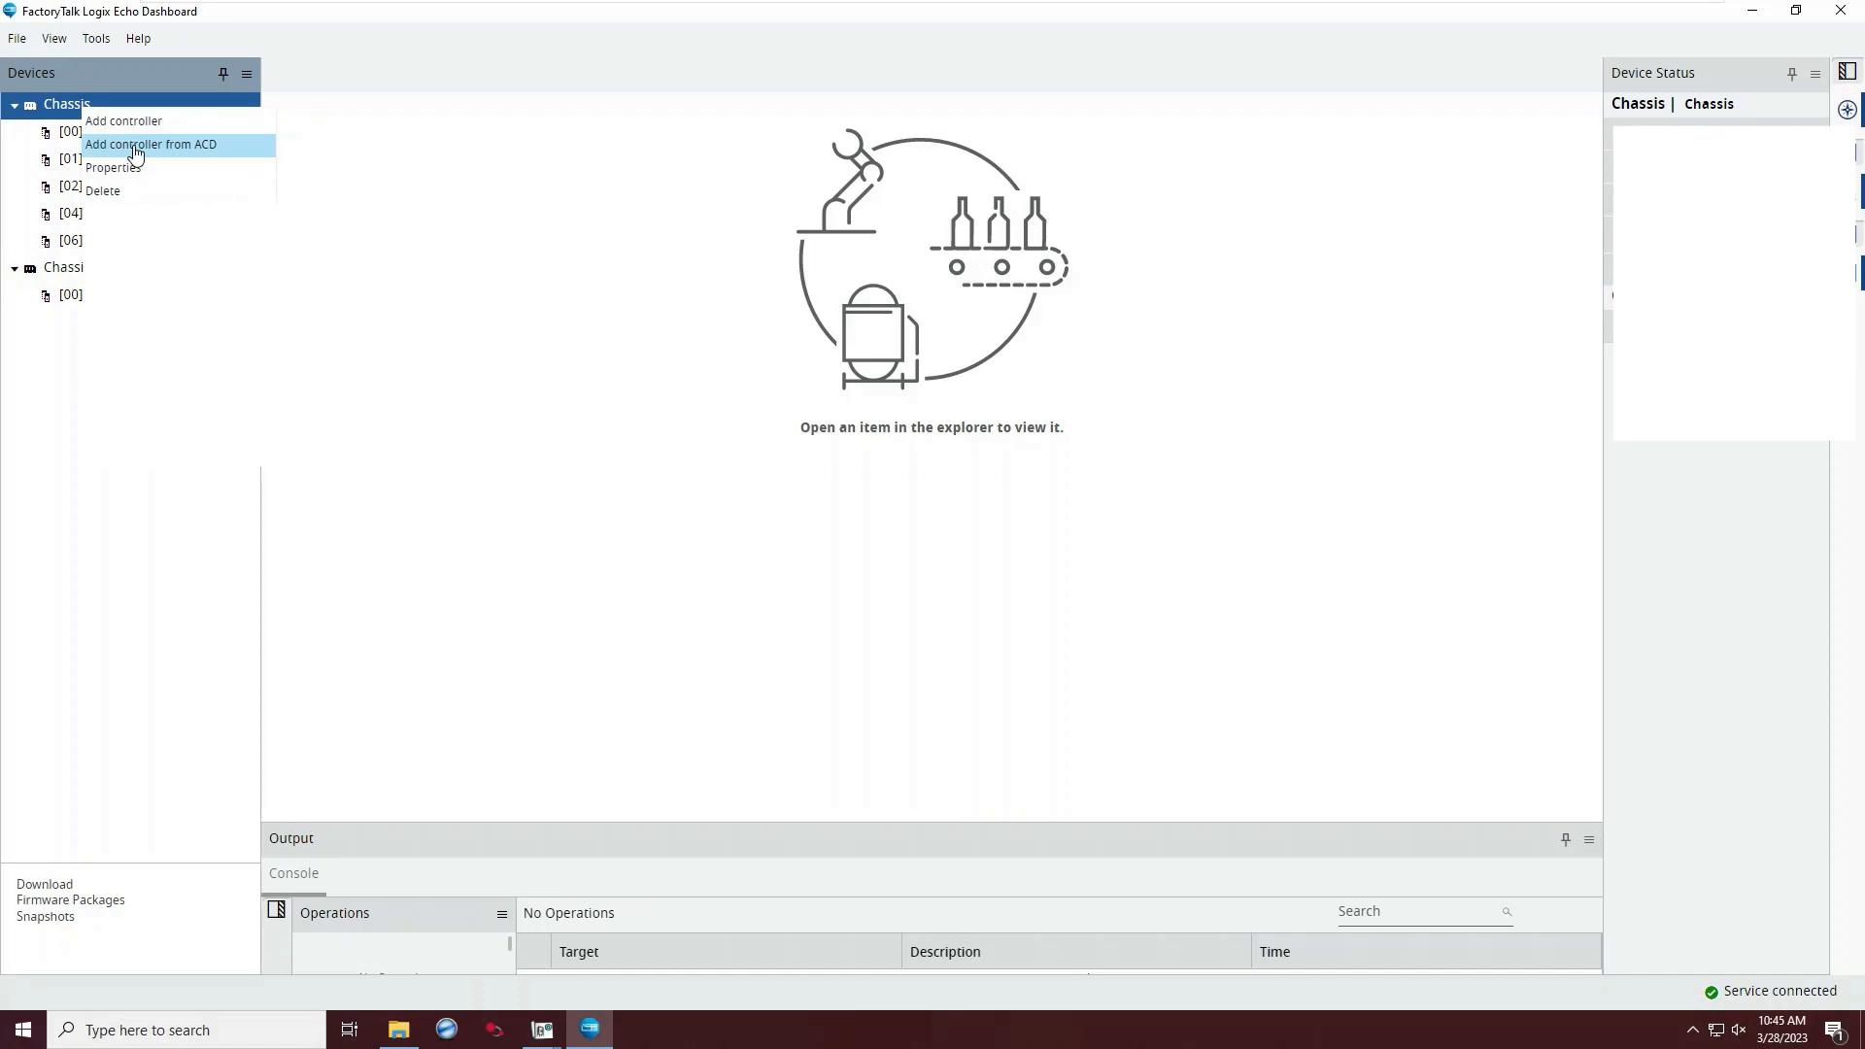
pyautogui.click(135, 154)
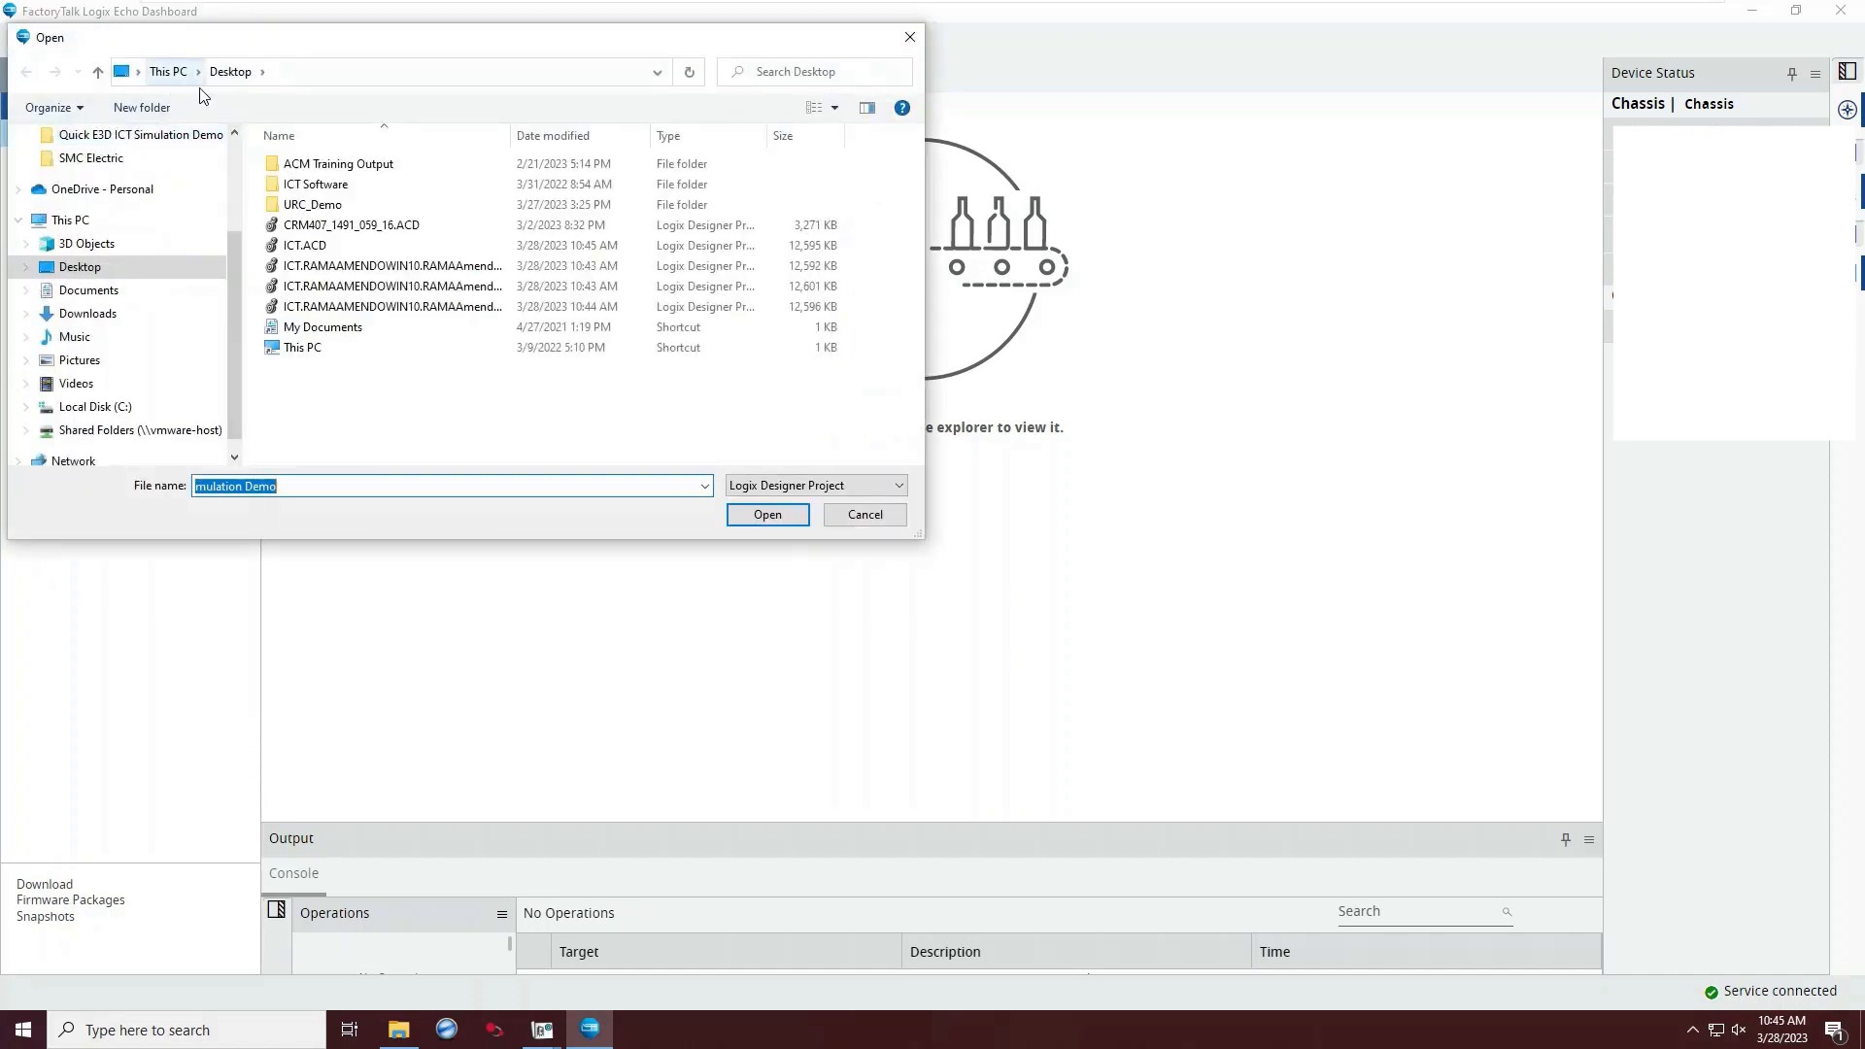
pyautogui.click(313, 245)
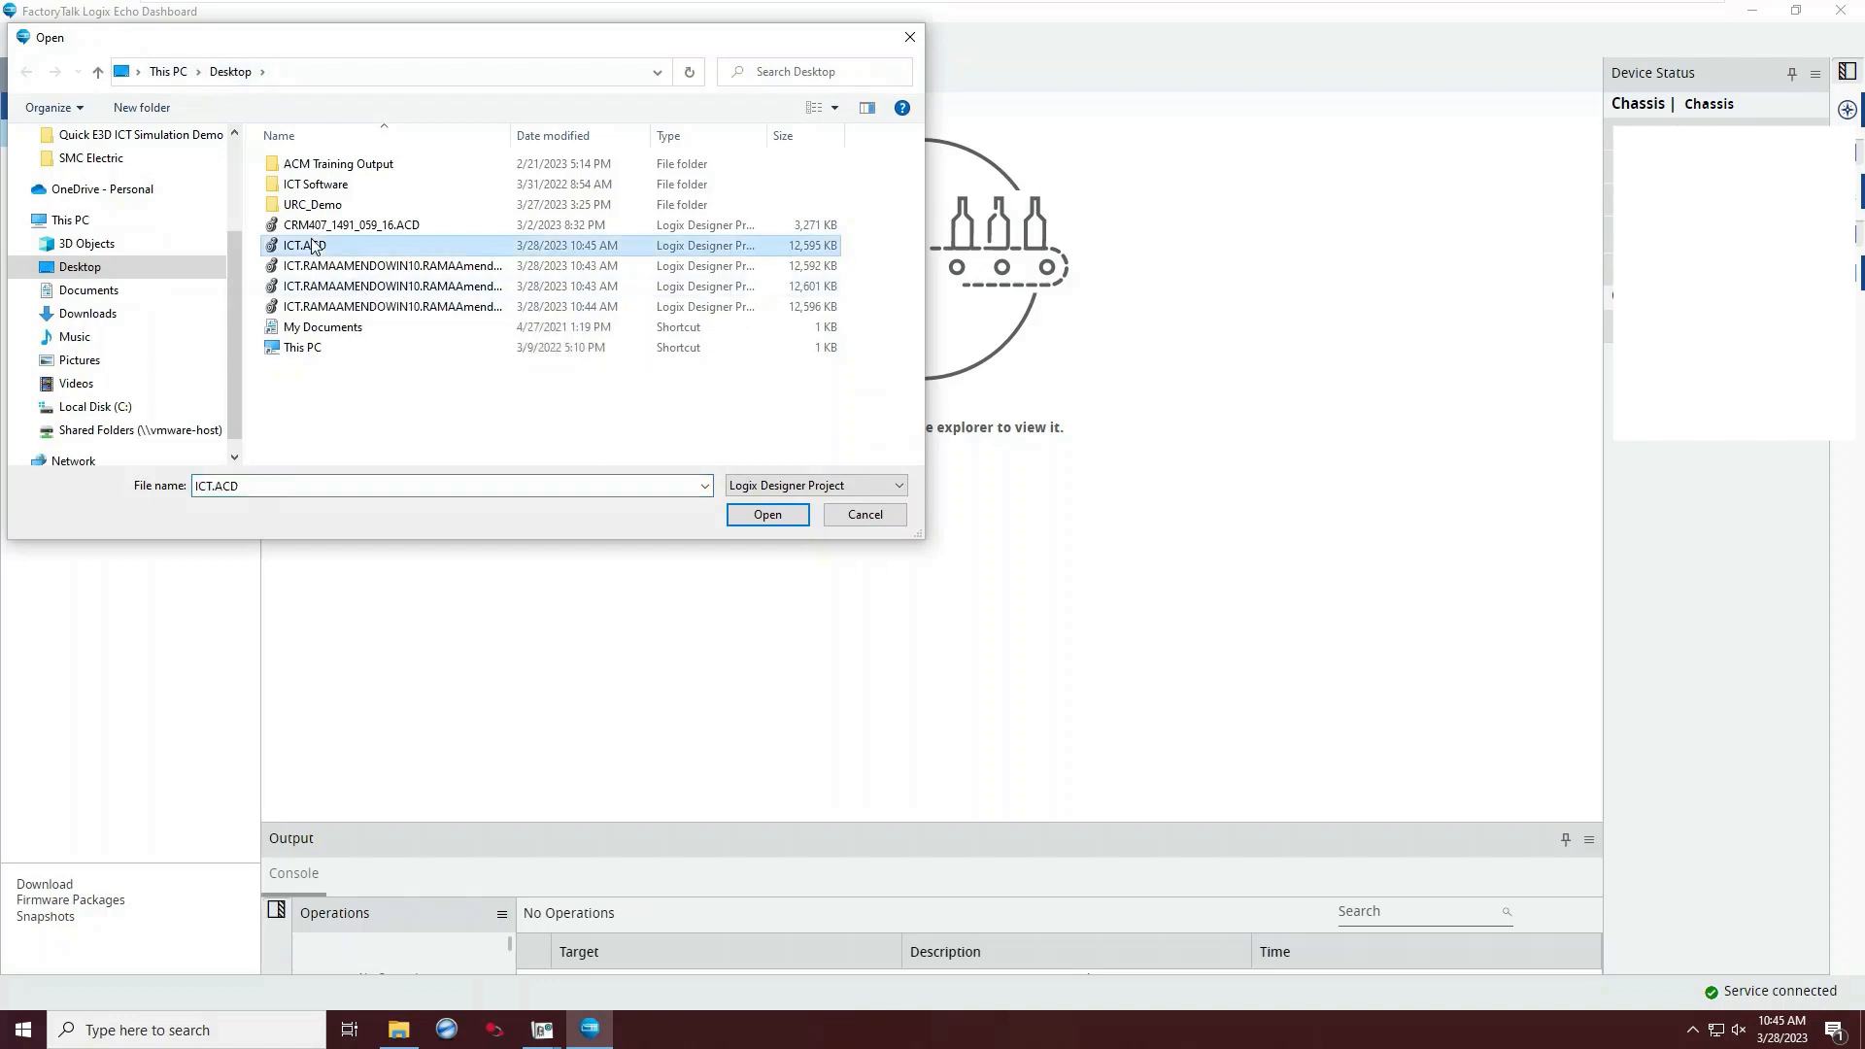
pyautogui.click(764, 512)
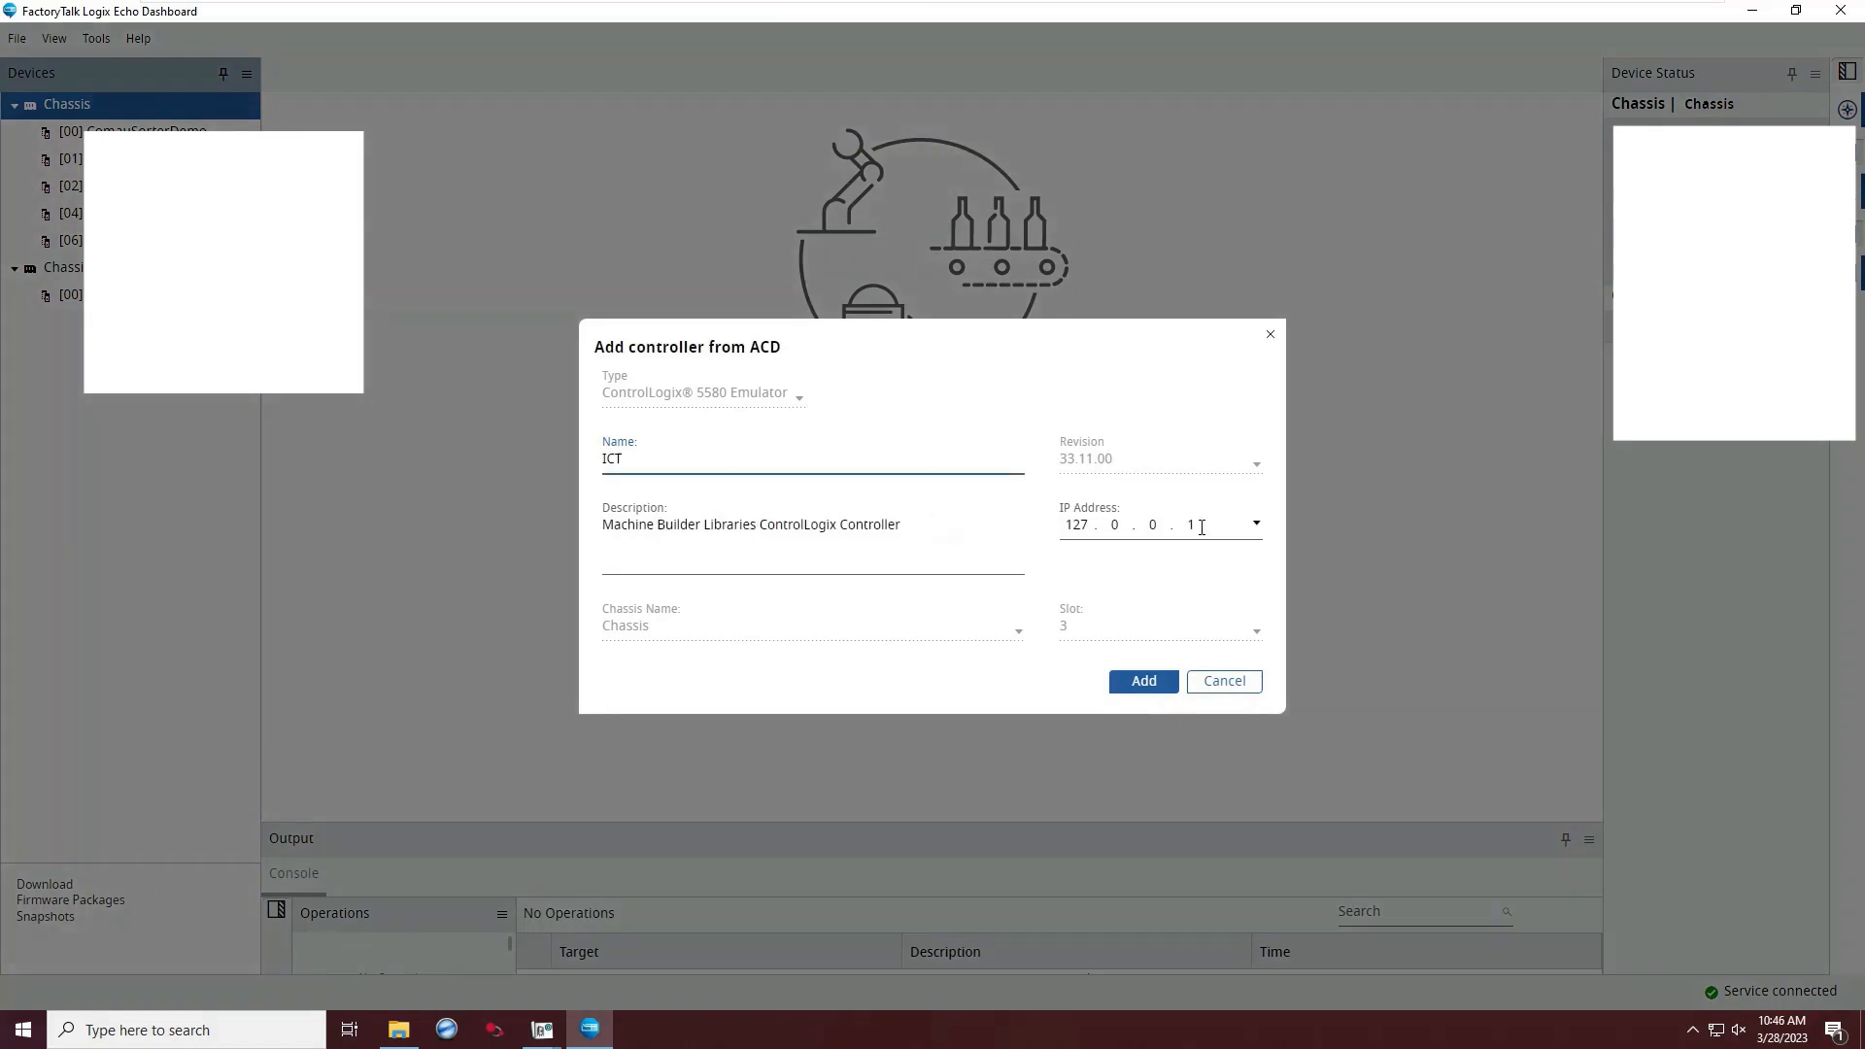
# Add the ICT emulated controller with IP address 192.168.44.128 and open its general settings and device status.
pyautogui.click(1256, 525)
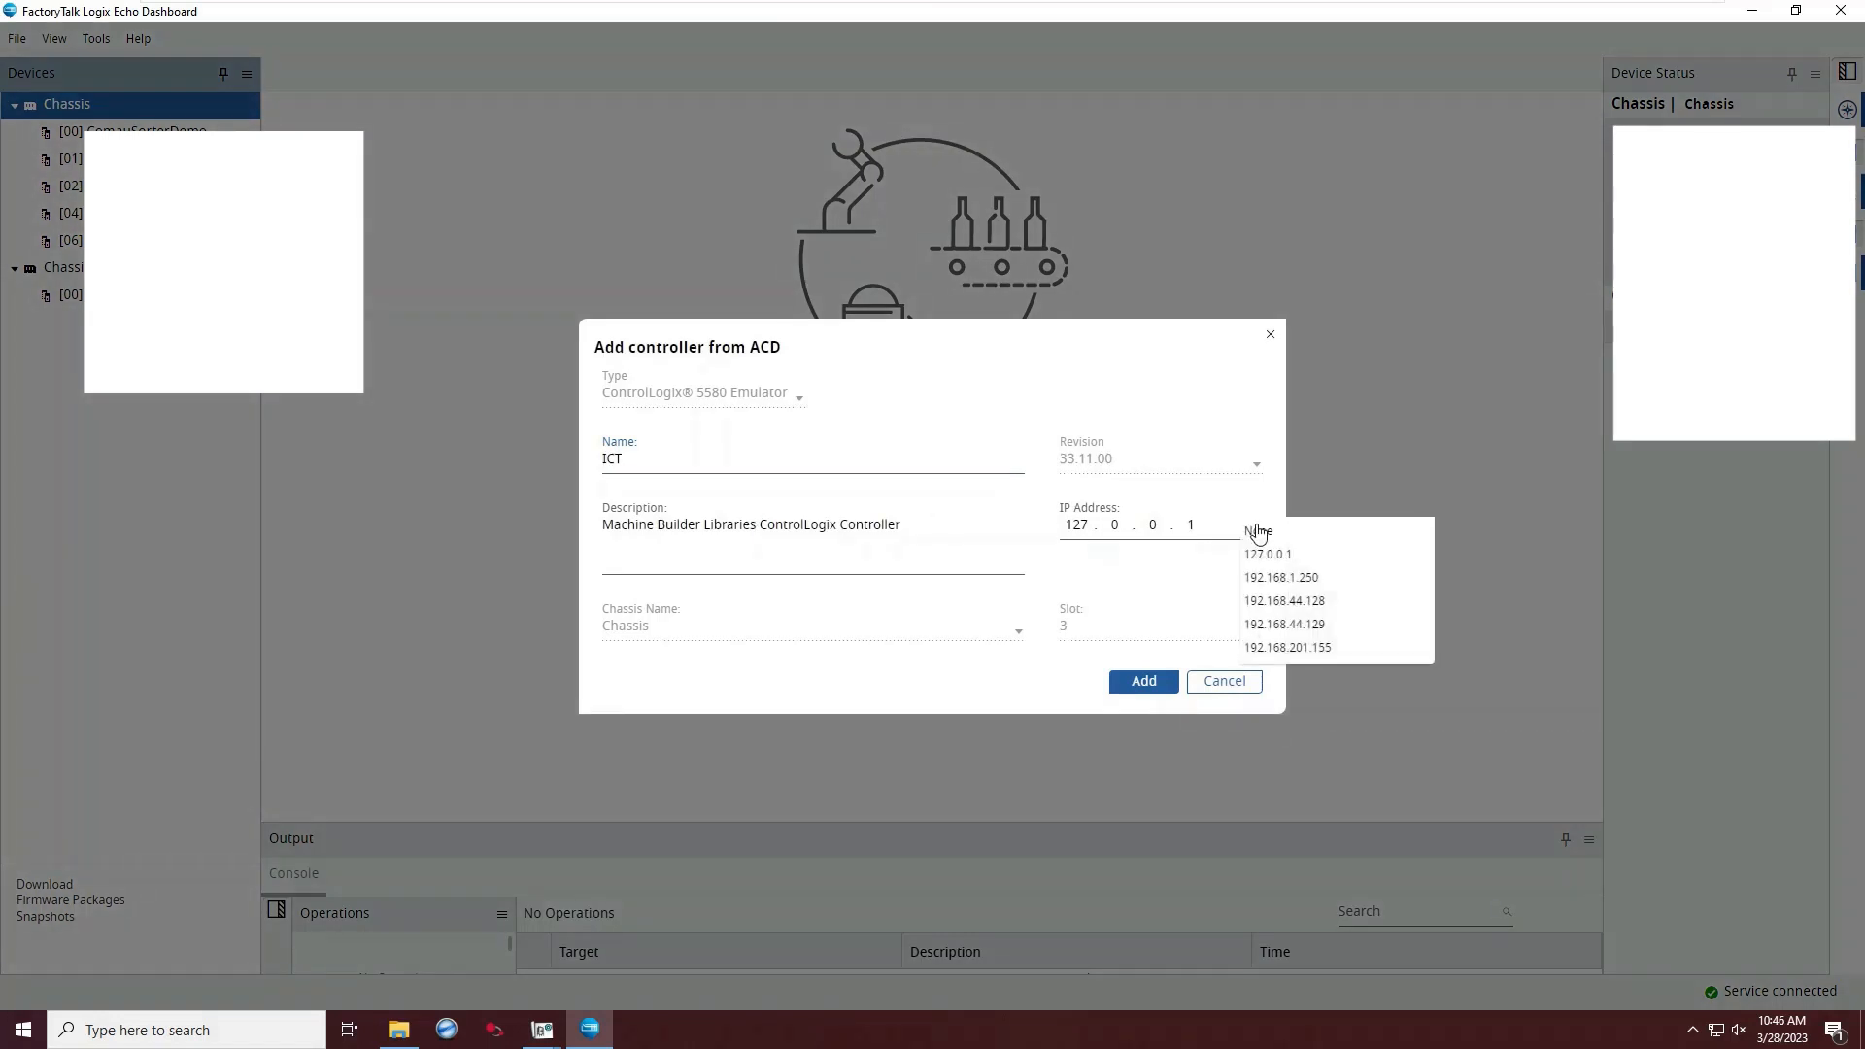
pyautogui.click(1327, 607)
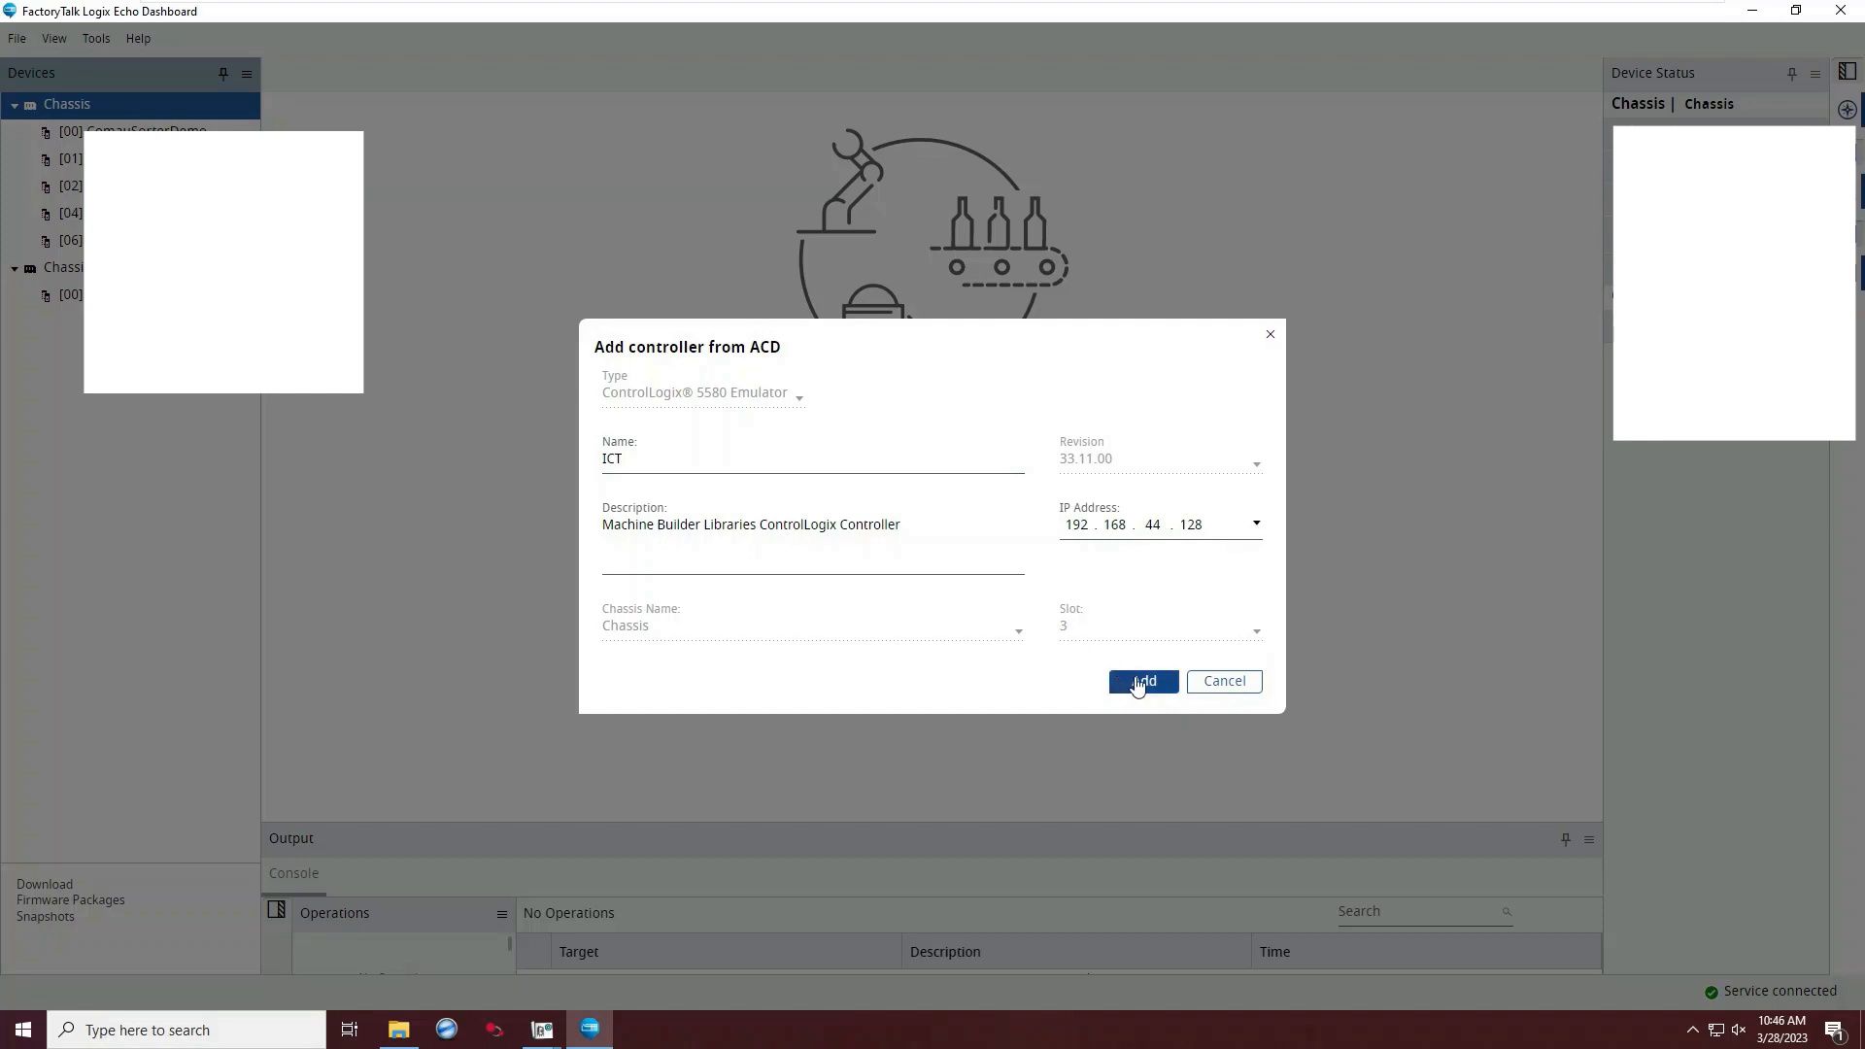
pyautogui.click(1143, 684)
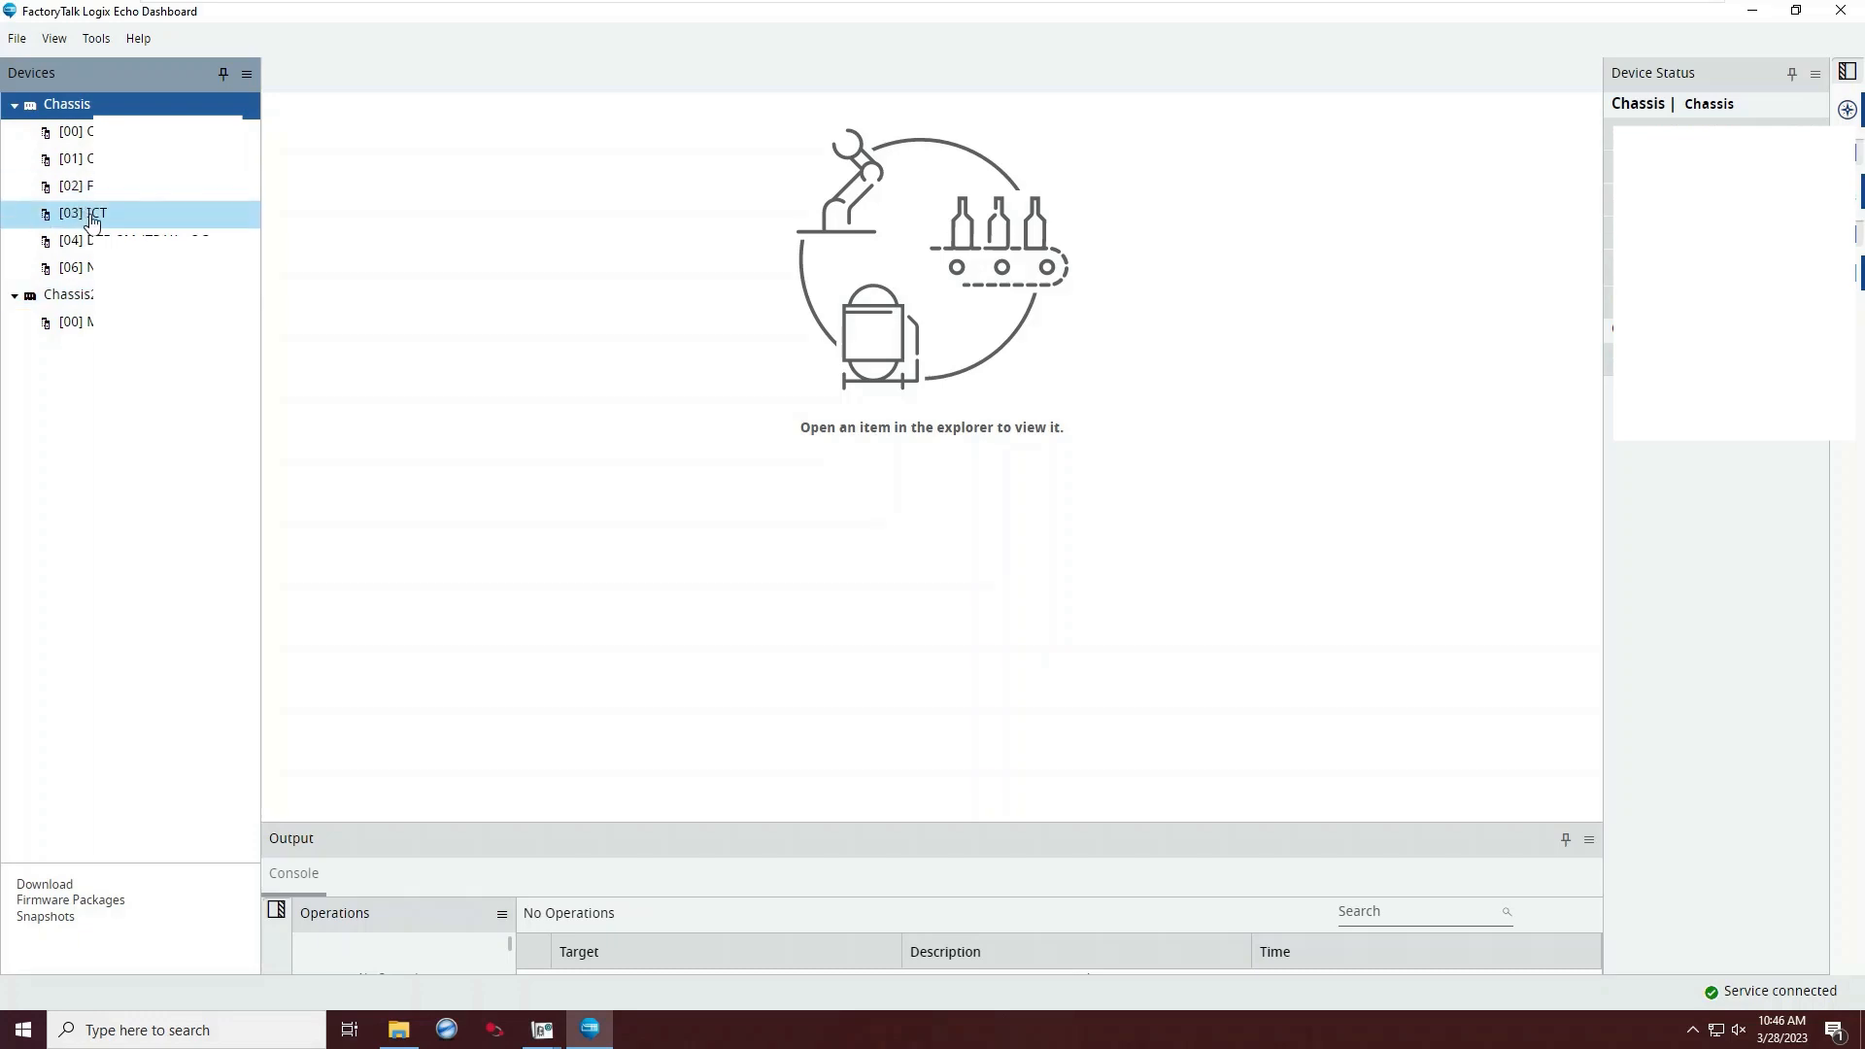
pyautogui.click(92, 216)
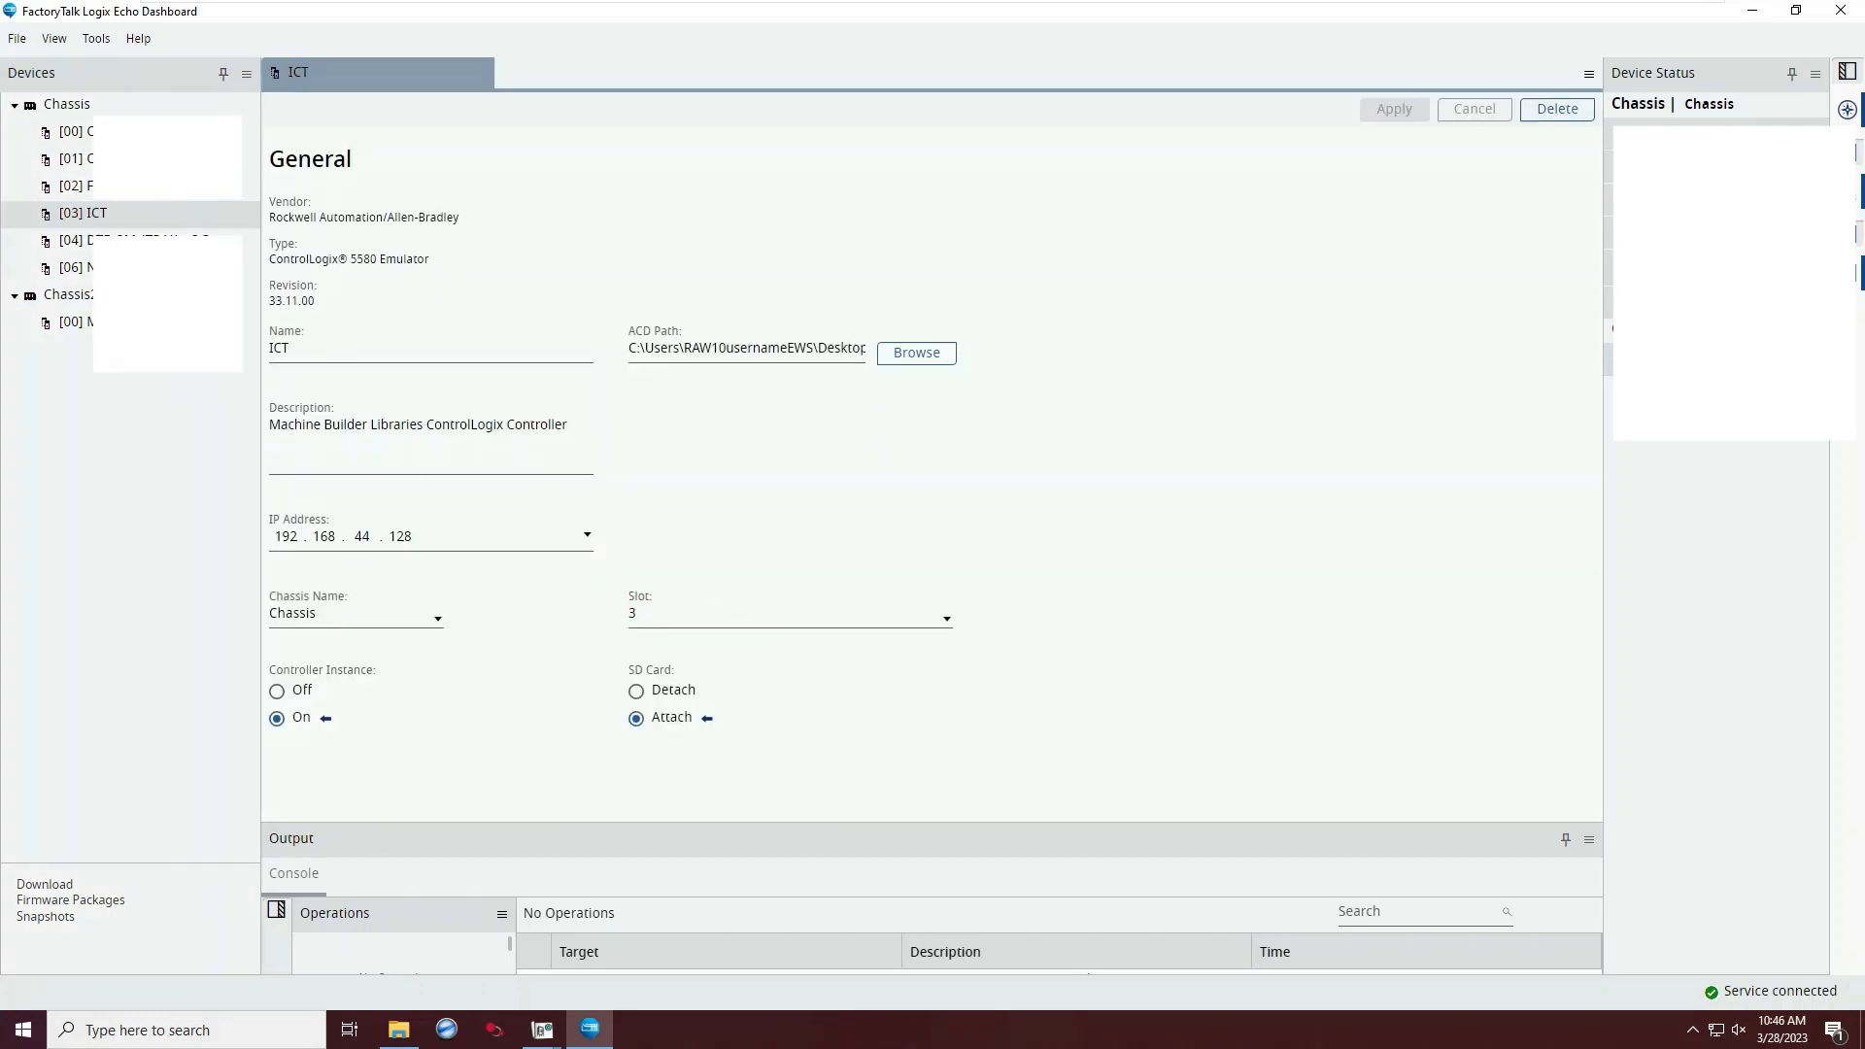
pyautogui.click(1618, 232)
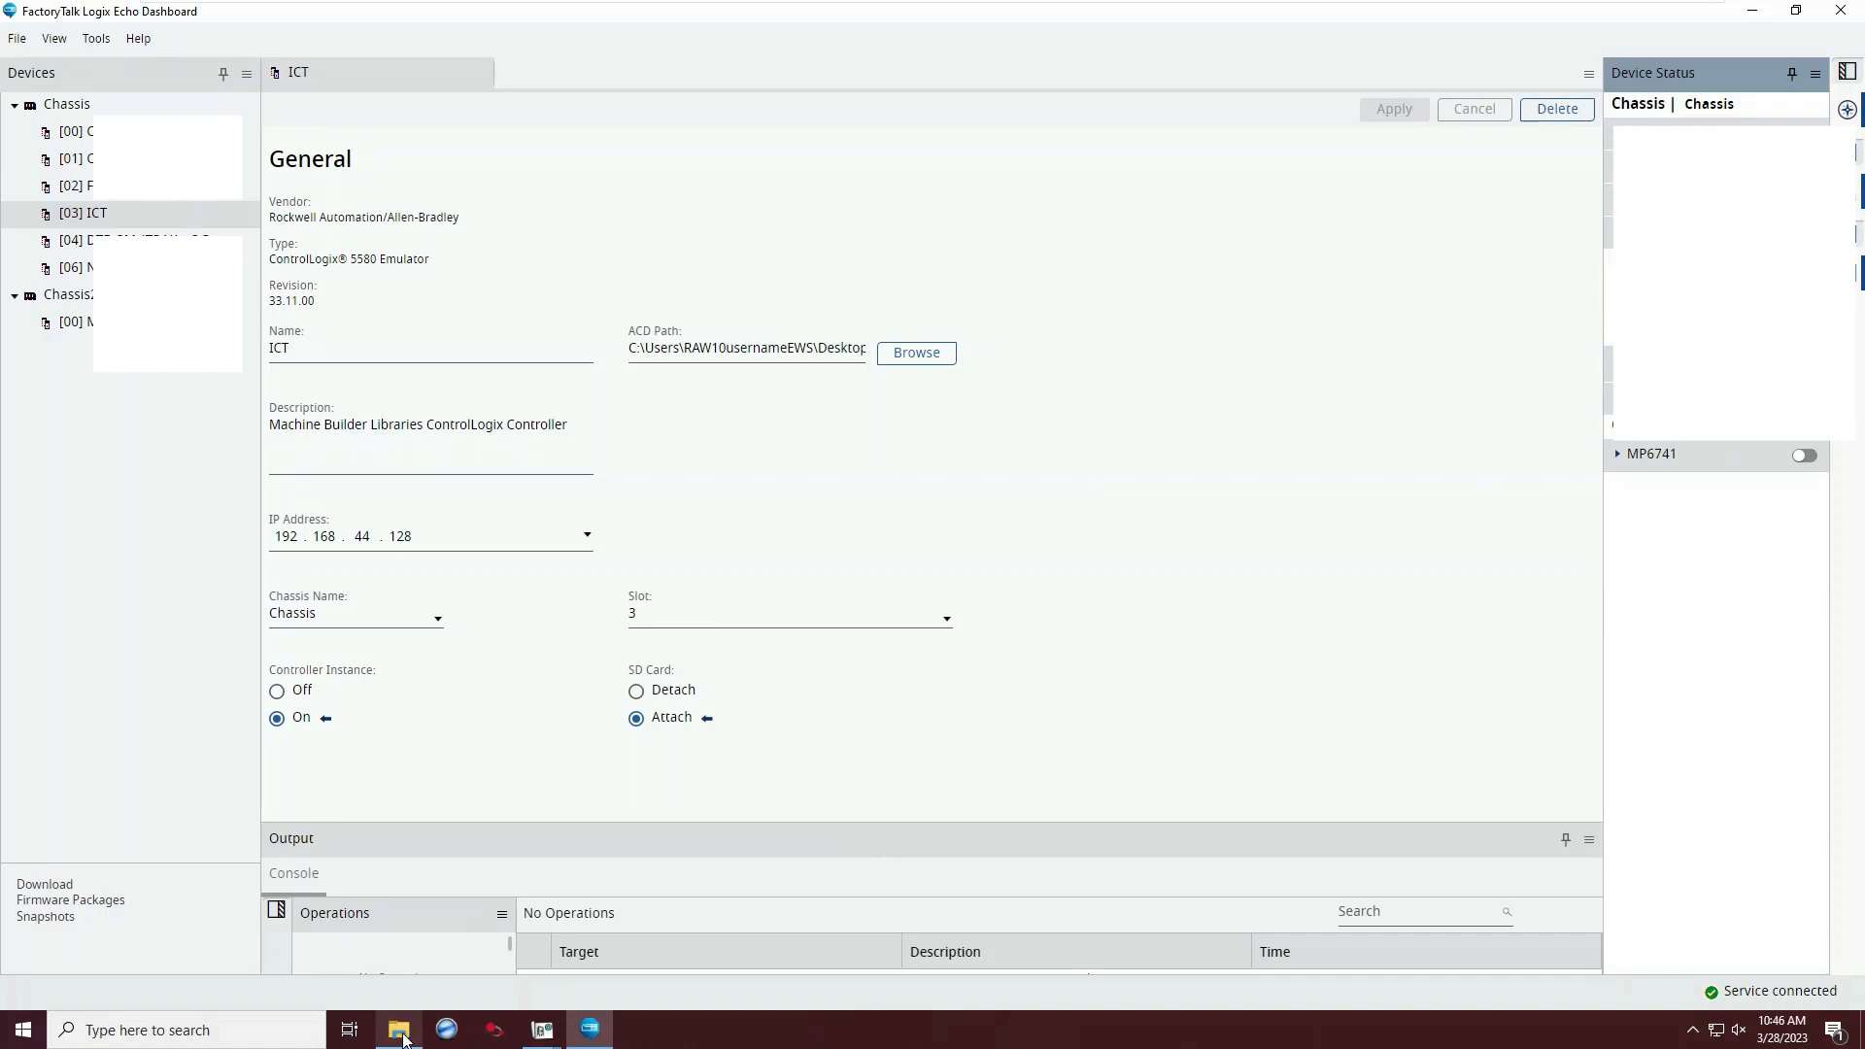
# Reopen ICT.ACD from the Desktop folder in Logix Designer and minimize the folder window.
pyautogui.moveTo(405, 1037)
pyautogui.click(404, 987)
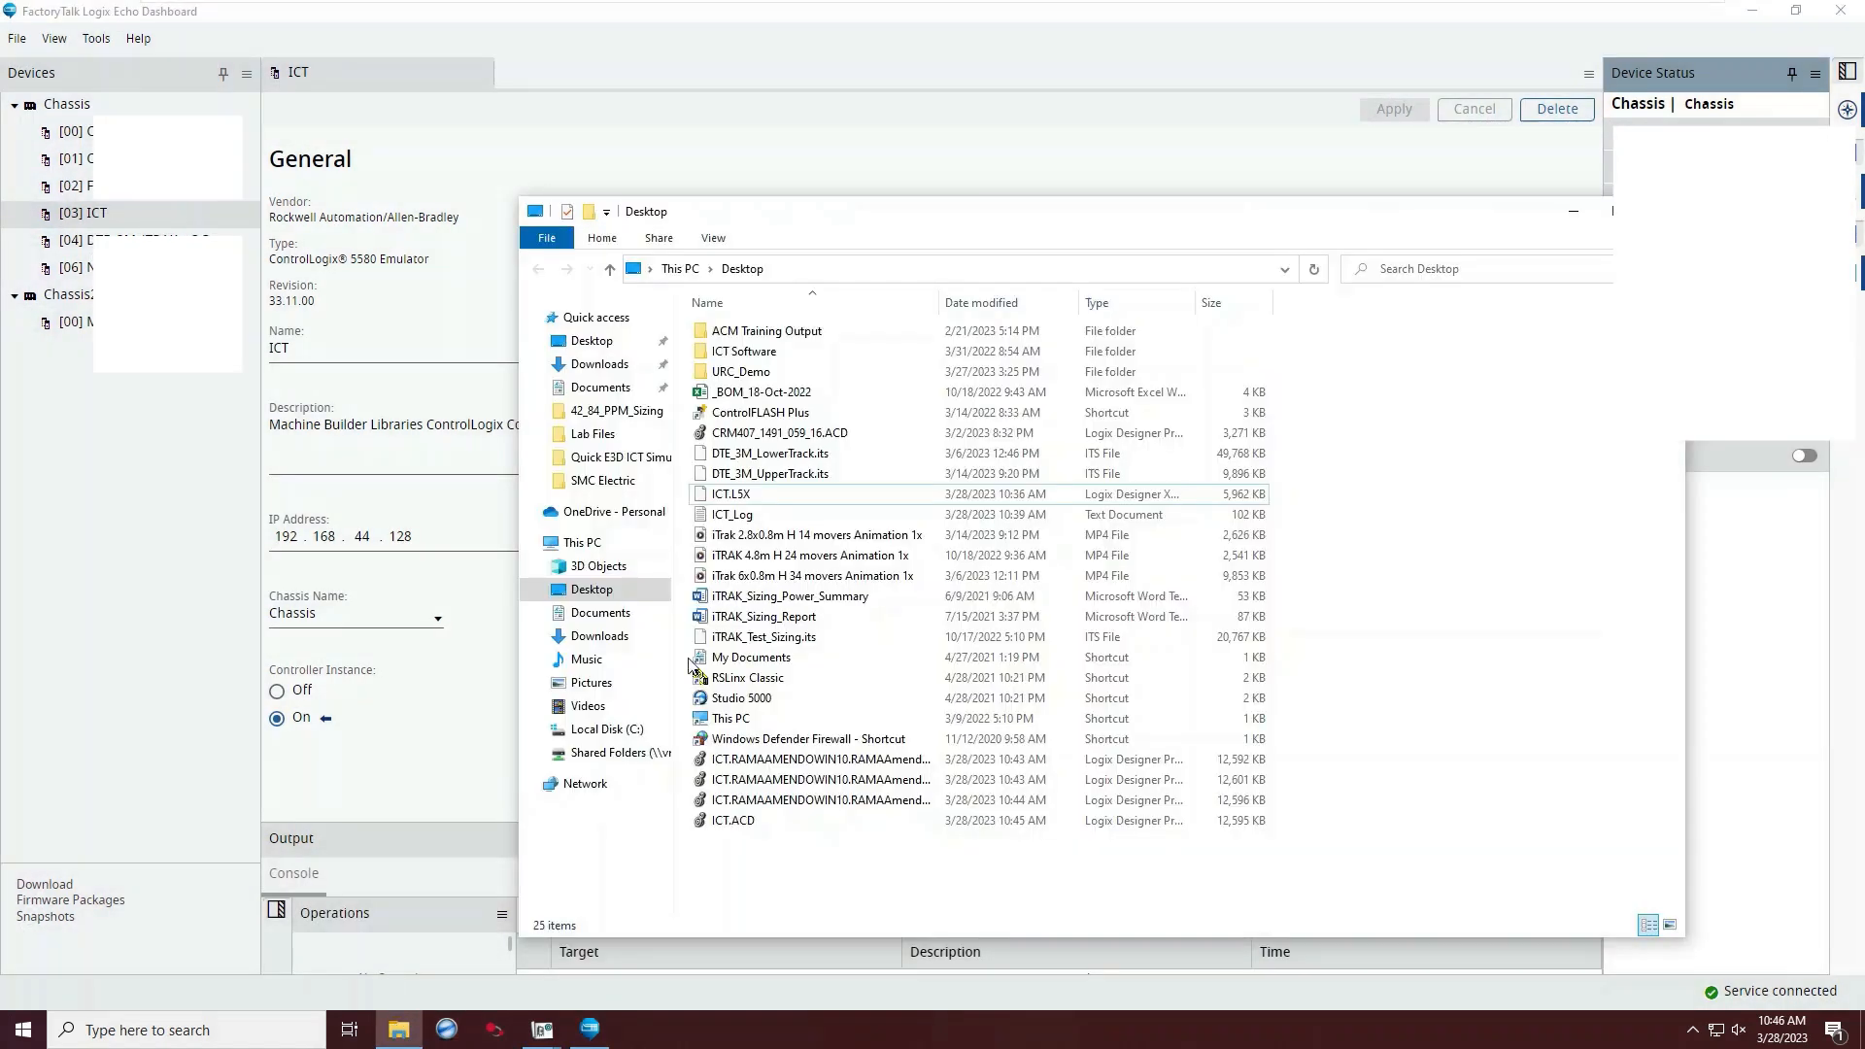
pyautogui.click(724, 823)
pyautogui.doubleClick(724, 825)
pyautogui.click(1576, 212)
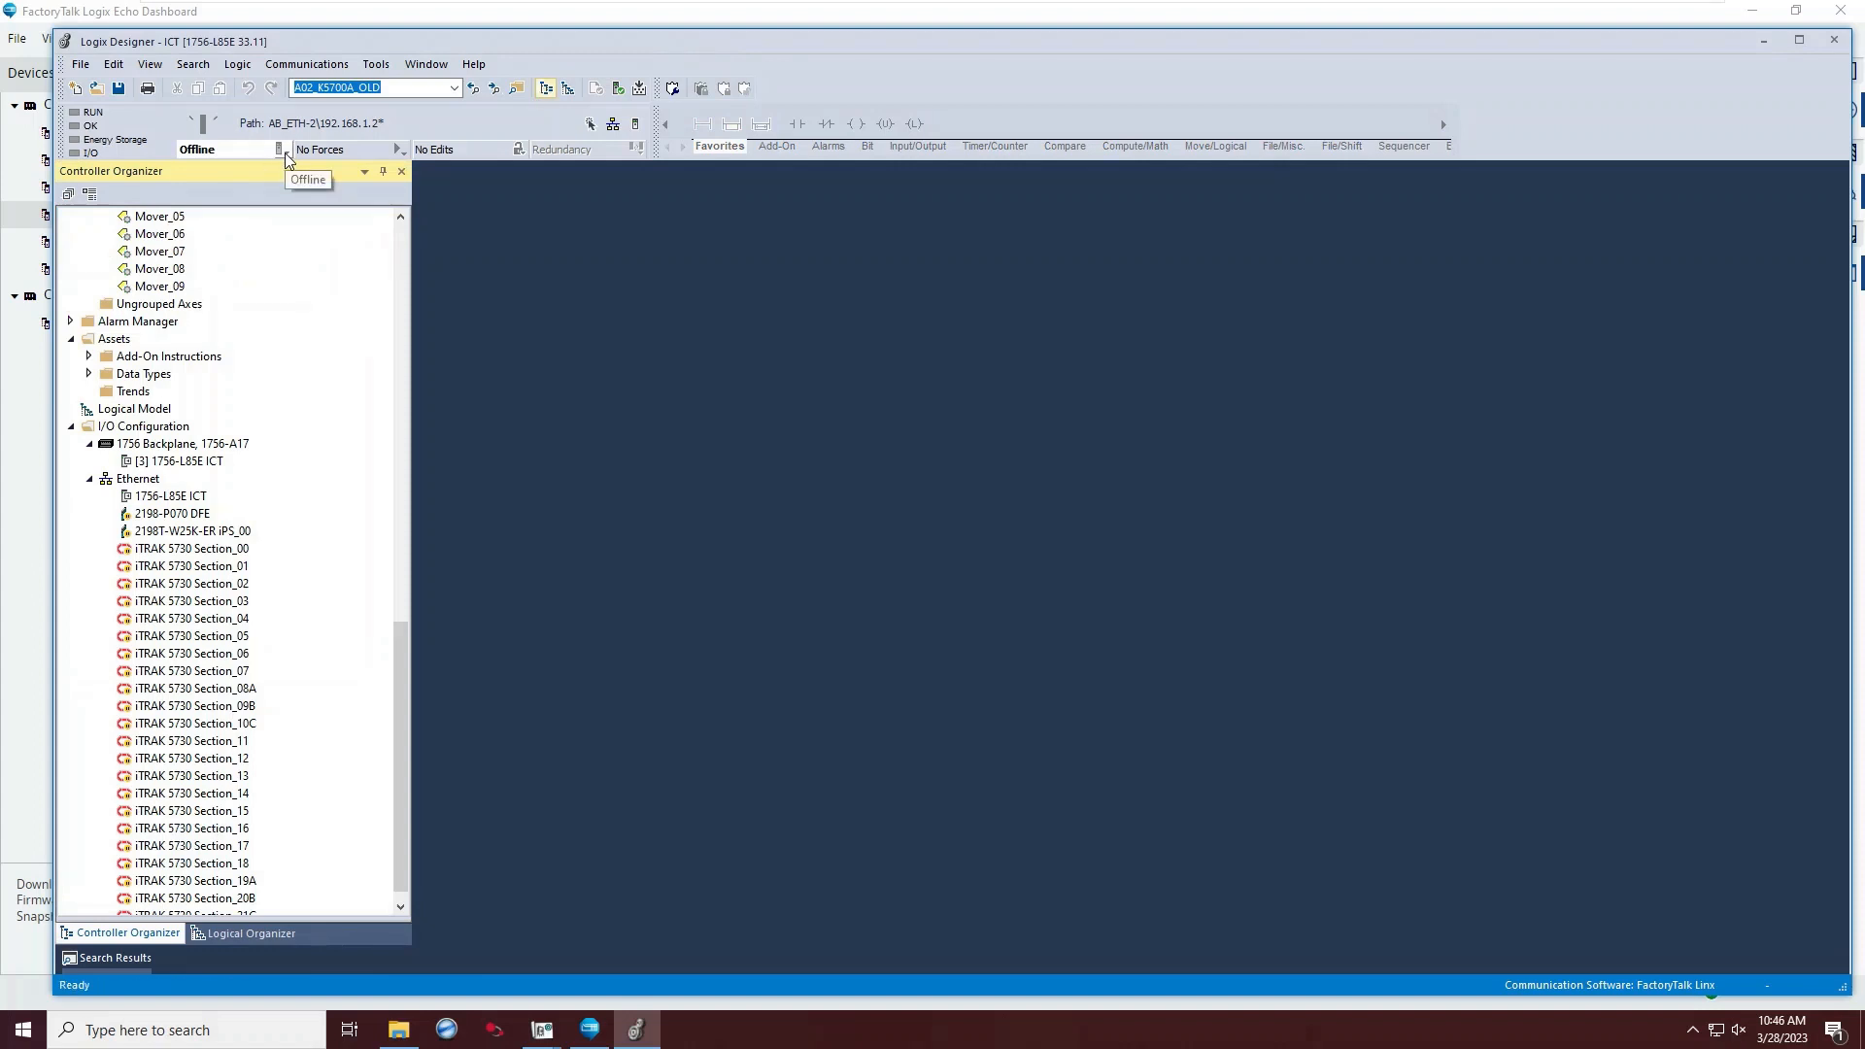
# Download the ICT project to the slot 3 controller under EmulateEthernet, 192.168.44.128, Backplane, and close the error list.
pyautogui.moveTo(310, 42); pyautogui.dragTo(302, 29)
pyautogui.click(604, 112)
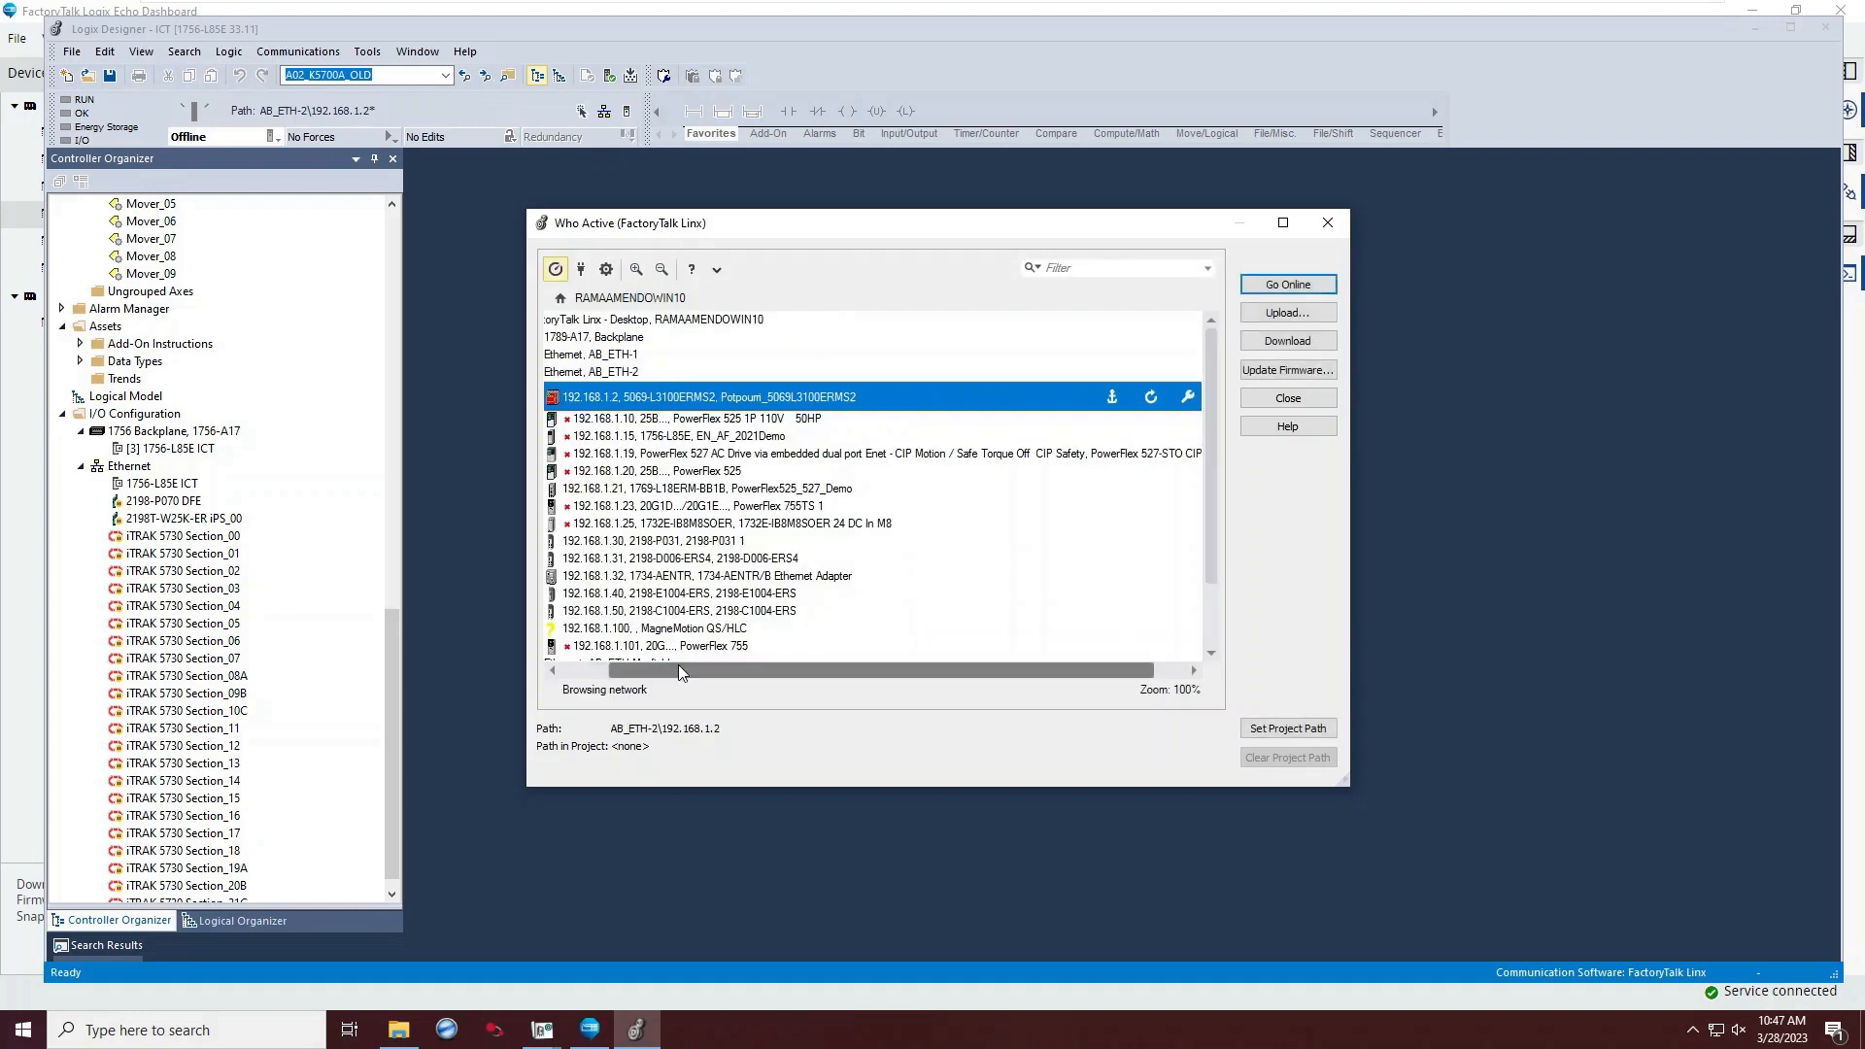
pyautogui.moveTo(680, 673); pyautogui.dragTo(631, 672)
pyautogui.click(572, 380)
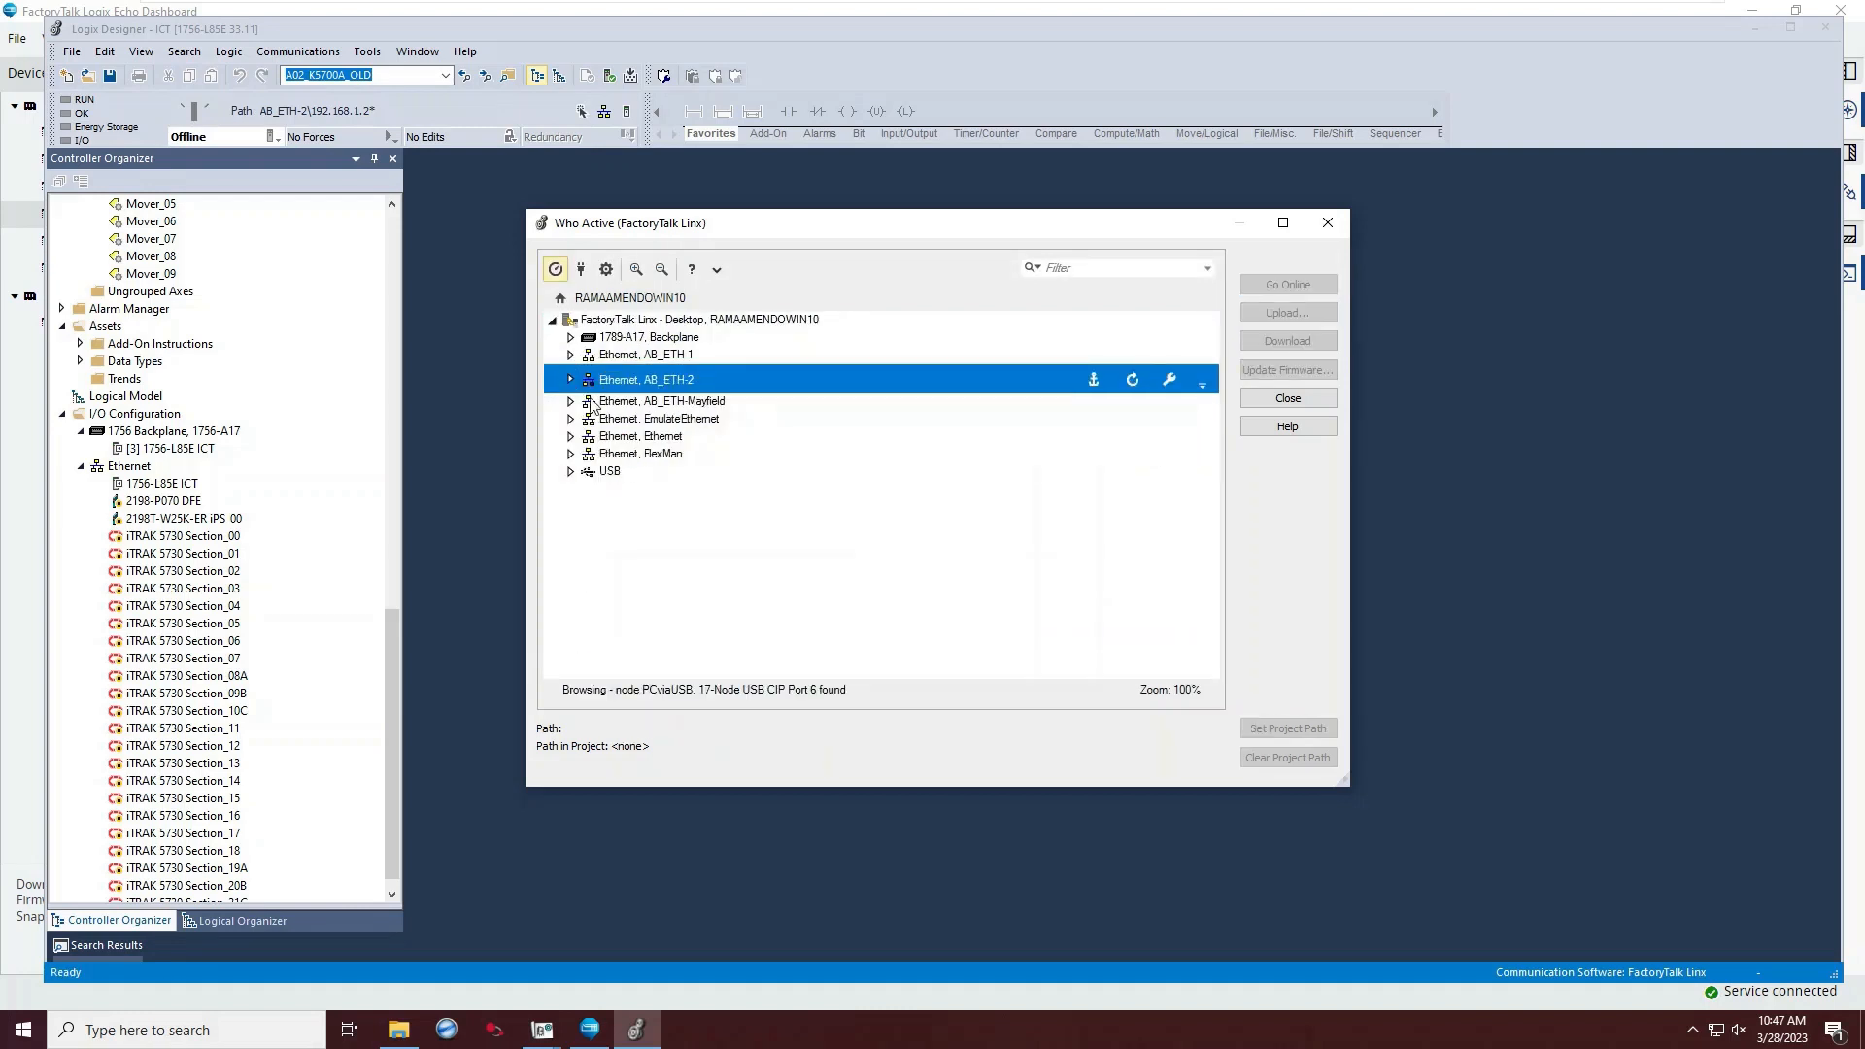
pyautogui.click(571, 419)
pyautogui.click(570, 416)
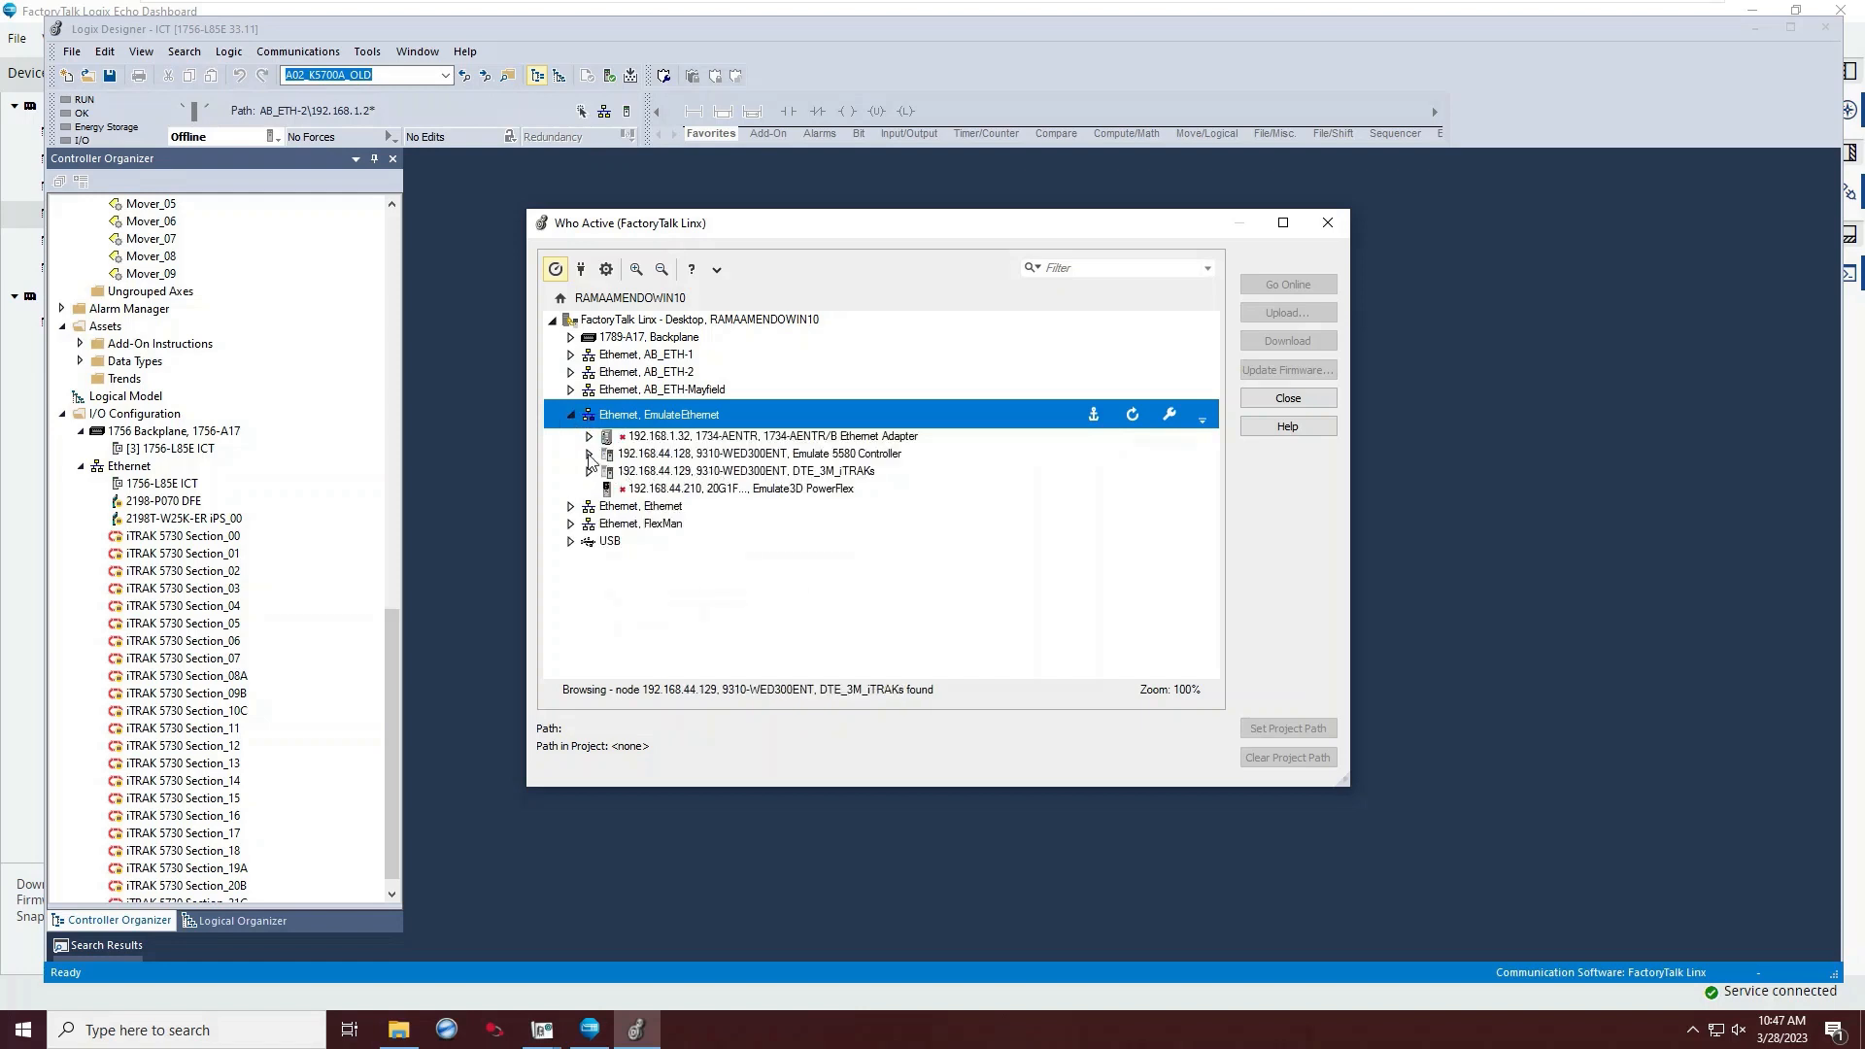
pyautogui.click(588, 454)
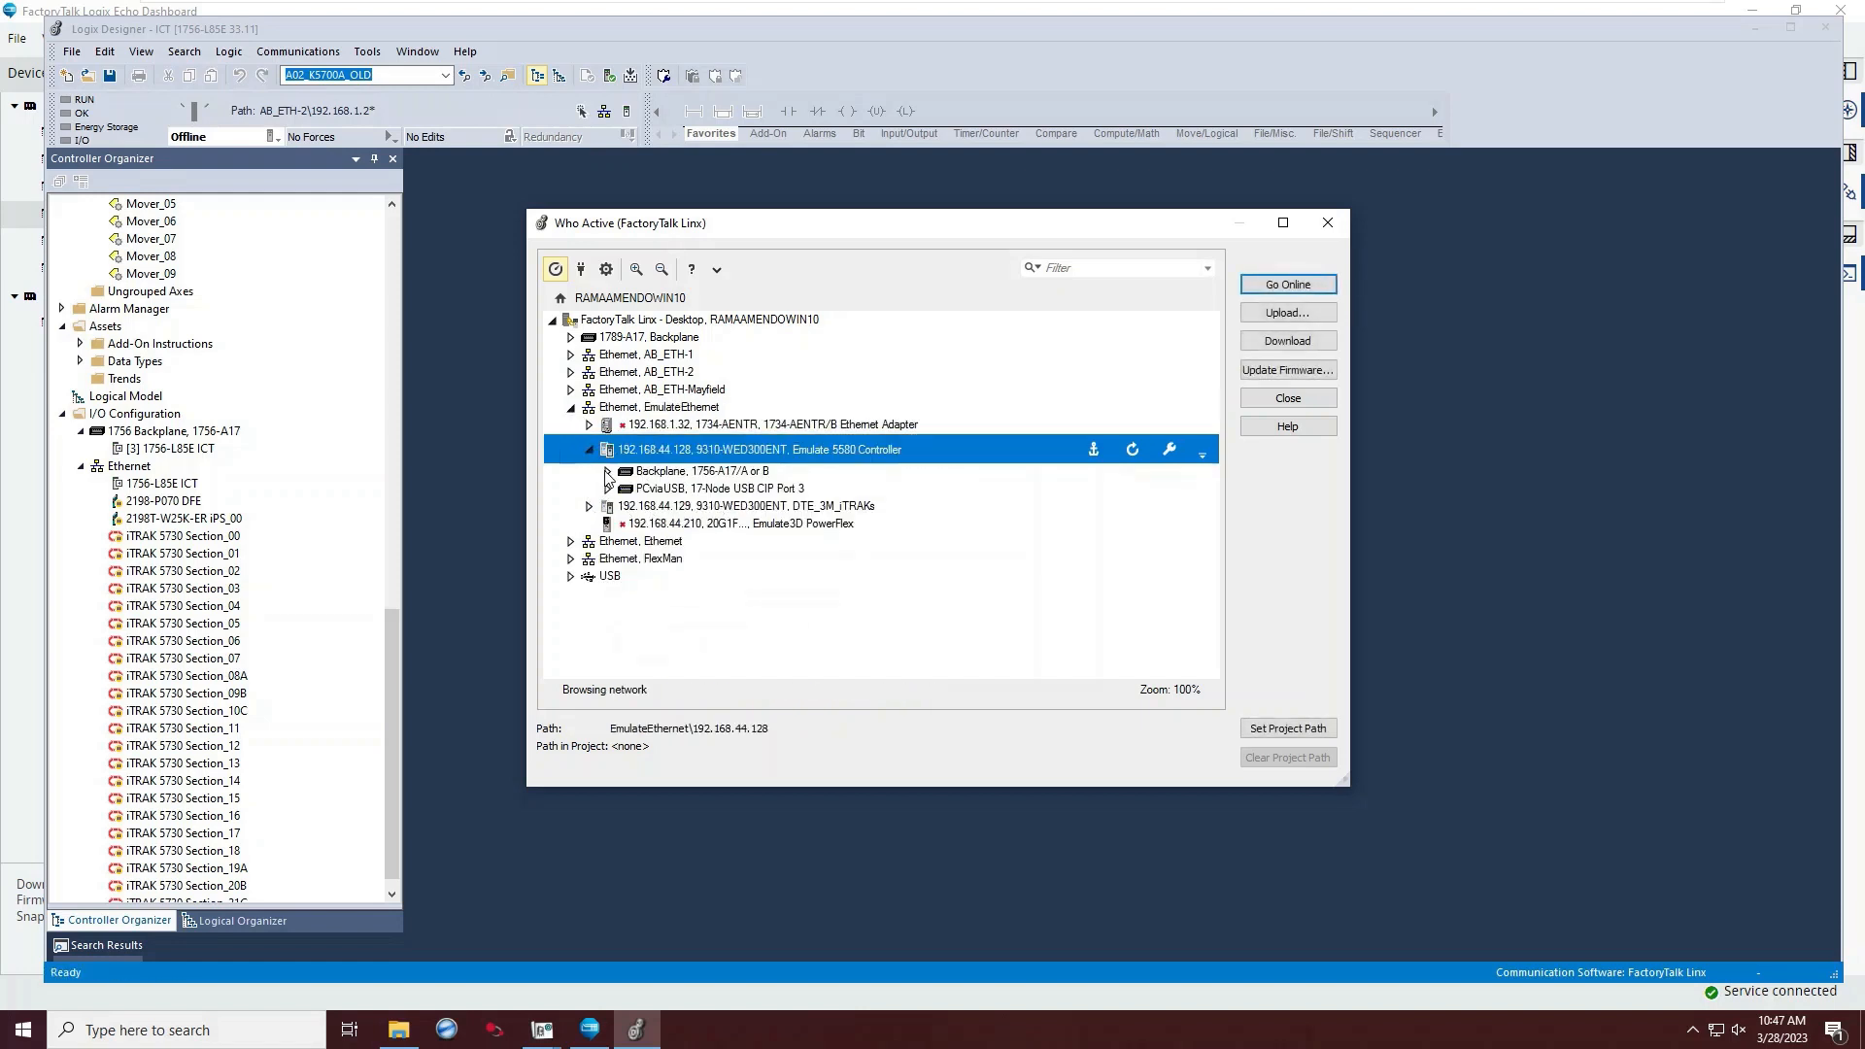
pyautogui.click(607, 472)
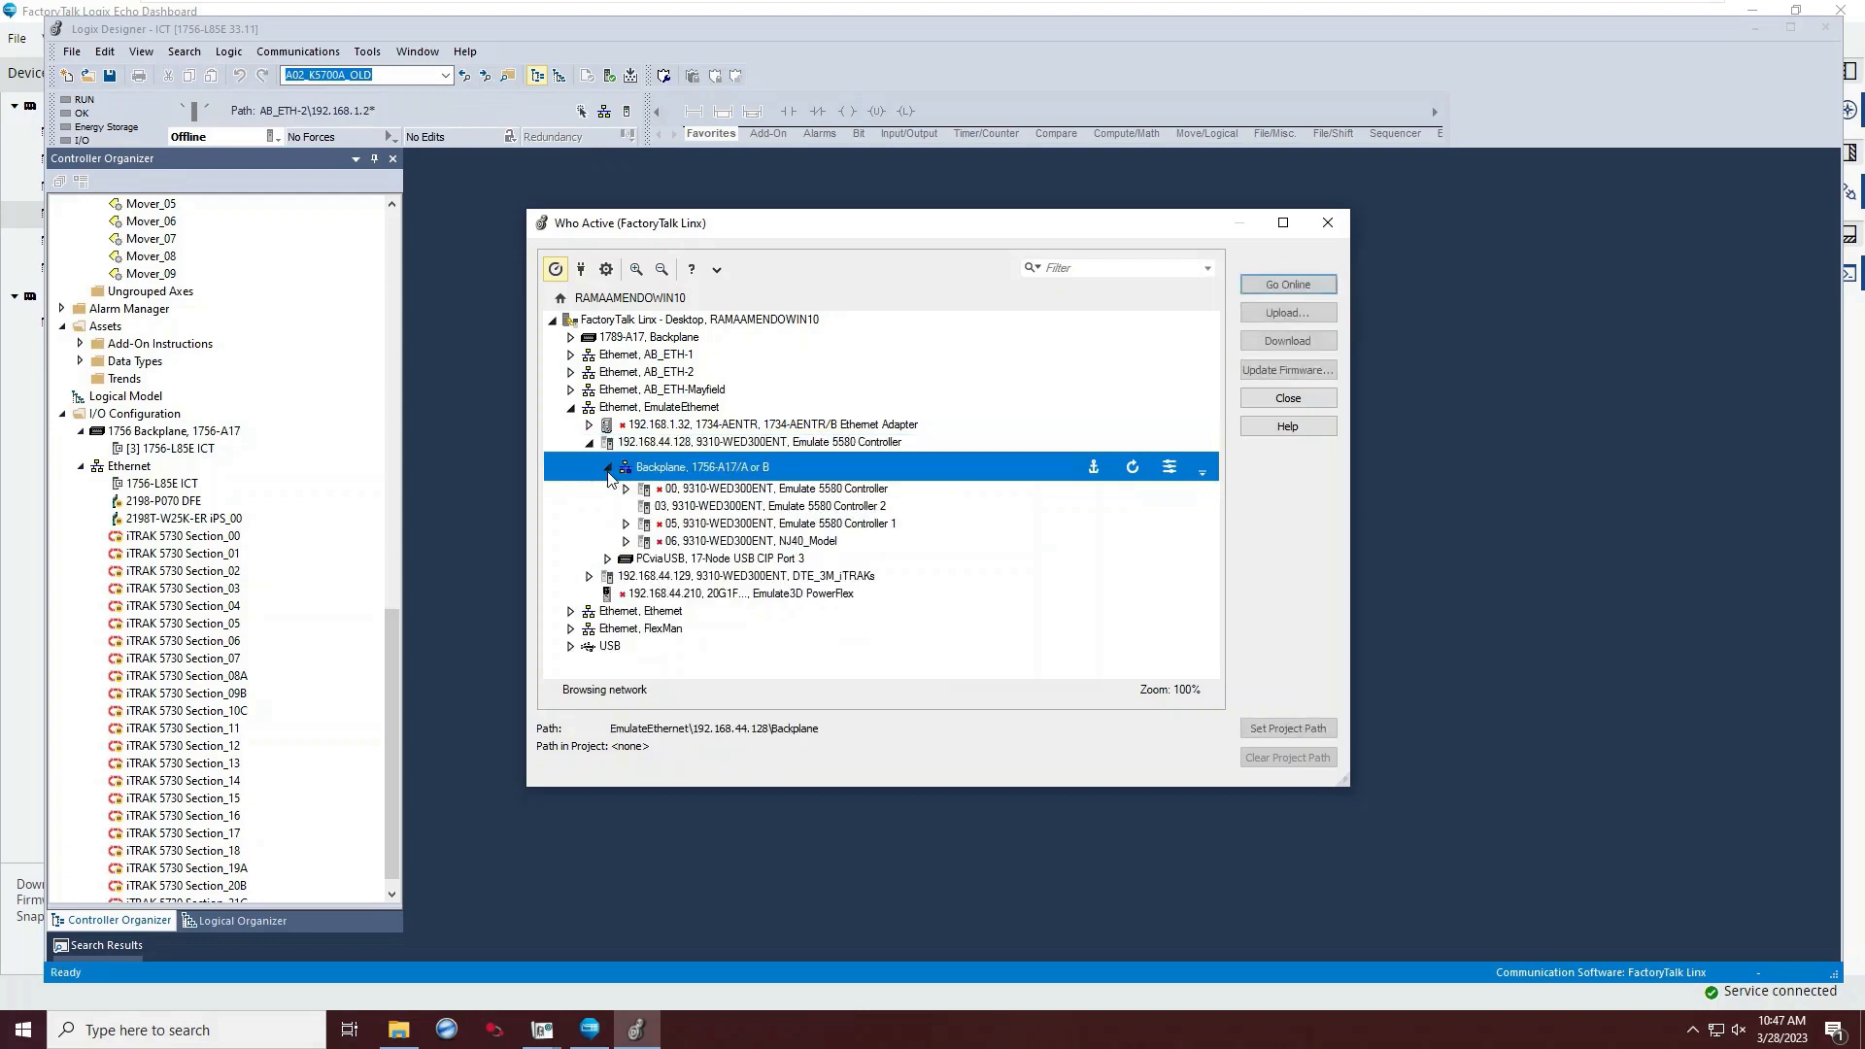
pyautogui.click(715, 513)
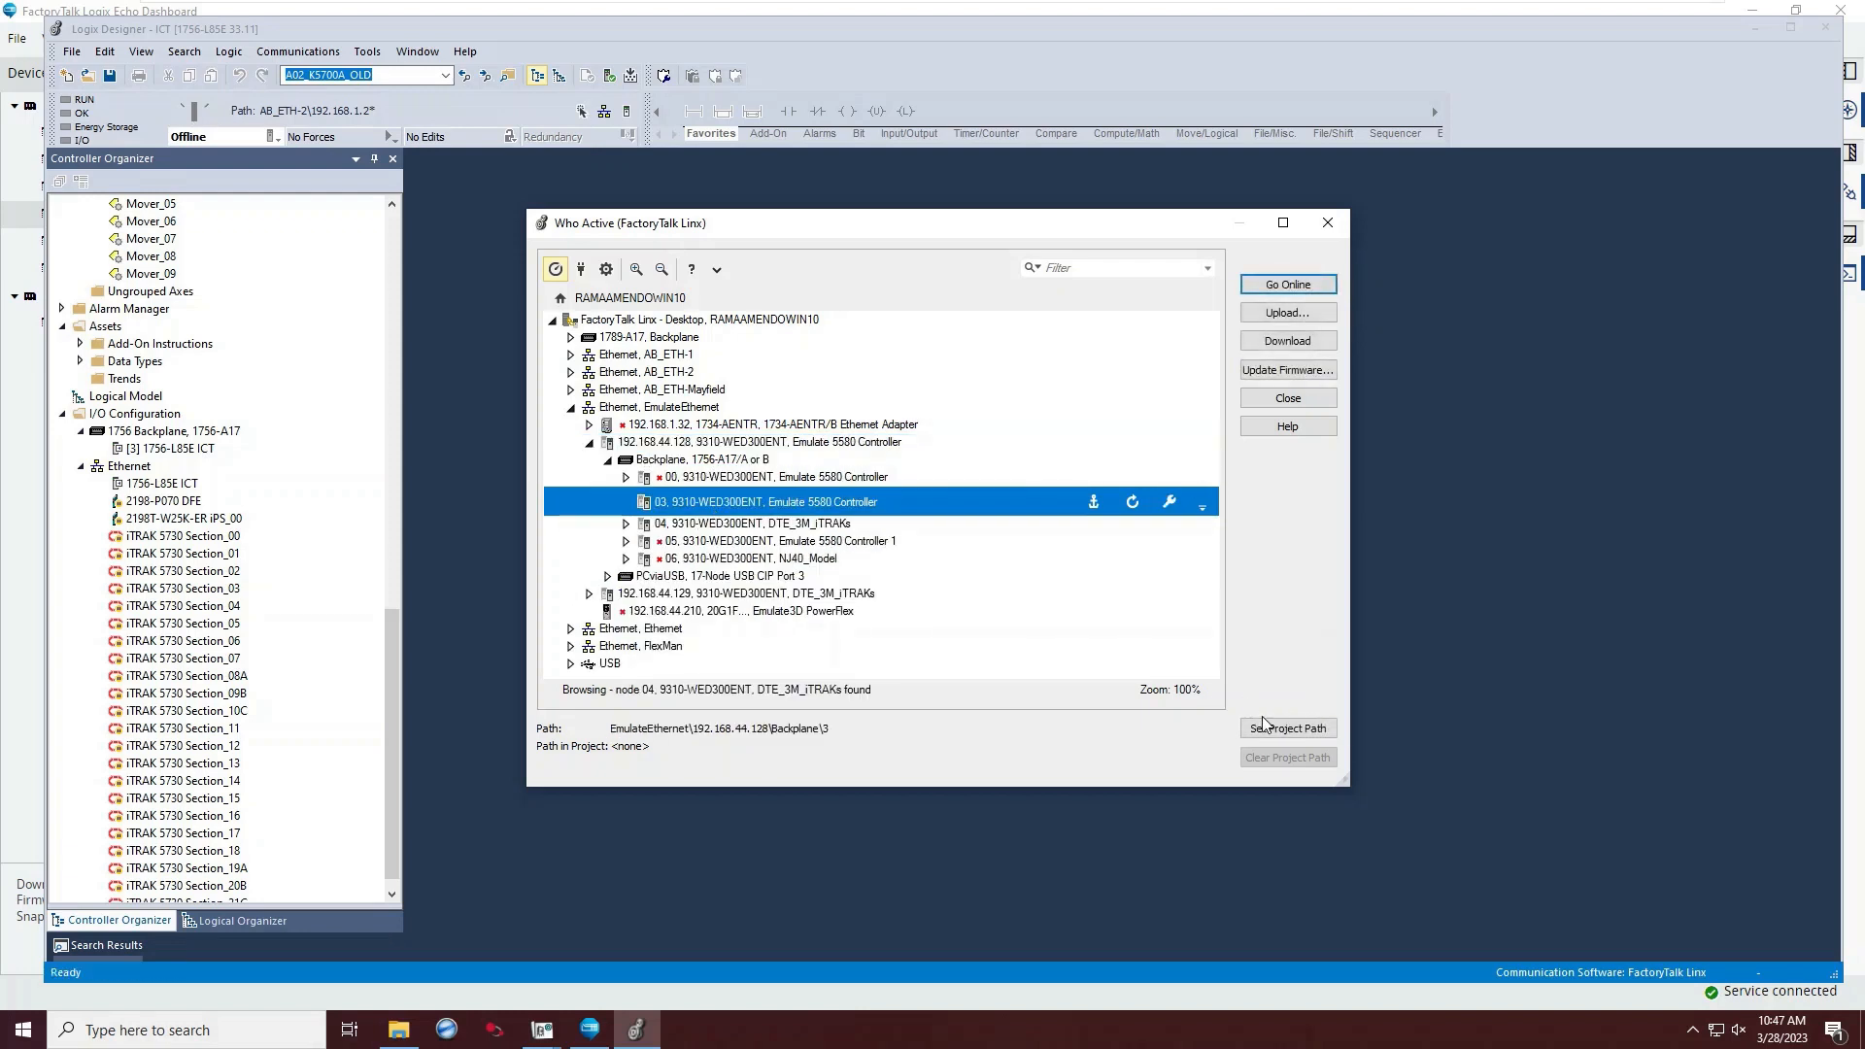
pyautogui.click(1297, 342)
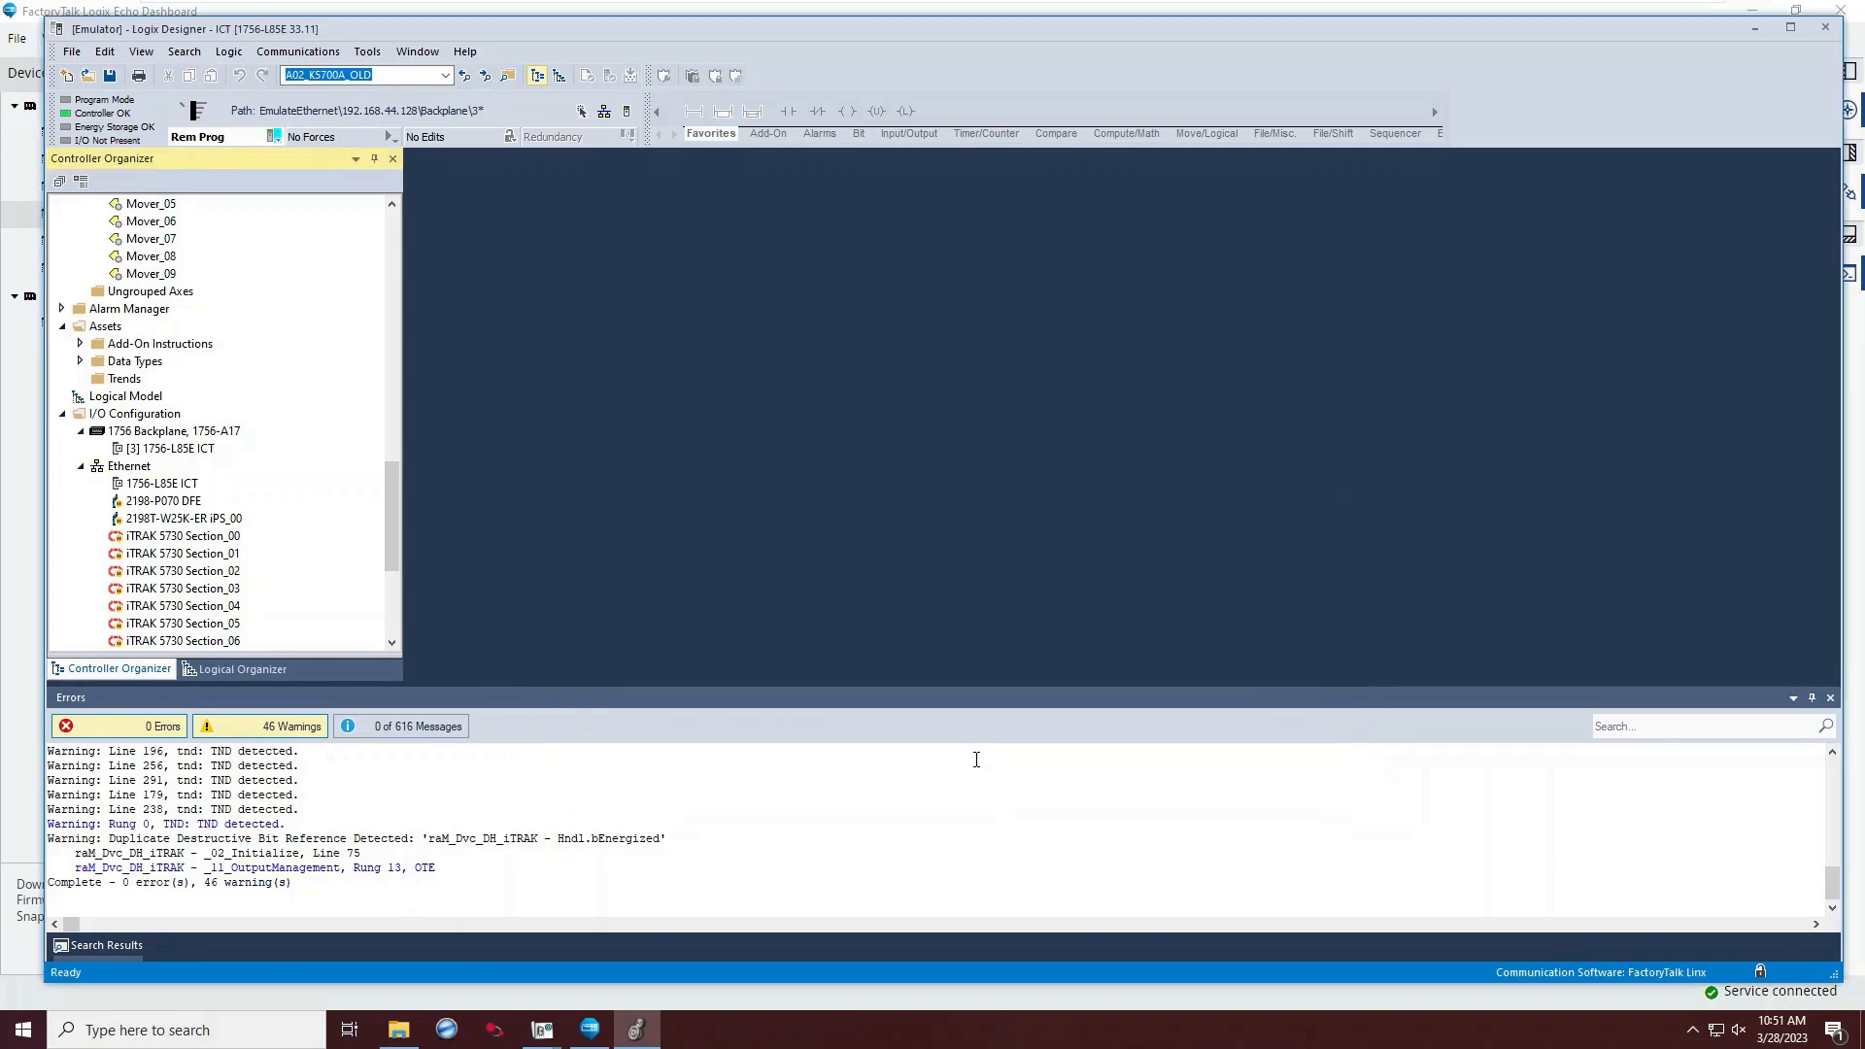
pyautogui.click(1830, 697)
pyautogui.doubleClick(637, 29)
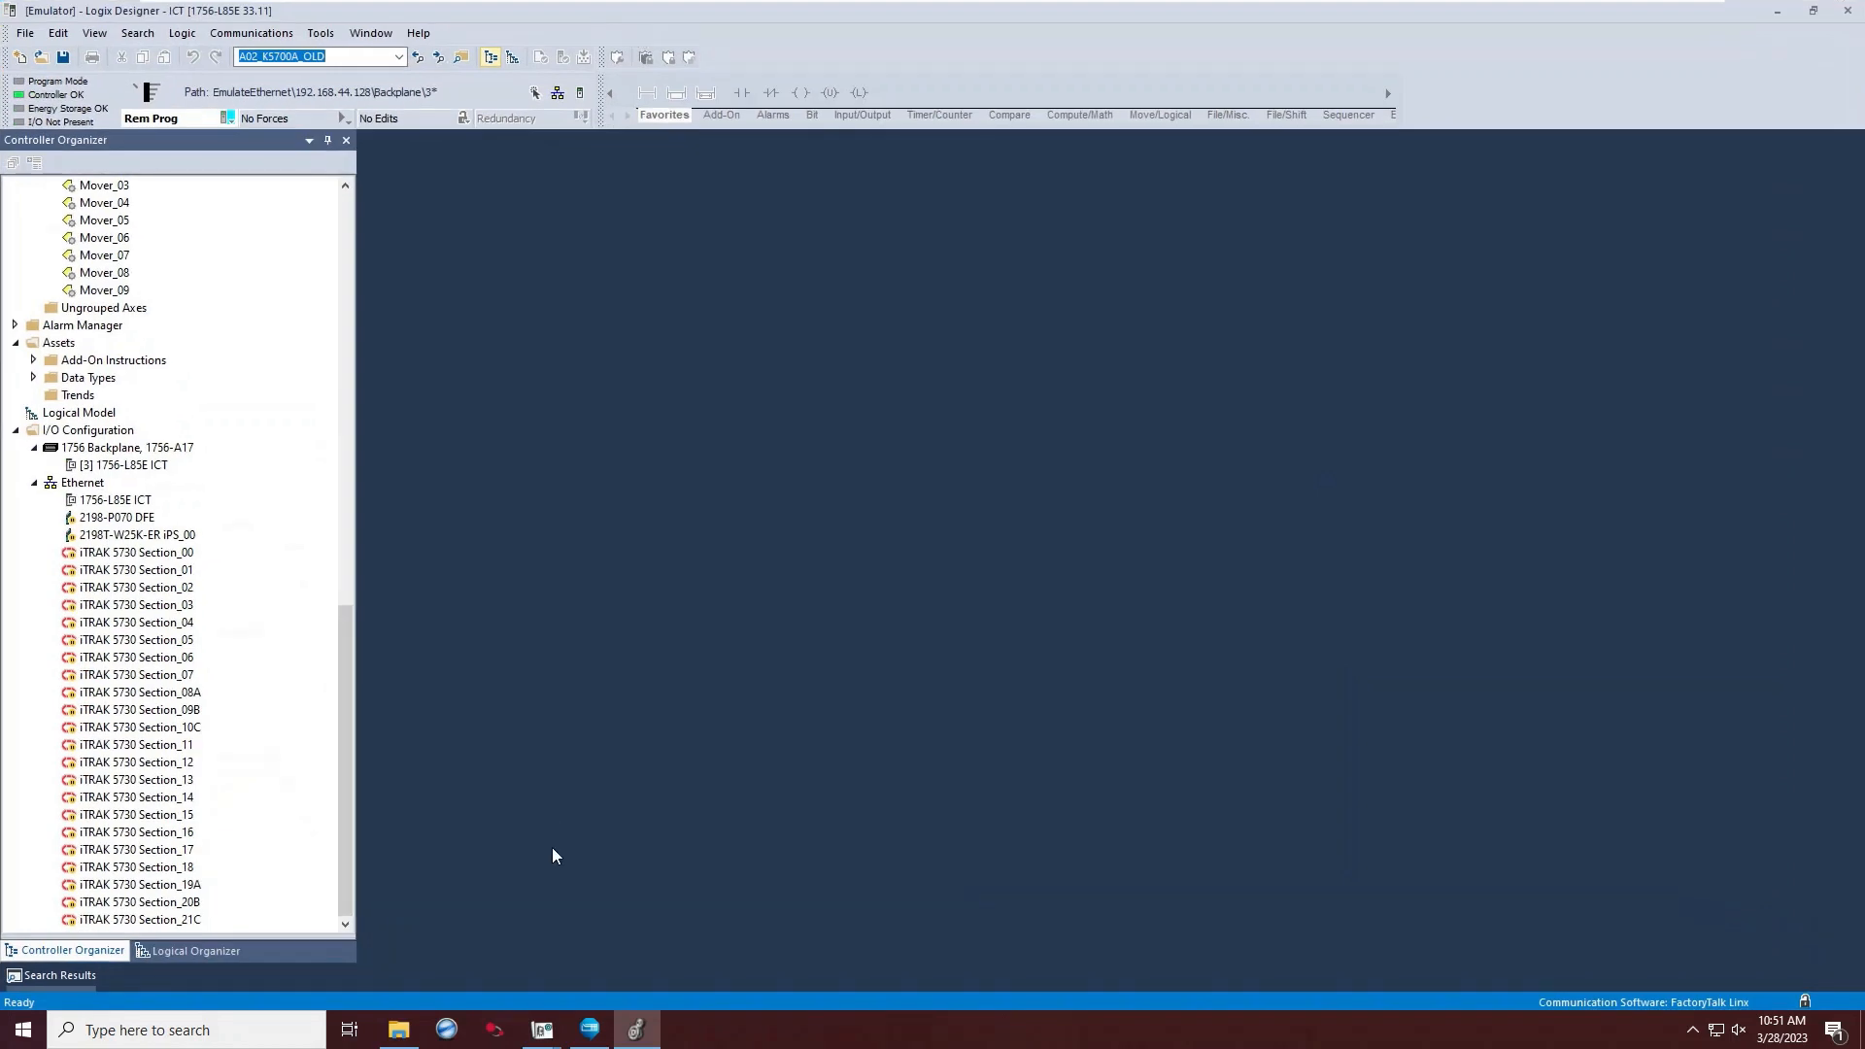
# Switch to FactoryTalk Logix Echo Dashboard and put the ICT controller into RUN, returning its mode to REMOTE.
pyautogui.click(590, 1029)
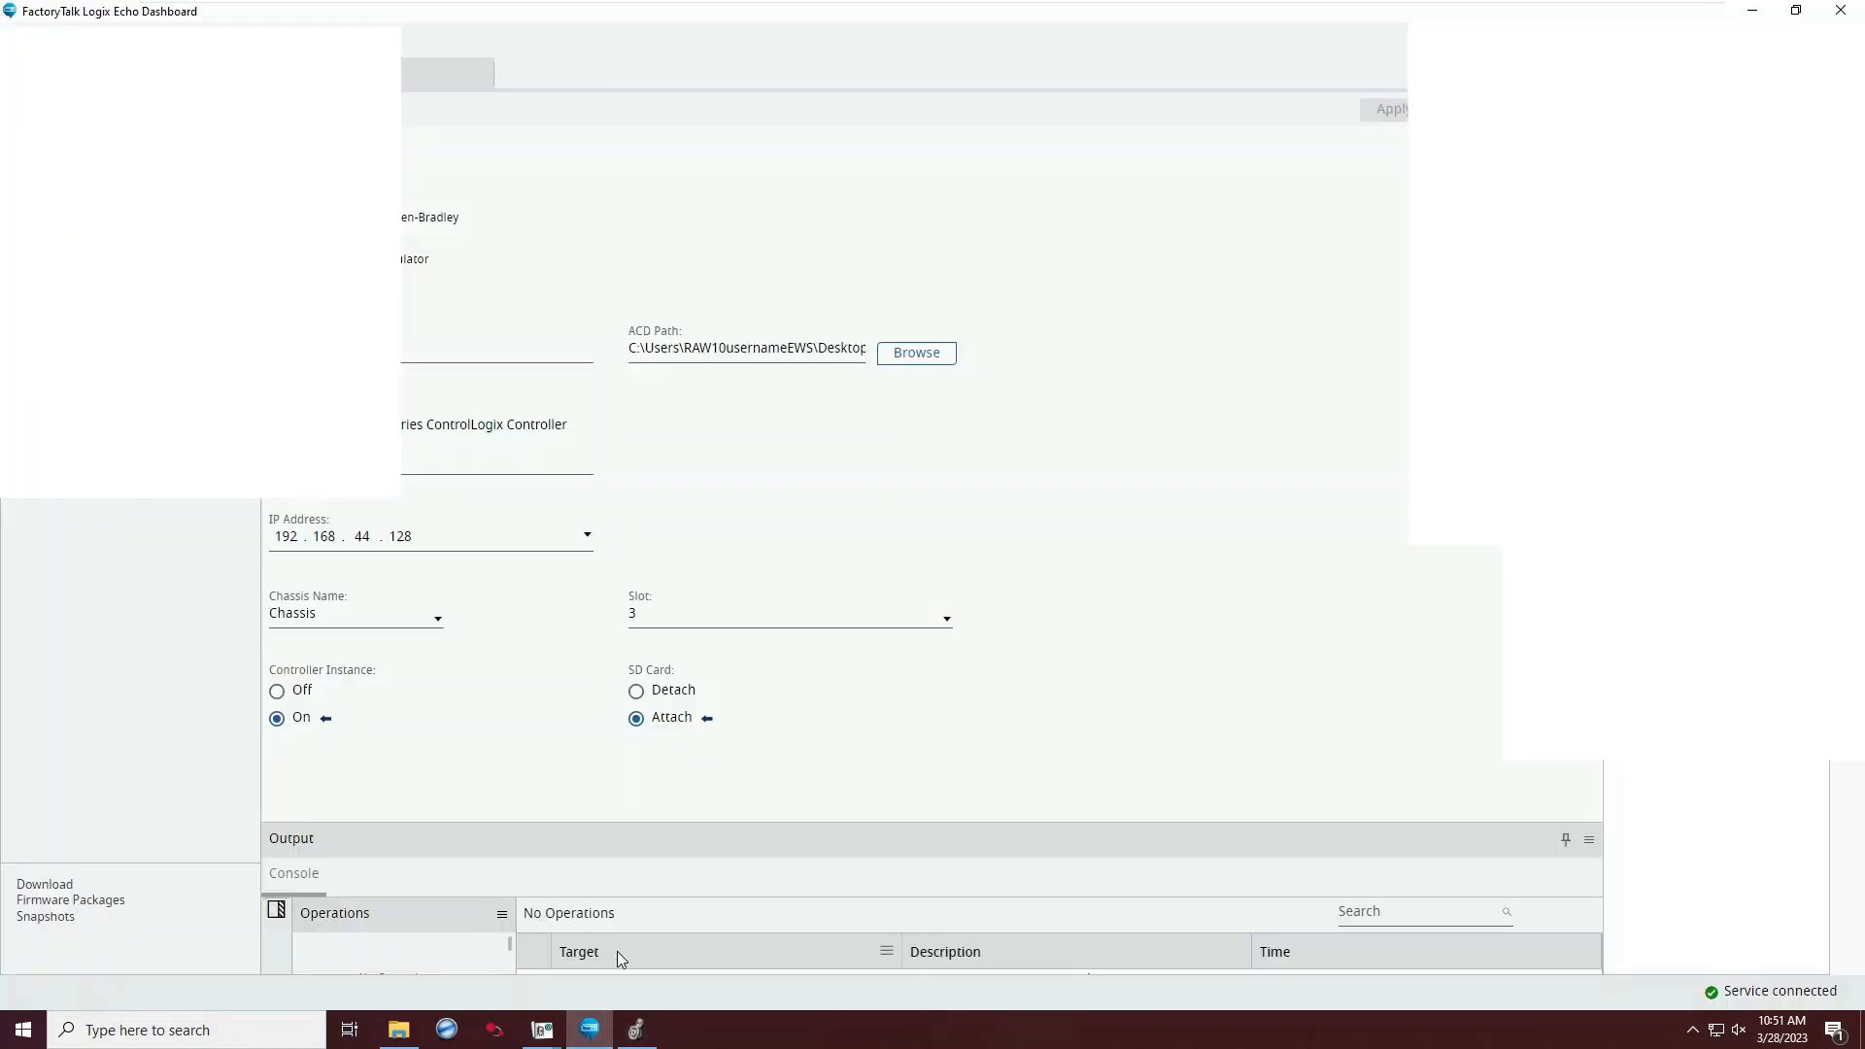
pyautogui.doubleClick(1327, 18)
pyautogui.moveTo(1194, 27); pyautogui.dragTo(1207, 209)
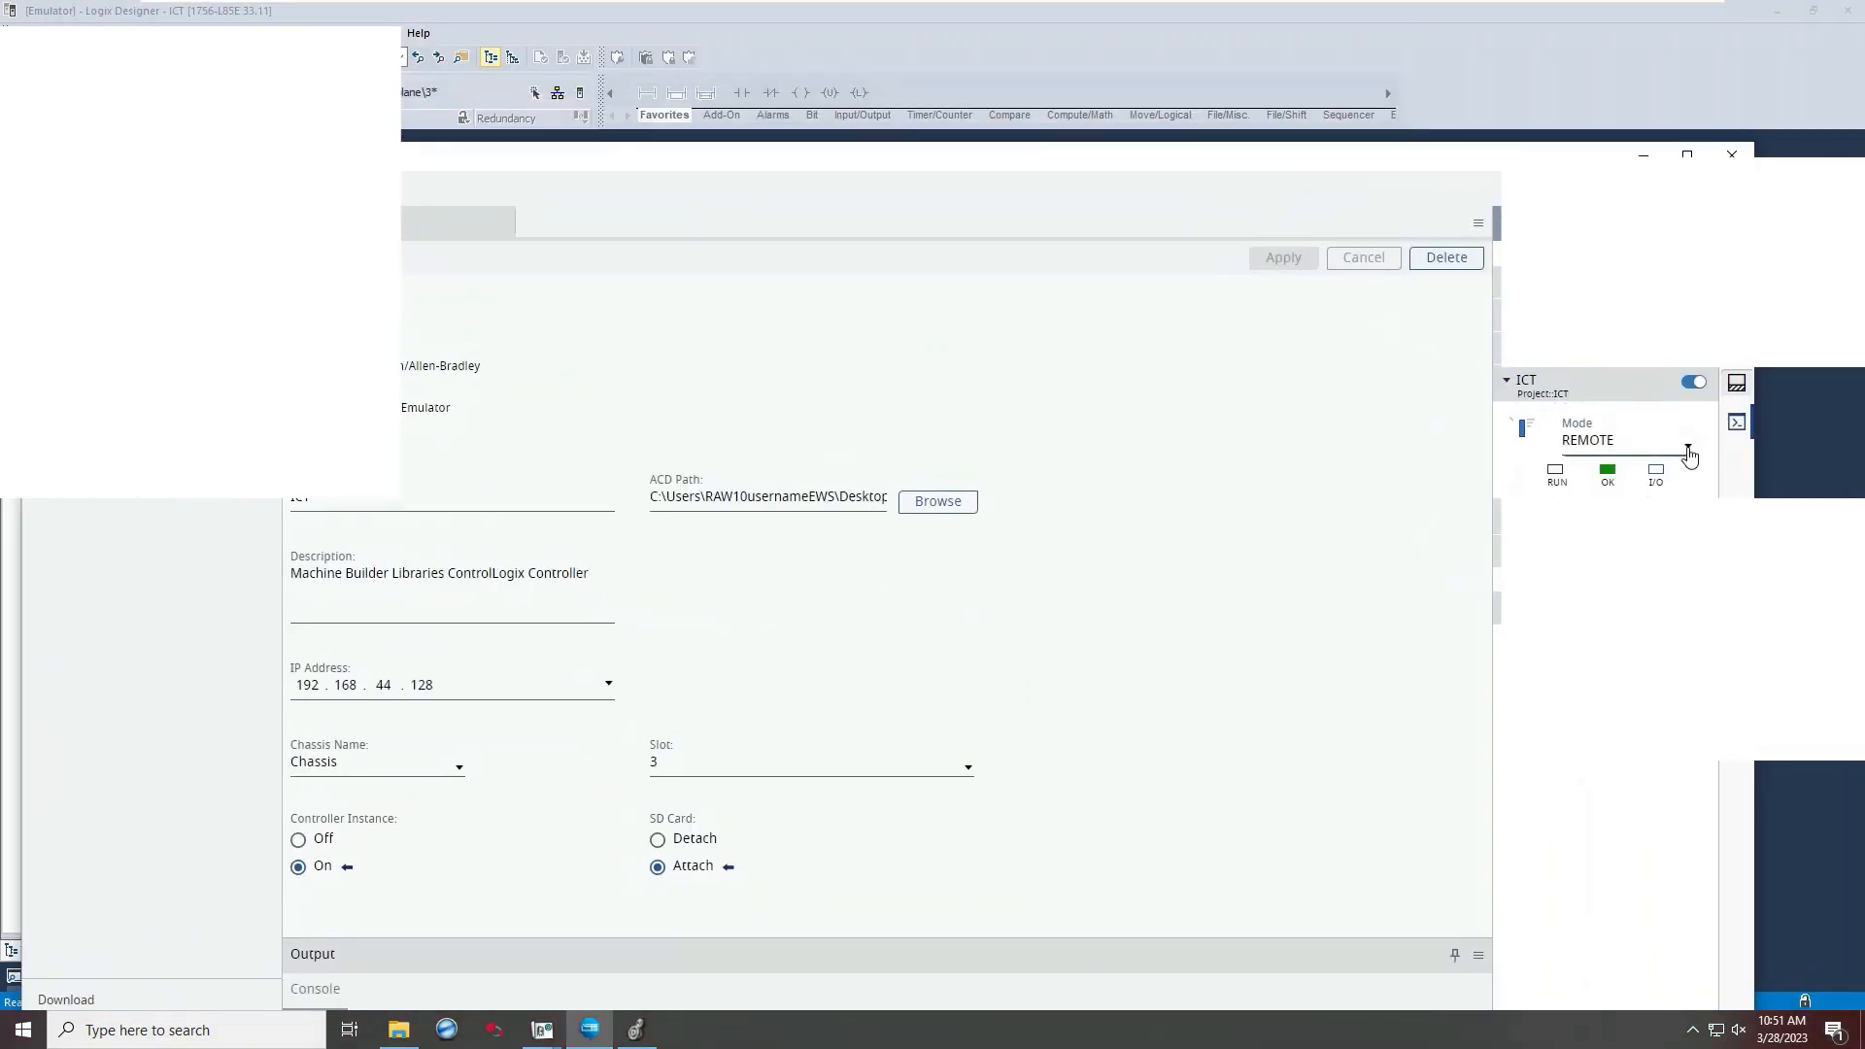
pyautogui.click(1689, 445)
pyautogui.click(1529, 425)
pyautogui.click(1685, 447)
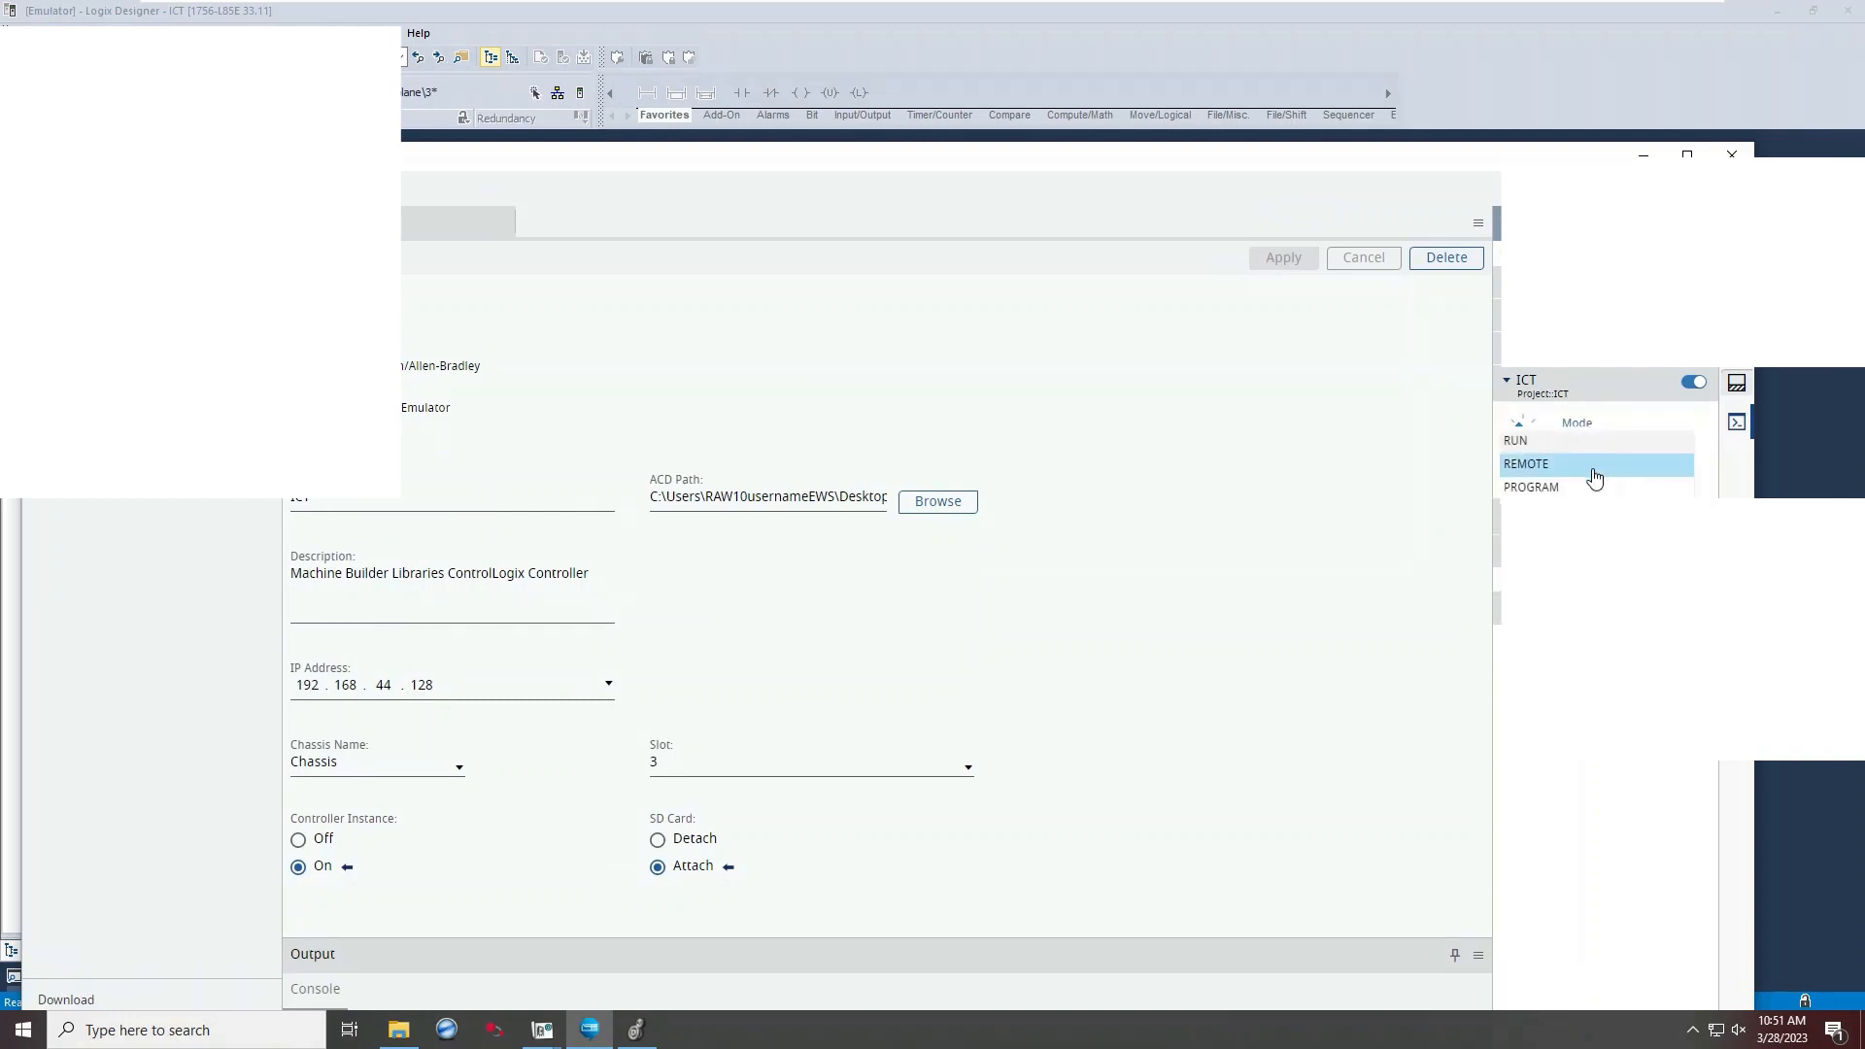
pyautogui.click(1667, 461)
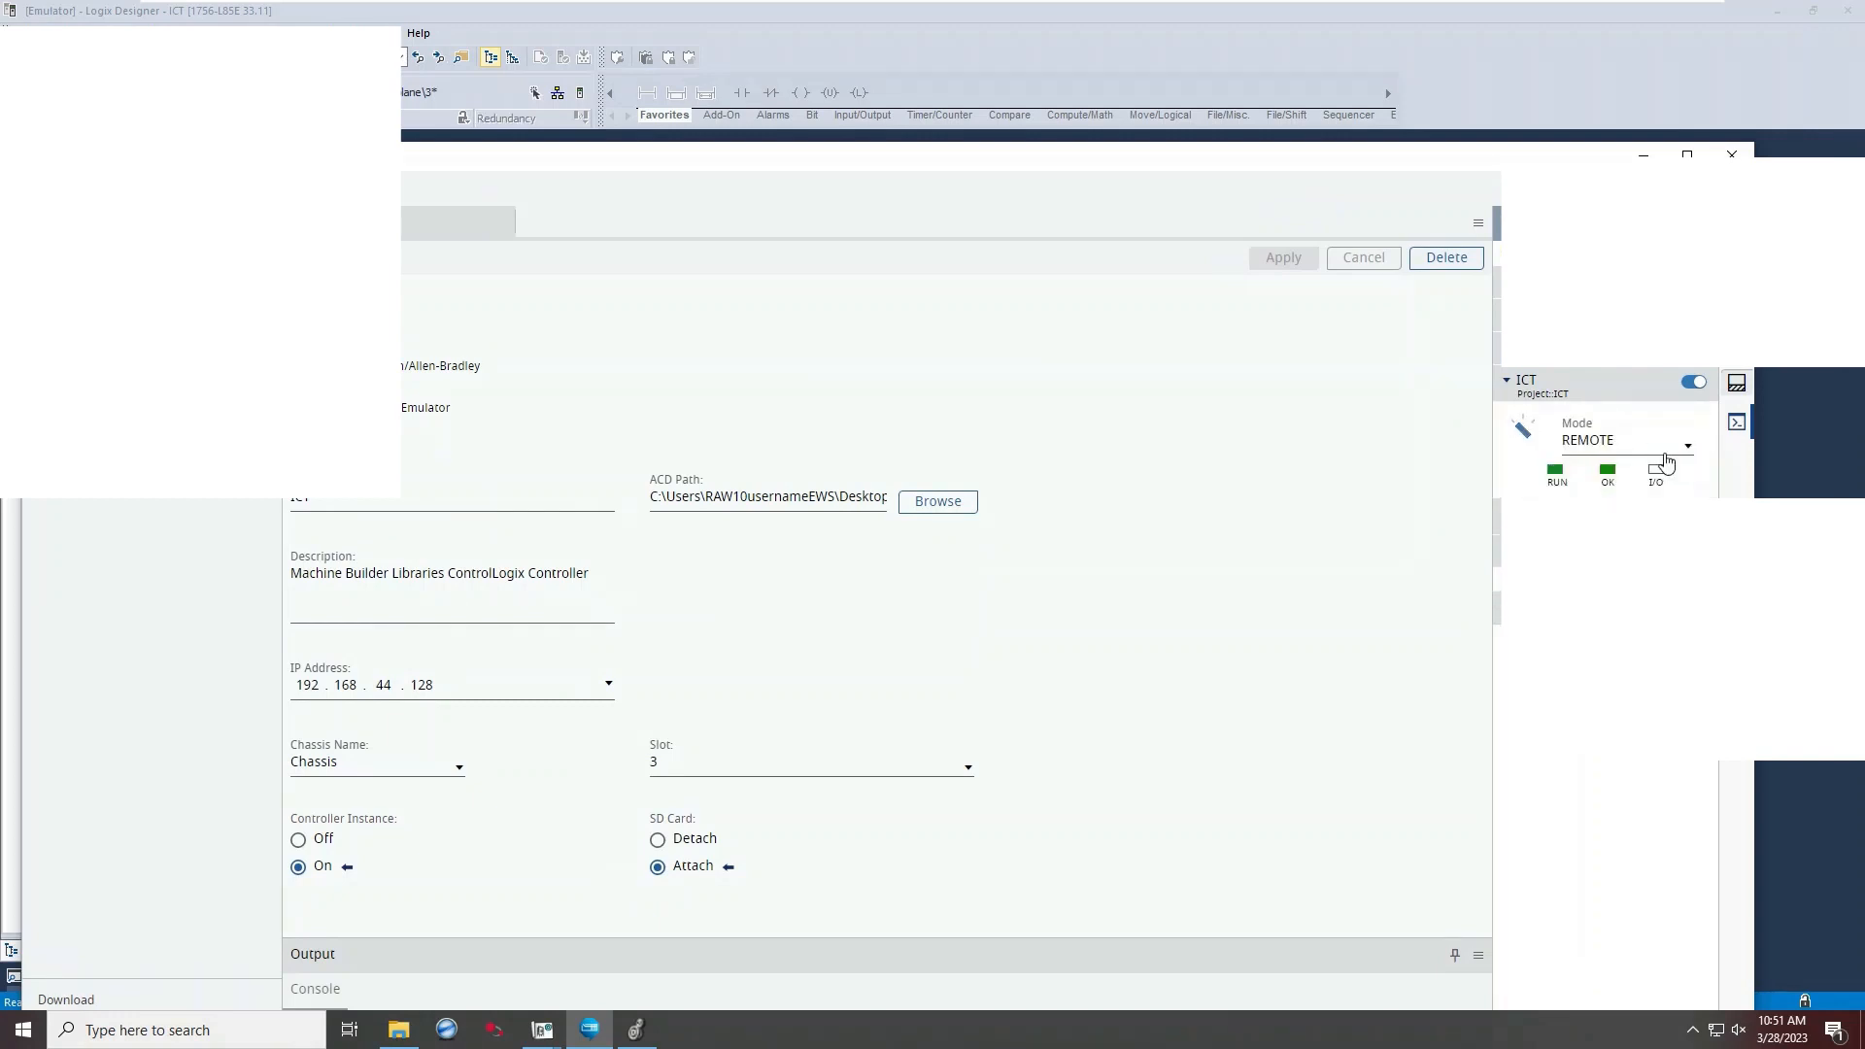
pyautogui.doubleClick(1408, 164)
# Switch to Logix Designer and open the R01_DeviceStatus routine of the P01_iTRAK_Management program.
pyautogui.click(637, 1030)
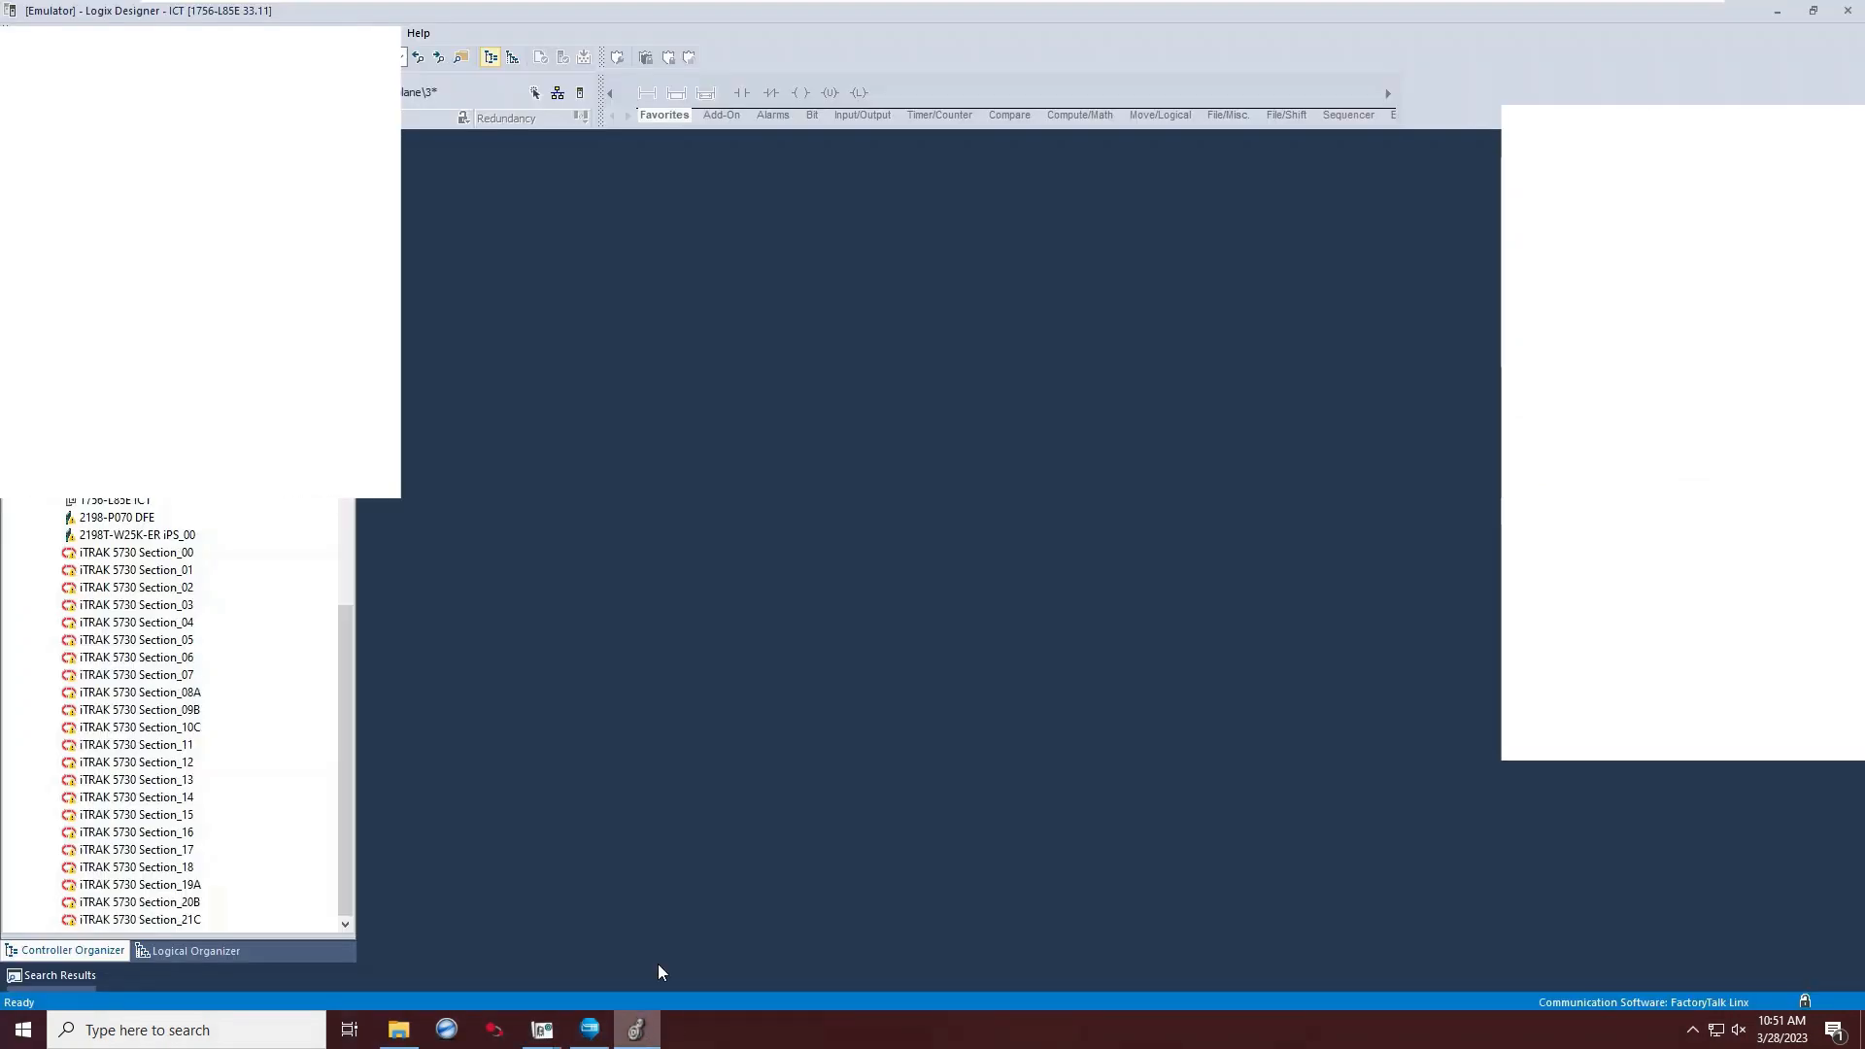
pyautogui.scroll(15, 347, 252)
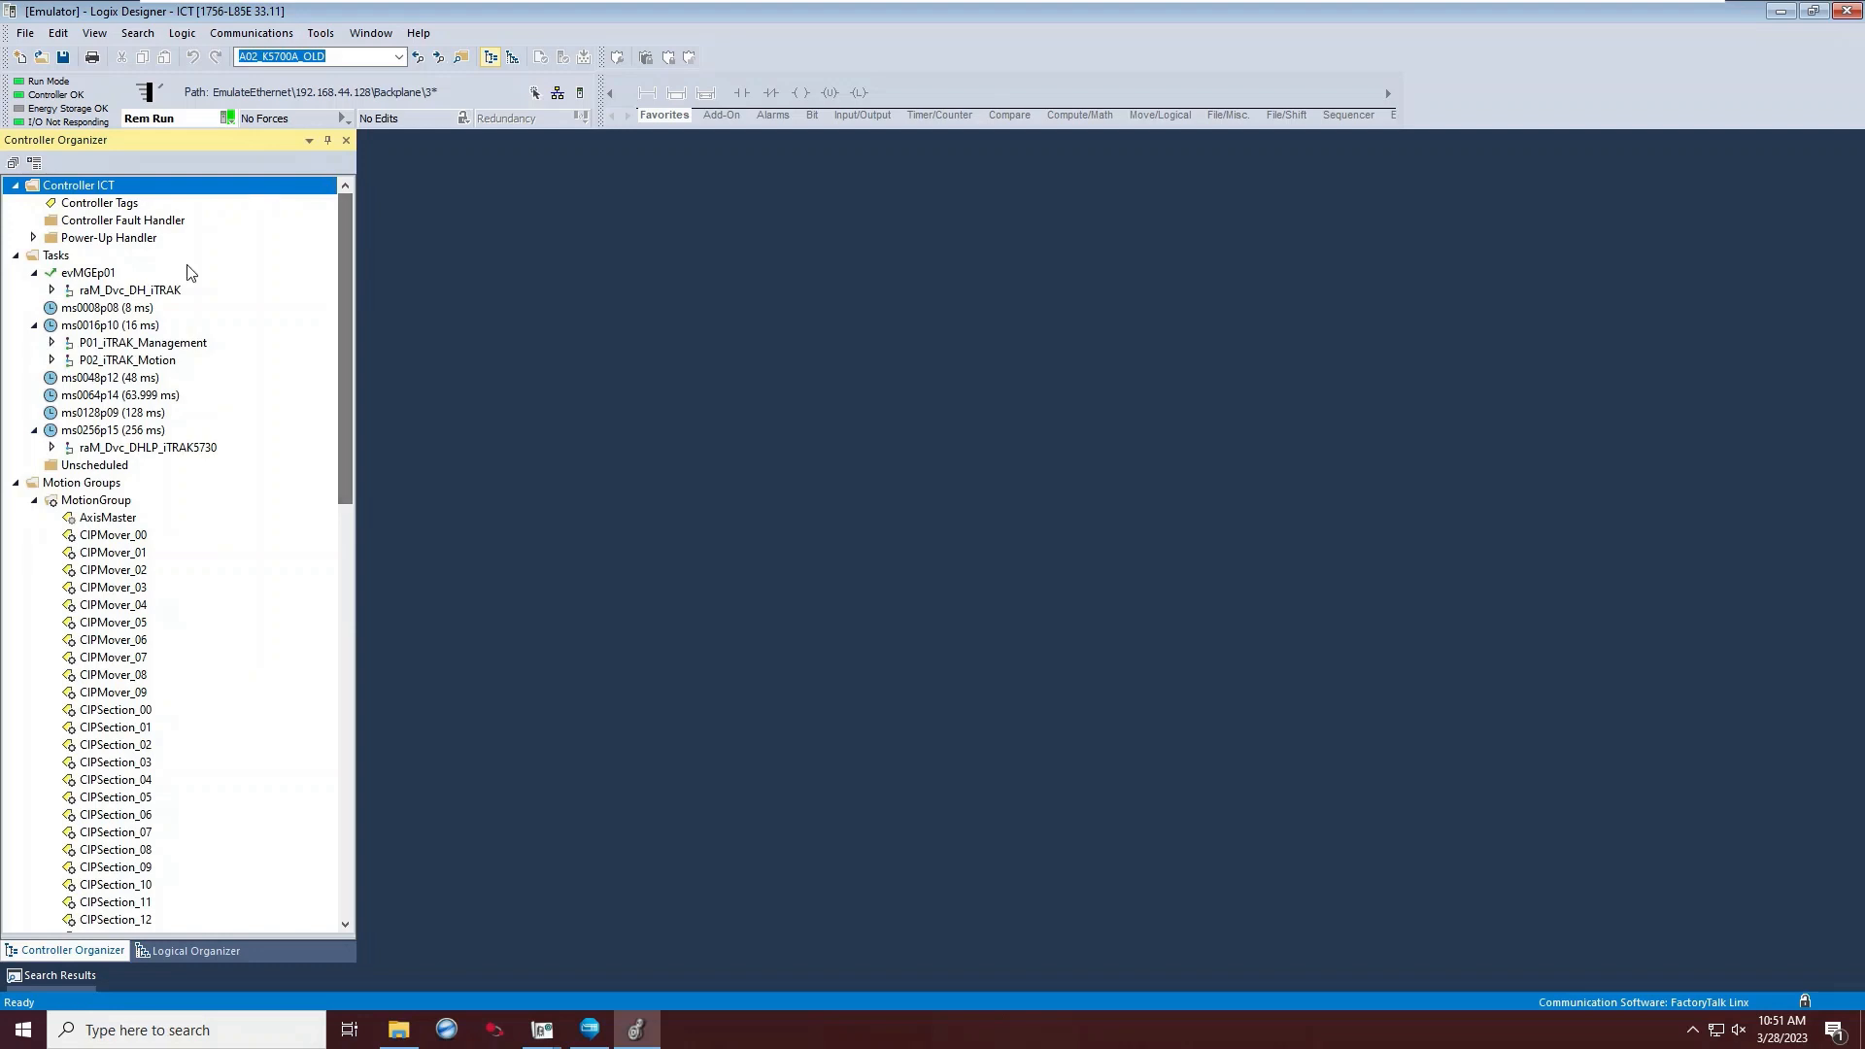
pyautogui.click(52, 360)
pyautogui.click(53, 343)
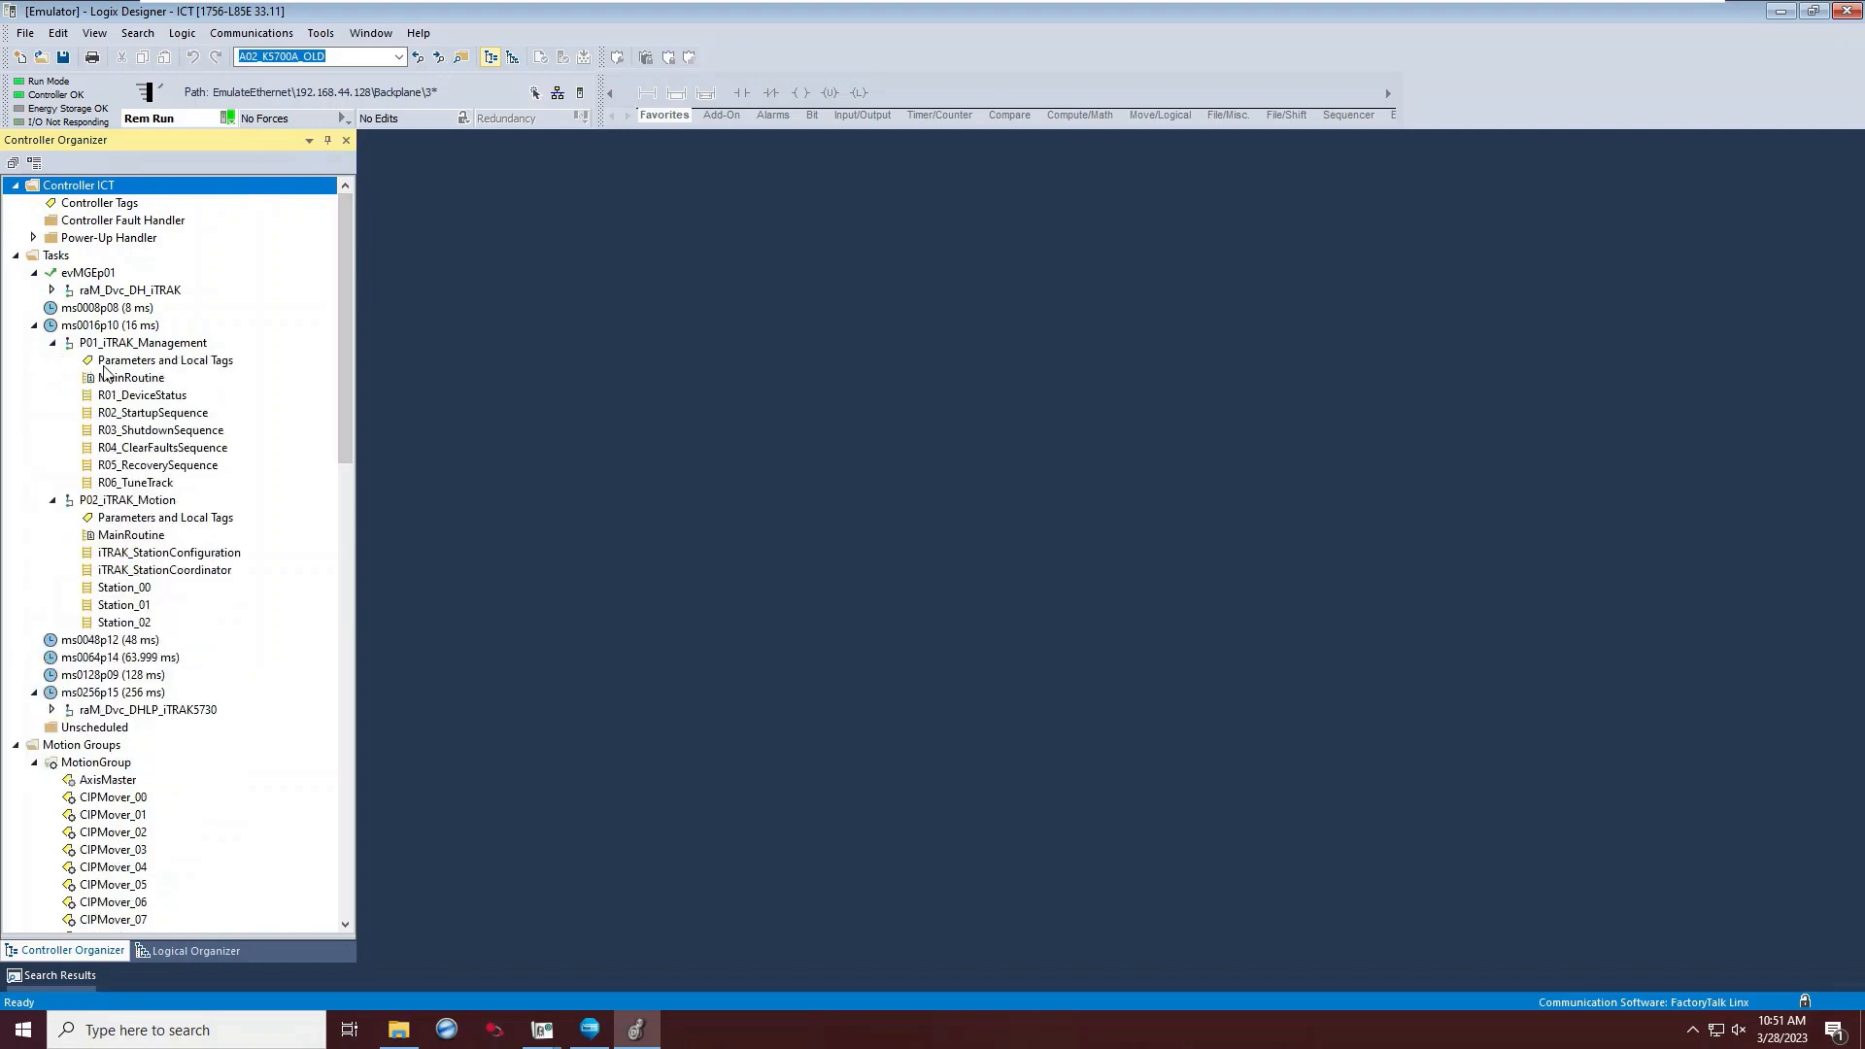
pyautogui.doubleClick(141, 394)
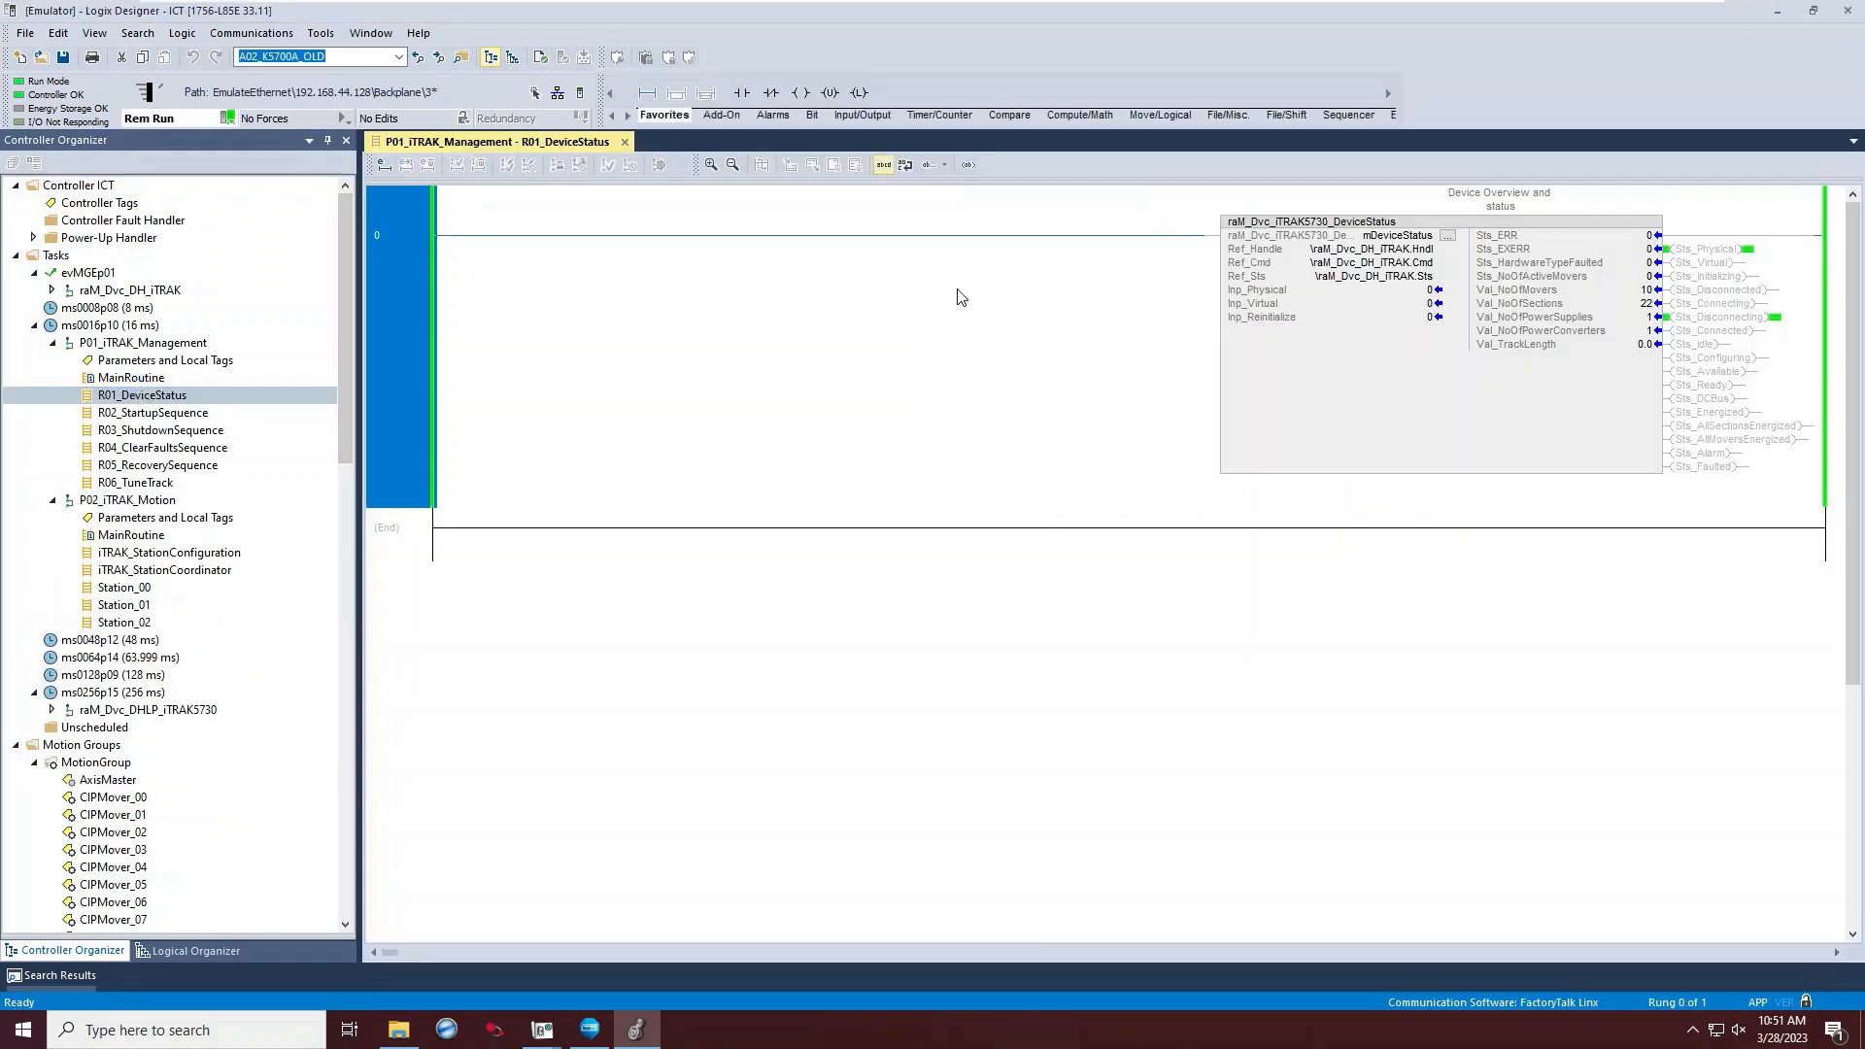
# Set Inp_Virtual to 1 on the raM_Dvc_iTRAK5730_DeviceStatus instruction.
pyautogui.click(1424, 307)
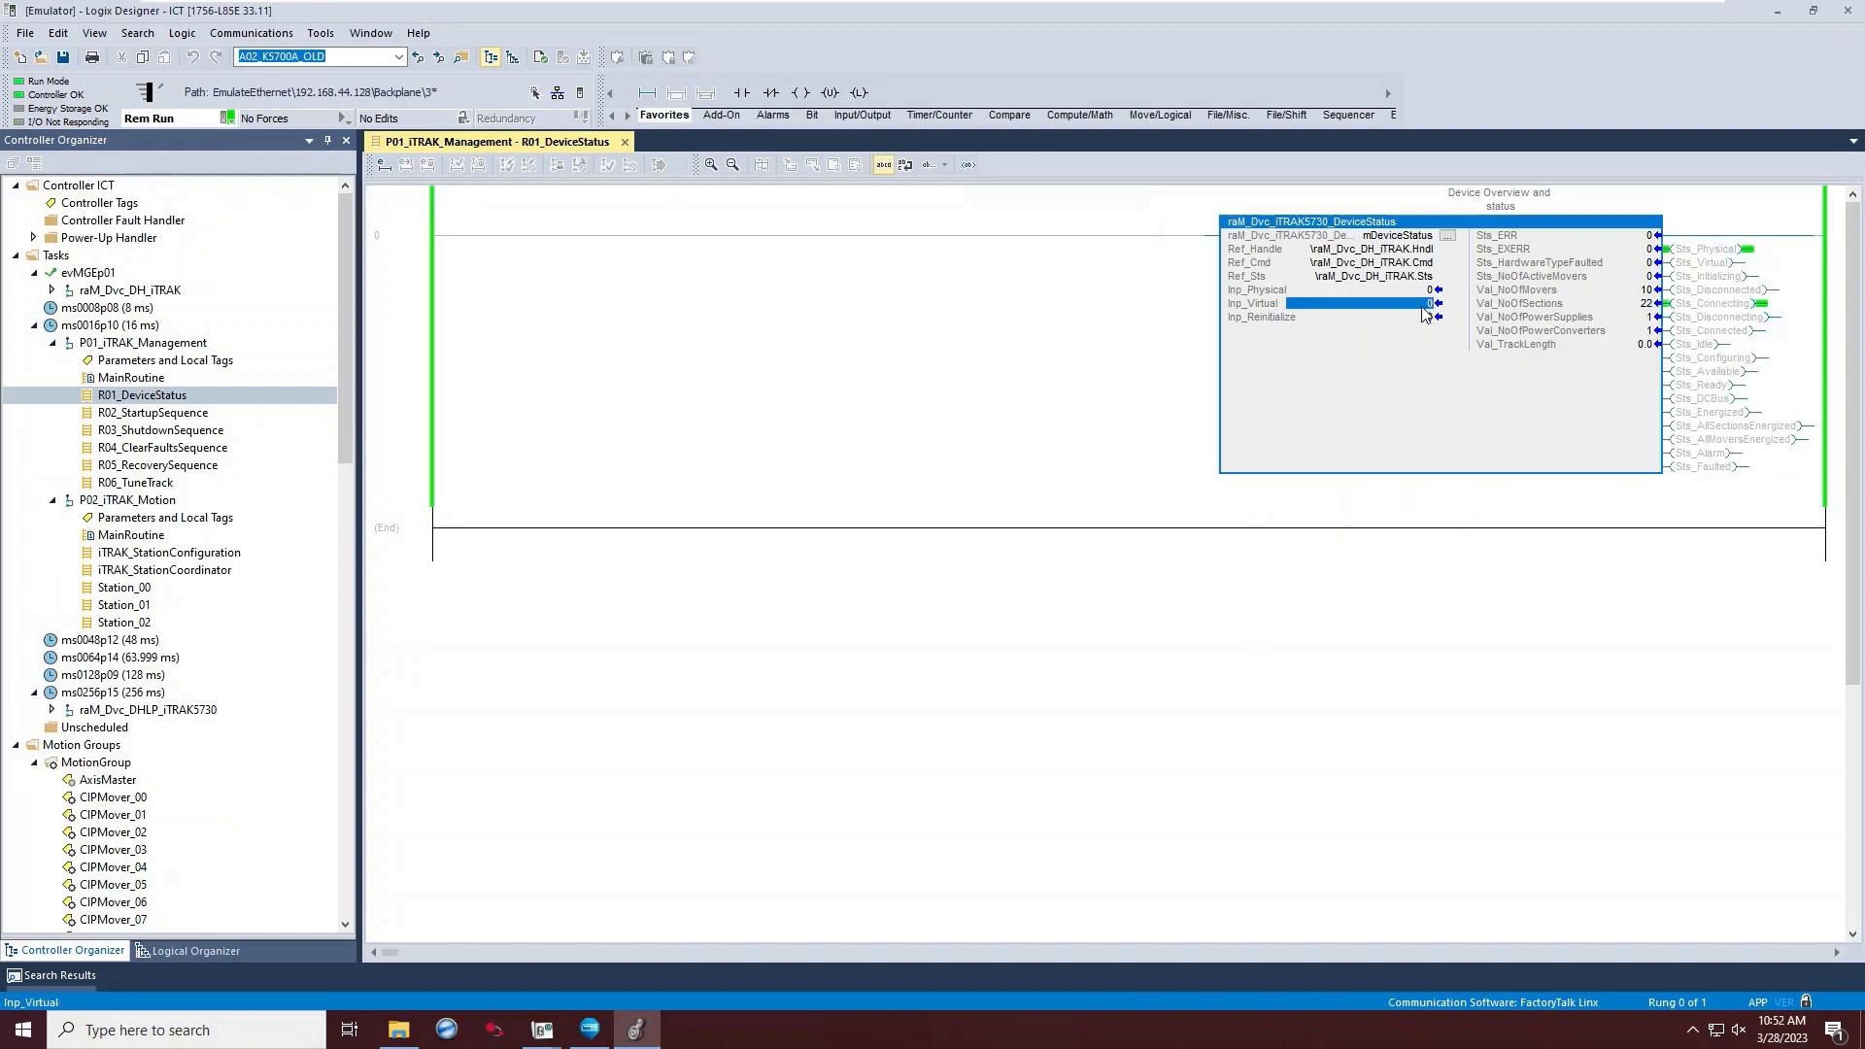
pyautogui.write('1')
pyautogui.press('Return')
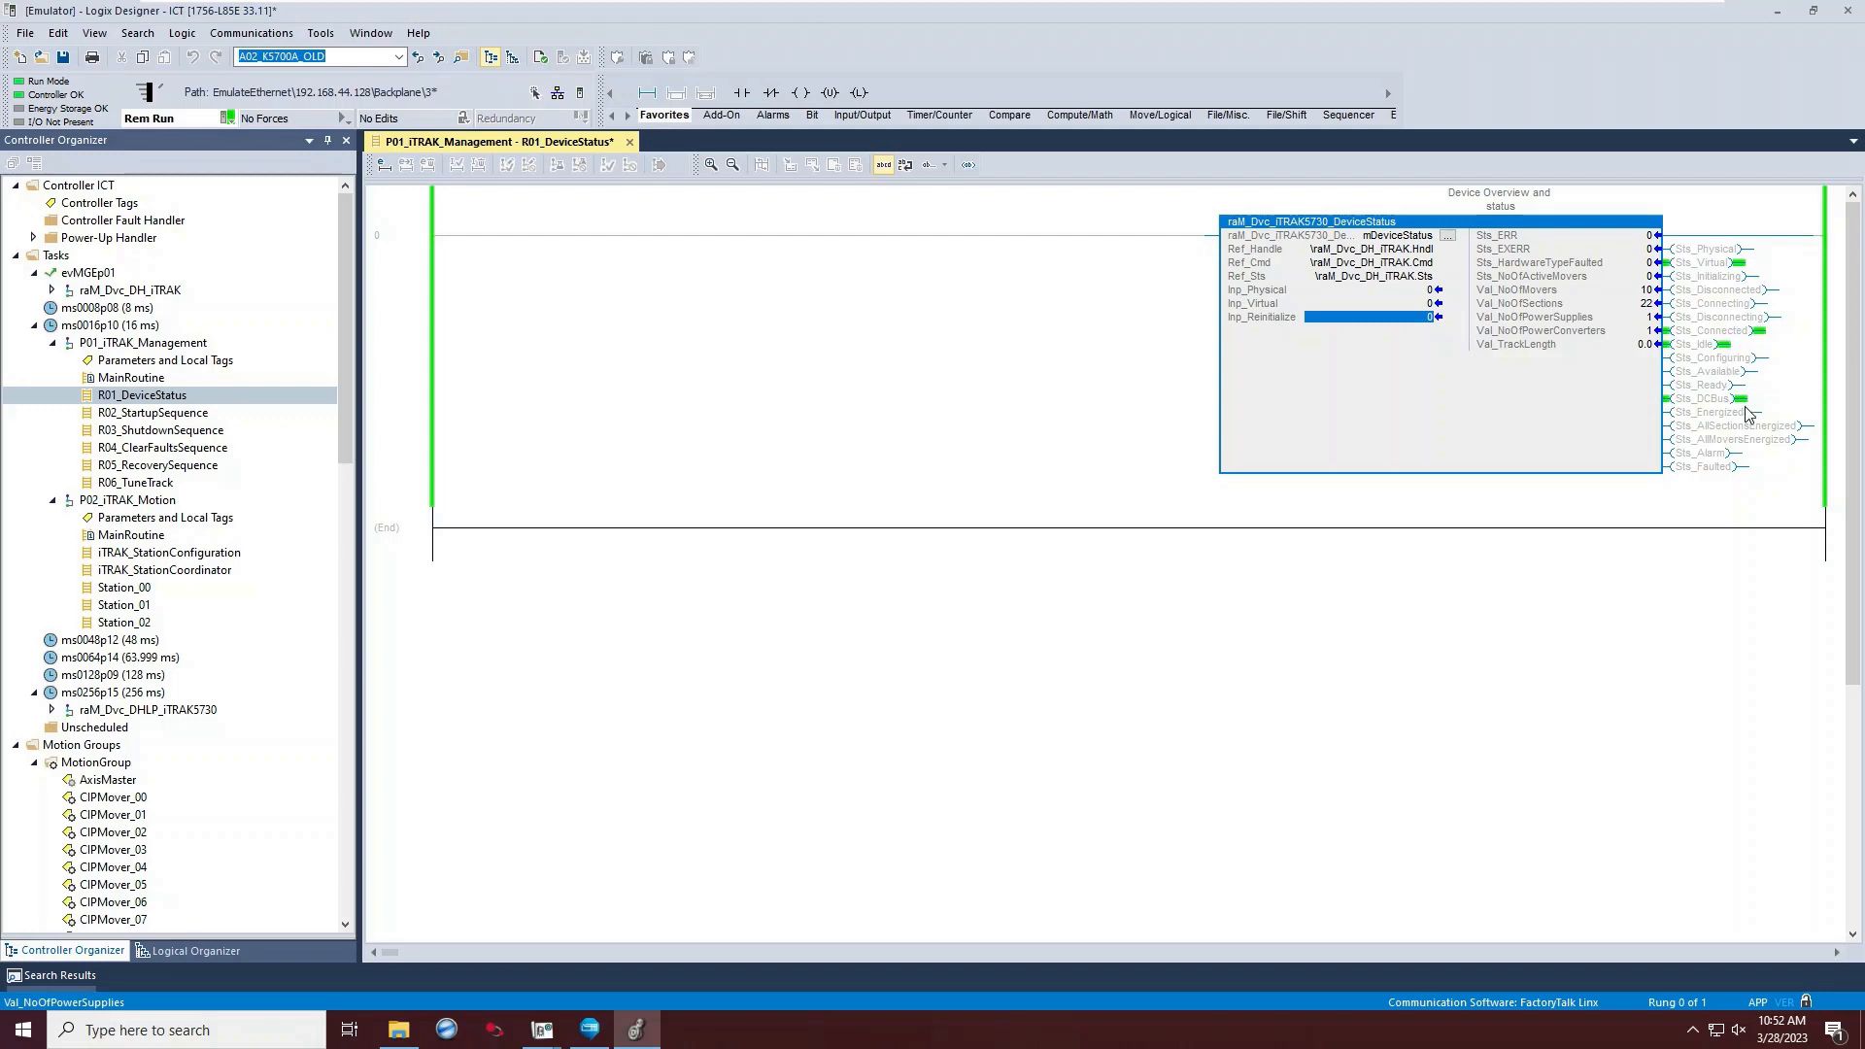
# Switch to Emulate3D, start the EIP connection to the controller in the IO Browser, and close the browser.
pyautogui.moveTo(1622, 5)
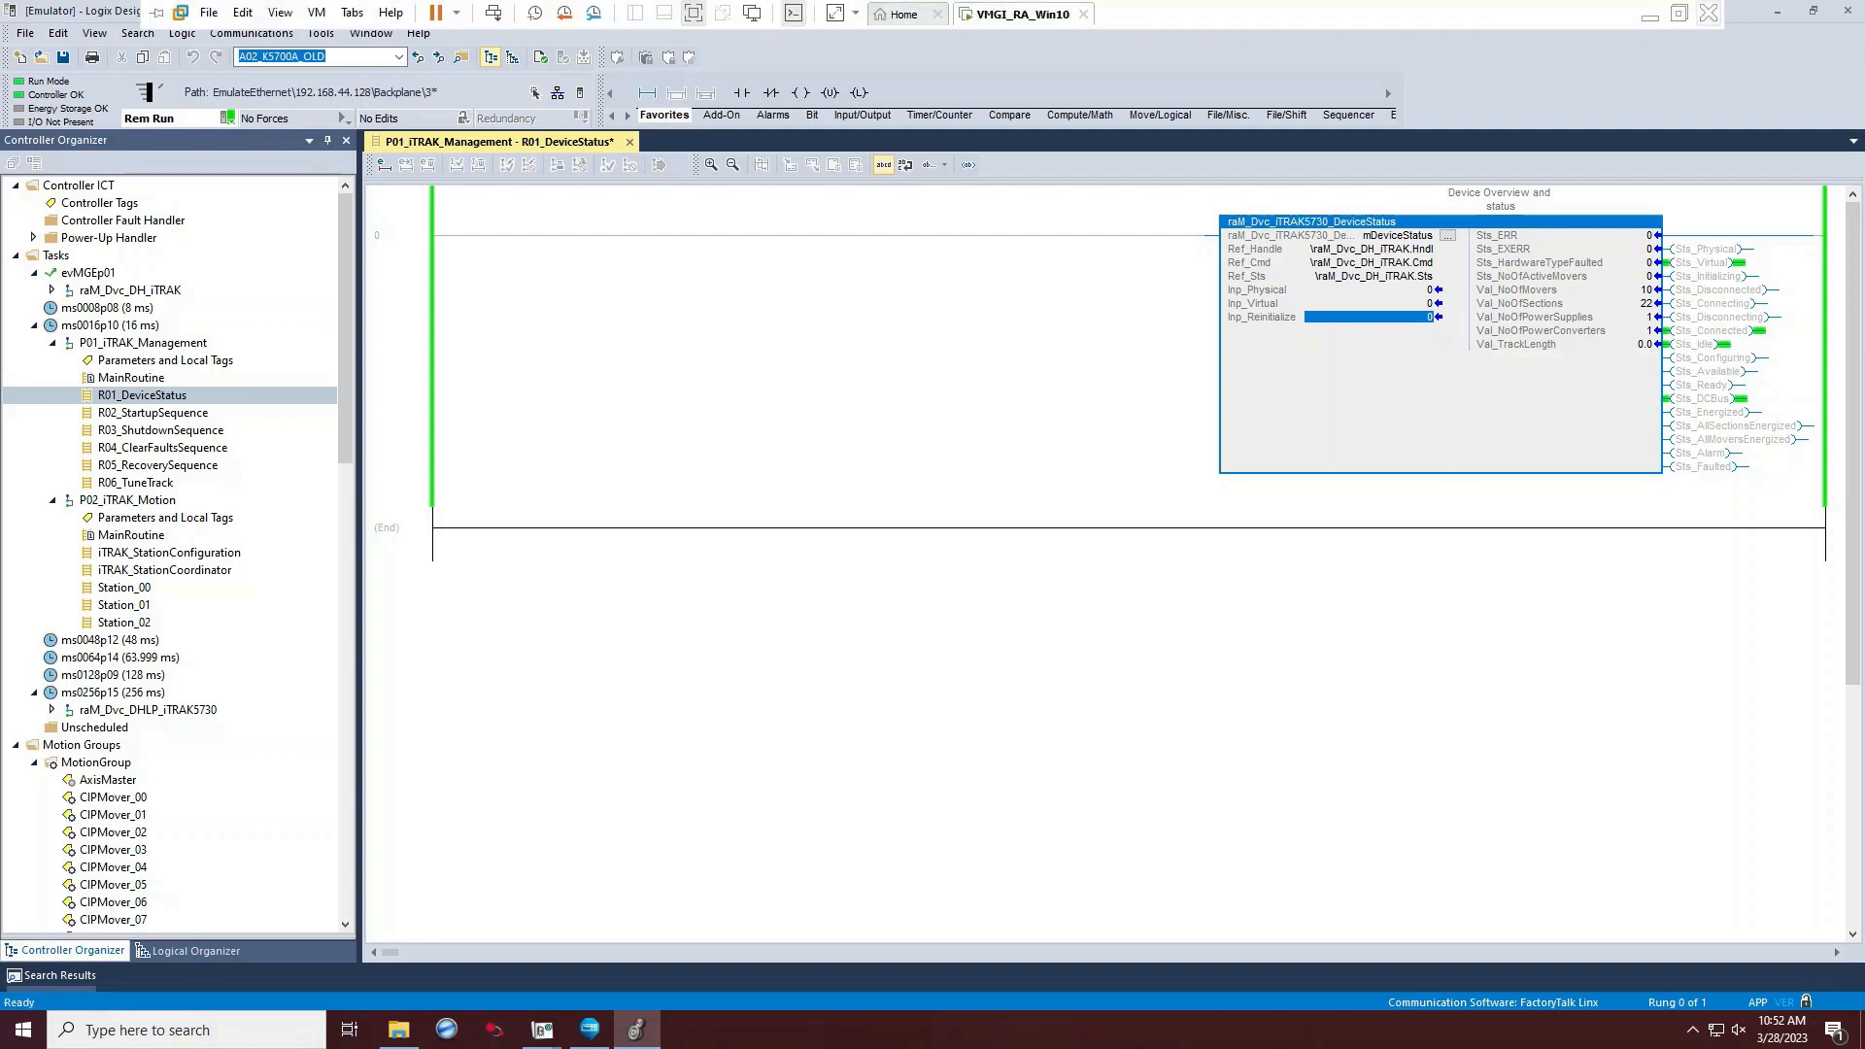
pyautogui.click(1653, 16)
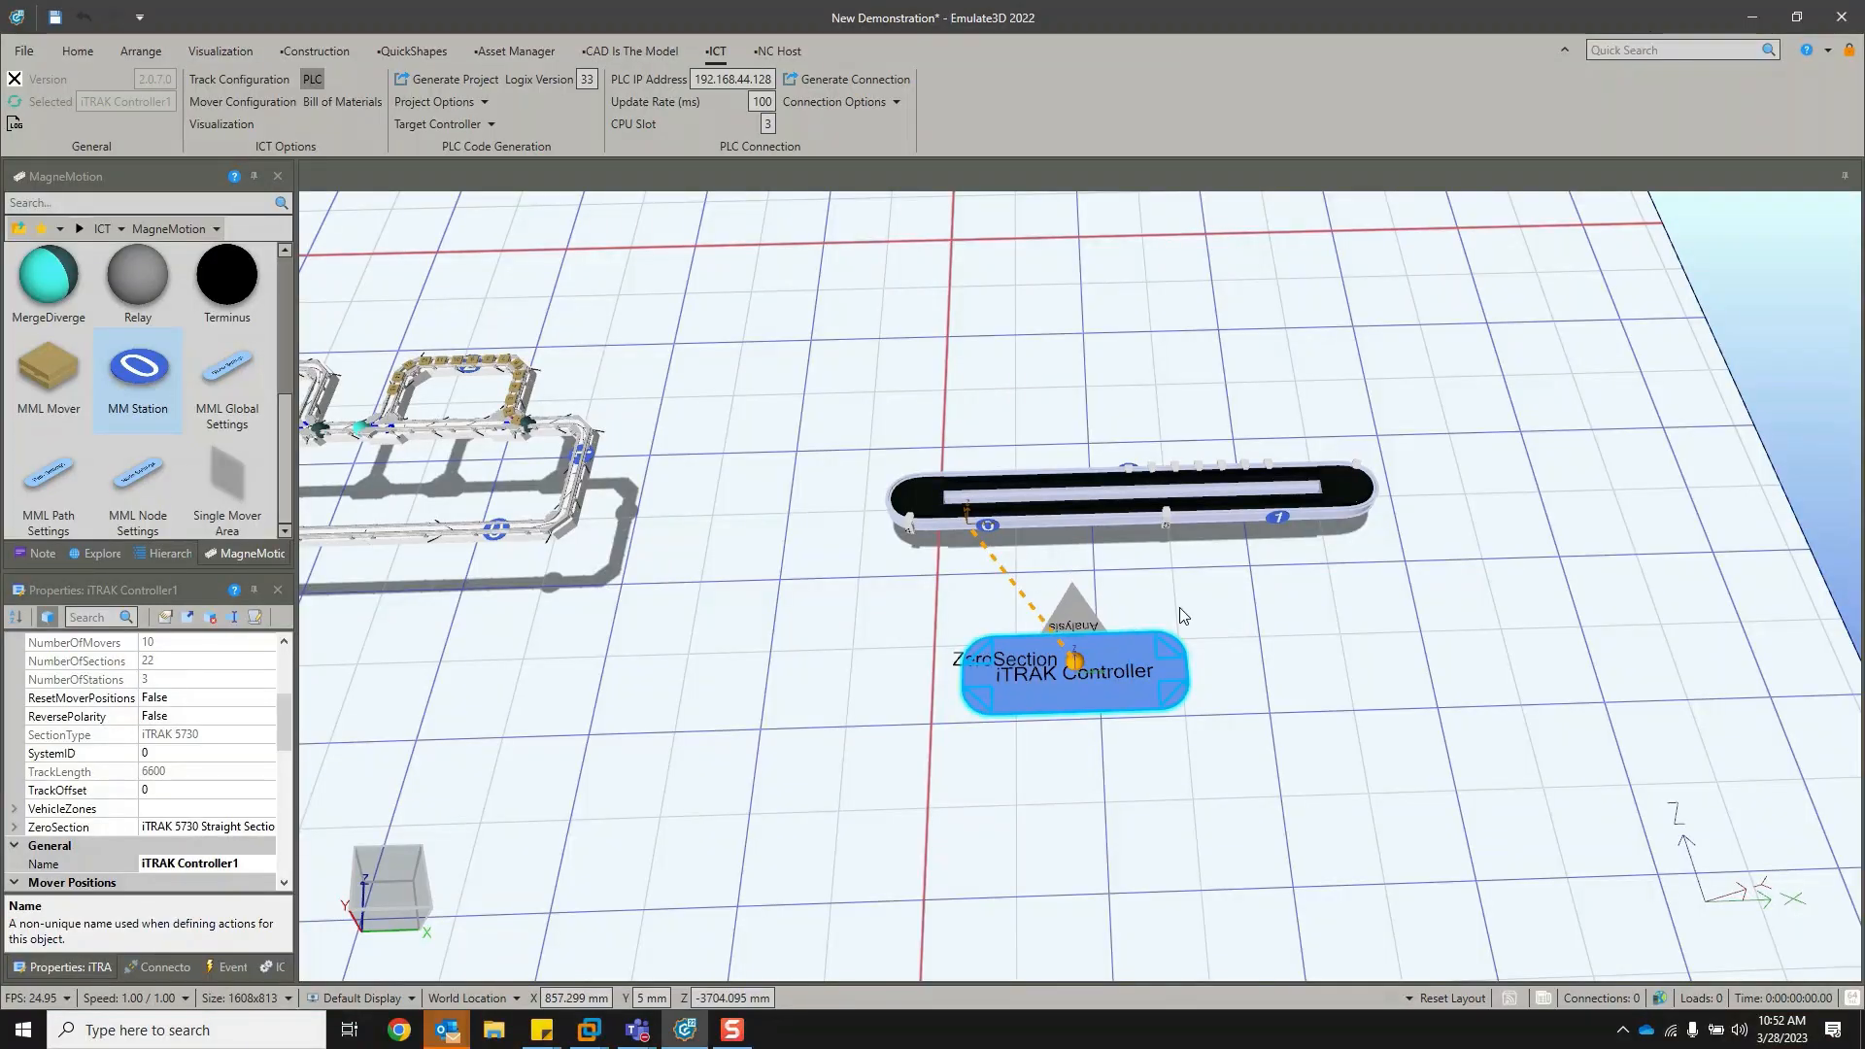
pyautogui.moveTo(1179, 608); pyautogui.dragTo(1101, 563)
pyautogui.moveTo(283, 734); pyautogui.dragTo(282, 680)
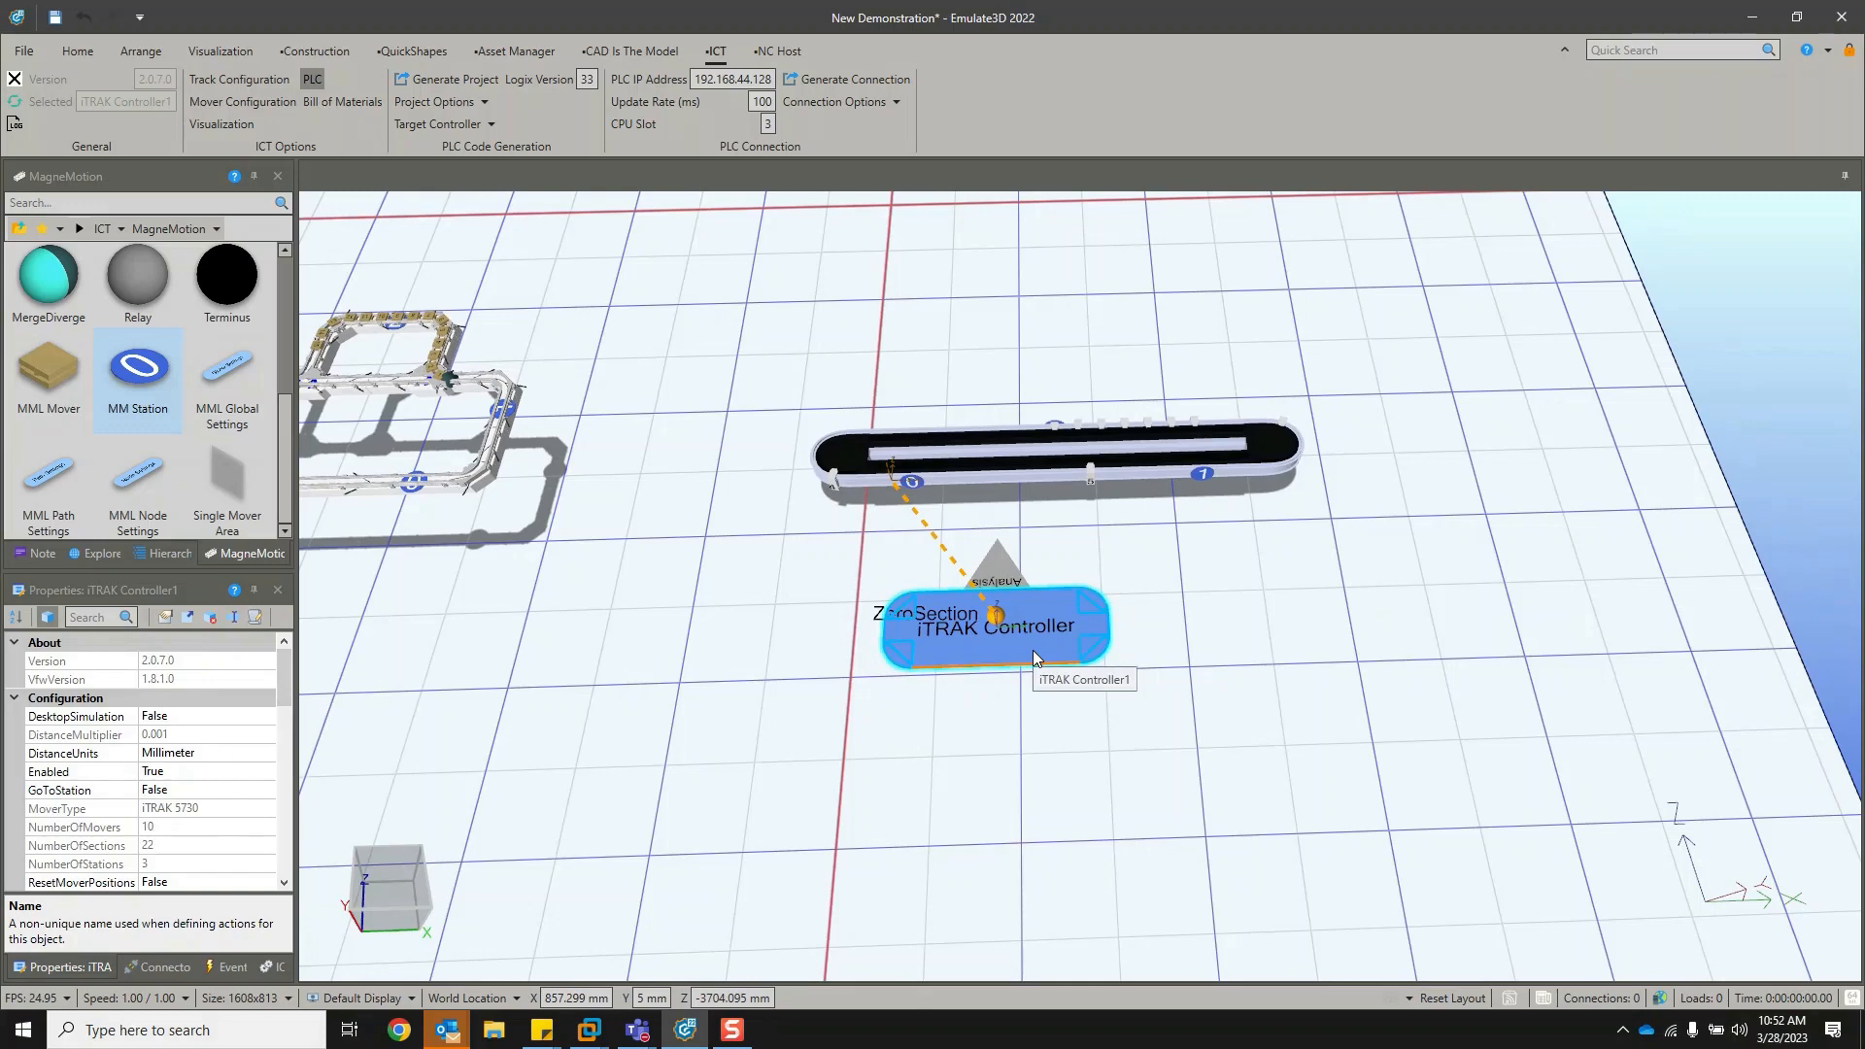
pyautogui.click(78, 52)
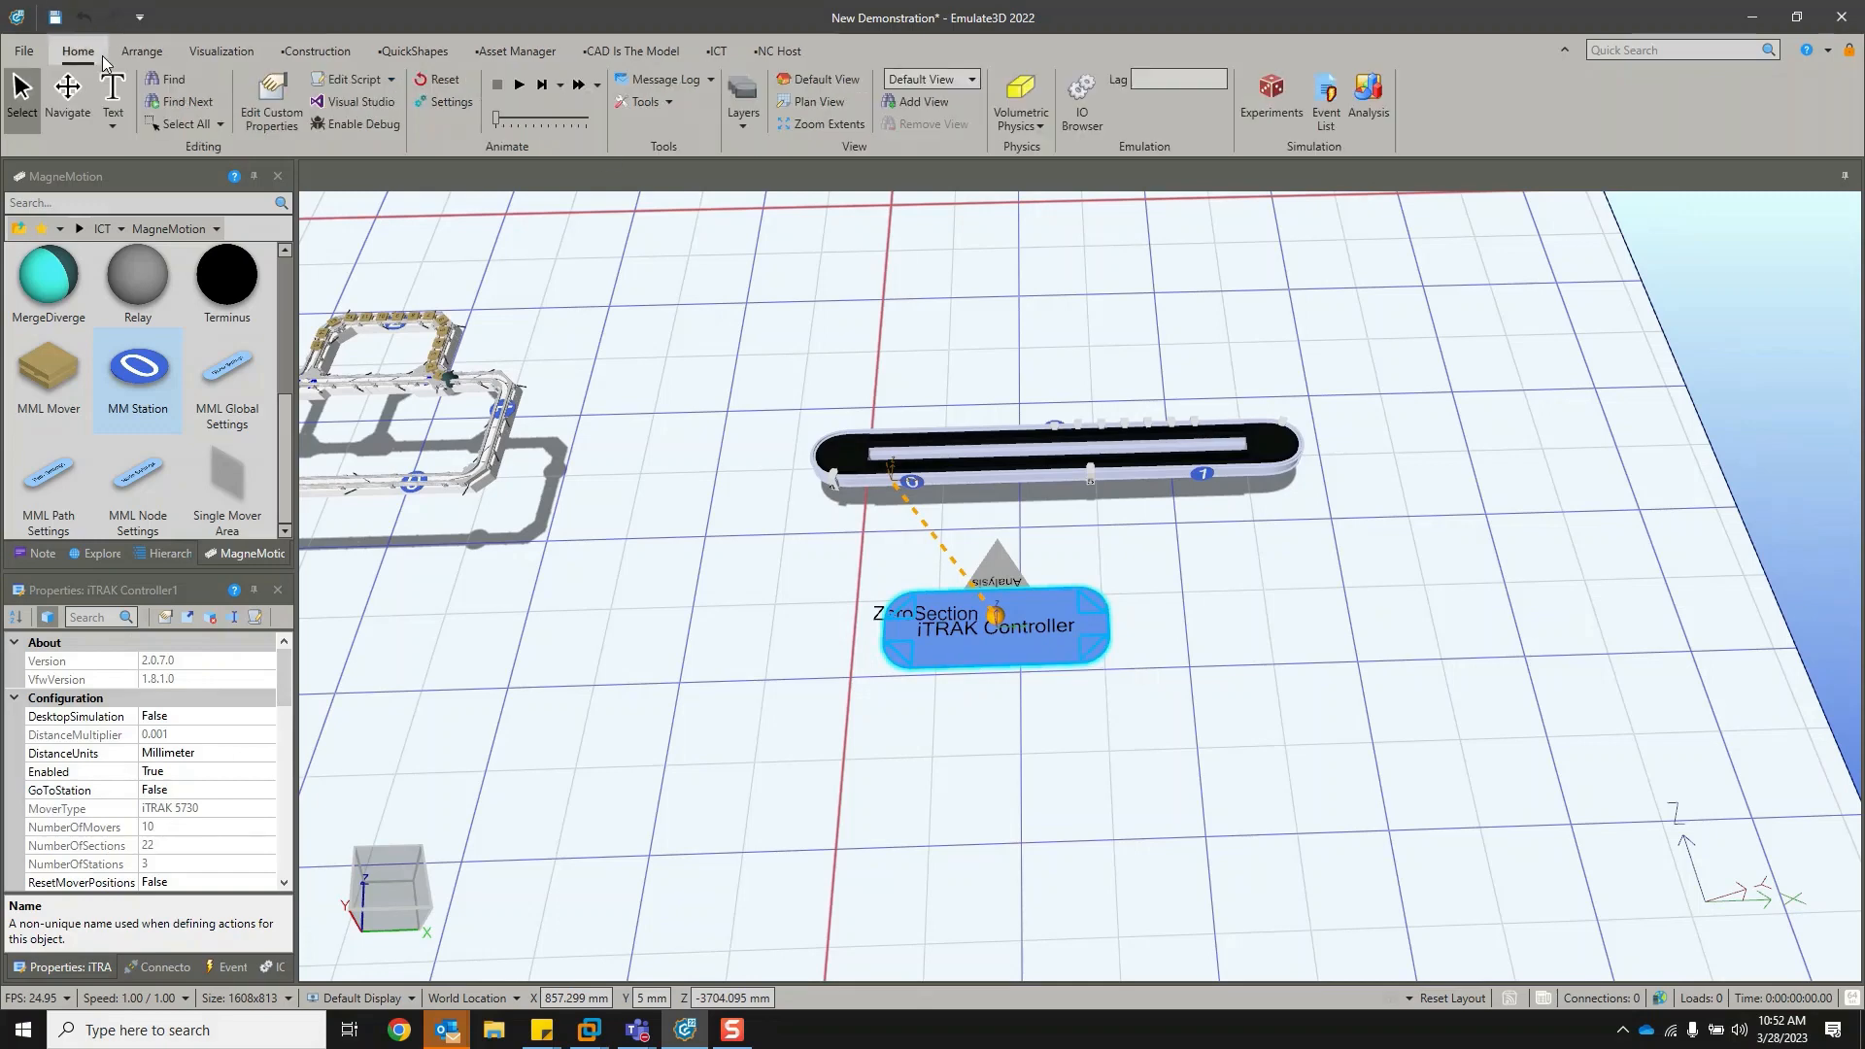
pyautogui.click(1089, 103)
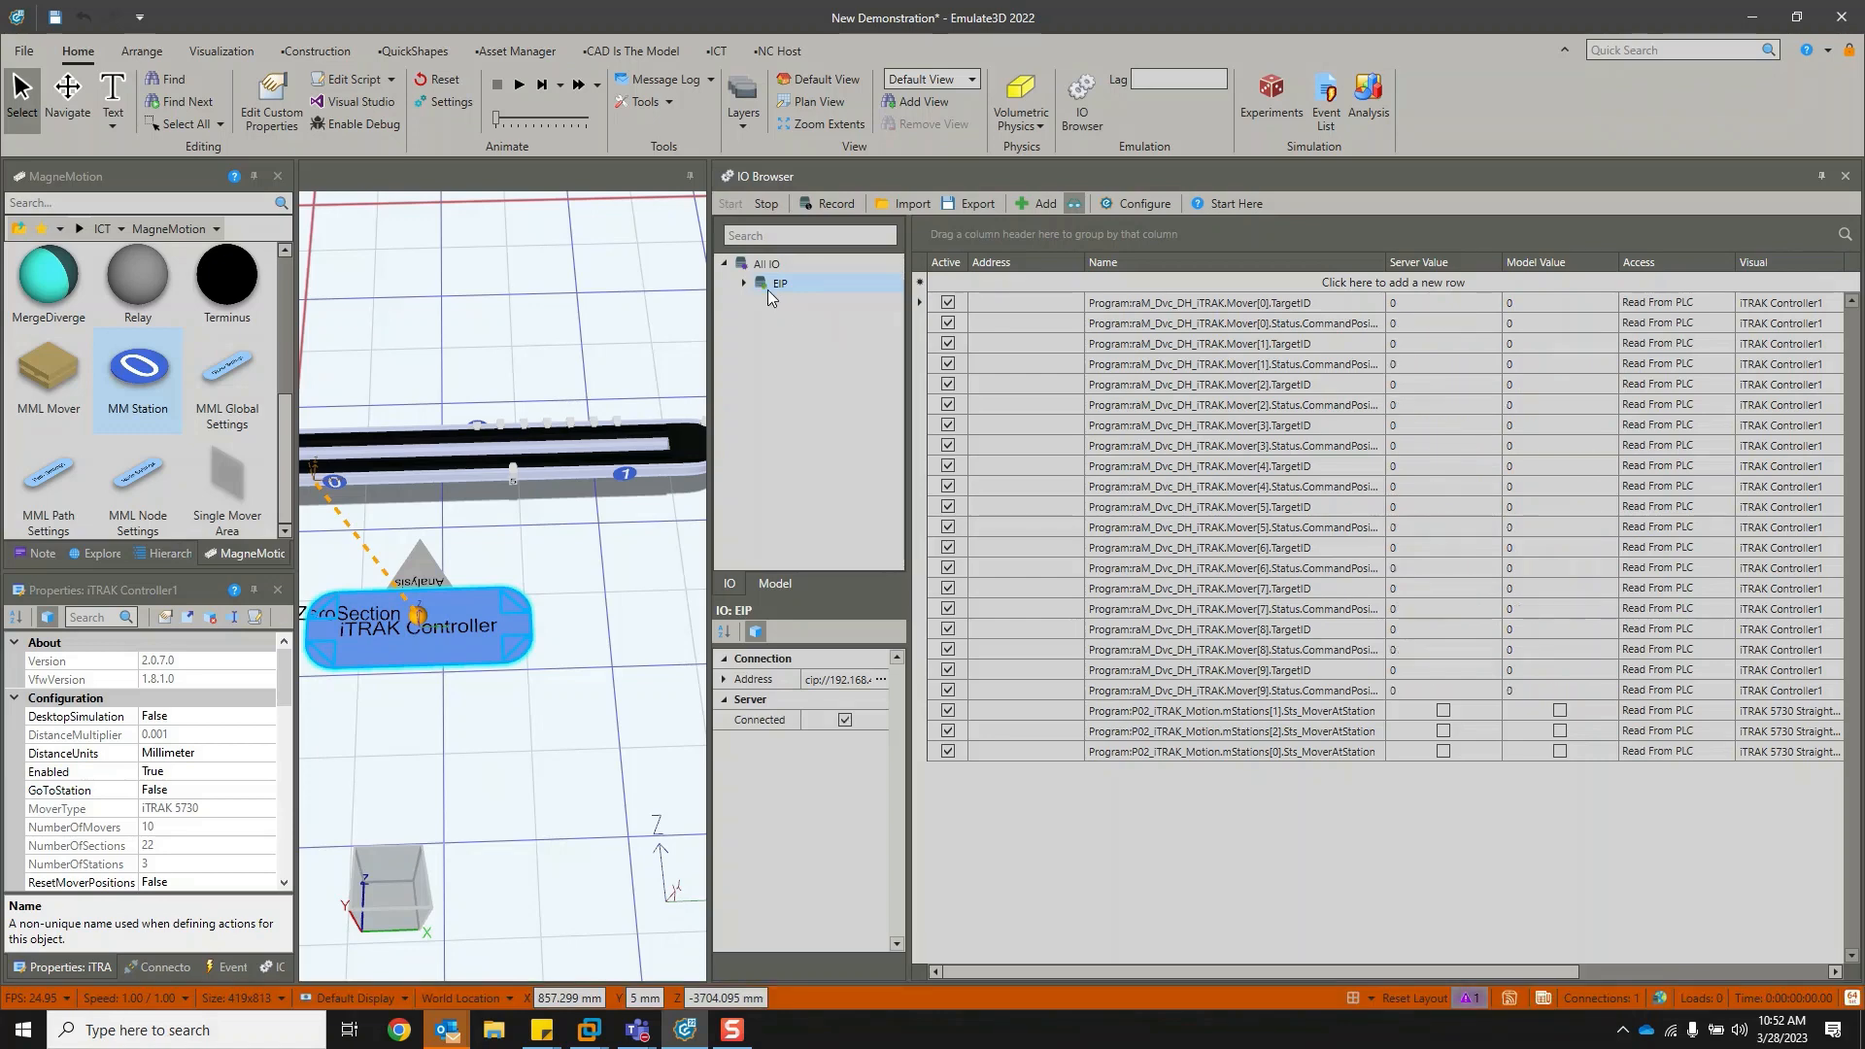
pyautogui.click(1846, 176)
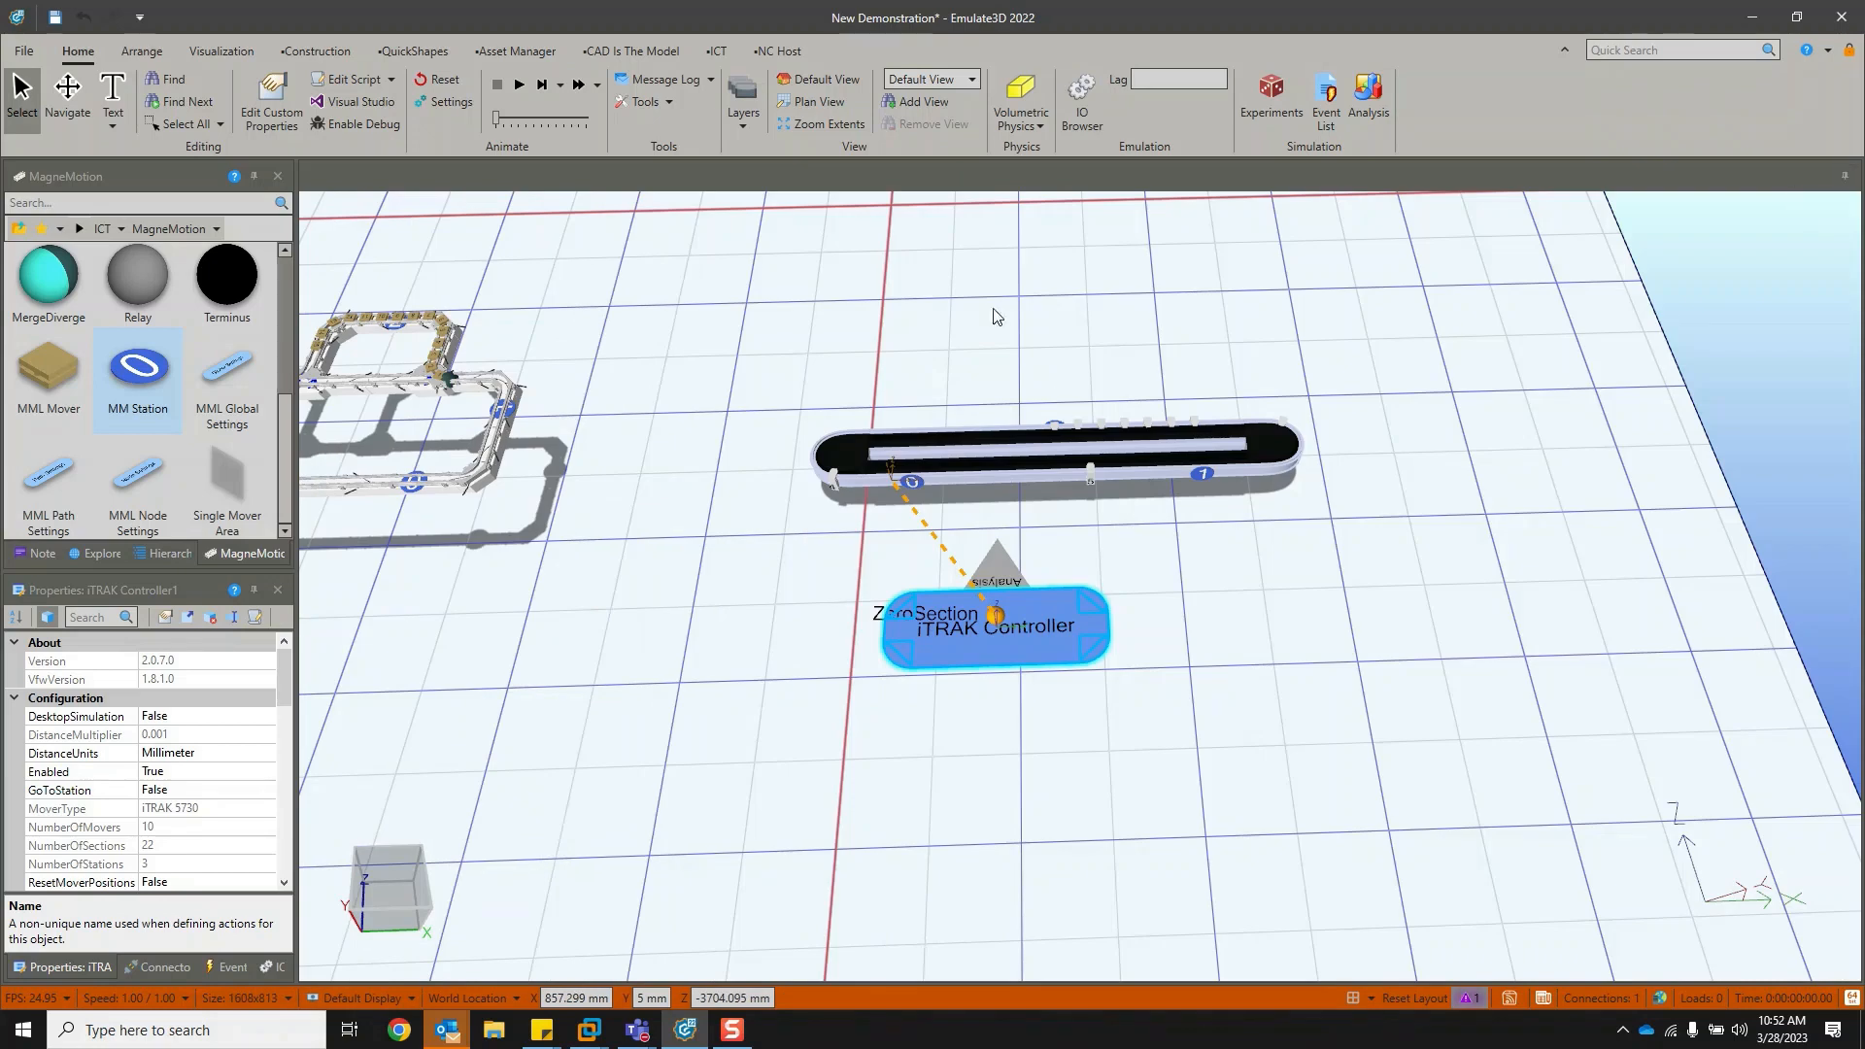
# Reset the iTRAK model and start the simulation.
pyautogui.scroll(3, 1224, 536)
pyautogui.click(757, 686)
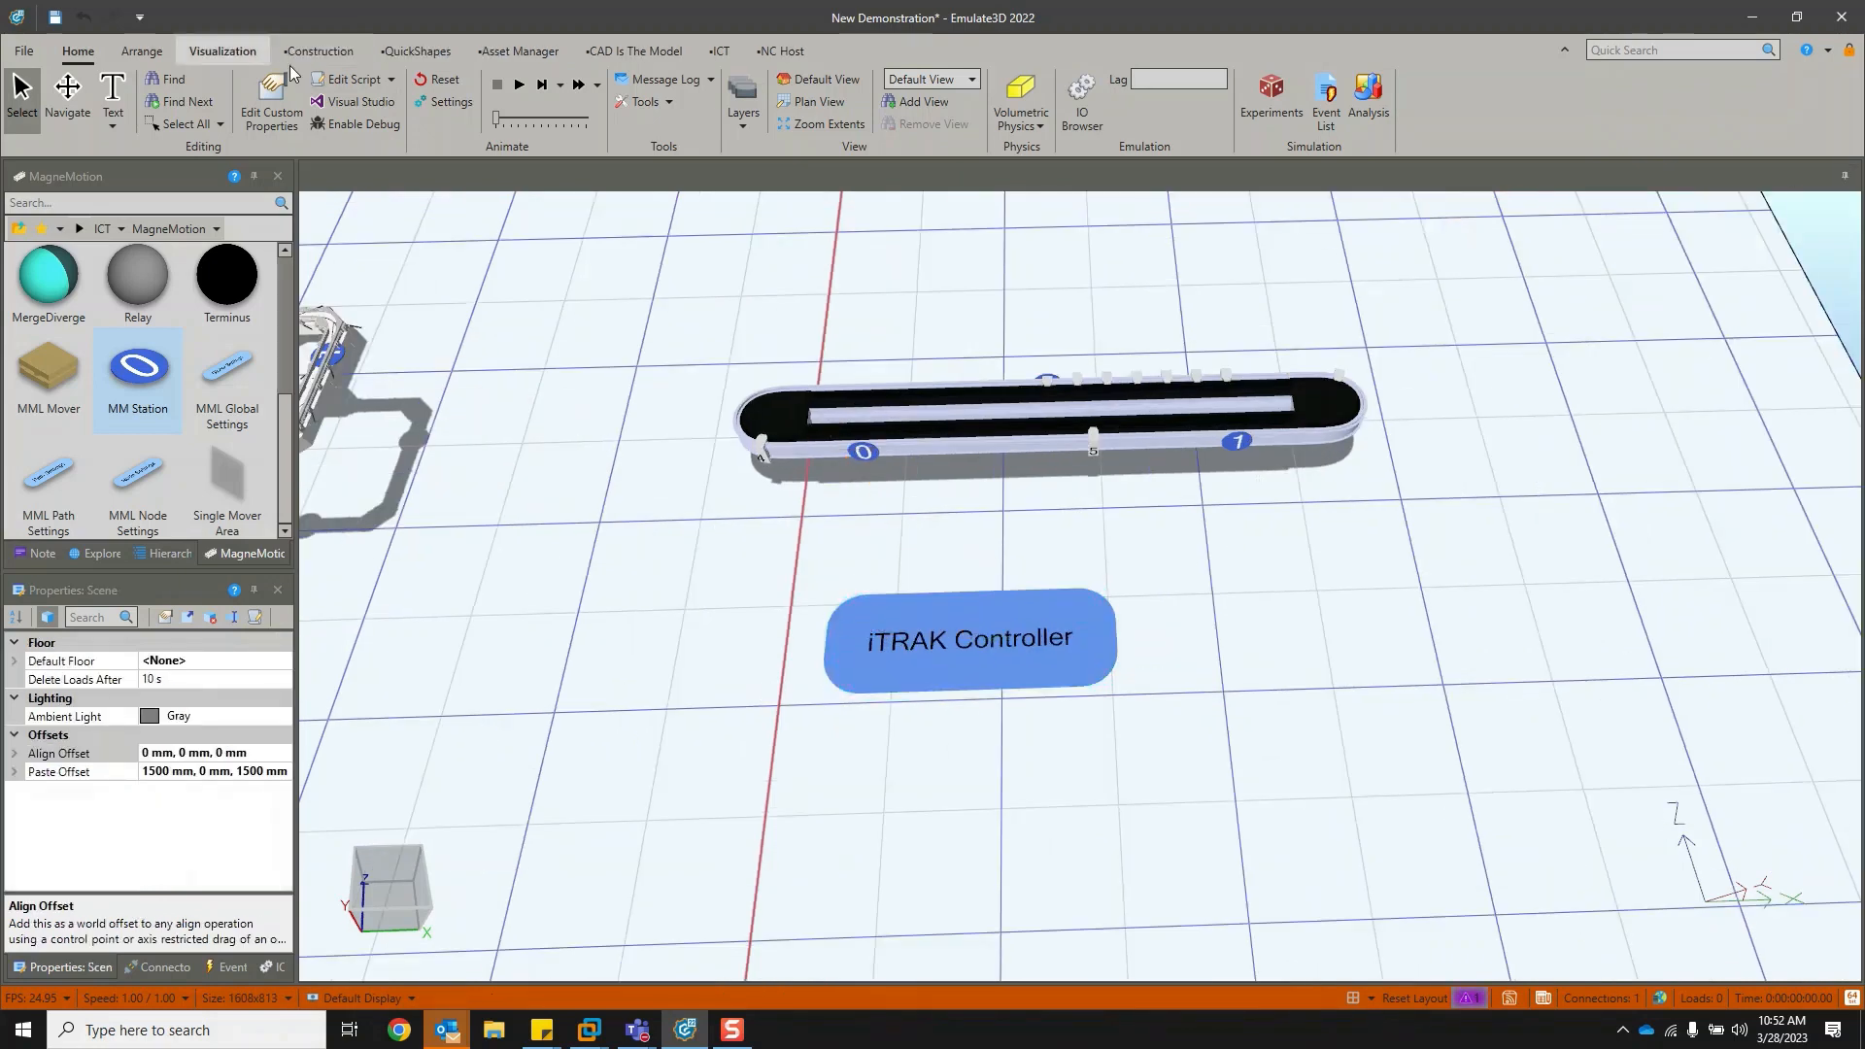
pyautogui.click(442, 81)
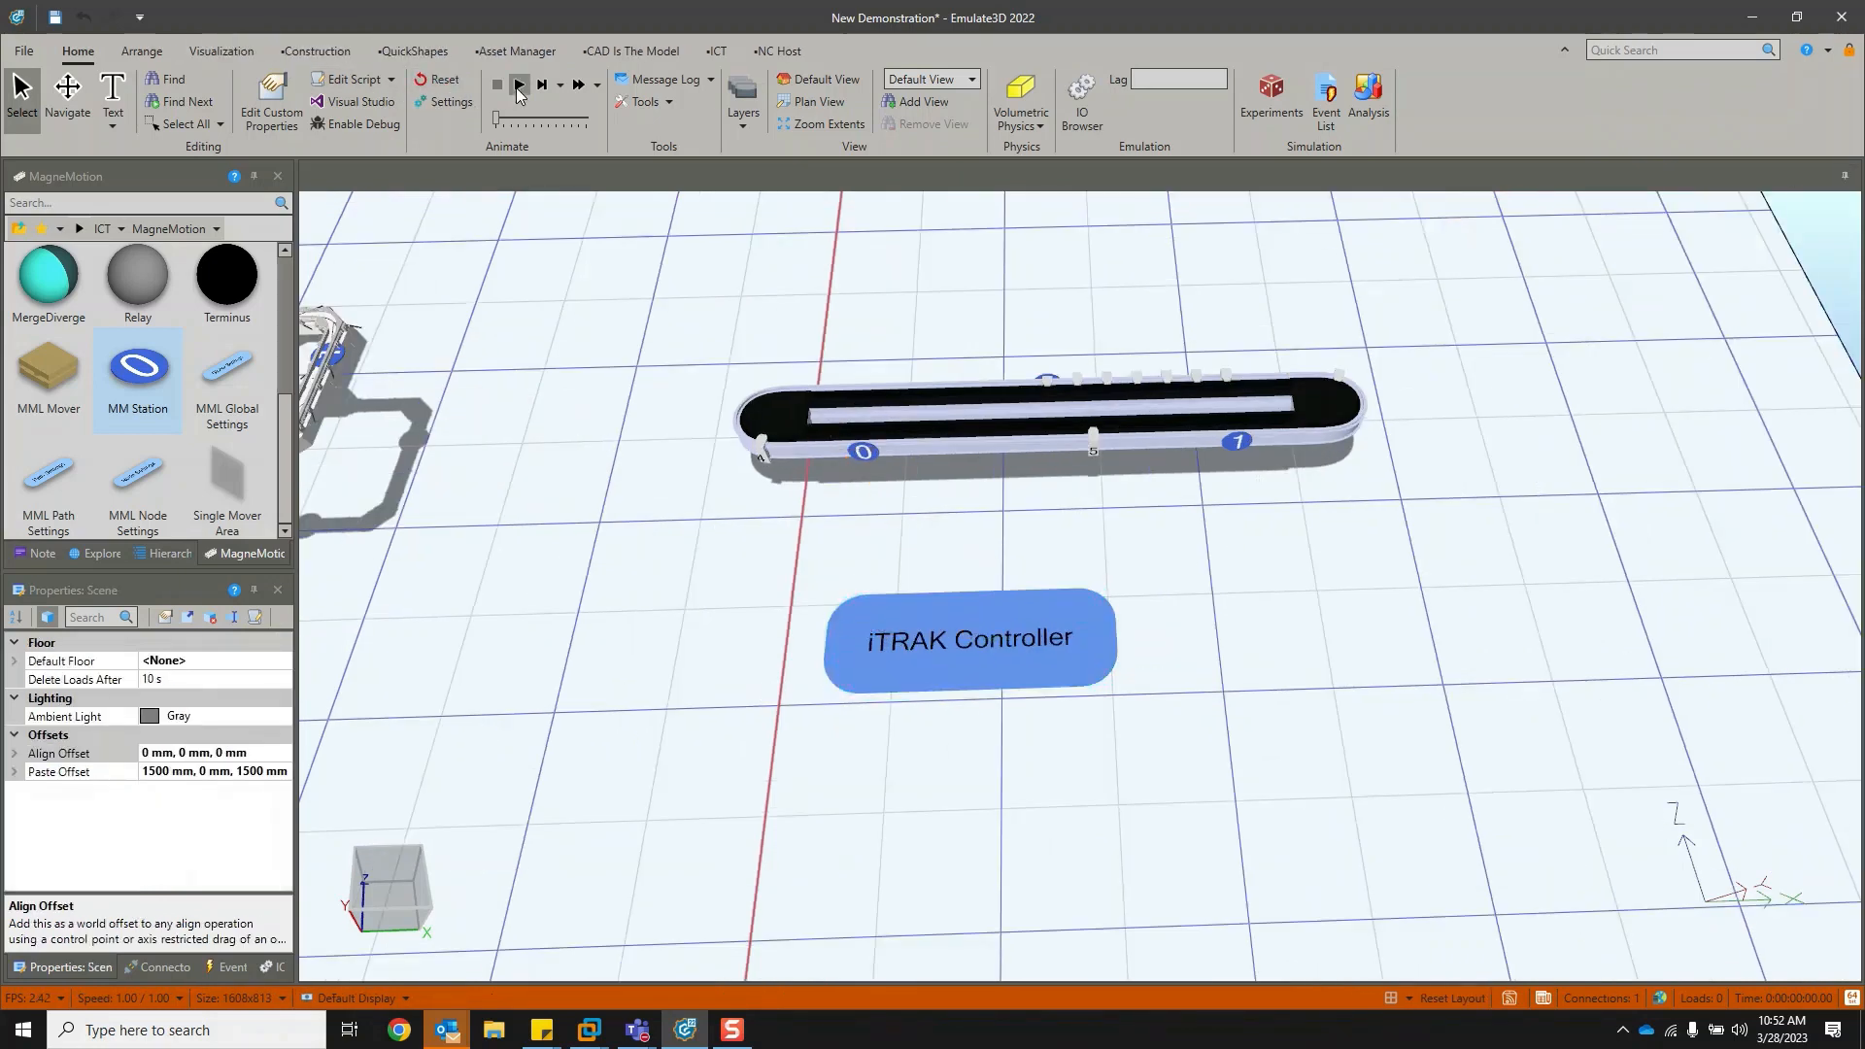
pyautogui.click(520, 85)
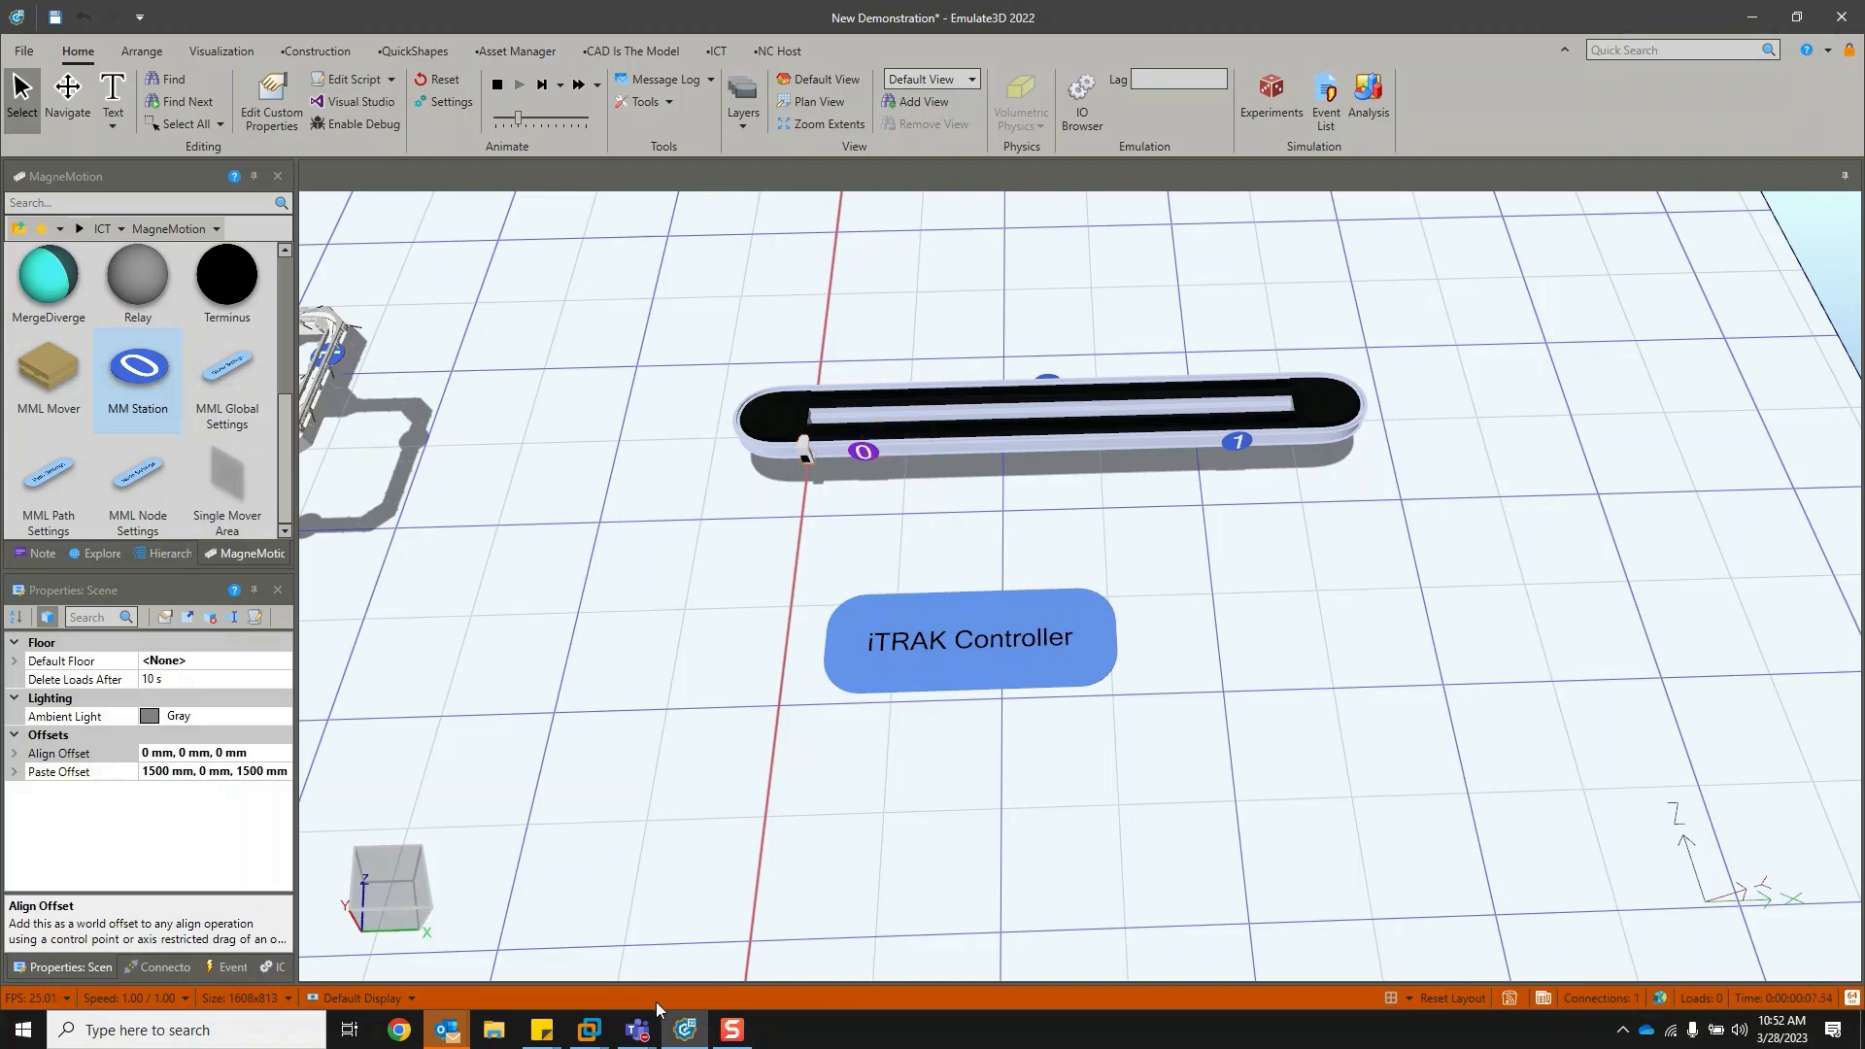
# Switch to Logix Designer, open the R02_StartupSequence routine, and toggle the Cmd_Startup bit on rung 0.
pyautogui.click(594, 1030)
pyautogui.click(636, 932)
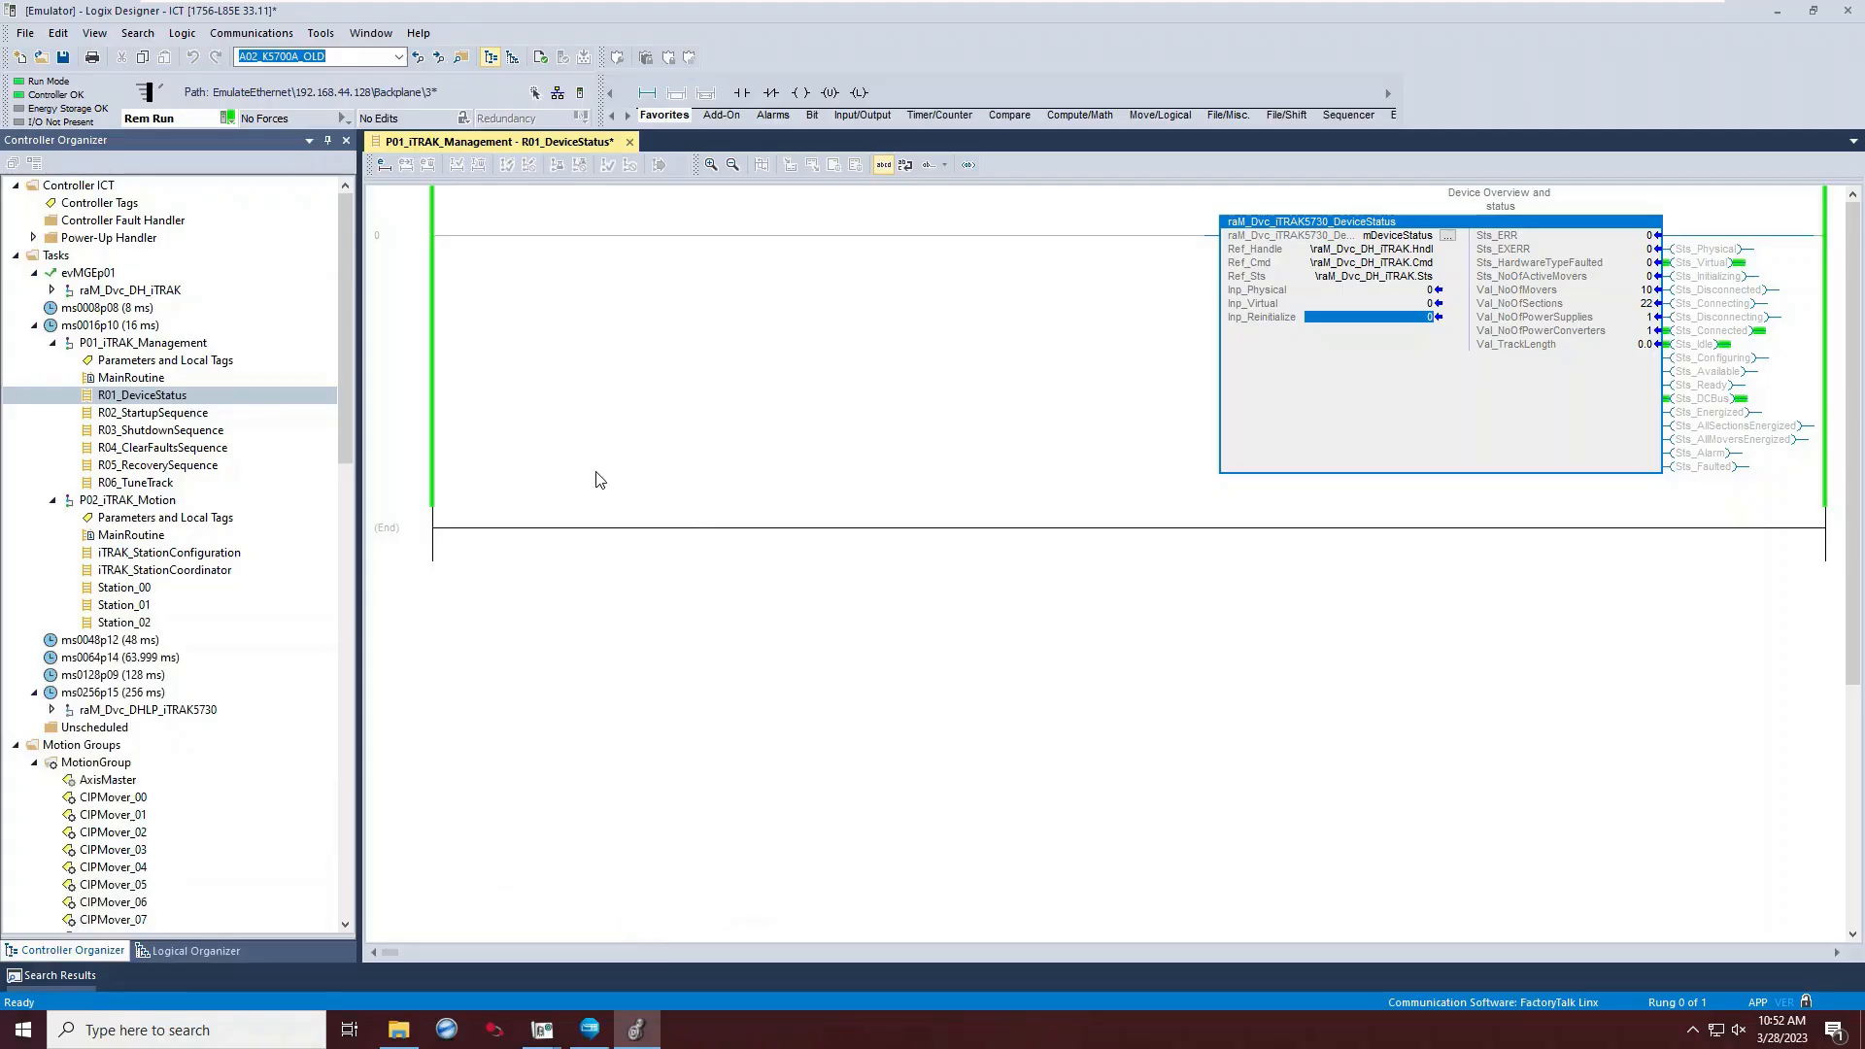
pyautogui.doubleClick(153, 413)
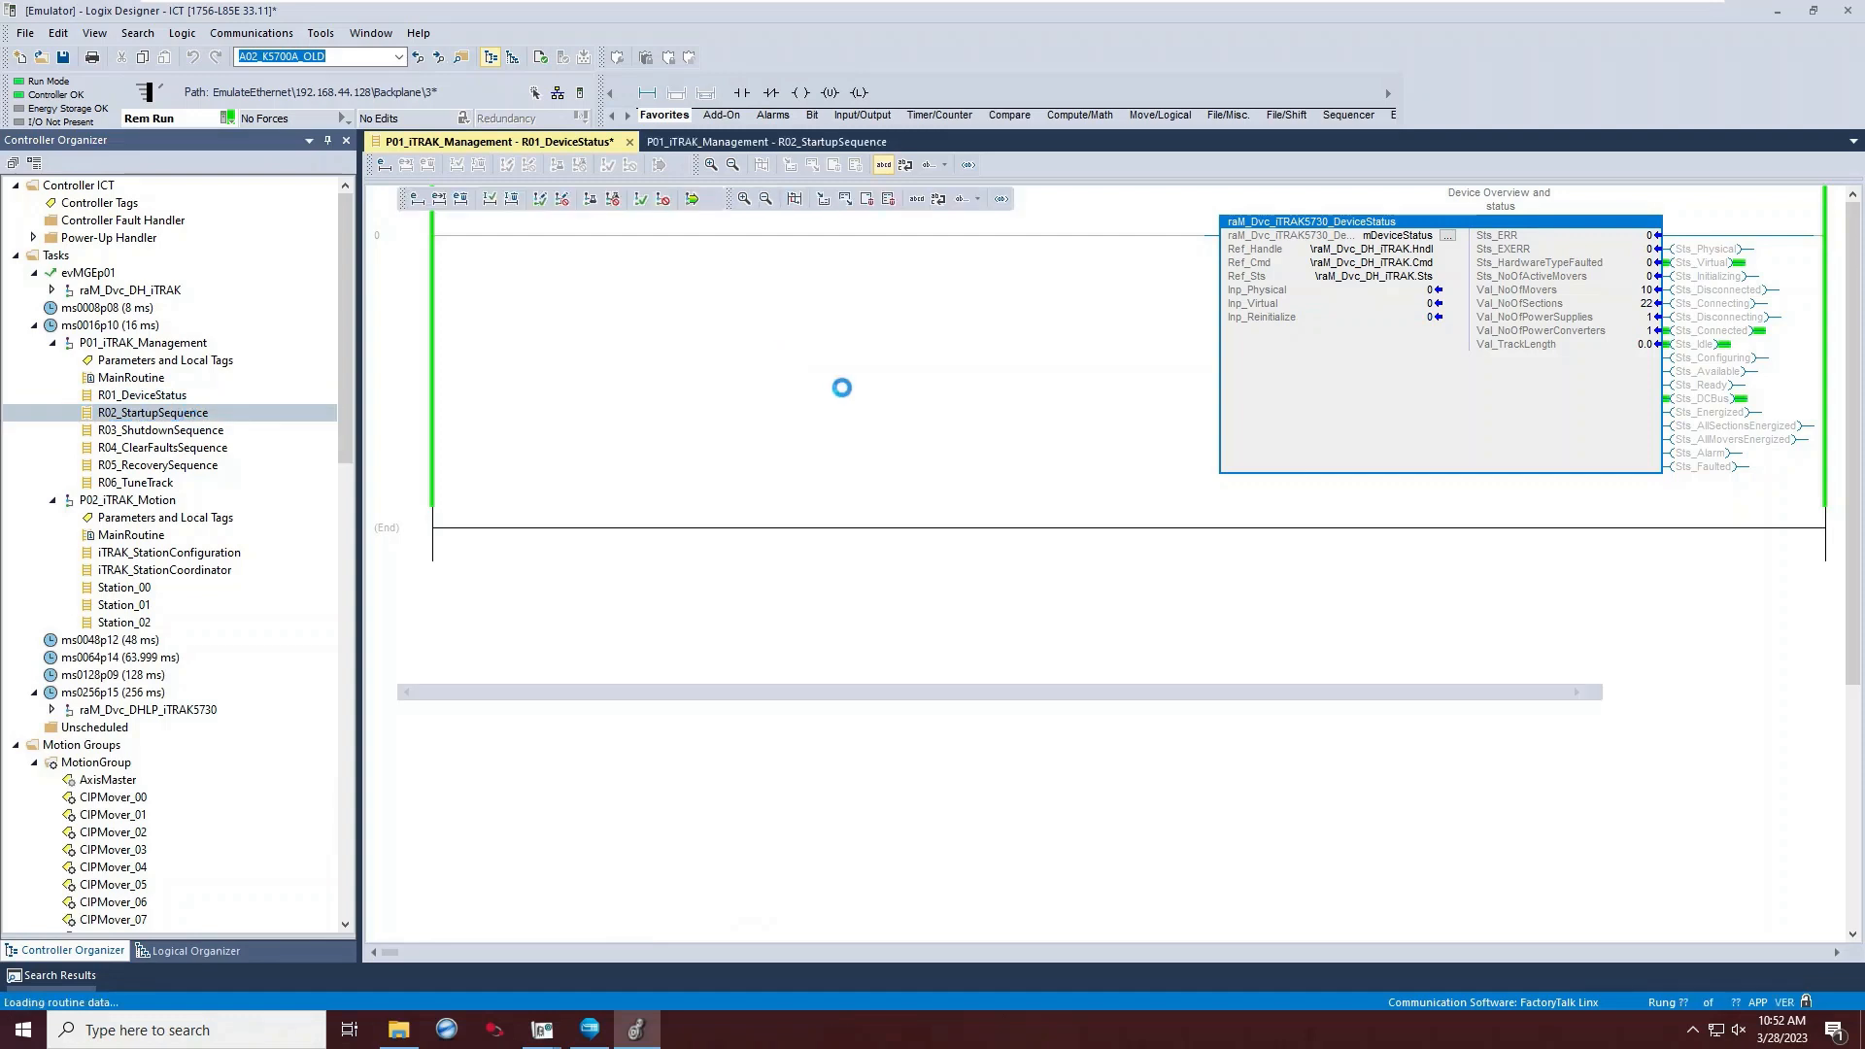
pyautogui.click(479, 239)
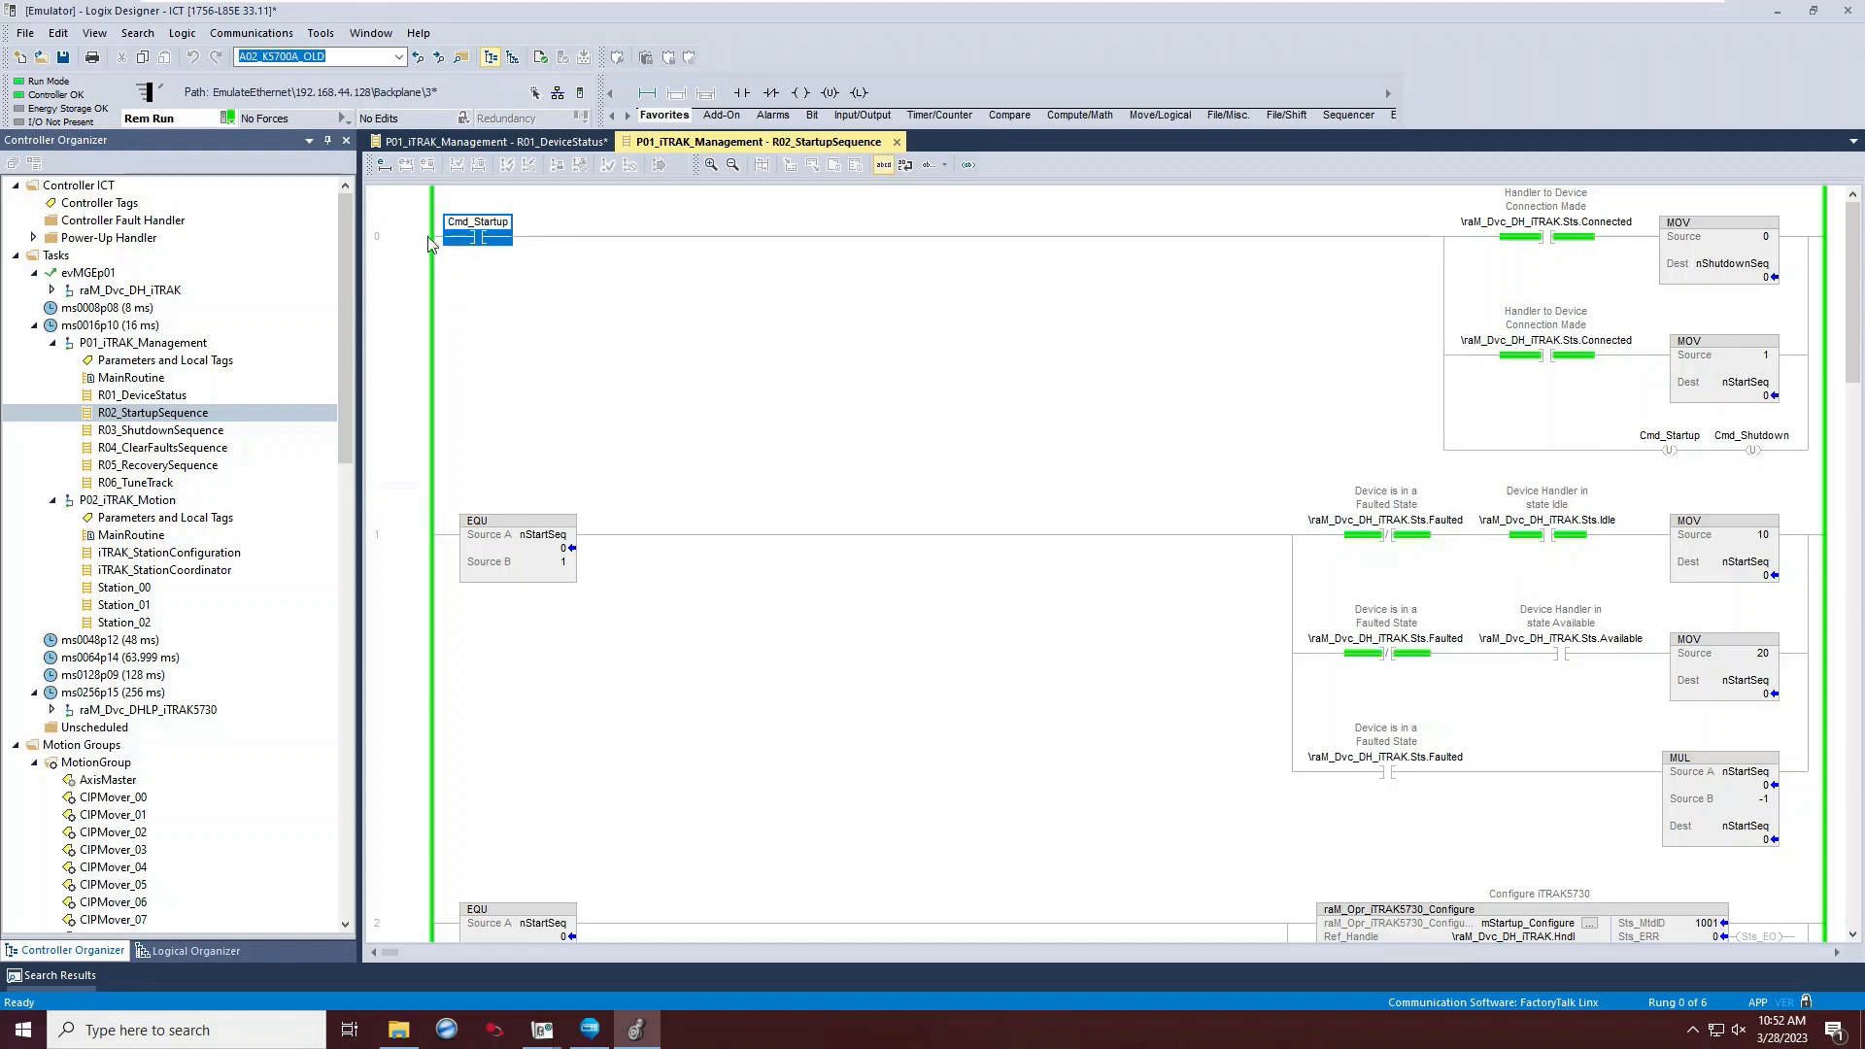
pyautogui.click(492, 252)
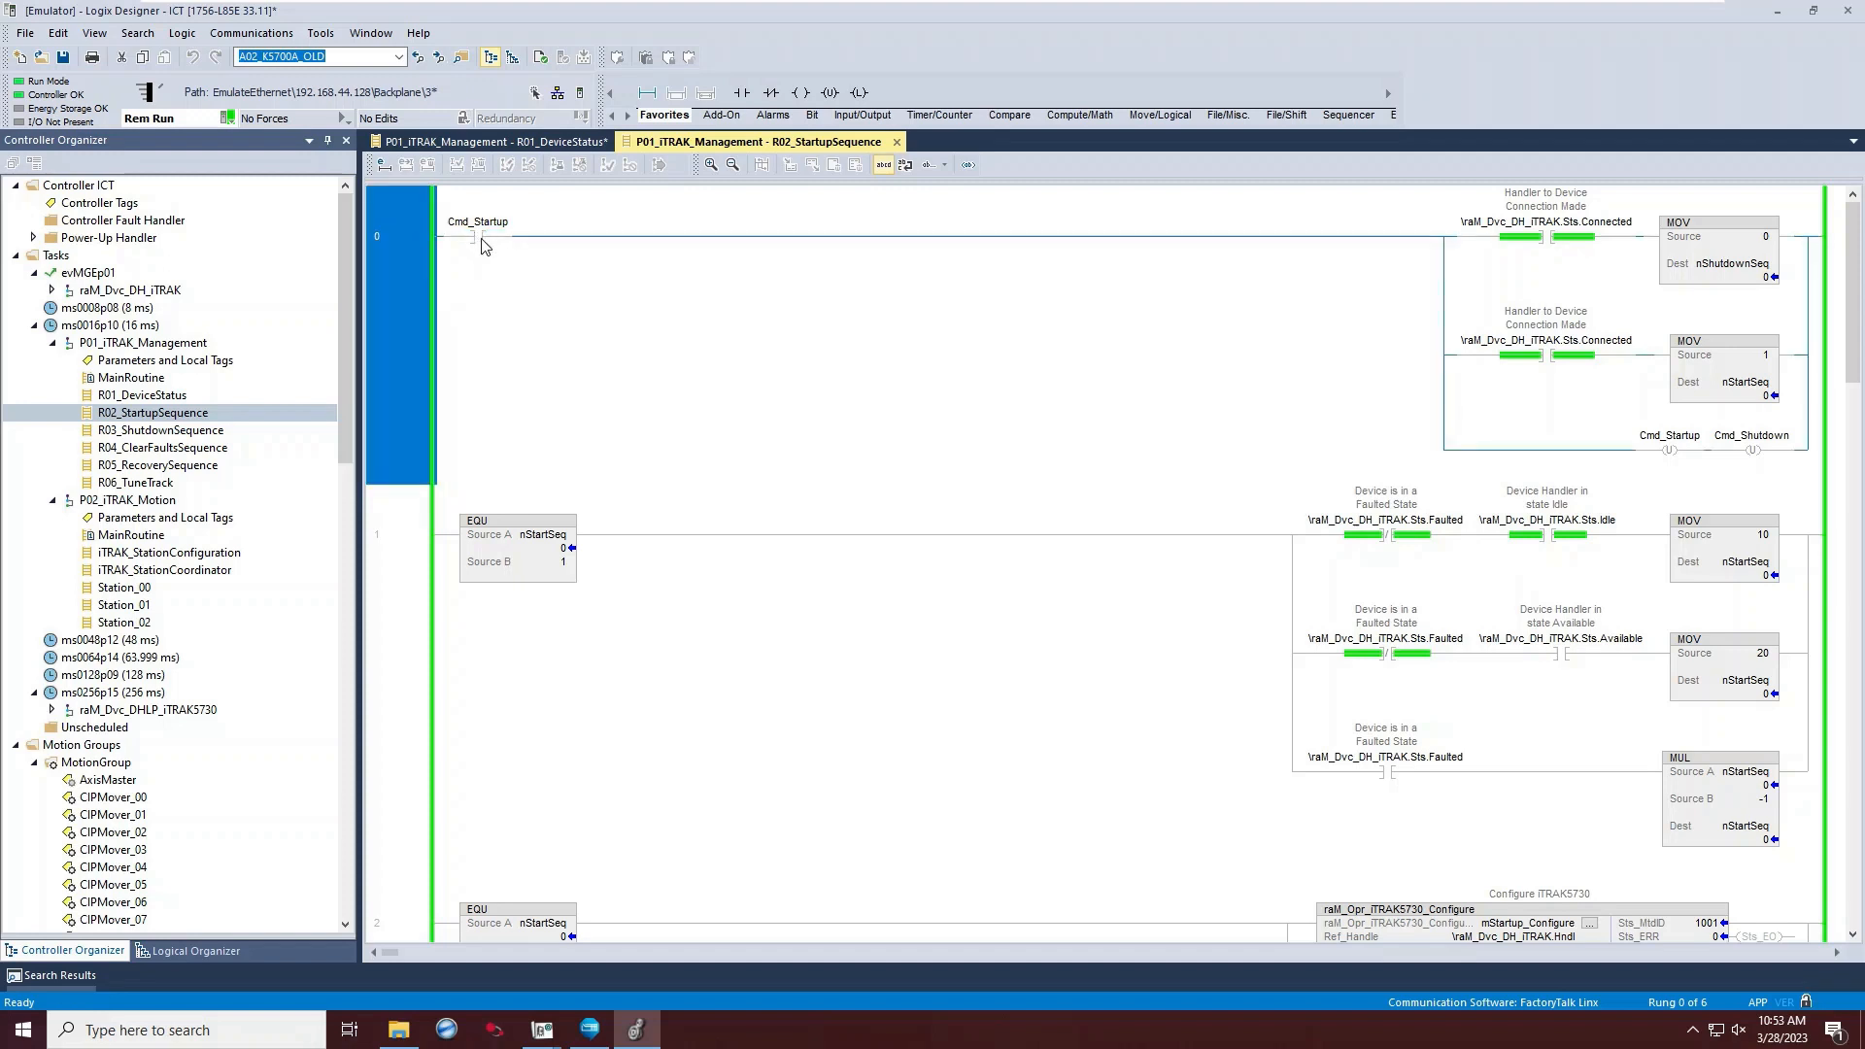
pyautogui.click(479, 239)
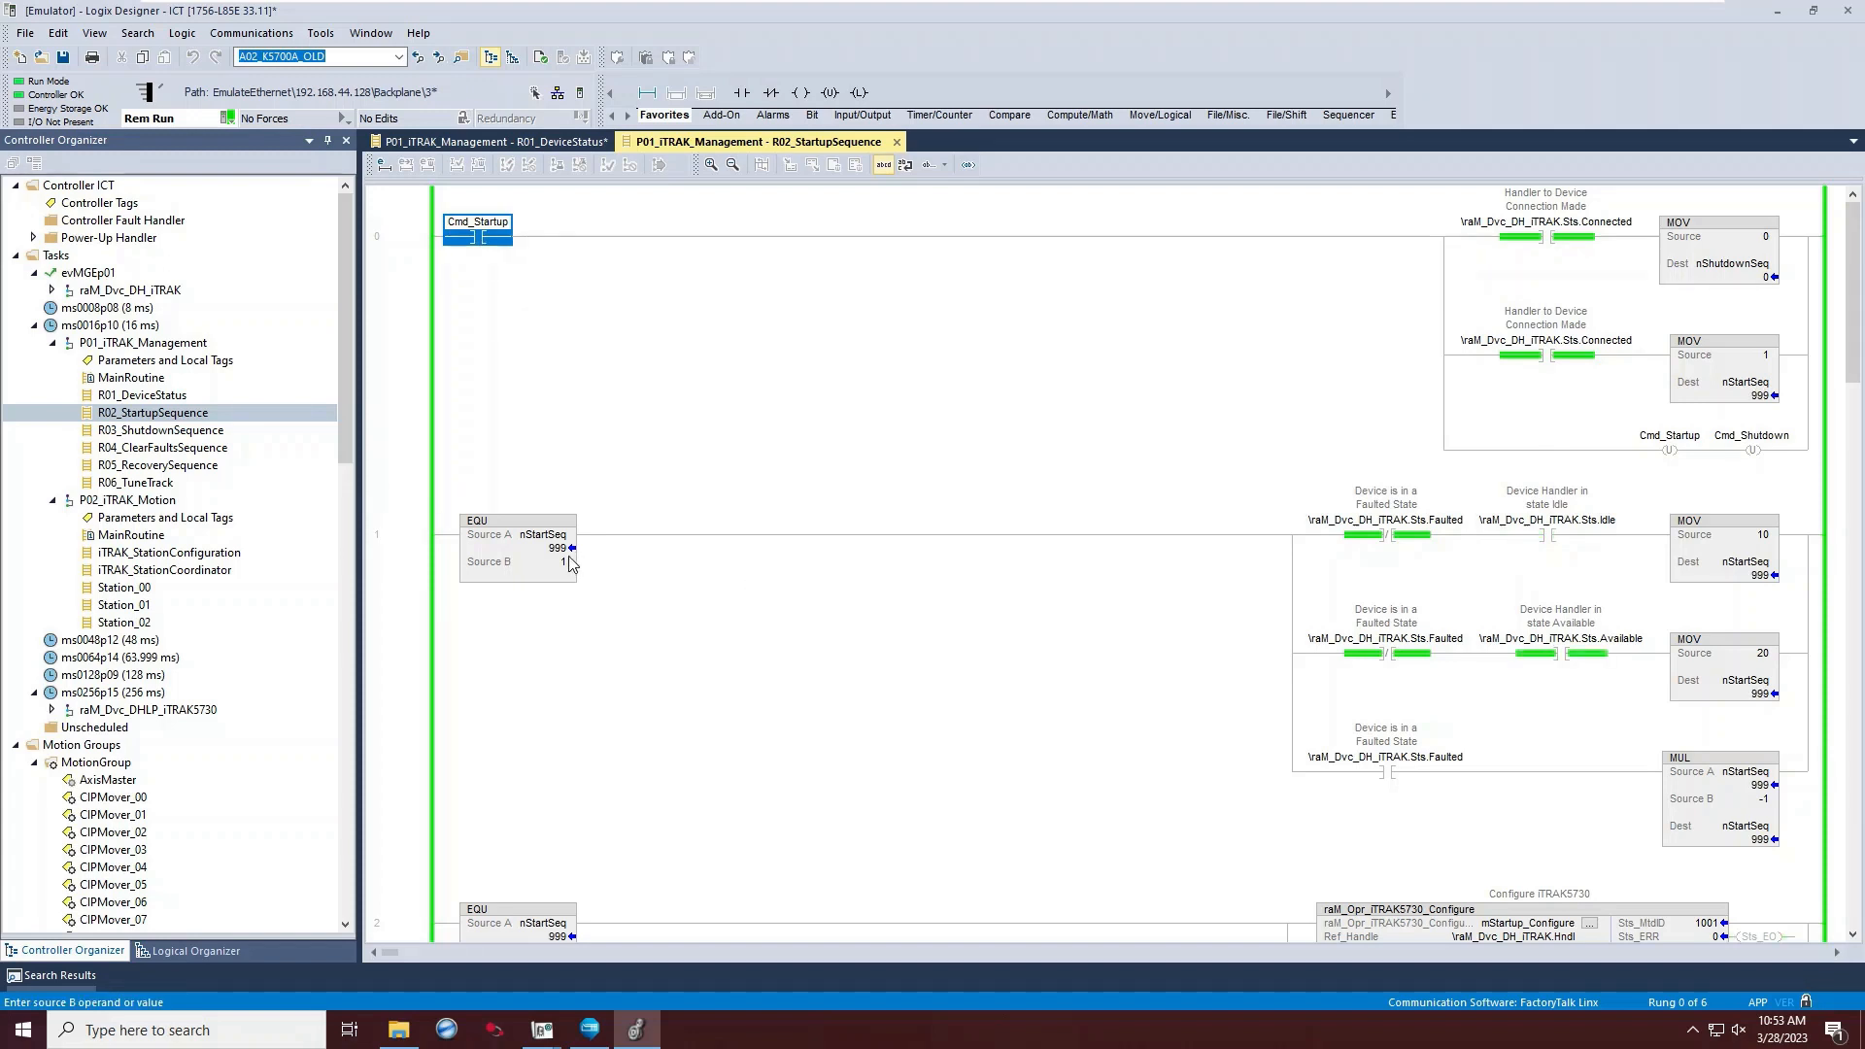
# Switch to Emulate3D and examine the mover positions on the running iTRAK track.
pyautogui.click(1641, 21)
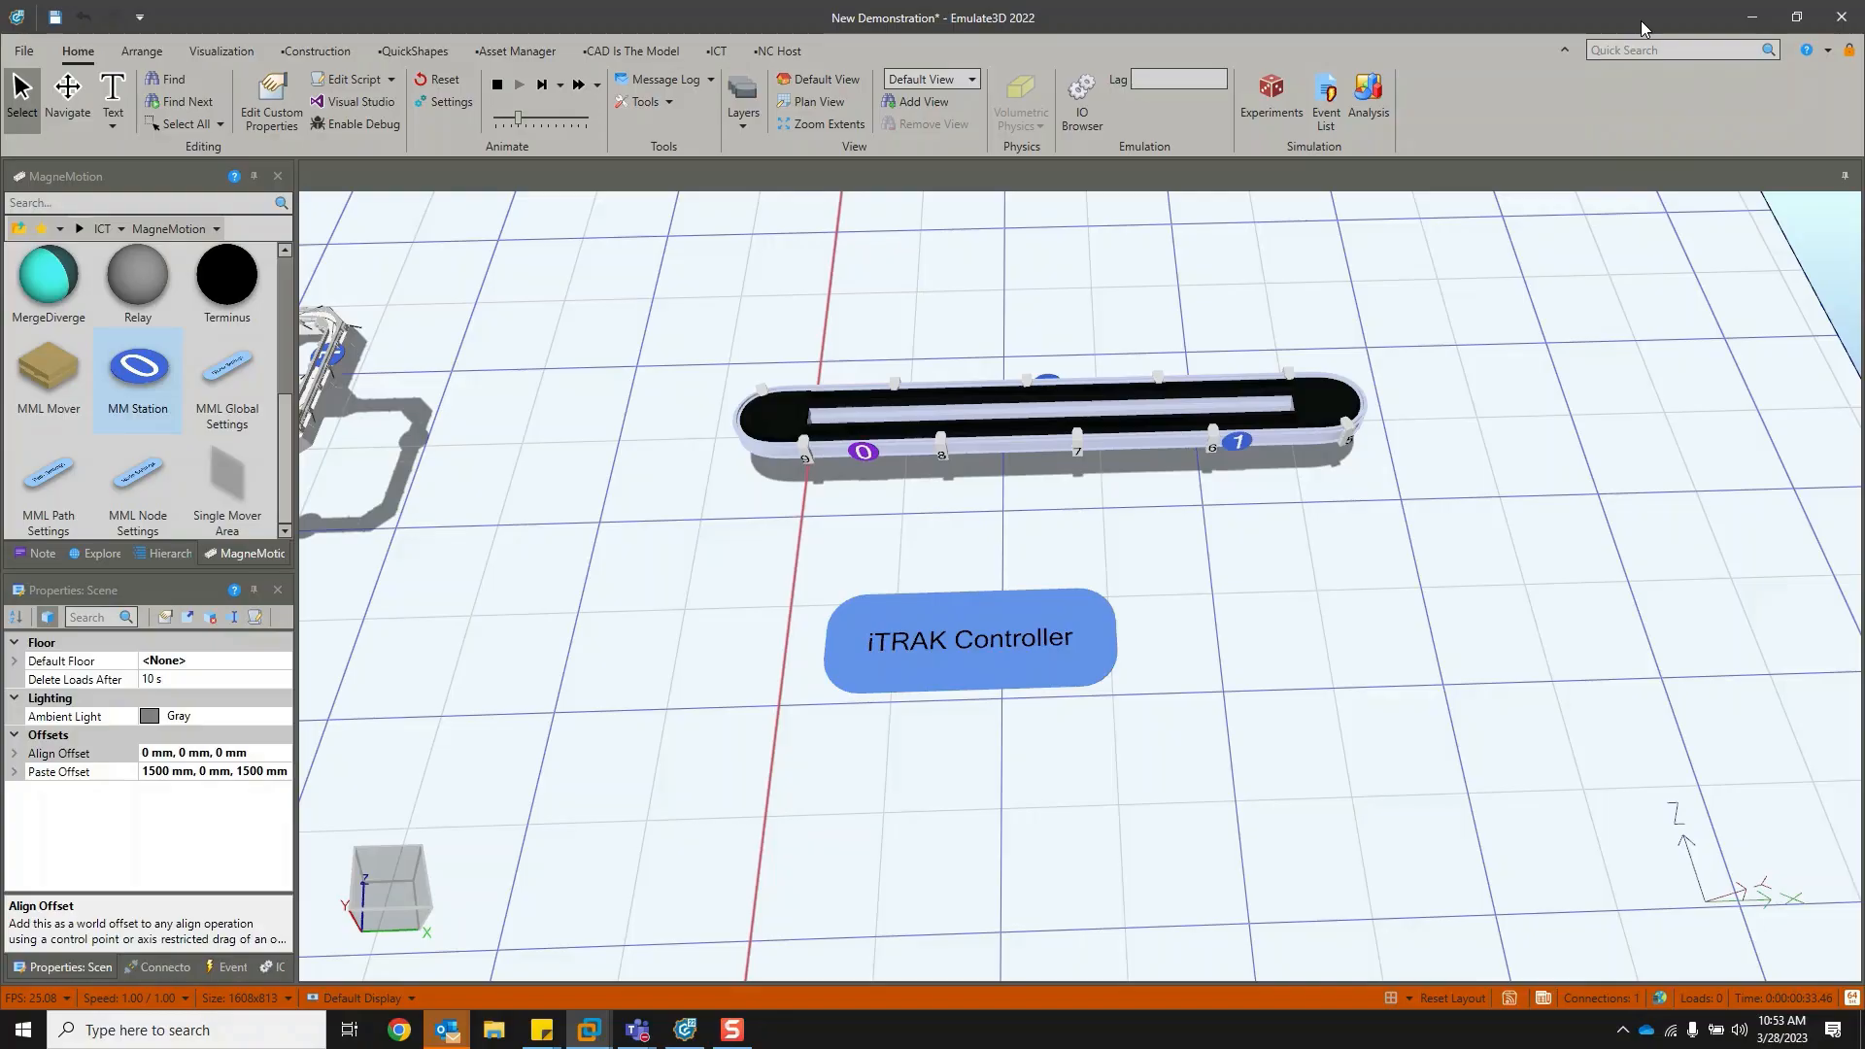
pyautogui.moveTo(1111, 452); pyautogui.dragTo(1052, 84)
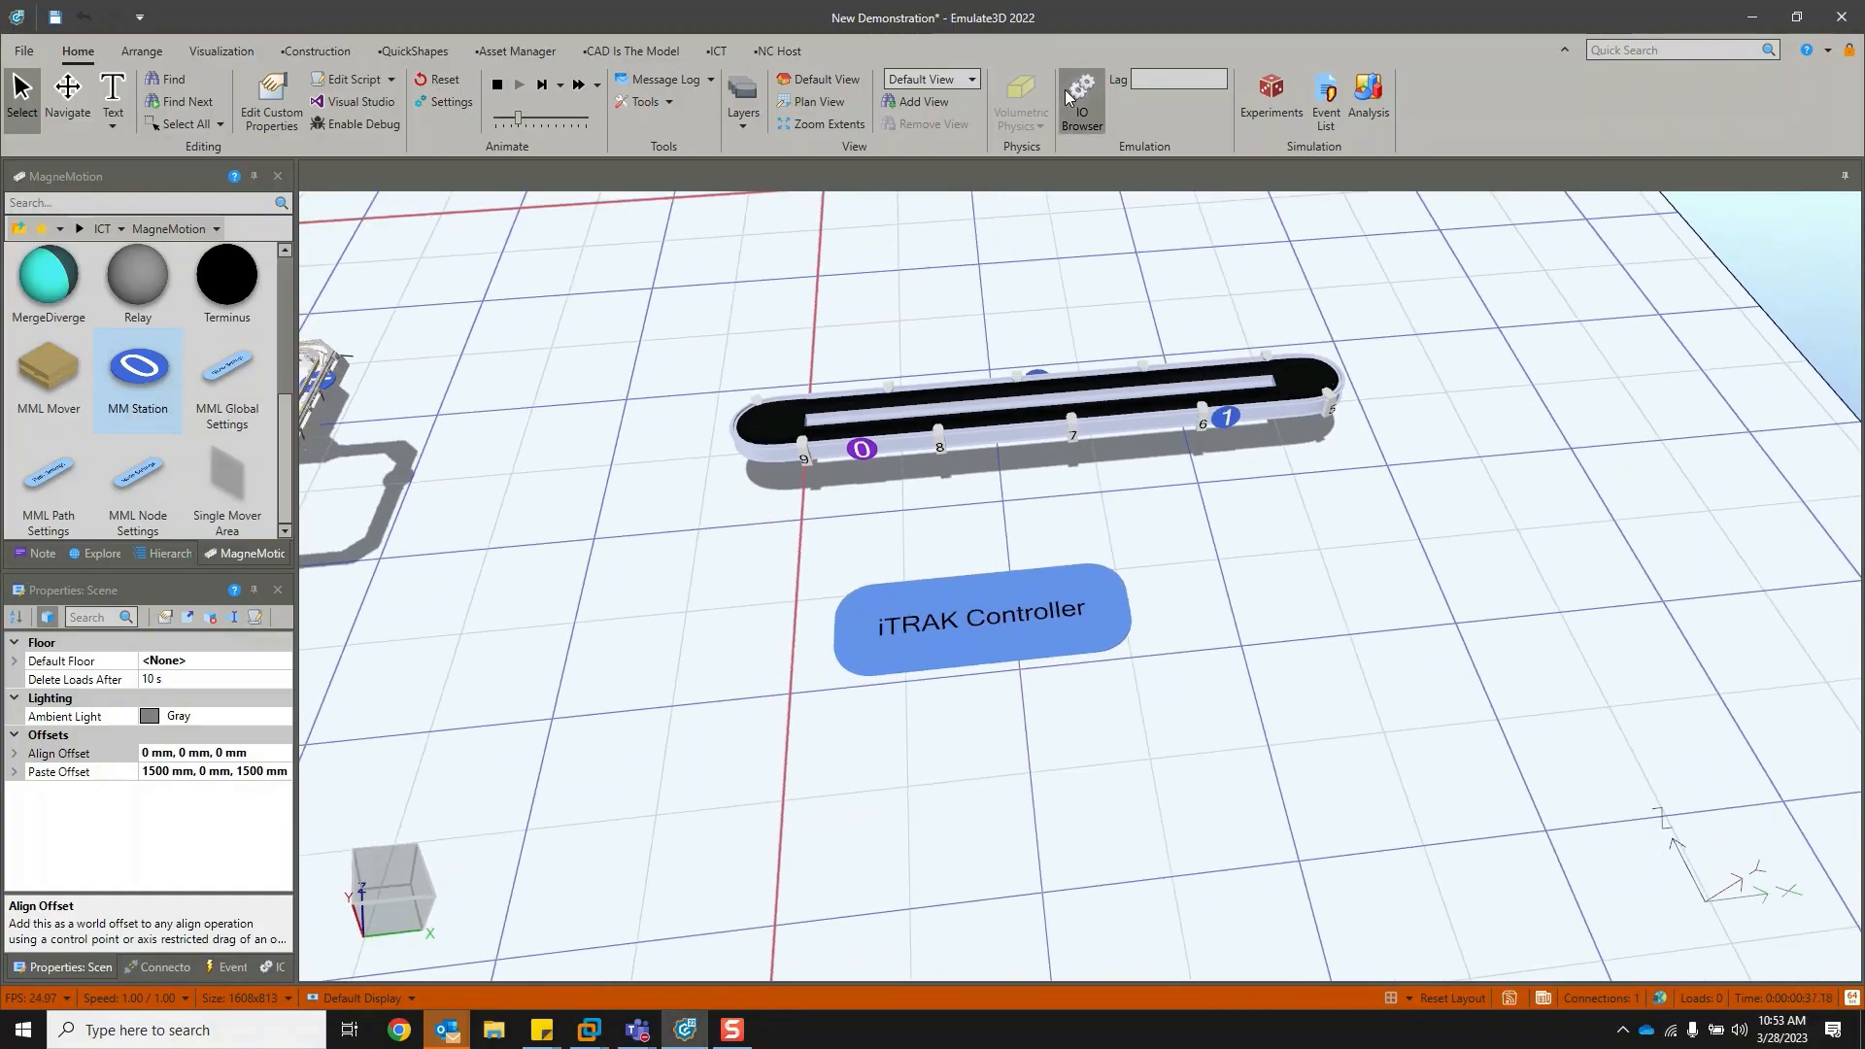
pyautogui.click(1065, 89)
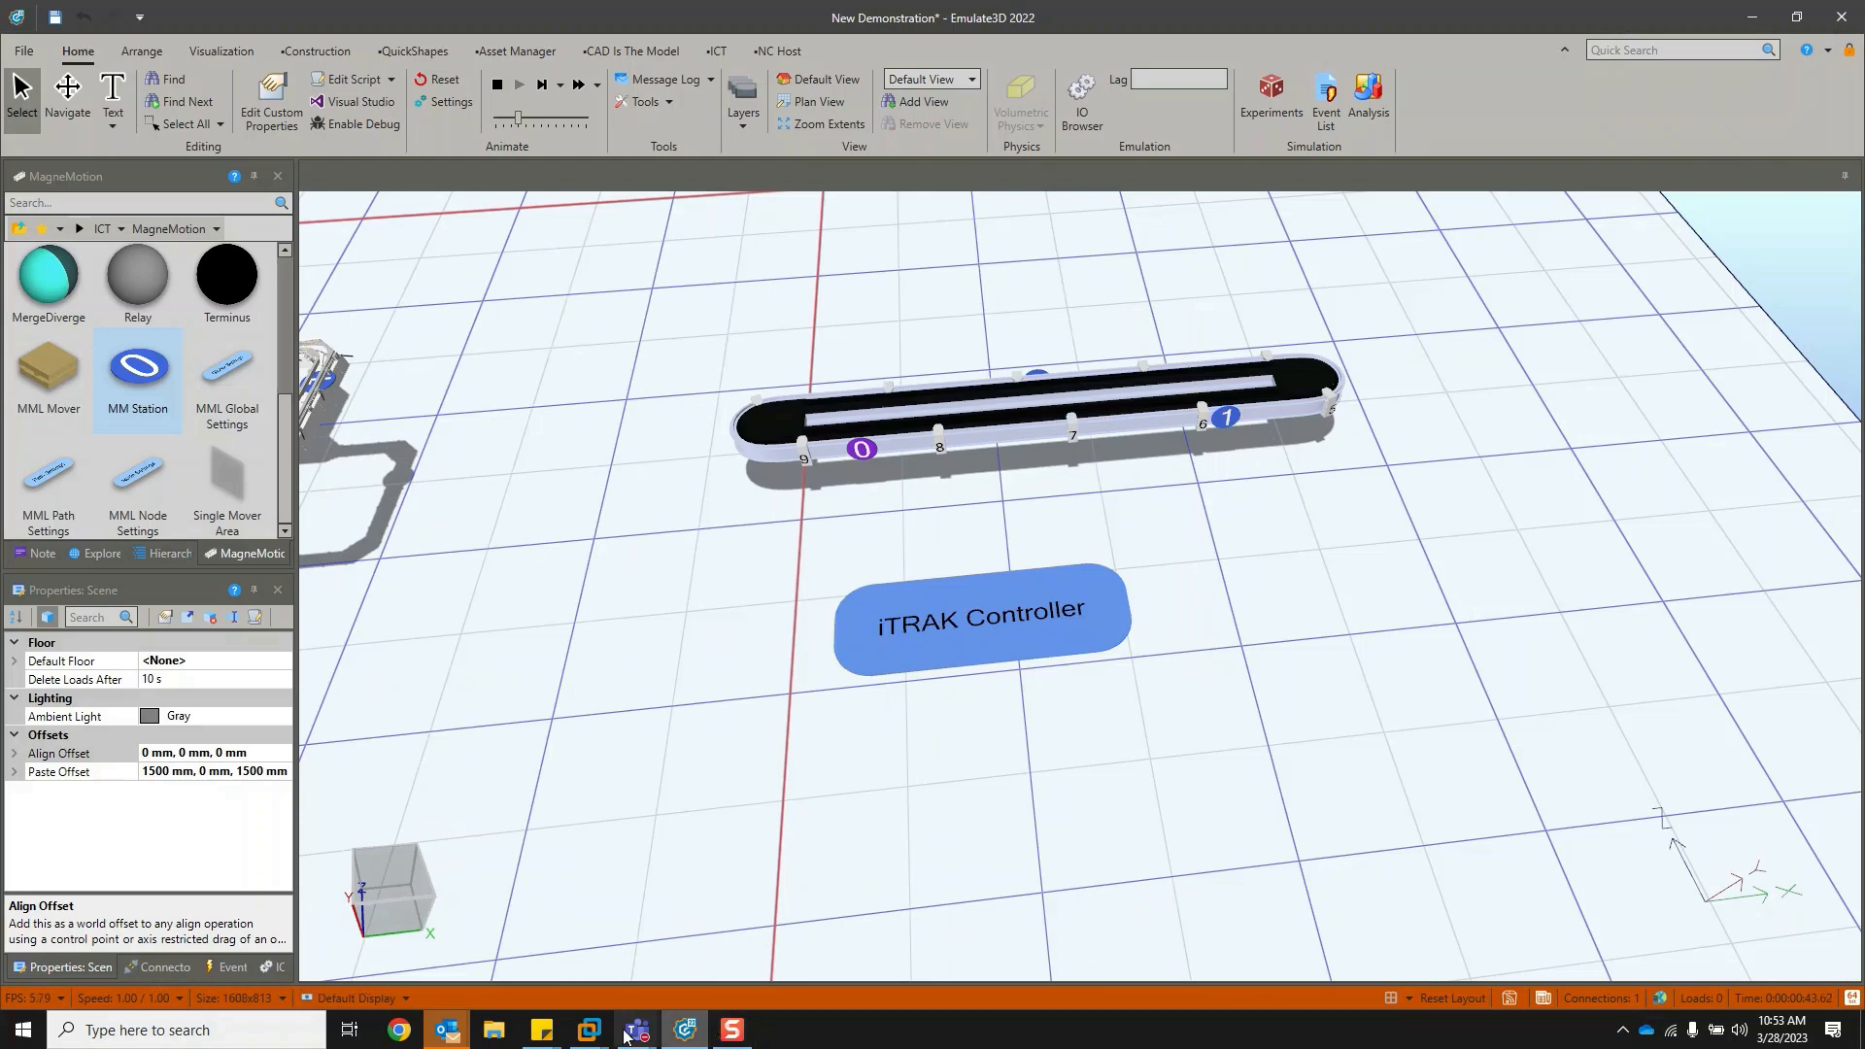
# Switch to Logix Designer, open the iTRAK_StationCoordinator routine, and toggle the Cmd_EnableStations bit on rung 0.
pyautogui.moveTo(591, 1035)
pyautogui.click(653, 930)
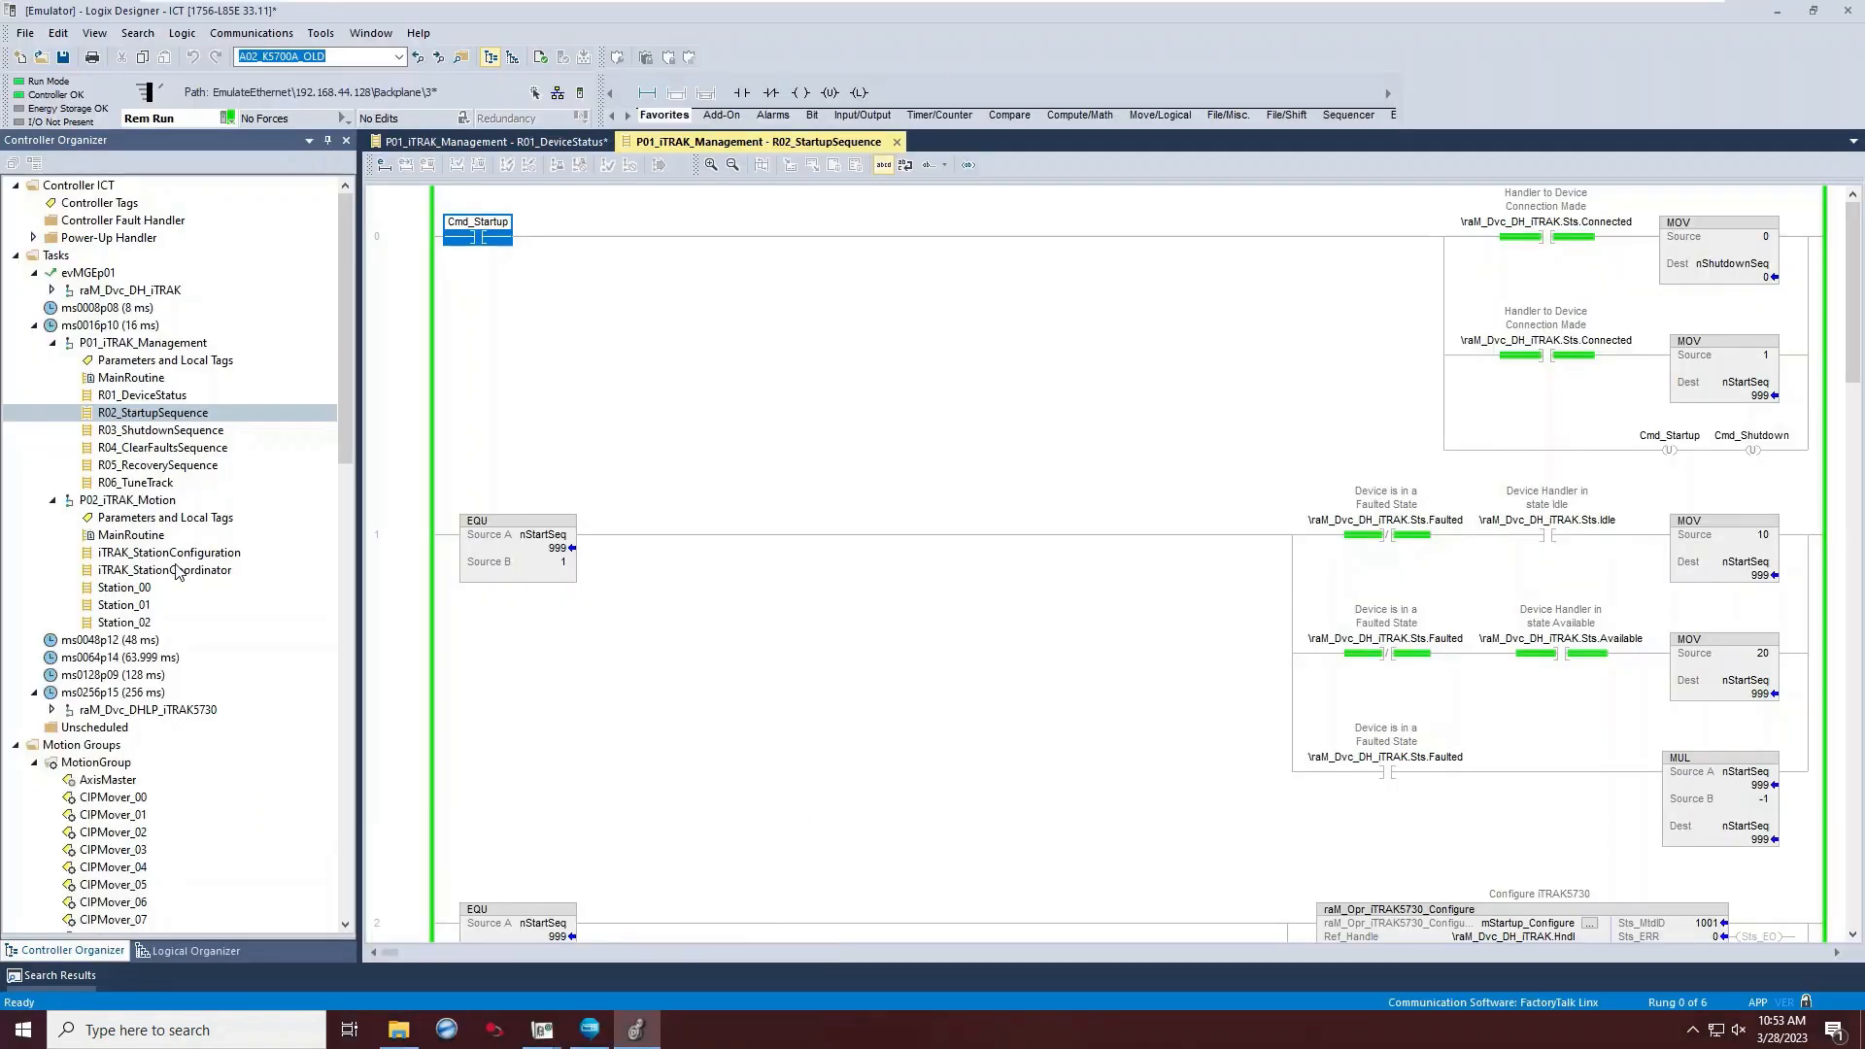
pyautogui.doubleClick(178, 572)
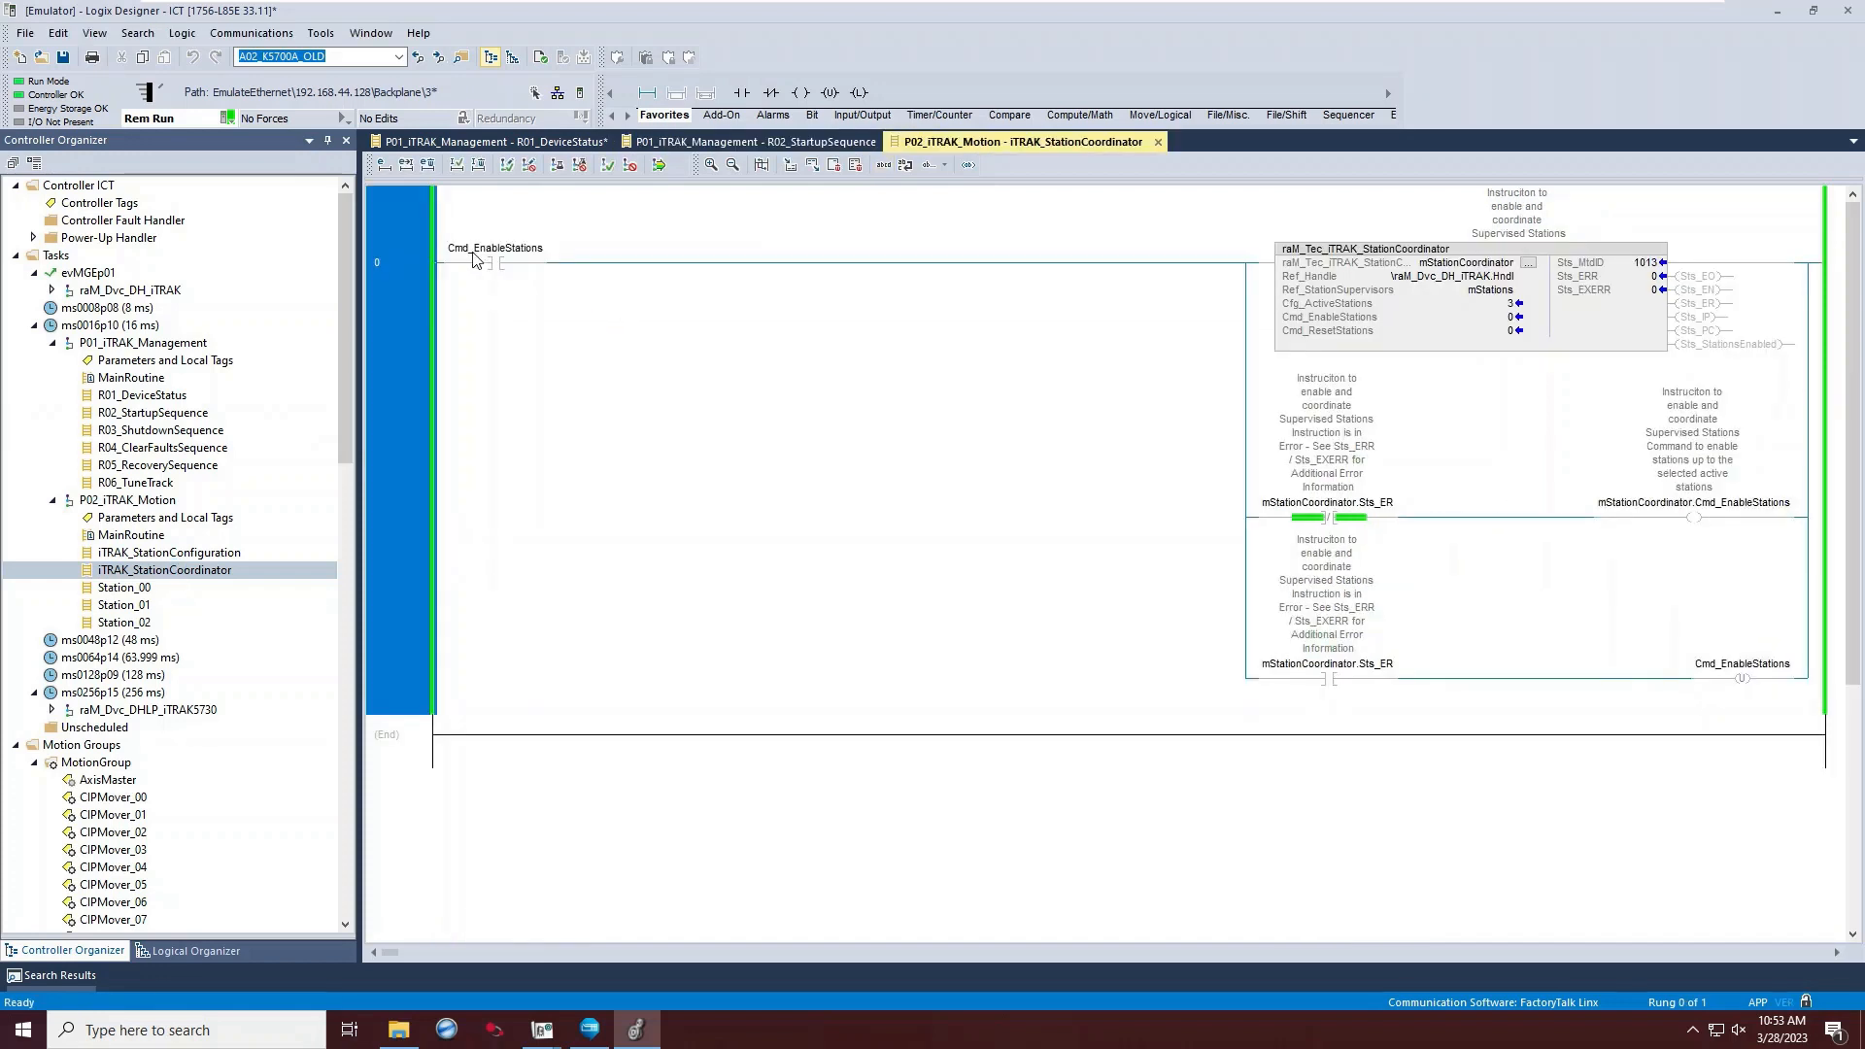
pyautogui.click(494, 268)
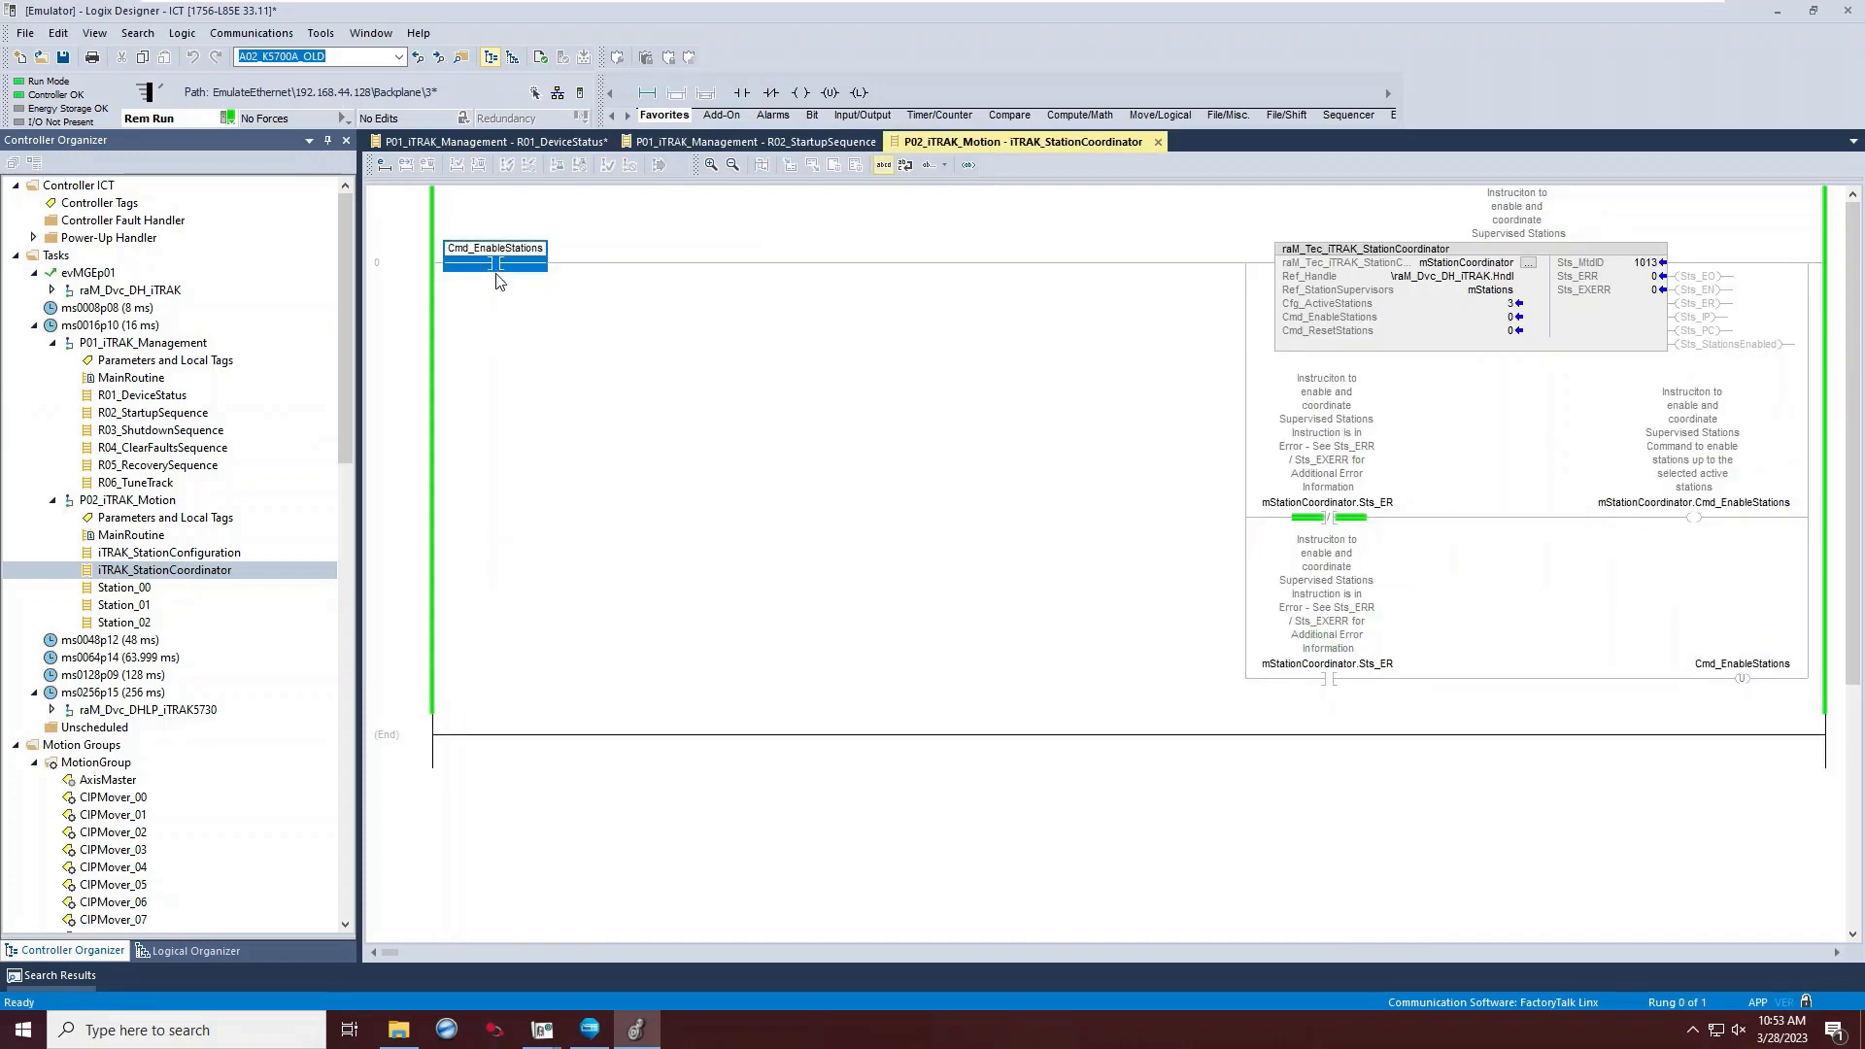
pyautogui.hotkey('ctrl', 't')
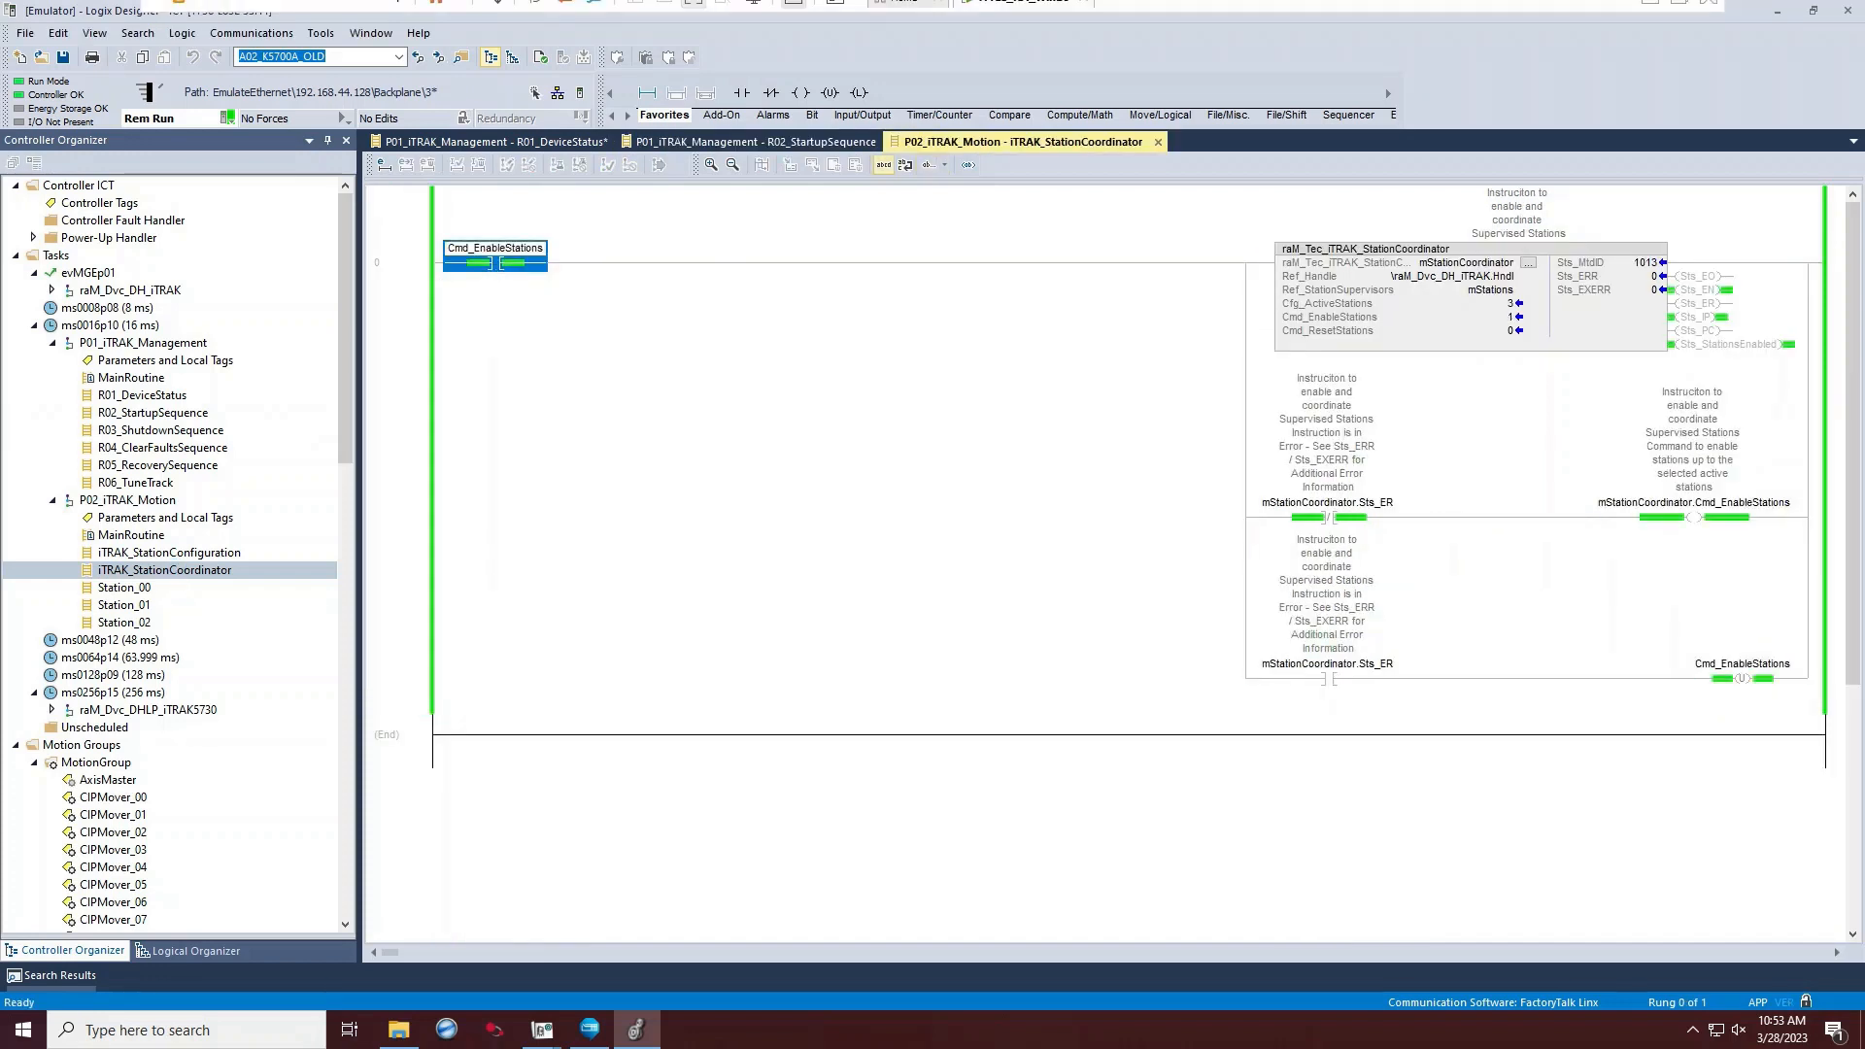
# Switch to Emulate3D and examine the moving iTRAK movers and their controller tag values in the IO Browser.
pyautogui.click(1649, 19)
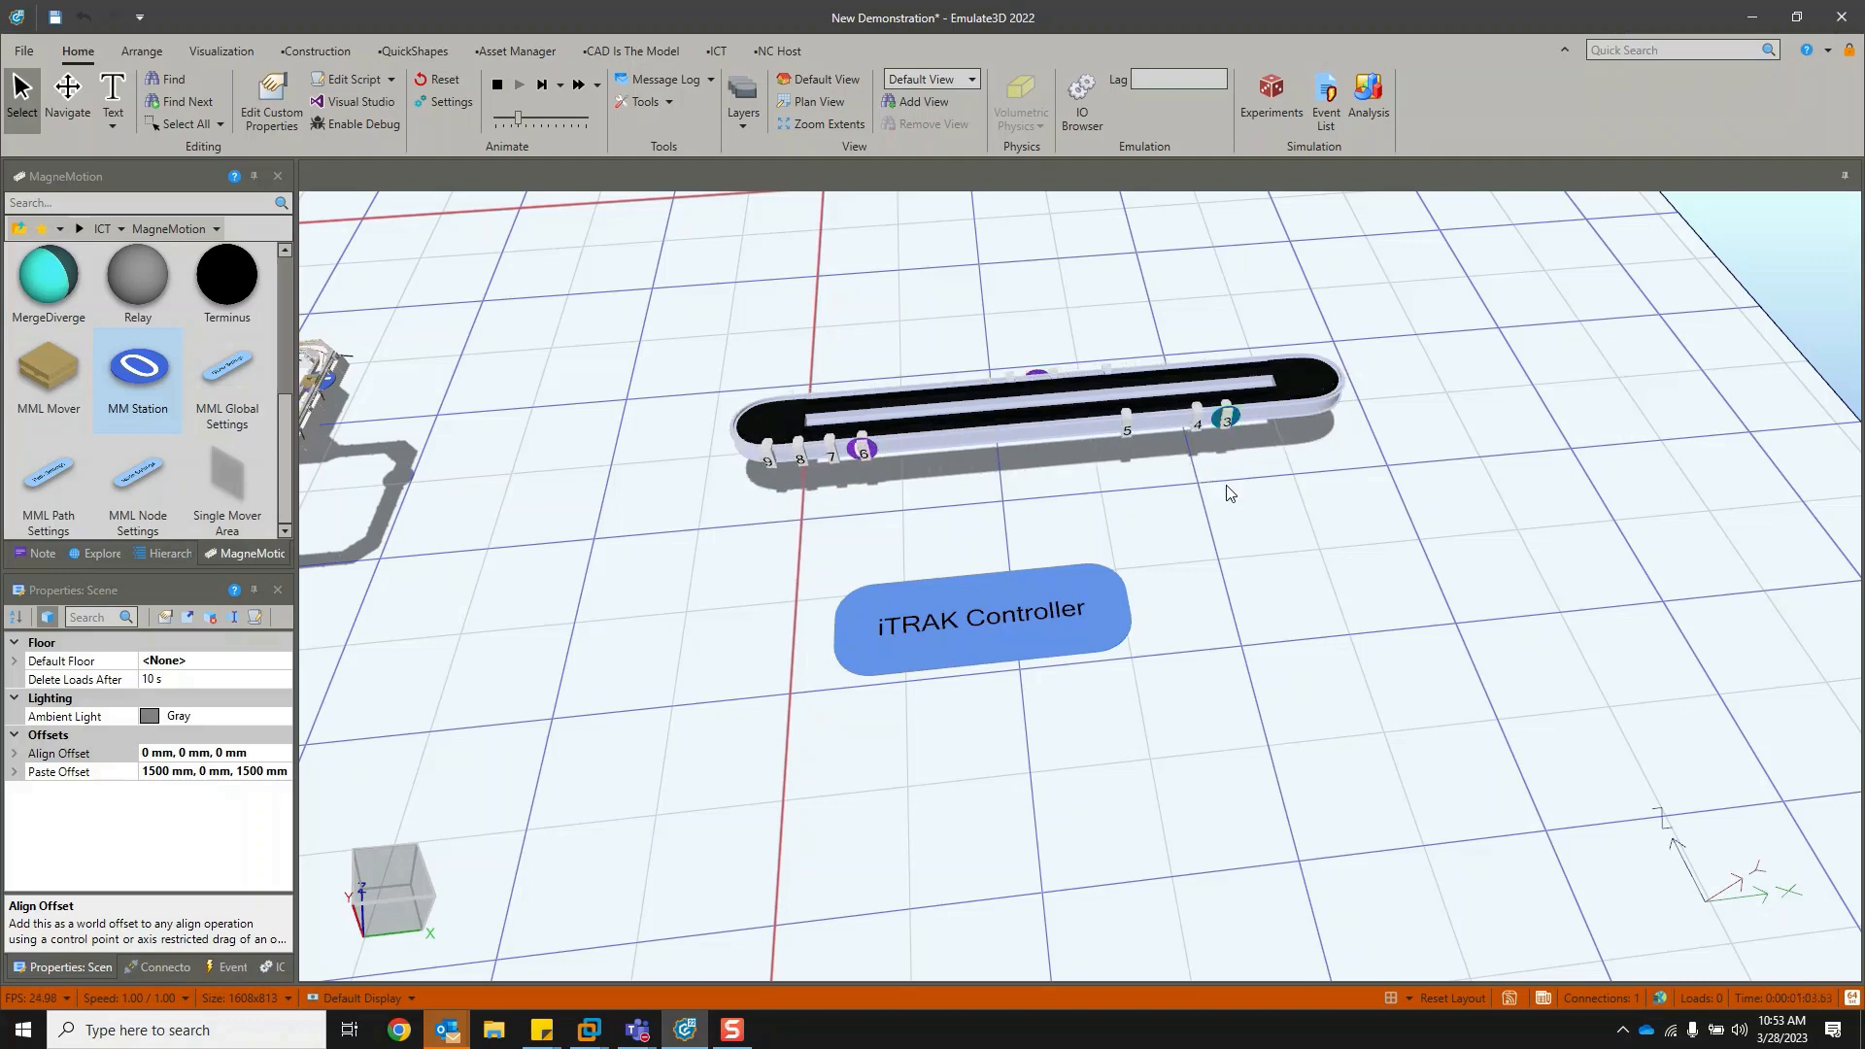
pyautogui.moveTo(1205, 484); pyautogui.dragTo(1253, 517)
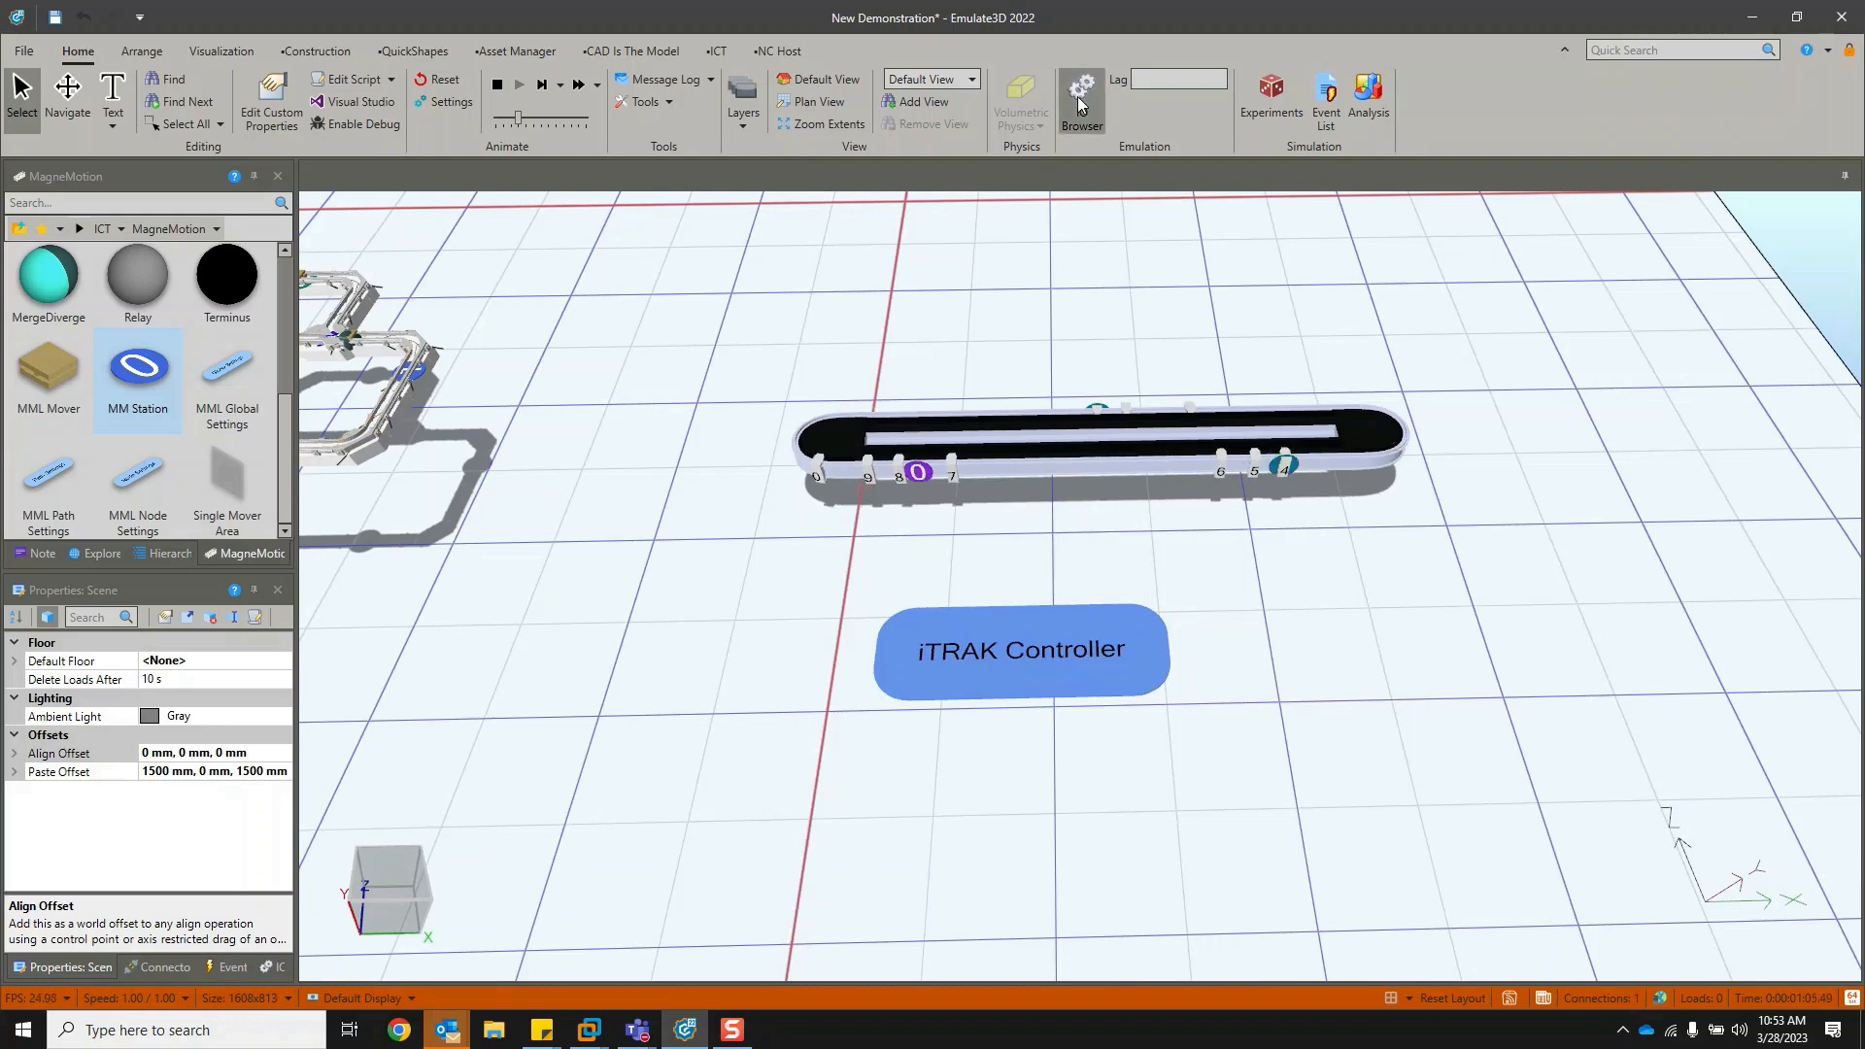
pyautogui.click(1088, 108)
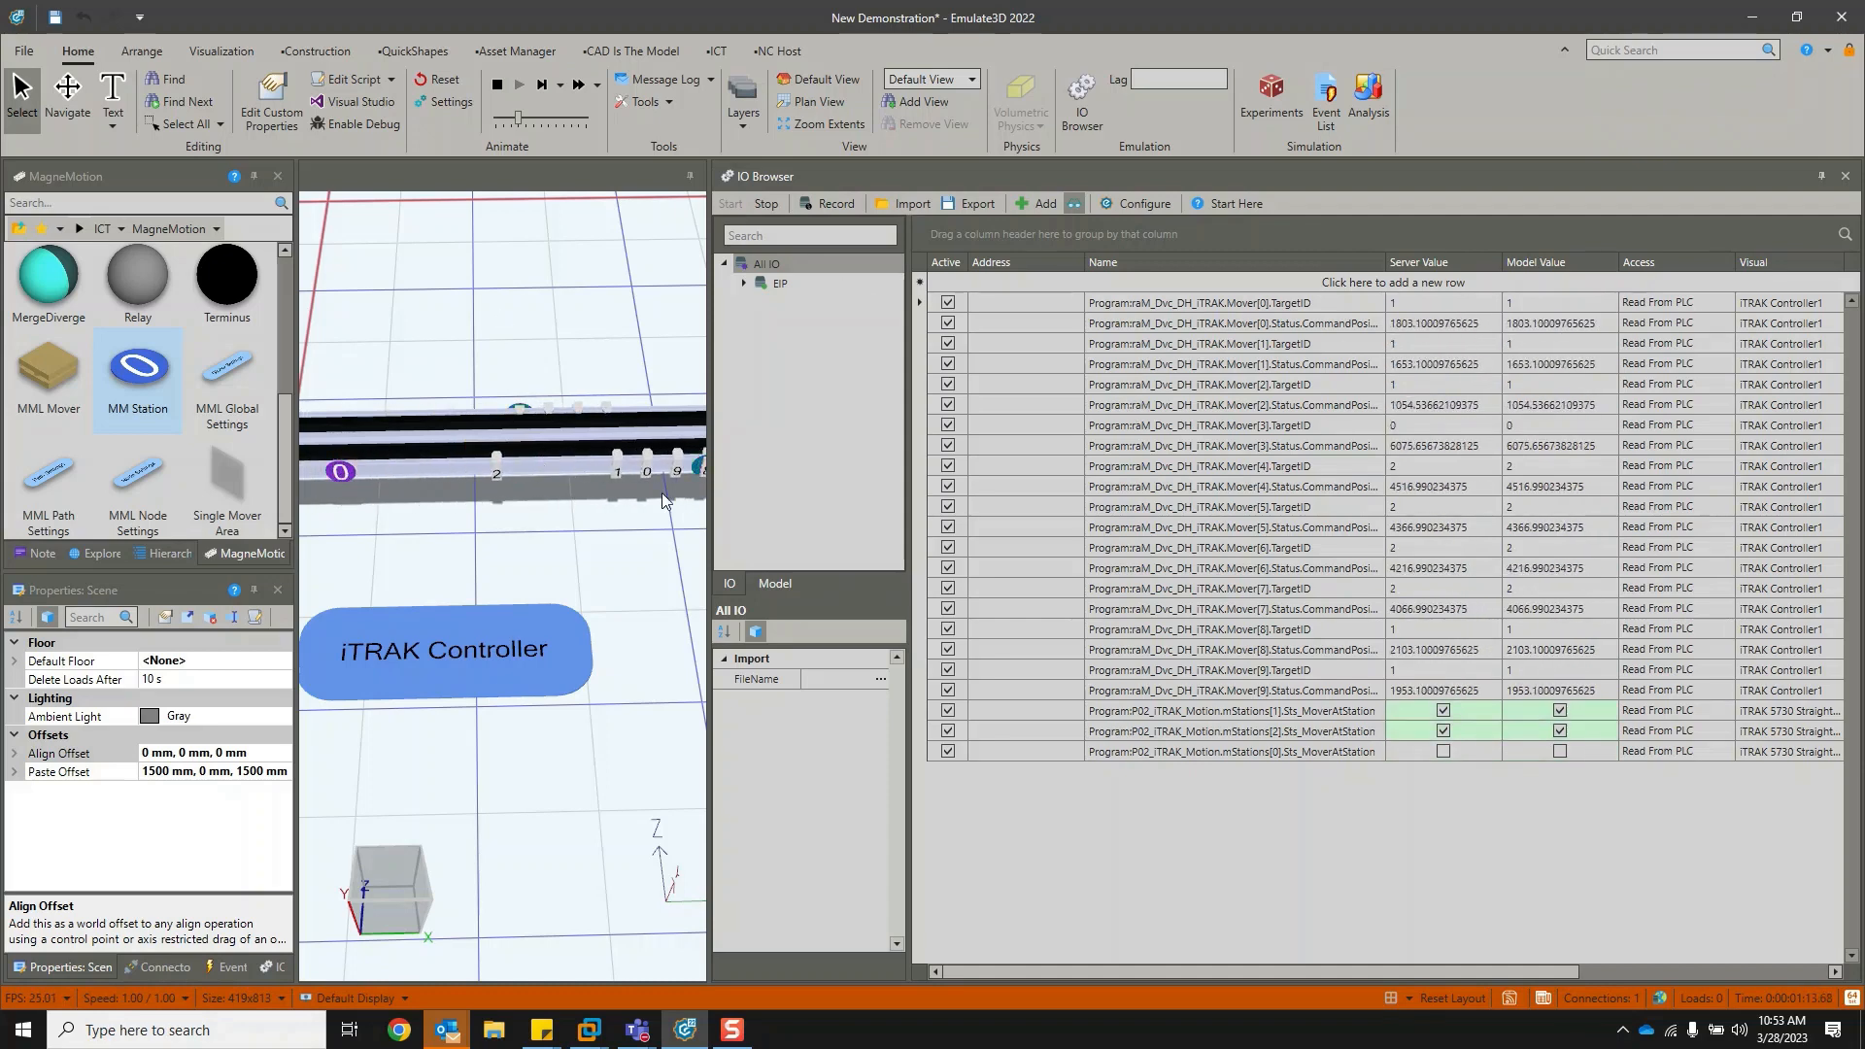
pyautogui.click(1846, 176)
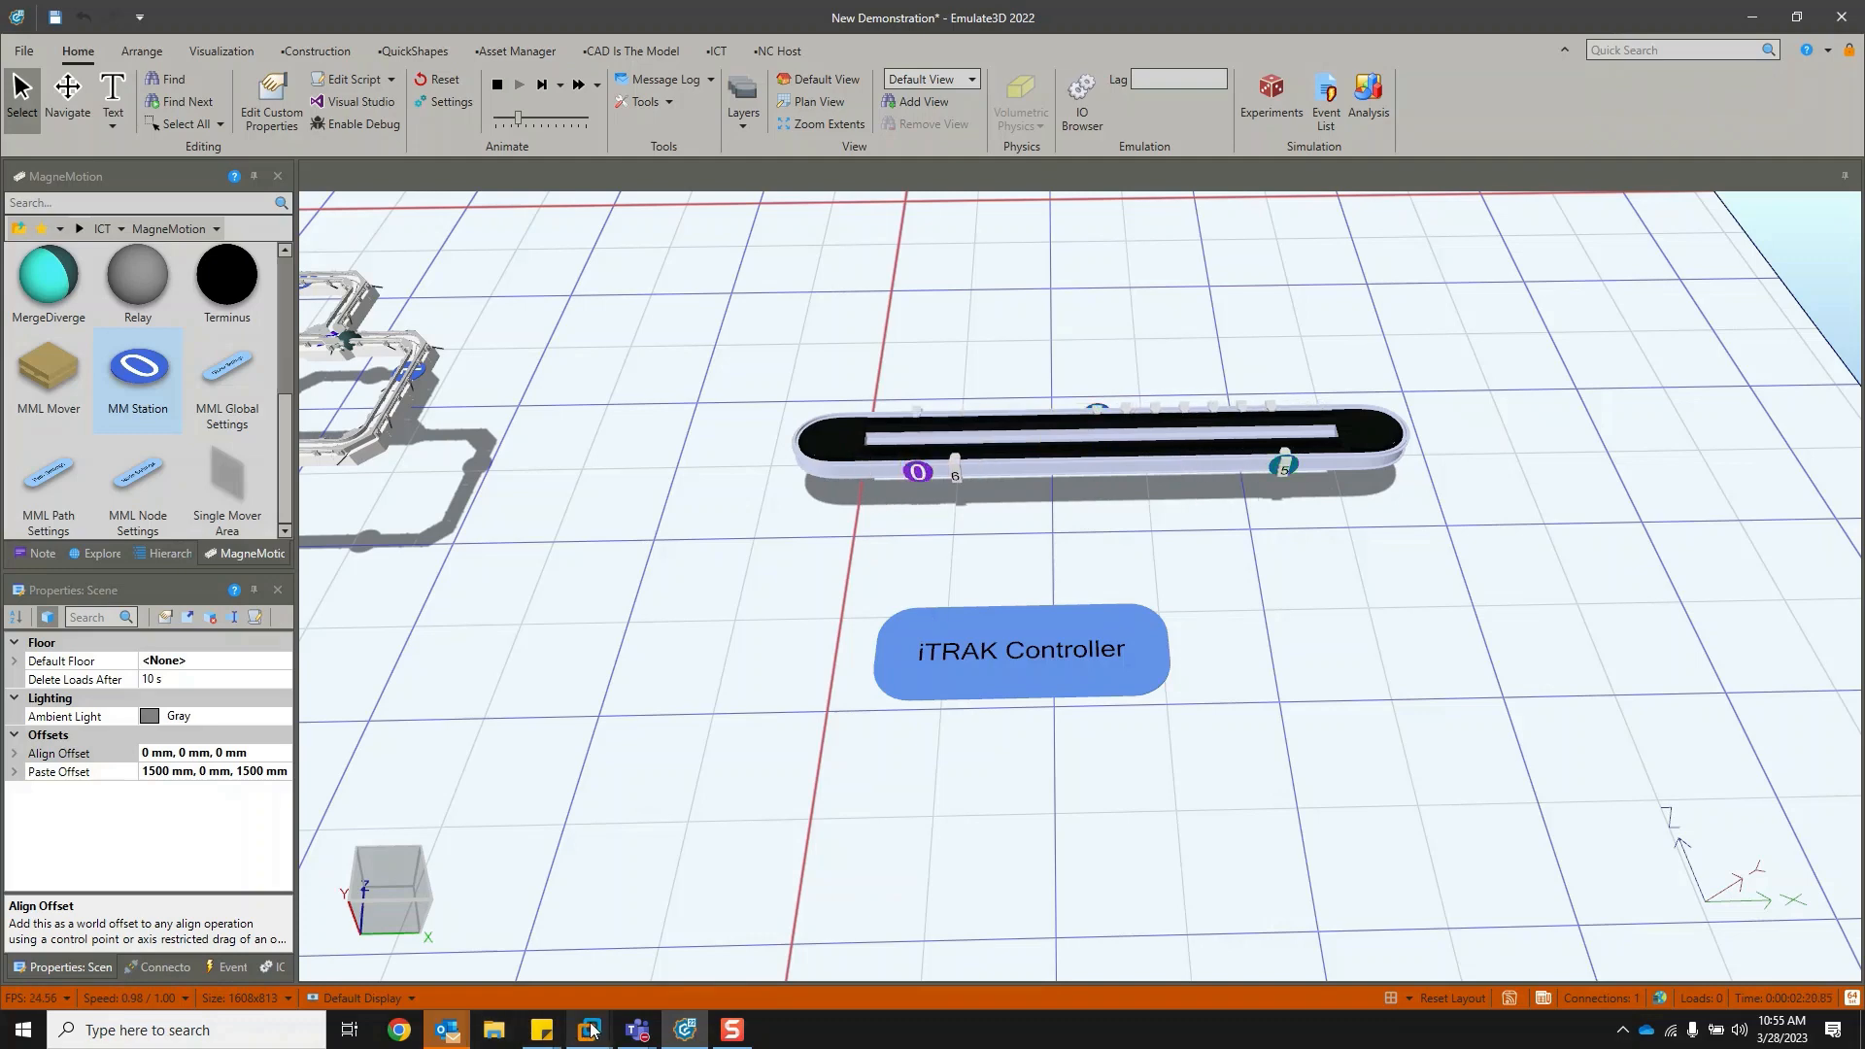
# Switch to Logix Designer, compare the supervised station settings in the Station_02, Station_00 and Station_01 routines, and return to Emulate3D.
pyautogui.moveTo(589, 1030)
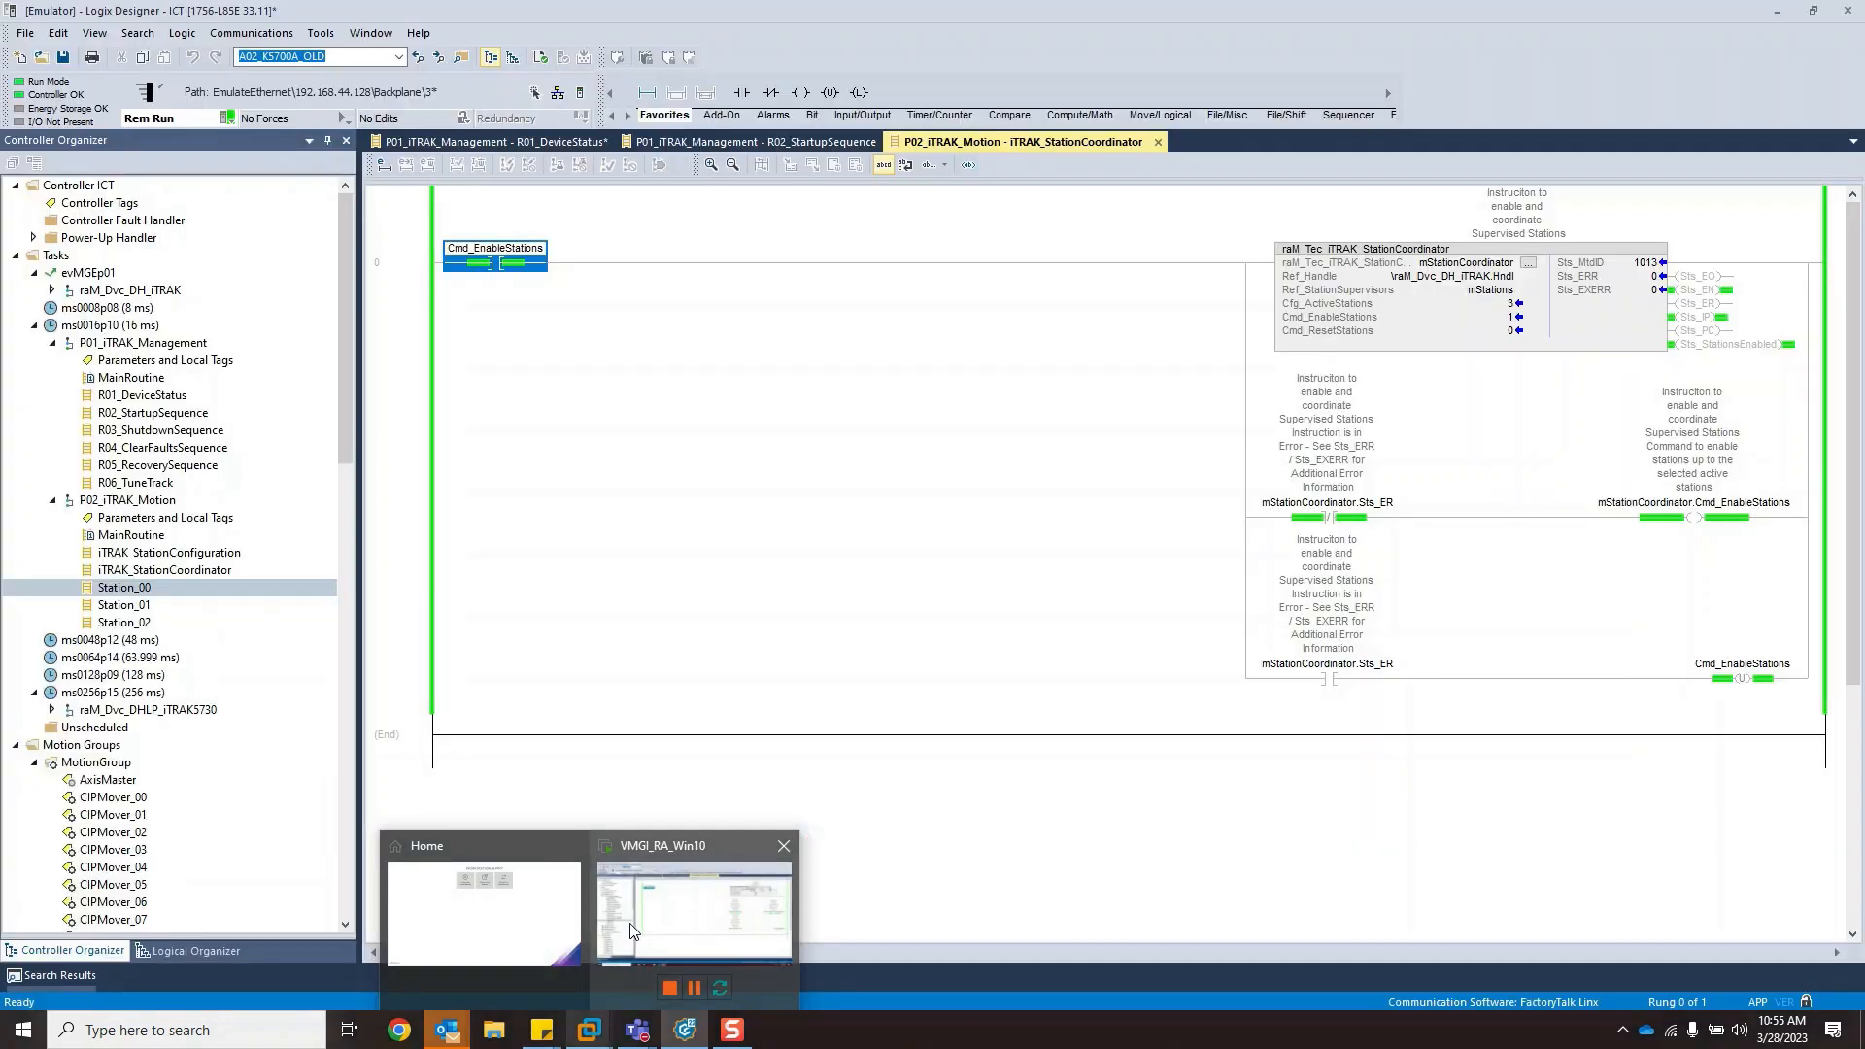
pyautogui.click(632, 931)
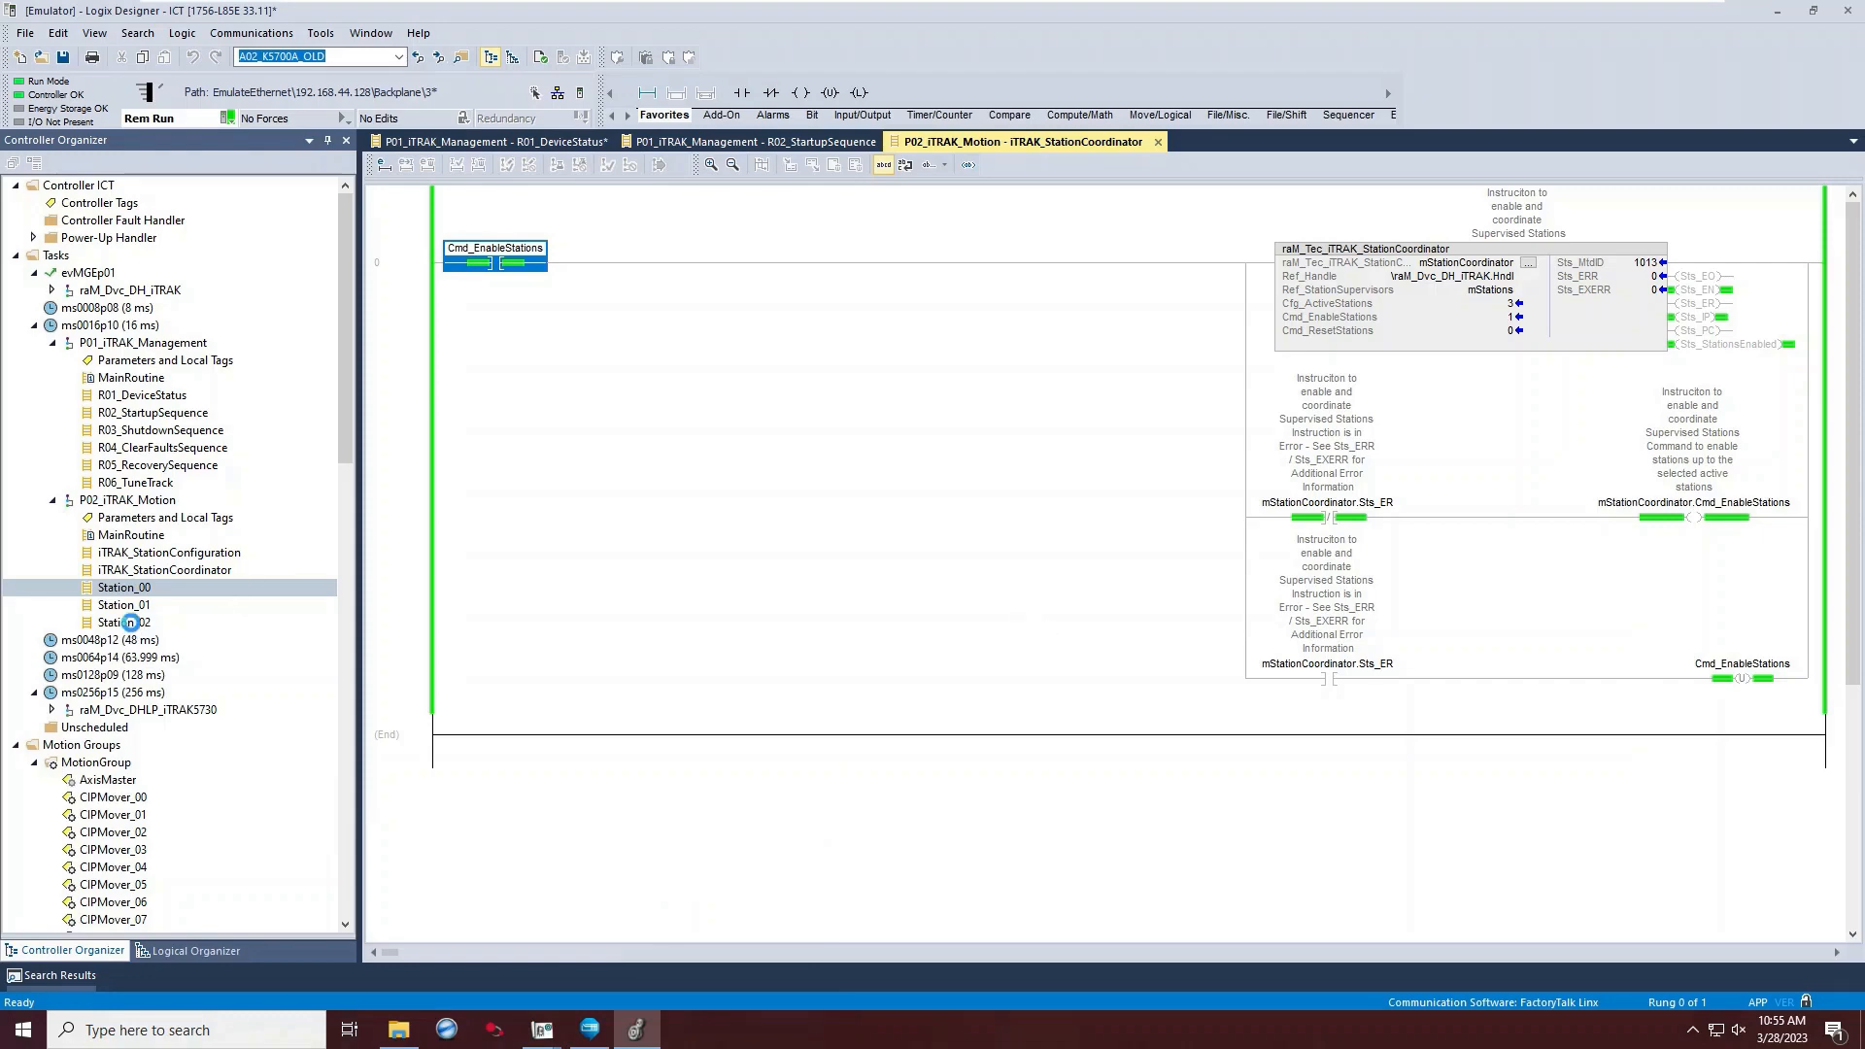
pyautogui.doubleClick(130, 623)
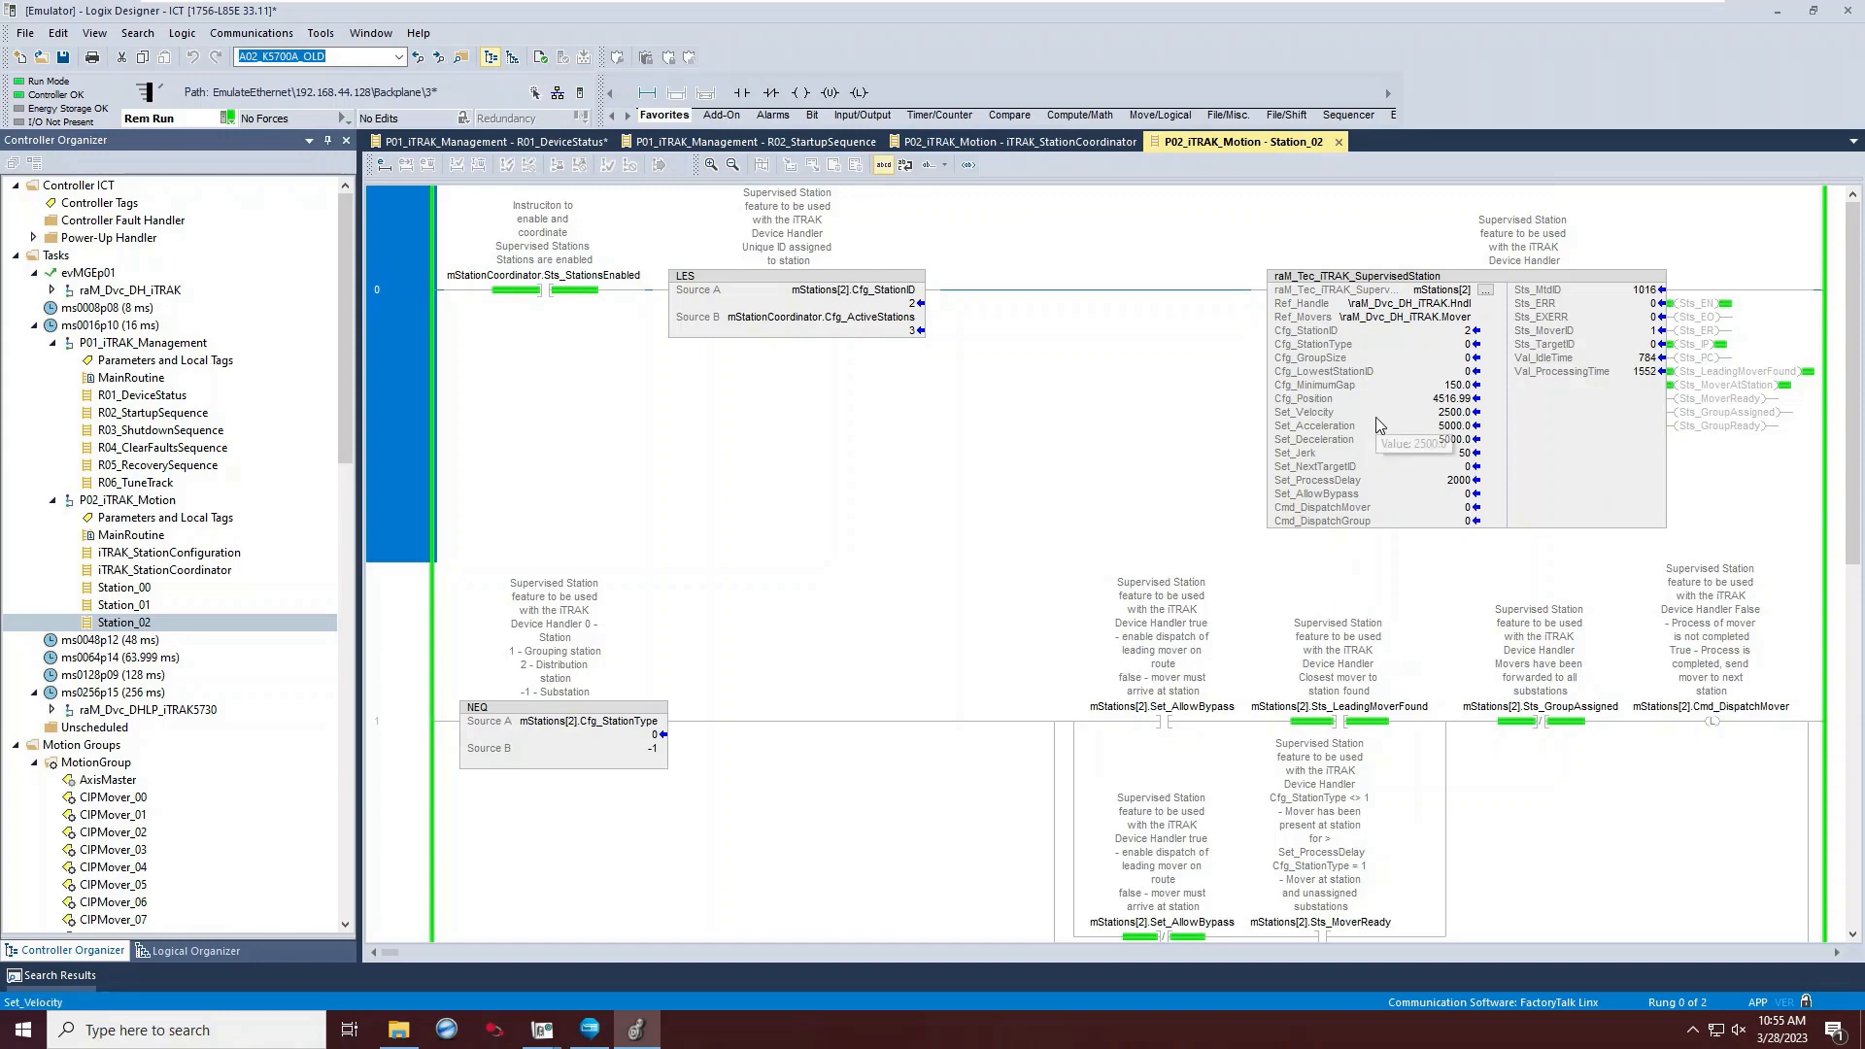
pyautogui.doubleClick(117, 588)
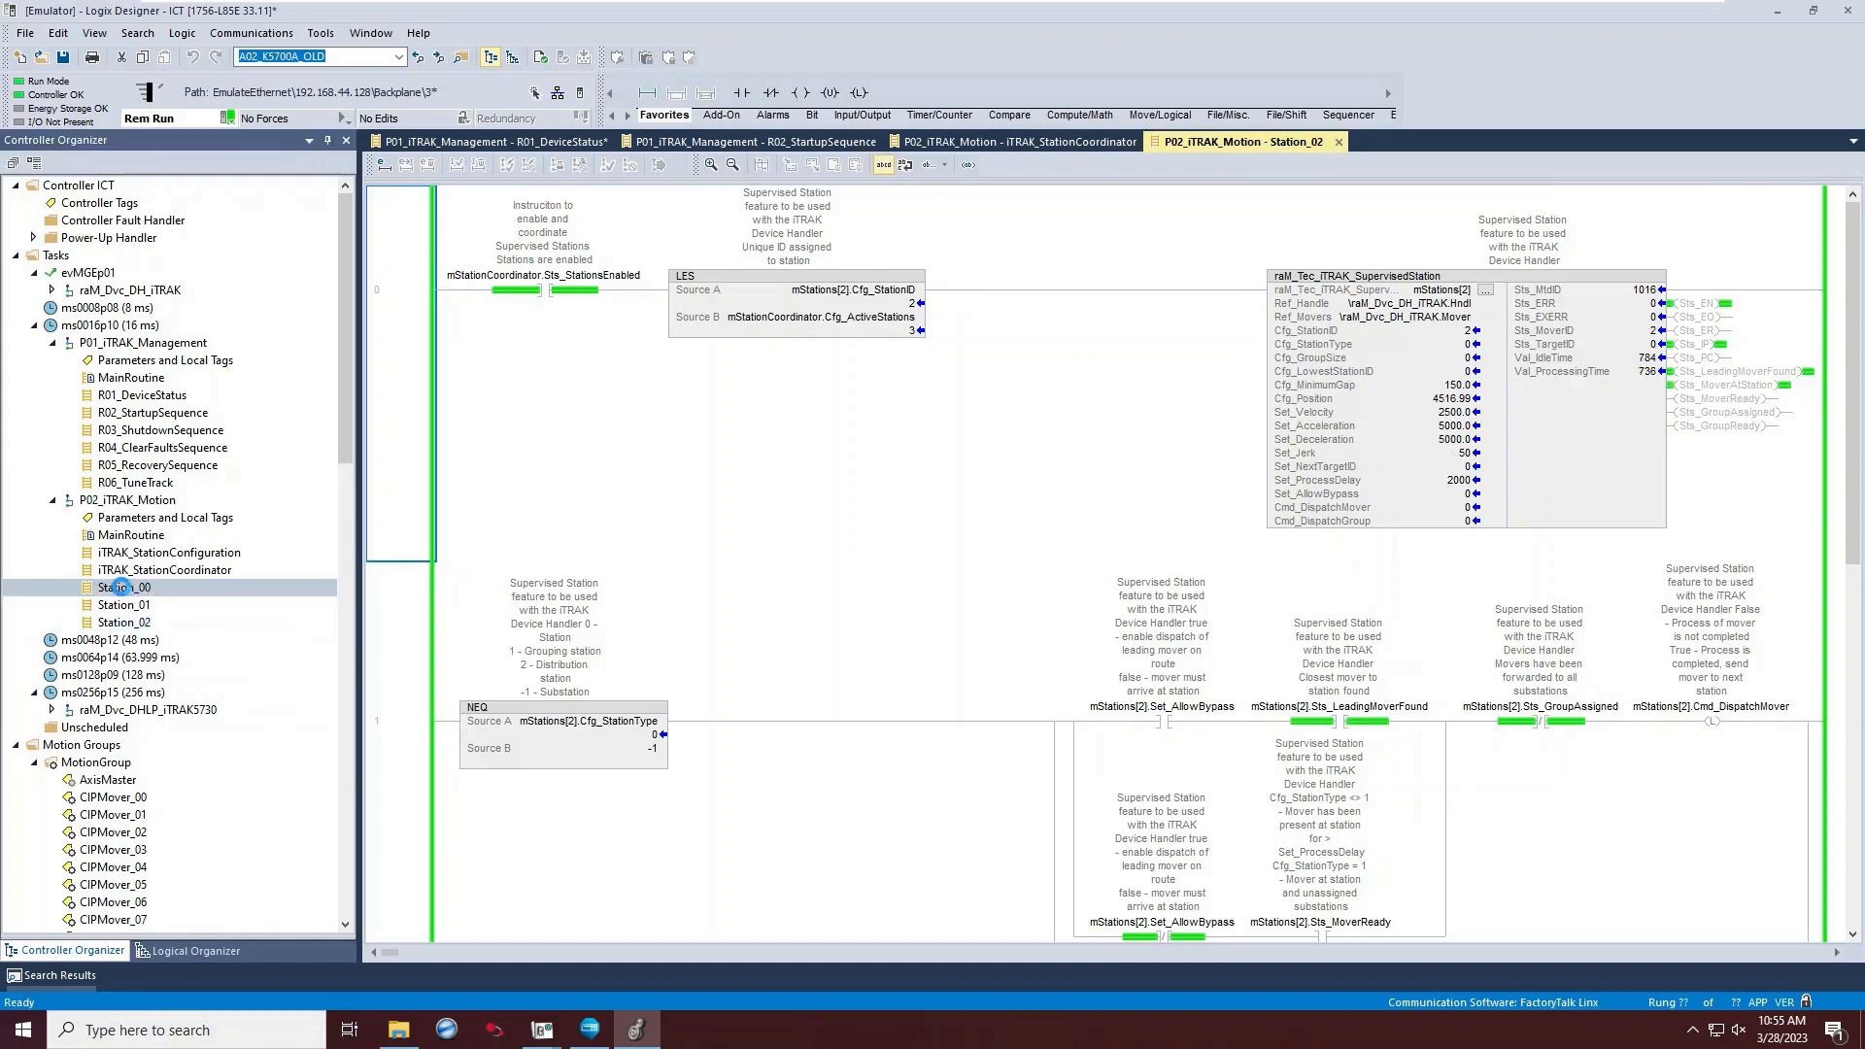
pyautogui.doubleClick(124, 604)
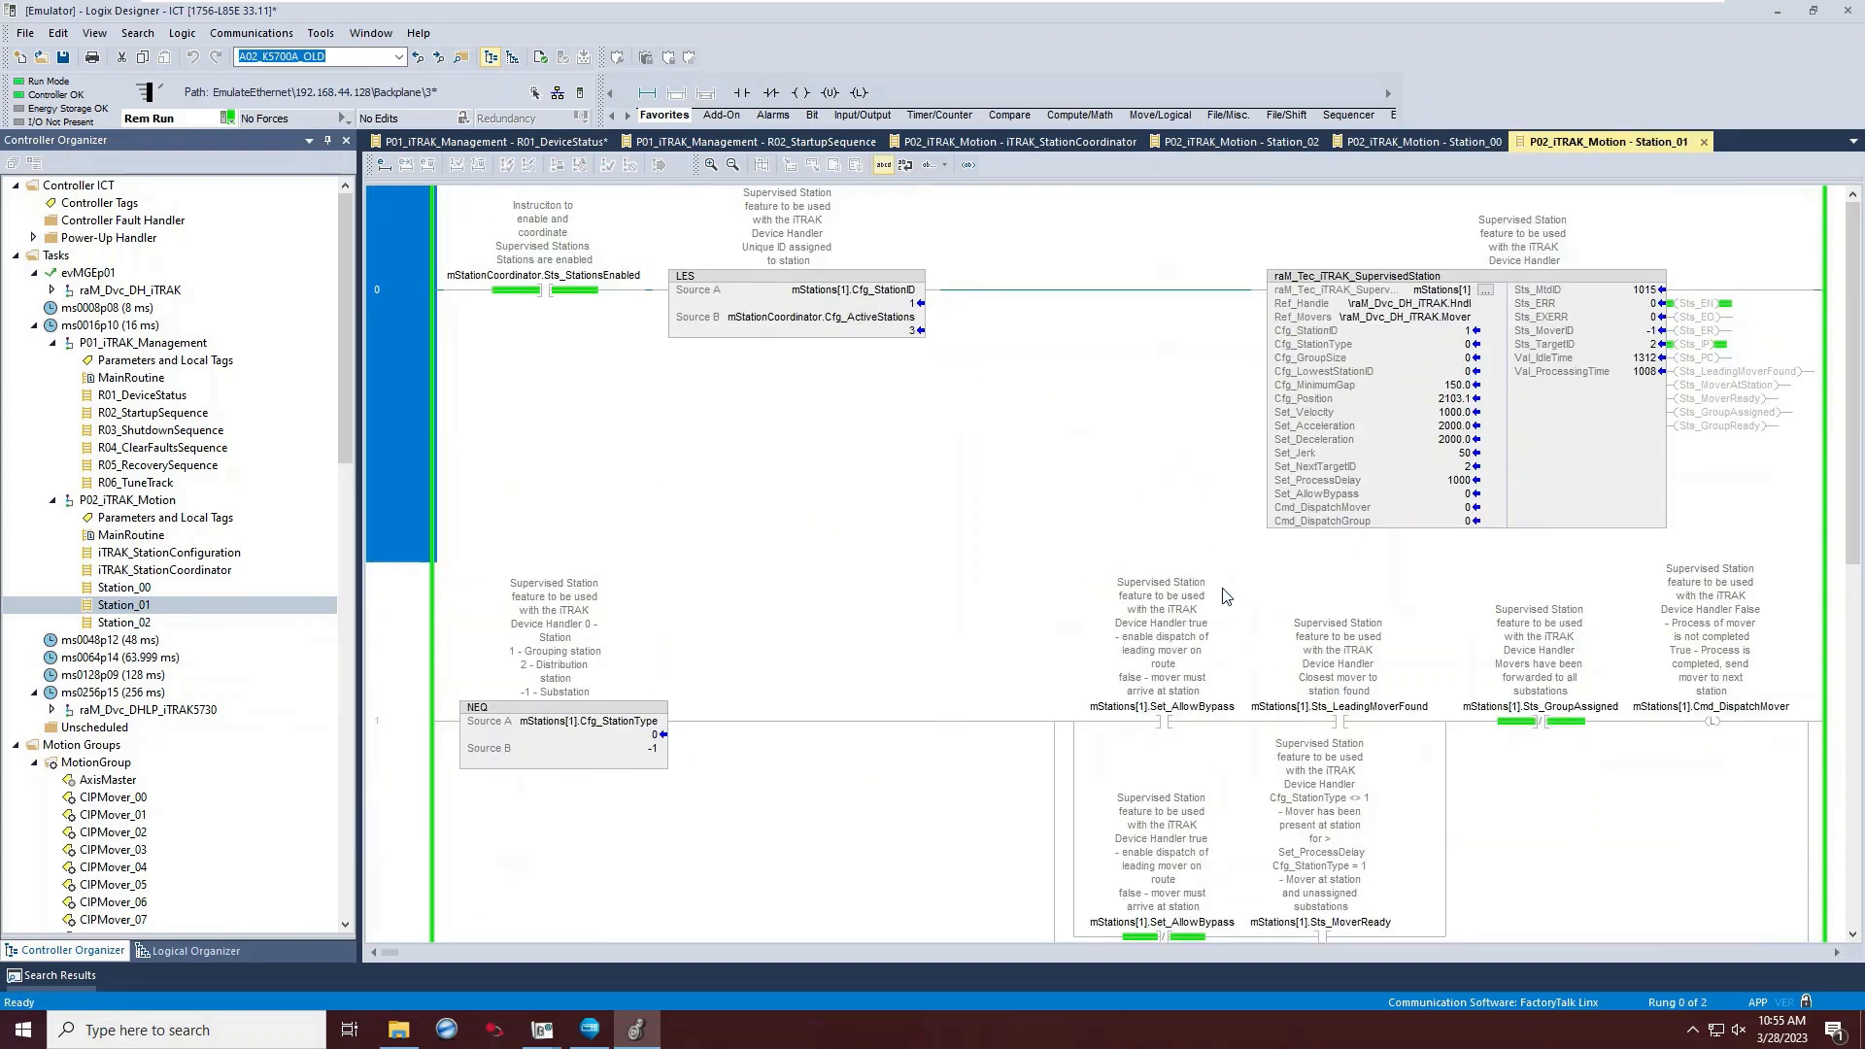
pyautogui.click(1242, 141)
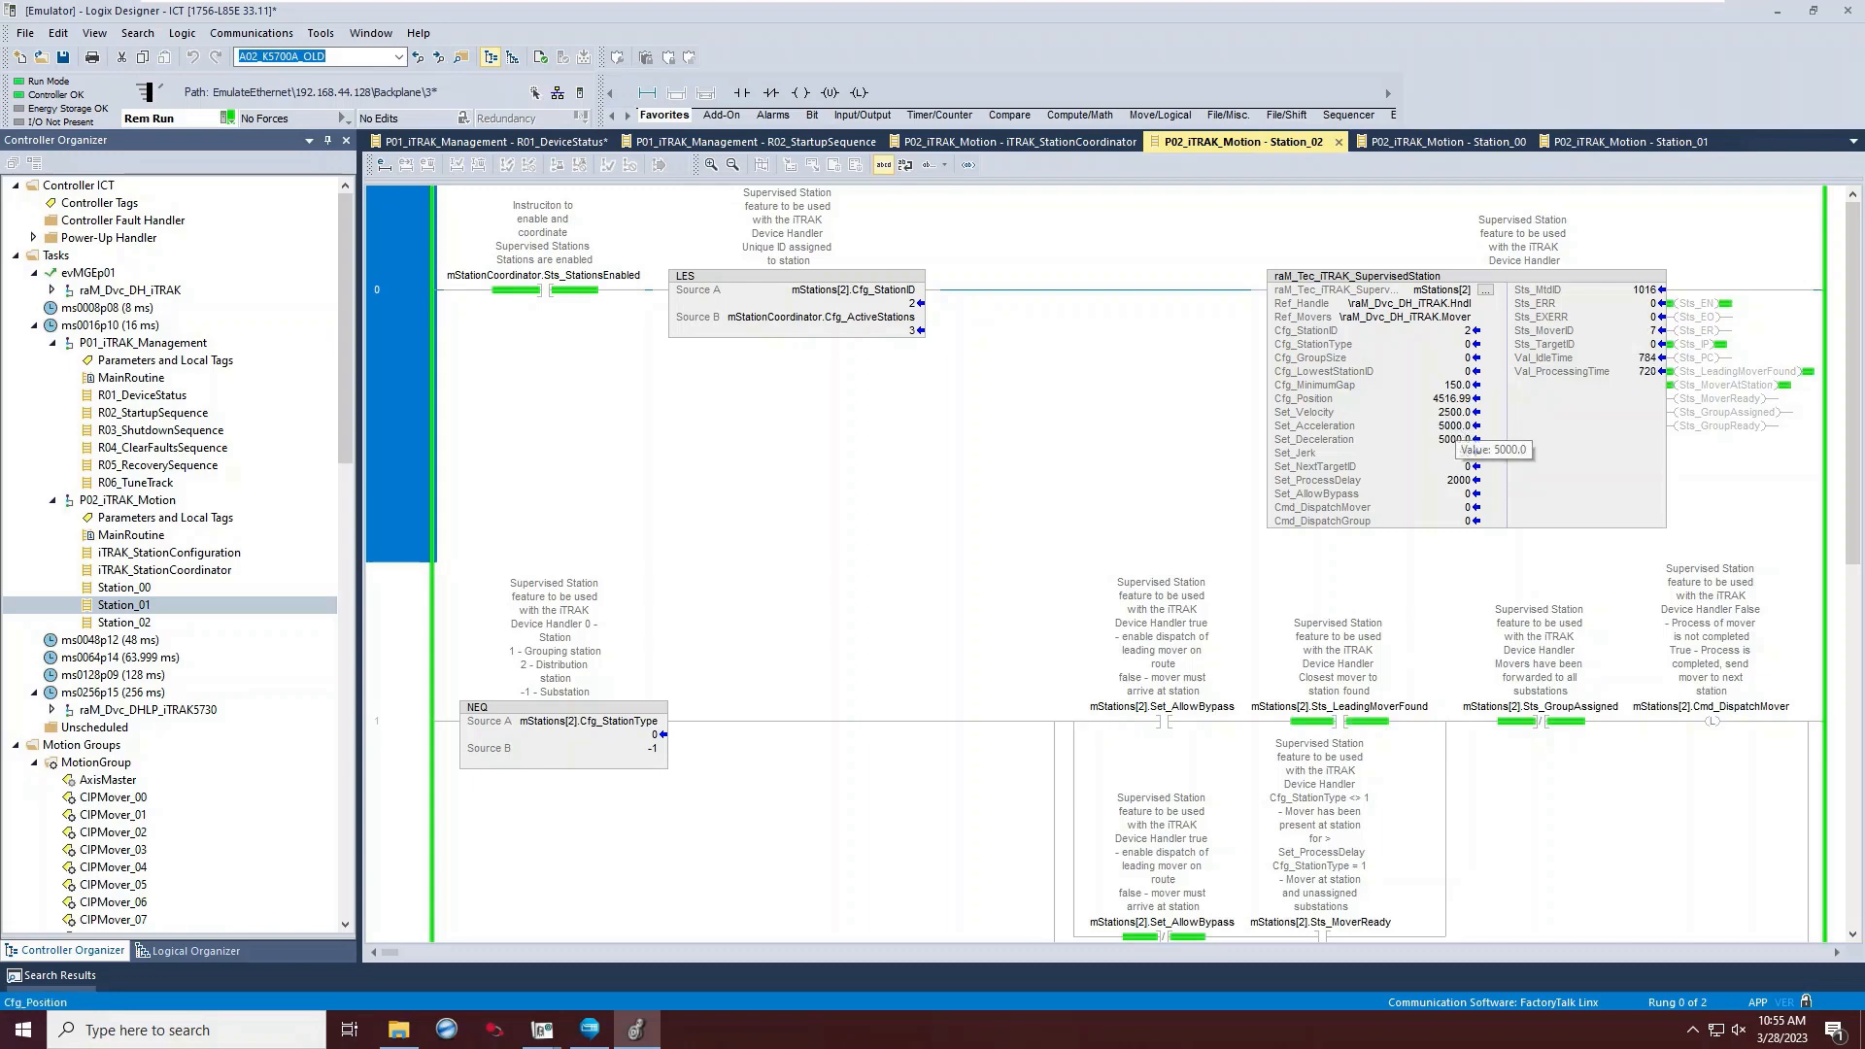
pyautogui.click(1478, 143)
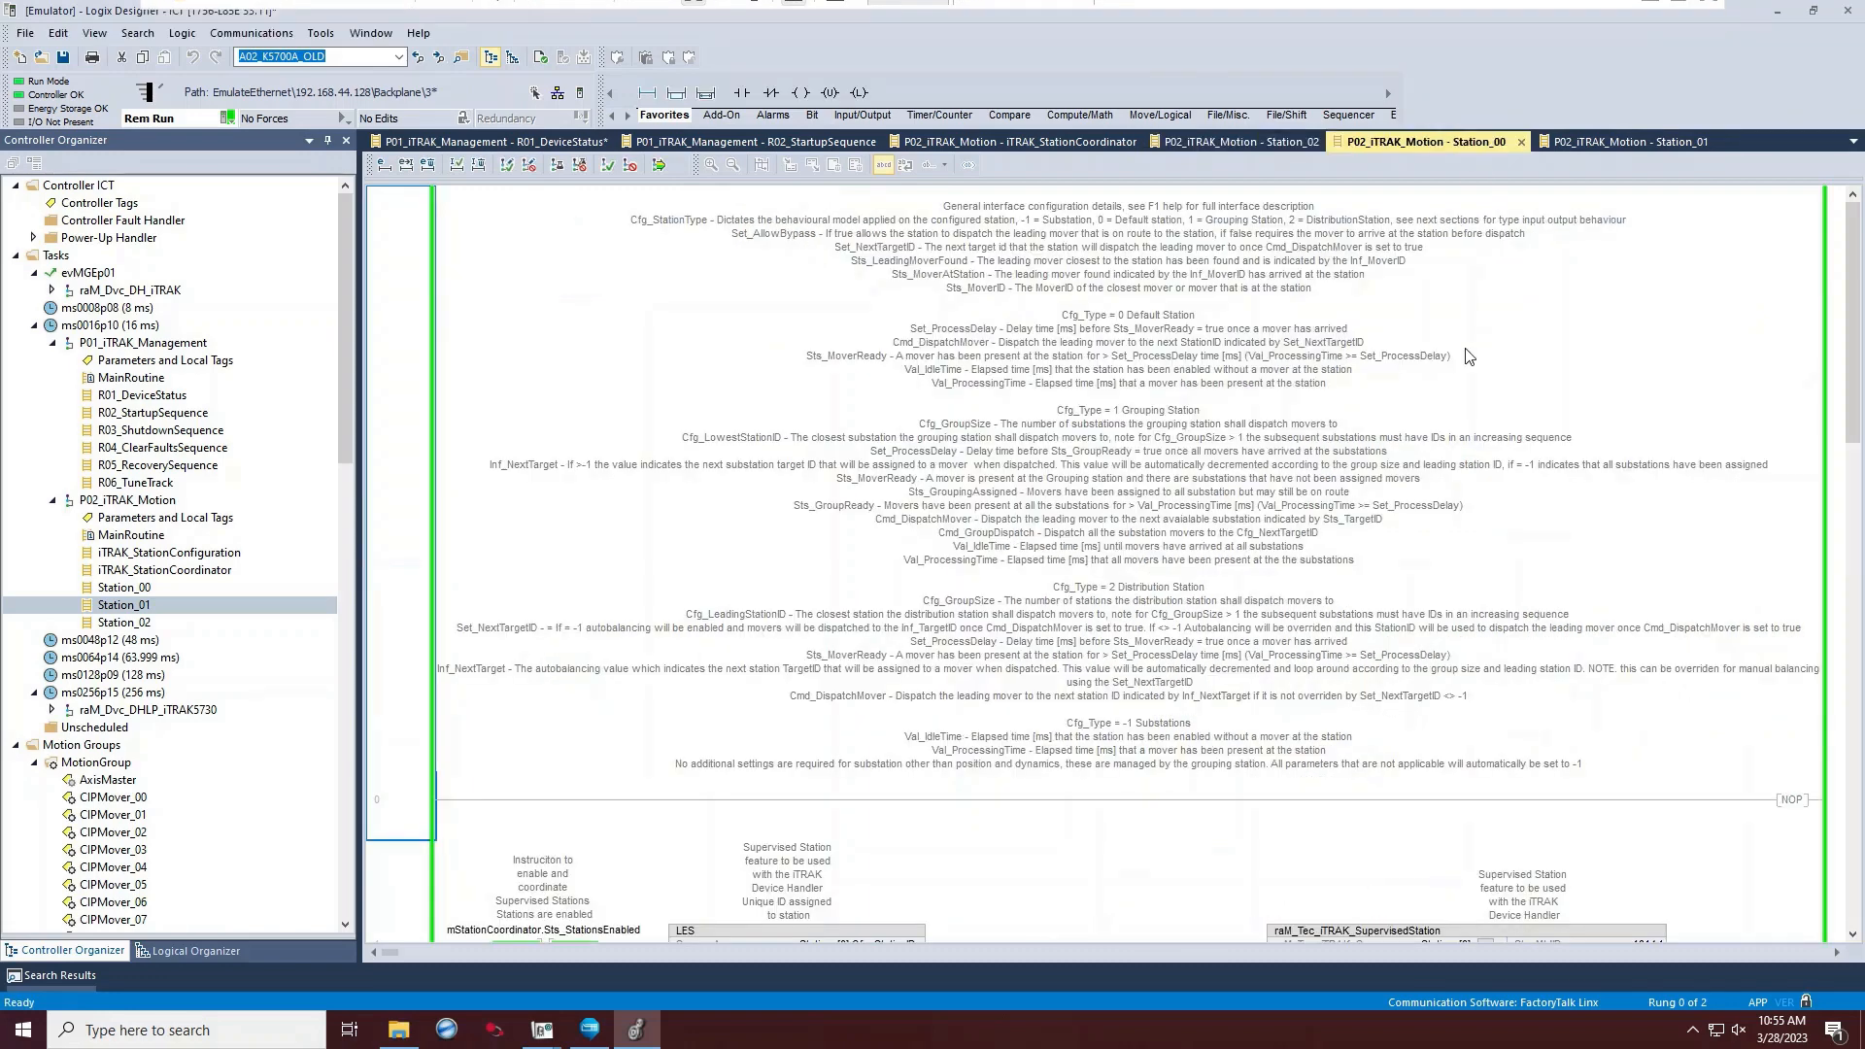
pyautogui.scroll(-5, 1469, 369)
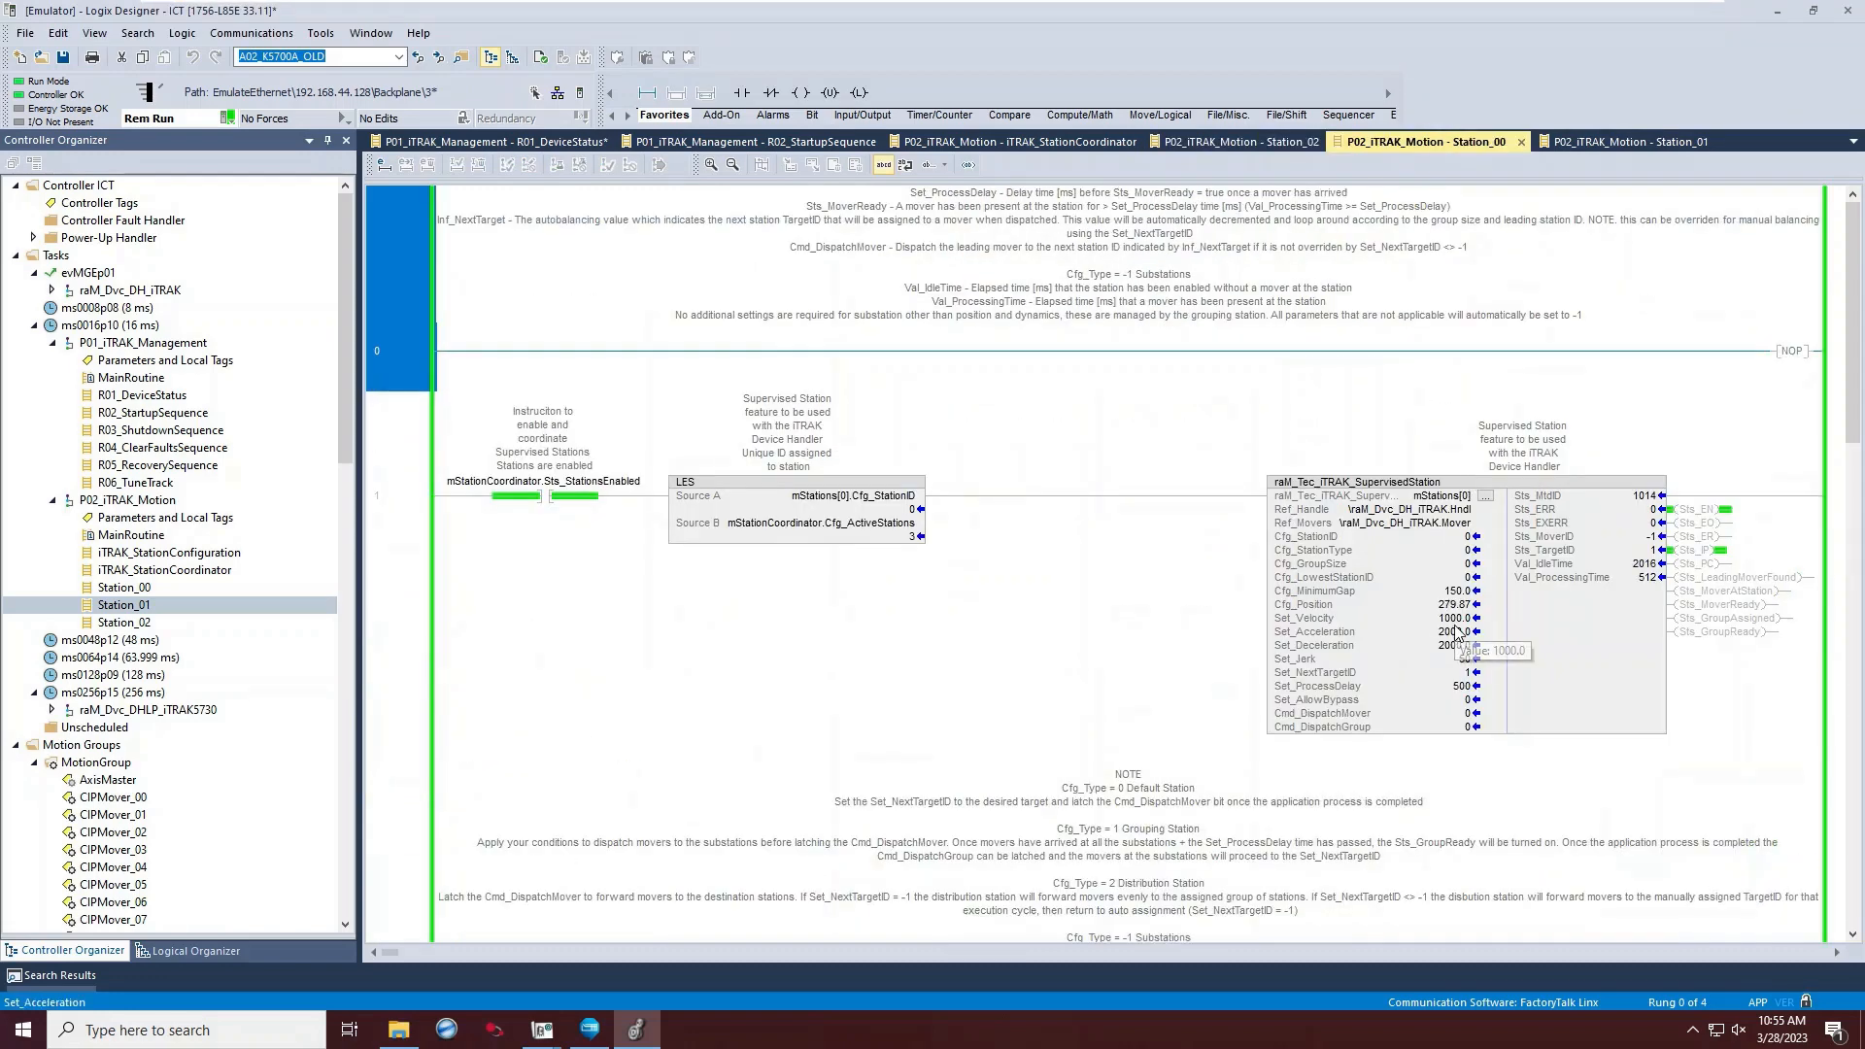
pyautogui.click(1601, 144)
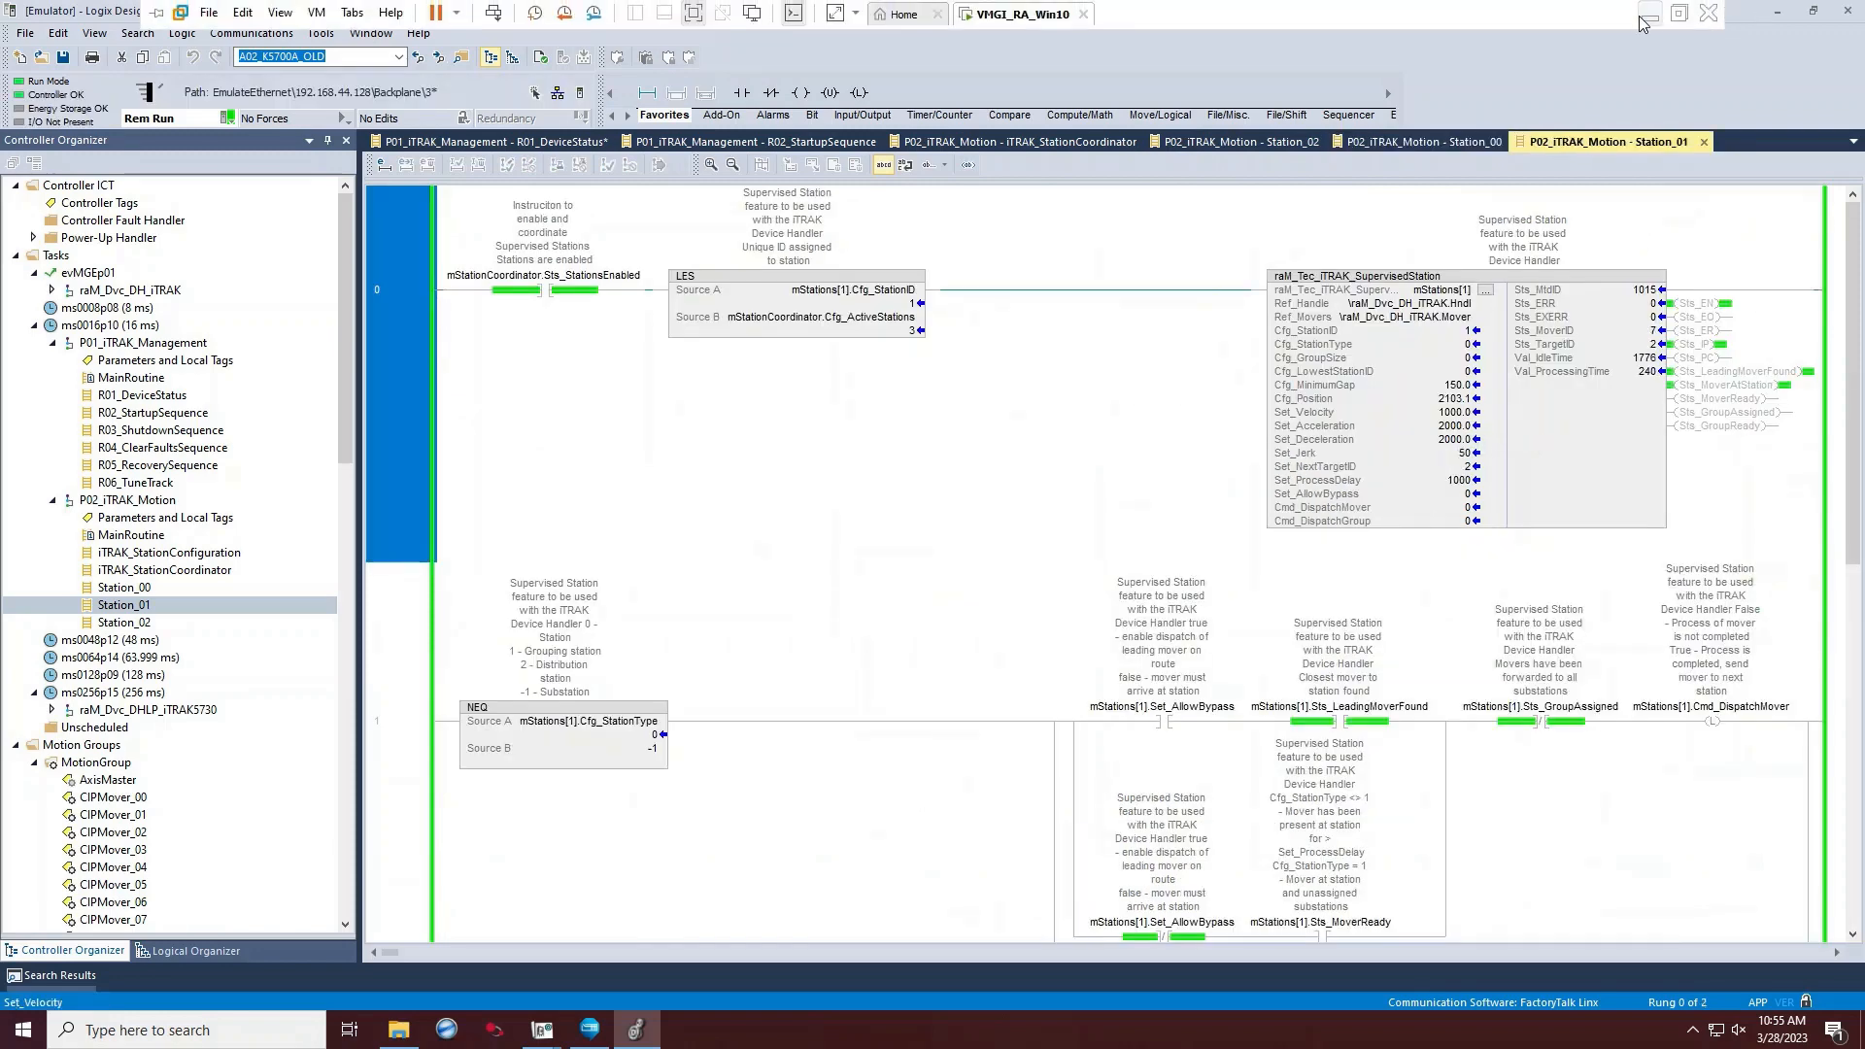
pyautogui.click(1647, 18)
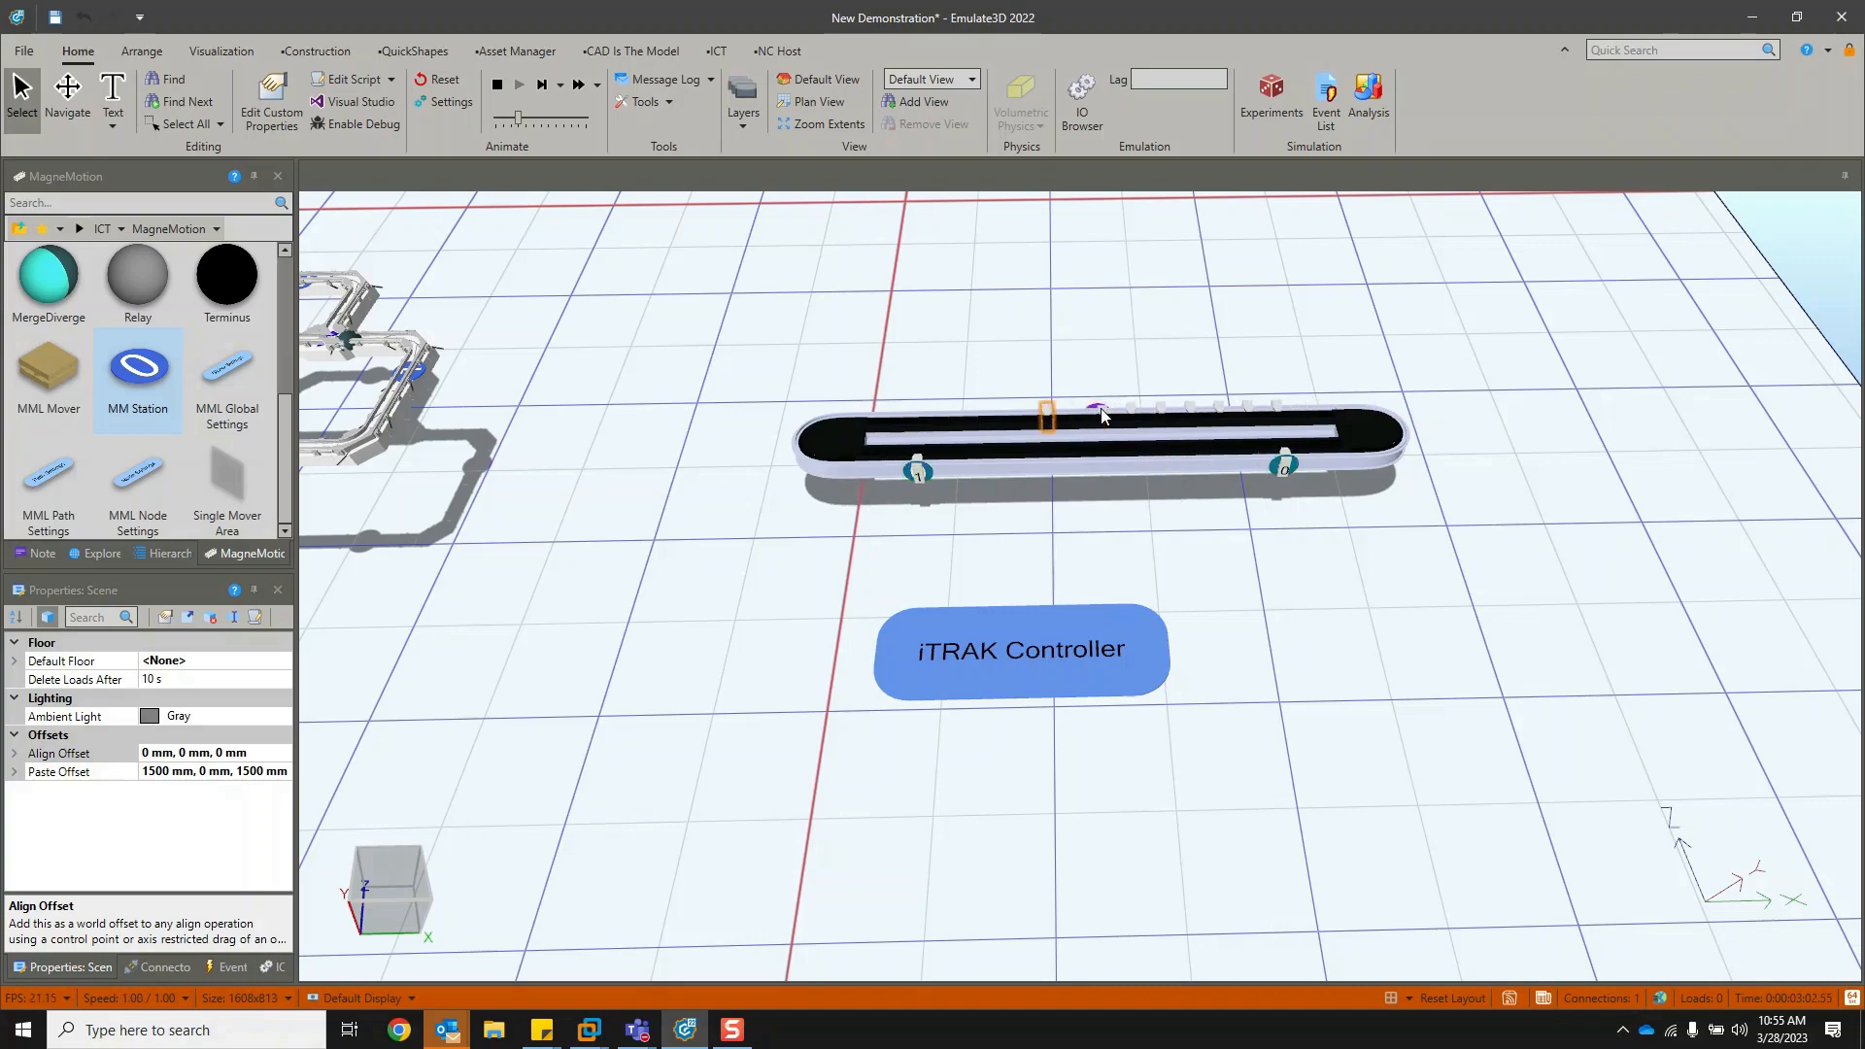
# Switch to Logix Designer, set Set_ProcessDelay to 500 in the Station_02 routine, and return to Emulate3D to watch the movers.
pyautogui.moveTo(590, 1030)
pyautogui.click(717, 879)
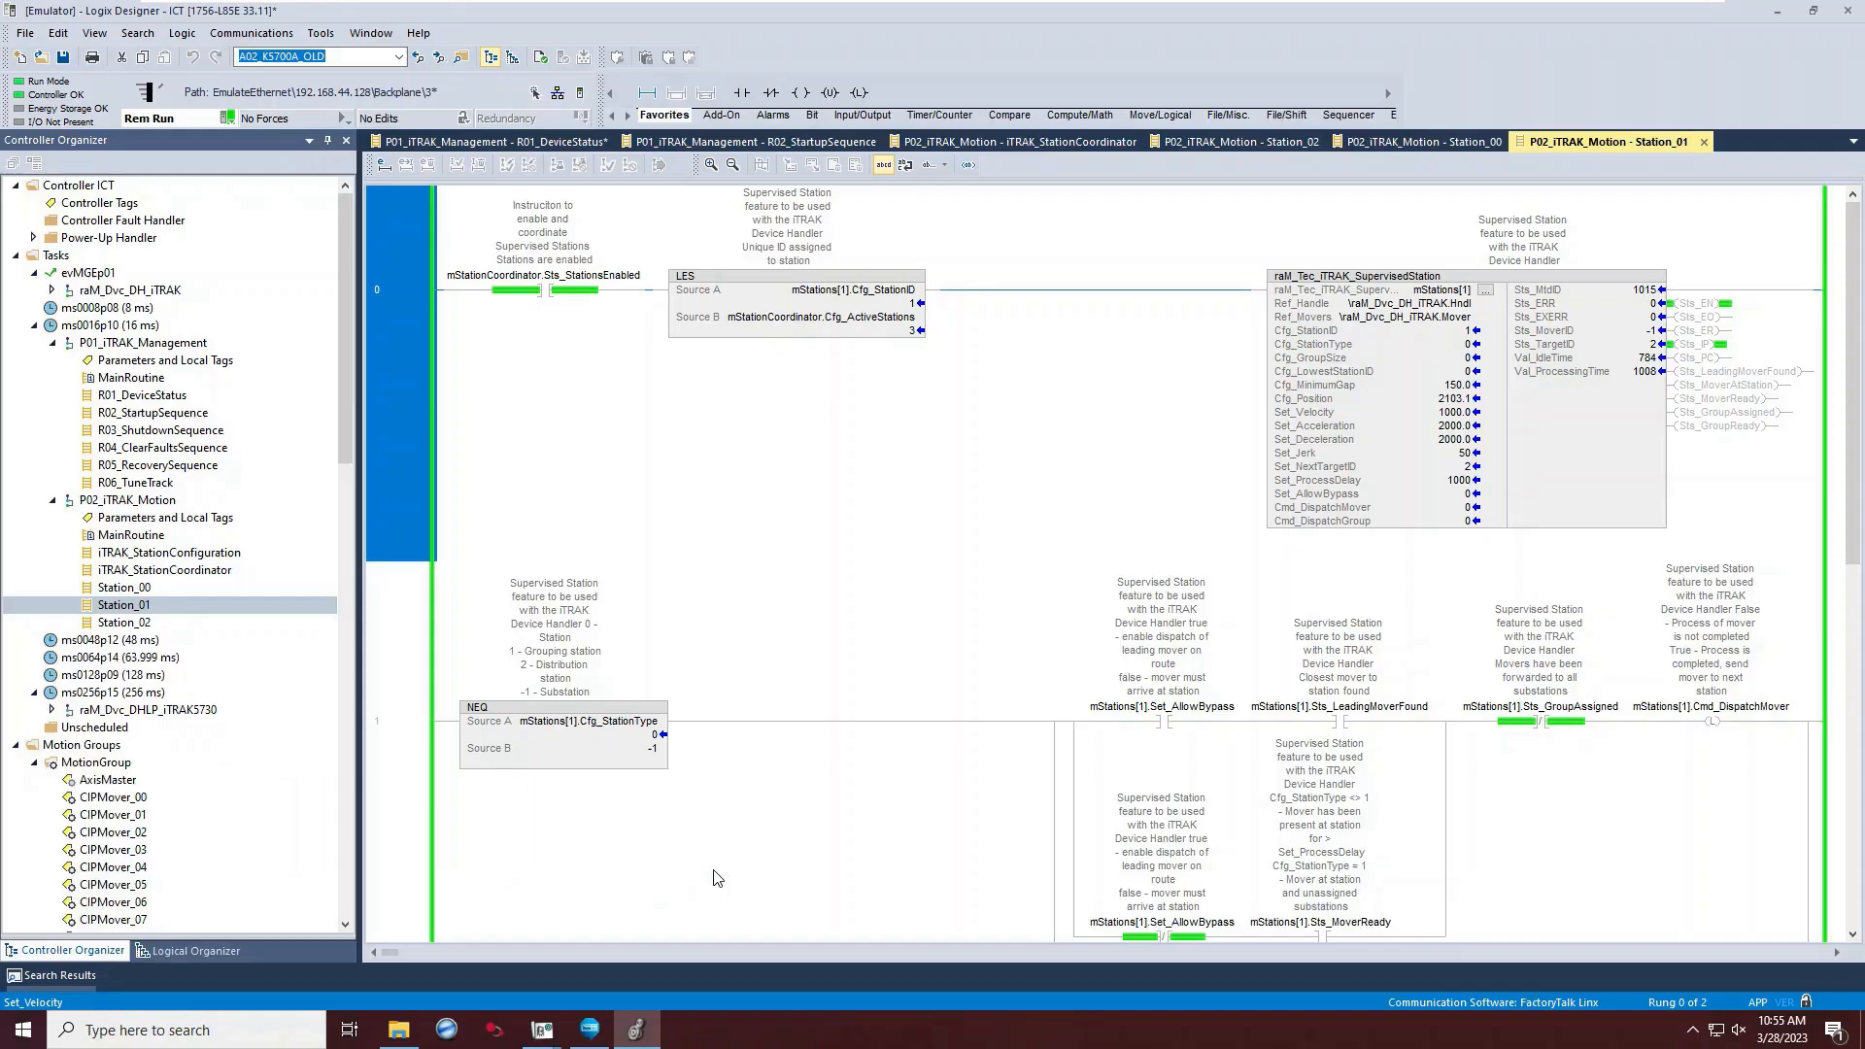
pyautogui.click(1243, 142)
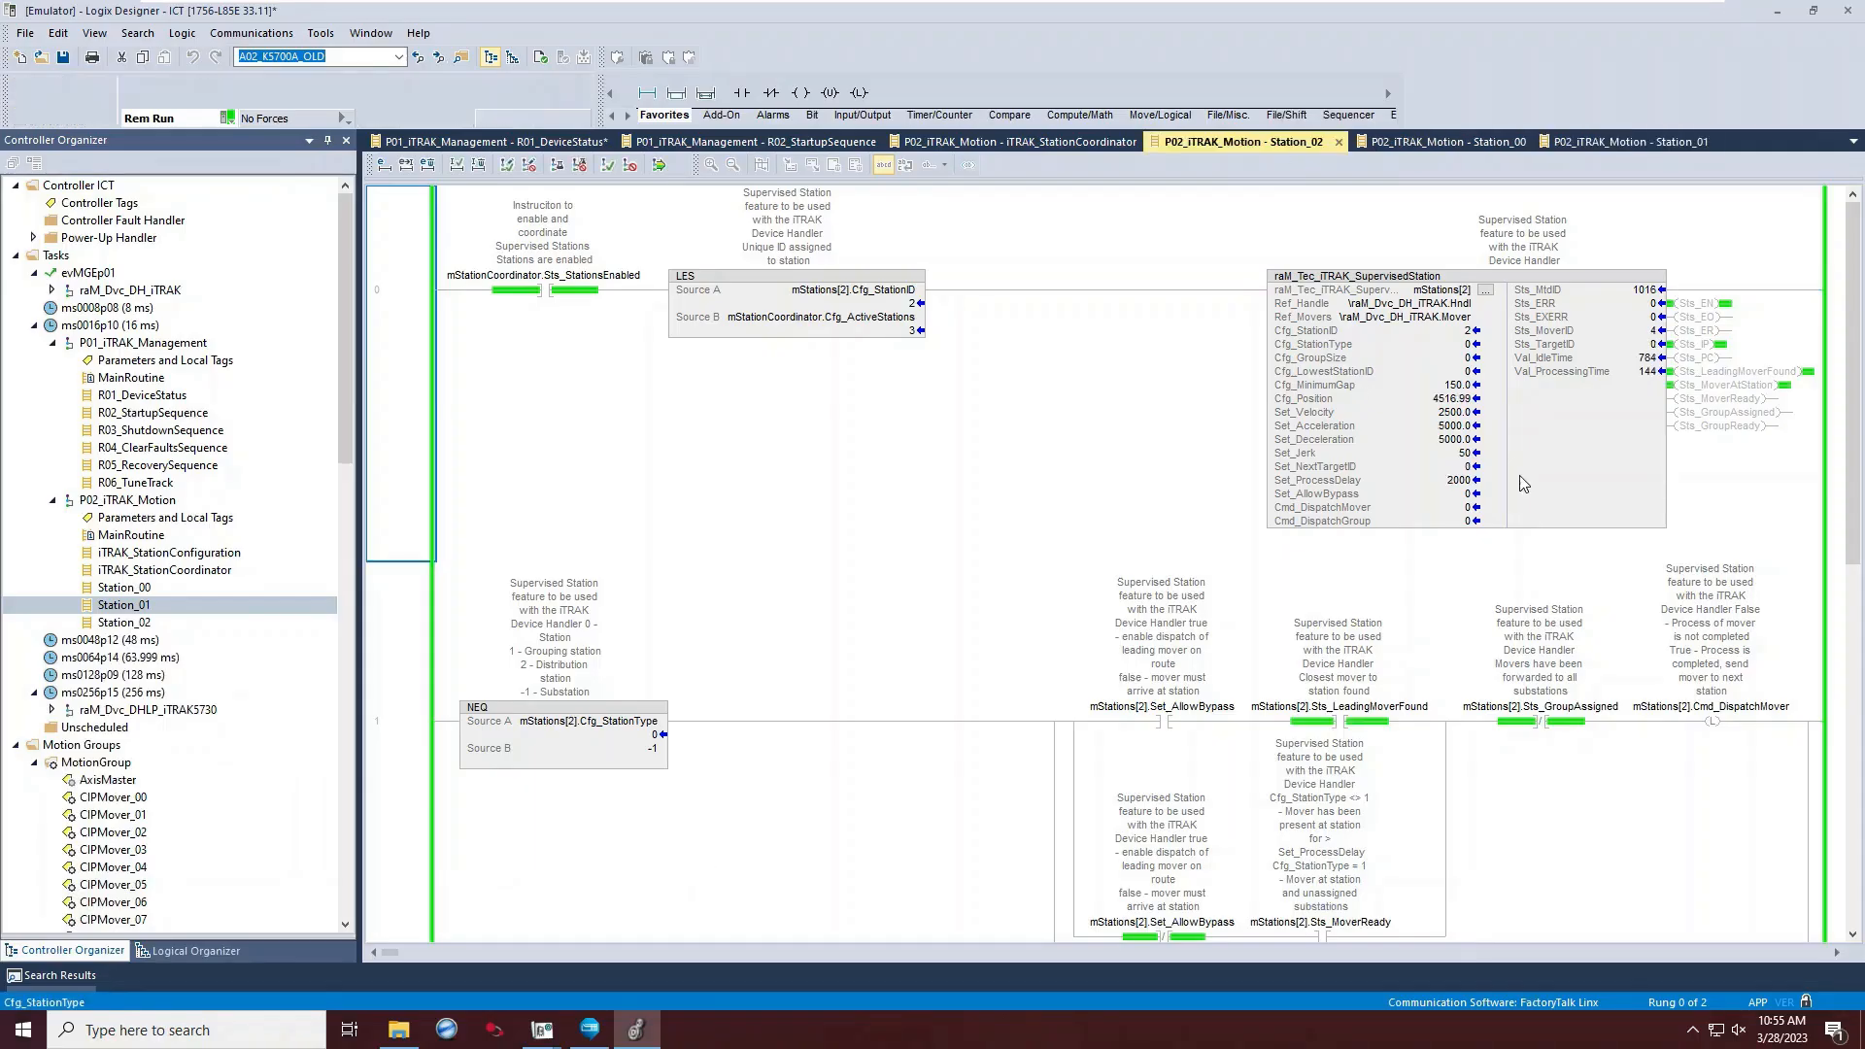
pyautogui.doubleClick(1456, 481)
pyautogui.write('50')
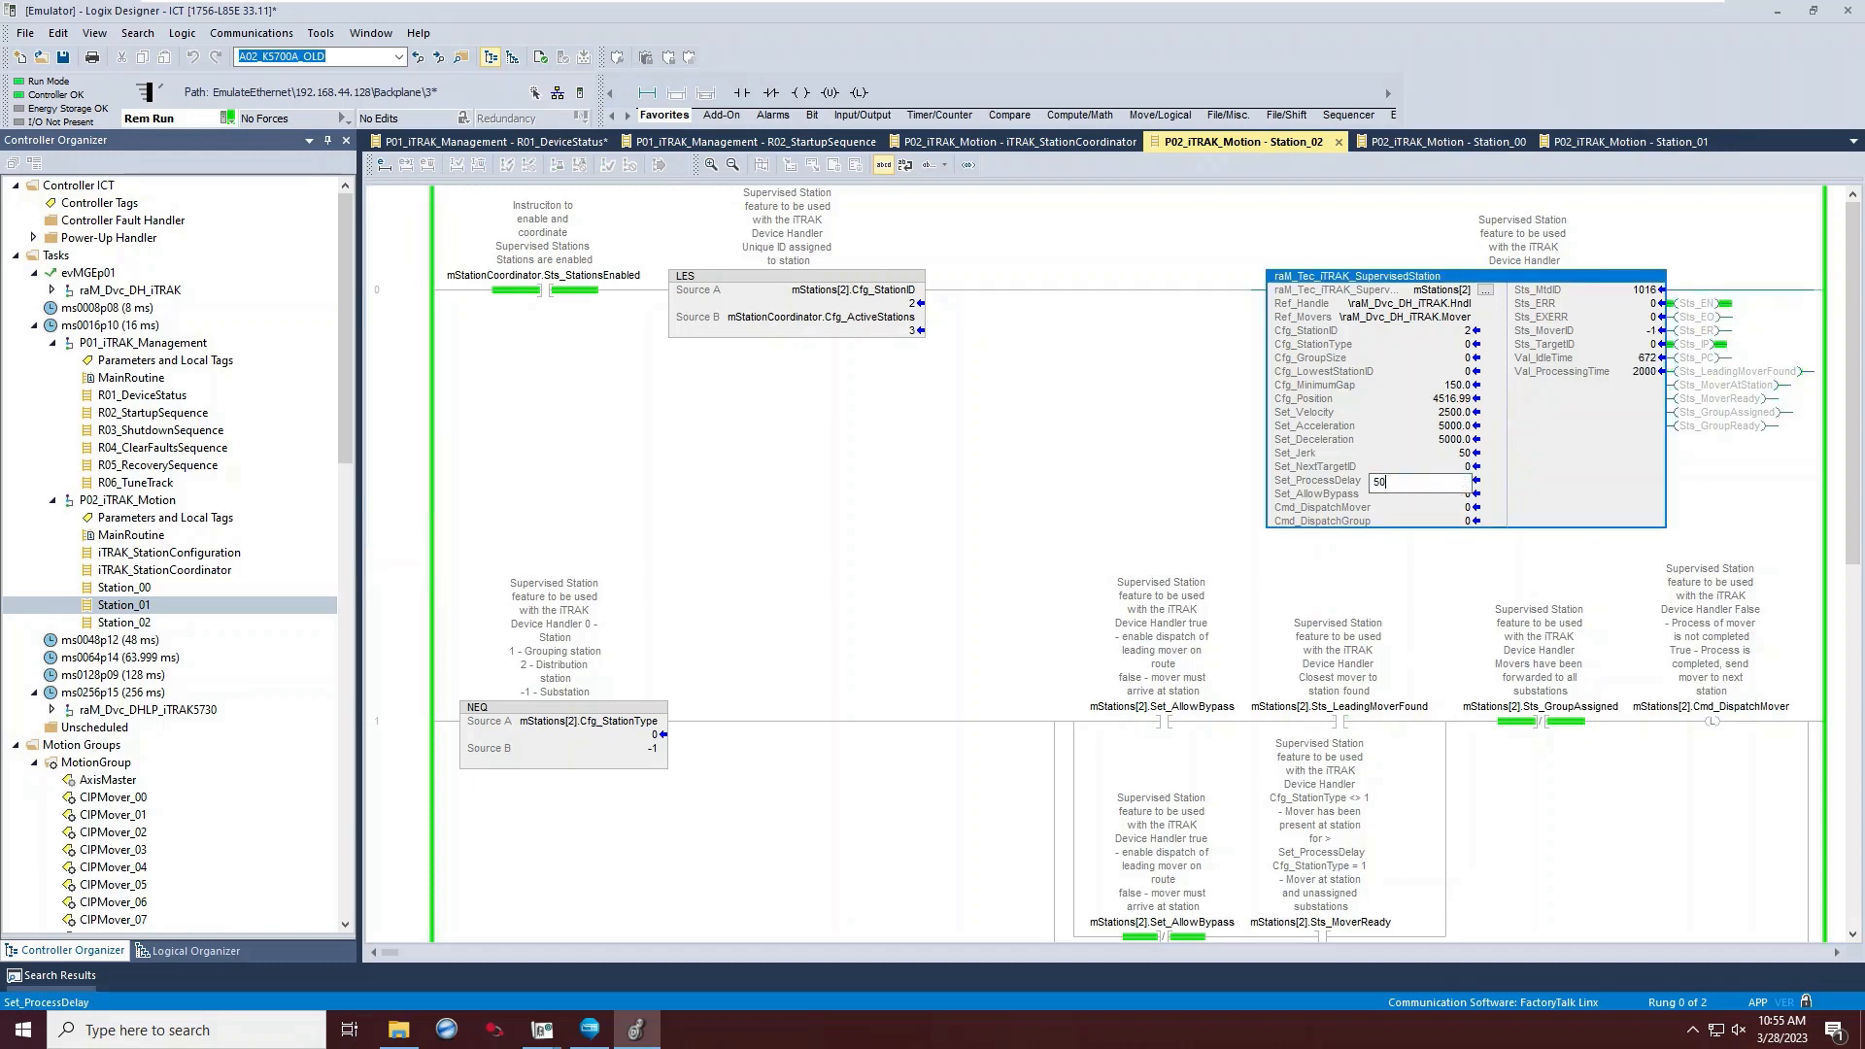
pyautogui.write('0')
pyautogui.press('Return')
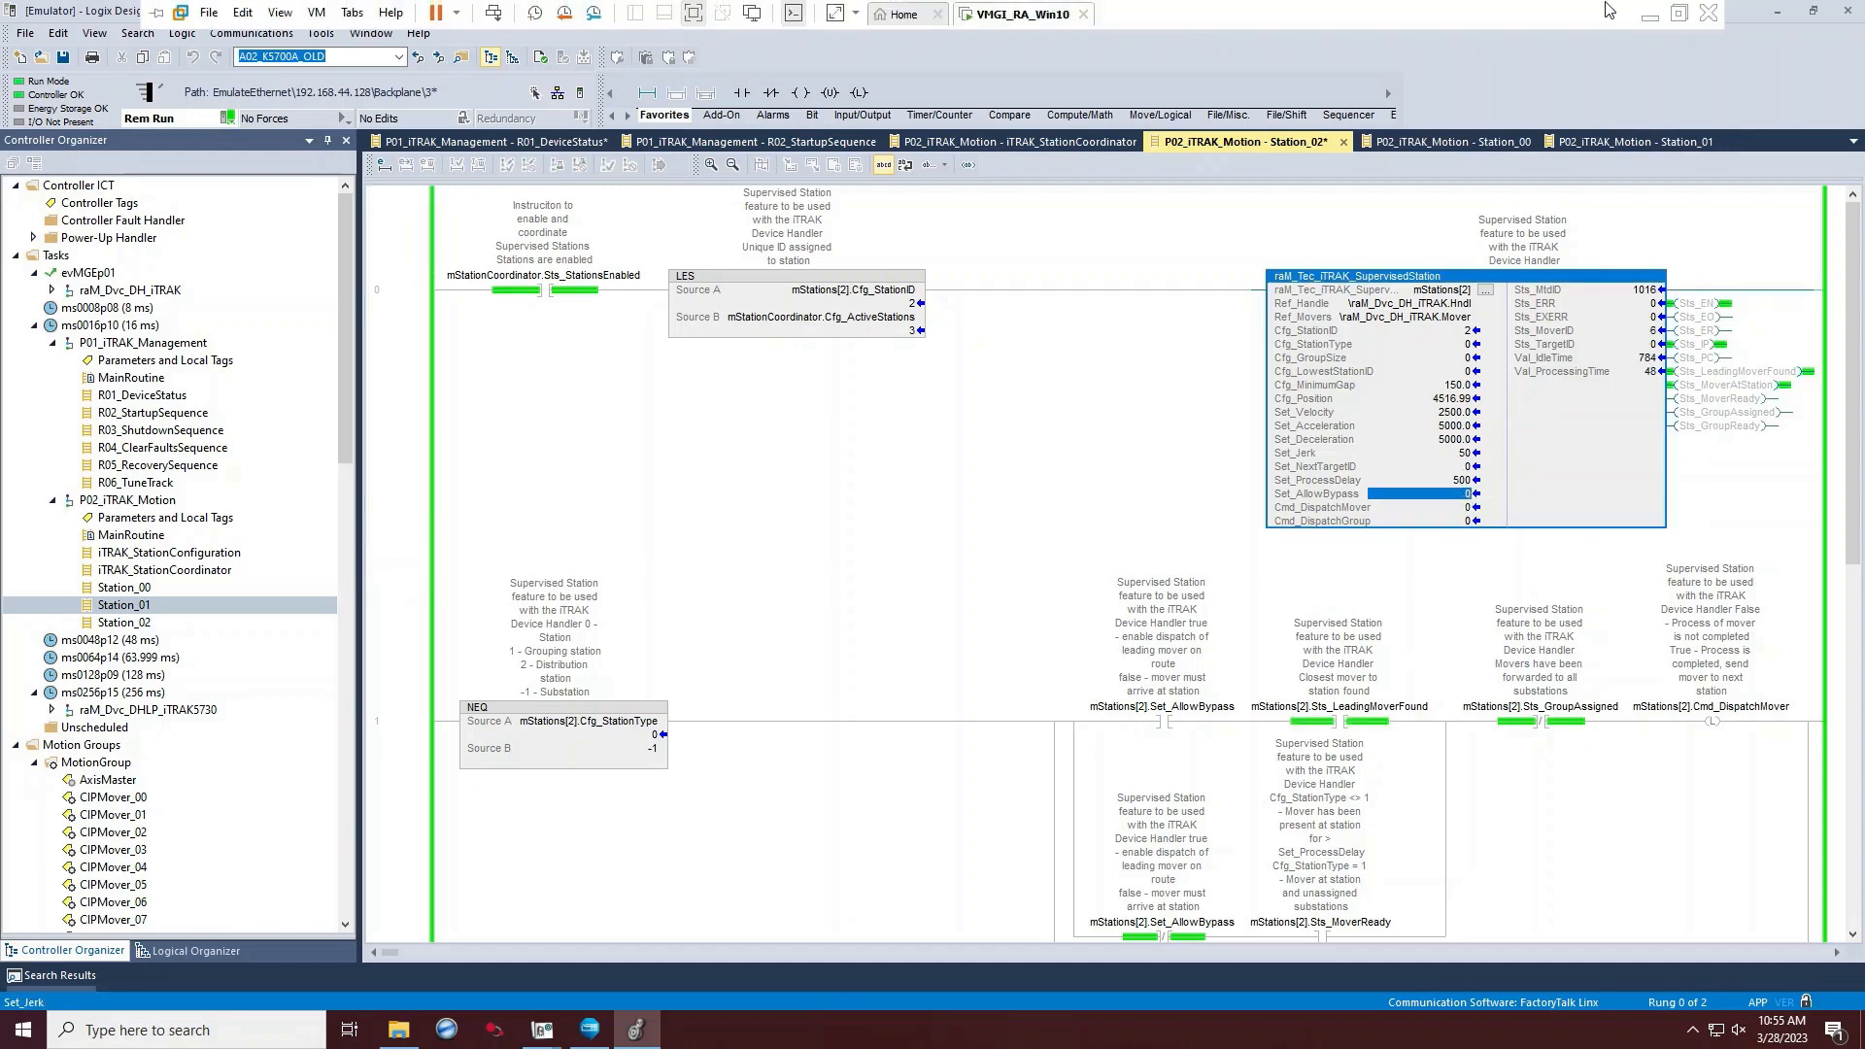
pyautogui.click(1650, 14)
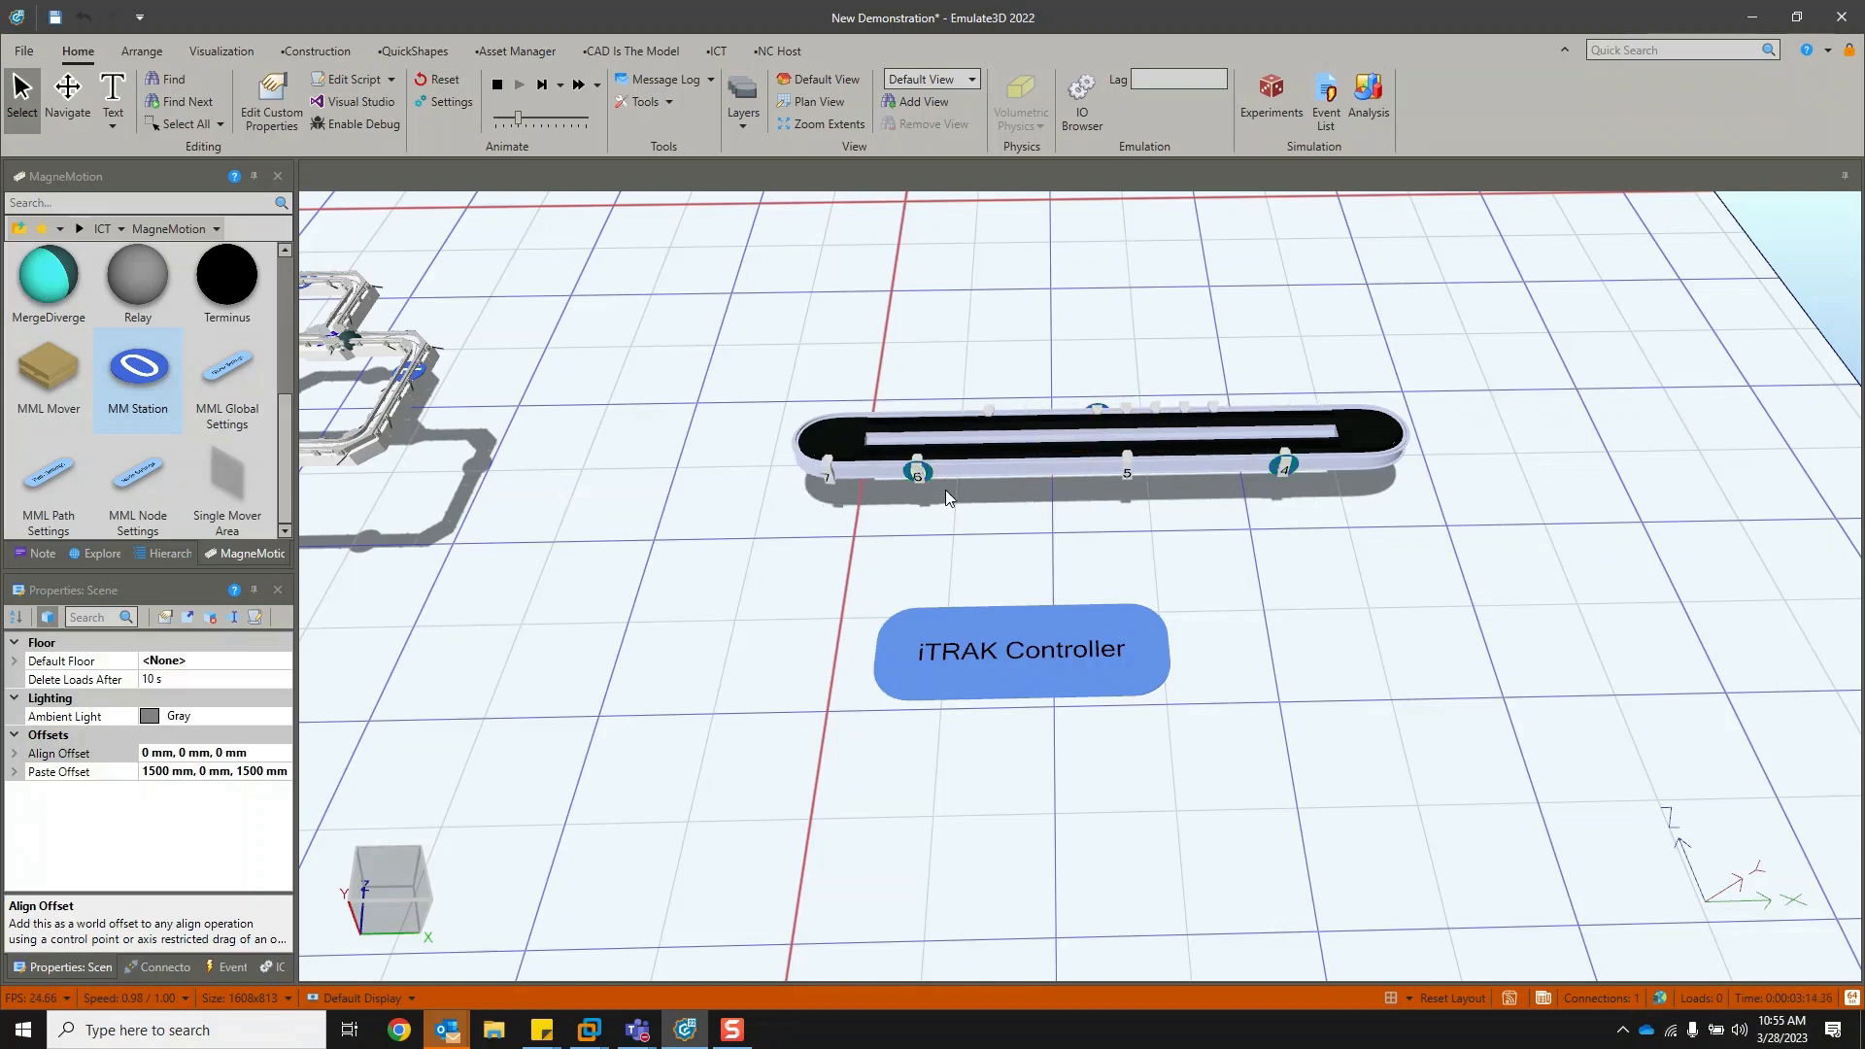
# Switch to Logix Designer, set Set_ProcessDelay to 1000 in the Station_00 routine, and return to Emulate3D to watch the movers.
pyautogui.moveTo(589, 1029)
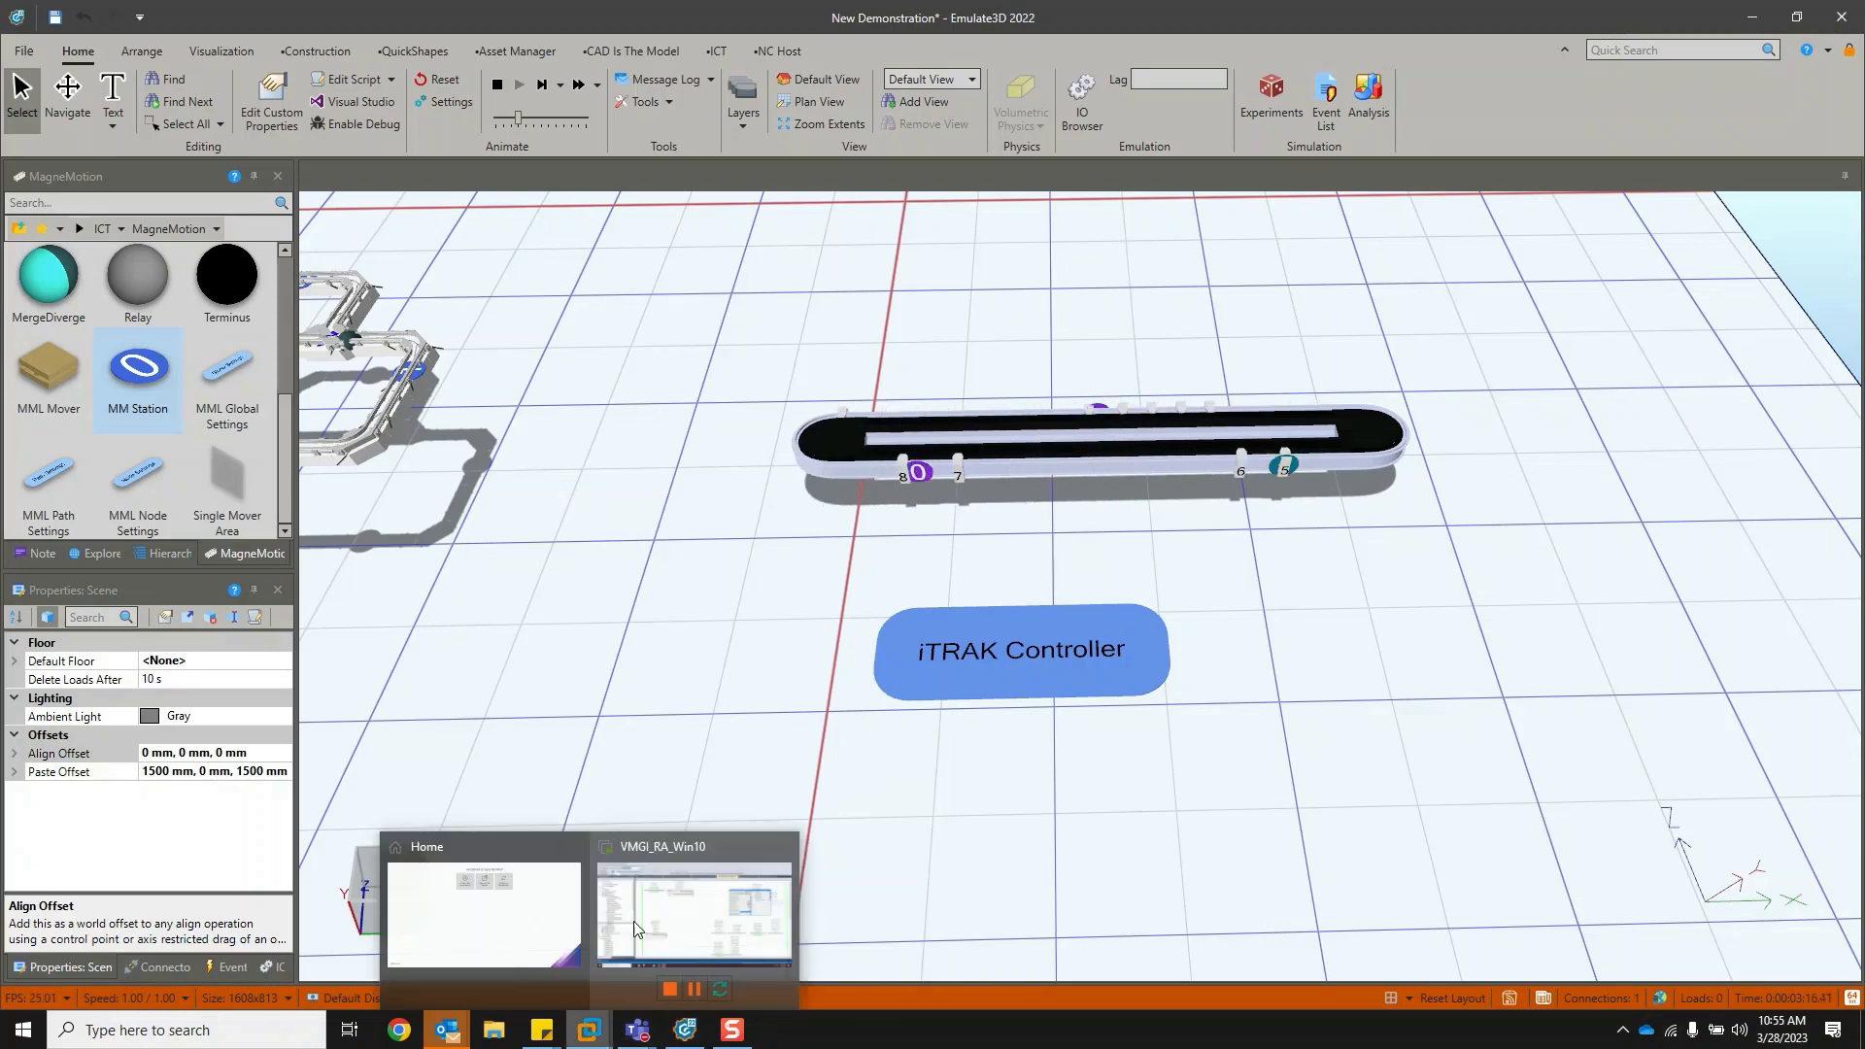
pyautogui.click(636, 929)
pyautogui.click(1448, 142)
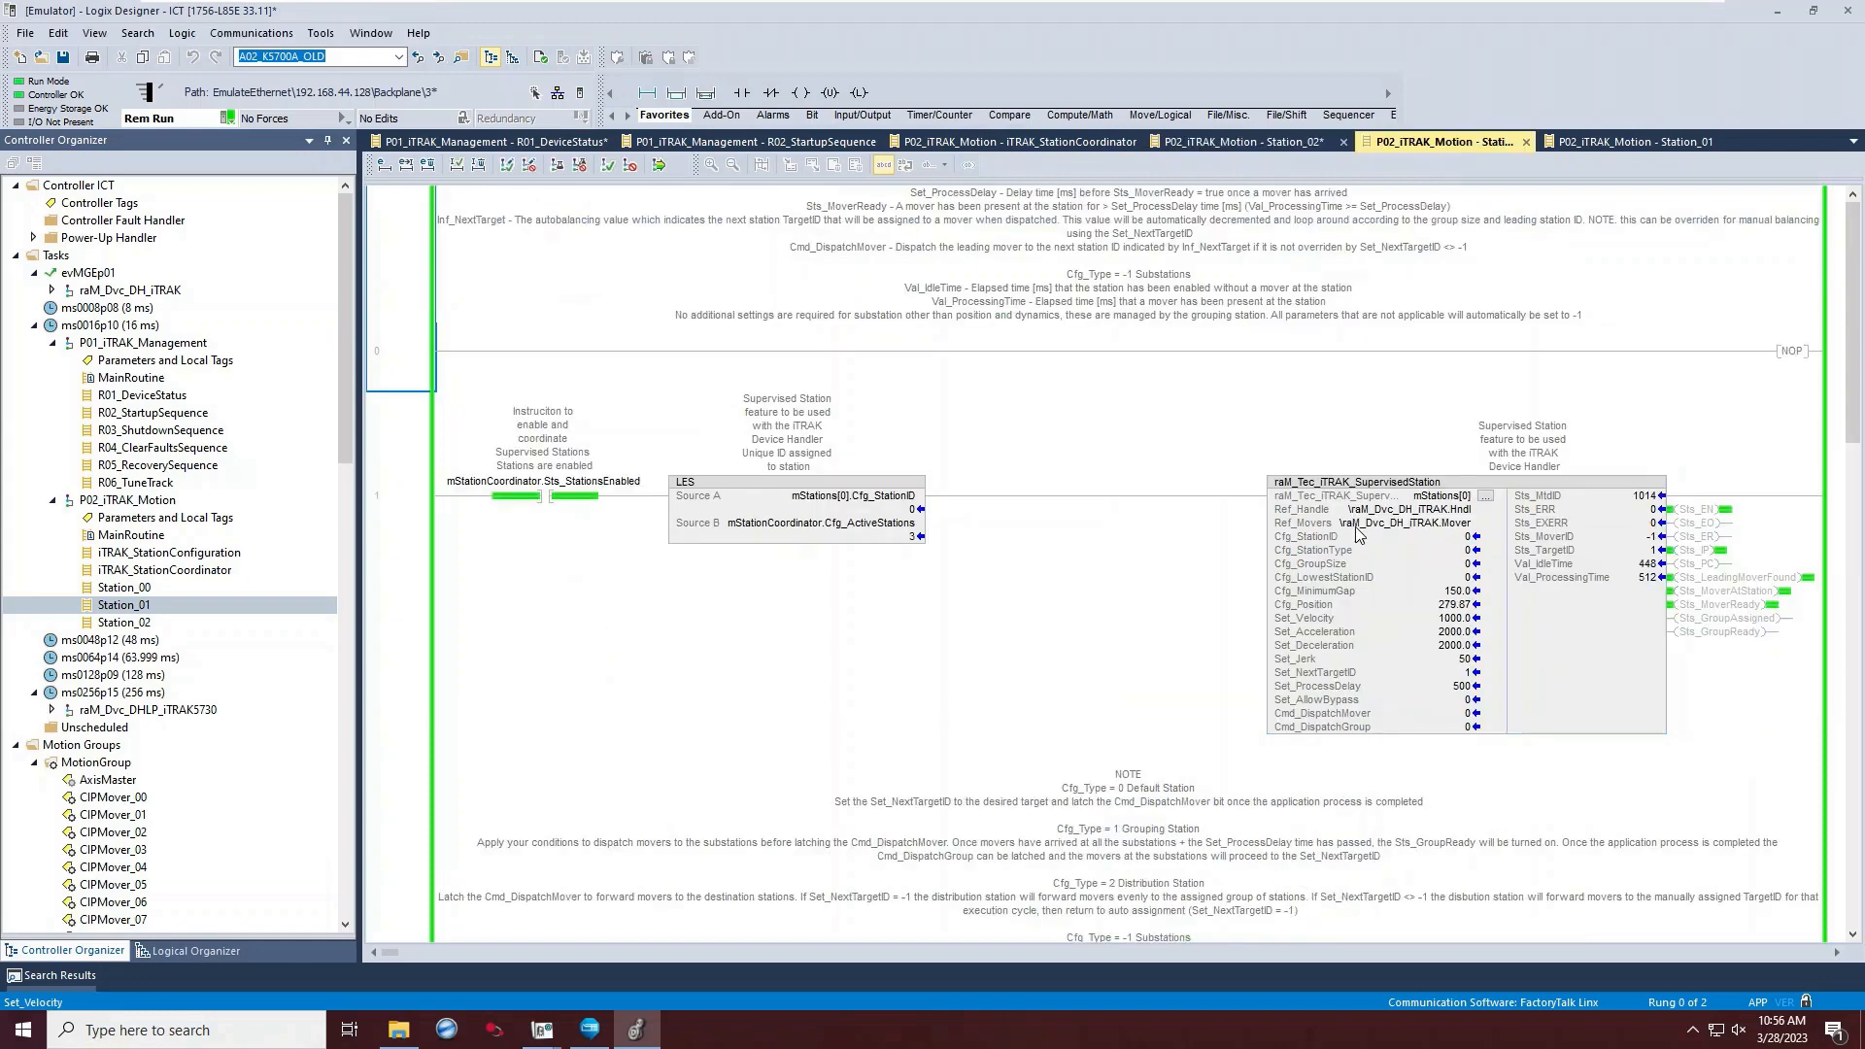
pyautogui.click(1452, 688)
pyautogui.doubleClick(1453, 690)
pyautogui.write('100')
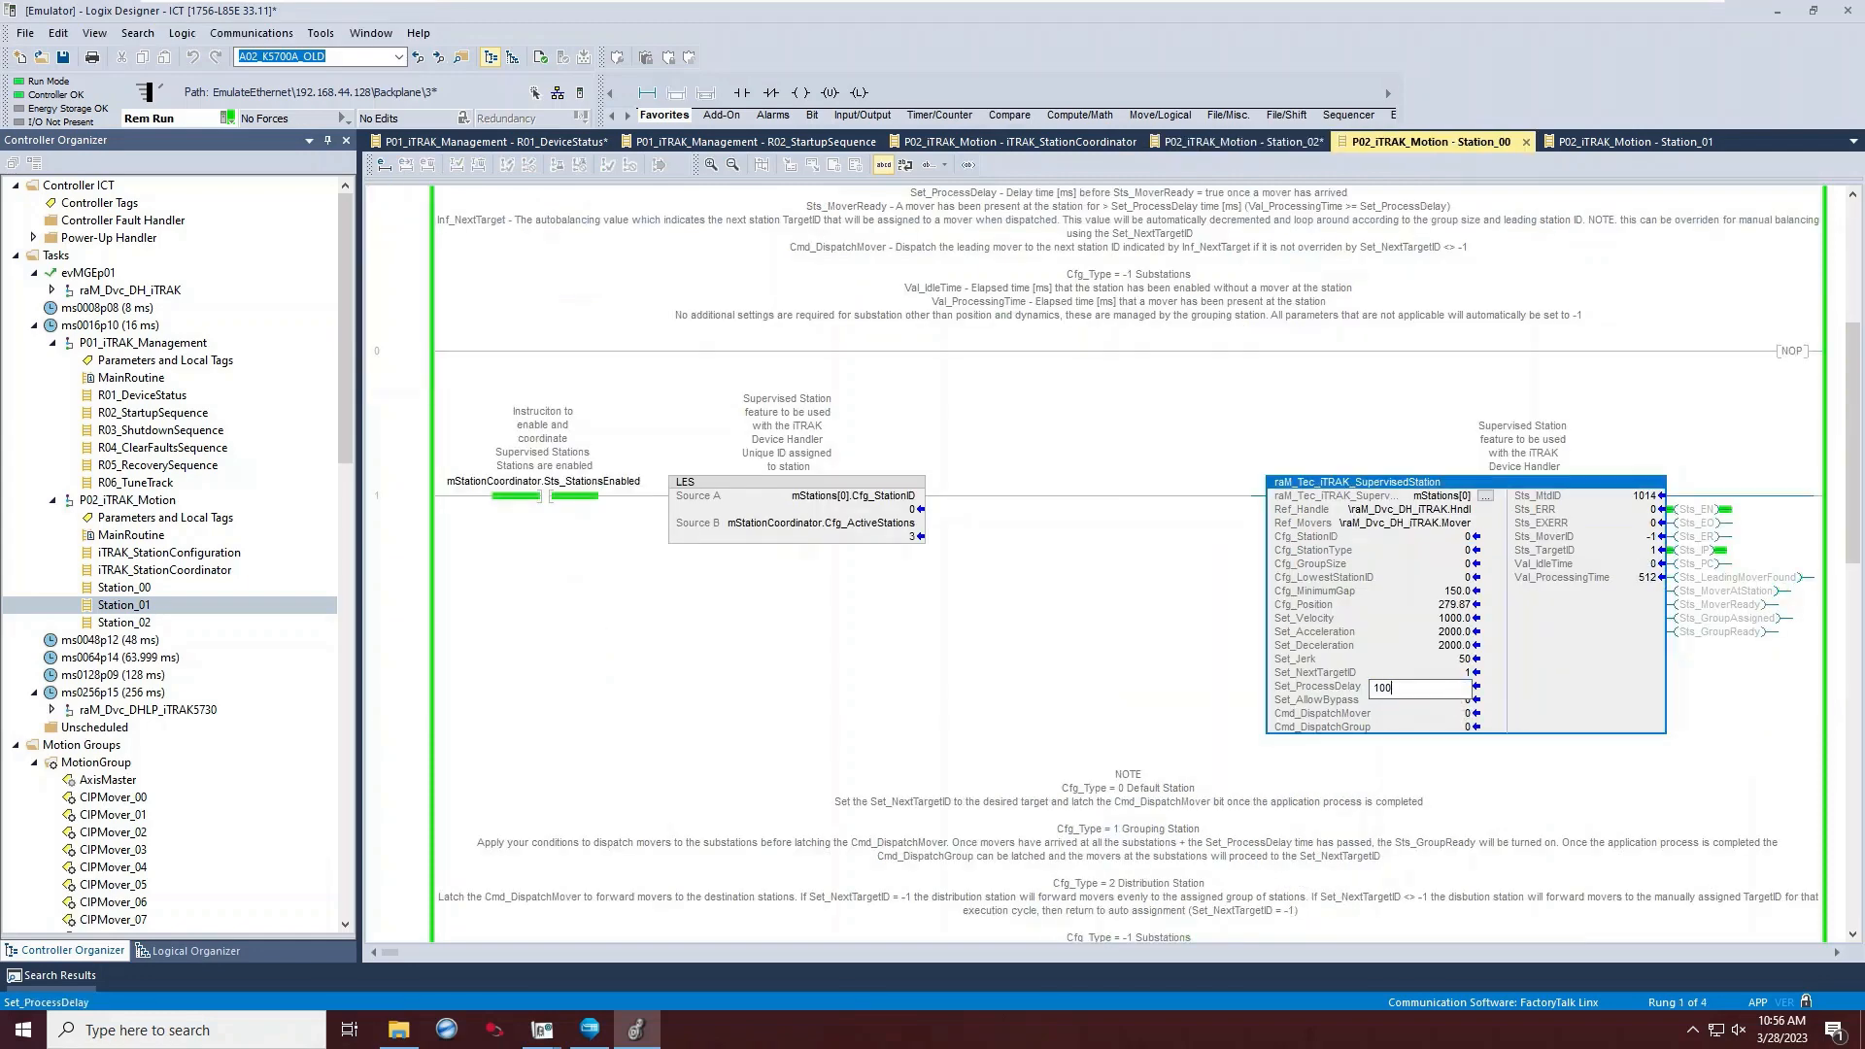
pyautogui.write('0')
pyautogui.press('Return')
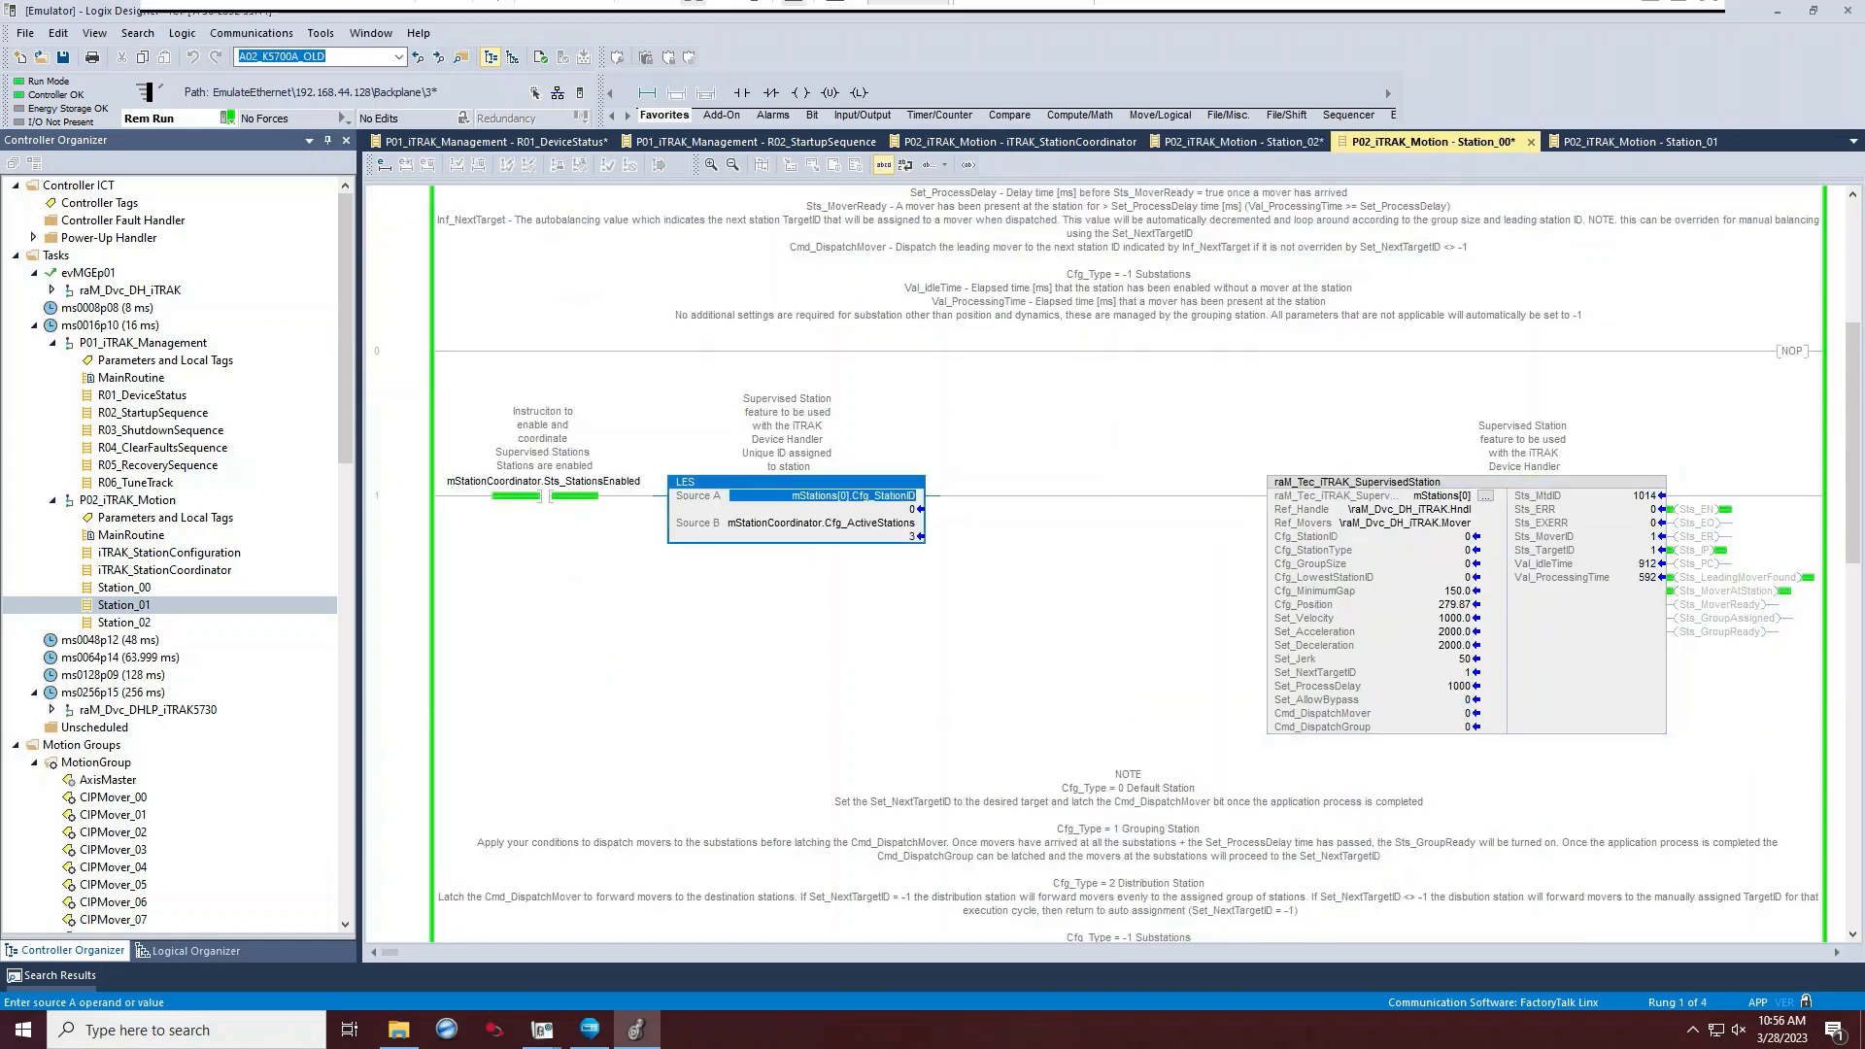
pyautogui.click(1651, 11)
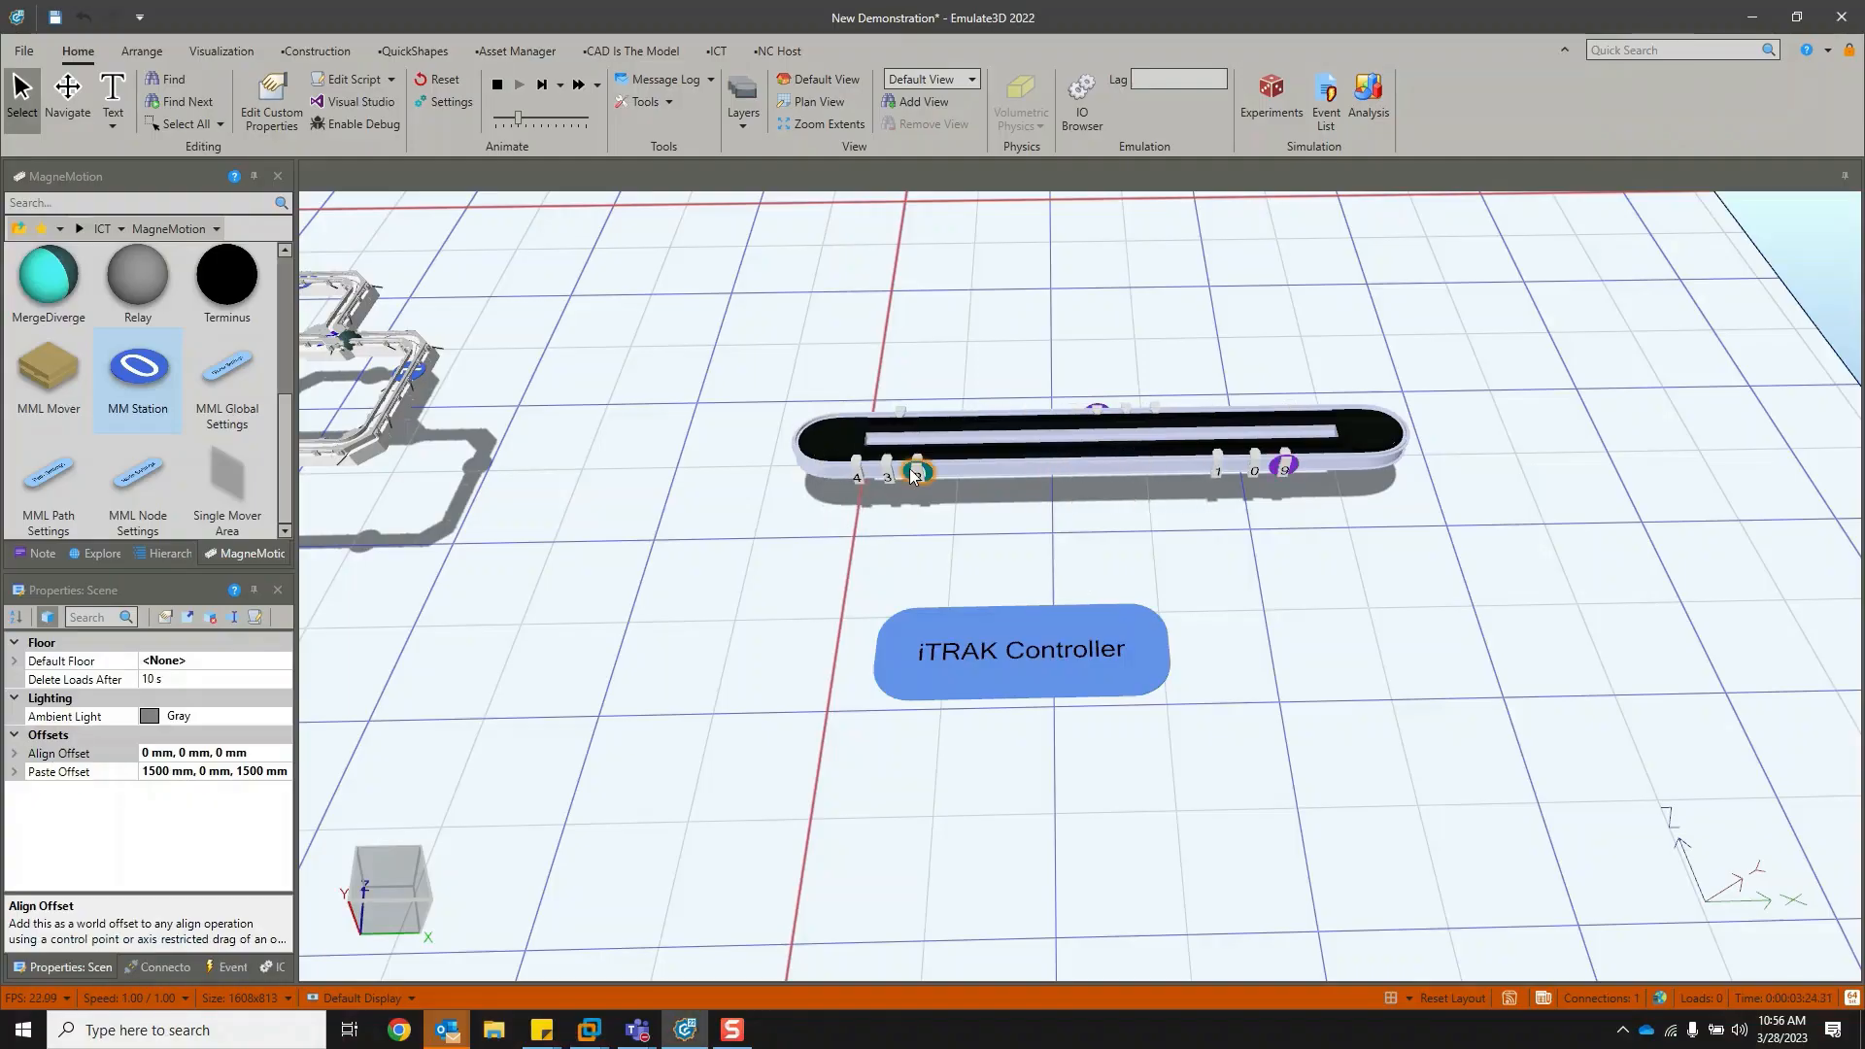